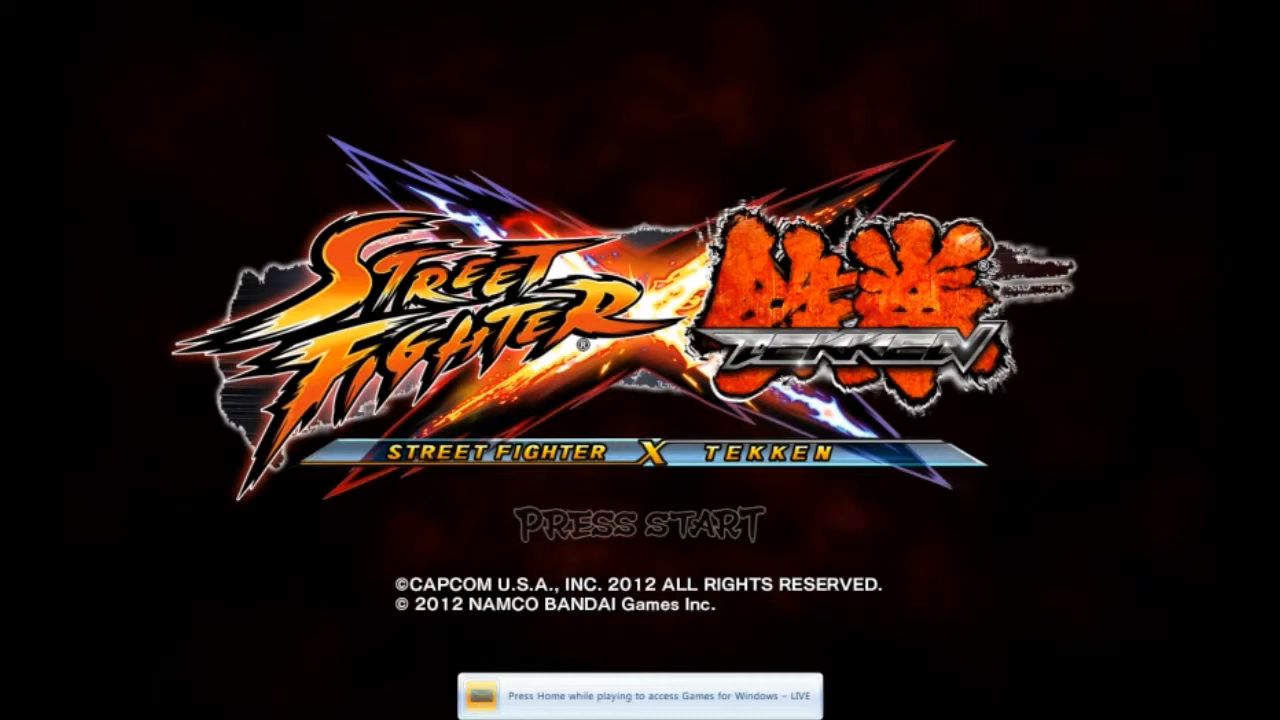
# Start the game from the title screen and enter the LIVE Battle mode
pyautogui.press('Return')
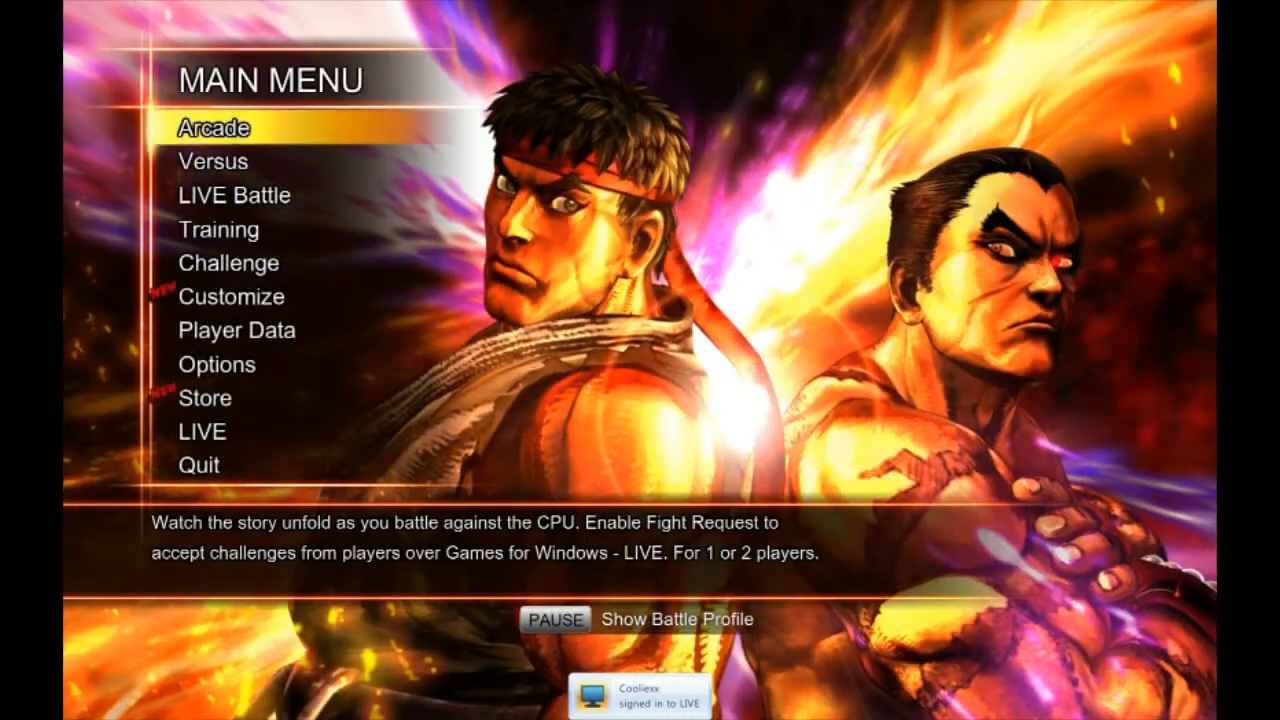
pyautogui.press('Down')
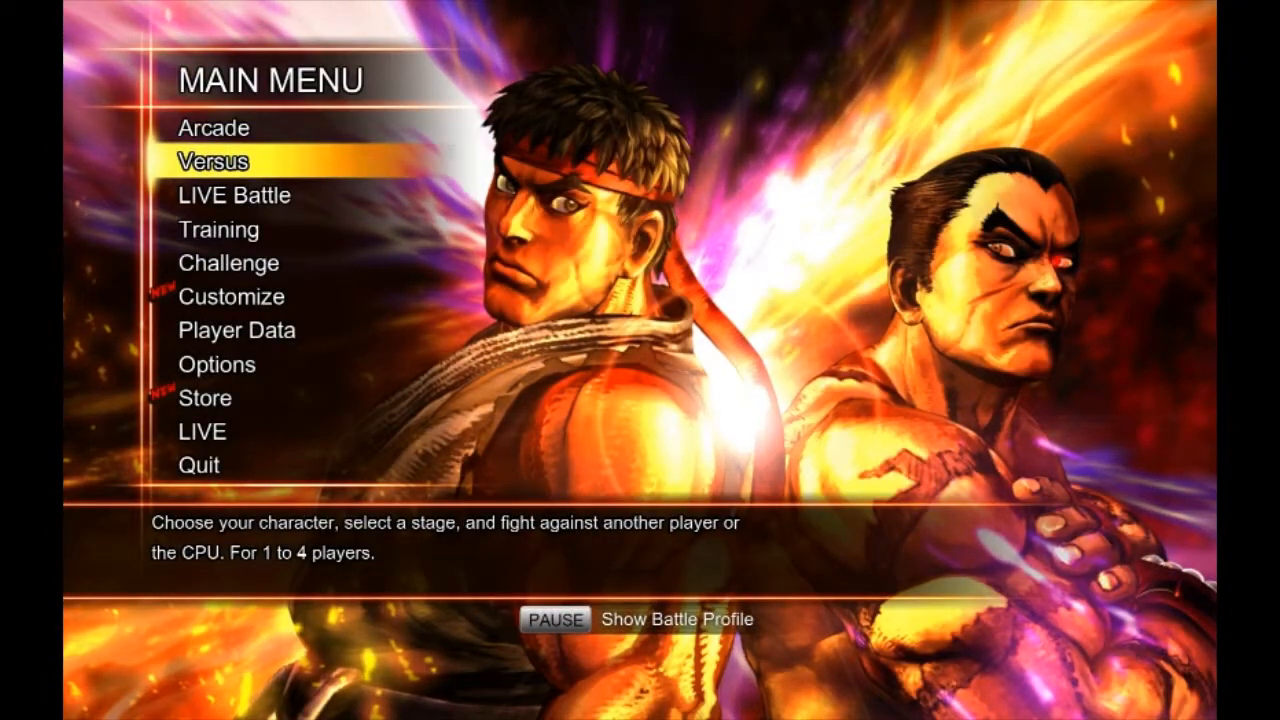
pyautogui.press('Down')
pyautogui.press('Down')
pyautogui.press('Up')
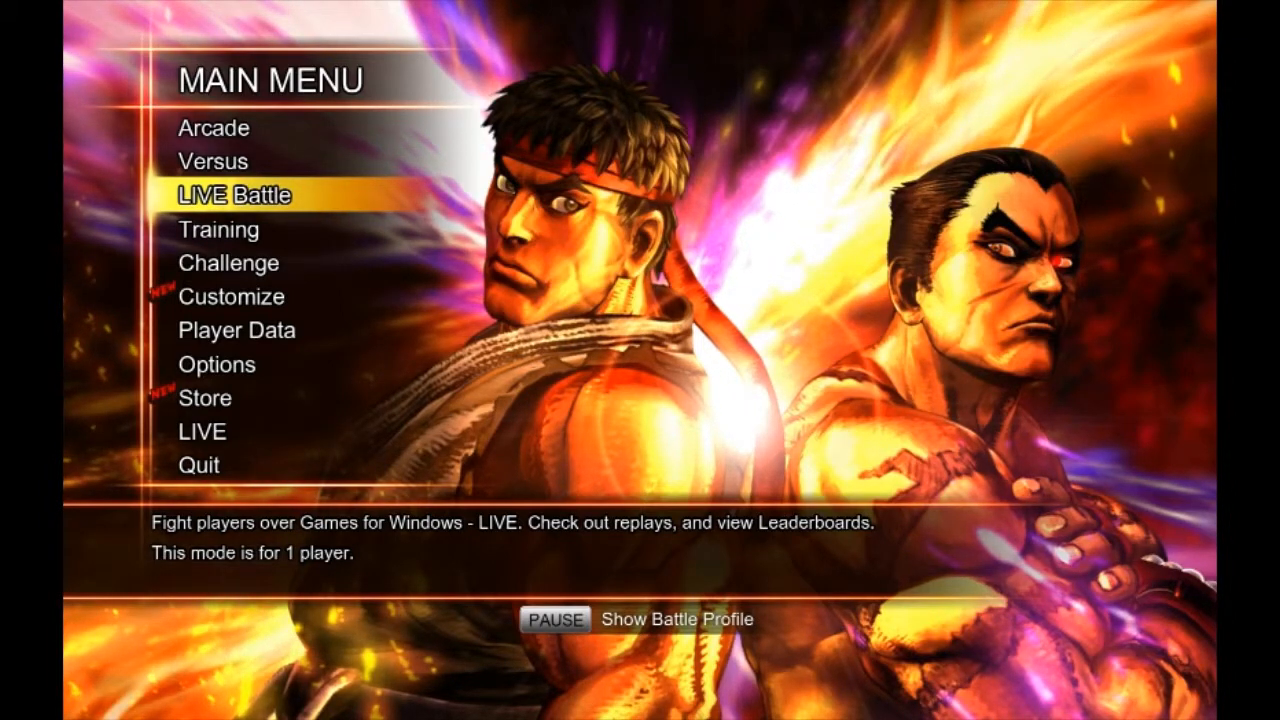
pyautogui.press('Down')
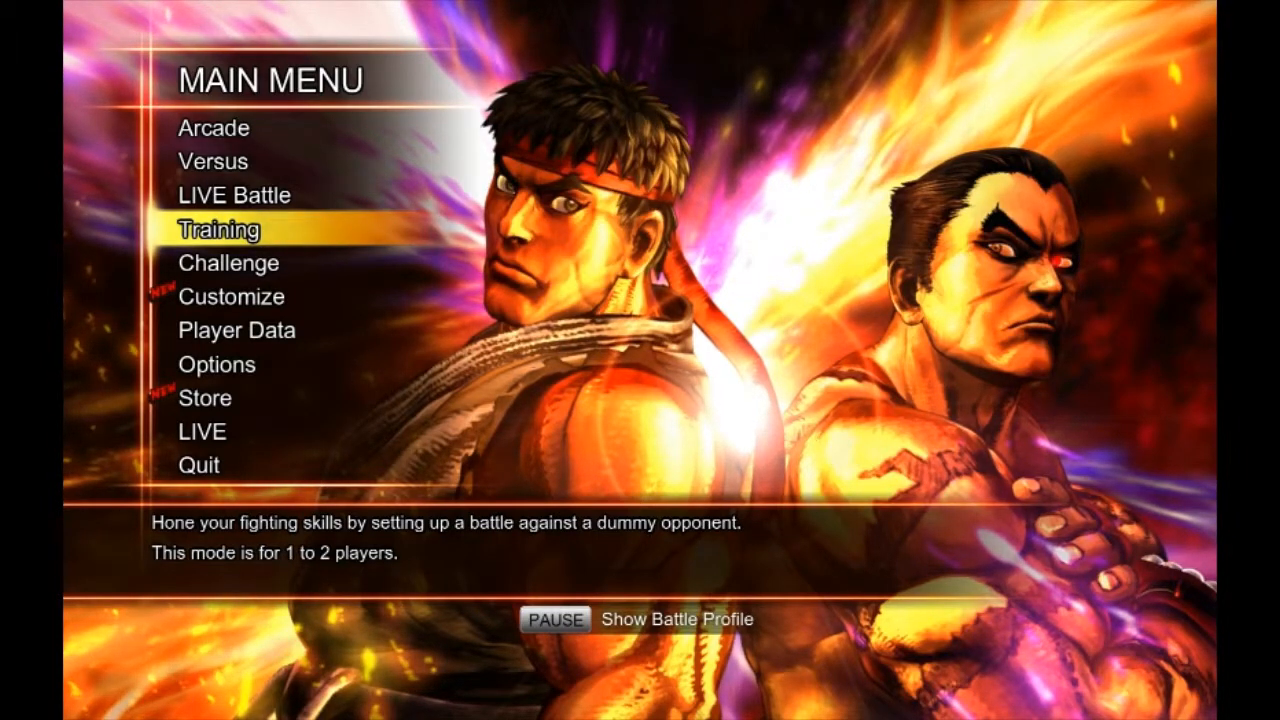
pyautogui.press('Up')
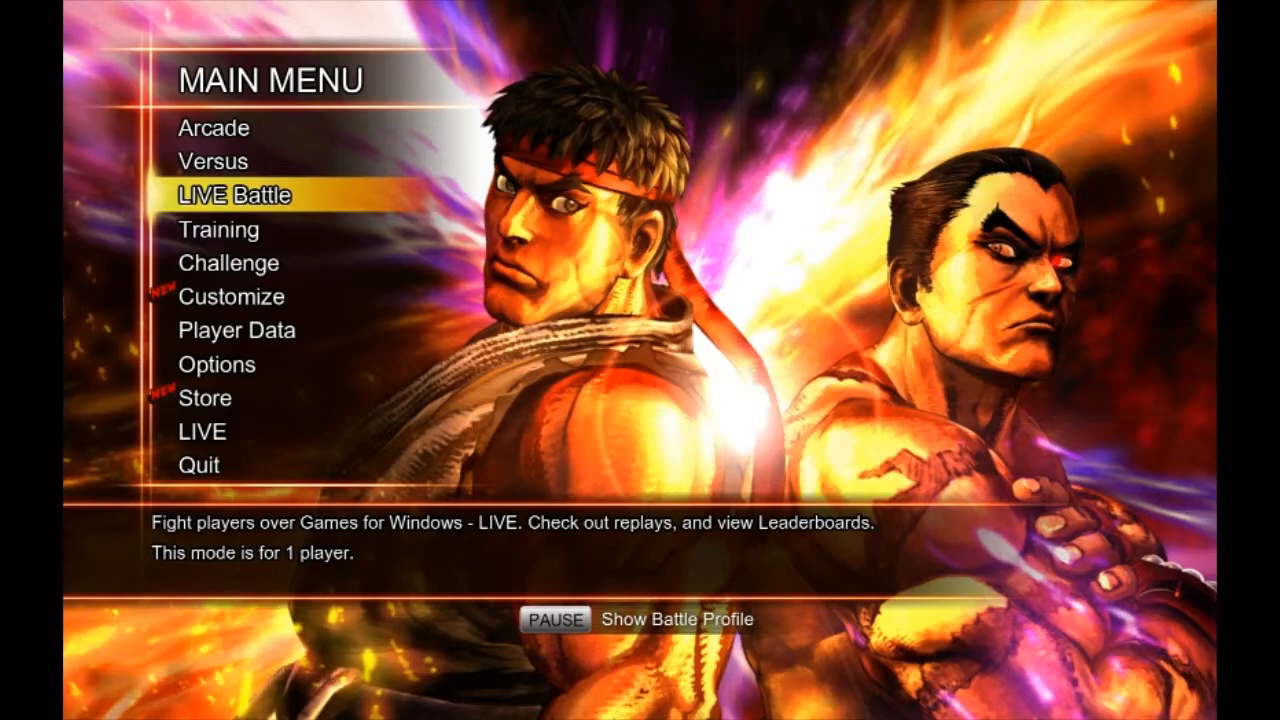
pyautogui.press('Return')
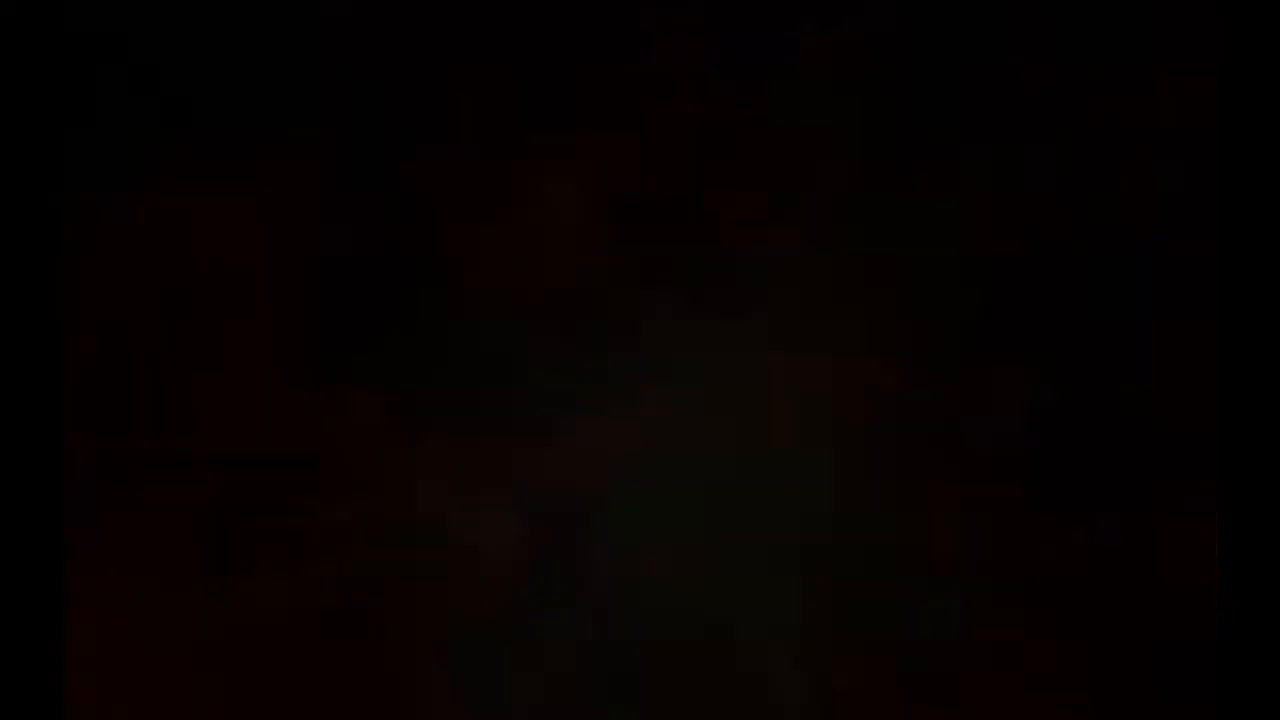
# Go to the Replay Channel and open My Collection
pyautogui.press('Down')
pyautogui.press('Down')
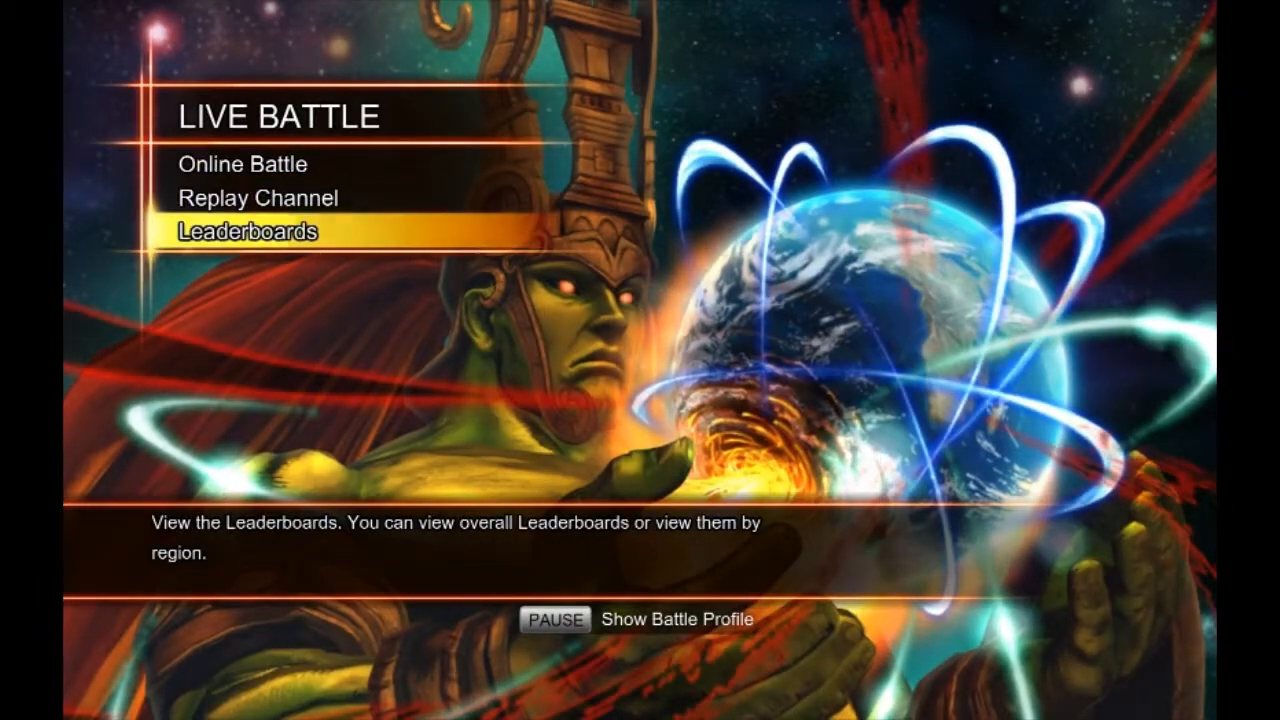
pyautogui.press('Up')
pyautogui.press('Return')
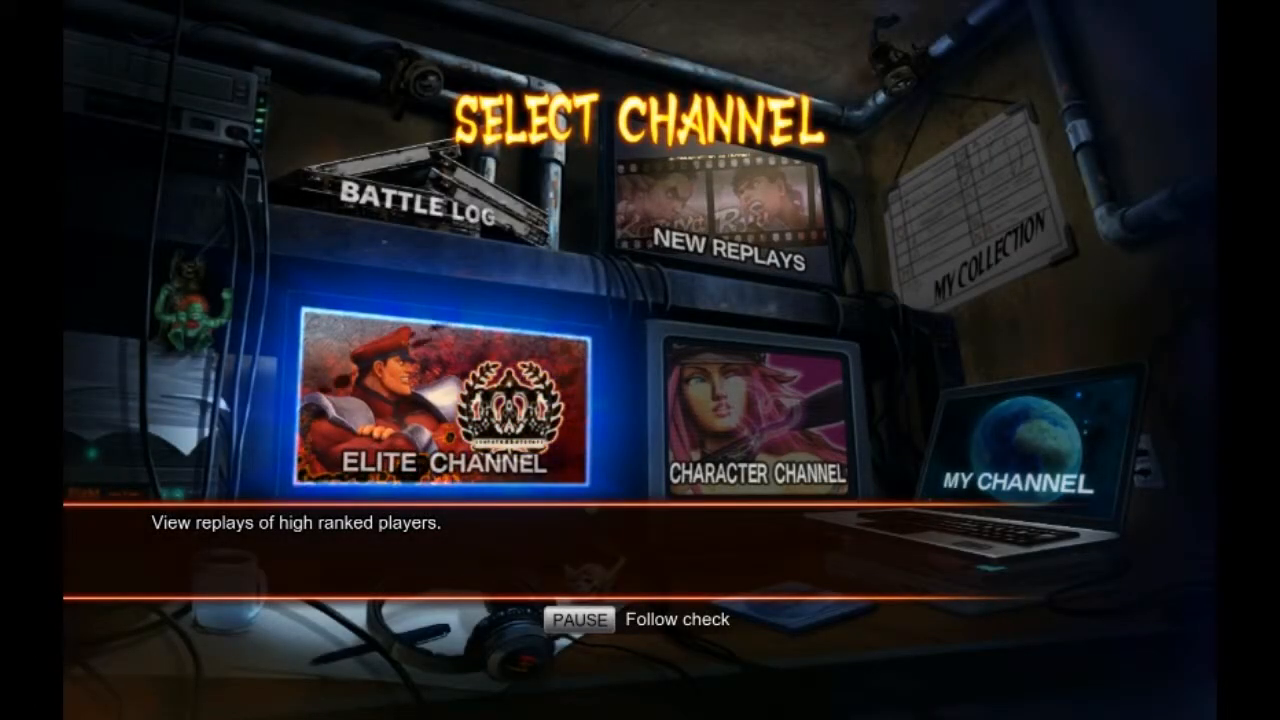
pyautogui.press('Right')
pyautogui.press('Right')
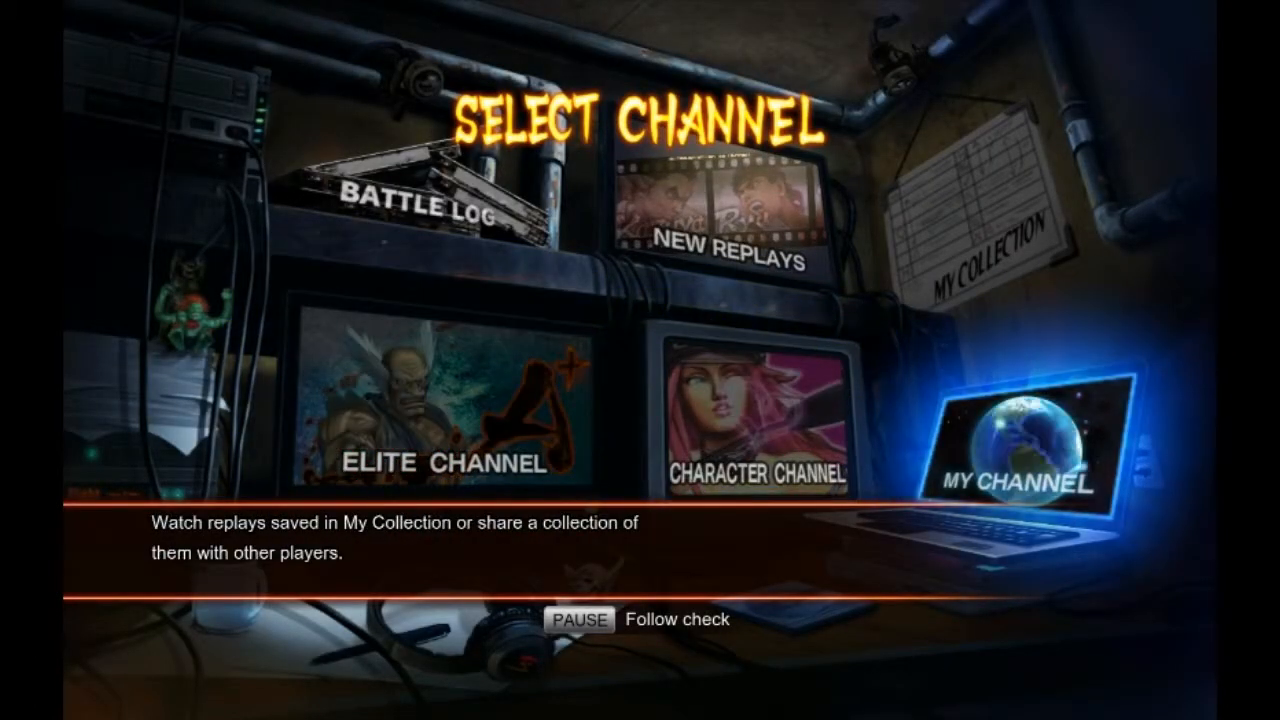
pyautogui.press('Up')
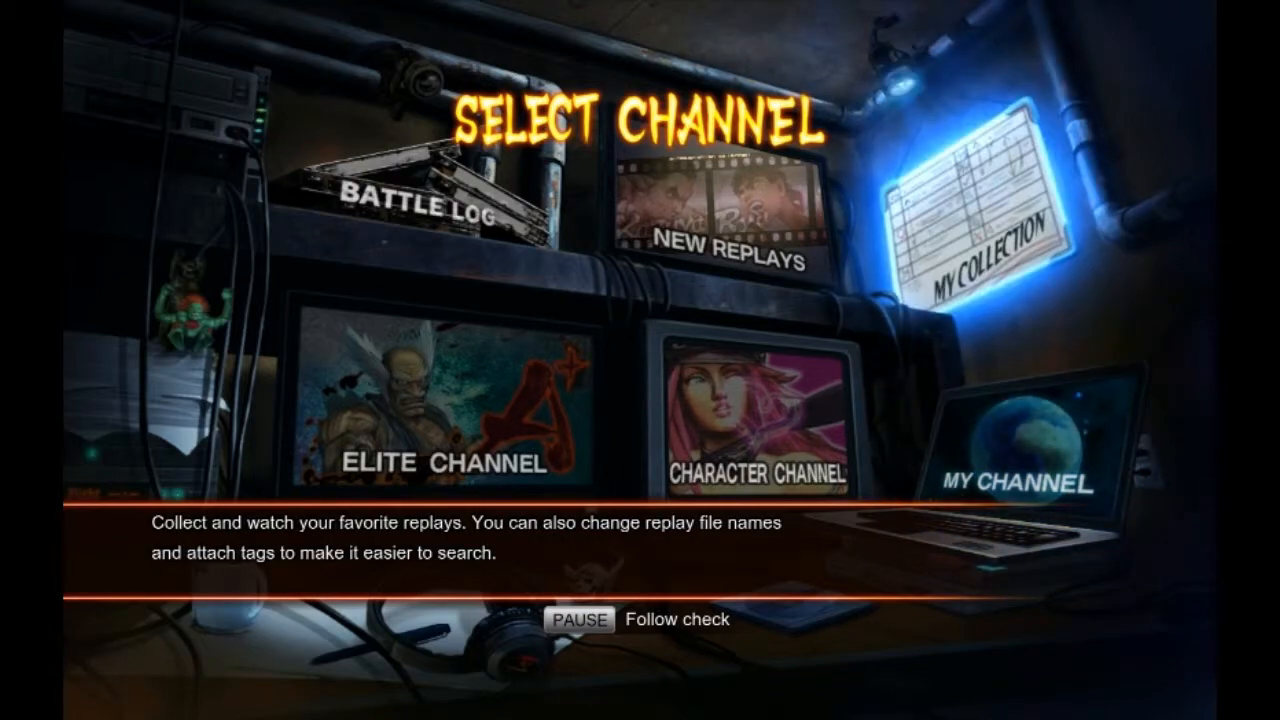
pyautogui.press('Return')
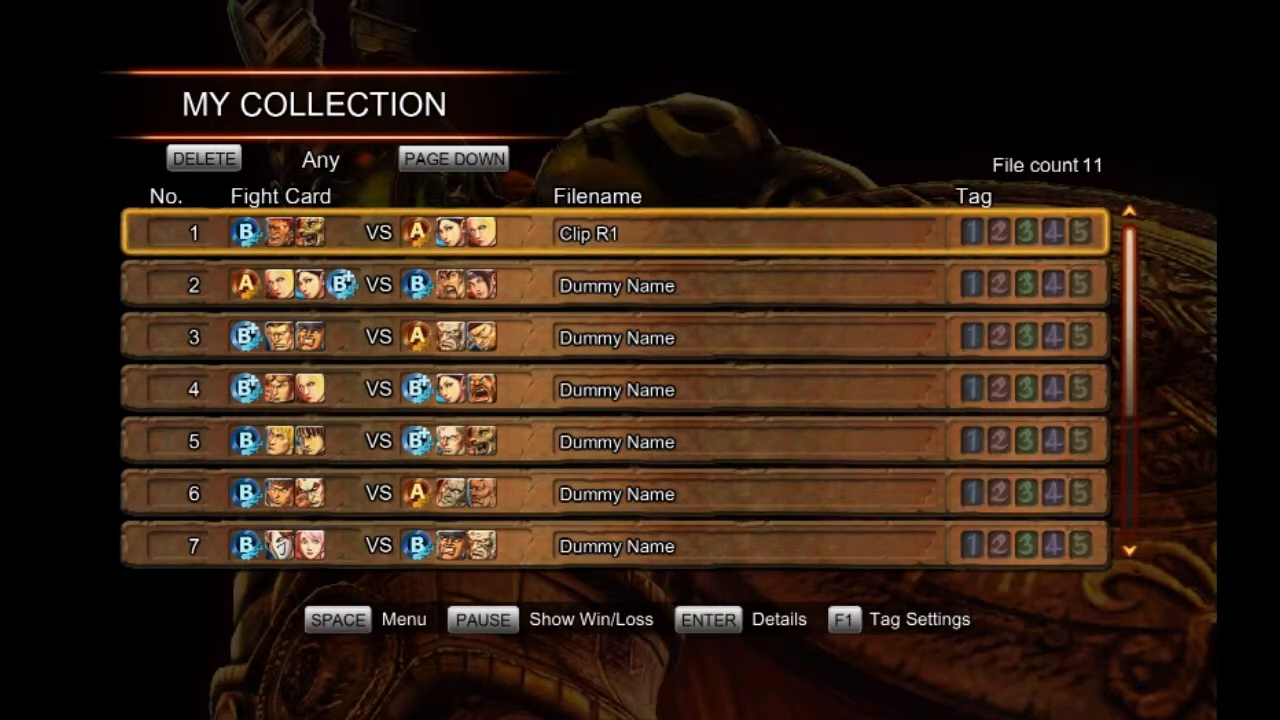
# Run a Follow check and save the updated replay files to My Collection
pyautogui.press('space')
pyautogui.press('Down')
pyautogui.press('Down')
pyautogui.press('Return')
pyautogui.press('Up')
pyautogui.press('Return')
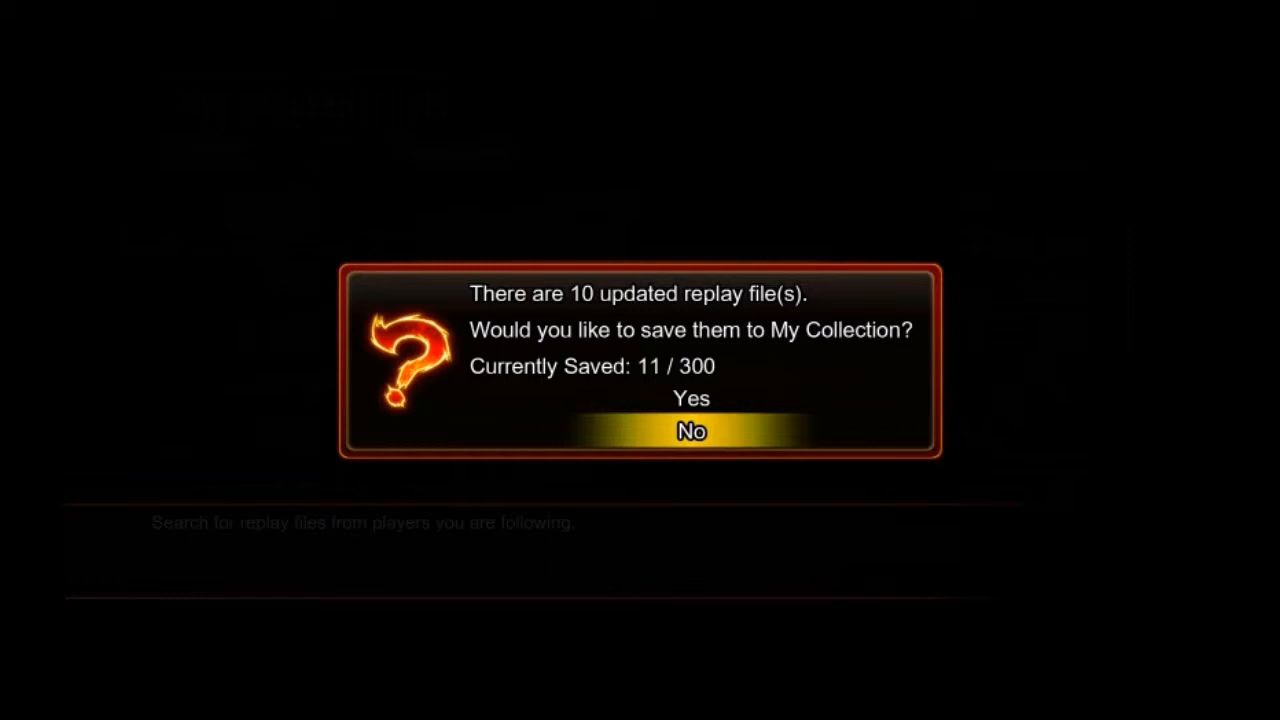
pyautogui.press('Up')
pyautogui.press('Return')
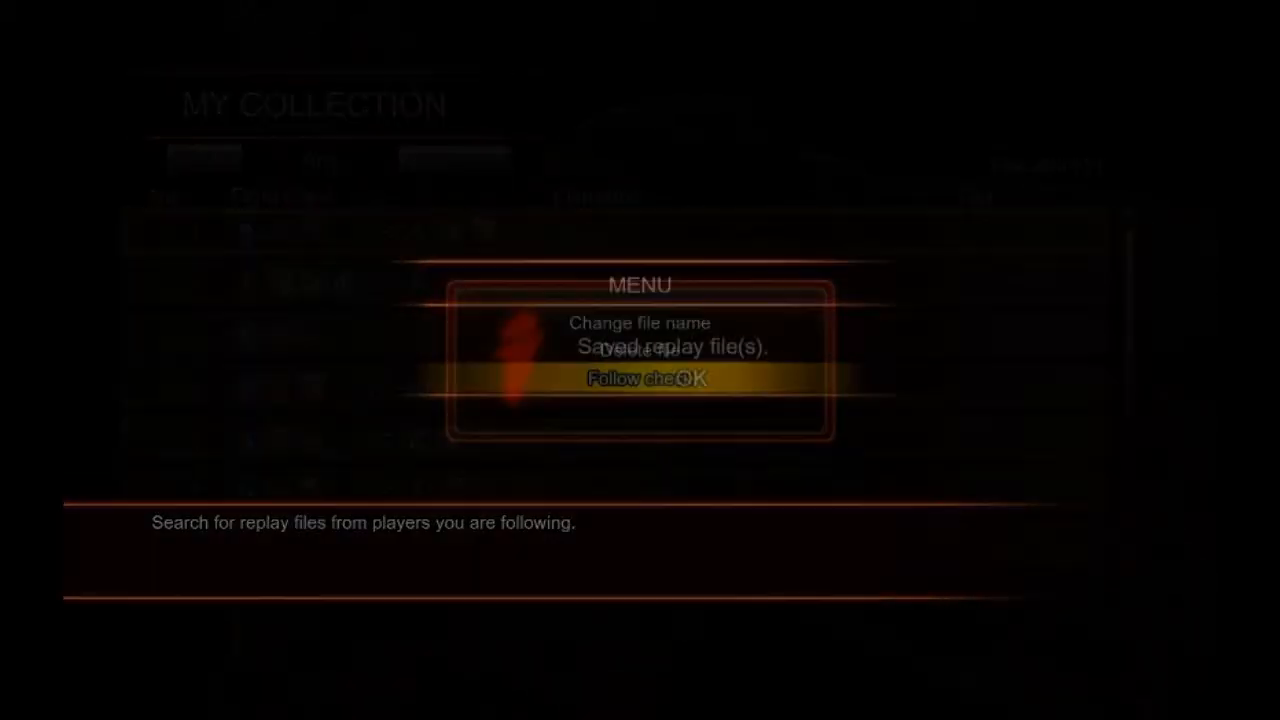
pyautogui.press('Return')
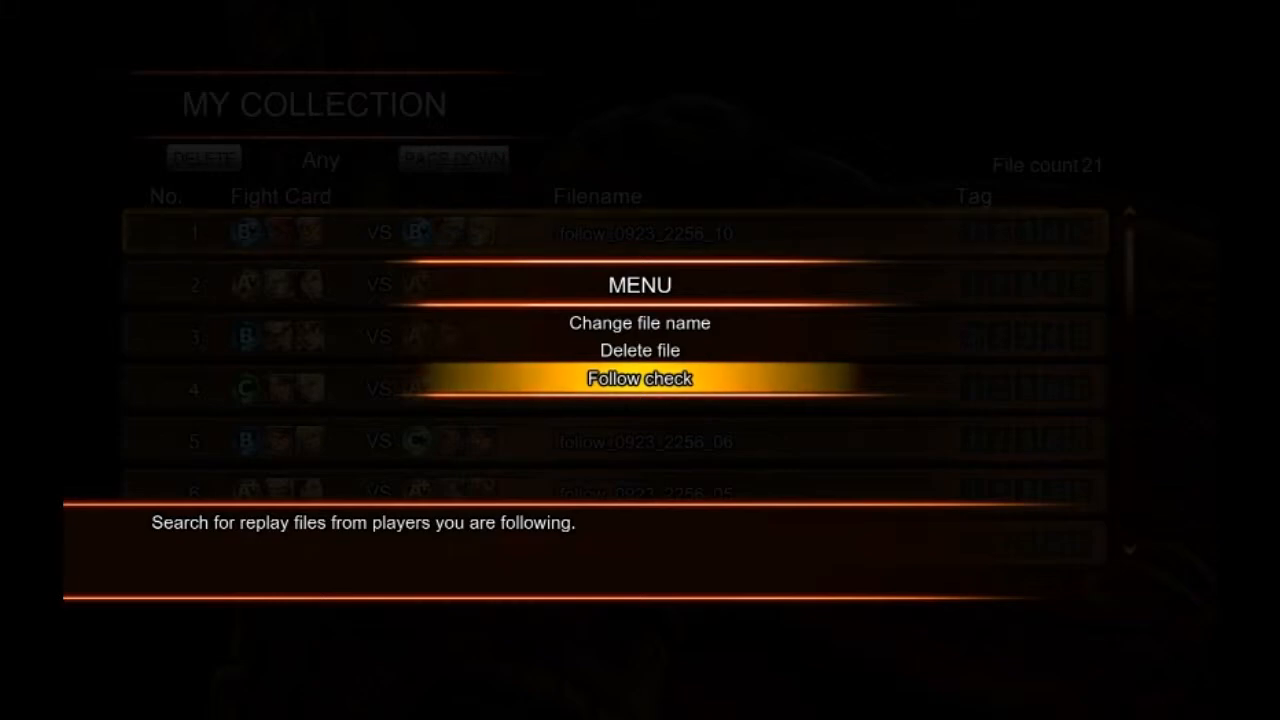
pyautogui.press('Escape')
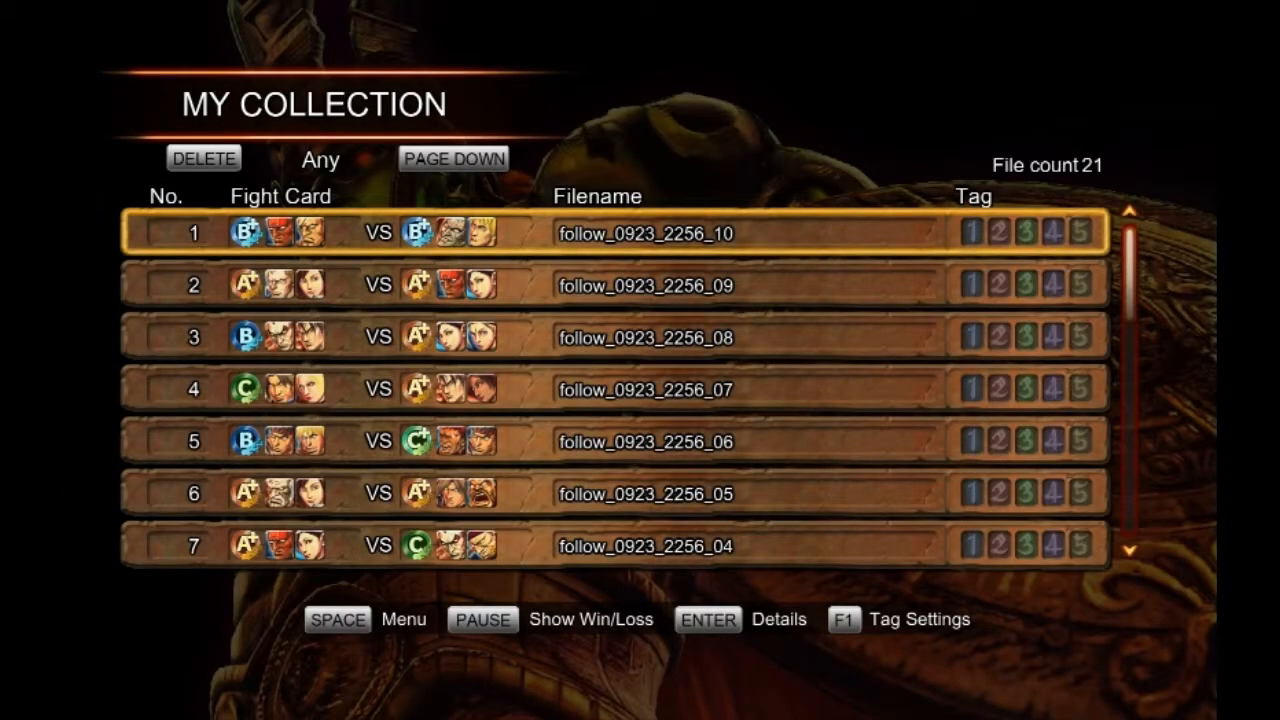
# Delete the replay follow_0923_2256_07 from My Collection
pyautogui.press('Down')
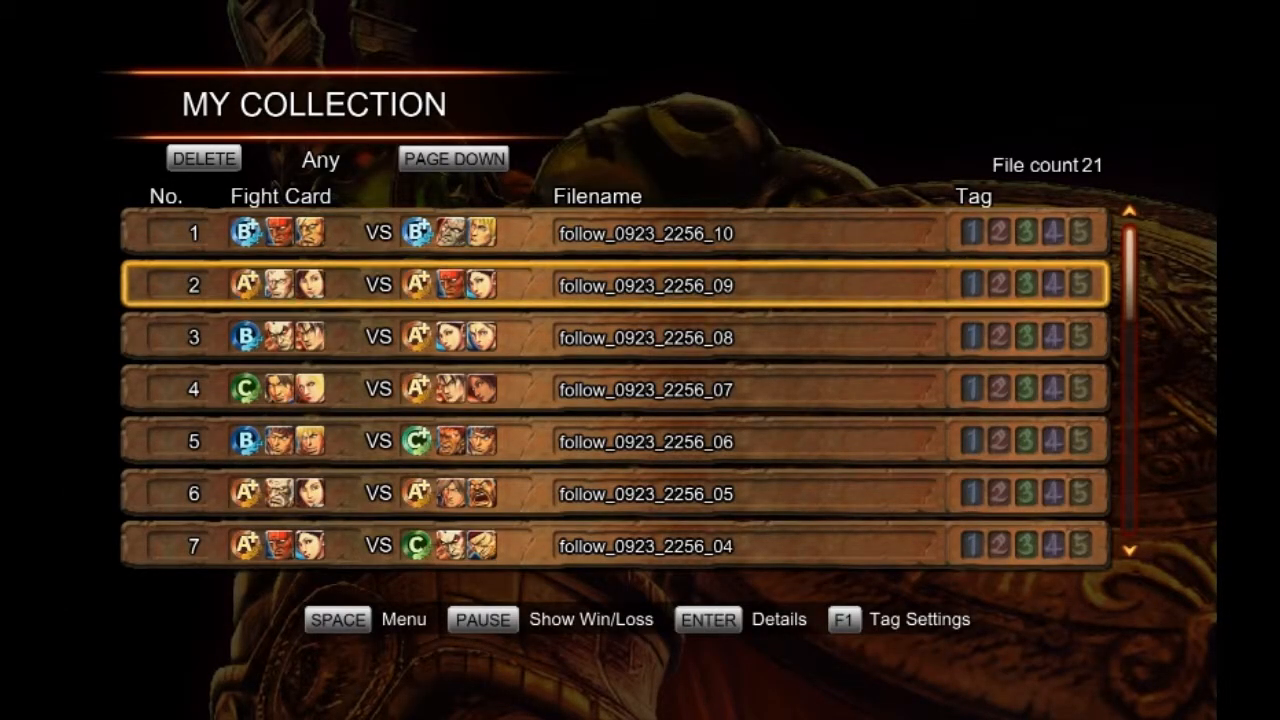
pyautogui.press('Up')
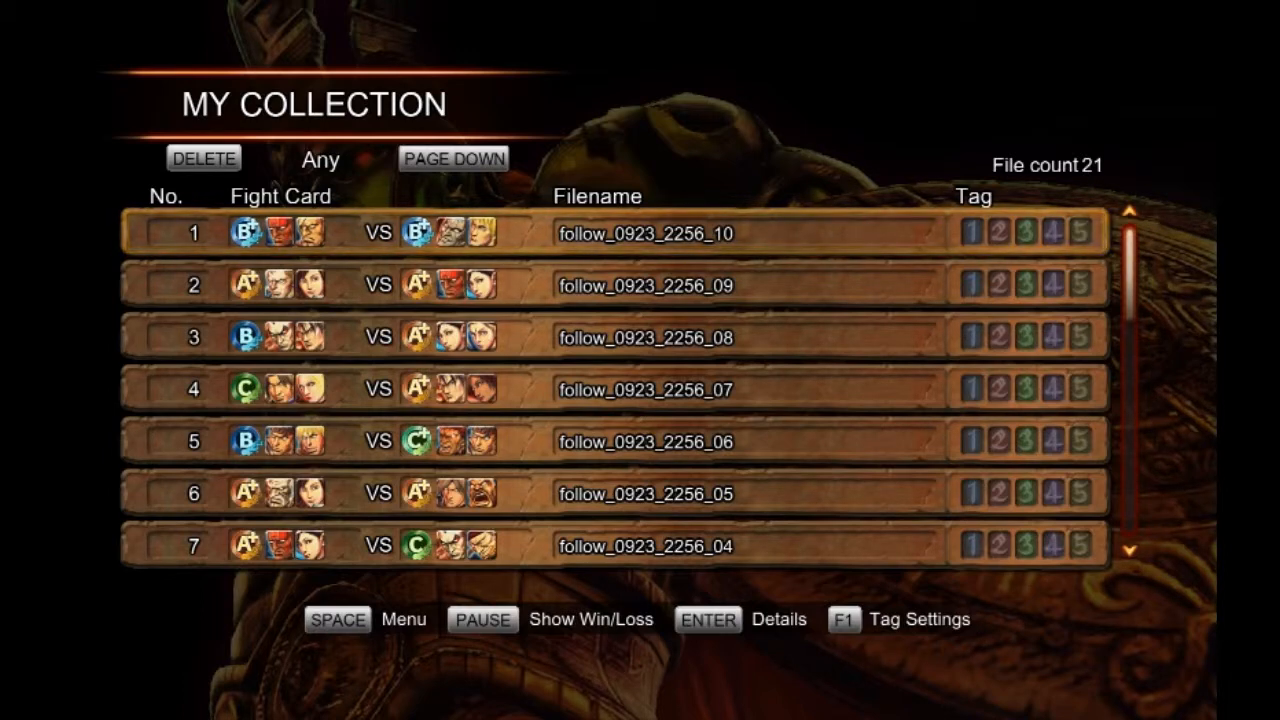
pyautogui.press('Down')
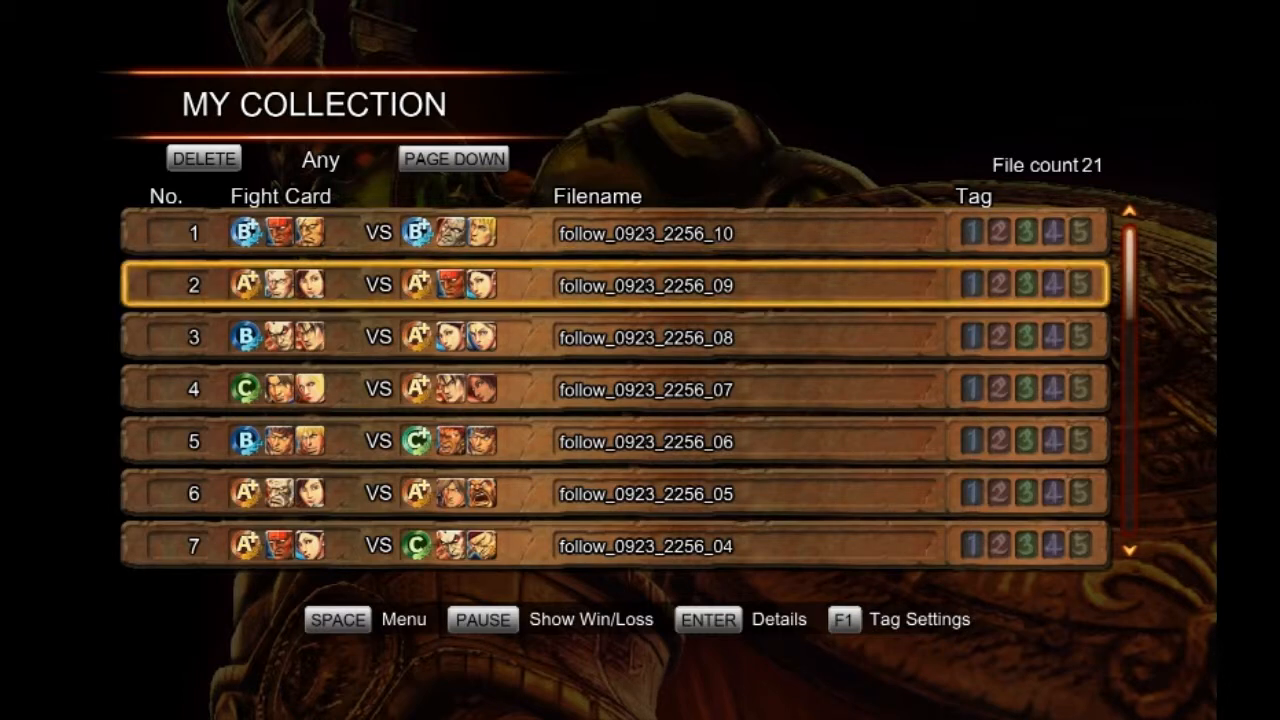
pyautogui.press('Down')
pyautogui.press('Down')
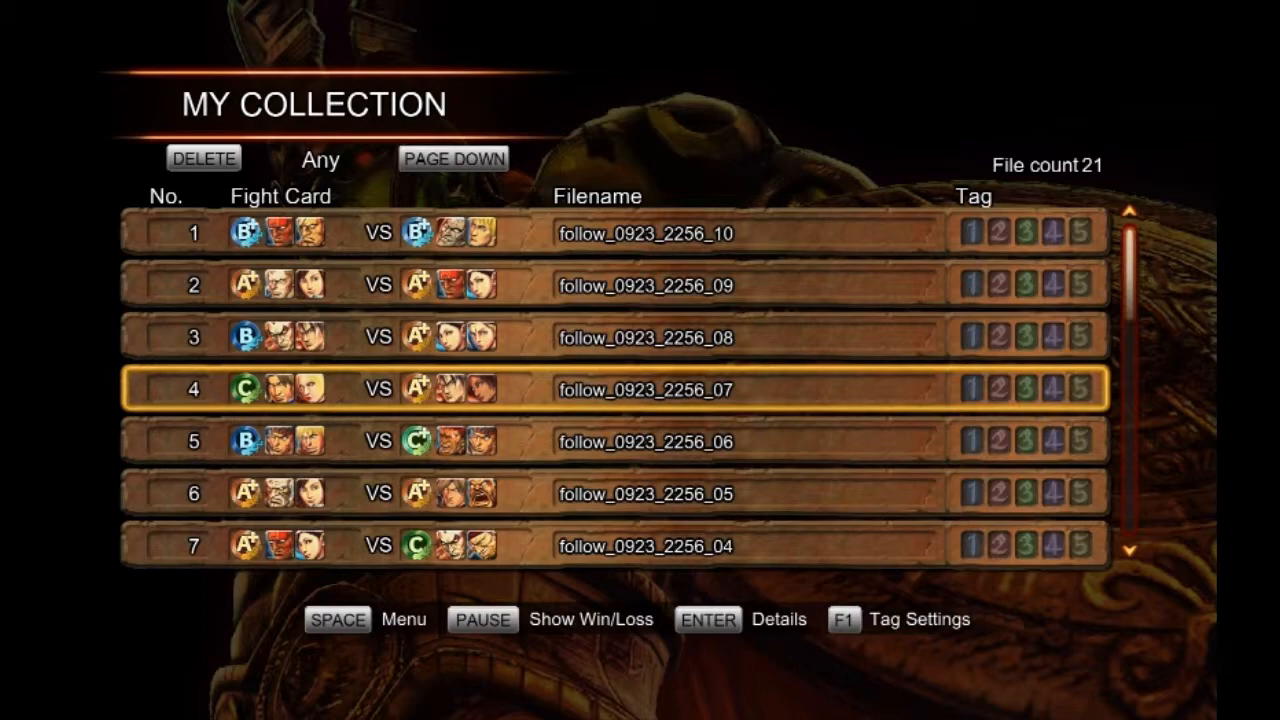
pyautogui.press('space')
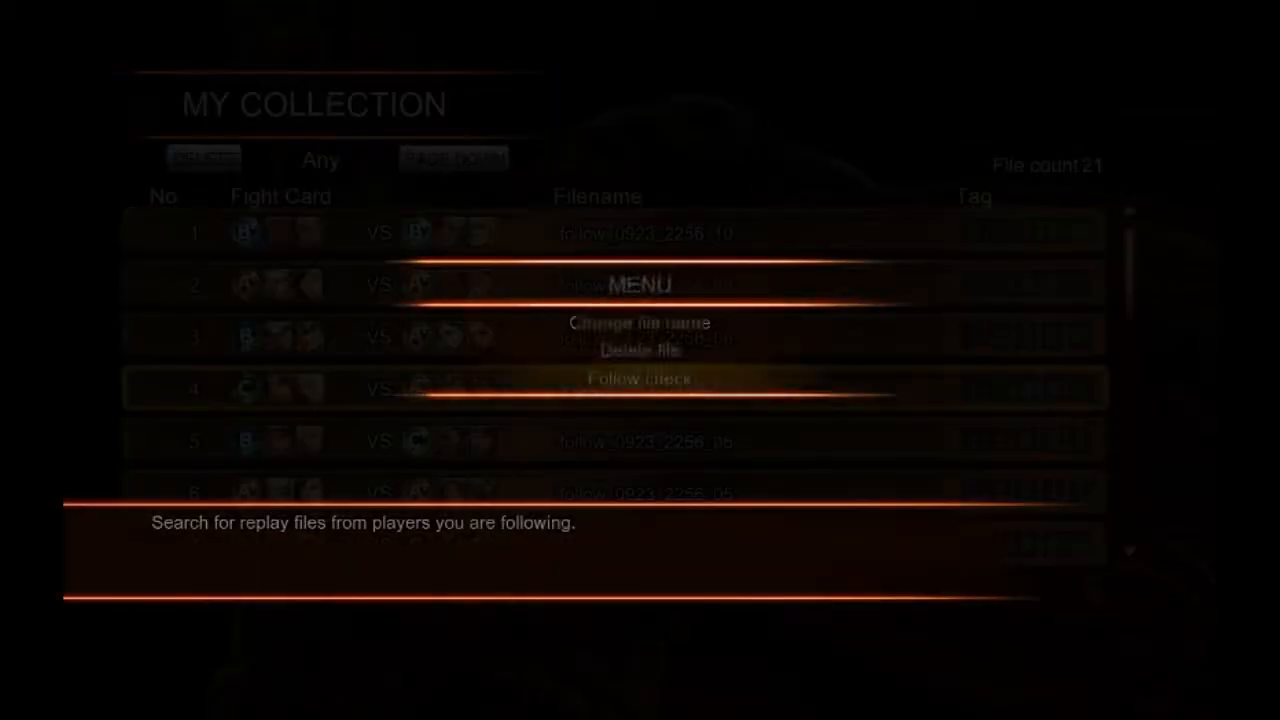
pyautogui.press('Up')
pyautogui.press('space')
pyautogui.press('space')
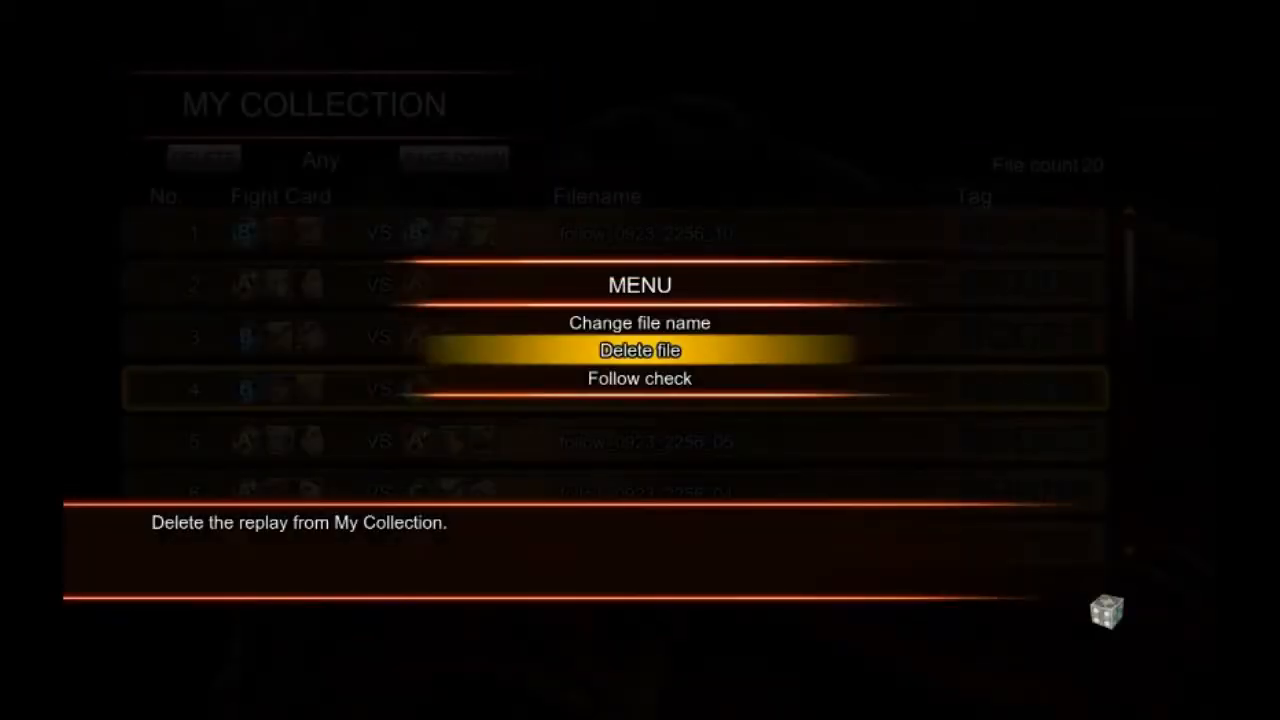
pyautogui.press('Escape')
# Delete the replay follow_0923_2256_06 from My Collection
pyautogui.press('space')
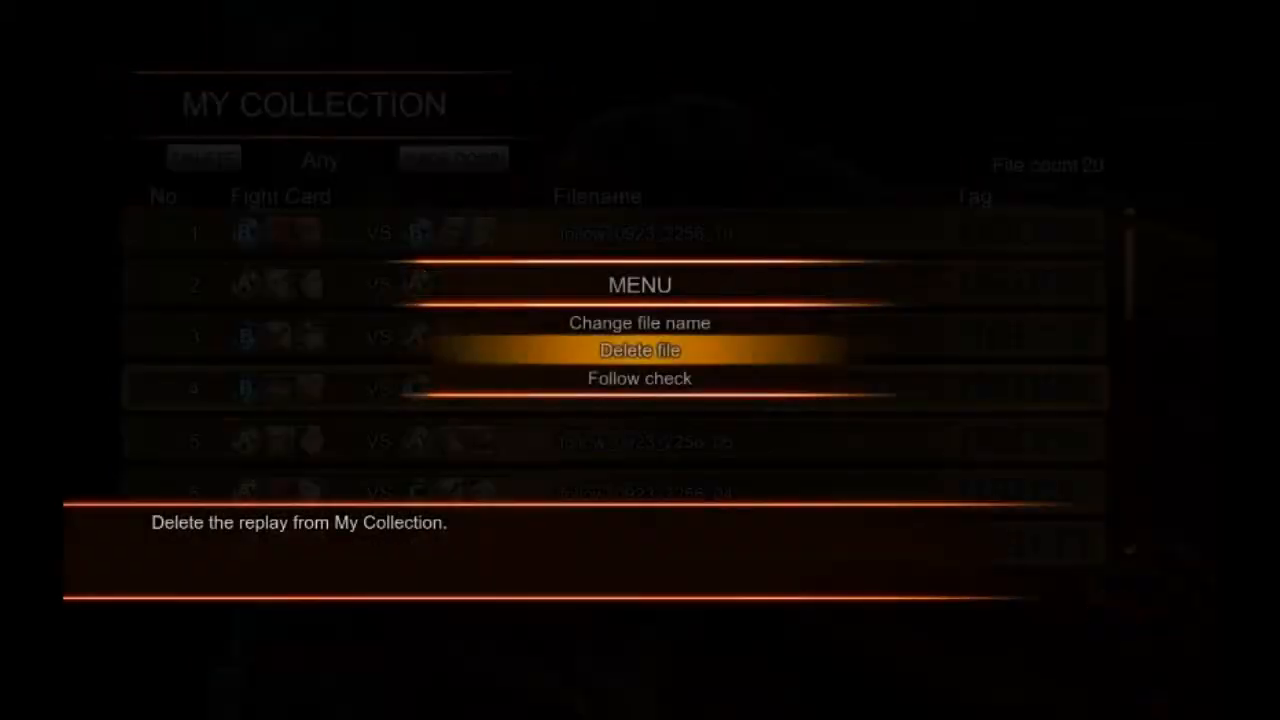
pyautogui.press('space')
pyautogui.press('Up')
pyautogui.press('space')
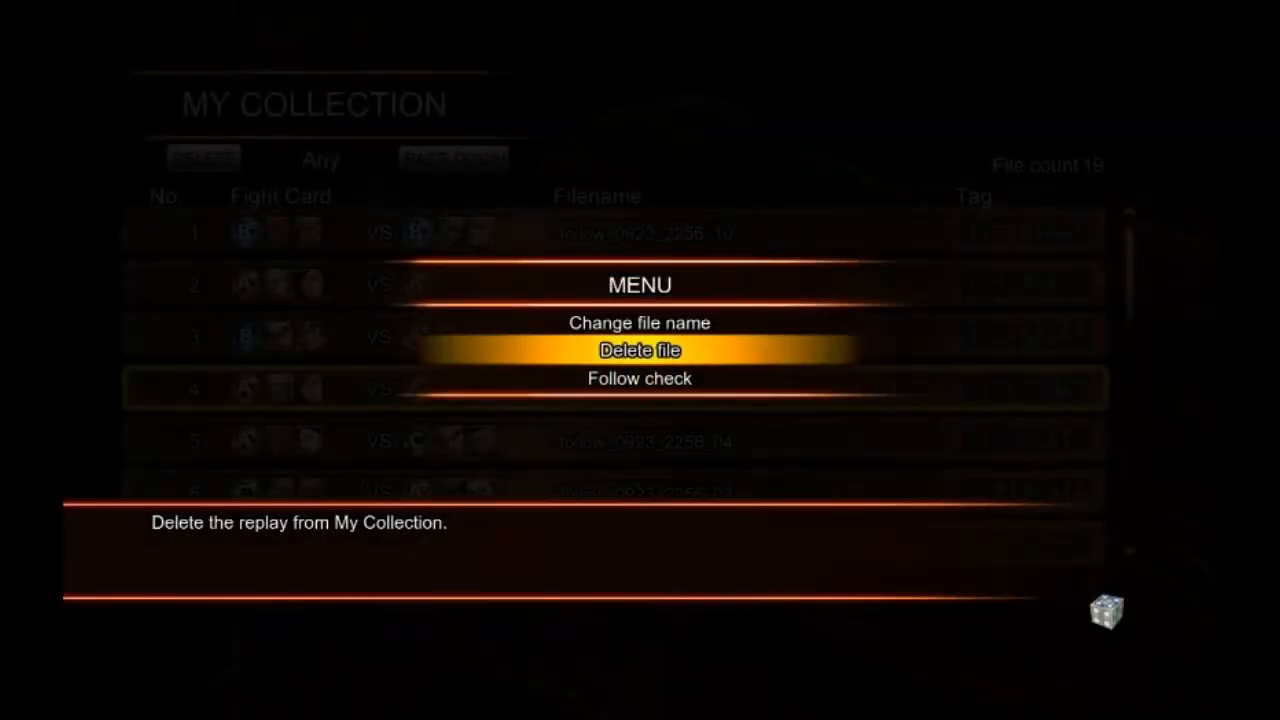
pyautogui.press('Escape')
# Delete the replay follow_0923_2256_04 from My Collection
pyautogui.press('Down')
pyautogui.press('space')
pyautogui.press('space')
pyautogui.press('Up')
pyautogui.press('space')
pyautogui.press('Escape')
# Delete the replay follow_0923_2256_03 from My Collection
pyautogui.press('space')
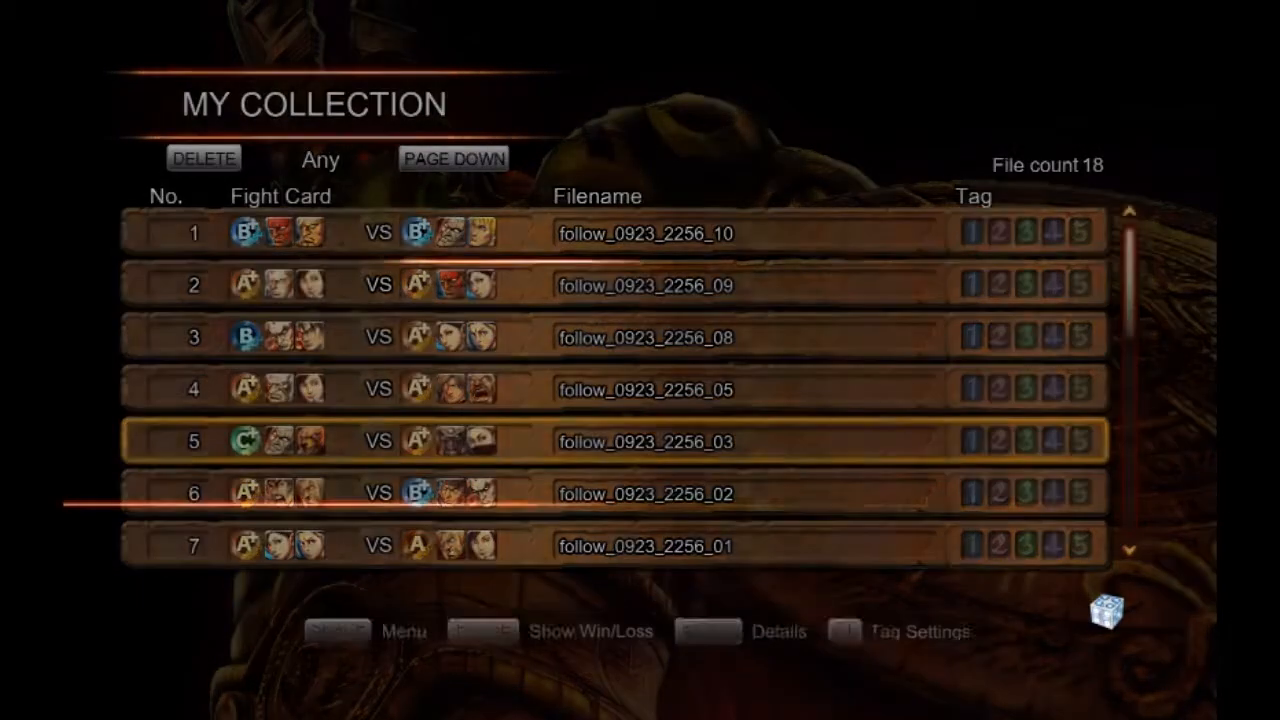
pyautogui.press('space')
pyautogui.press('Up')
pyautogui.press('space')
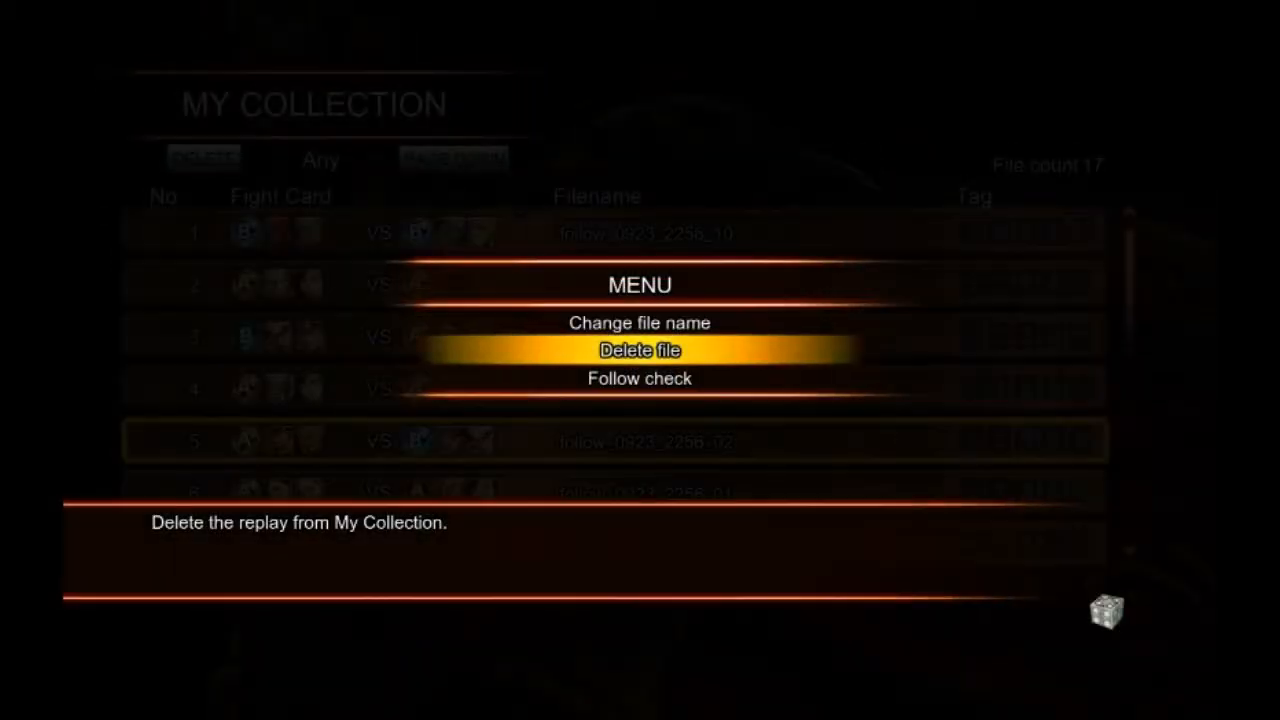
pyautogui.press('Escape')
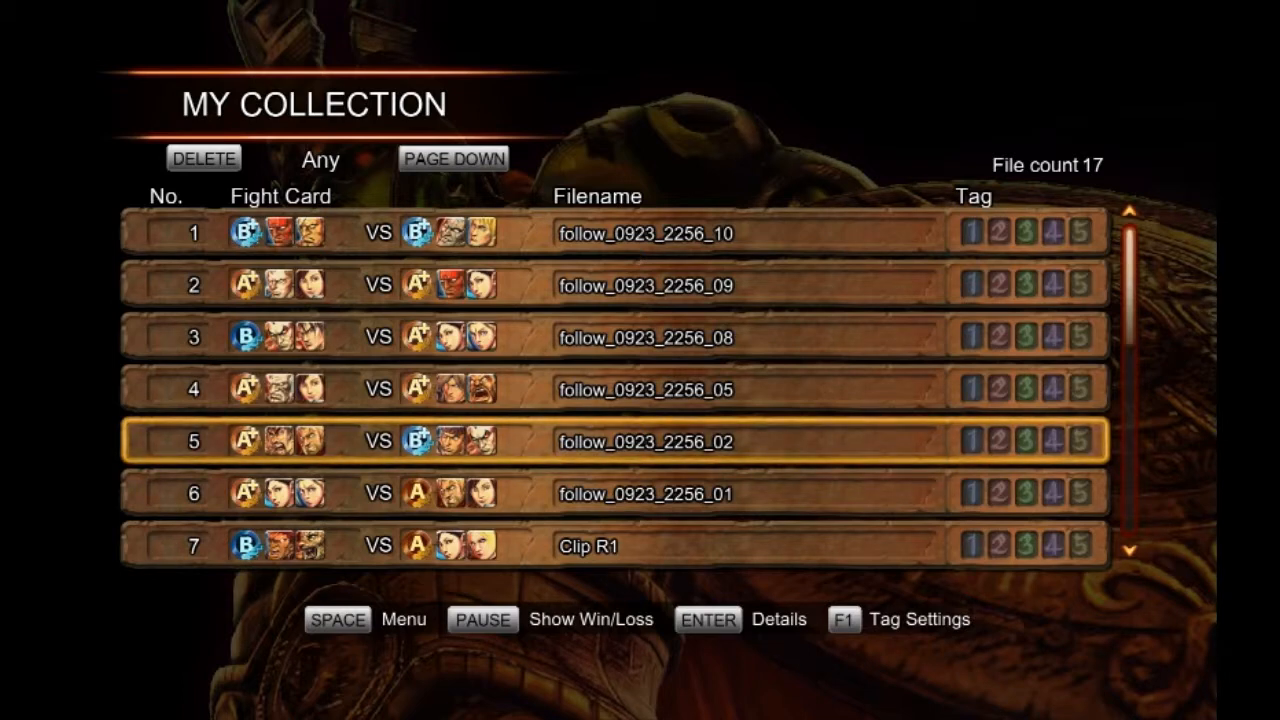
# Look through the saved replays and play the one named Clip R1
pyautogui.press('Up')
pyautogui.press('Up')
pyautogui.press('Up')
pyautogui.press('Up')
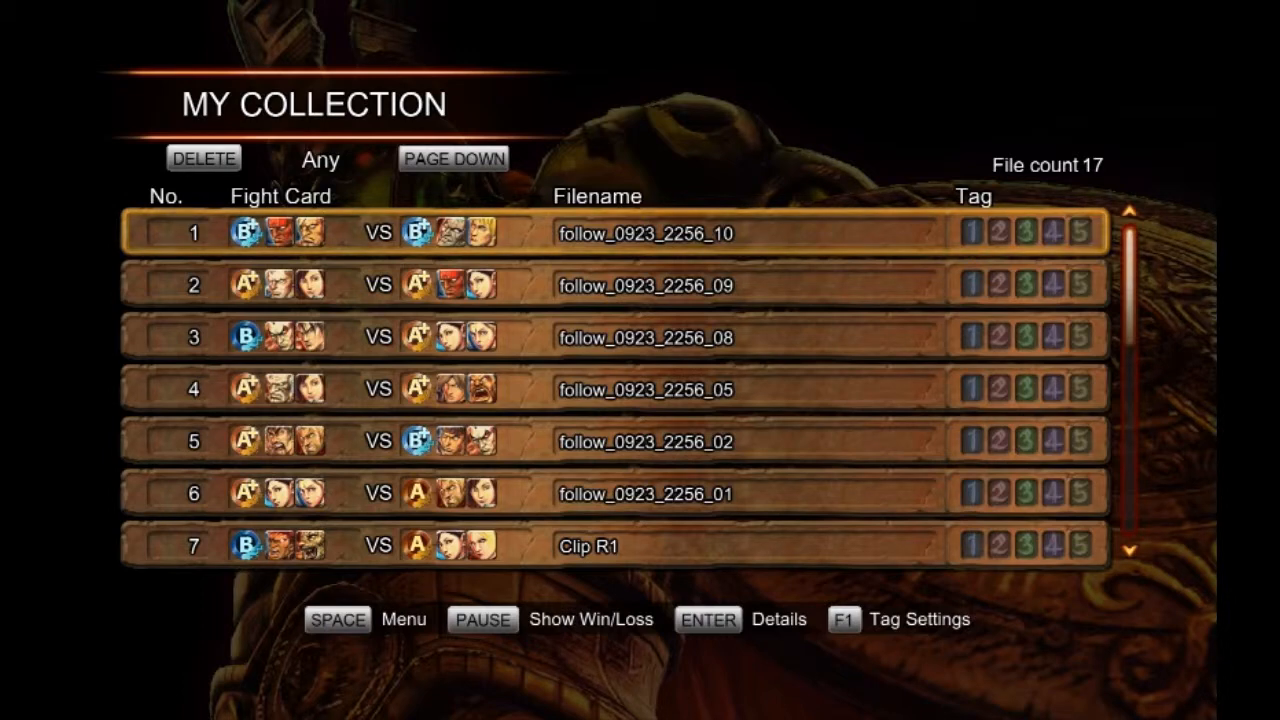
pyautogui.press('Down')
pyautogui.press('Down')
pyautogui.press('Down')
pyautogui.press('Down')
pyautogui.press('Down')
pyautogui.press('Down')
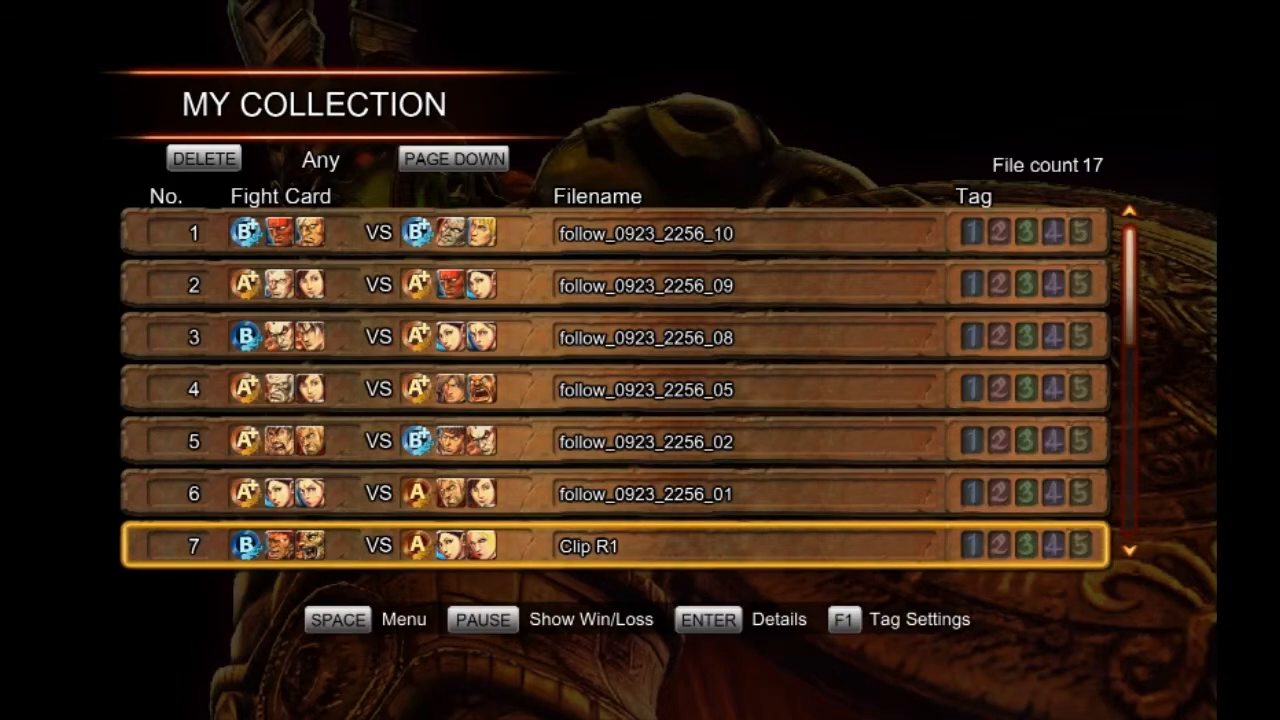
pyautogui.press('Return')
pyautogui.press('Return')
pyautogui.press('Return')
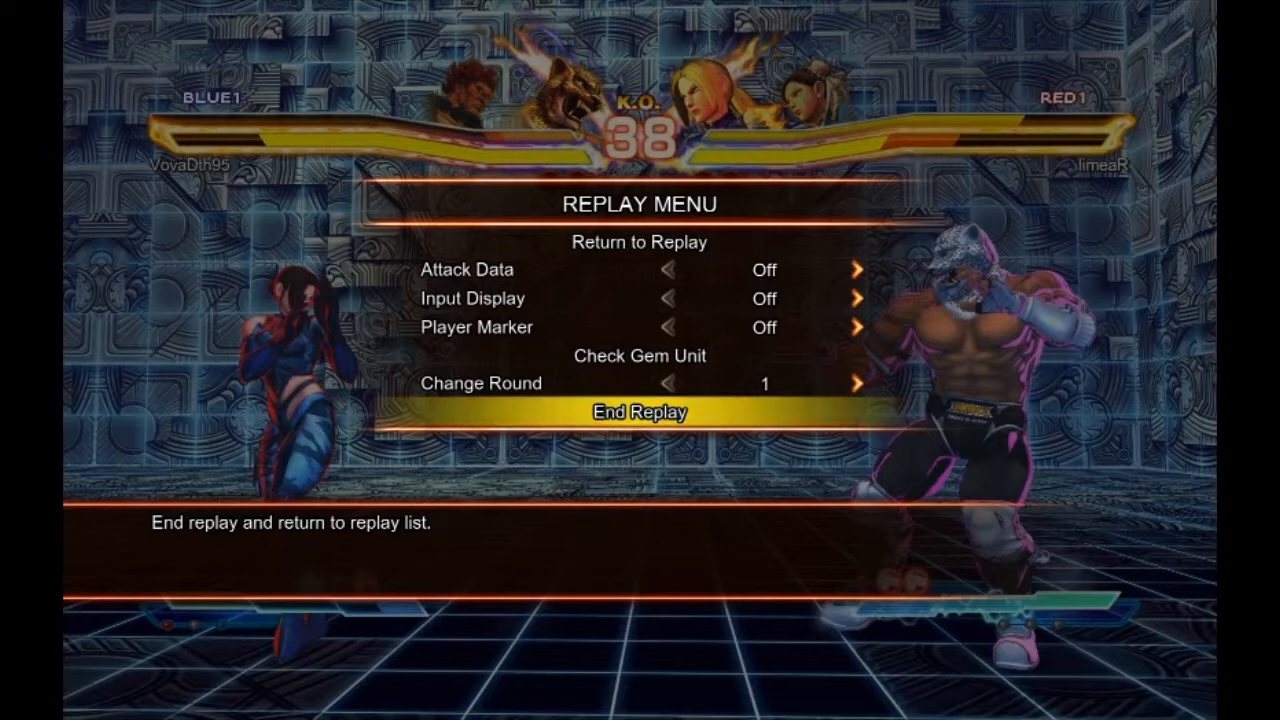
# End the running replay and return to the replay list
pyautogui.press('Return')
pyautogui.press('Up')
pyautogui.press('Return')
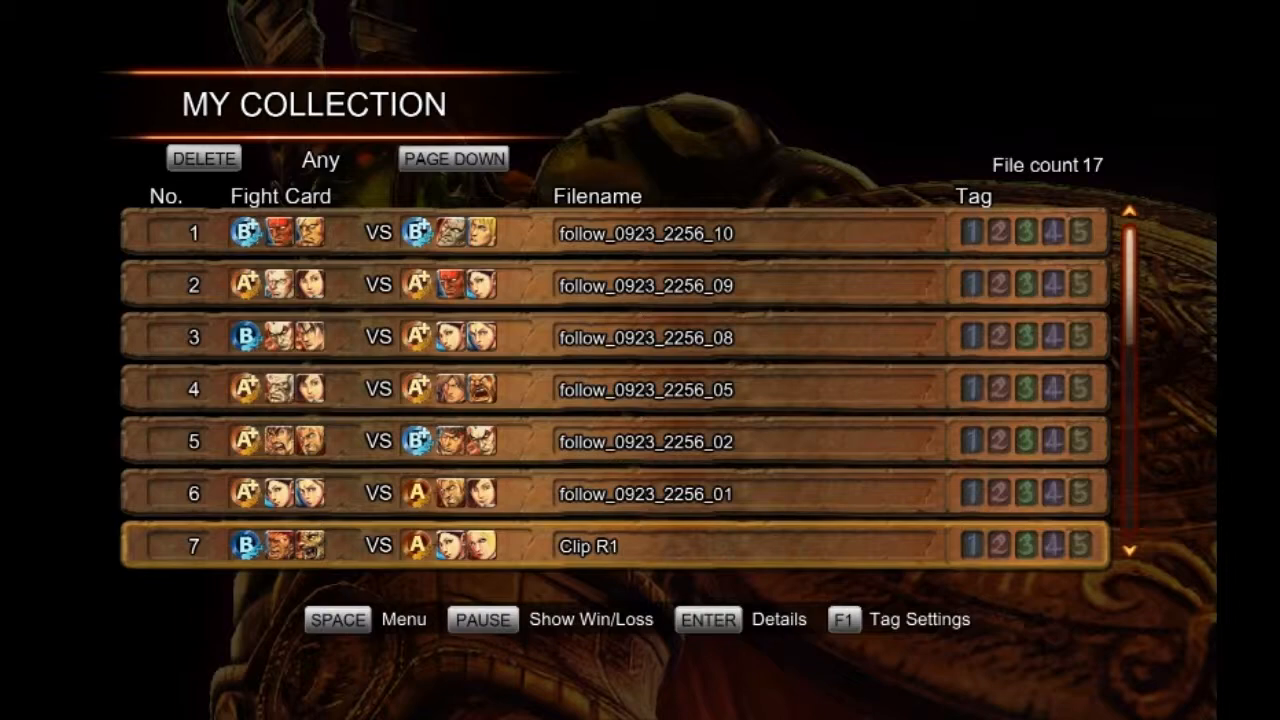
# Delete the Clip R1 replay from My Collection and leave the LIVE Battle mode
pyautogui.press('space')
pyautogui.press('Down')
pyautogui.press('Return')
pyautogui.press('Up')
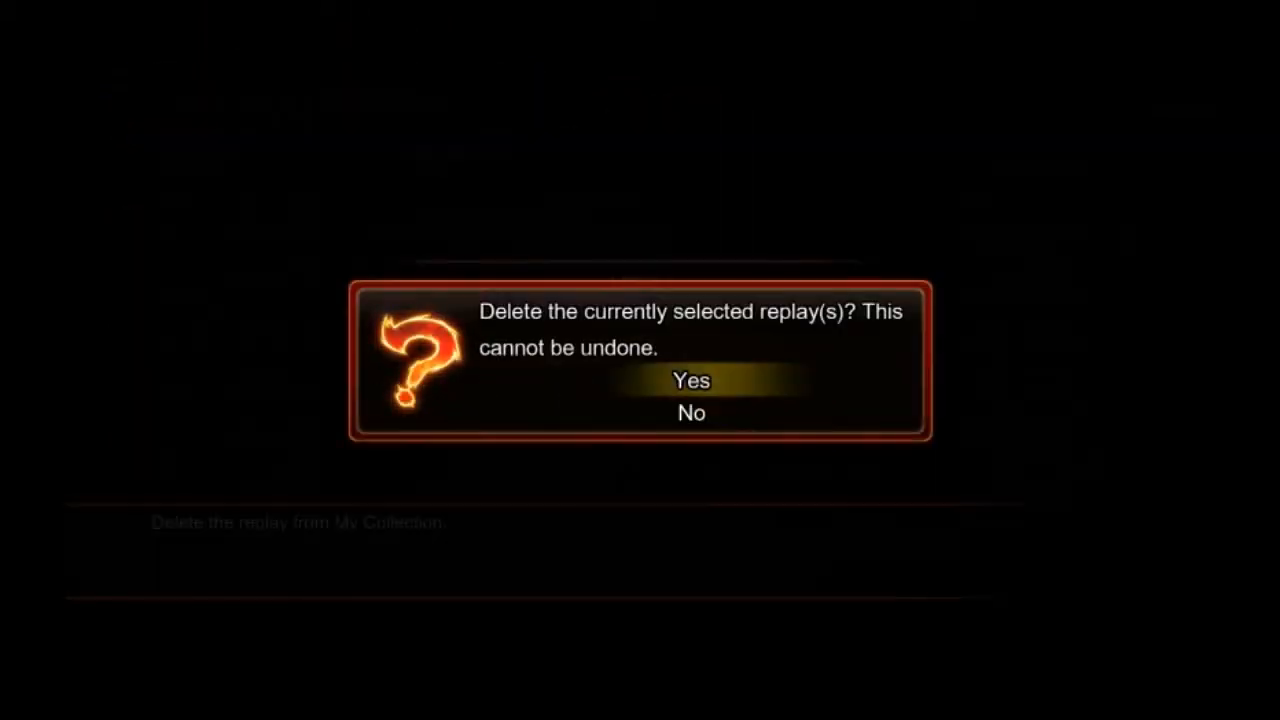
pyautogui.press('Return')
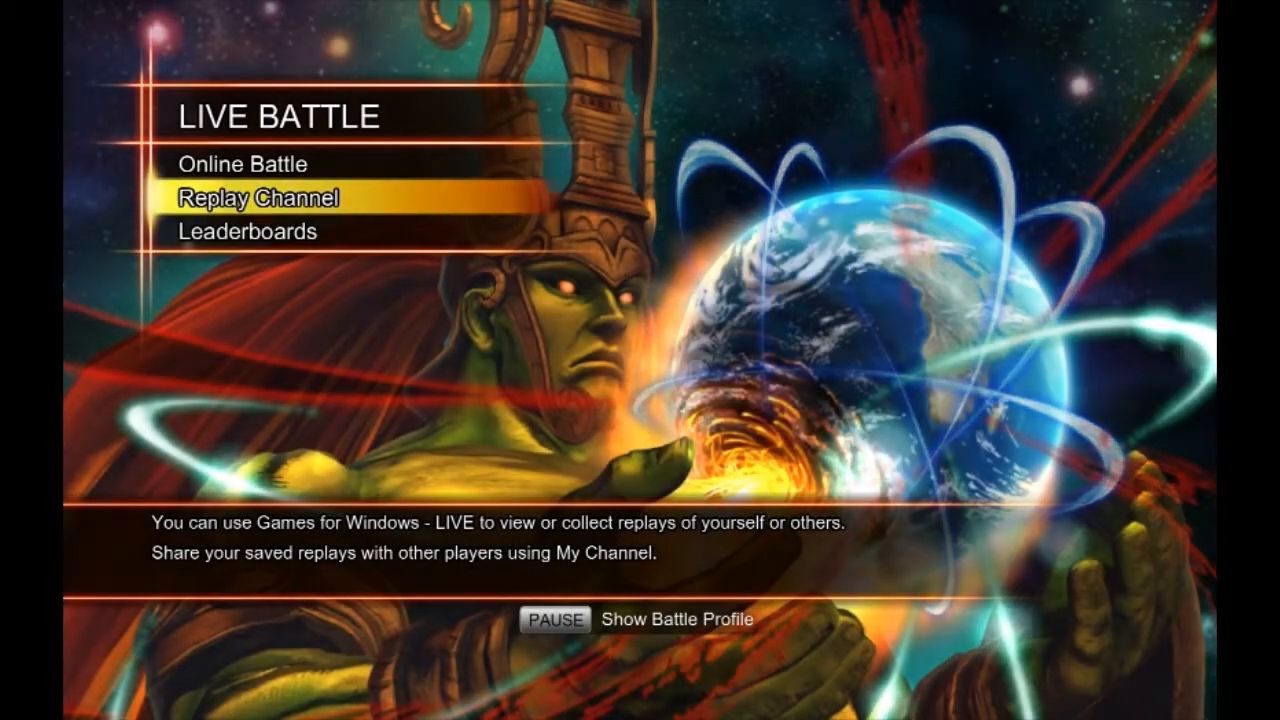
pyautogui.press('Return')
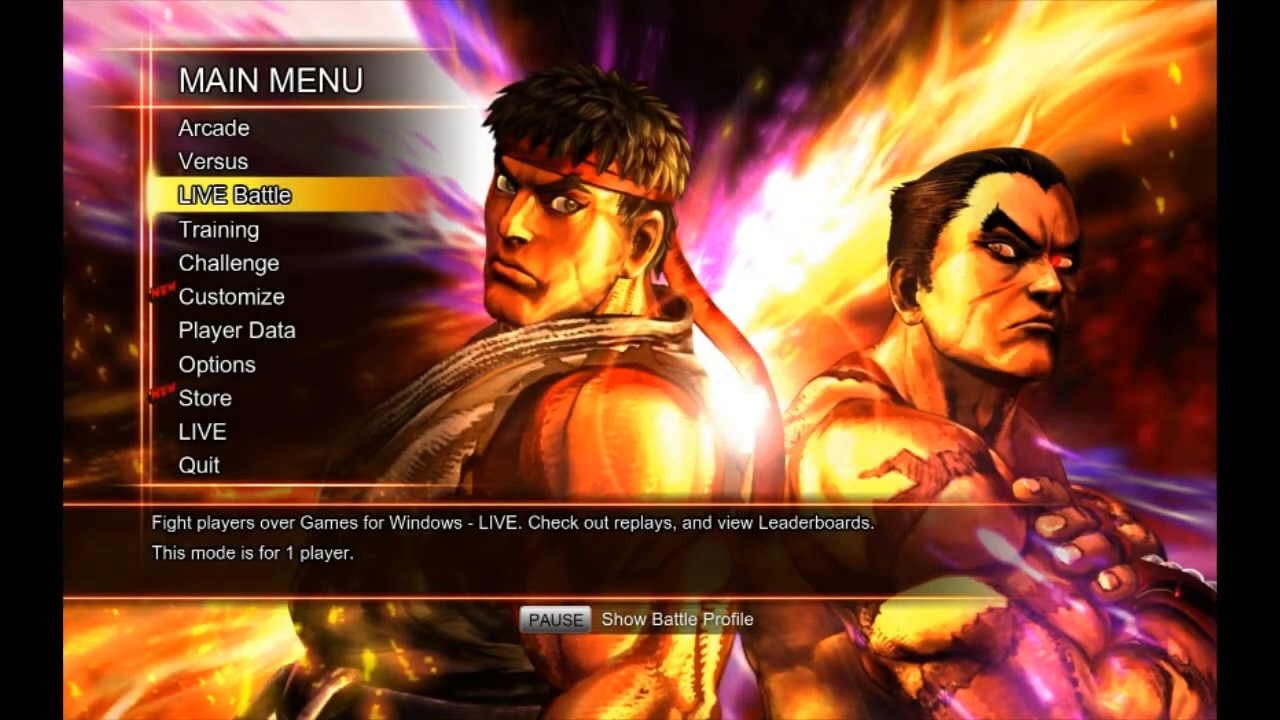
pyautogui.press('Return')
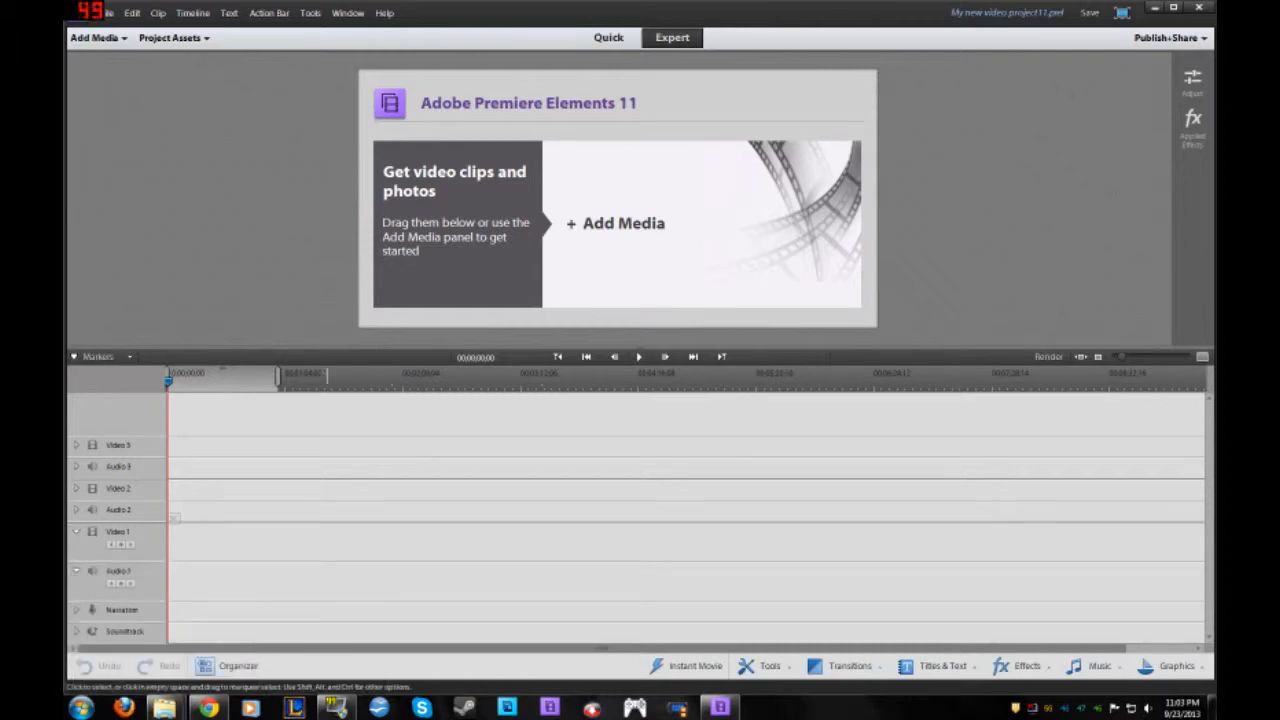
pyautogui.click(143, 614)
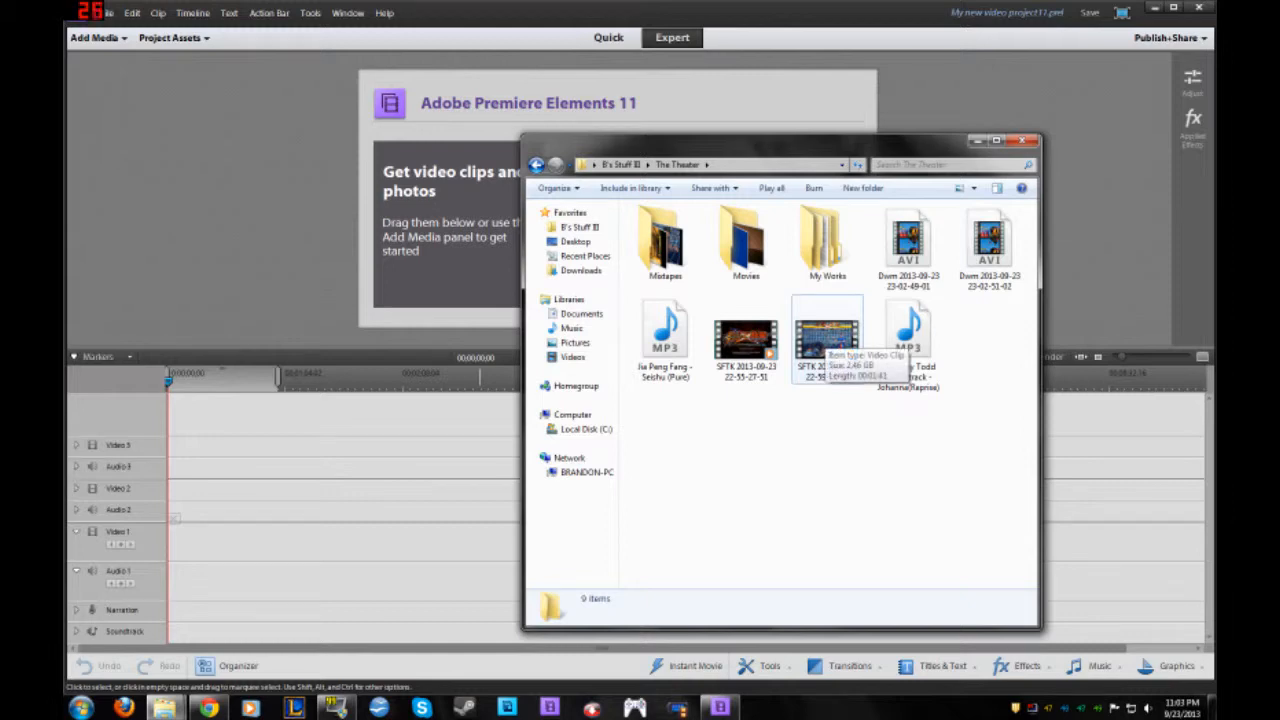
pyautogui.moveTo(826, 345); pyautogui.dragTo(167, 450)
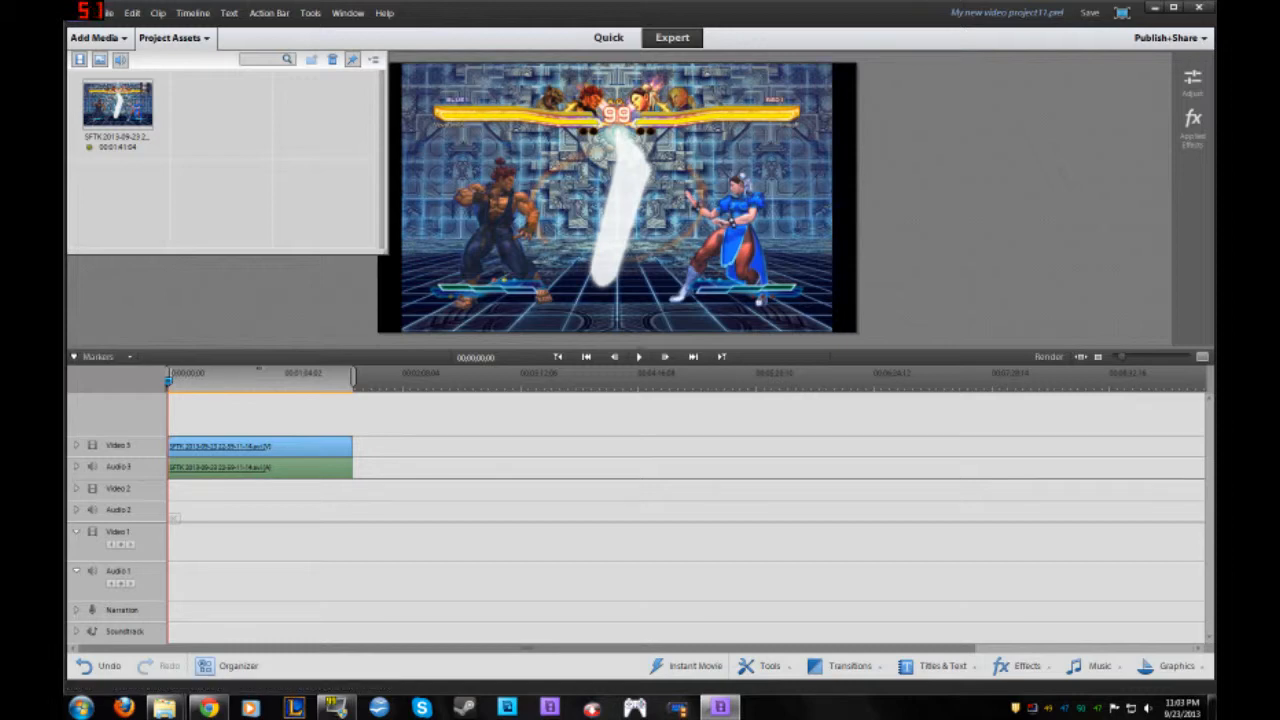
pyautogui.moveTo(1121, 357); pyautogui.dragTo(1141, 357)
# Play through the clip and step frame by frame to park the playhead at 00;00;46;28
pyautogui.press('space')
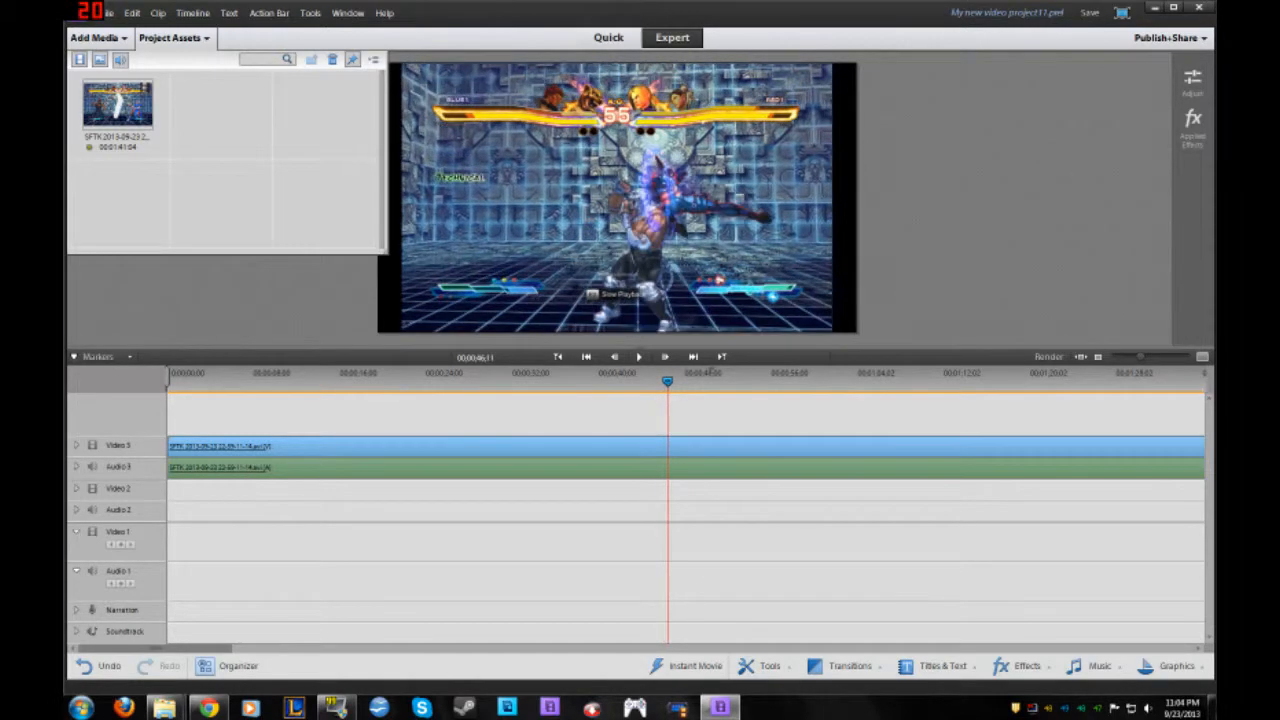
pyautogui.press('Right')
pyautogui.press('Right')
pyautogui.press('Right')
pyautogui.press('Right')
pyautogui.press('Right')
pyautogui.press('Right')
pyautogui.press('Right')
pyautogui.press('Right')
pyautogui.press('Left')
pyautogui.press('Left')
pyautogui.press('Left')
pyautogui.press('Left')
pyautogui.press('Left')
pyautogui.press('Left')
pyautogui.press('Left')
pyautogui.press('Left')
pyautogui.press('Left')
pyautogui.press('Left')
pyautogui.press('Left')
pyautogui.press('Left')
pyautogui.press('Left')
pyautogui.press('Left')
pyautogui.press('Left')
pyautogui.press('Left')
pyautogui.press('Left')
pyautogui.press('Left')
pyautogui.press('Left')
pyautogui.press('Left')
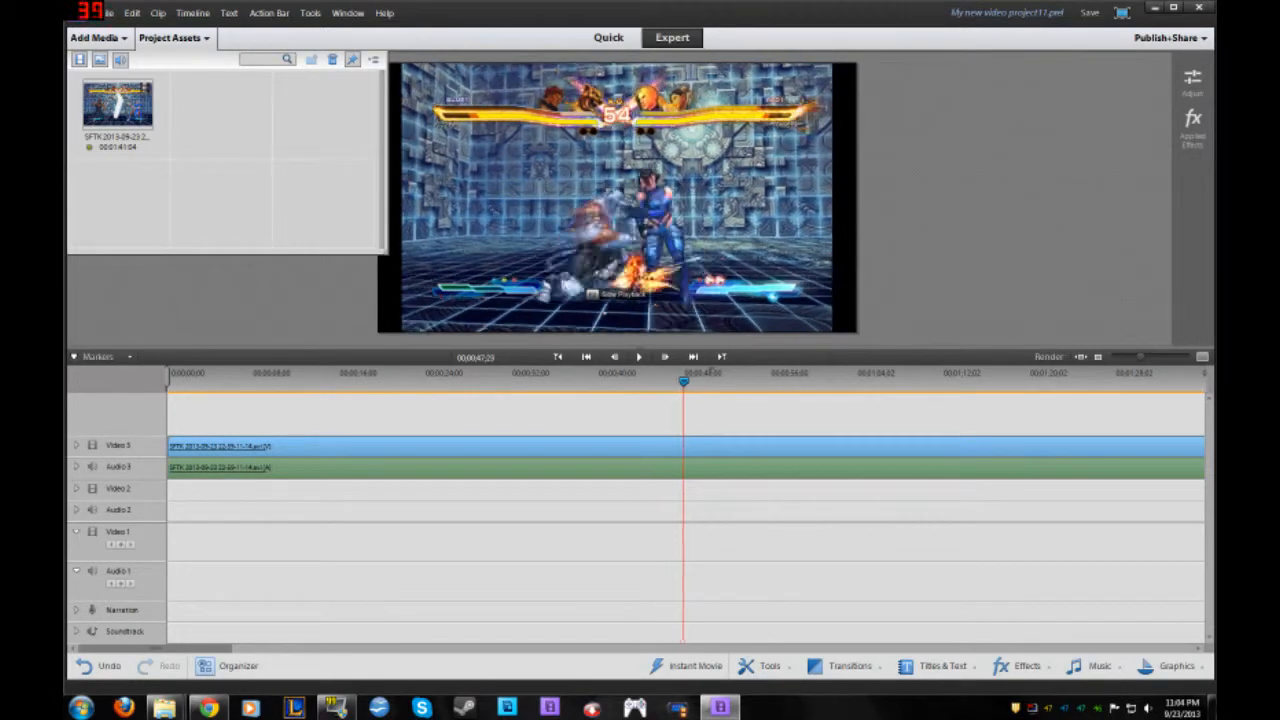
pyautogui.press('Left')
pyautogui.press('Left')
pyautogui.press('Left')
pyautogui.press('Left')
pyautogui.press('Left')
pyautogui.press('Left')
pyautogui.press('Left')
pyautogui.press('Left')
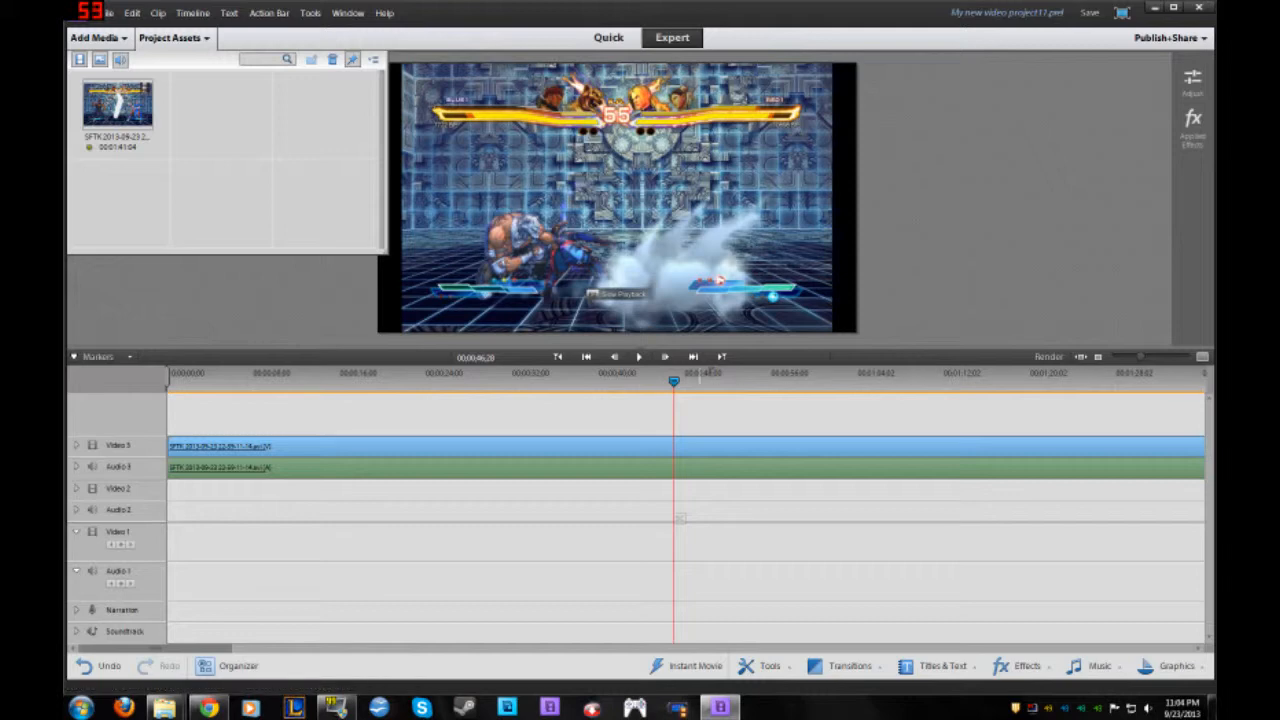
# Split the clip at the playhead and delete the part before it, closing the gap
pyautogui.click(174, 38)
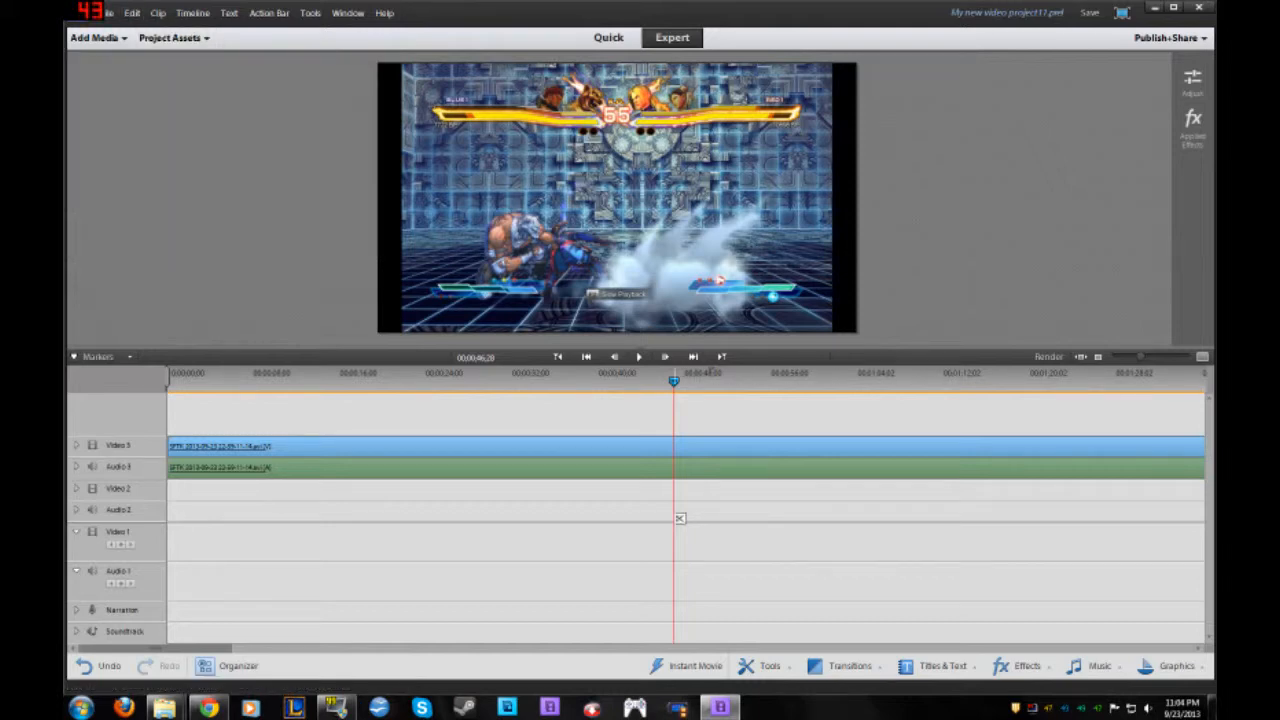
pyautogui.hotkey('ctrl', 'k')
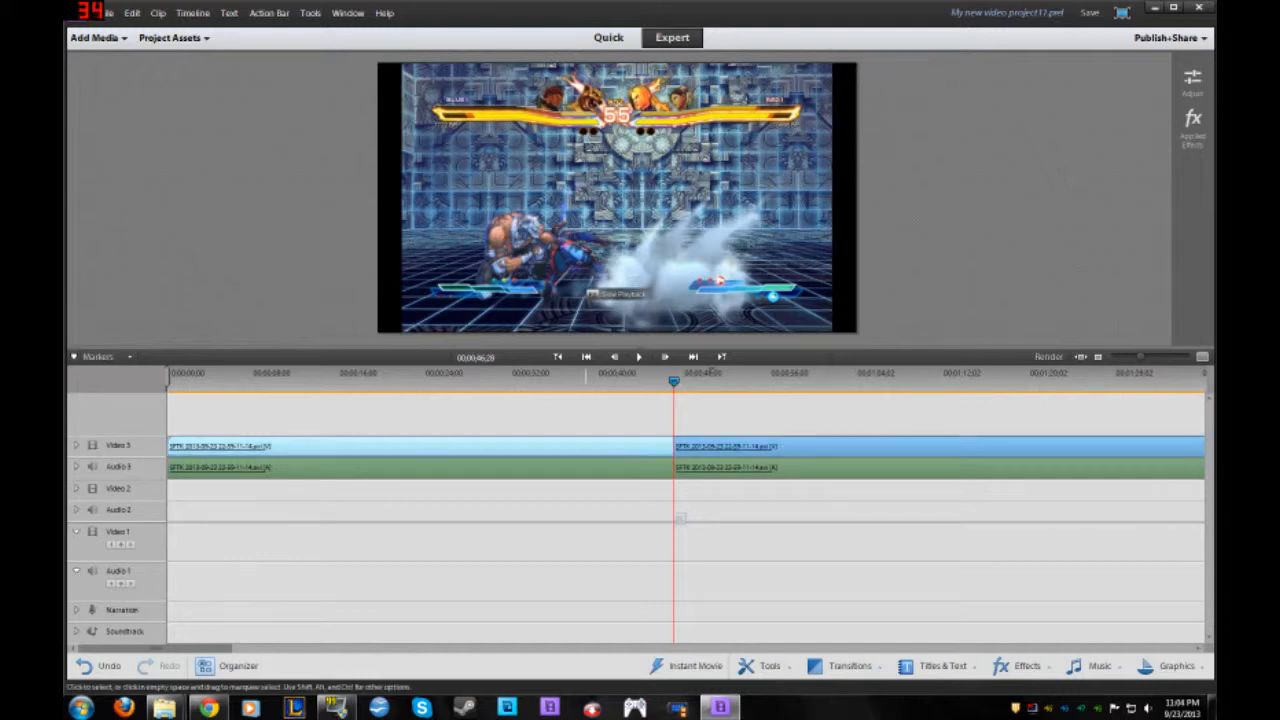
pyautogui.press('Delete')
pyautogui.click(208, 376)
pyautogui.press('Home')
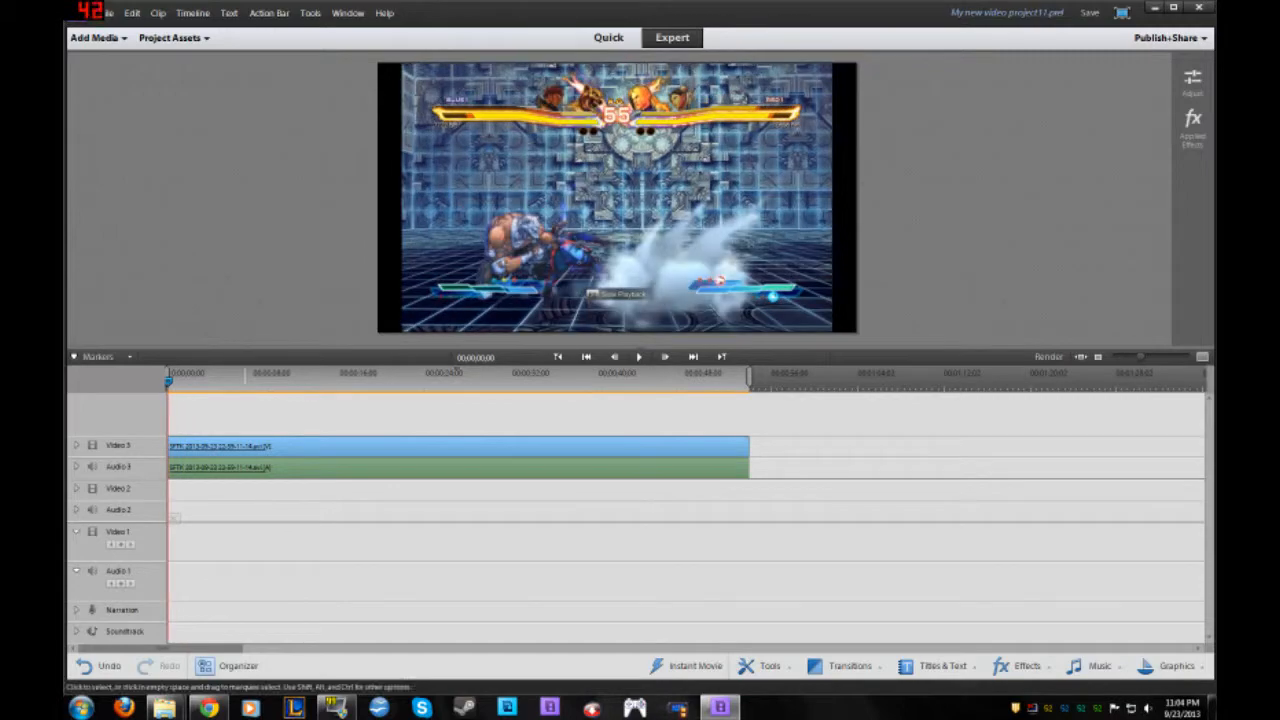
# Play the trimmed clip to 00;00;10;23, split it there and delete the remainder
pyautogui.click(639, 356)
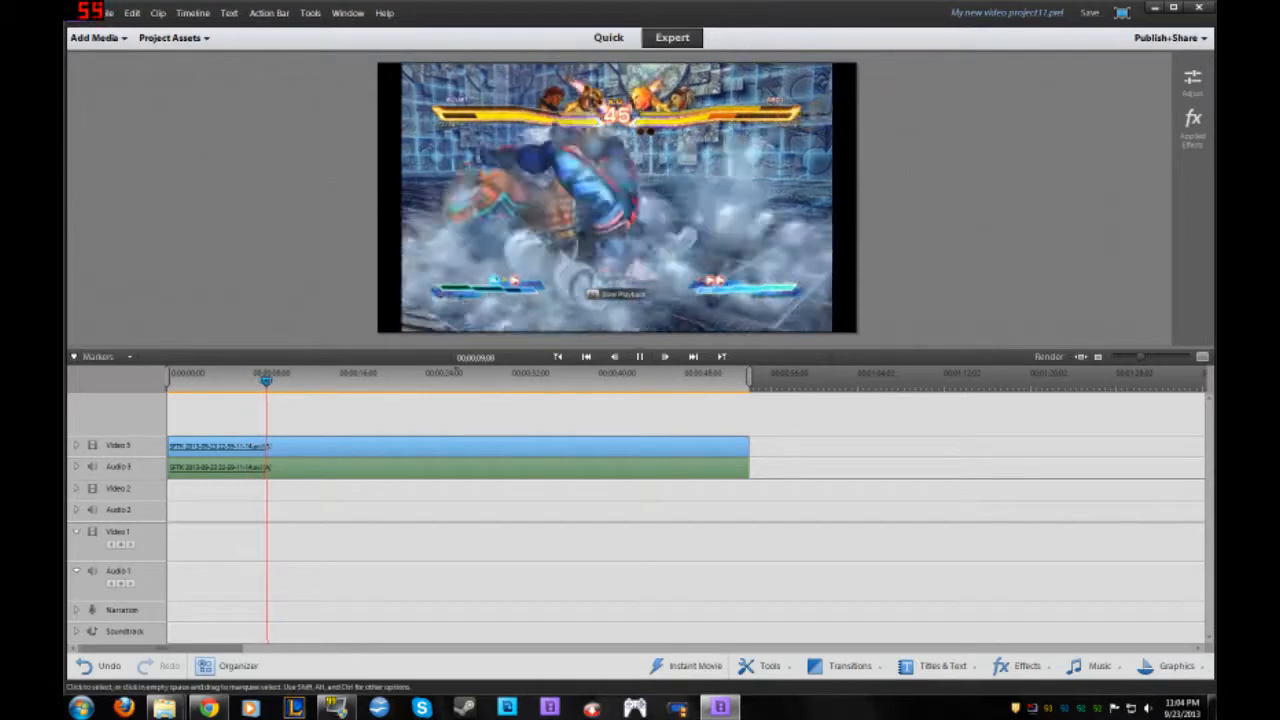
pyautogui.press('space')
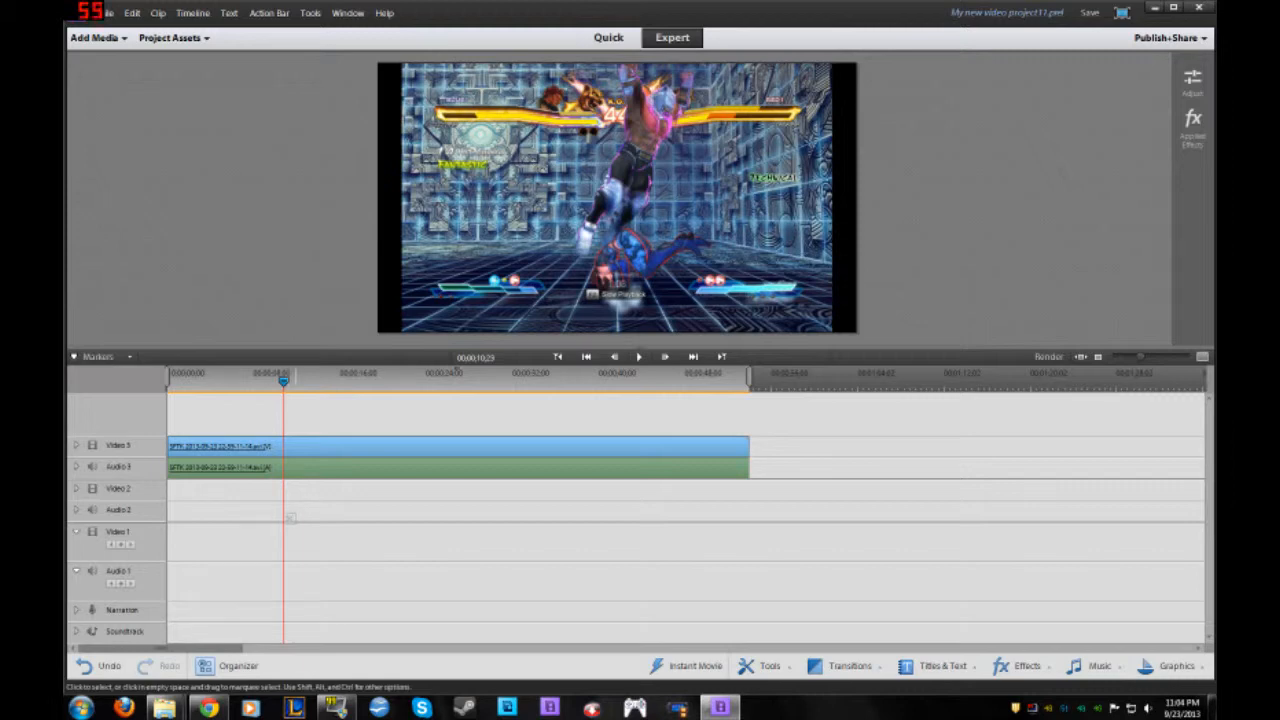
pyautogui.click(289, 517)
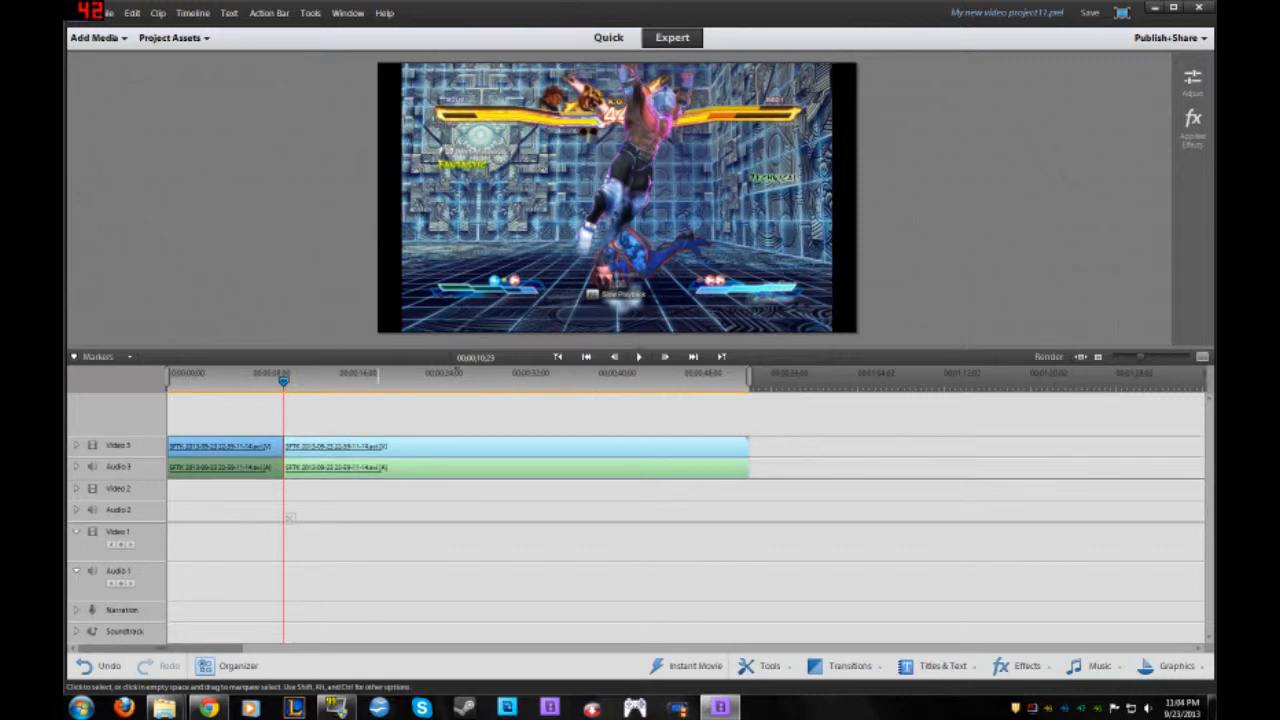
pyautogui.press('Delete')
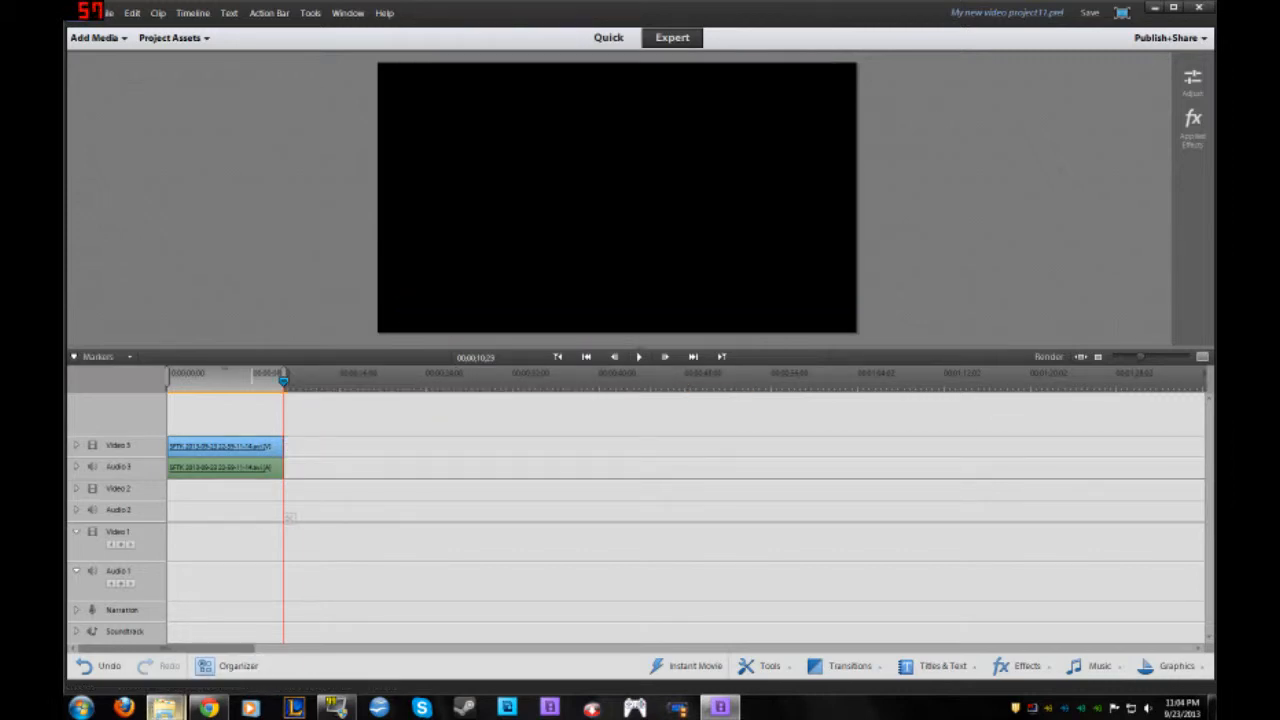
# Examine the numbered SFxT clips in the My Works > Mixtape Vol 17.5 folder to find the last one used
pyautogui.moveTo(165, 708)
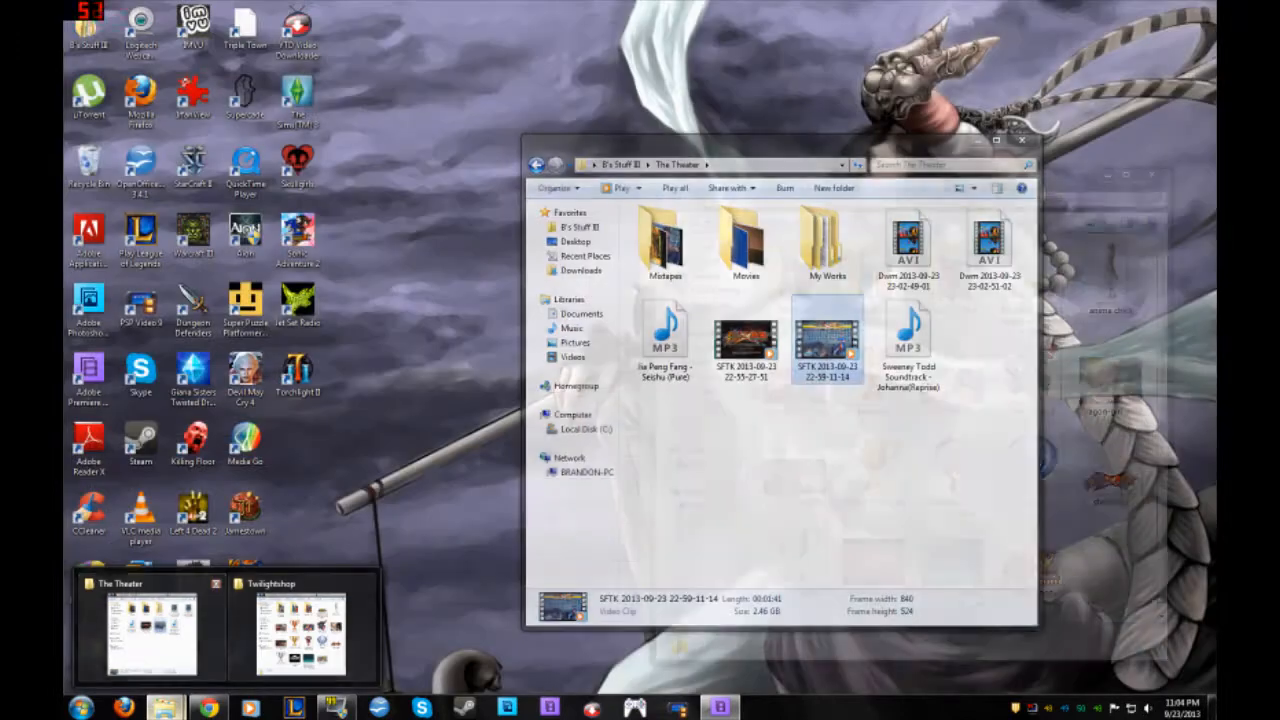
pyautogui.click(152, 630)
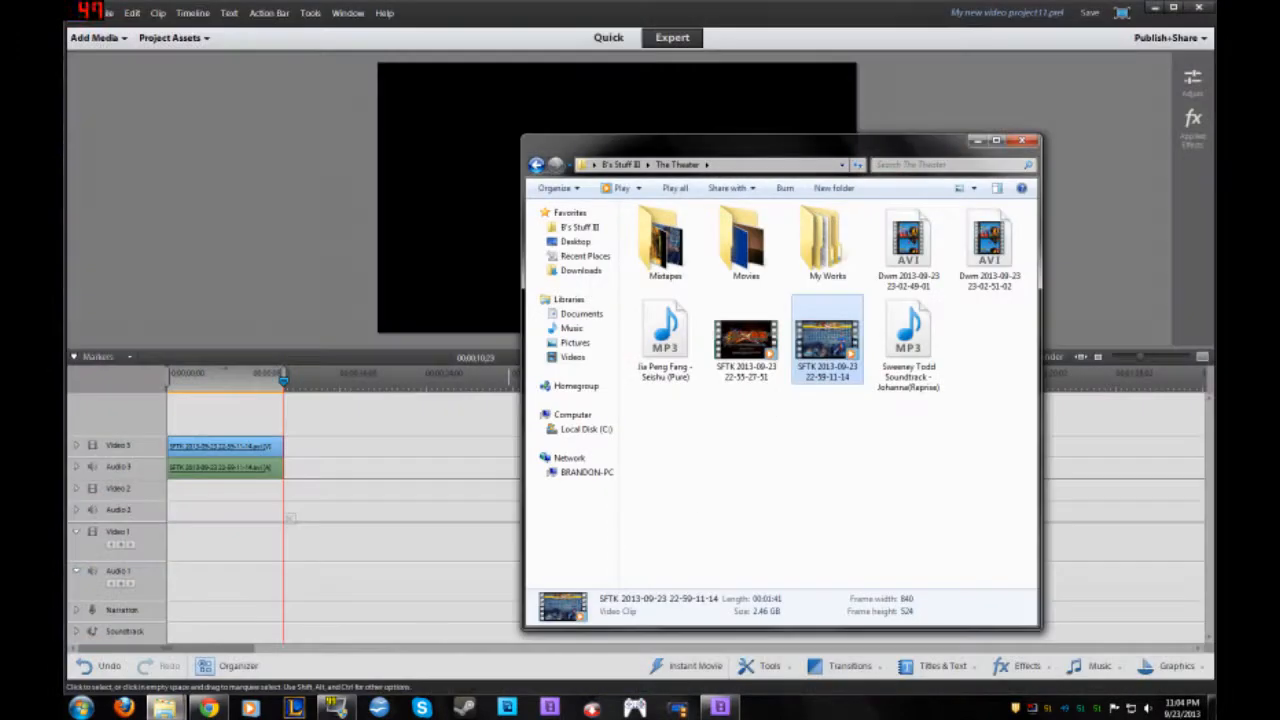
pyautogui.doubleClick(828, 243)
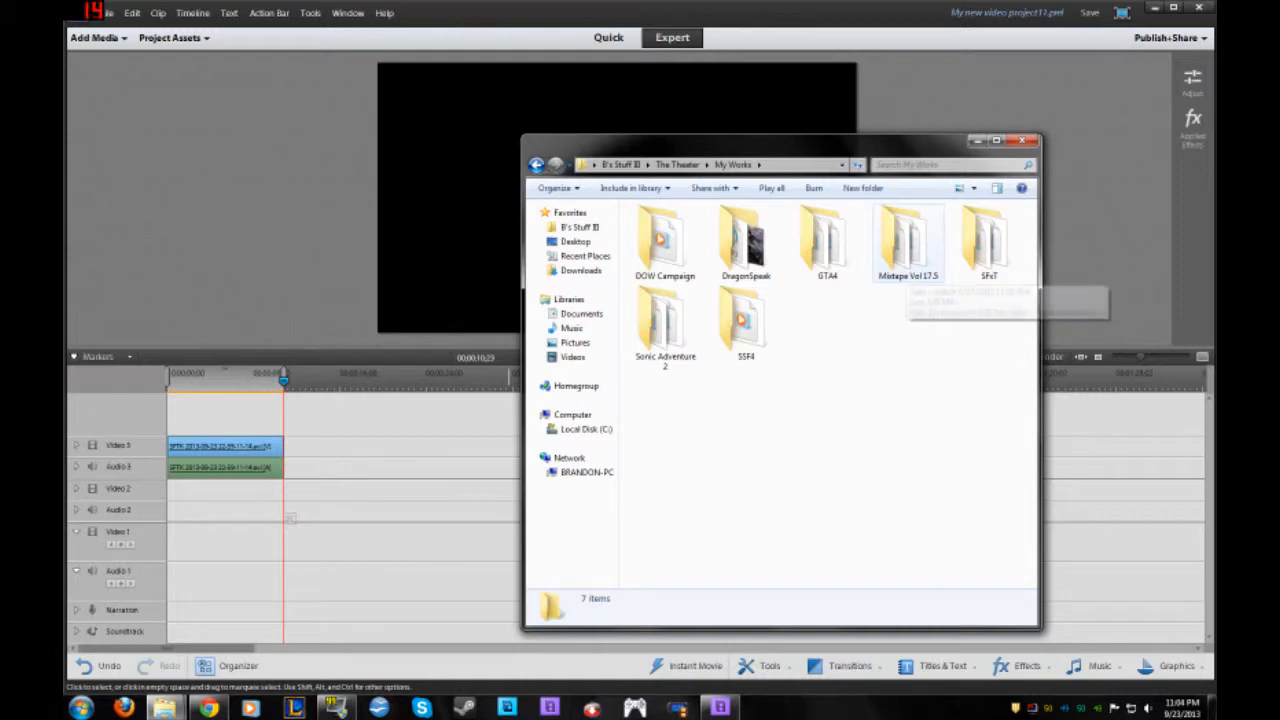
pyautogui.moveTo(910, 262)
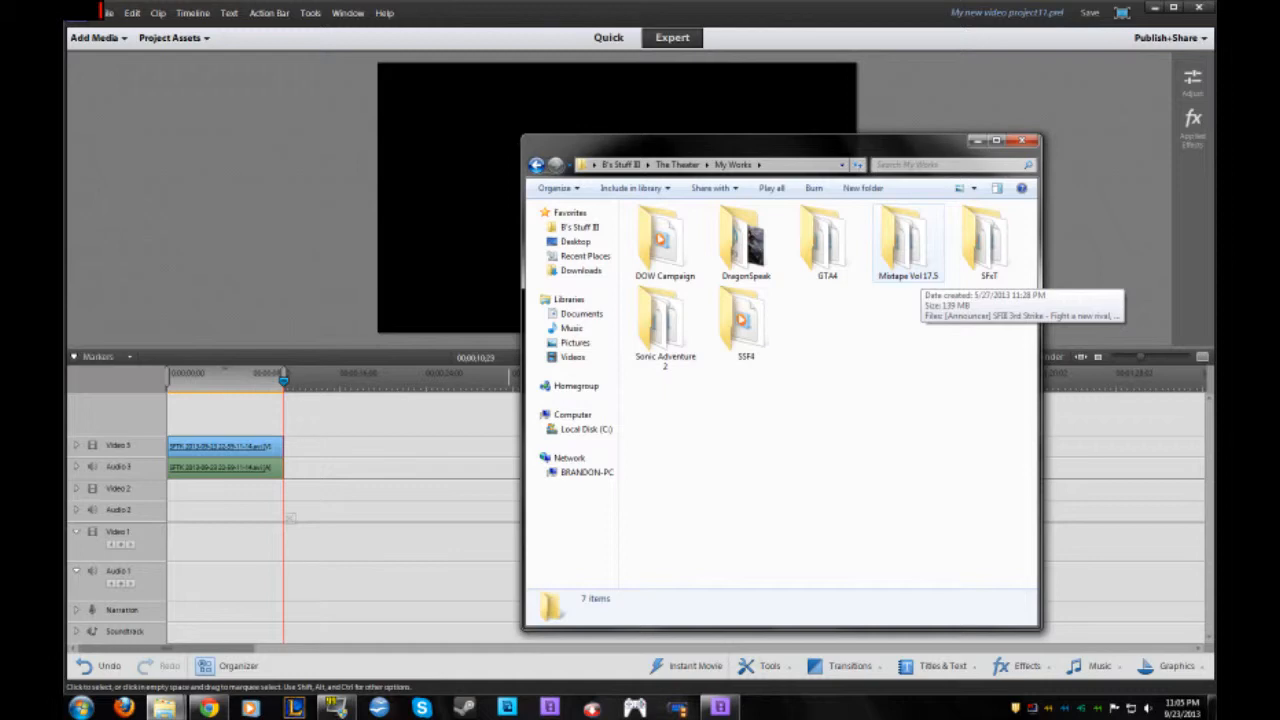
pyautogui.doubleClick(905, 245)
pyautogui.scroll(-2, 735, 272)
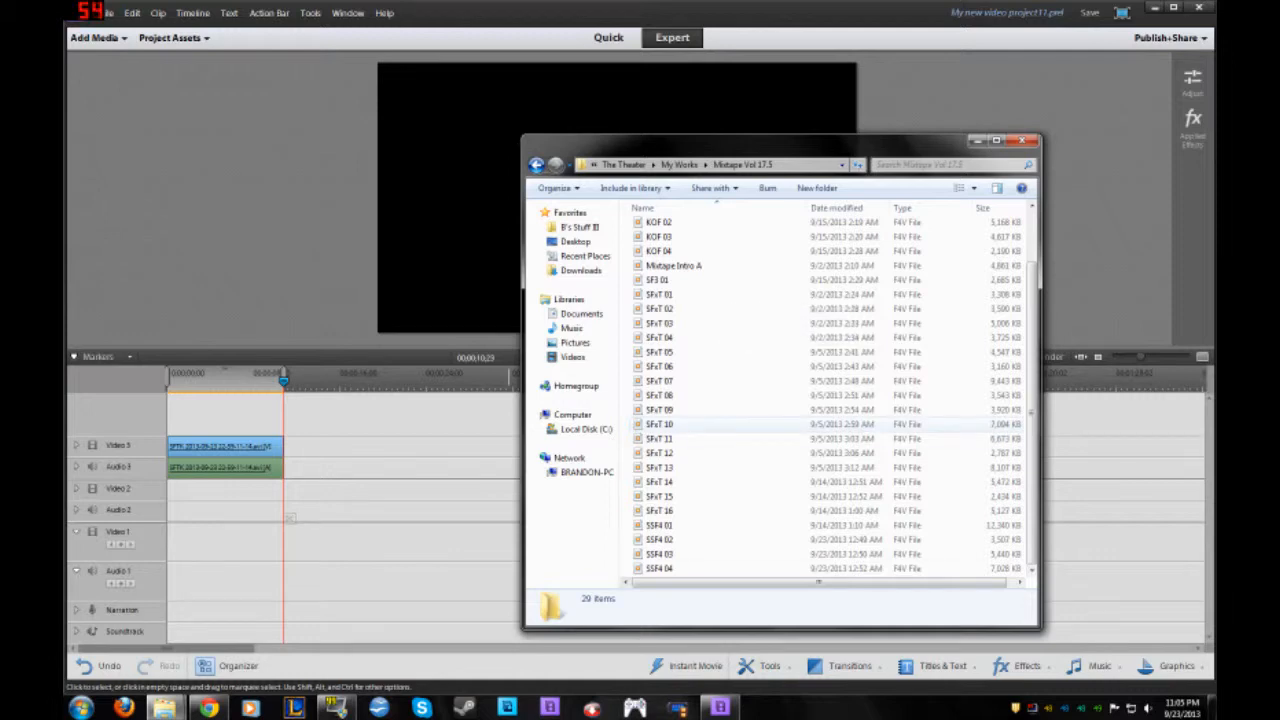
pyautogui.scroll(2, 725, 325)
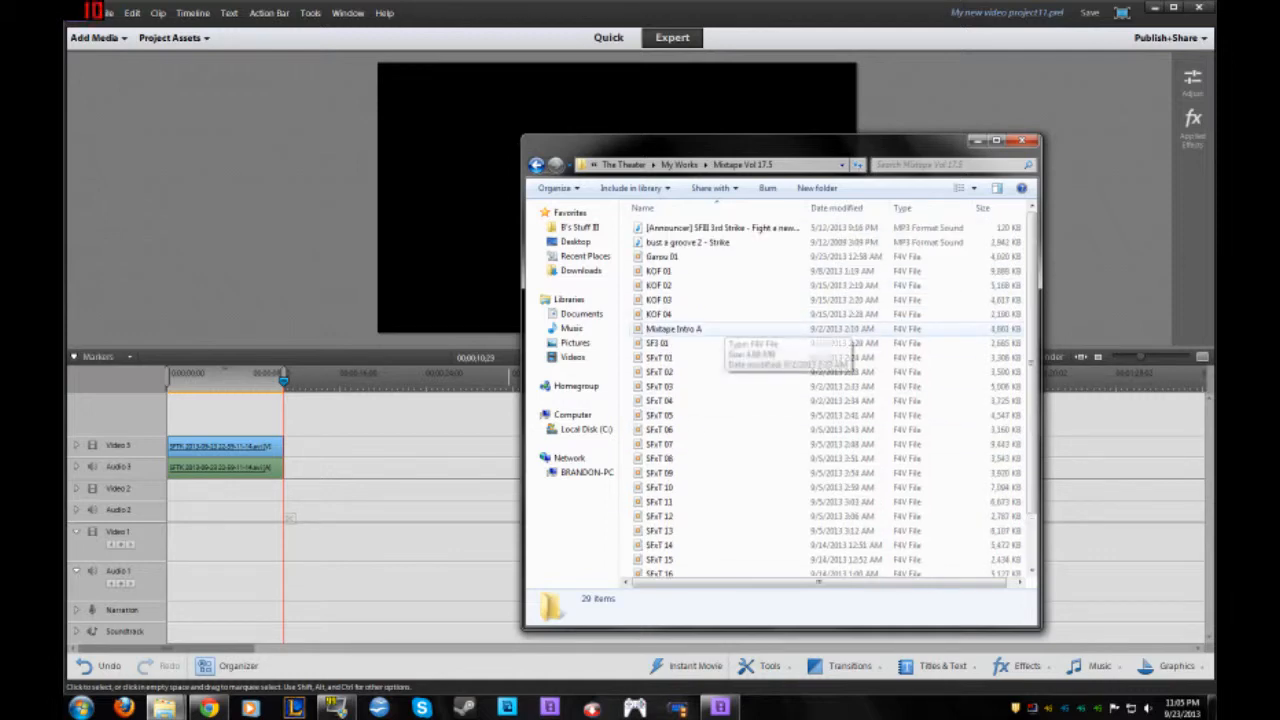
pyautogui.scroll(-2, 740, 300)
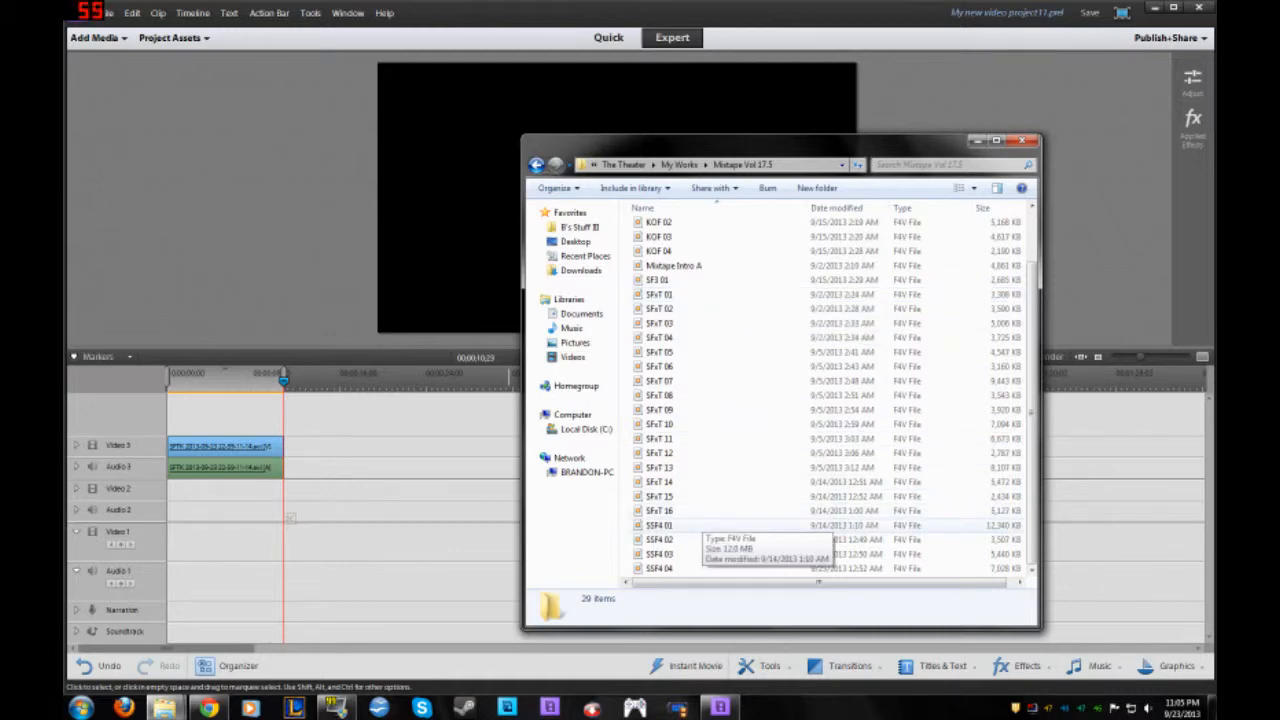
pyautogui.click(700, 511)
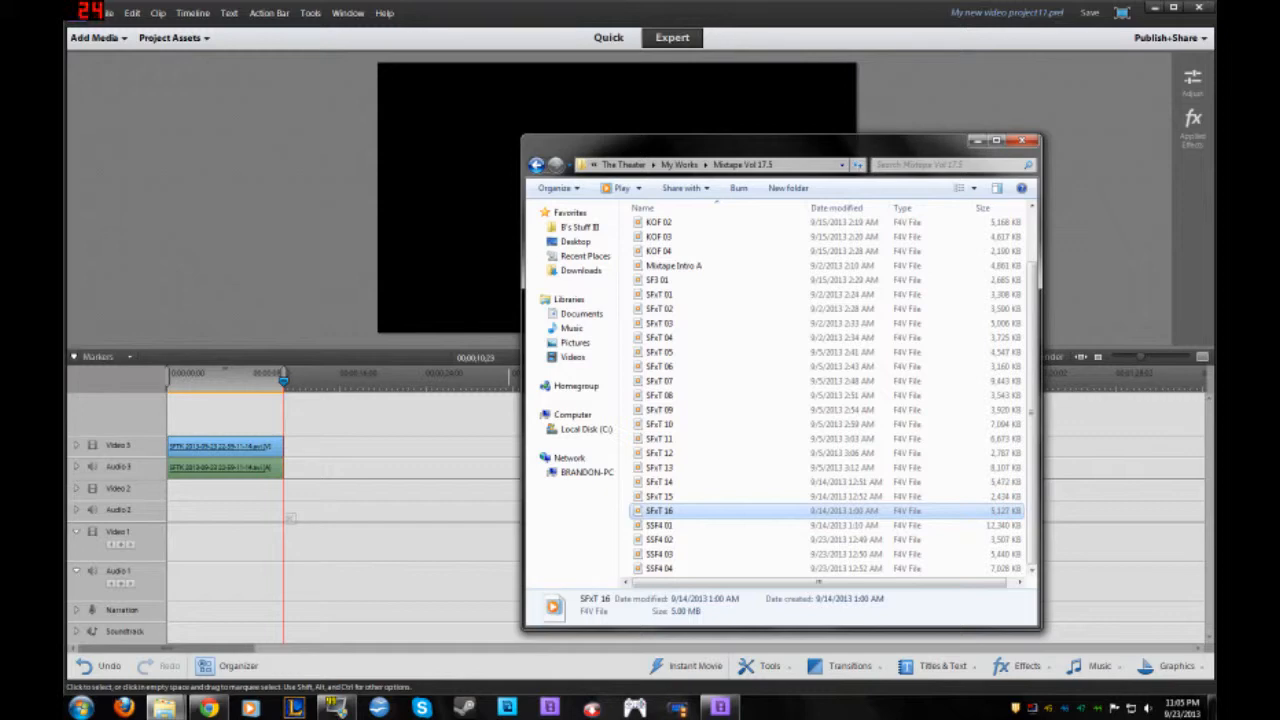
# Set up a Computer export as Adobe Flash Video with the F4V - HD 720p (Flash 9 and Higher) preset
pyautogui.click(1174, 7)
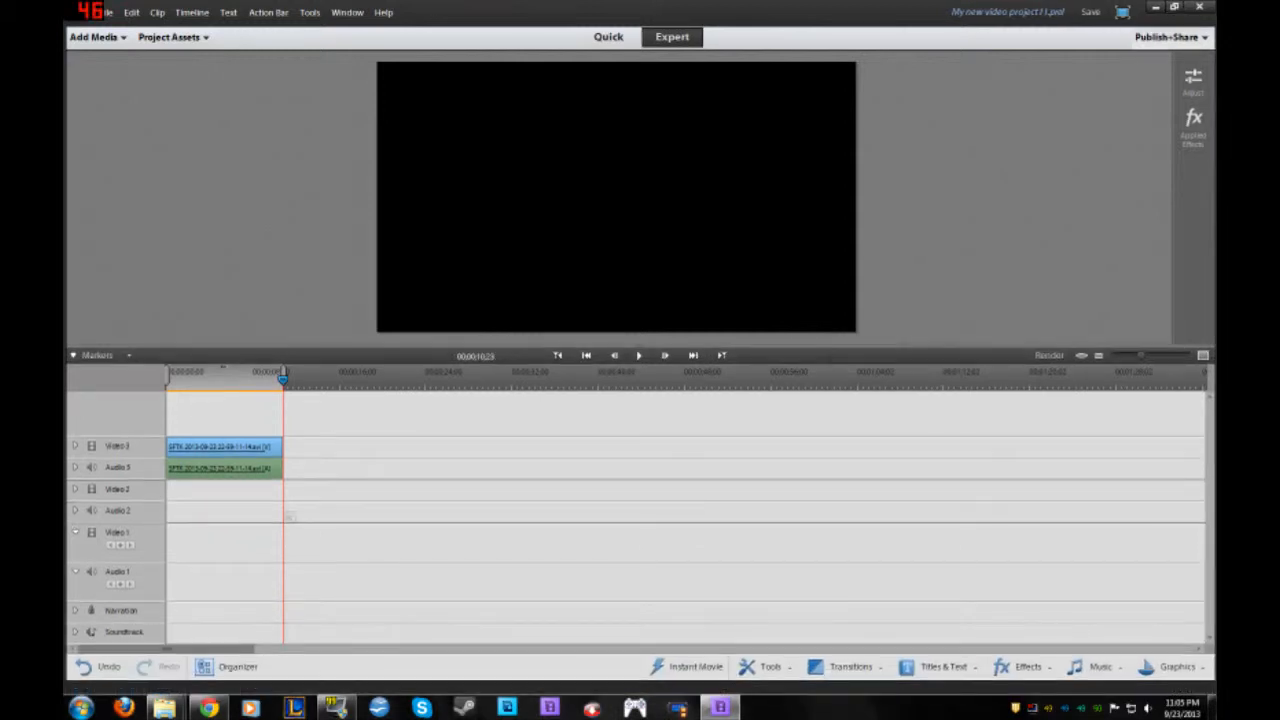
pyautogui.click(1168, 37)
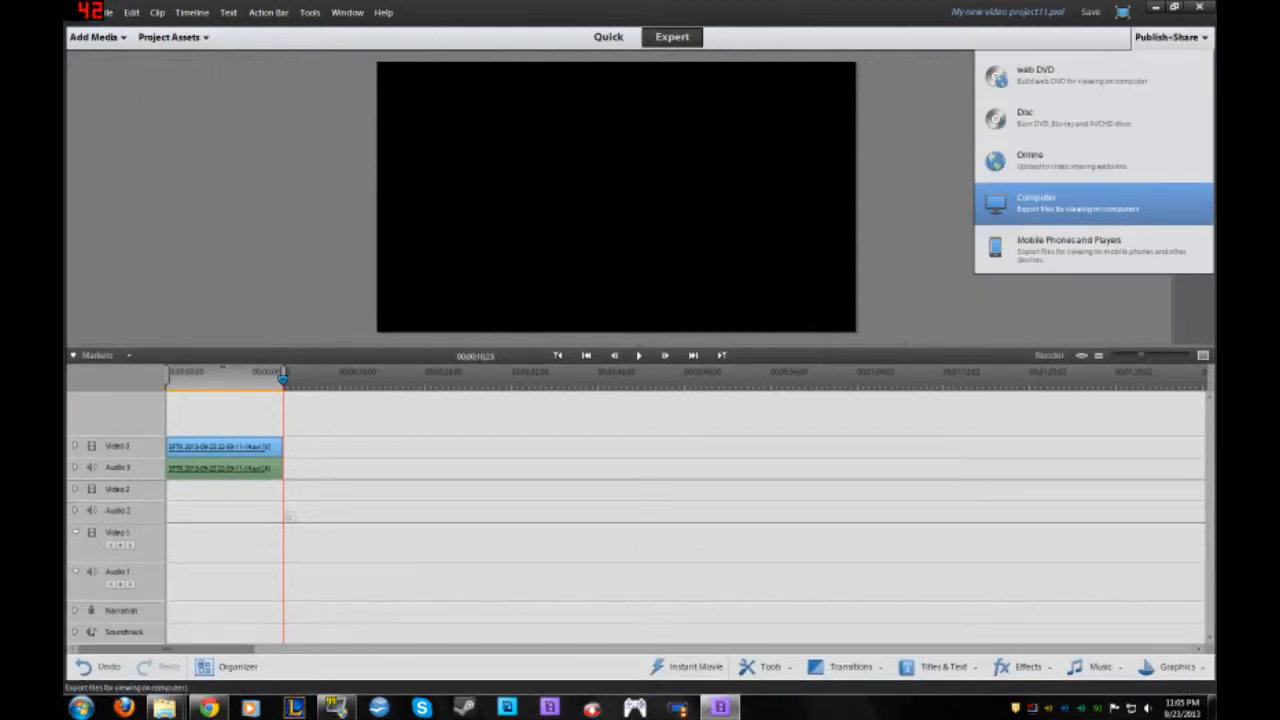
pyautogui.click(1060, 202)
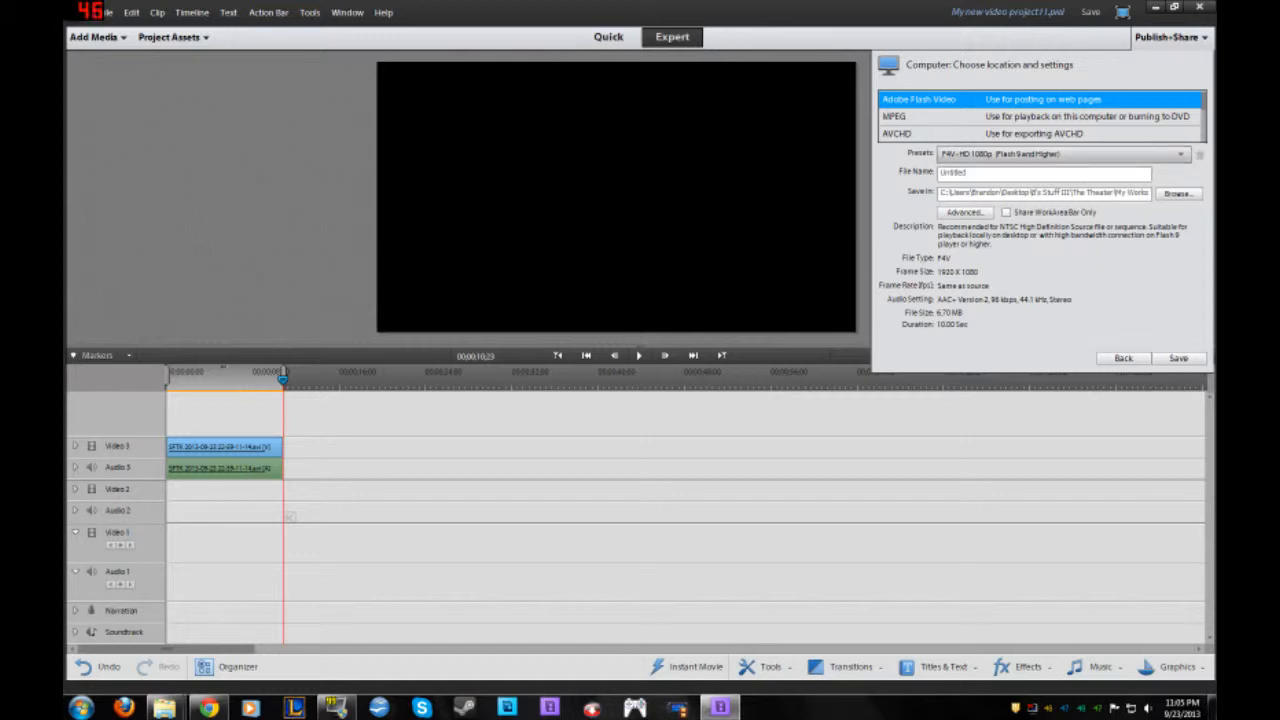
pyautogui.click(1028, 154)
pyautogui.click(1020, 187)
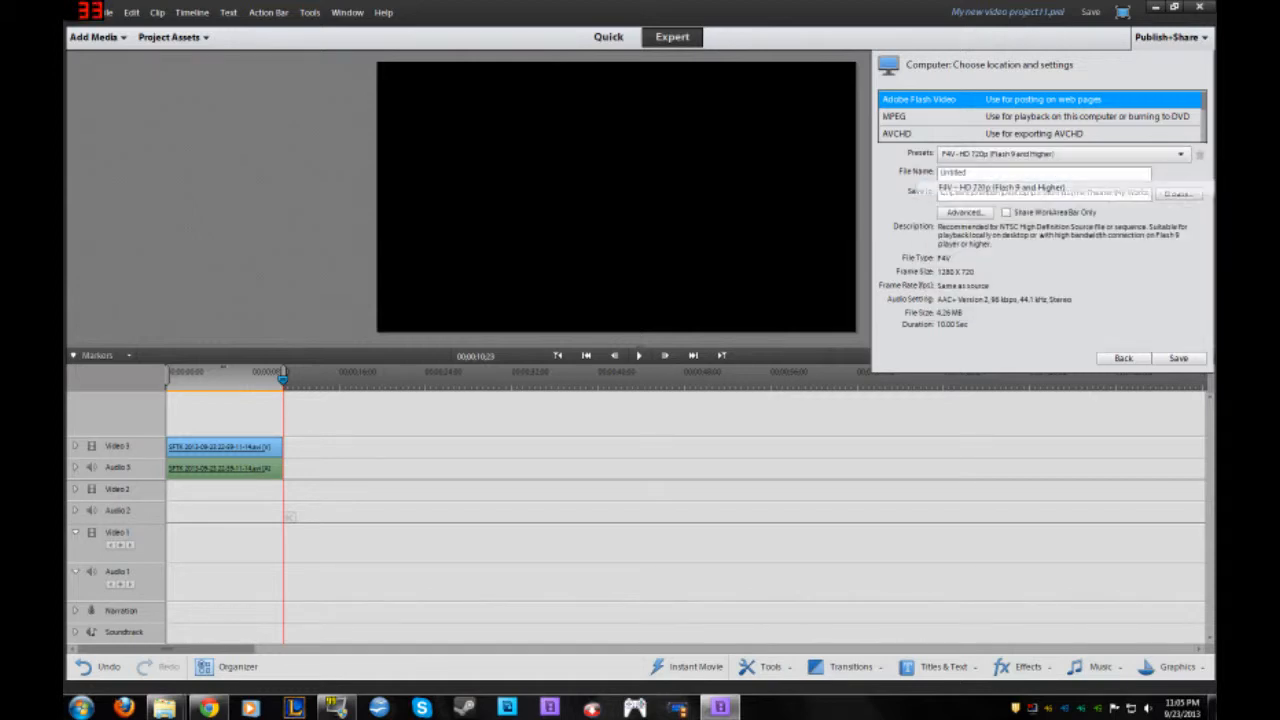
# Name the export file SFxT 17, checking the existing clip numbering in the folder, and save the video
pyautogui.doubleClick(954, 173)
pyautogui.write('SFxT')
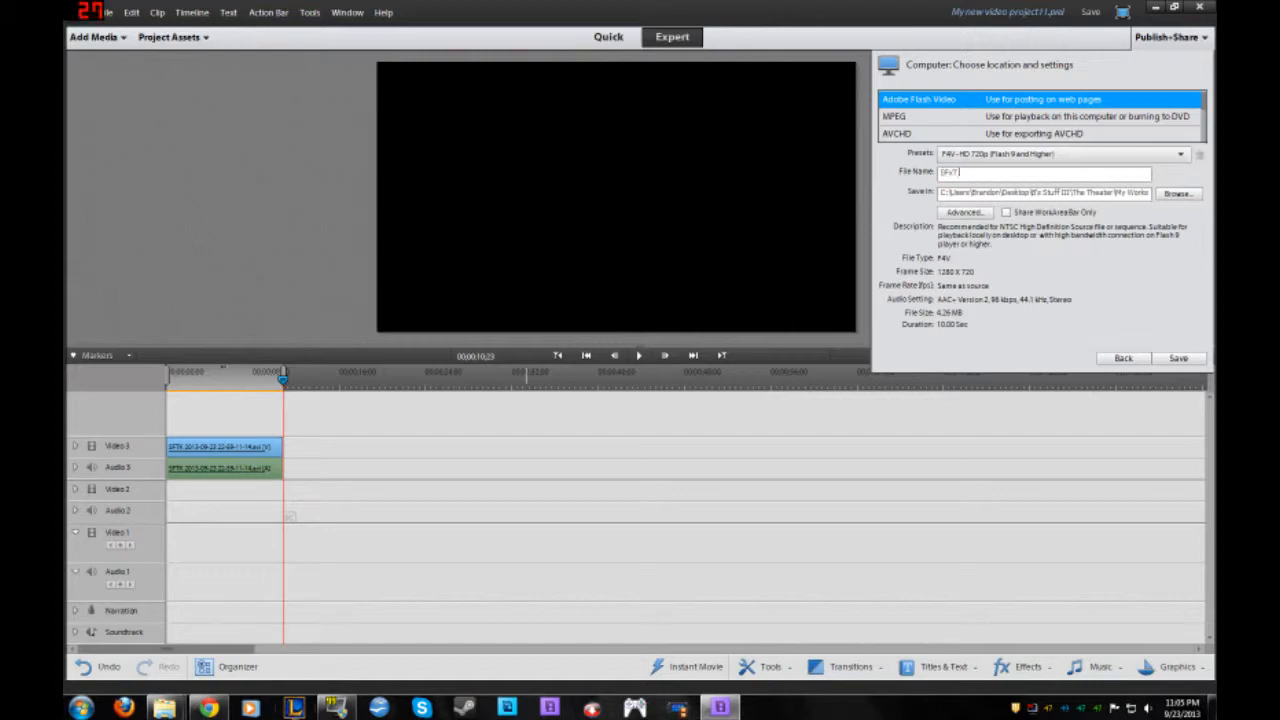
pyautogui.moveTo(165, 707)
pyautogui.click(150, 630)
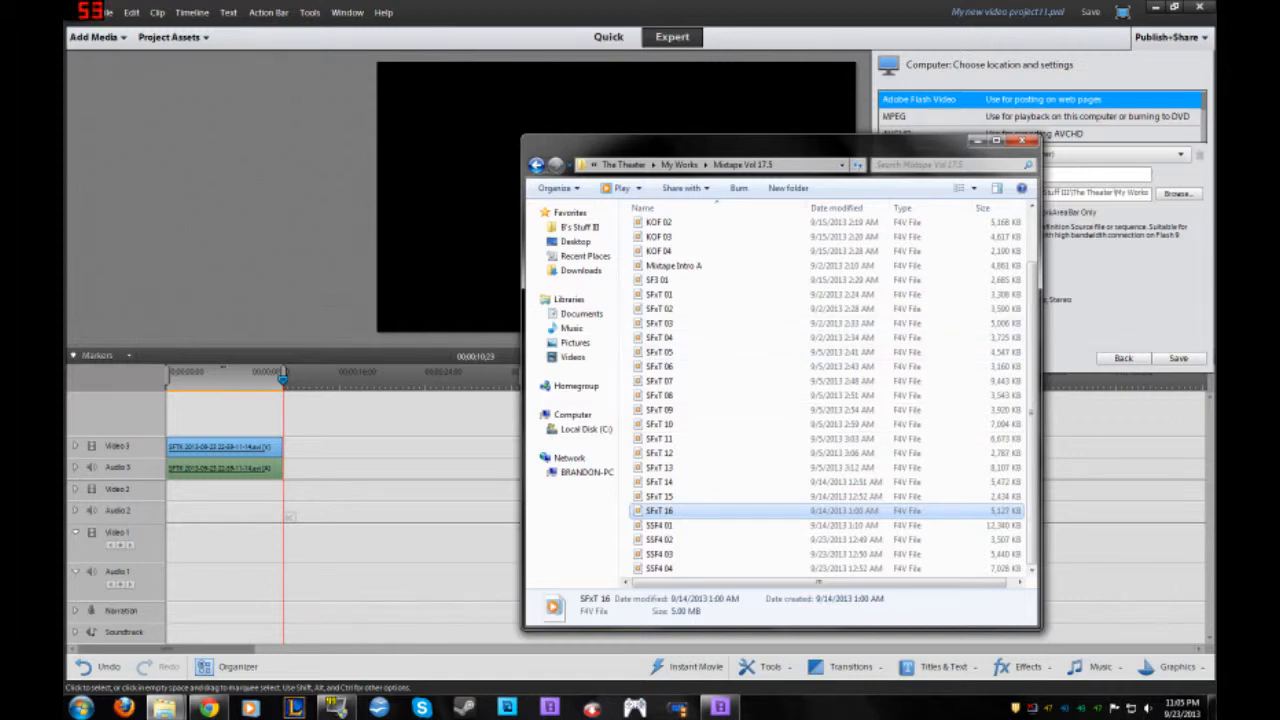
pyautogui.hotkey('alt', 'Tab')
pyautogui.write('17')
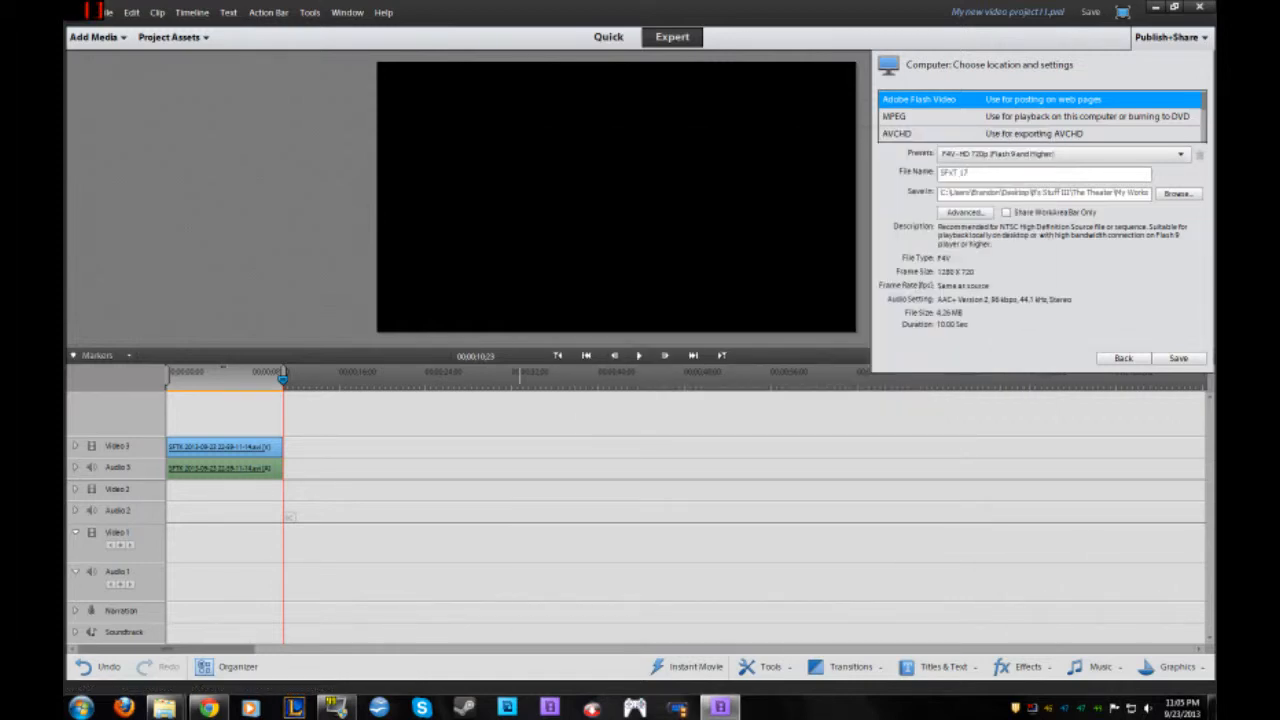
pyautogui.press('Return')
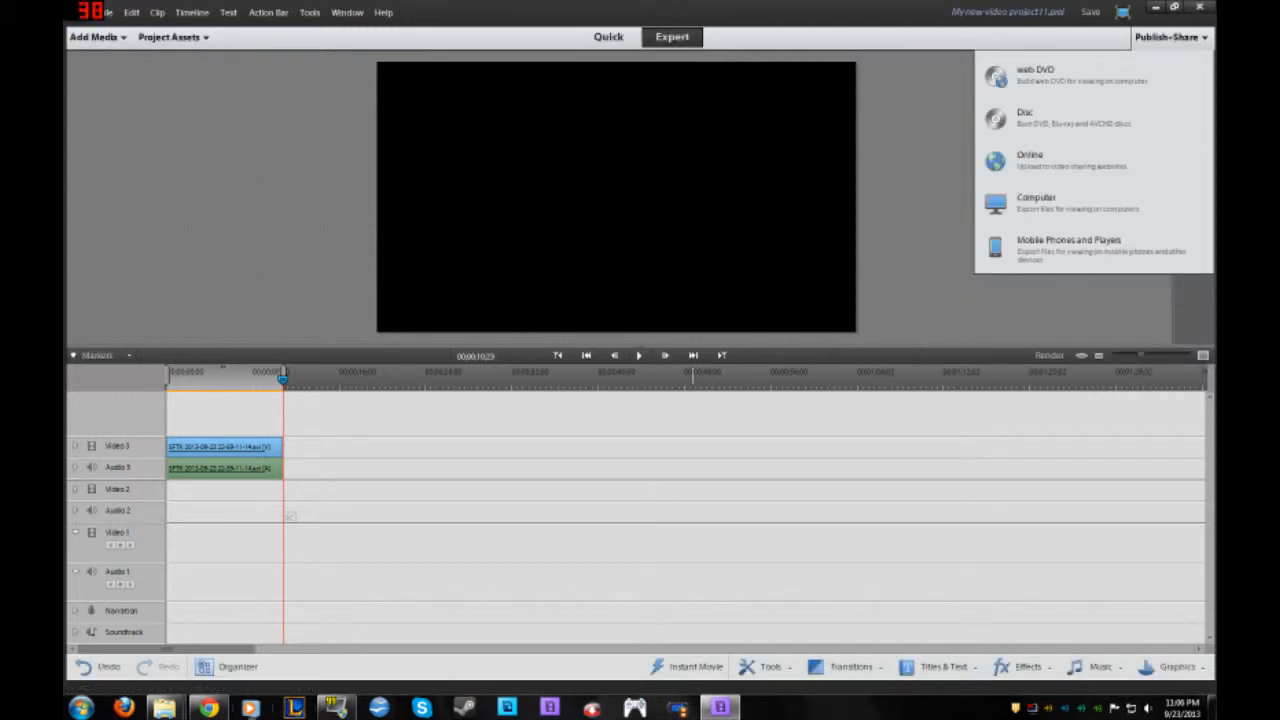
# Reload the Mixtape Vol 17.5 folder to check for the exported SFxT 17 file, and close the folder window
pyautogui.moveTo(164, 708)
pyautogui.click(150, 615)
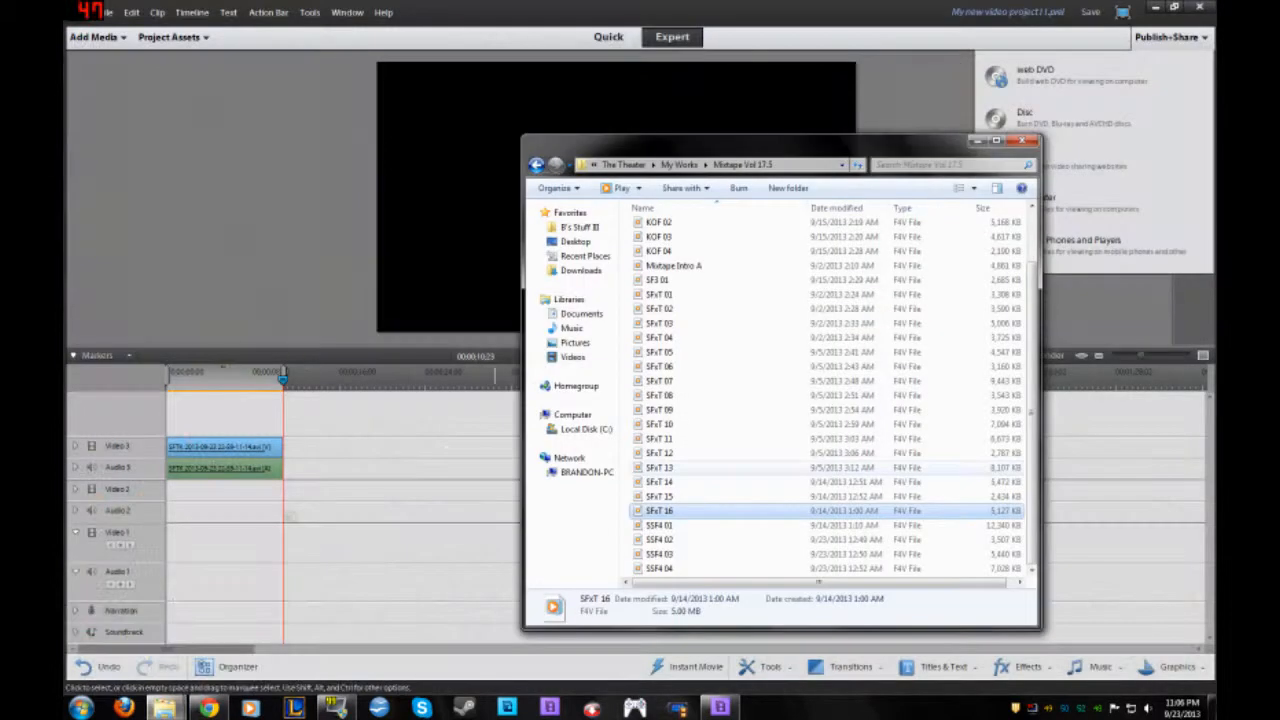
pyautogui.press('BackSpace')
pyautogui.moveTo(828, 318); pyautogui.dragTo(907, 248)
pyautogui.press('Return')
pyautogui.scroll(-2, 830, 390)
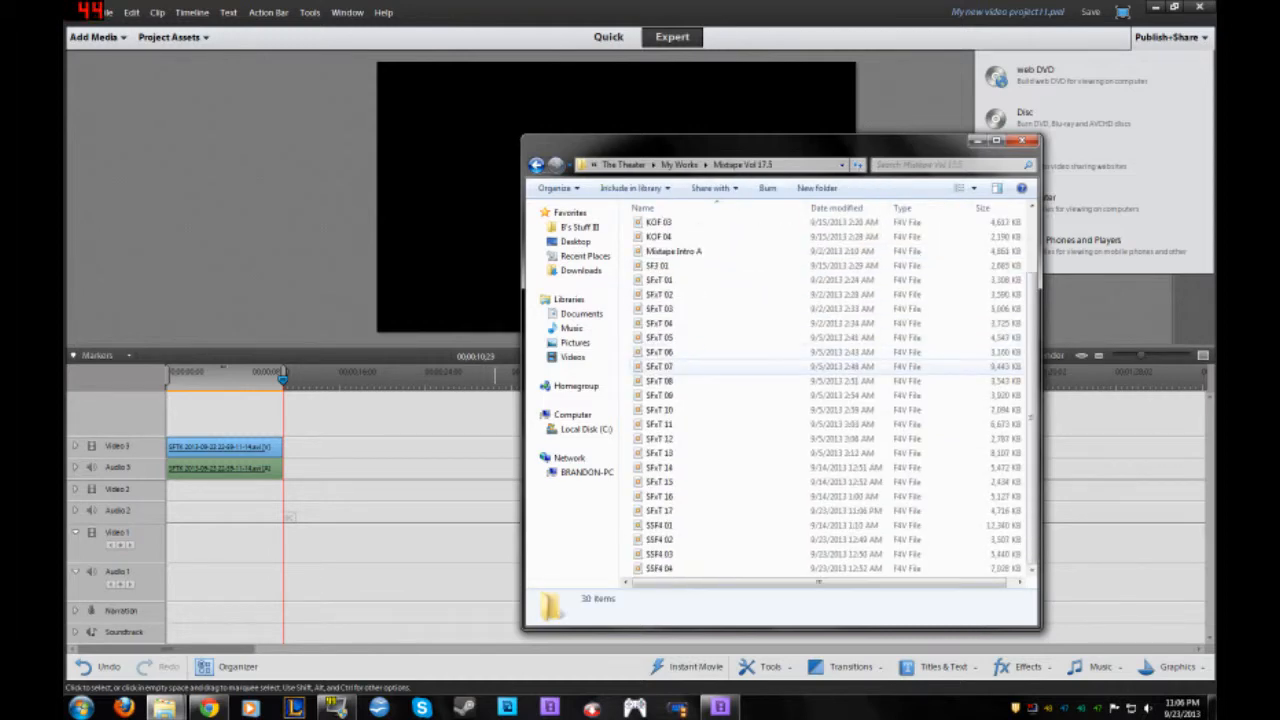
pyautogui.hotkey('alt', 'F4')
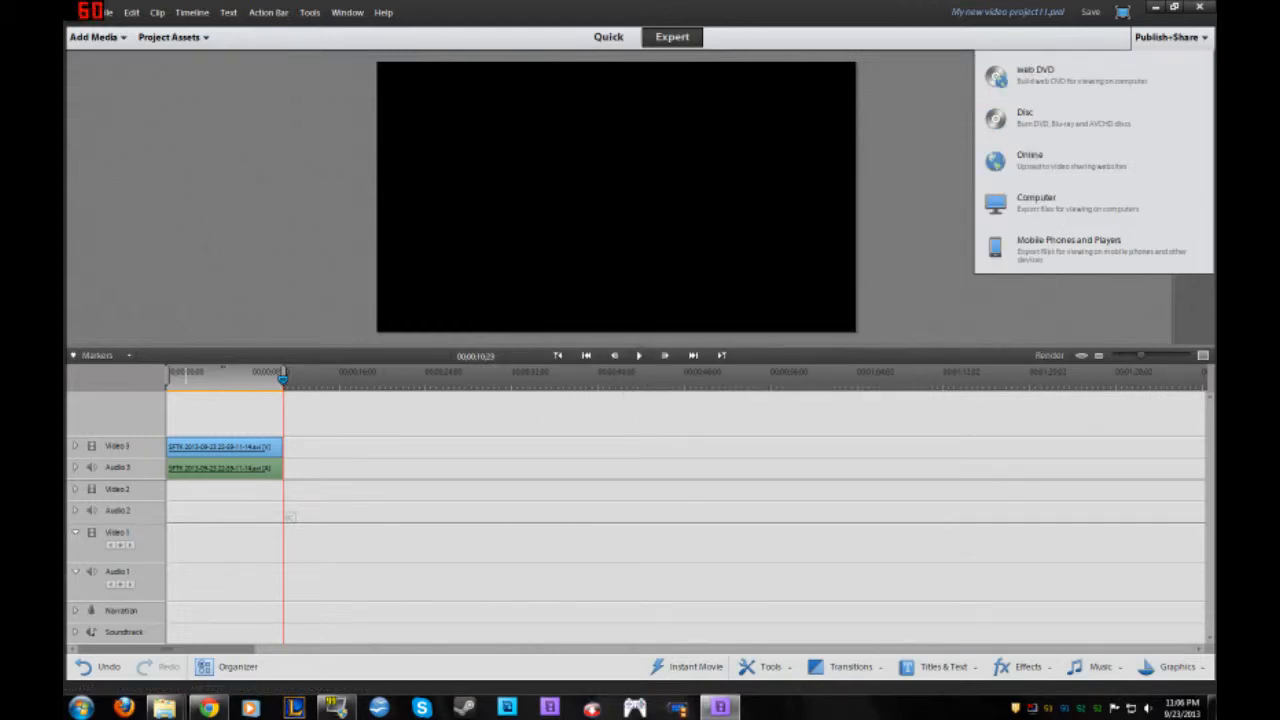
pyautogui.hotkey('alt', 'space')
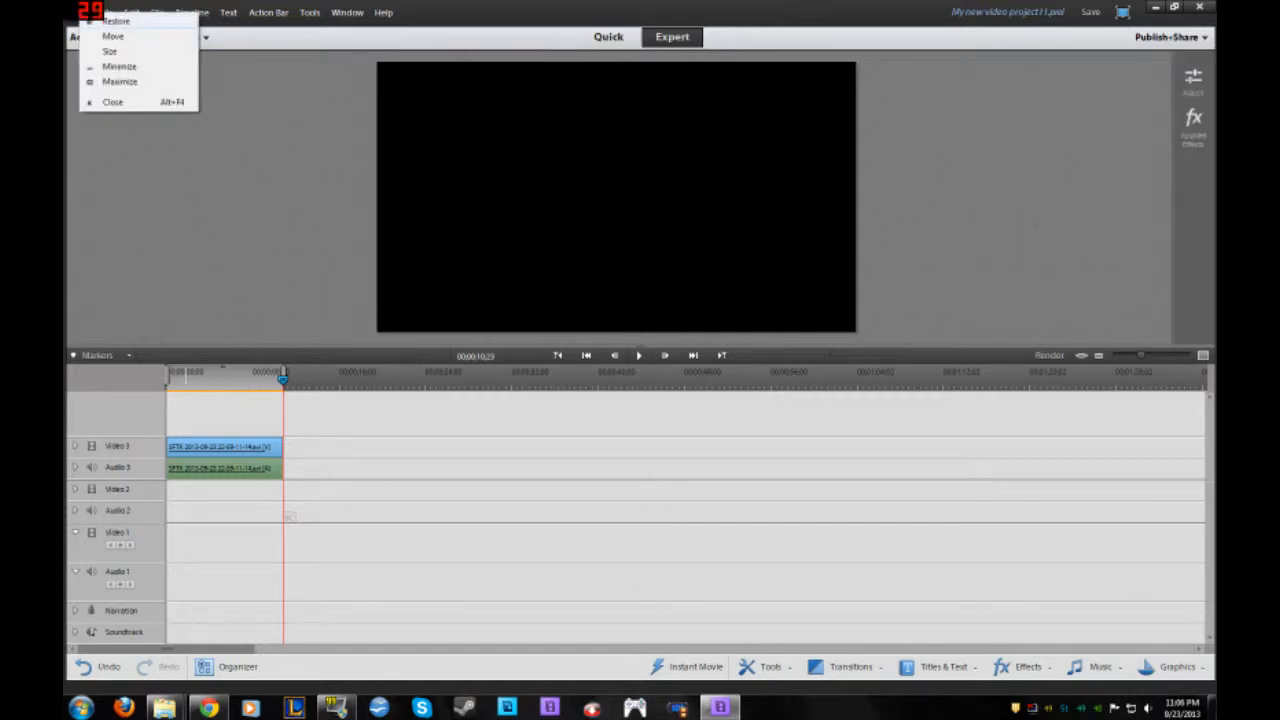
pyautogui.press('Escape')
pyautogui.hotkey('alt', 'space')
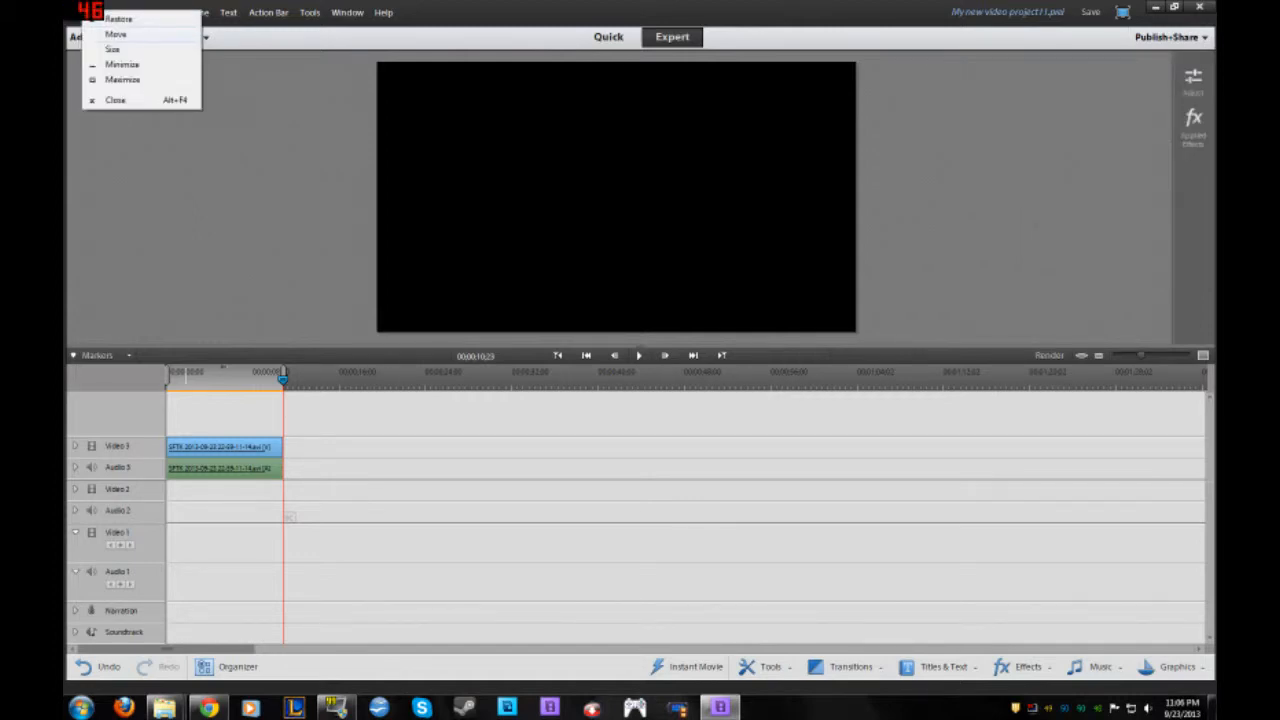
pyautogui.press('Escape')
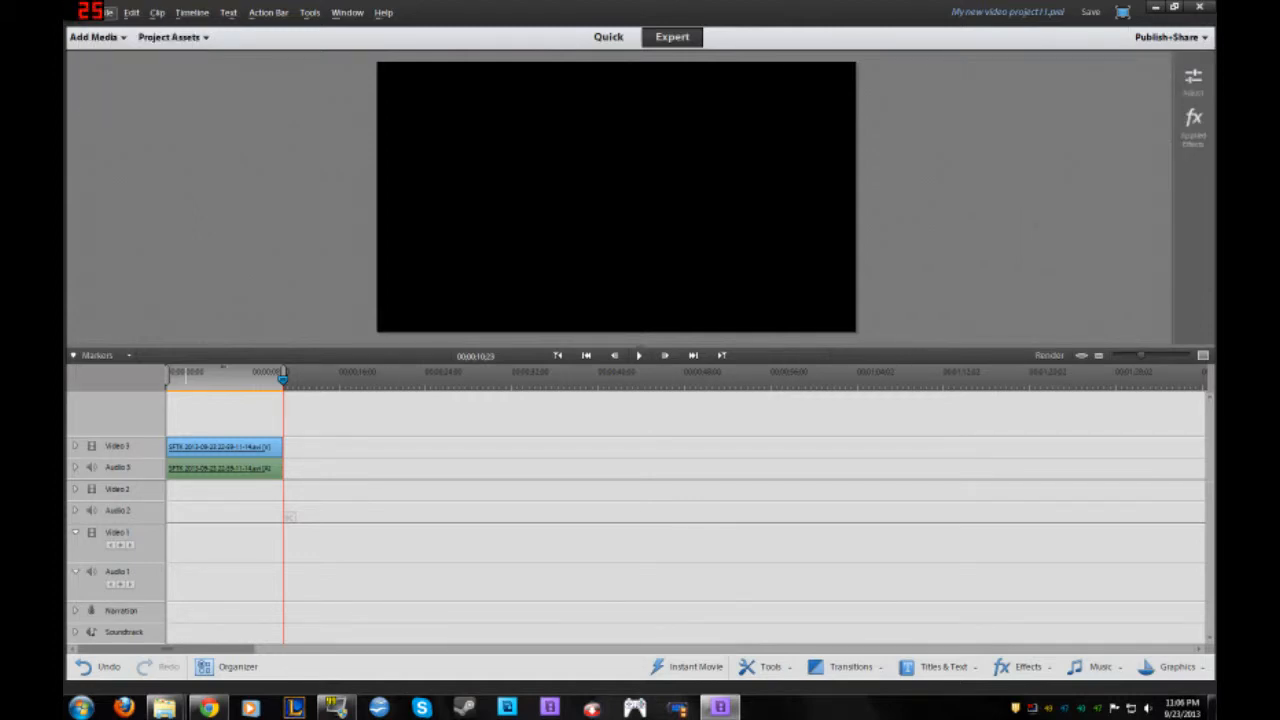
# Create a new, empty video project in place of the finished SFxT clip project
pyautogui.hotkey('alt', 'f')
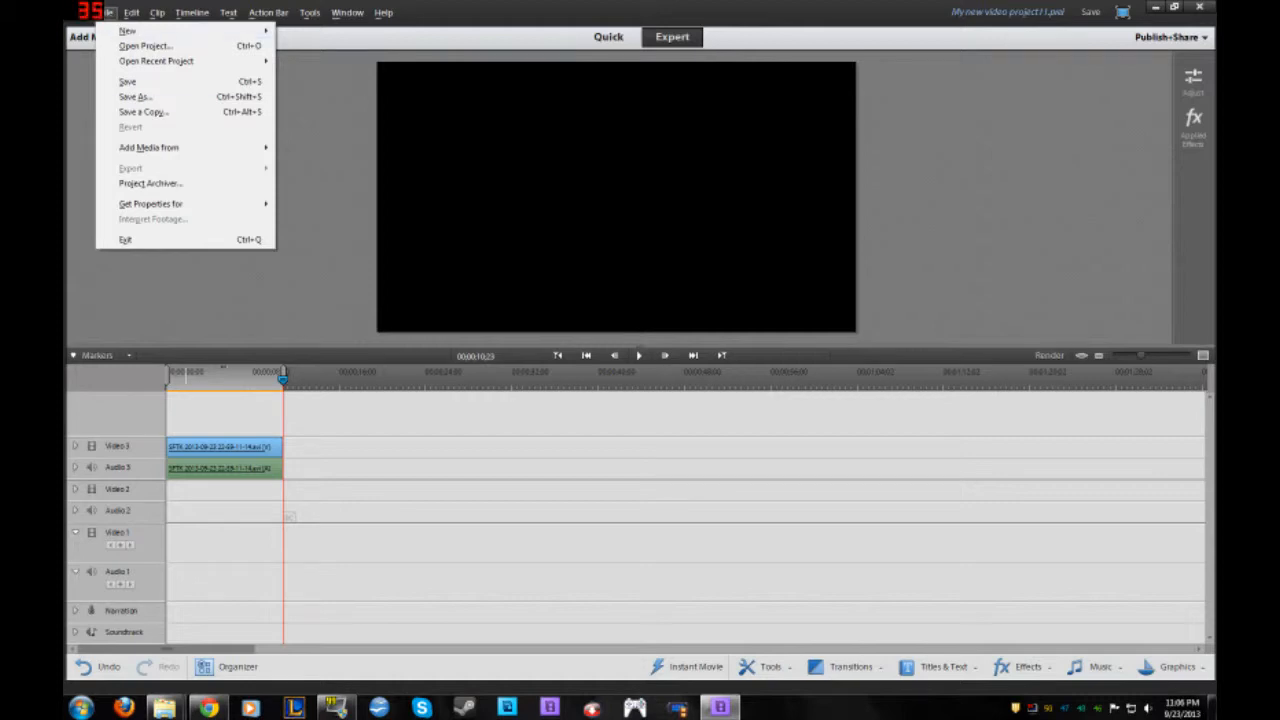
pyautogui.press('Right')
pyautogui.press('Left')
pyautogui.moveTo(128, 31)
pyautogui.click(322, 30)
pyautogui.click(659, 370)
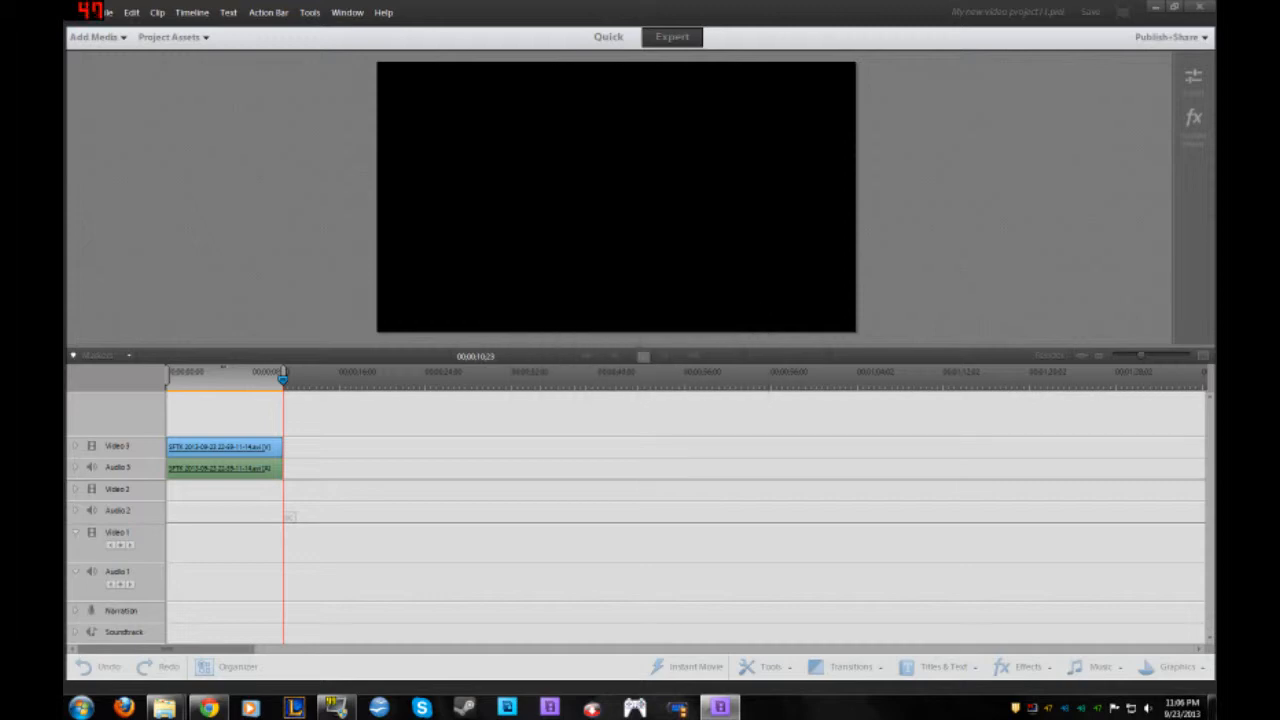
pyautogui.press('Return')
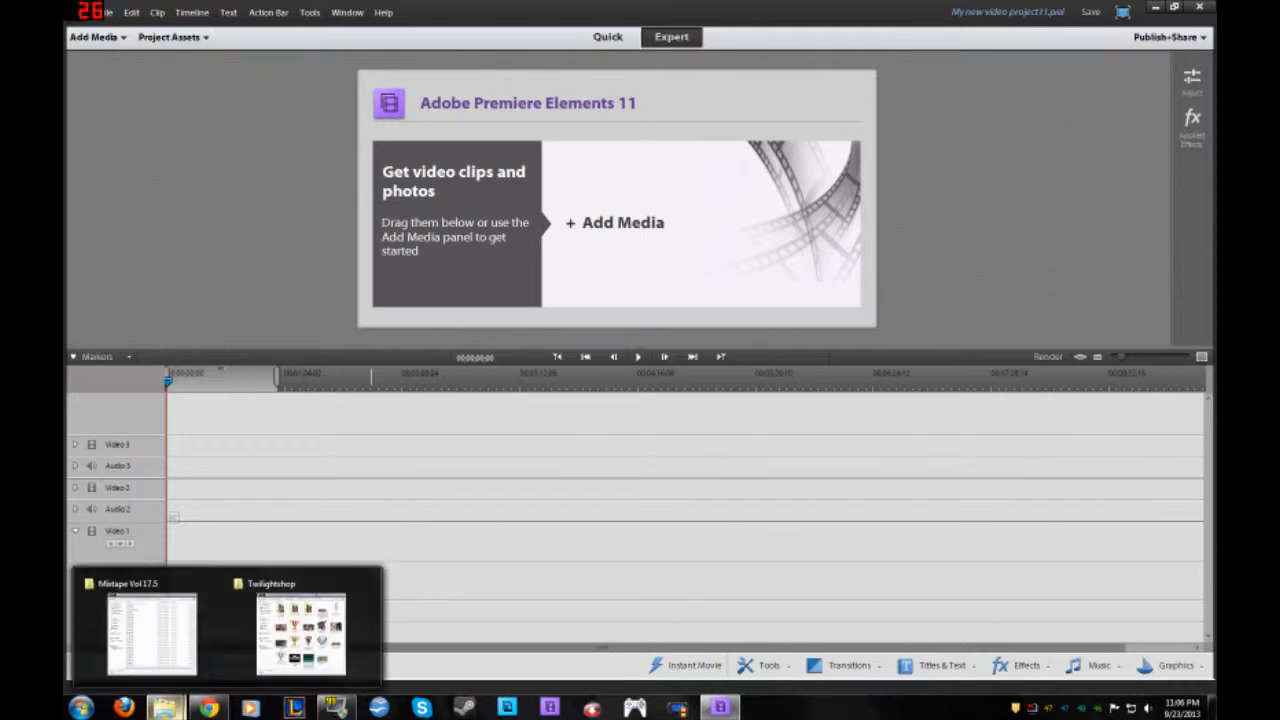
# Place the Mixtape Intro A clip from the Mixtape Vol 17.5 folder at the start of the Video 3 track and play it through
pyautogui.moveTo(208, 708)
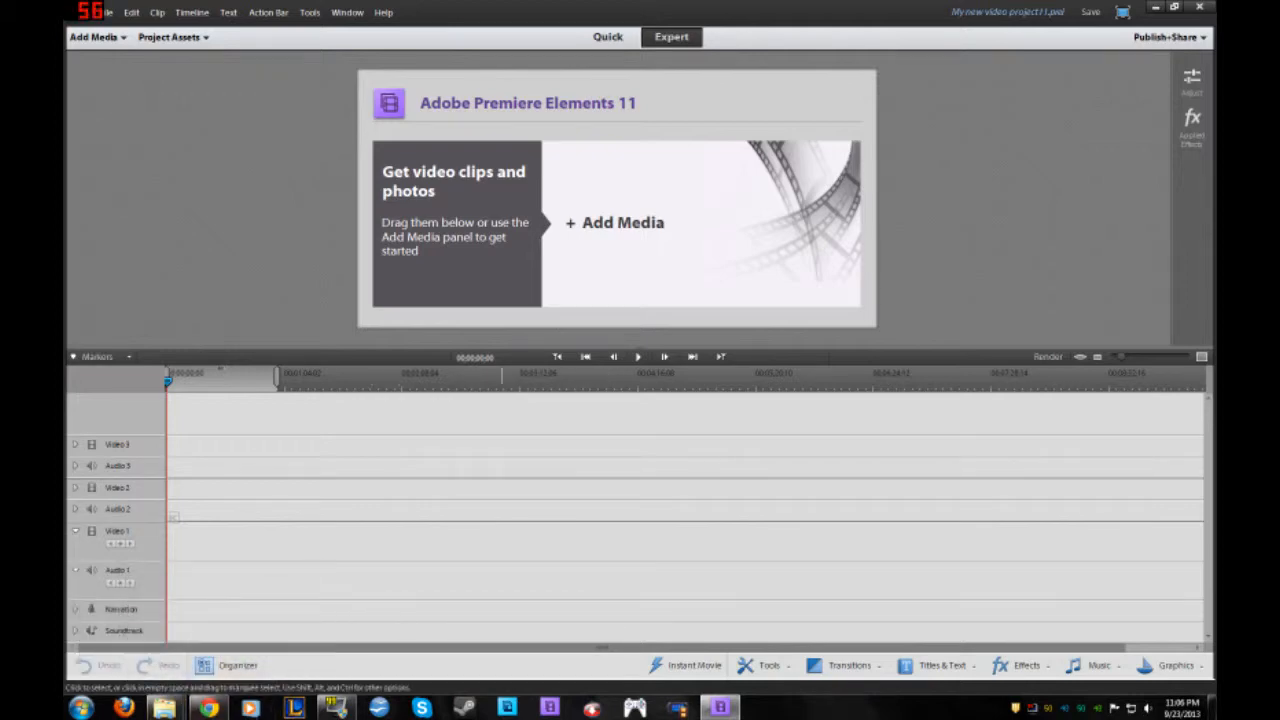
pyautogui.moveTo(165, 708)
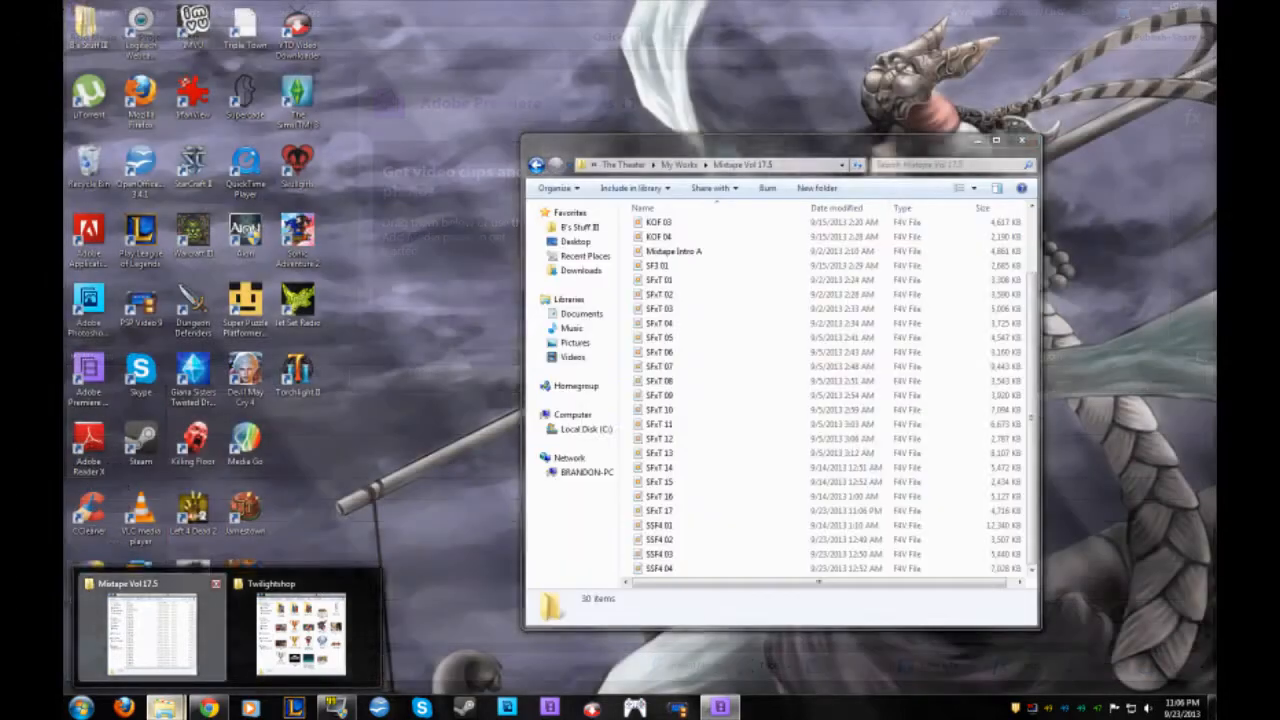
pyautogui.click(157, 632)
pyautogui.scroll(2, 760, 396)
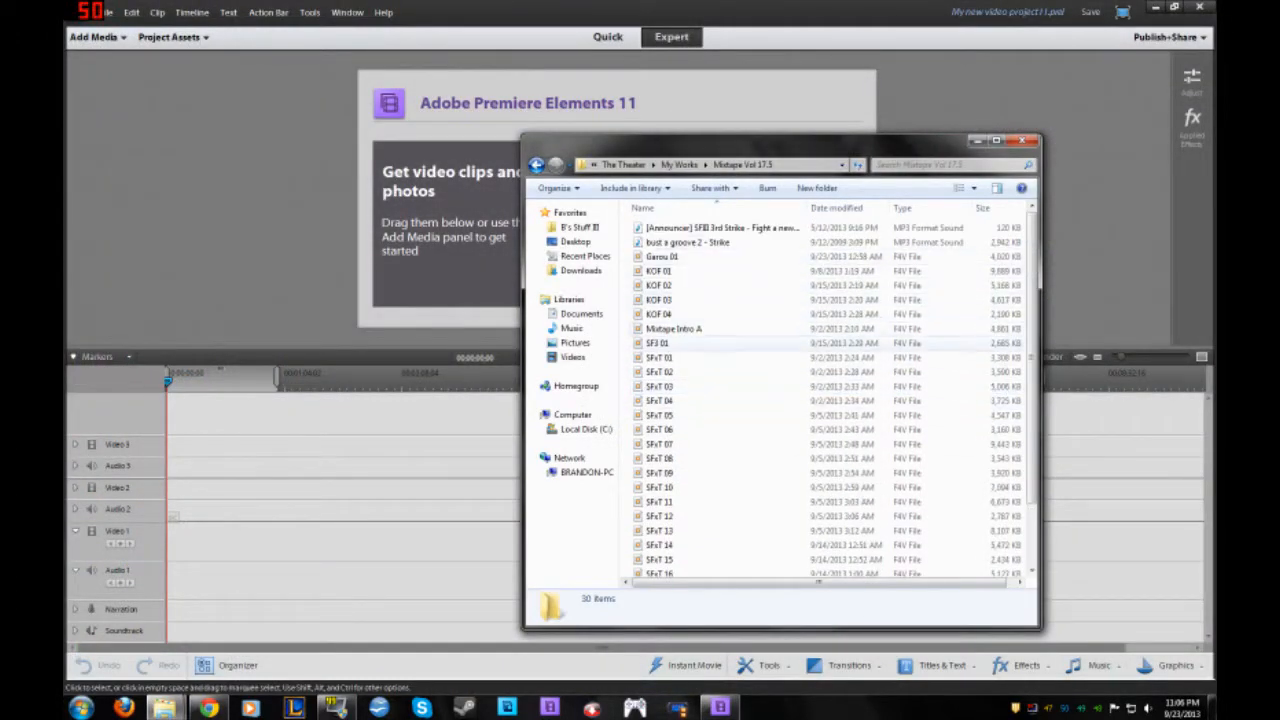
pyautogui.click(700, 242)
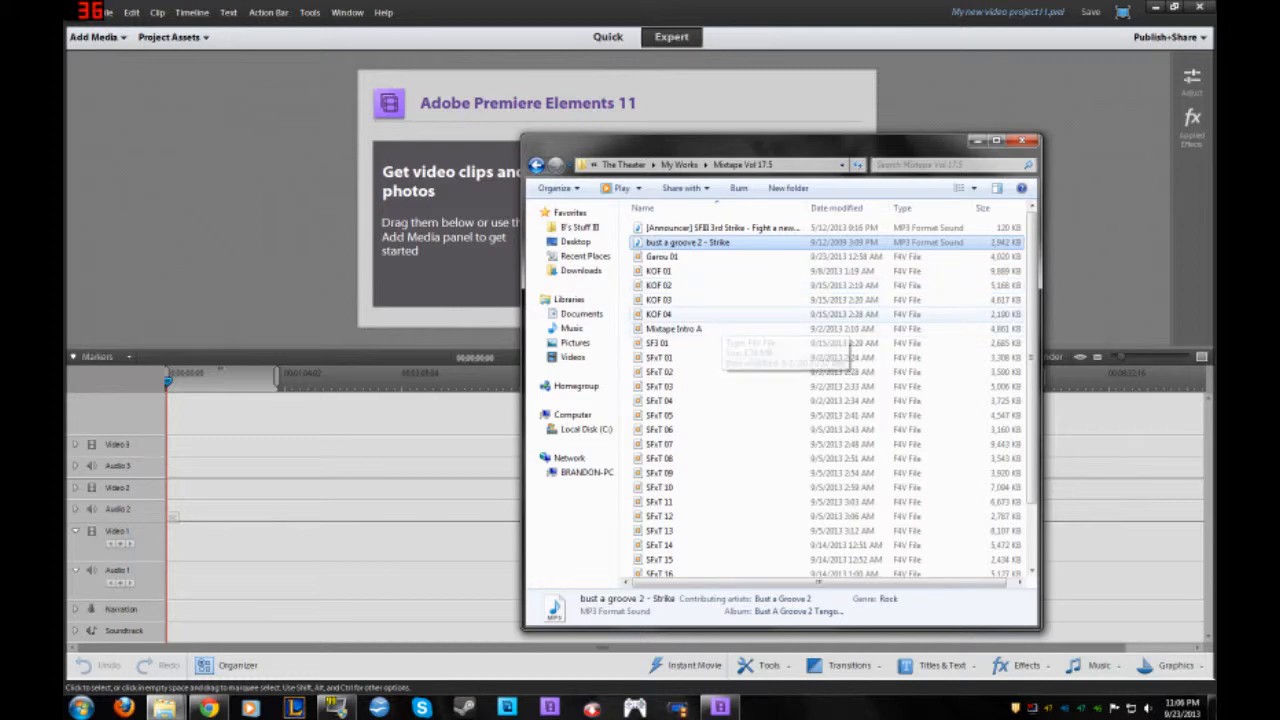
pyautogui.scroll(-1, 720, 335)
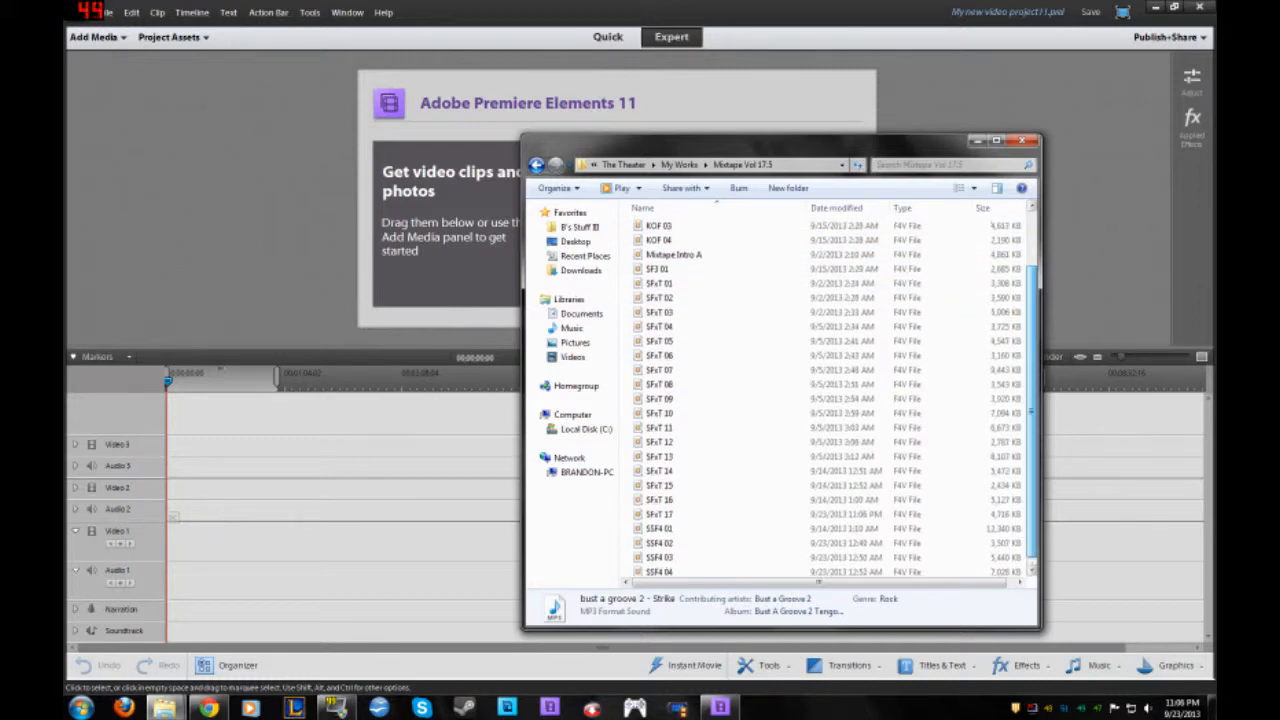
pyautogui.scroll(2, 700, 330)
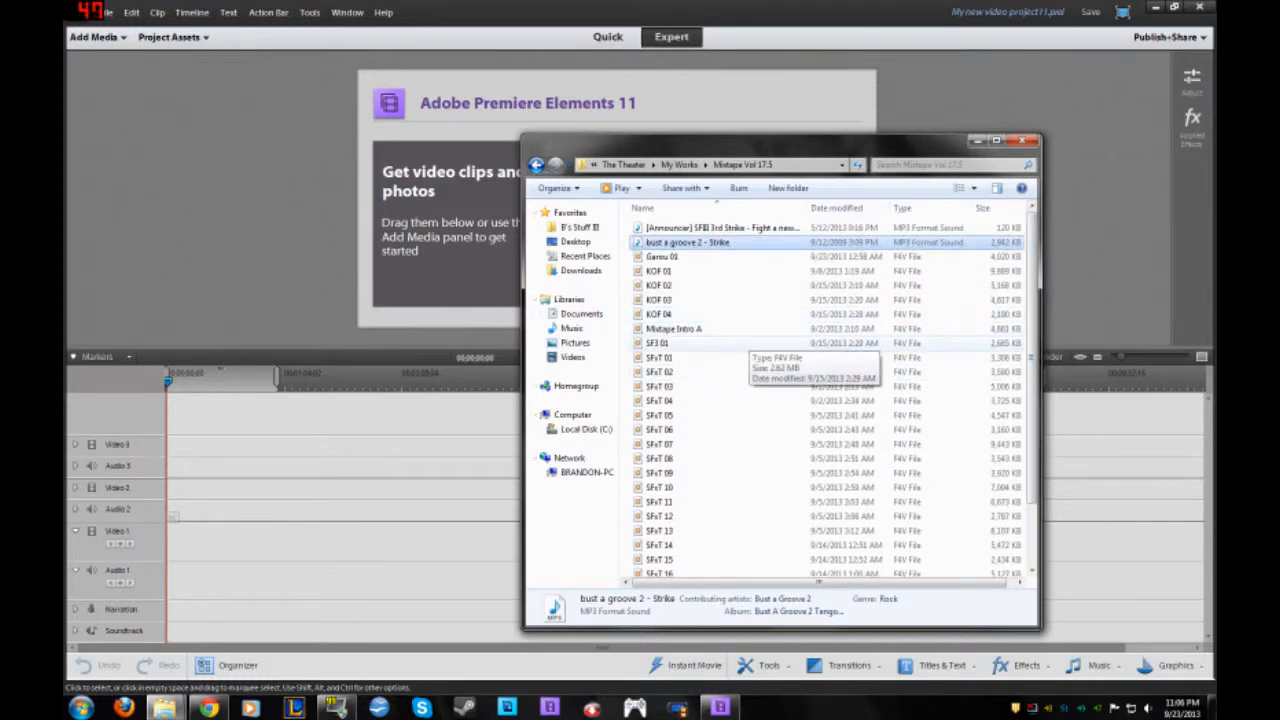
pyautogui.click(690, 328)
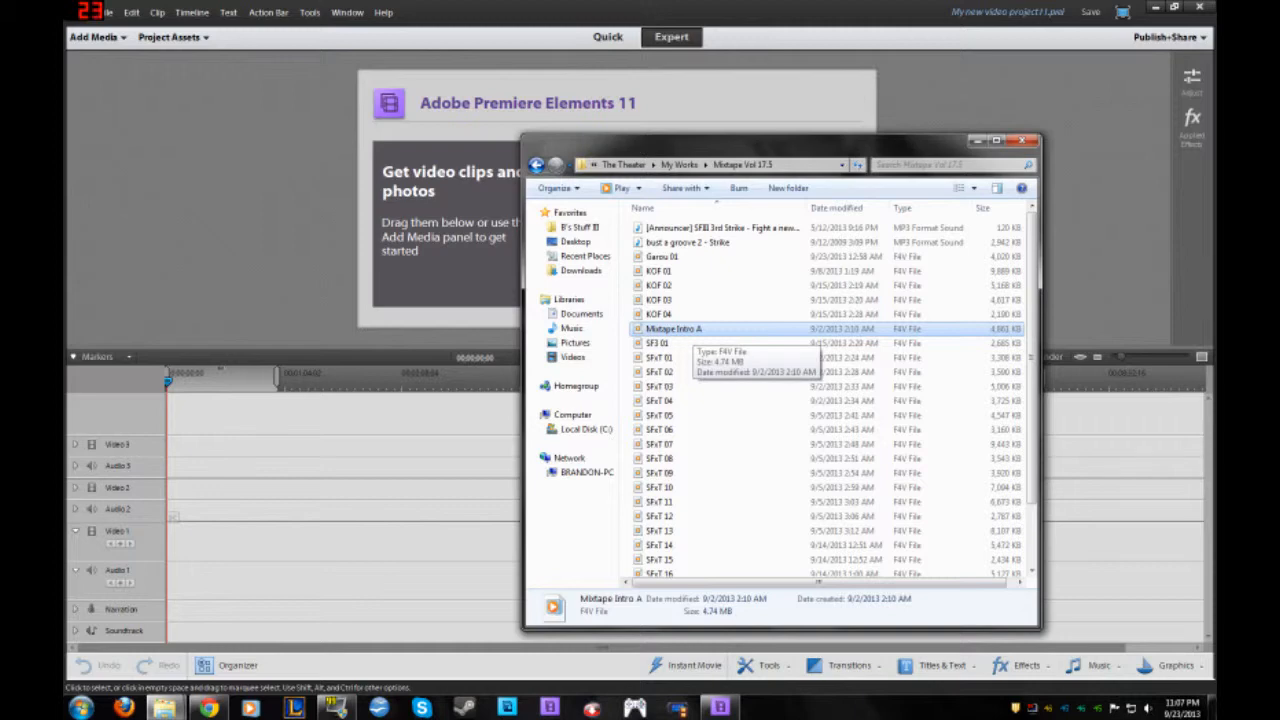
pyautogui.moveTo(688, 333); pyautogui.dragTo(170, 470)
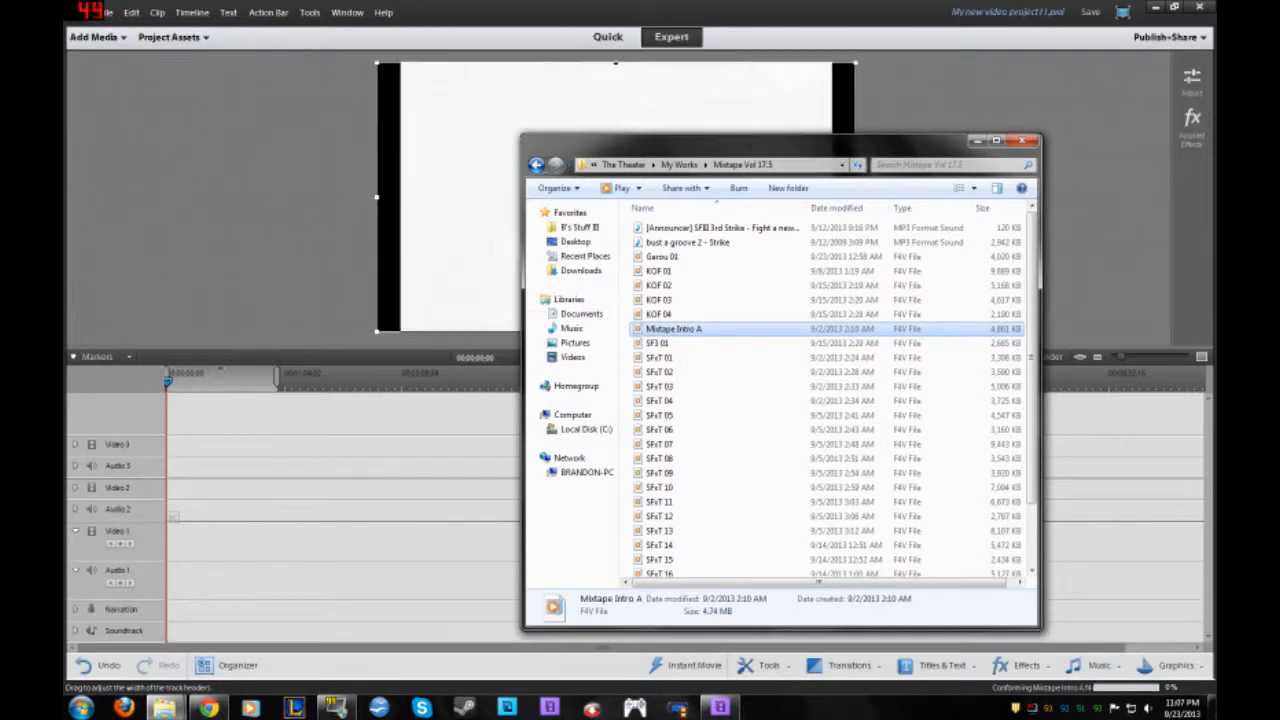
pyautogui.click(206, 462)
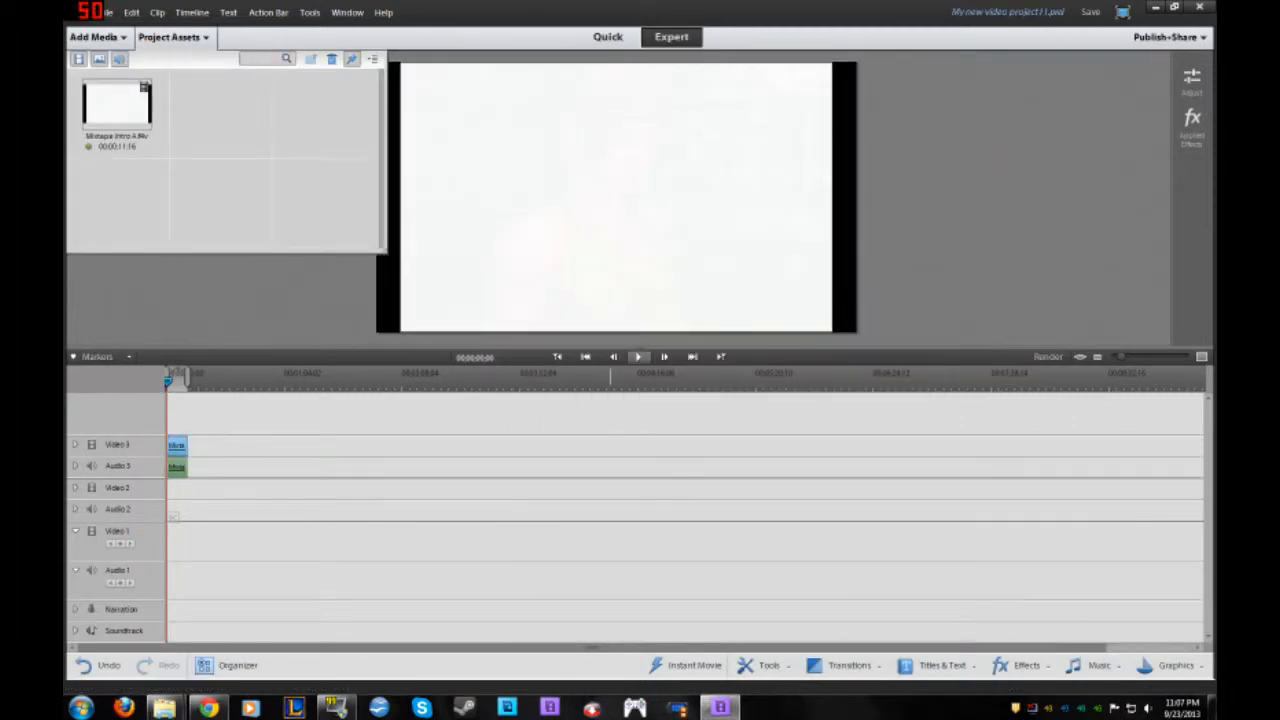
pyautogui.click(638, 356)
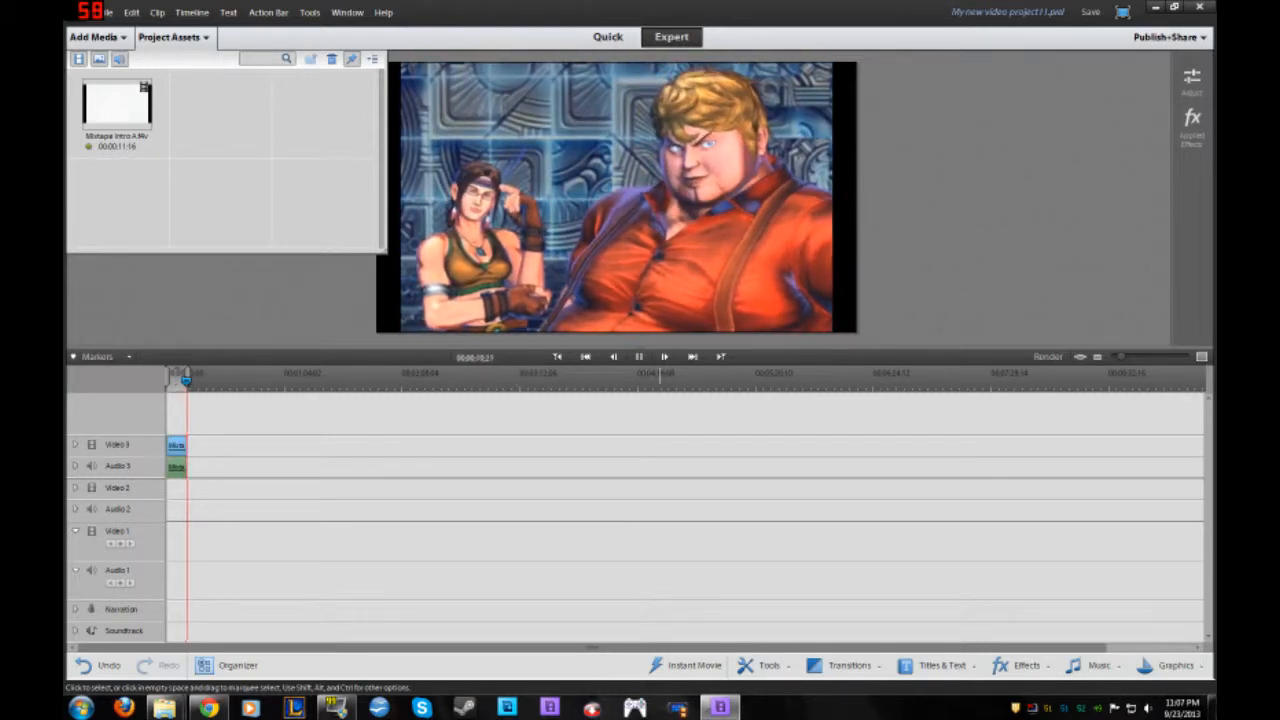
pyautogui.click(638, 356)
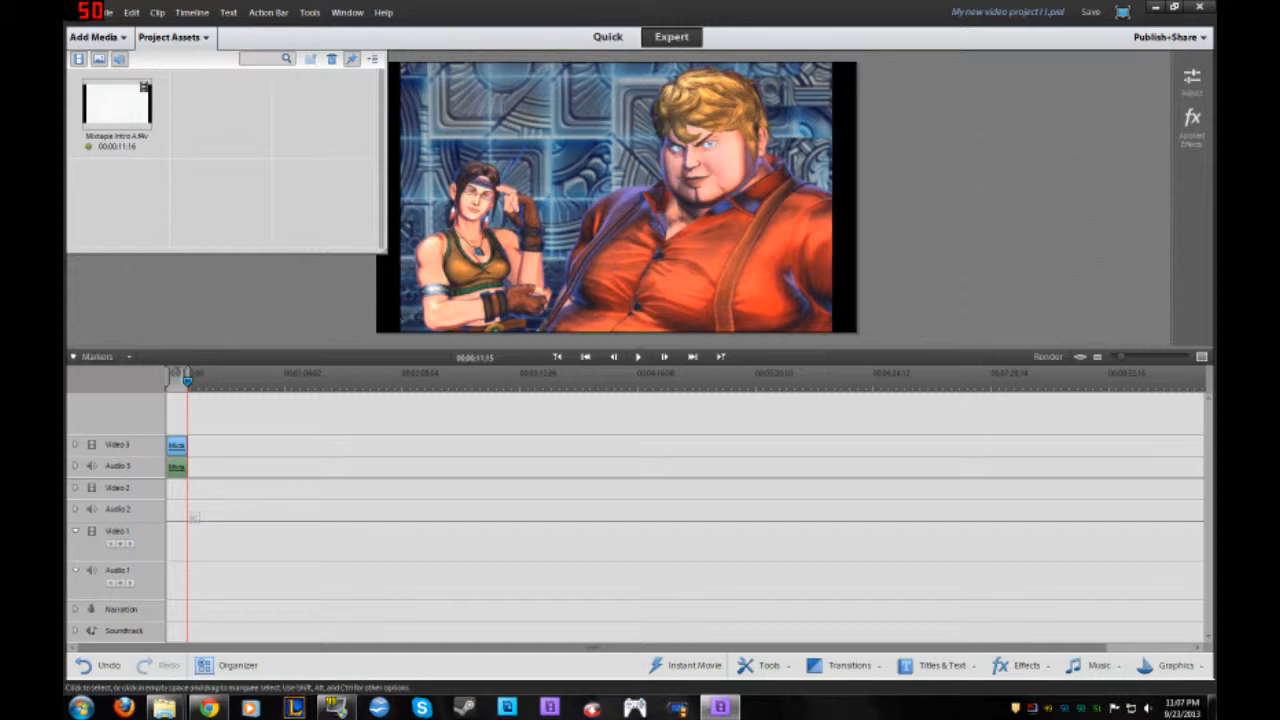
# Apply Fade In Audio and Video and Fade Out Audio and Video to the intro clip, and play it from the start
pyautogui.rightClick(177, 444)
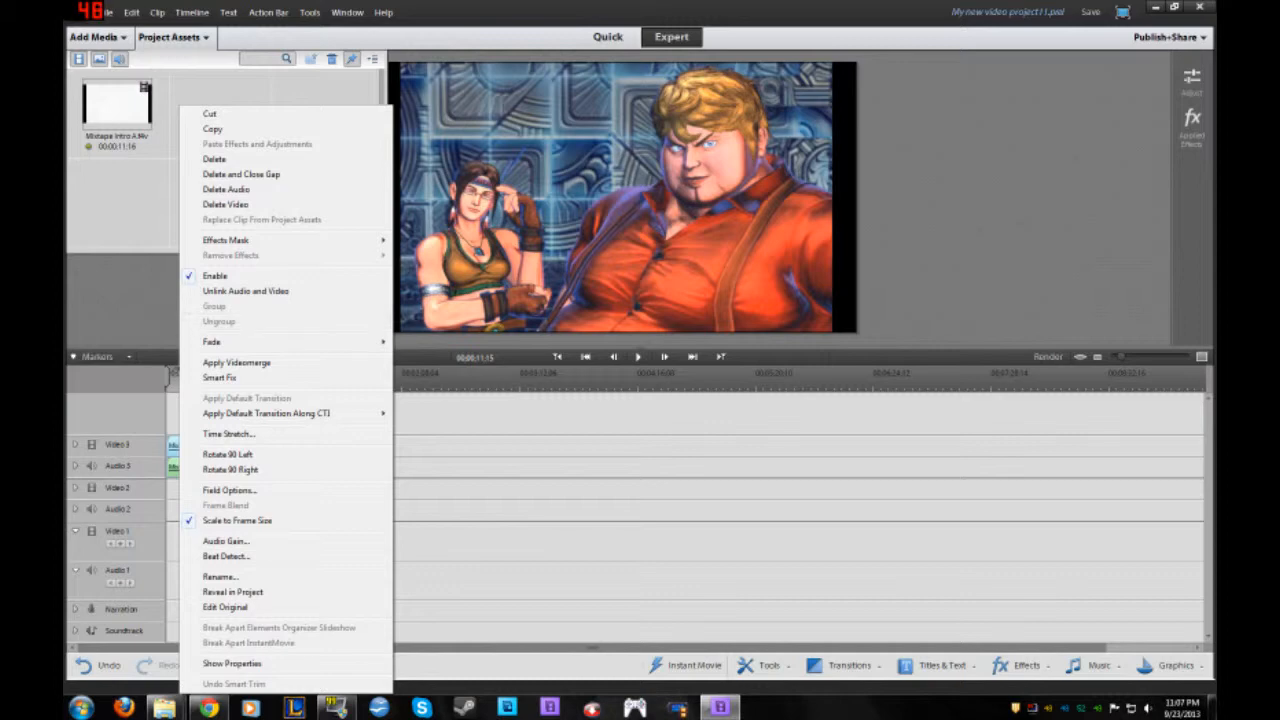
pyautogui.moveTo(290, 341)
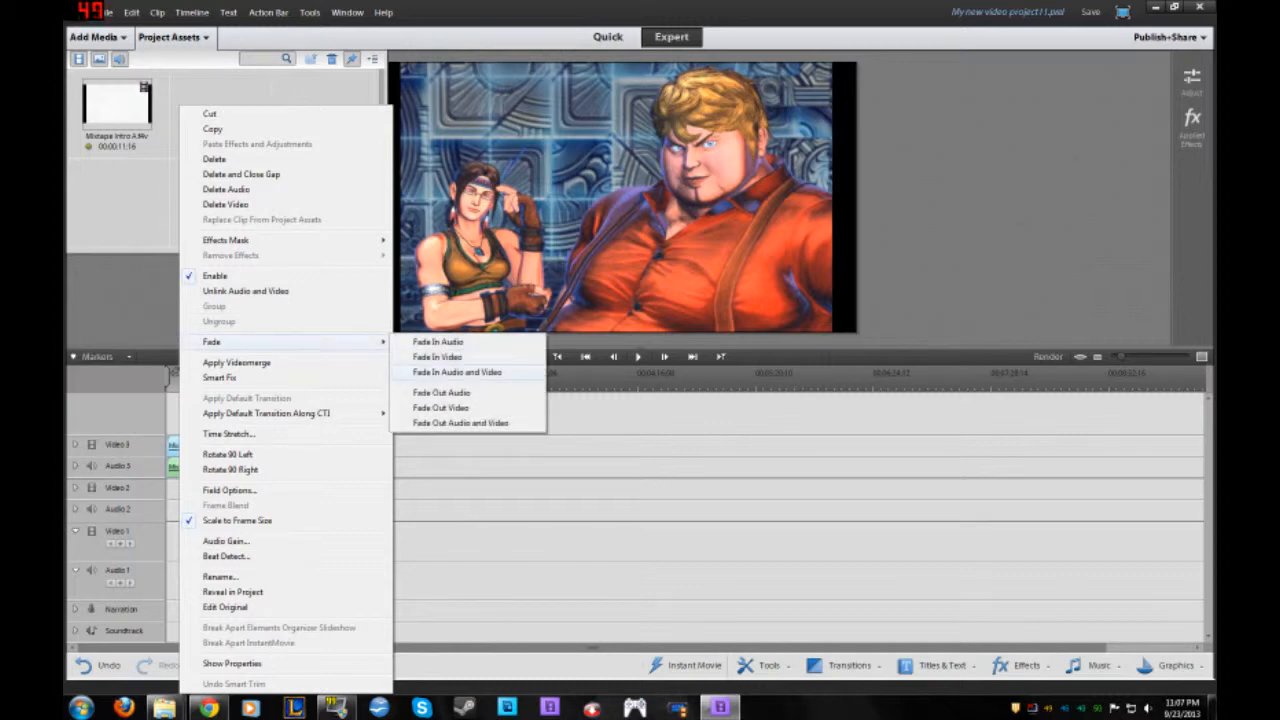
pyautogui.click(457, 372)
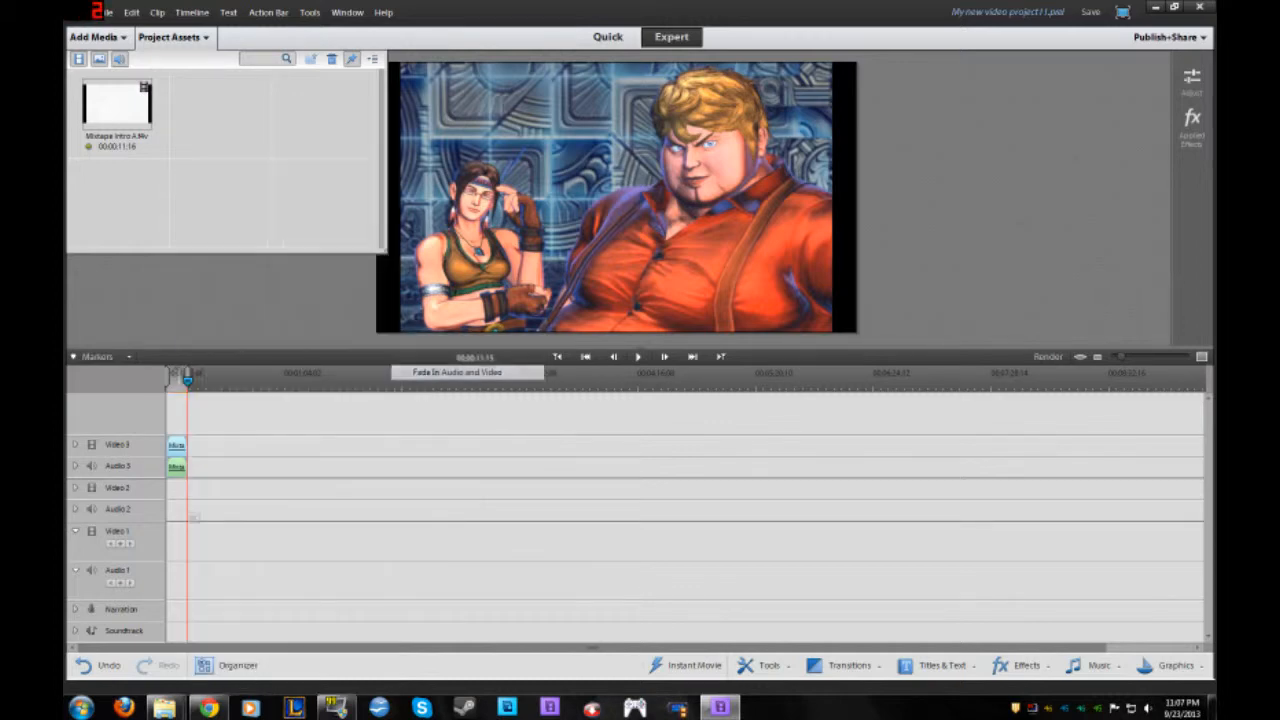
pyautogui.rightClick(180, 444)
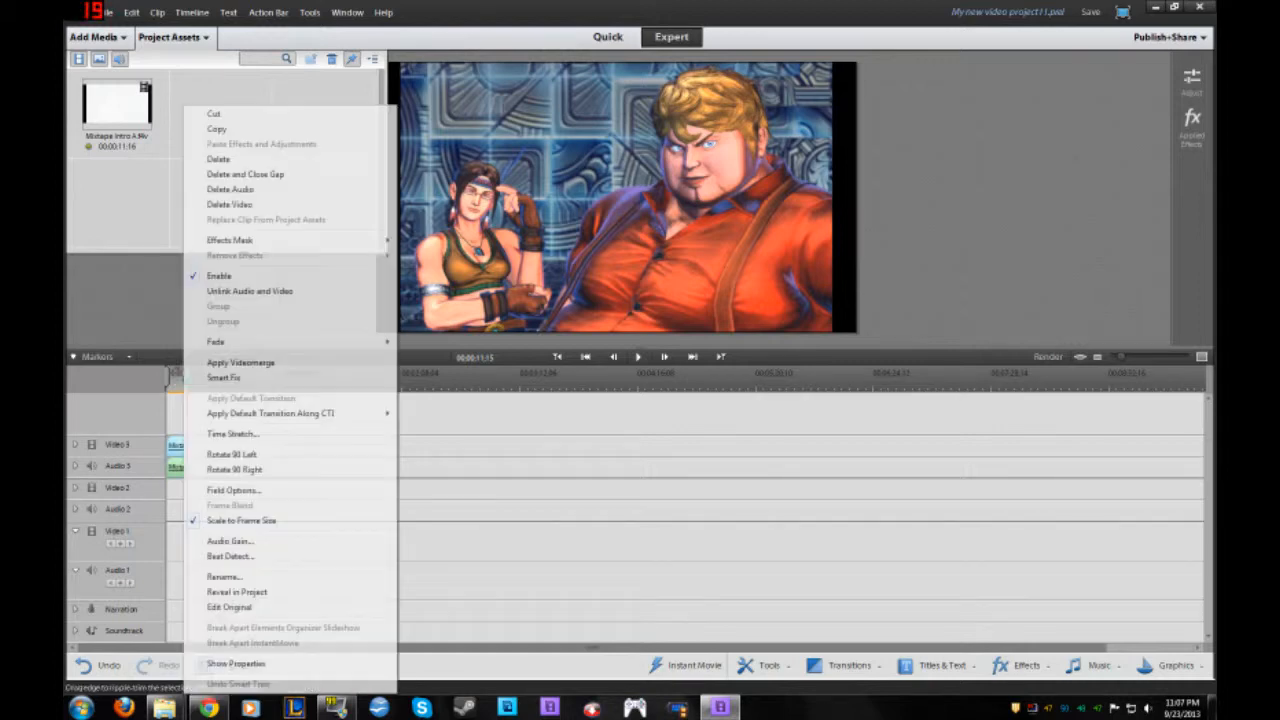
pyautogui.moveTo(300, 341)
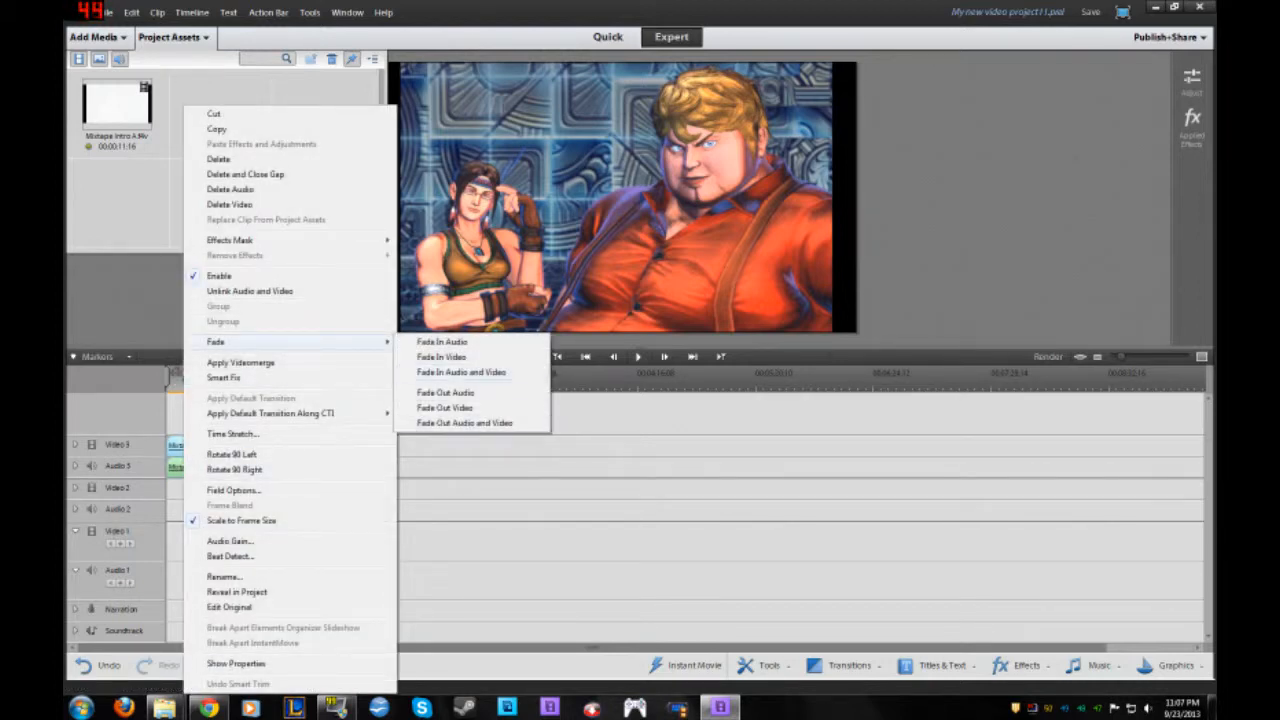
pyautogui.click(464, 423)
pyautogui.press('Home')
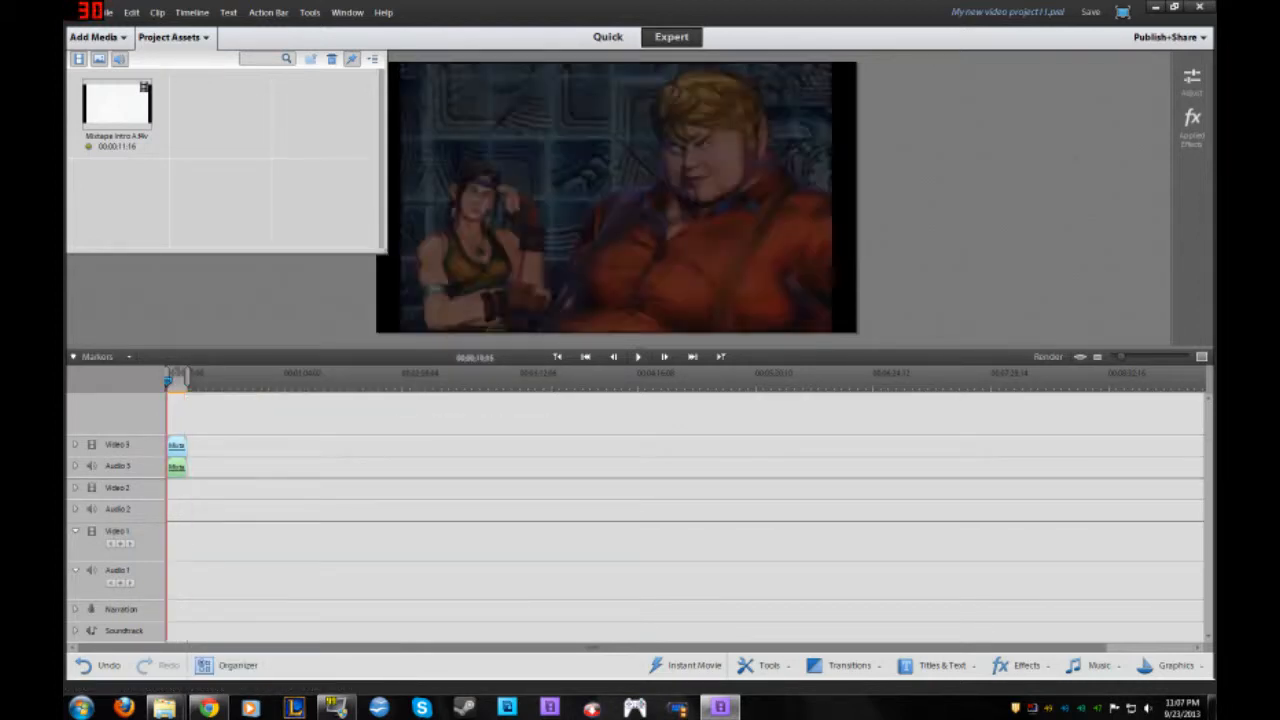
pyautogui.press('space')
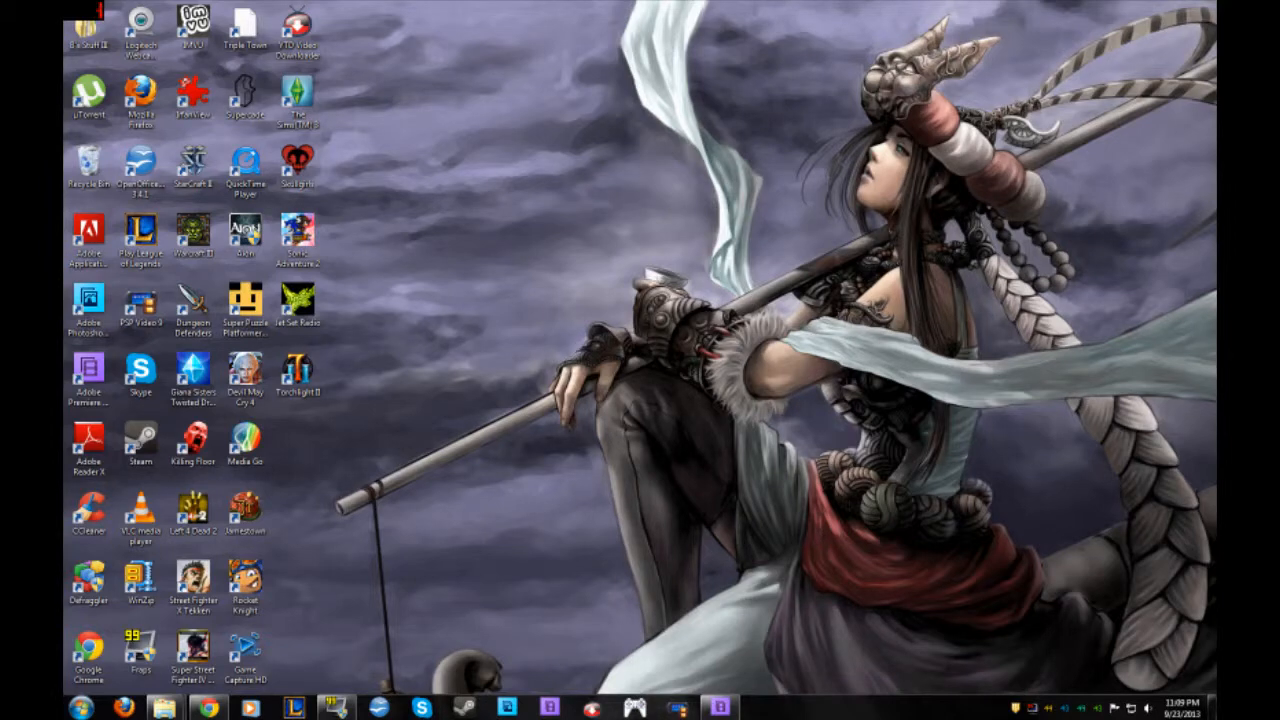
# Switch to Photoshop Elements, open the recent file Mixtape Vol 17.psd and delete its large character picture, Layer 10
pyautogui.click(507, 707)
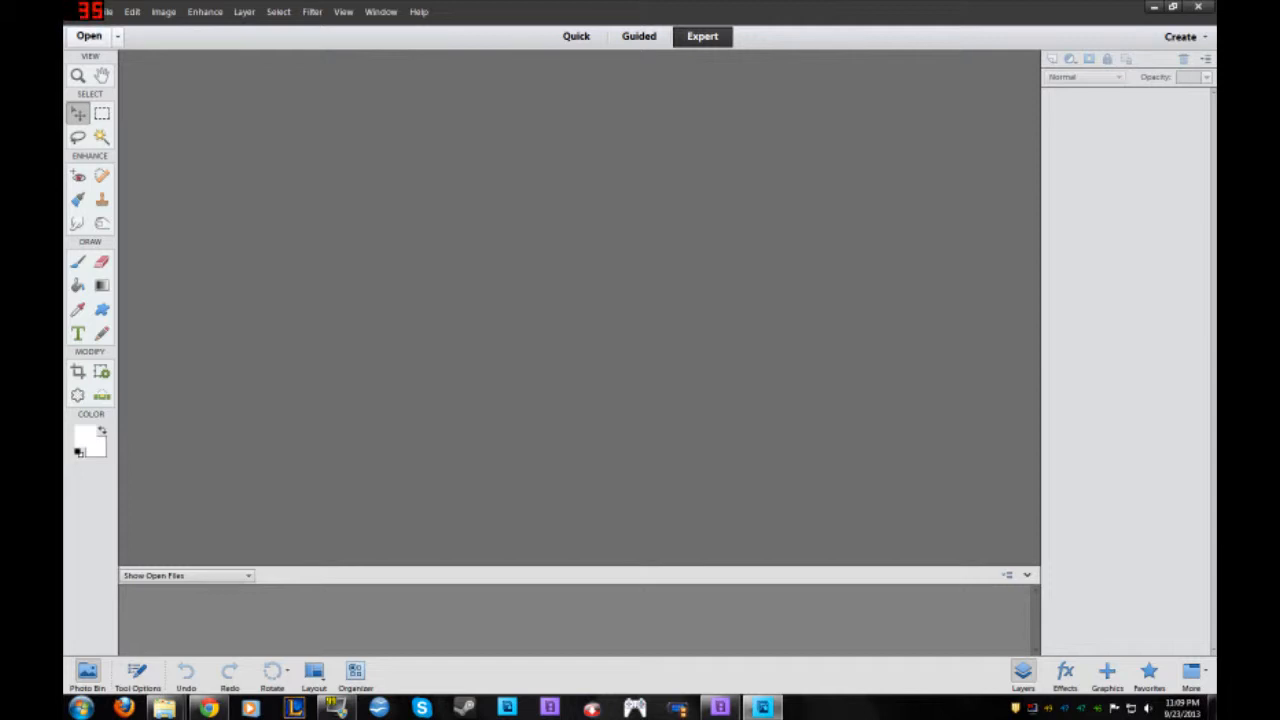
pyautogui.click(117, 36)
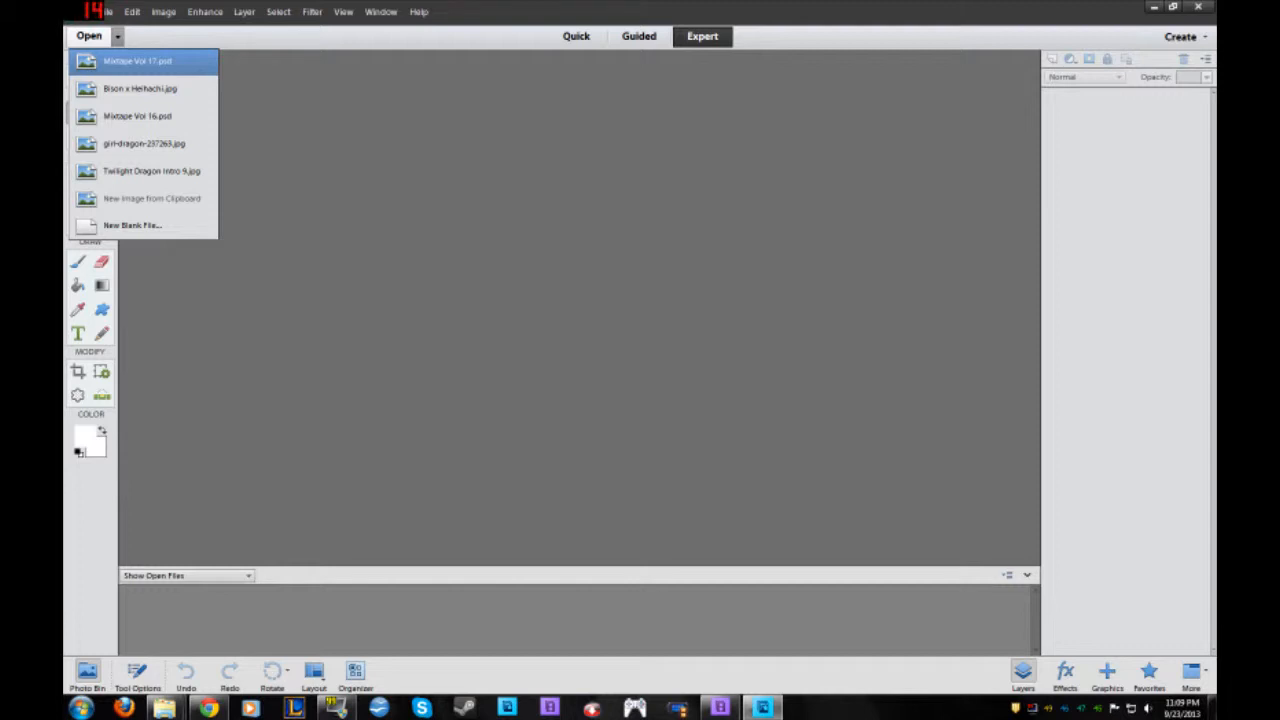
pyautogui.click(137, 61)
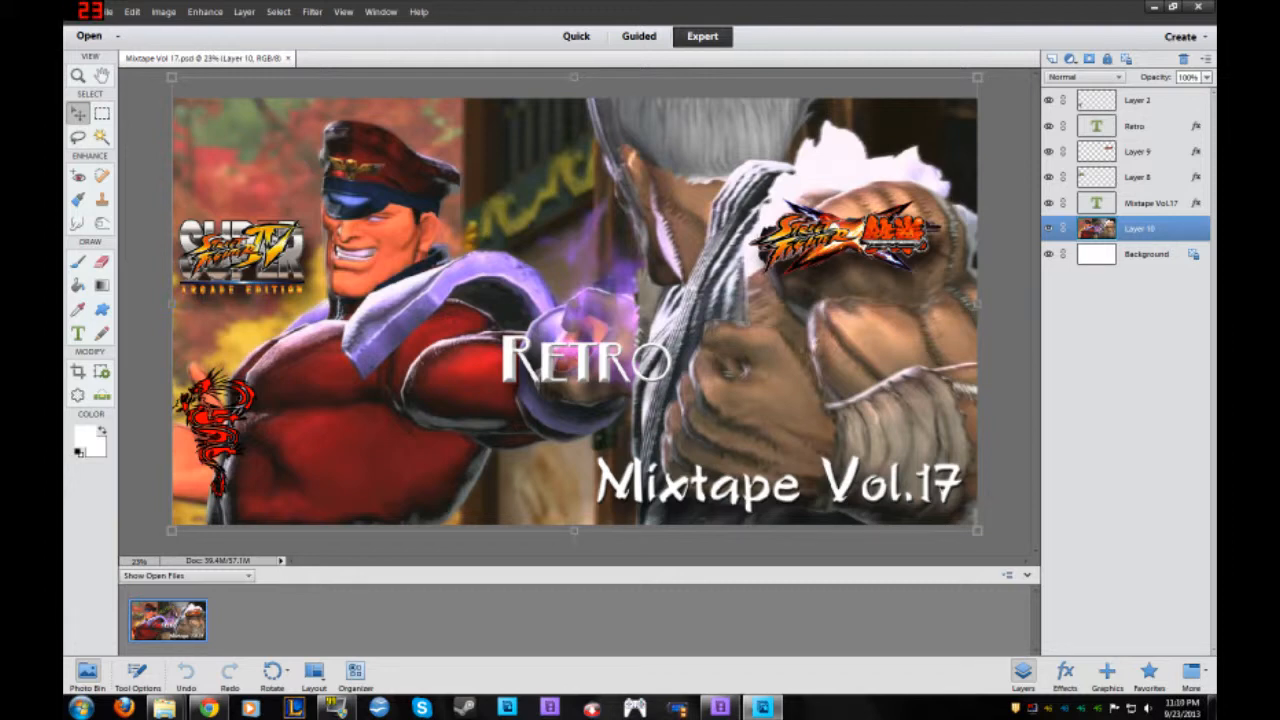
pyautogui.press('Delete')
pyautogui.press('Return')
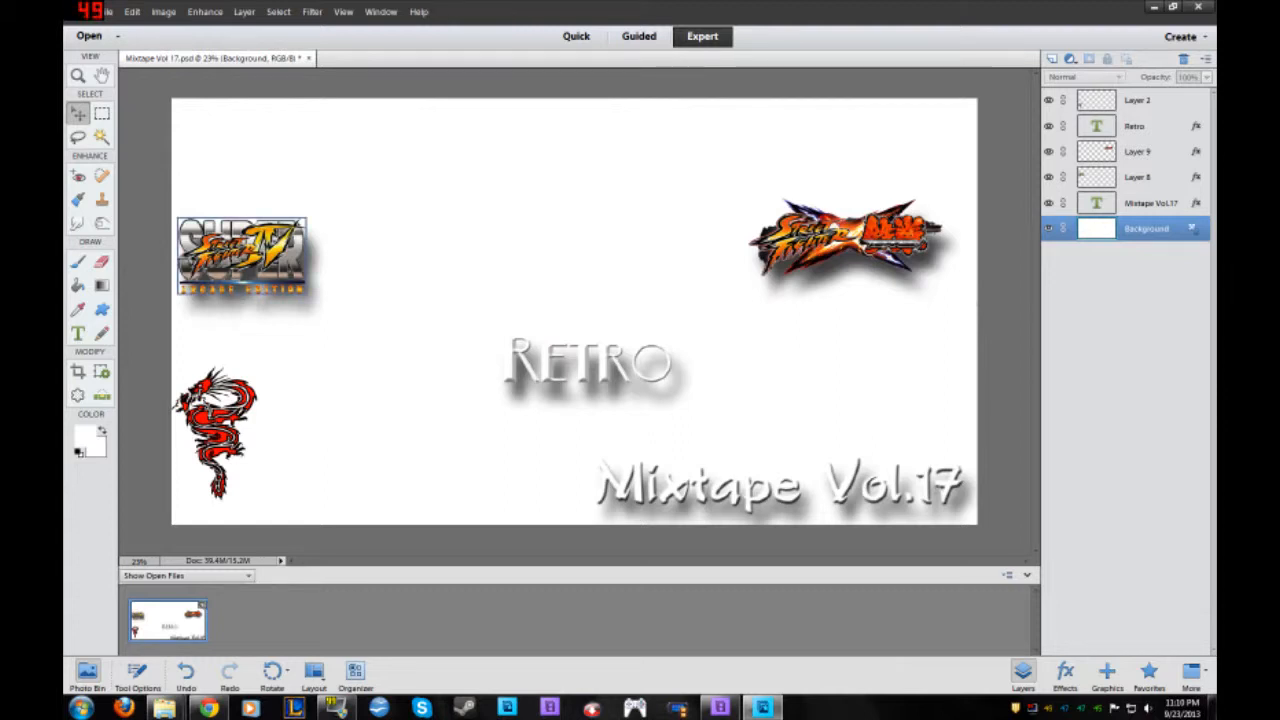
# Examine the remaining logo and text layers of the cover by selecting the game logos, the Retro text and the Mixtape Vol.17 title
pyautogui.click(242, 256)
pyautogui.click(600, 250)
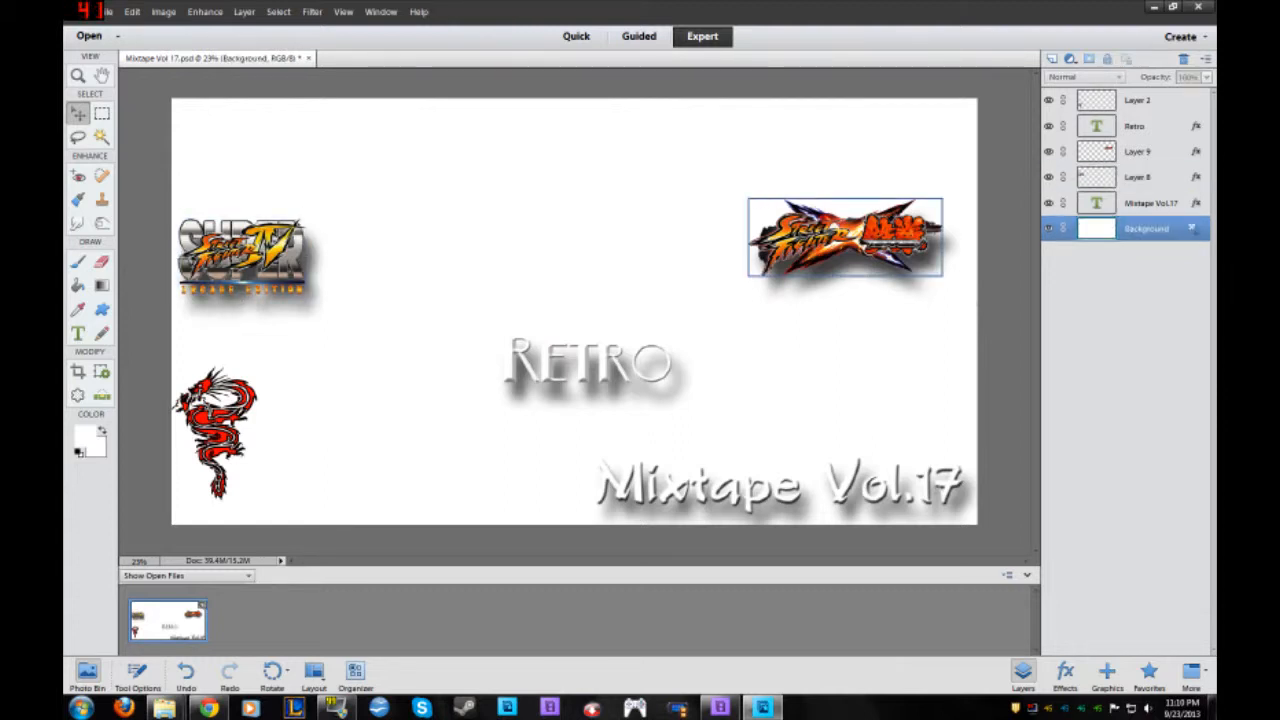
pyautogui.click(845, 240)
pyautogui.click(587, 362)
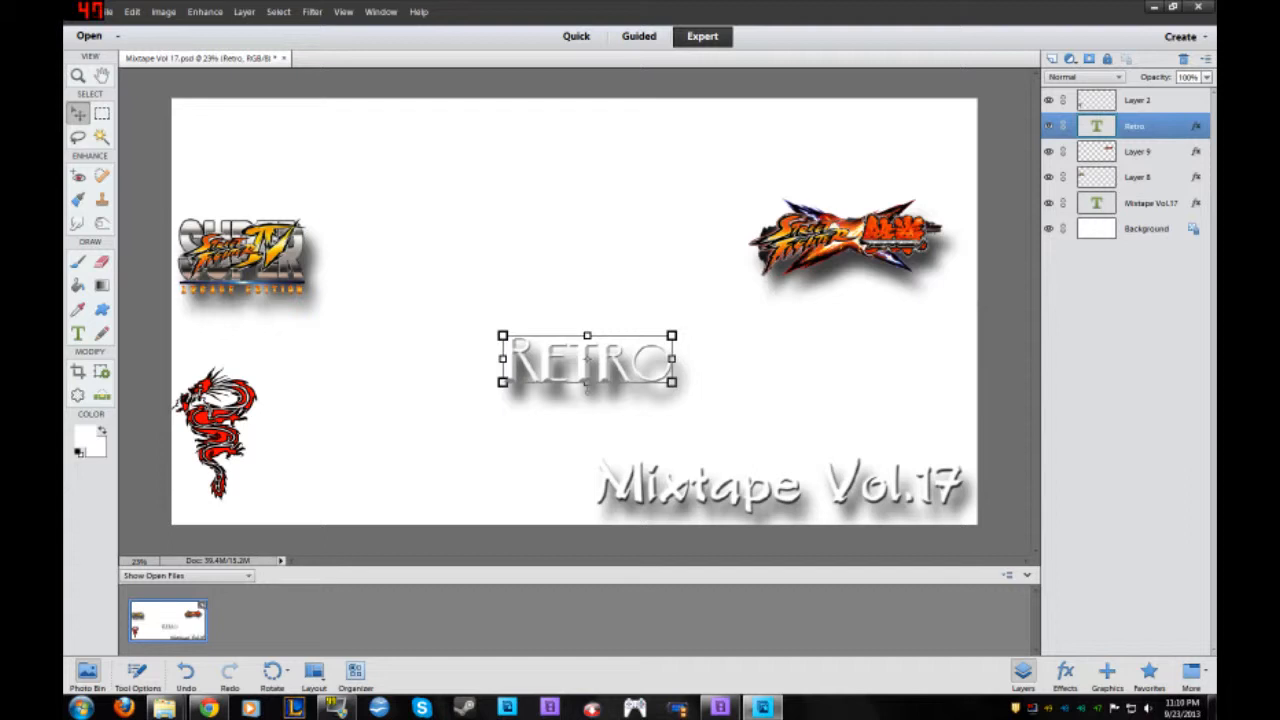
pyautogui.click(241, 295)
pyautogui.click(845, 240)
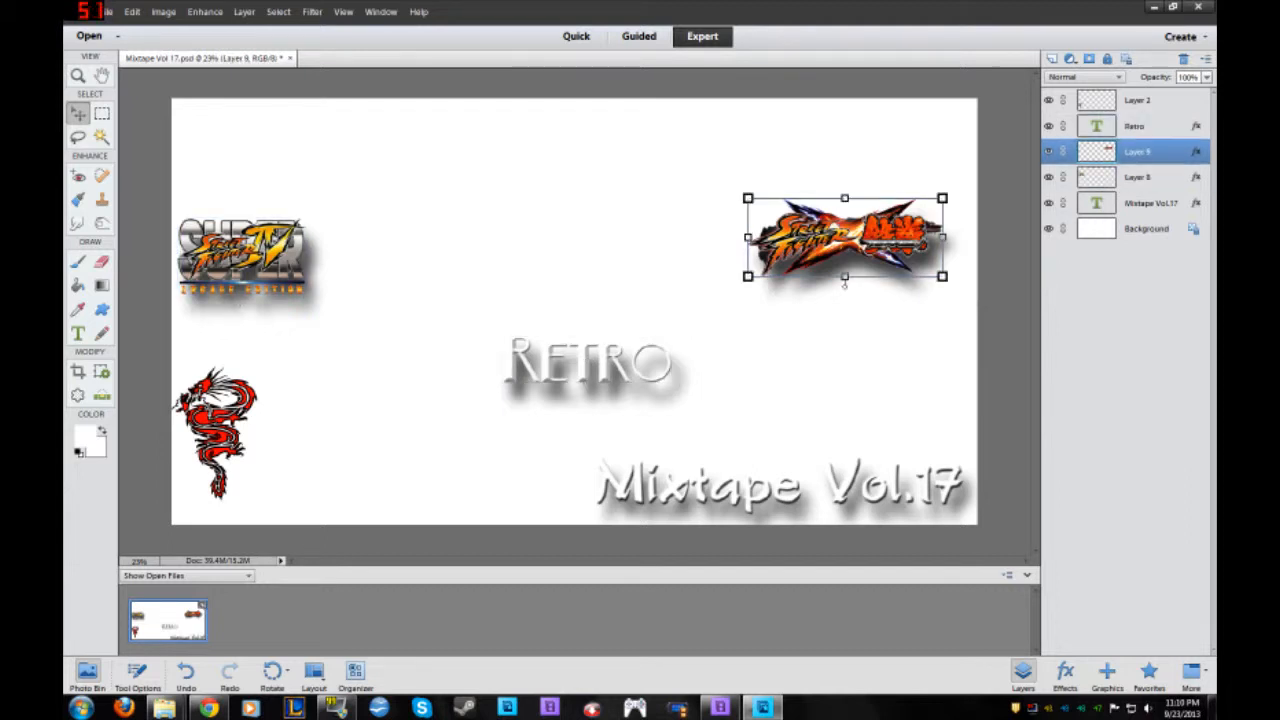
pyautogui.click(587, 362)
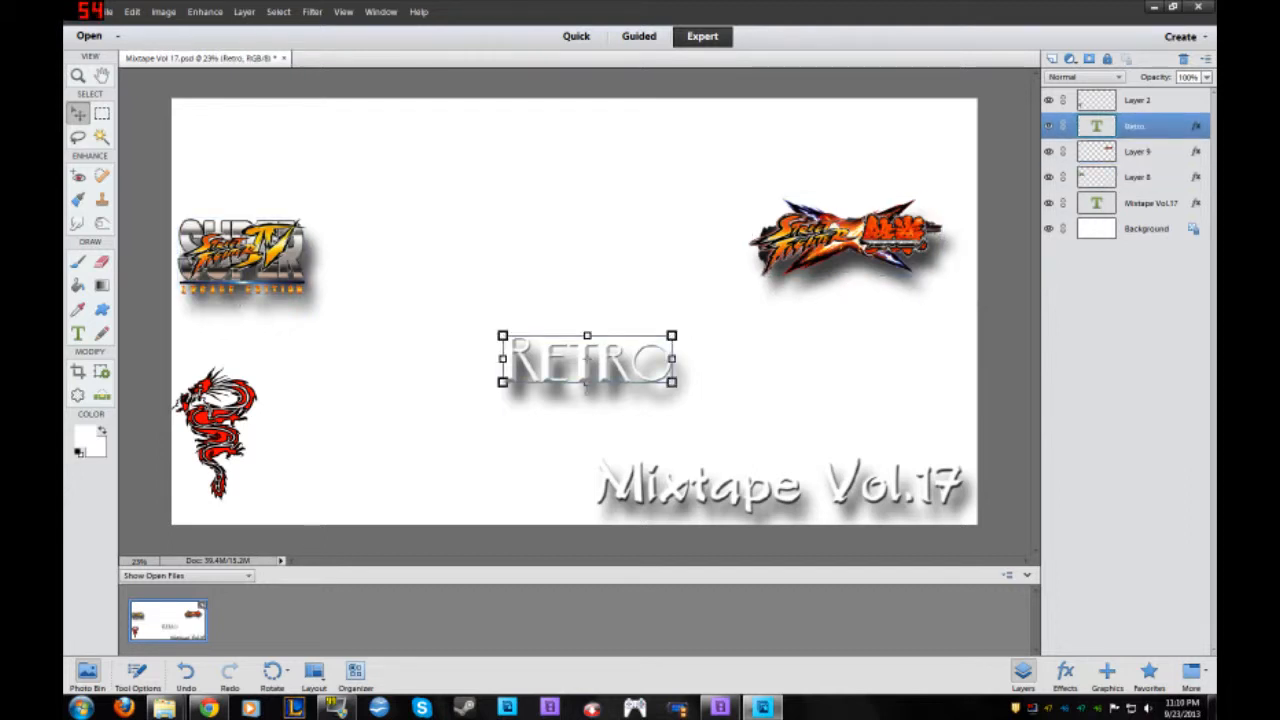
pyautogui.click(779, 505)
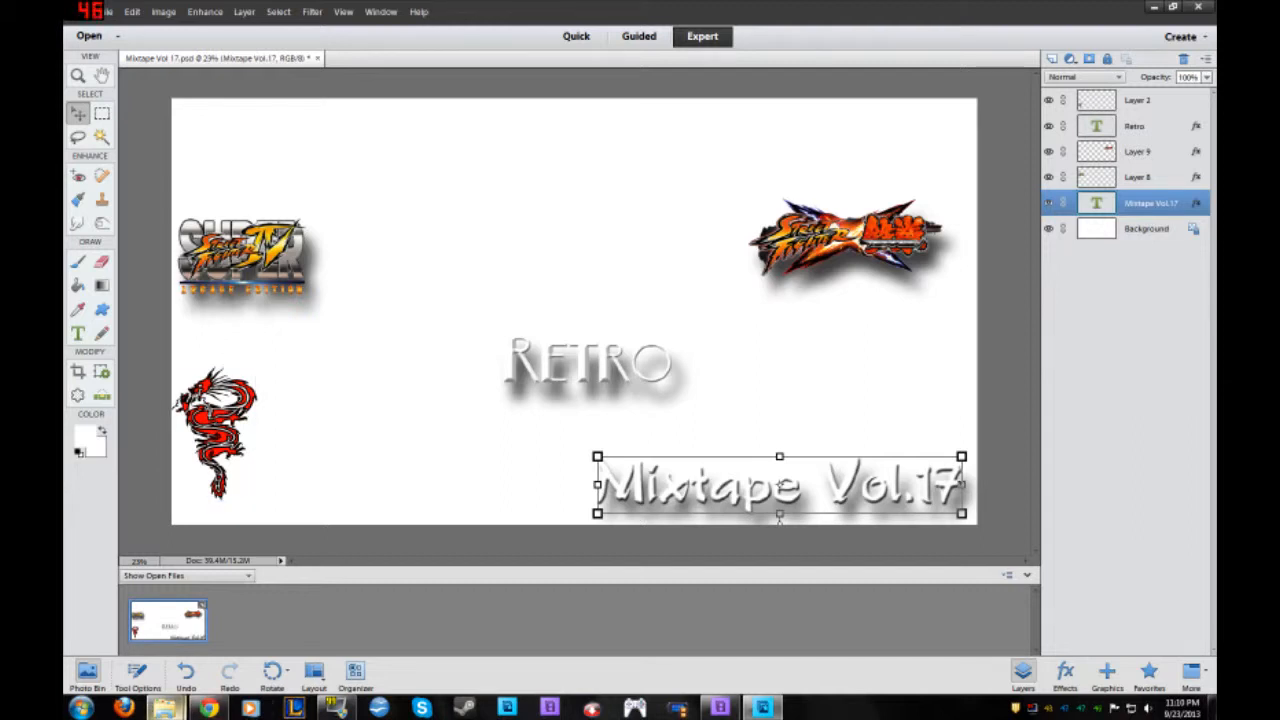
# Open the Dan picture from the Twilightshop folder in Photoshop Elements and convert its background into a regular layer
pyautogui.moveTo(165, 707)
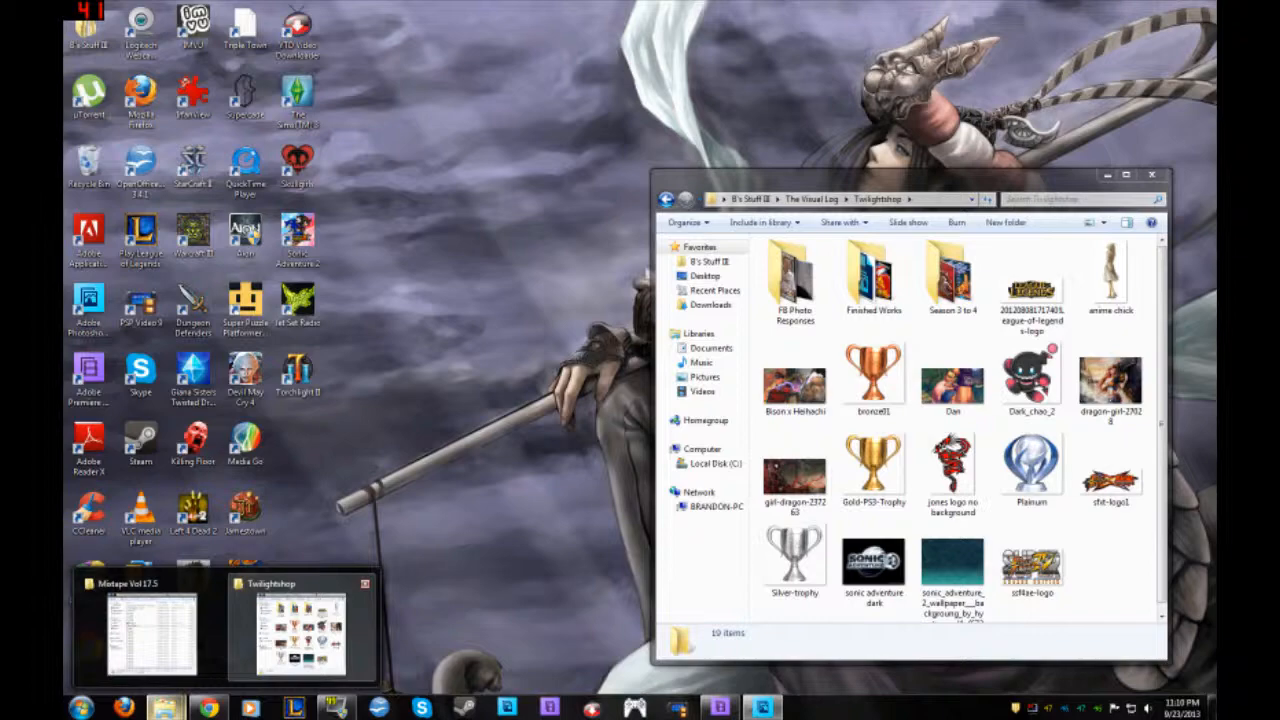
pyautogui.click(300, 632)
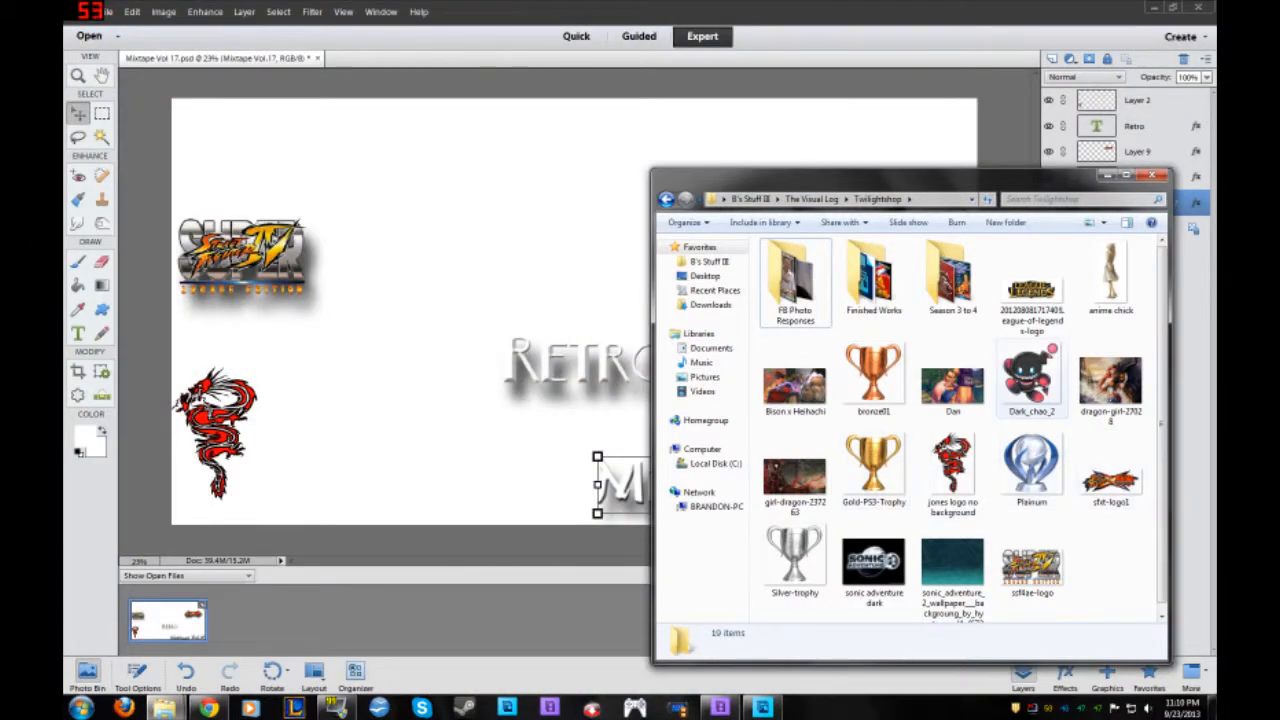
pyautogui.doubleClick(953, 380)
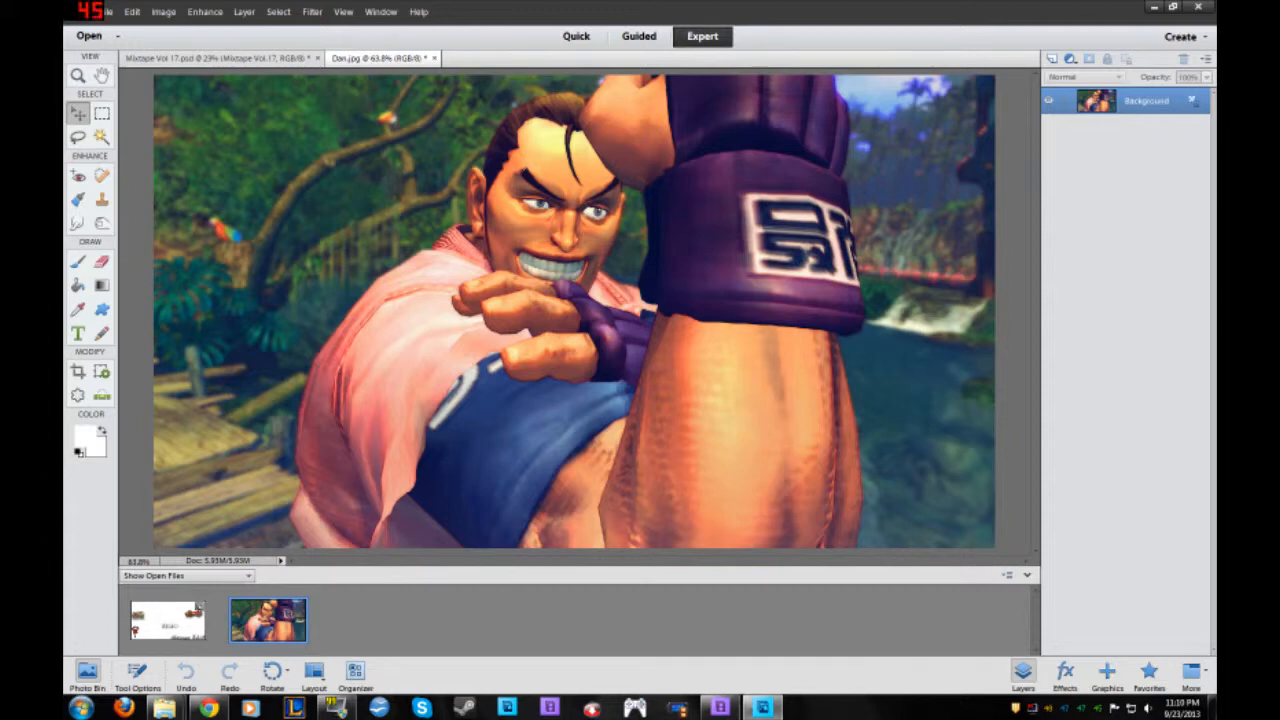
pyautogui.hotkey('ctrl', 'shift', 'n')
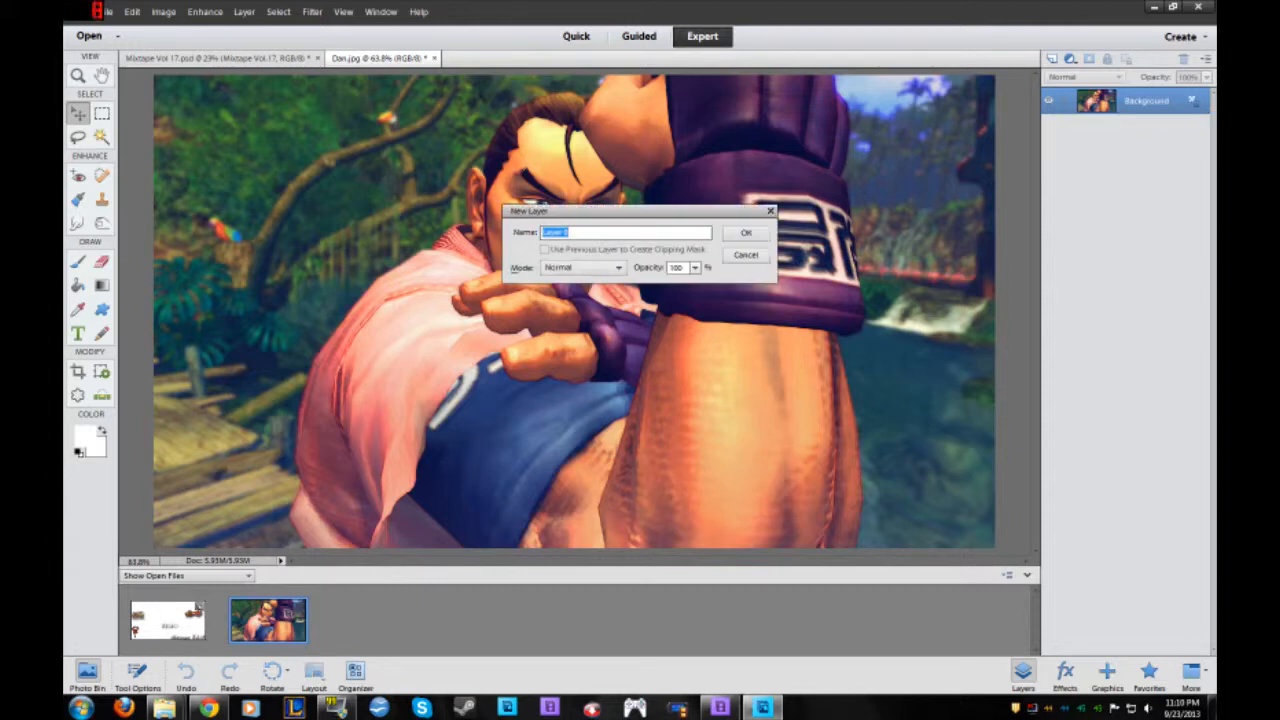
pyautogui.press('Return')
# Place the Dan picture into the Mixtape Vol 17 cover, enlarge it to fill the canvas and shift it slightly upward
pyautogui.moveTo(575, 310); pyautogui.dragTo(485, 282)
pyautogui.moveTo(484, 374); pyautogui.dragTo(322, 275)
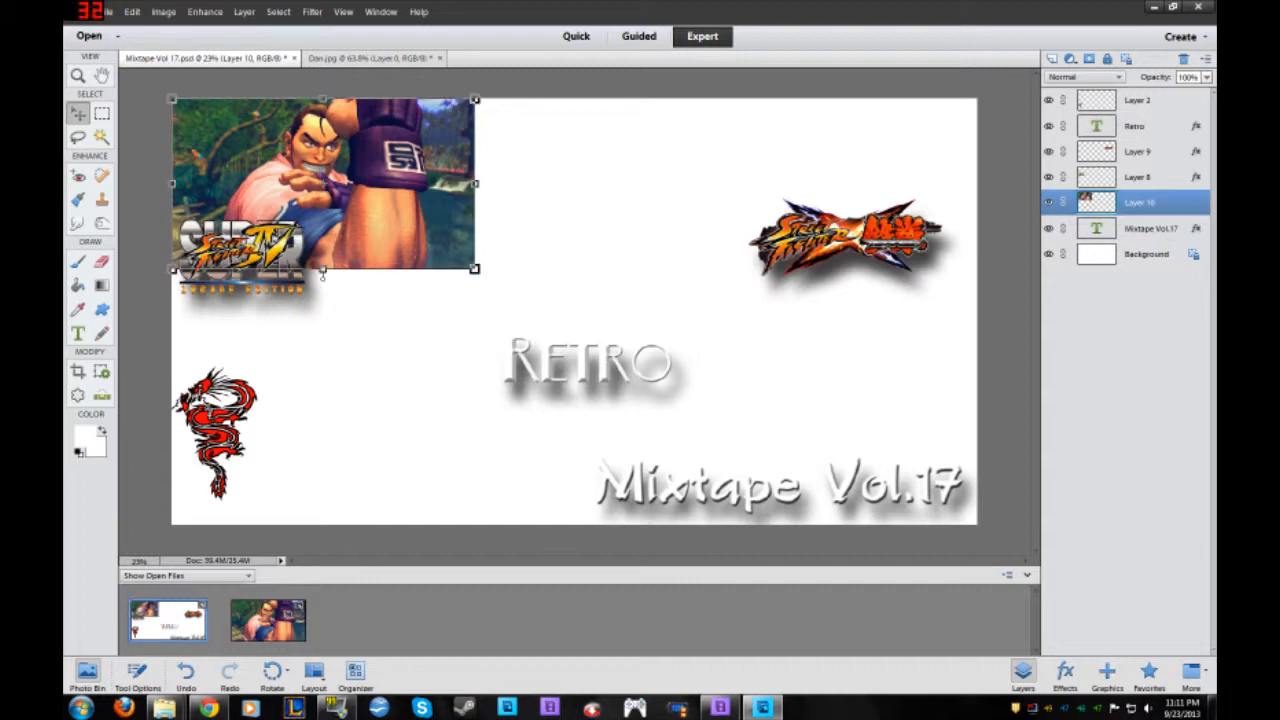
pyautogui.moveTo(322, 275); pyautogui.dragTo(578, 553)
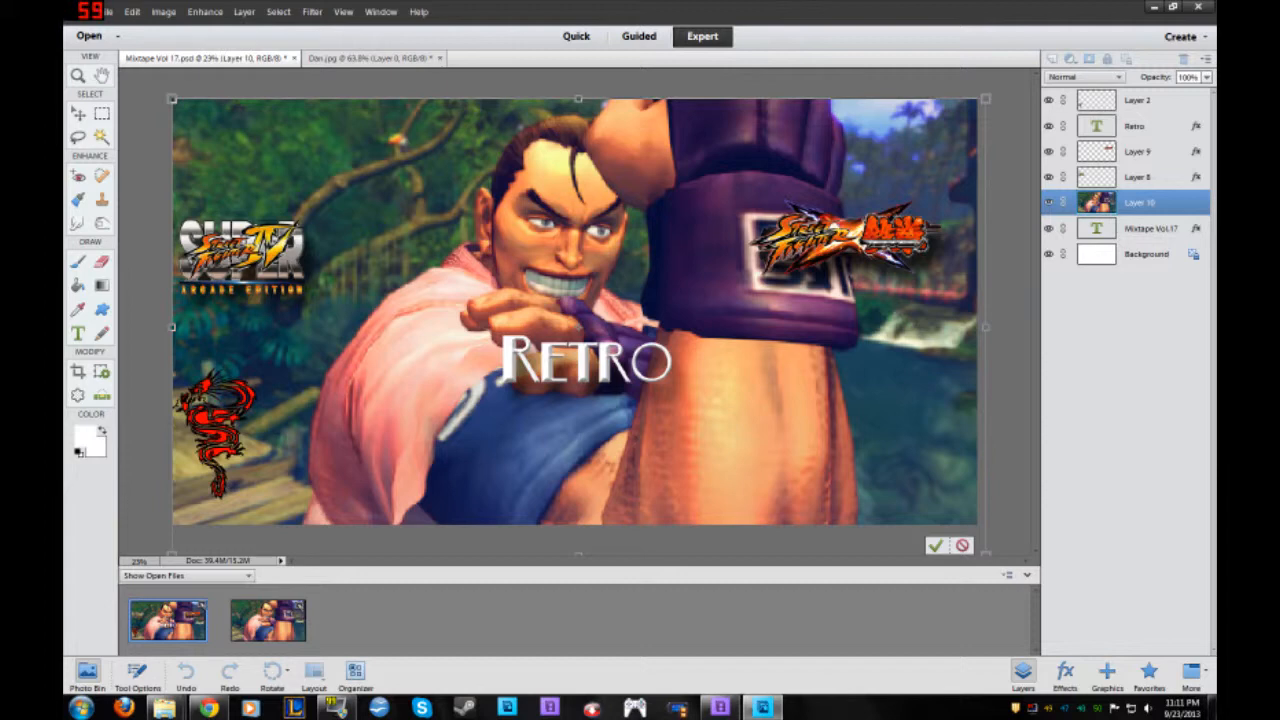
pyautogui.click(935, 545)
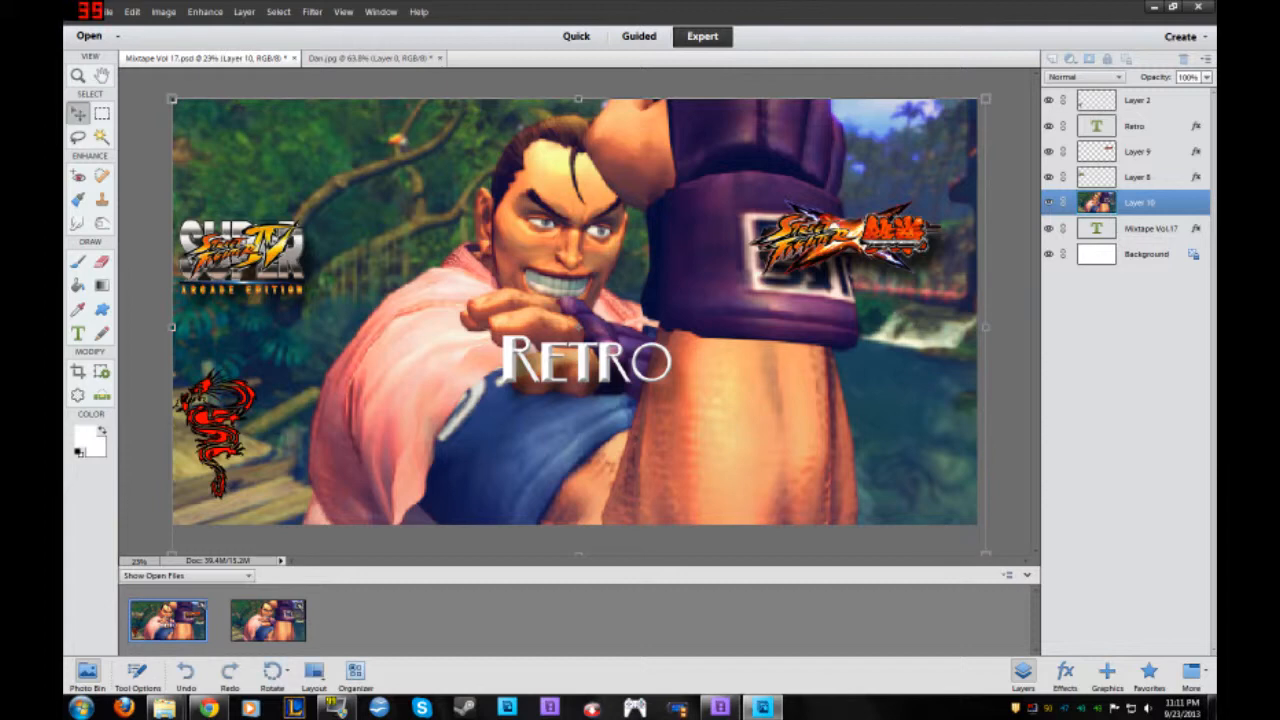
pyautogui.moveTo(576, 350); pyautogui.dragTo(576, 327)
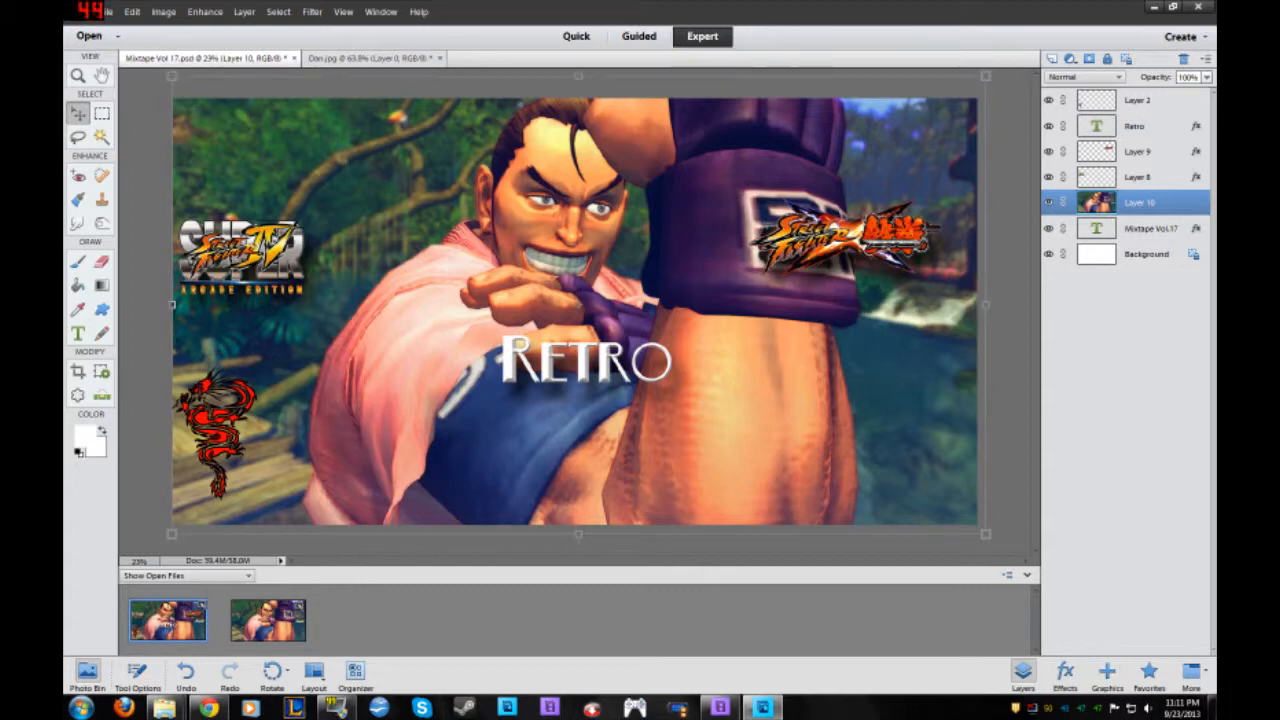
# Move the Mixtape Vol.17 text layer above the Dan picture, Layer 10
pyautogui.click(1150, 229)
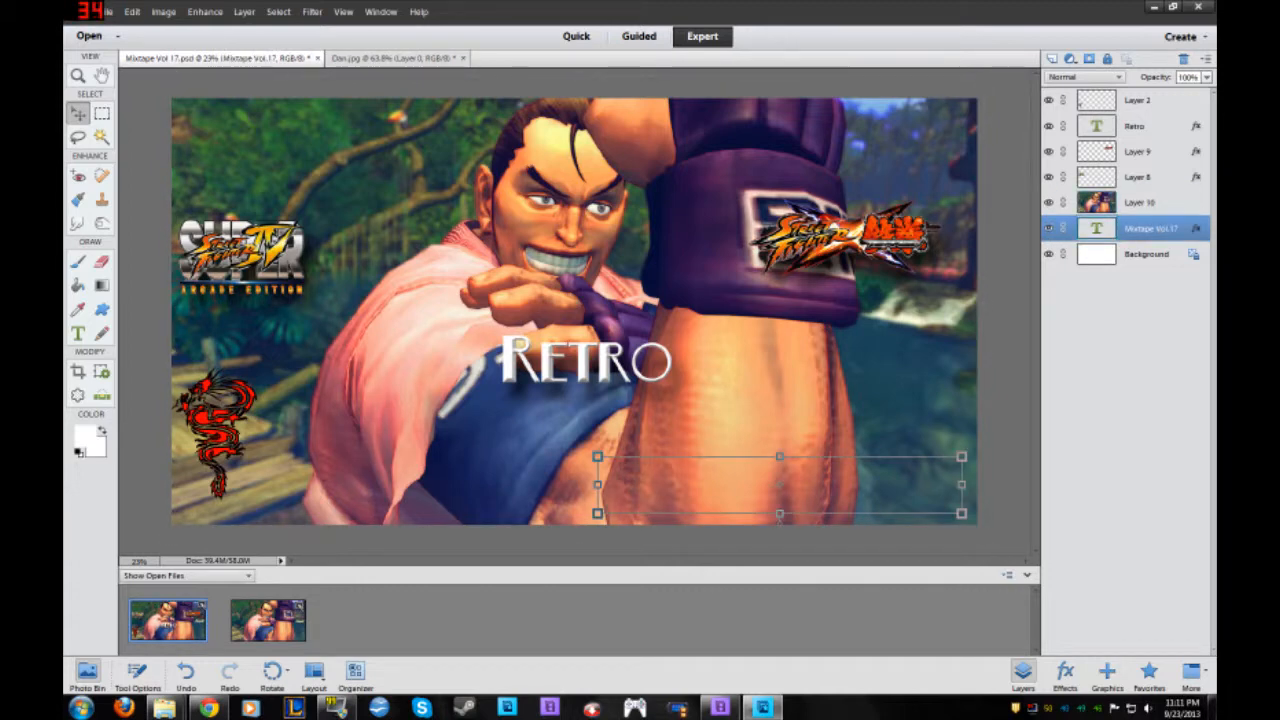
pyautogui.moveTo(1150, 229); pyautogui.dragTo(1150, 195)
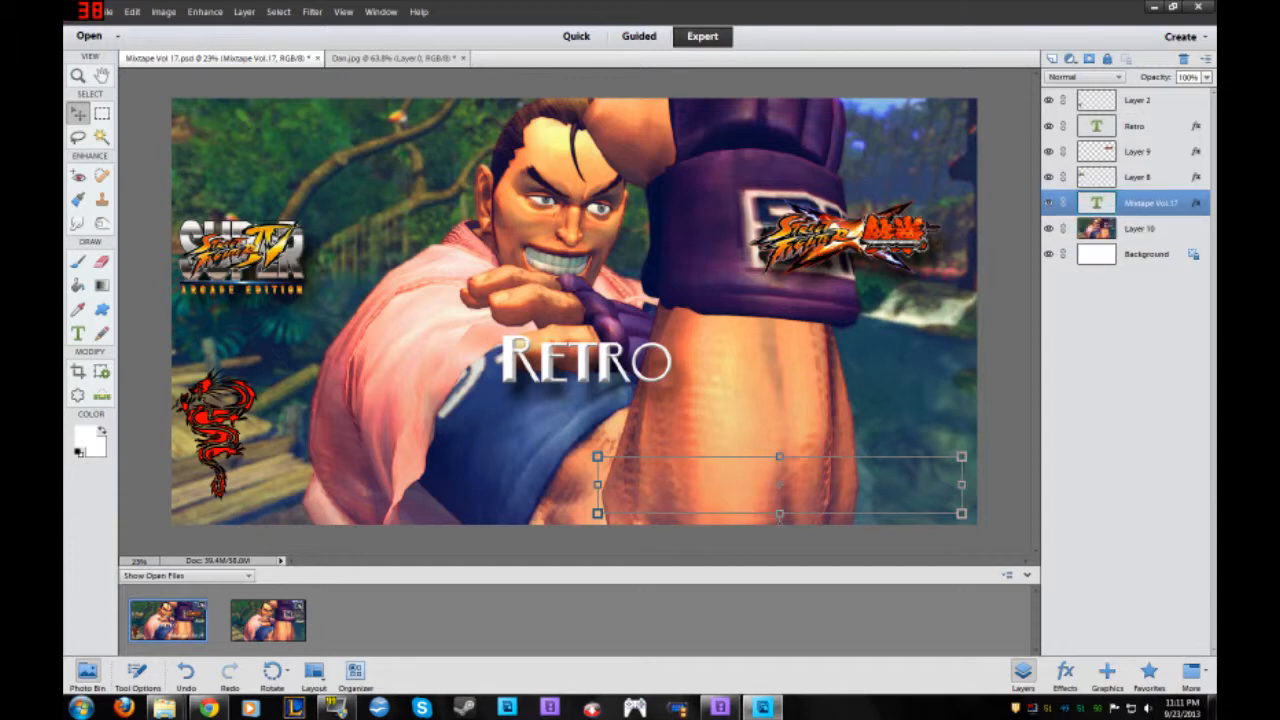
pyautogui.click(1146, 254)
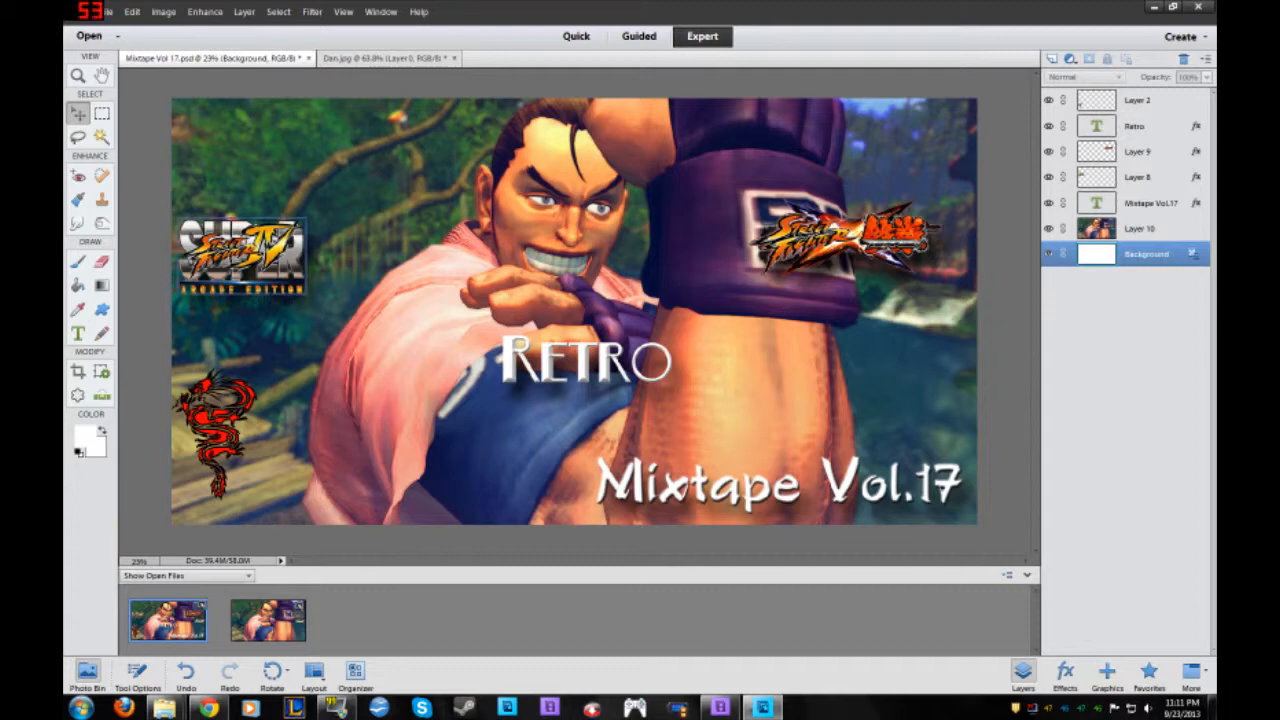
# Rearrange the cover: stack both Street Fighter logos at the upper left, with Retro below them, and shift the Mixtape Vol.17 title left
pyautogui.moveTo(241, 255); pyautogui.dragTo(256, 190)
pyautogui.moveTo(845, 235); pyautogui.dragTo(350, 280)
pyautogui.moveTo(585, 362); pyautogui.dragTo(468, 368)
pyautogui.moveTo(342, 288); pyautogui.dragTo(352, 276)
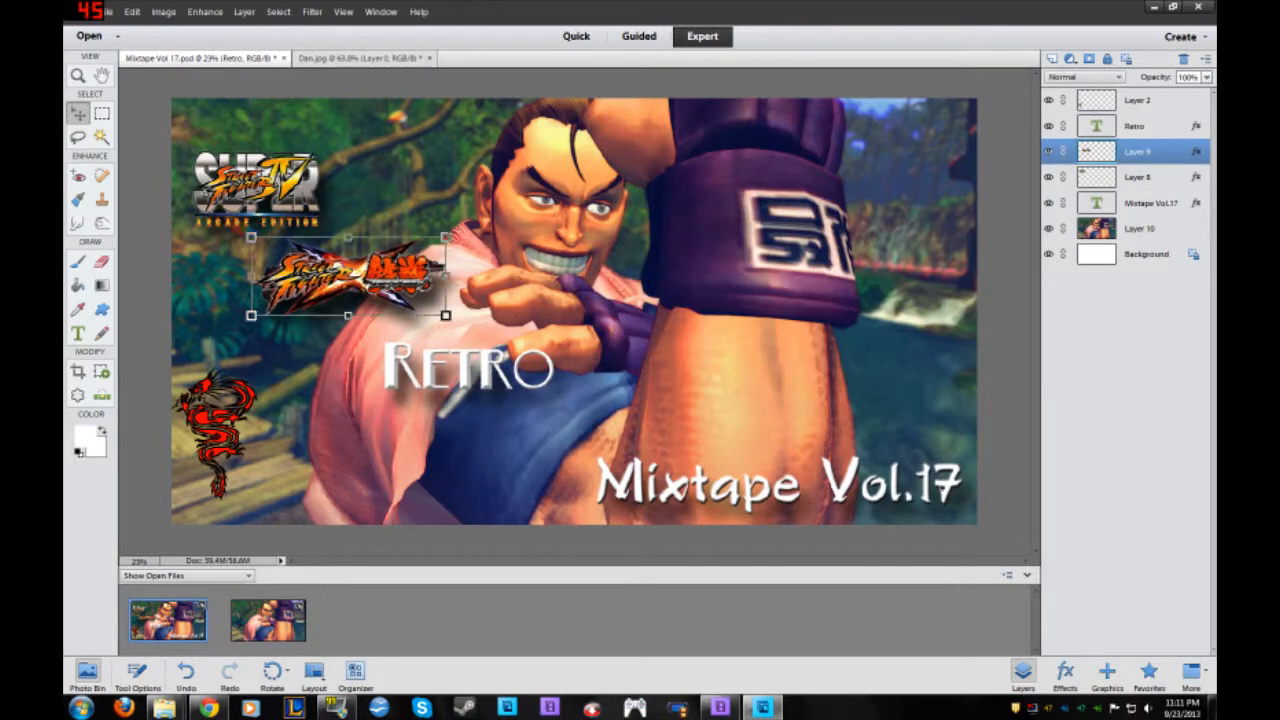
pyautogui.click(256, 190)
pyautogui.moveTo(256, 190); pyautogui.dragTo(250, 189)
pyautogui.click(780, 485)
pyautogui.moveTo(780, 485); pyautogui.dragTo(692, 473)
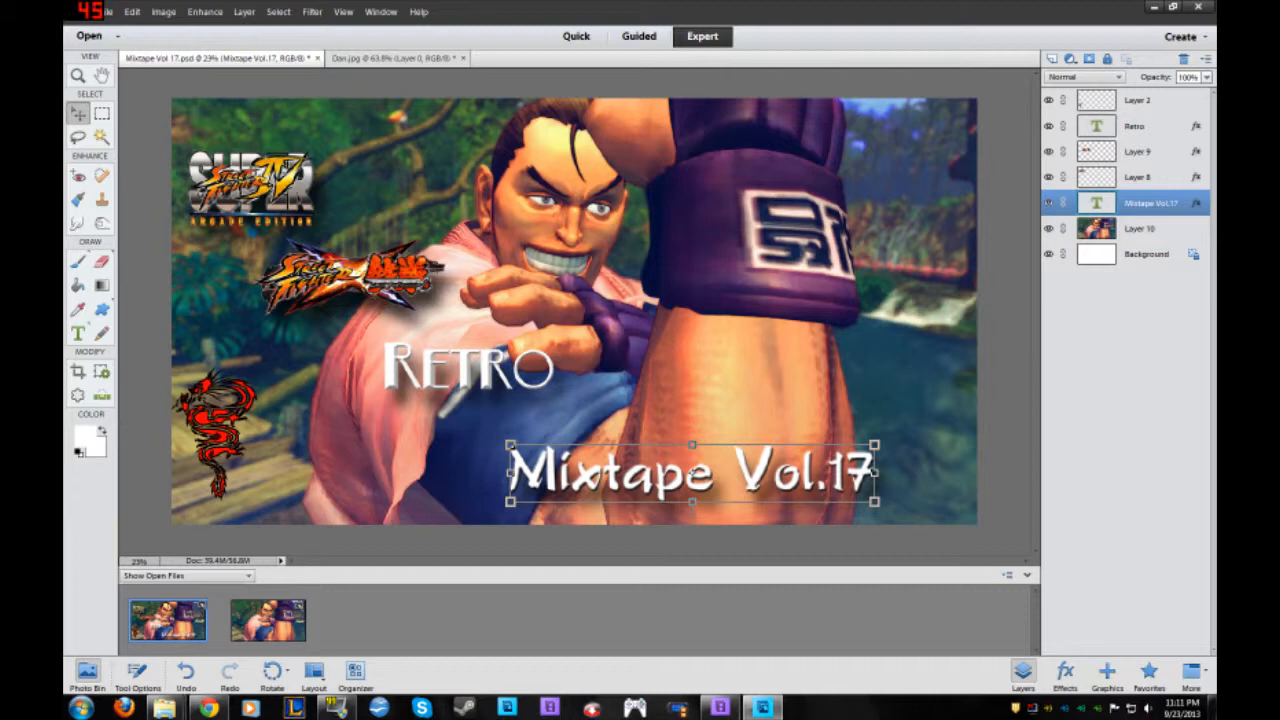
# Change the title text to Mixtape Vol.17.5
pyautogui.press('t')
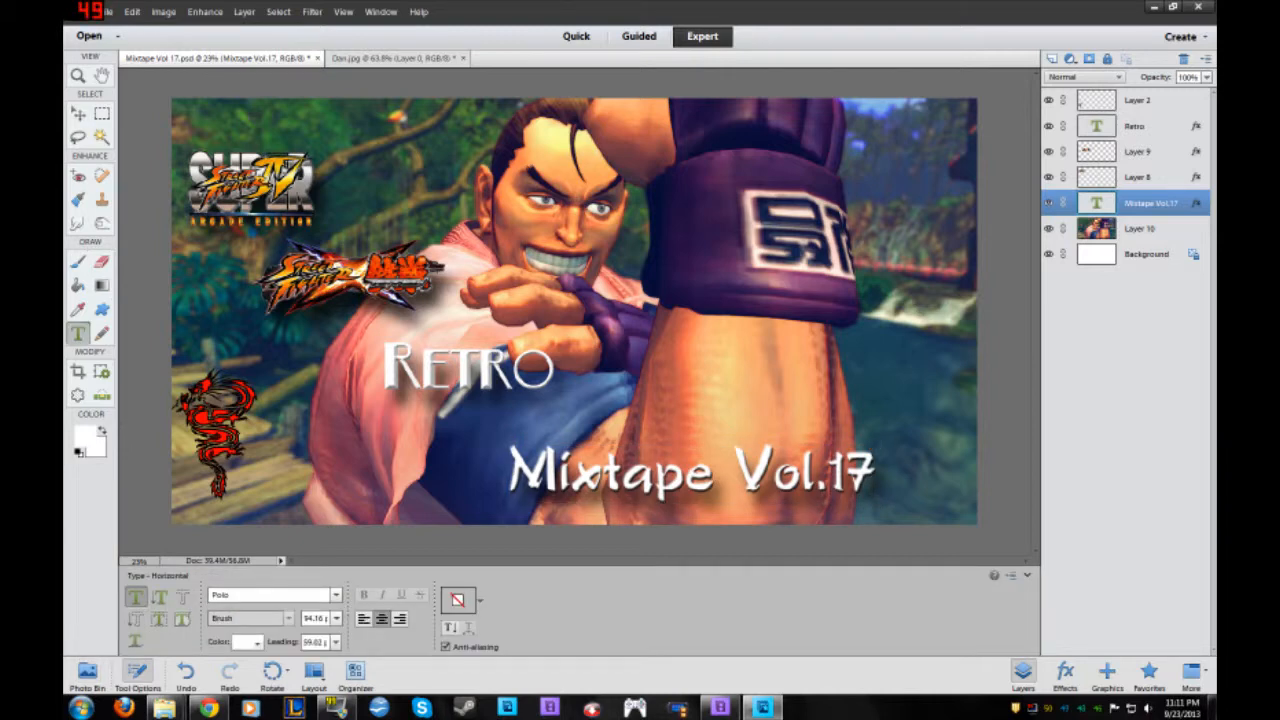
pyautogui.click(874, 470)
pyautogui.write('.')
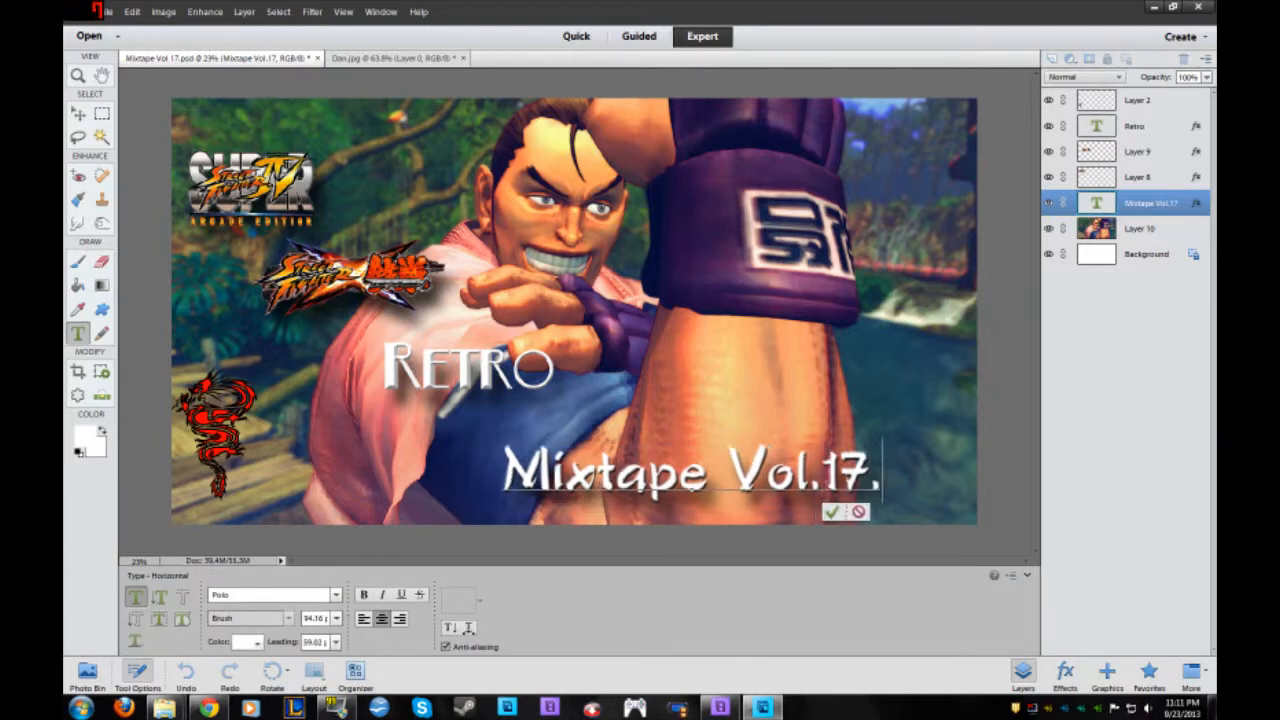
pyautogui.write('5')
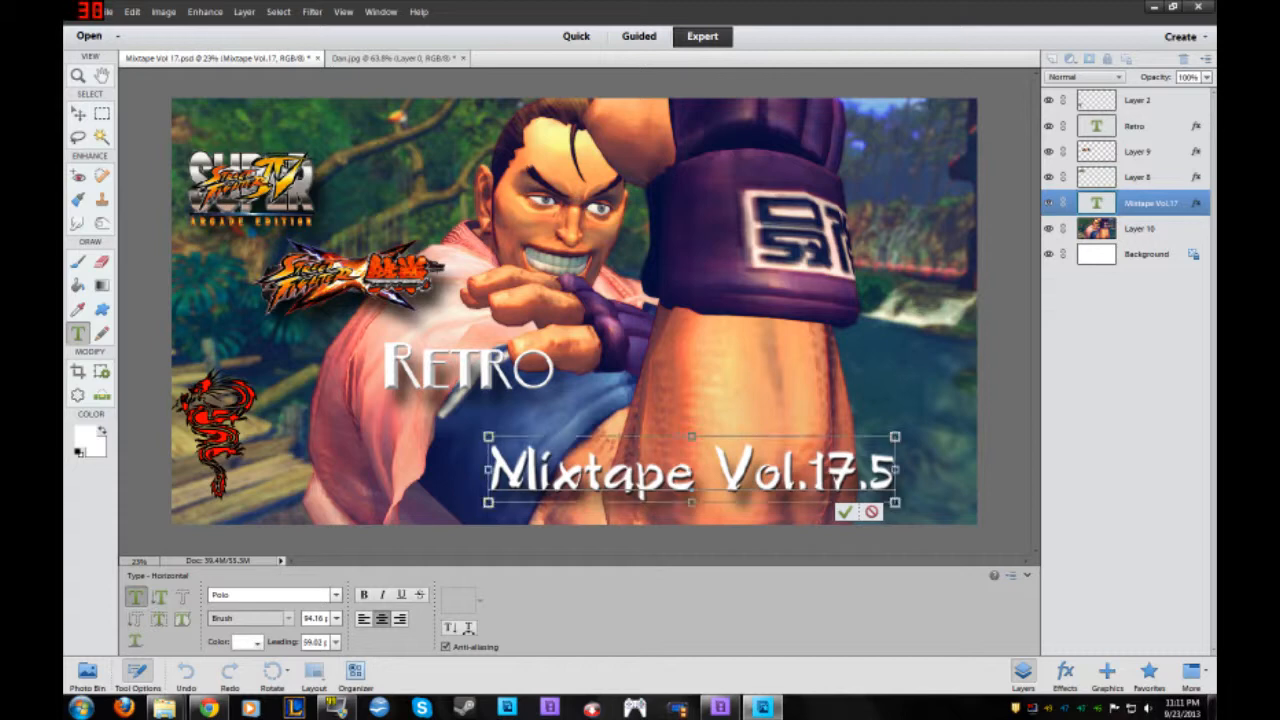
# Try the Microsoft New Tai Lue and Franklin Gothic Medium fonts on the whole title
pyautogui.hotkey('ctrl', 'a')
pyautogui.click(336, 594)
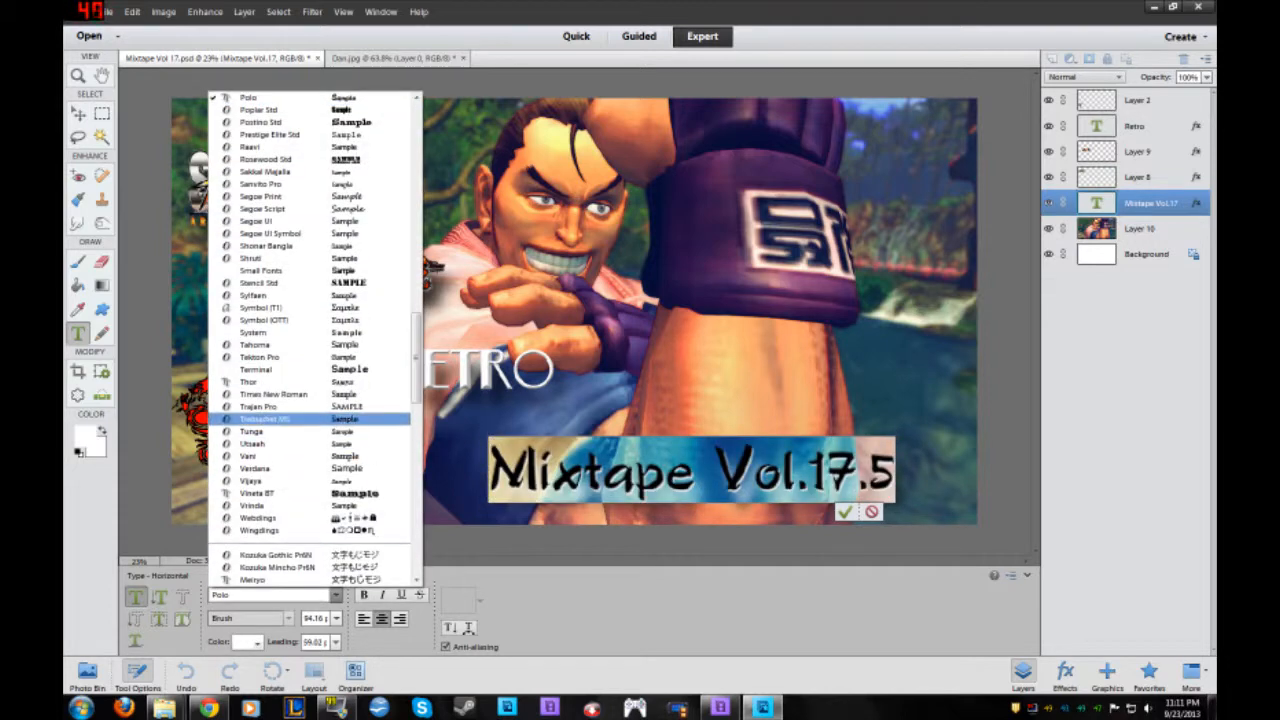
pyautogui.scroll(1, 315, 300)
pyautogui.scroll(5, 315, 330)
pyautogui.press('Up')
pyautogui.press('Up')
pyautogui.press('Up')
pyautogui.press('Up')
pyautogui.press('Up')
pyautogui.press('Up')
pyautogui.press('Up')
pyautogui.press('Up')
pyautogui.press('Up')
pyautogui.press('Up')
pyautogui.press('Up')
pyautogui.press('Up')
pyautogui.press('Up')
pyautogui.press('Up')
pyautogui.press('Up')
pyautogui.press('Up')
pyautogui.press('Up')
pyautogui.press('Up')
pyautogui.press('Up')
pyautogui.press('Up')
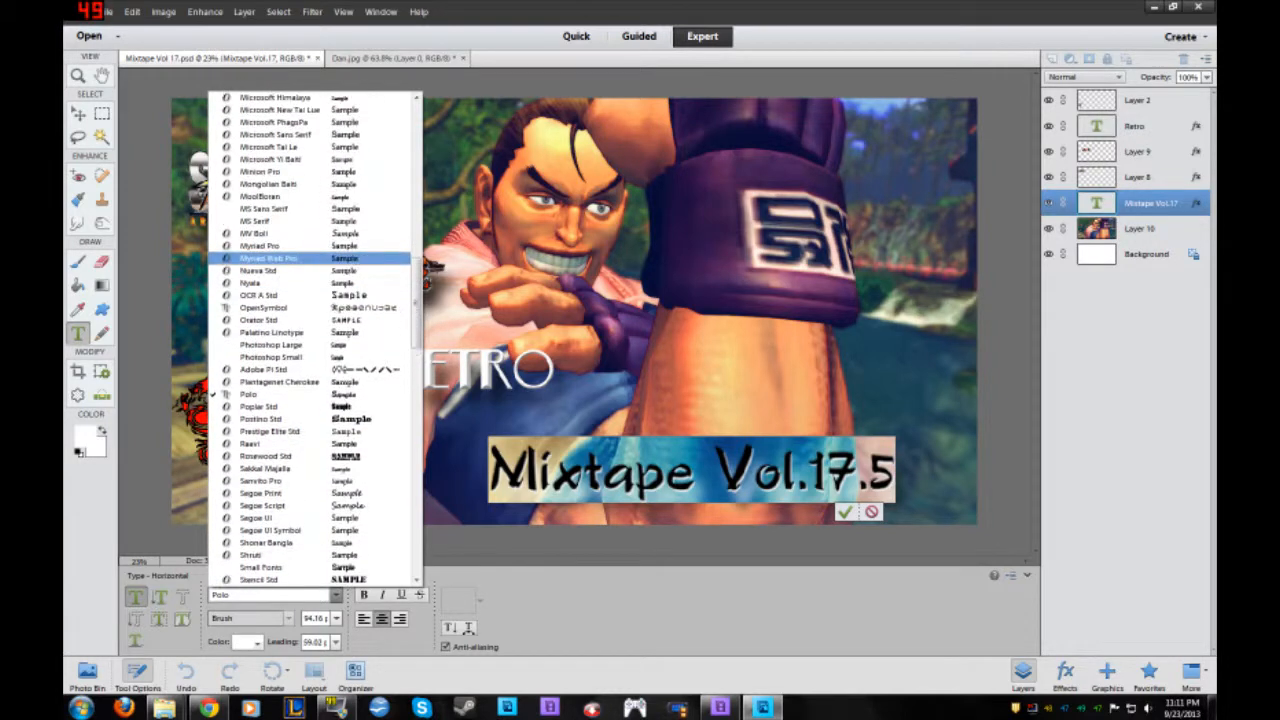
pyautogui.press('Up')
pyautogui.press('Up')
pyautogui.press('Up')
pyautogui.press('Up')
pyautogui.press('Up')
pyautogui.press('Return')
pyautogui.hotkey('alt', 'Down')
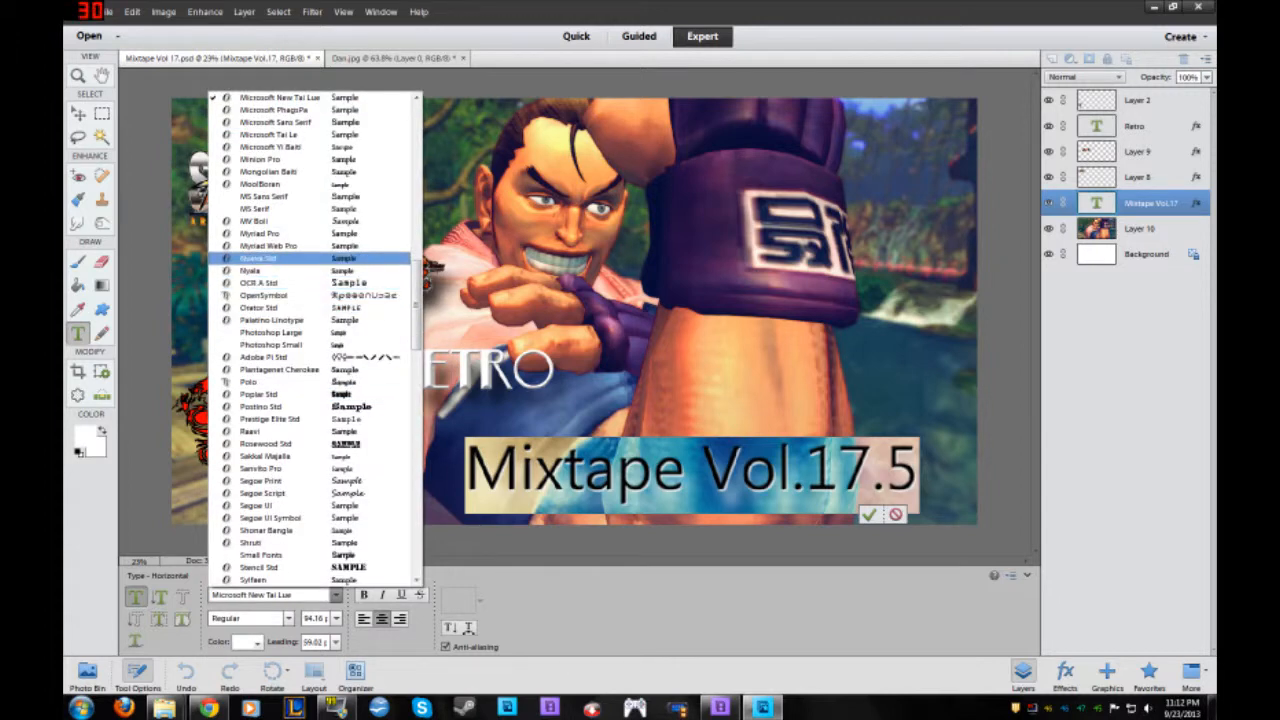
pyautogui.scroll(13, 310, 258)
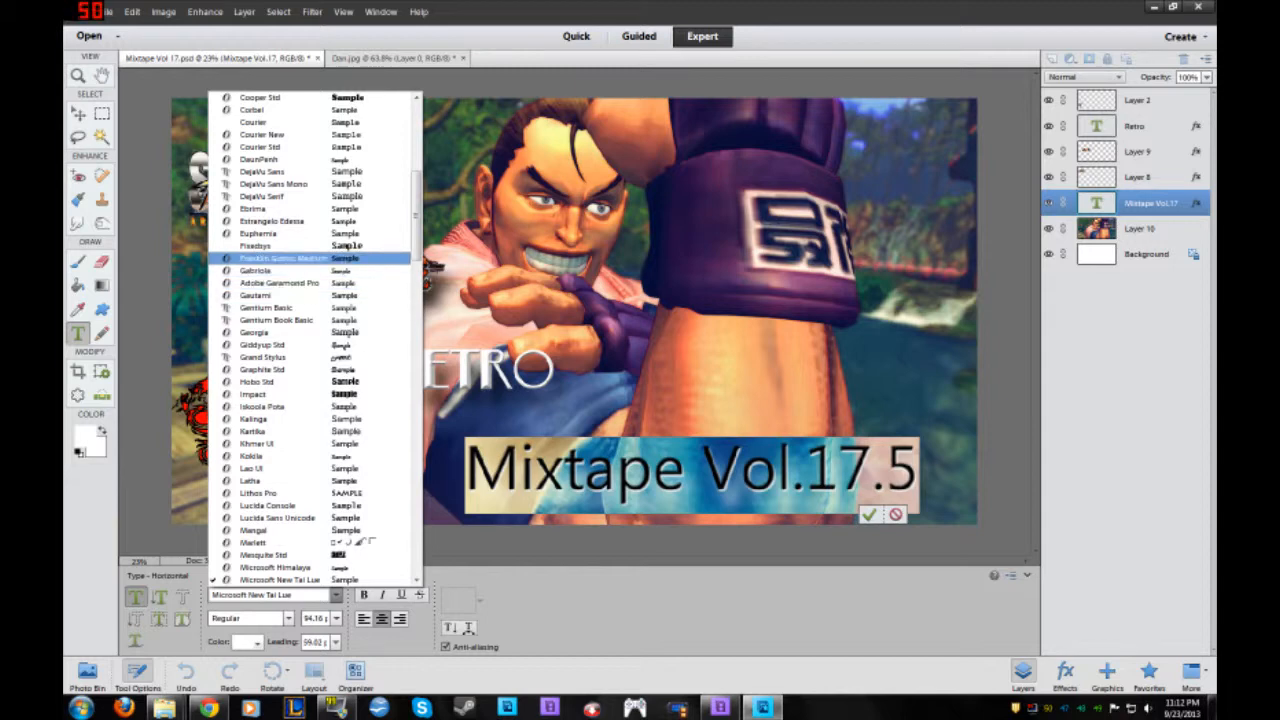
pyautogui.click(283, 258)
# Set the title's font to Graphite Std
pyautogui.click(255, 595)
pyautogui.click(336, 595)
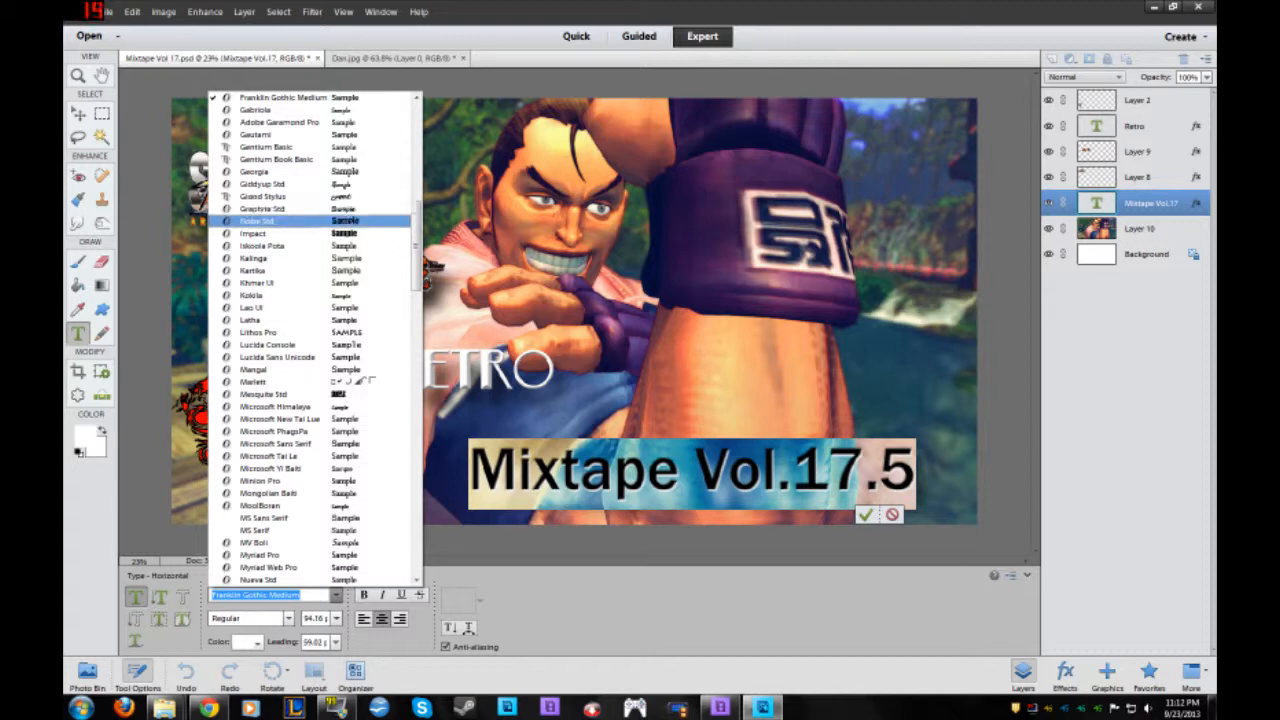
pyautogui.click(262, 208)
# Move the title into the cover's lower-right corner and shift the red dragon logo slightly right and down
pyautogui.click(78, 114)
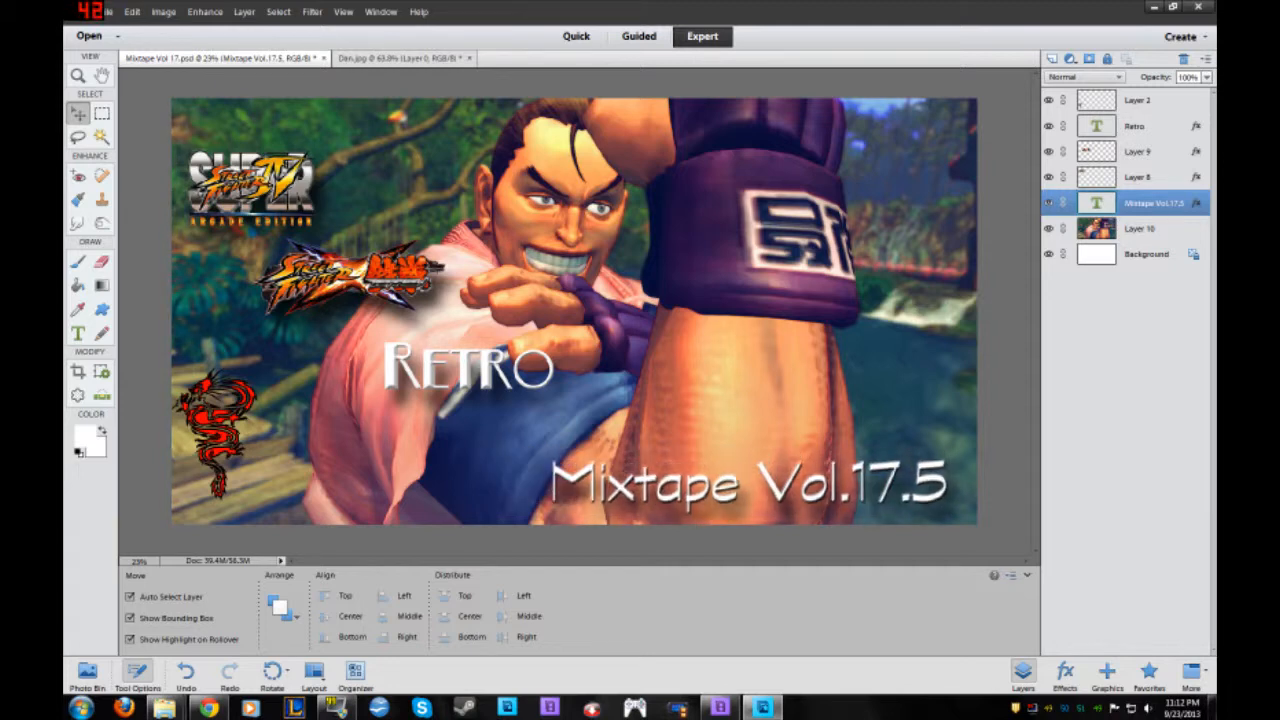
pyautogui.click(1140, 228)
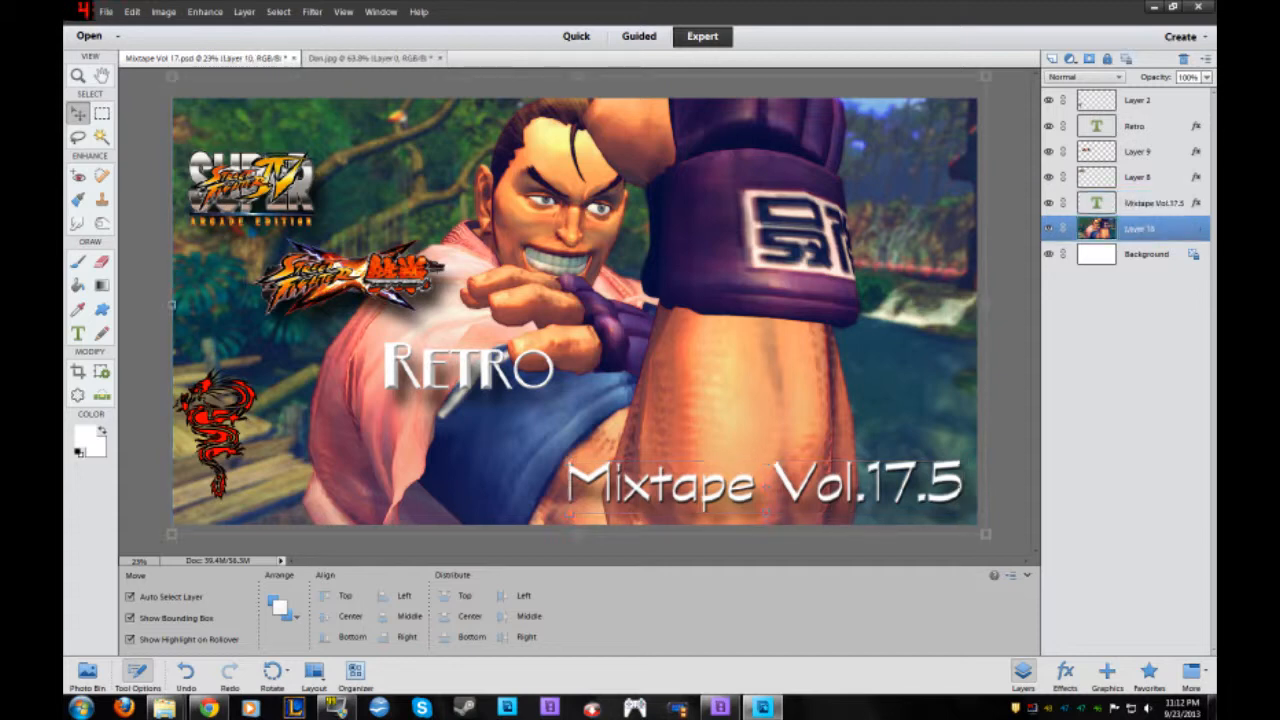
pyautogui.moveTo(220, 432); pyautogui.dragTo(232, 443)
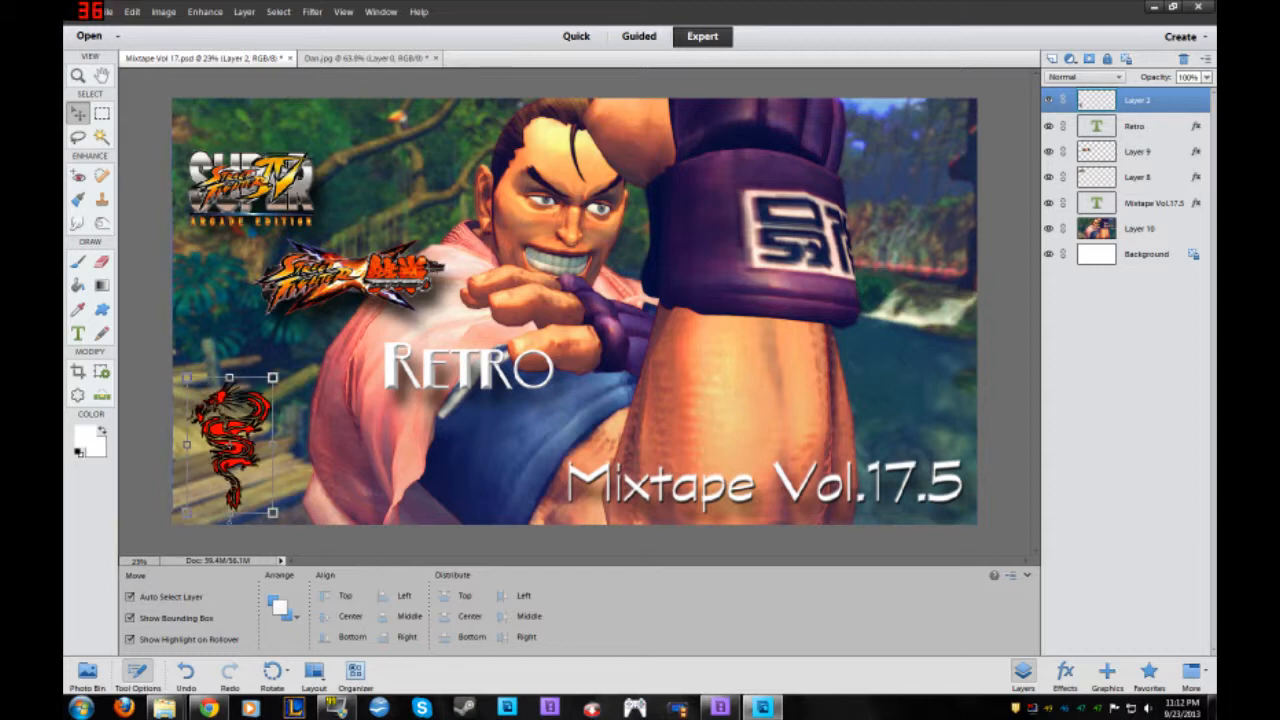
pyautogui.click(1146, 254)
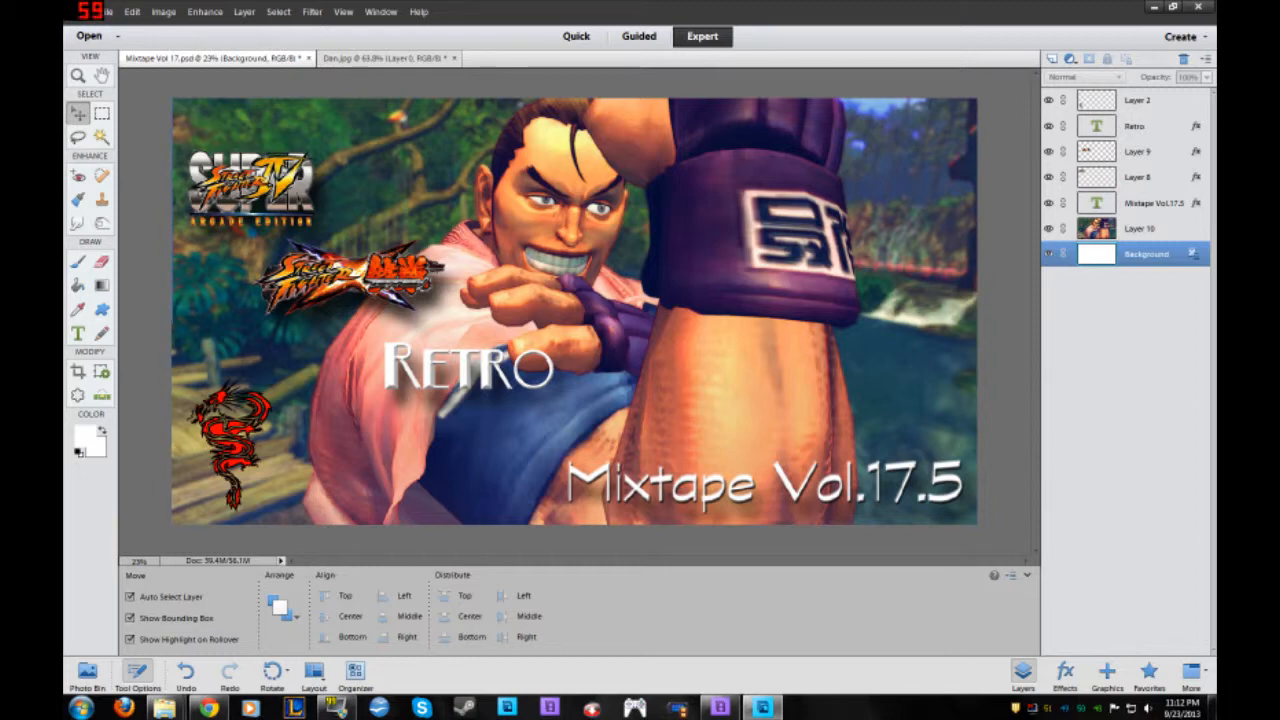
# Save the cover as a new Photoshop file named Mixtape Vol 17.5 in the Mixtapes folder
pyautogui.hotkey('alt', 'f')
pyautogui.press('Up')
pyautogui.press('Up')
pyautogui.press('Down')
pyautogui.press('Down')
pyautogui.press('Return')
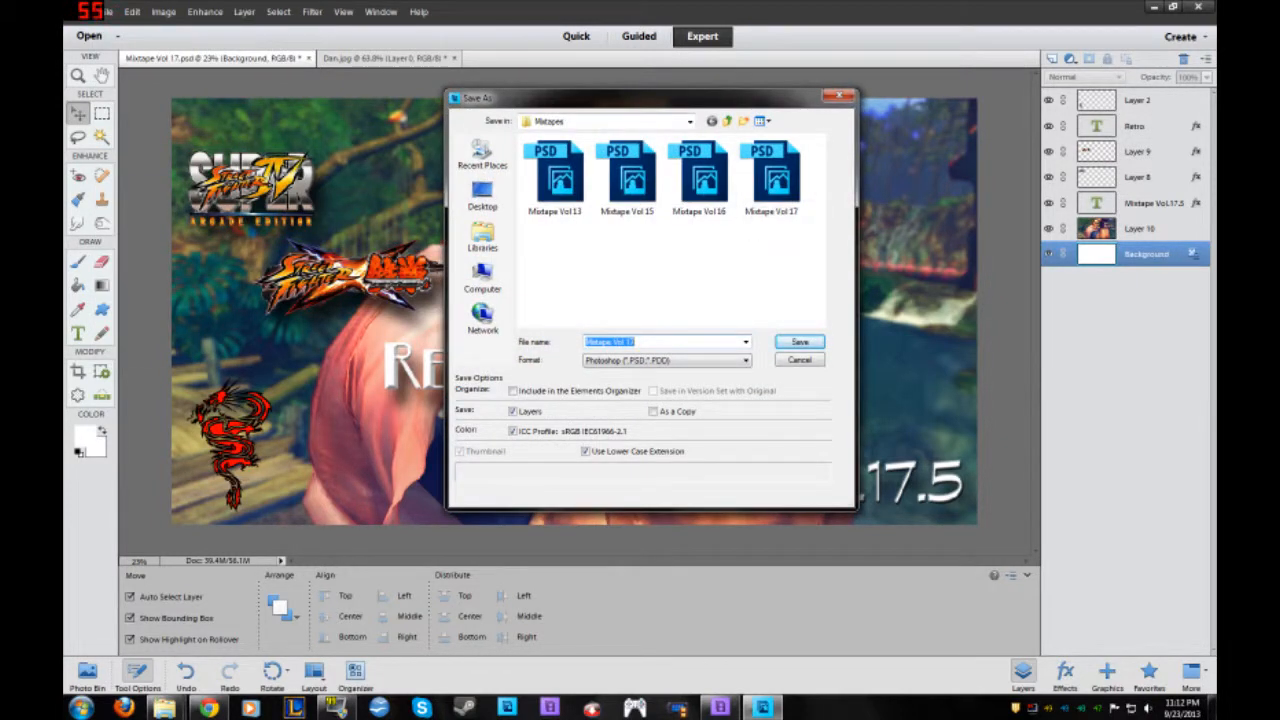
pyautogui.press('End')
pyautogui.write('.5')
pyautogui.press('Return')
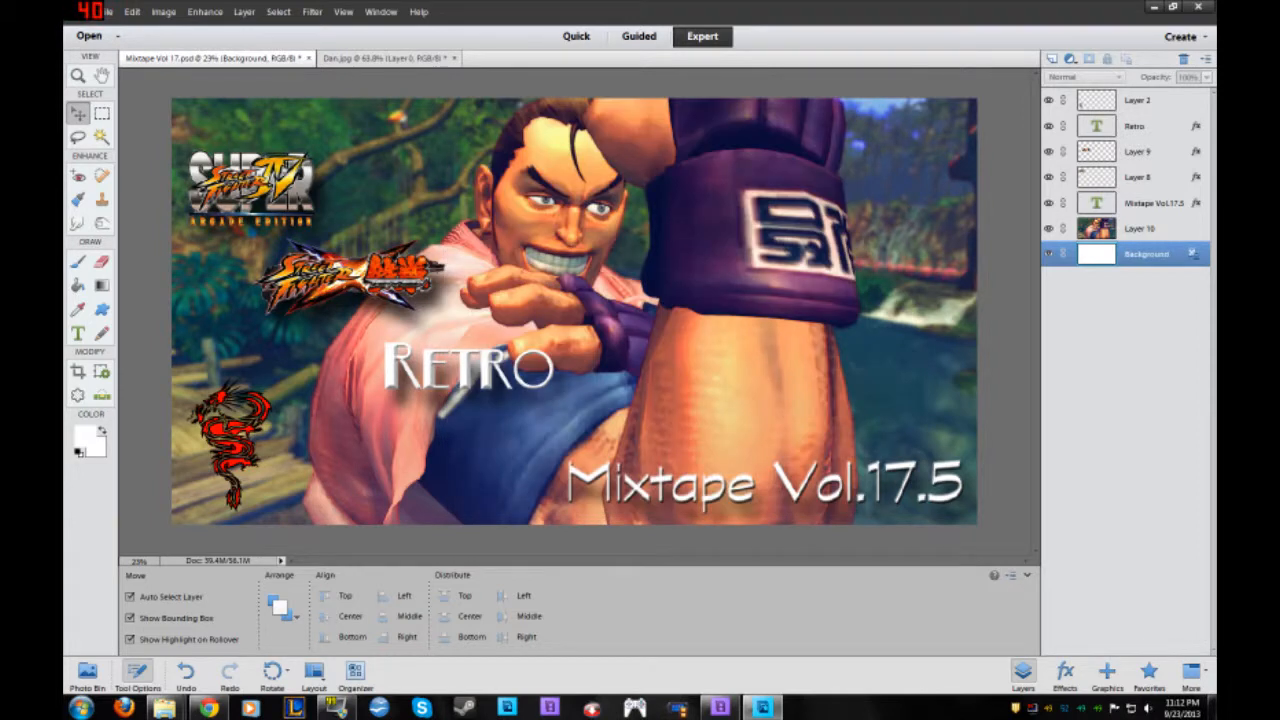
# Start saving a copy of the cover in JPEG format, but decline to replace the existing Mixtape Vol 17.jpg
pyautogui.click(105, 11)
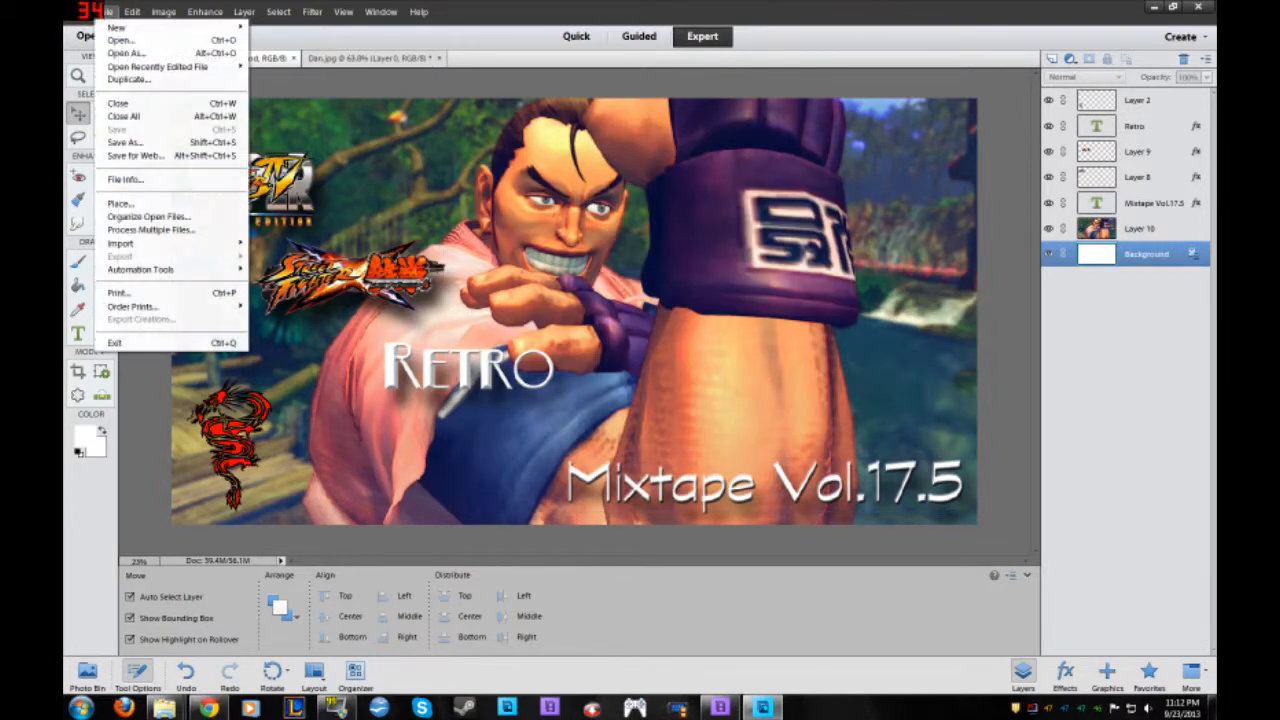
pyautogui.click(125, 142)
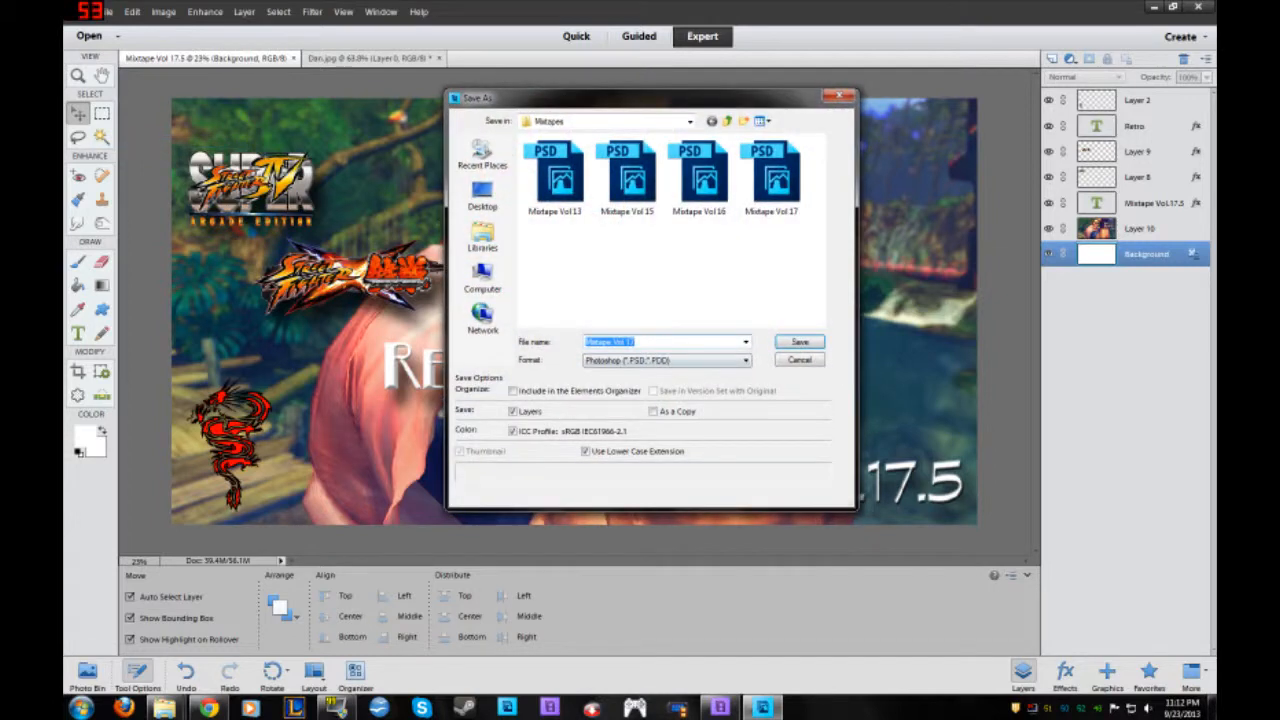
pyautogui.click(665, 360)
pyautogui.press('Down')
pyautogui.press('Down')
pyautogui.press('Return')
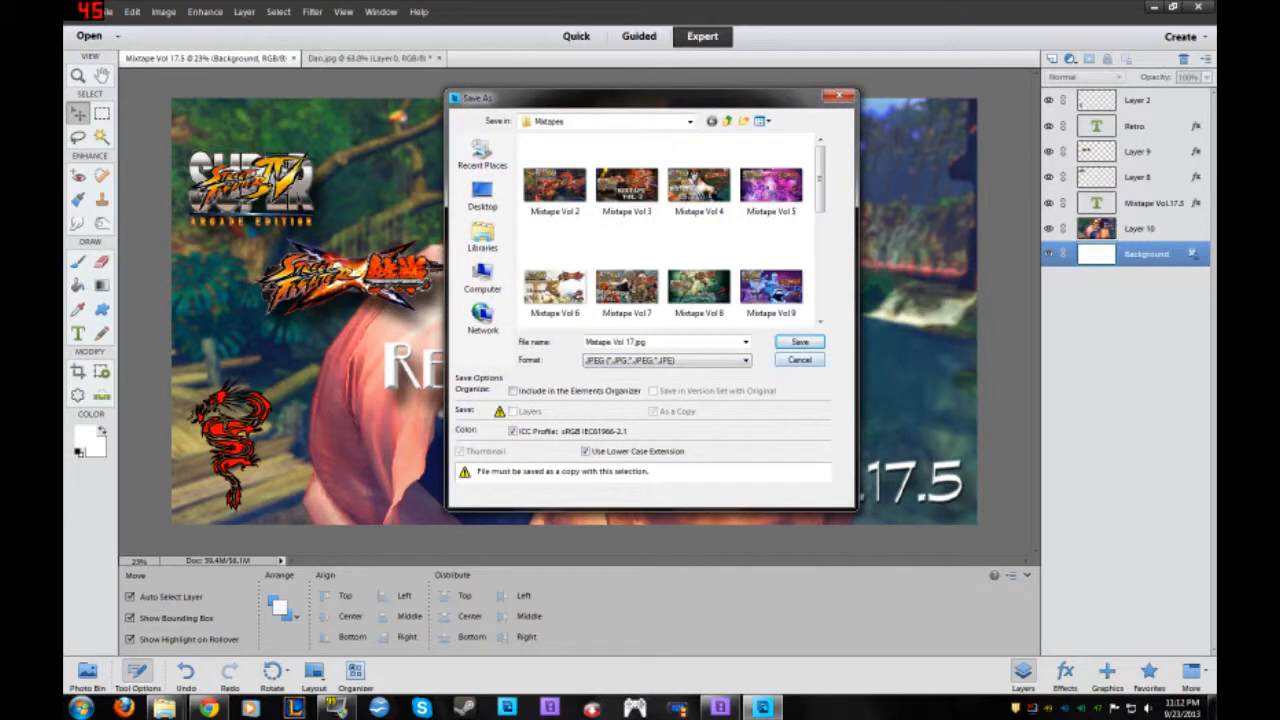
pyautogui.press('Return')
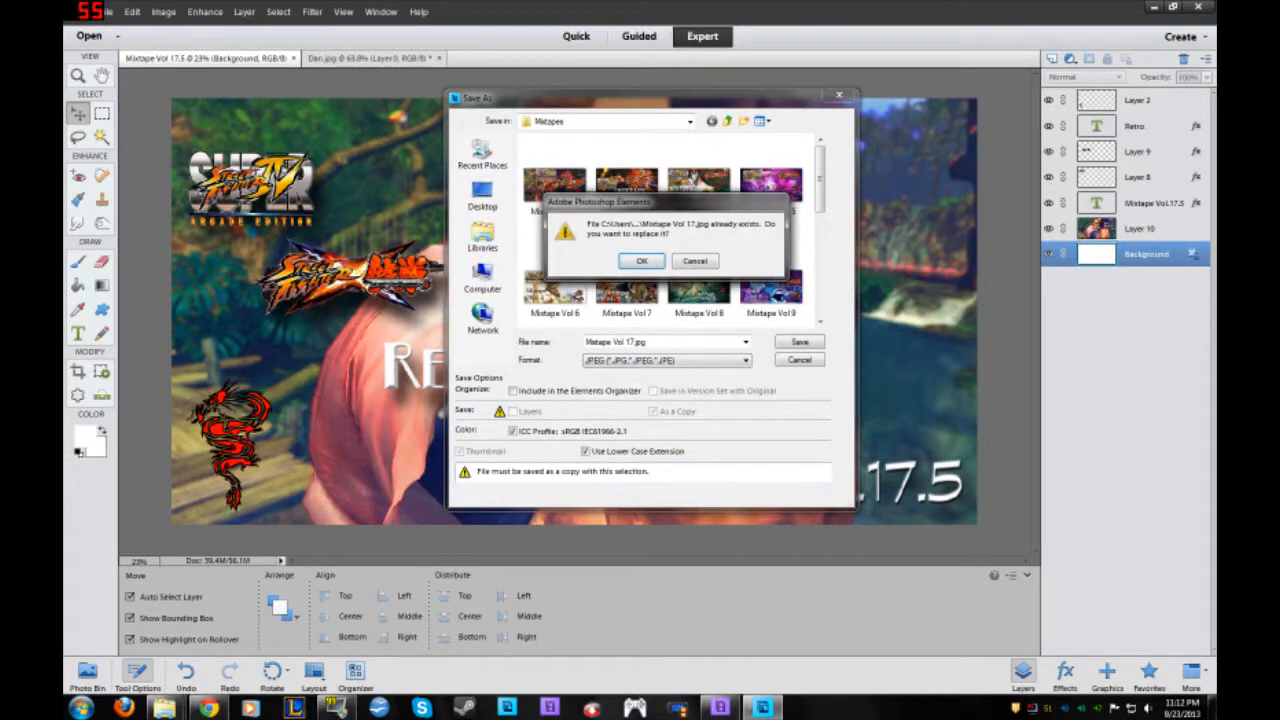
pyautogui.click(694, 260)
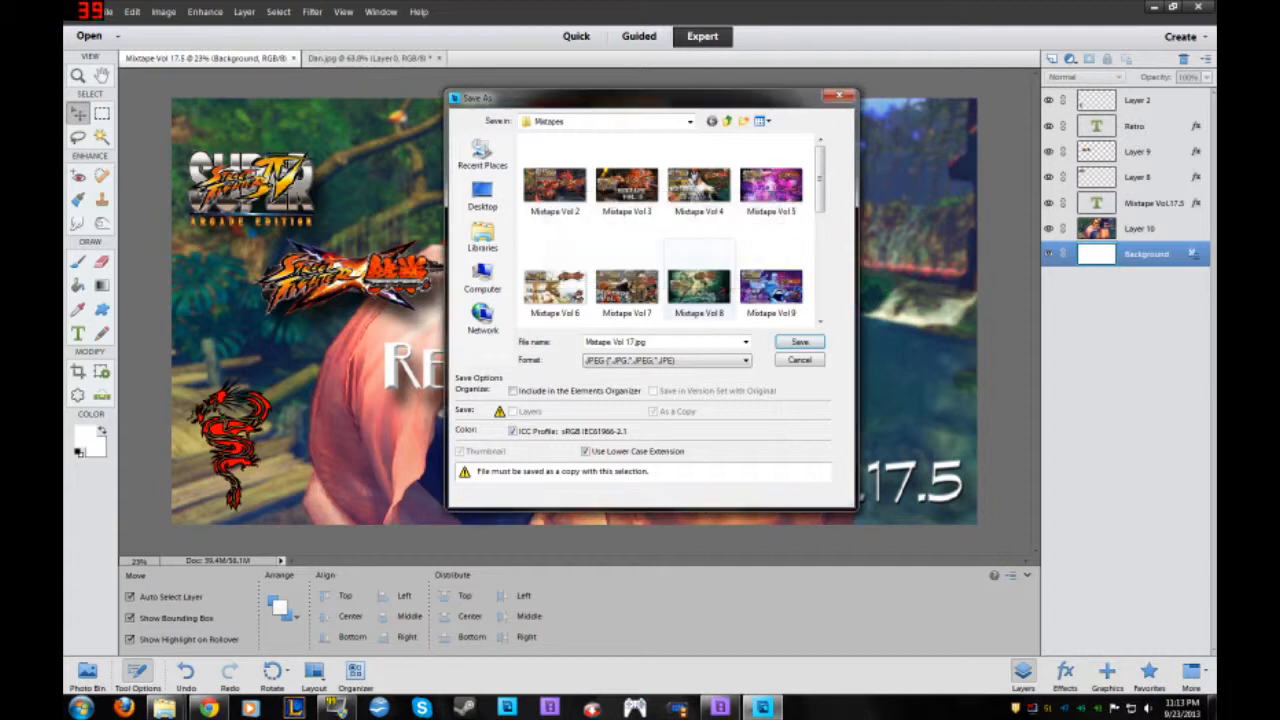
# Save the JPEG copy of the cover as Mixtape Vol 17.5.jpg in the Mixtapes folder at High quality 9
pyautogui.click(745, 341)
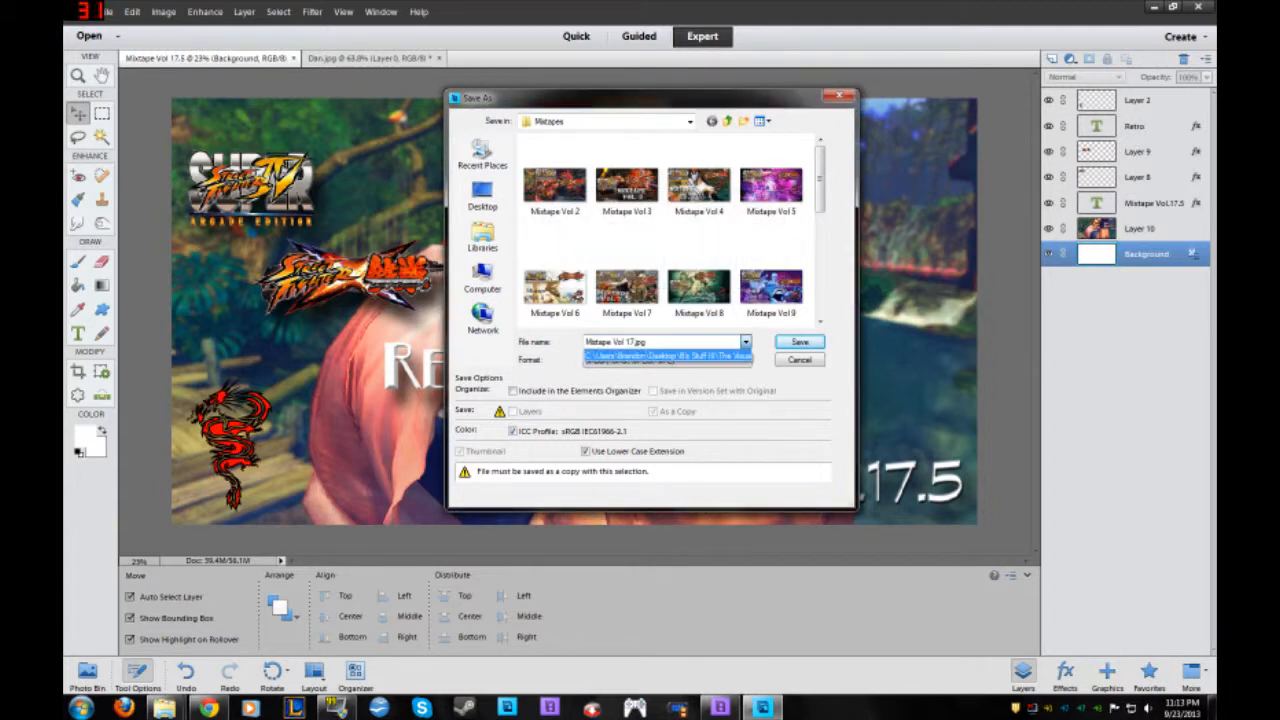
pyautogui.click(745, 341)
pyautogui.click(640, 341)
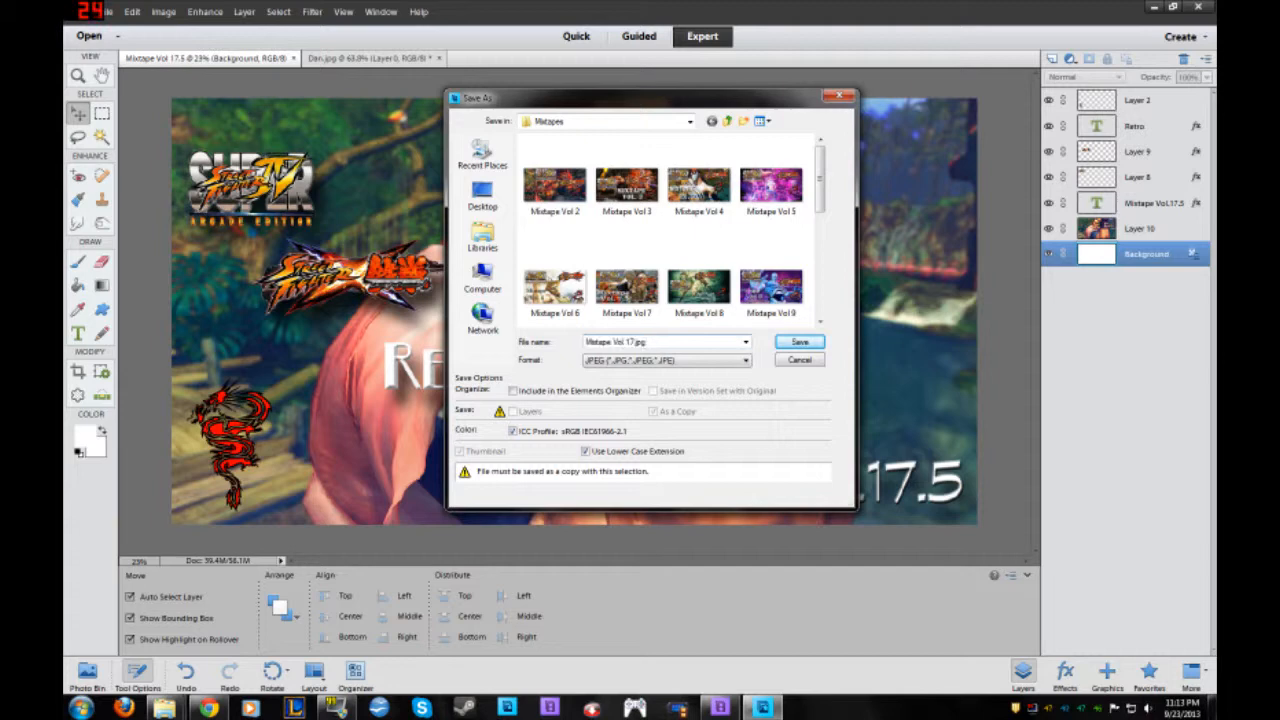
pyautogui.write('.5')
pyautogui.press('Return')
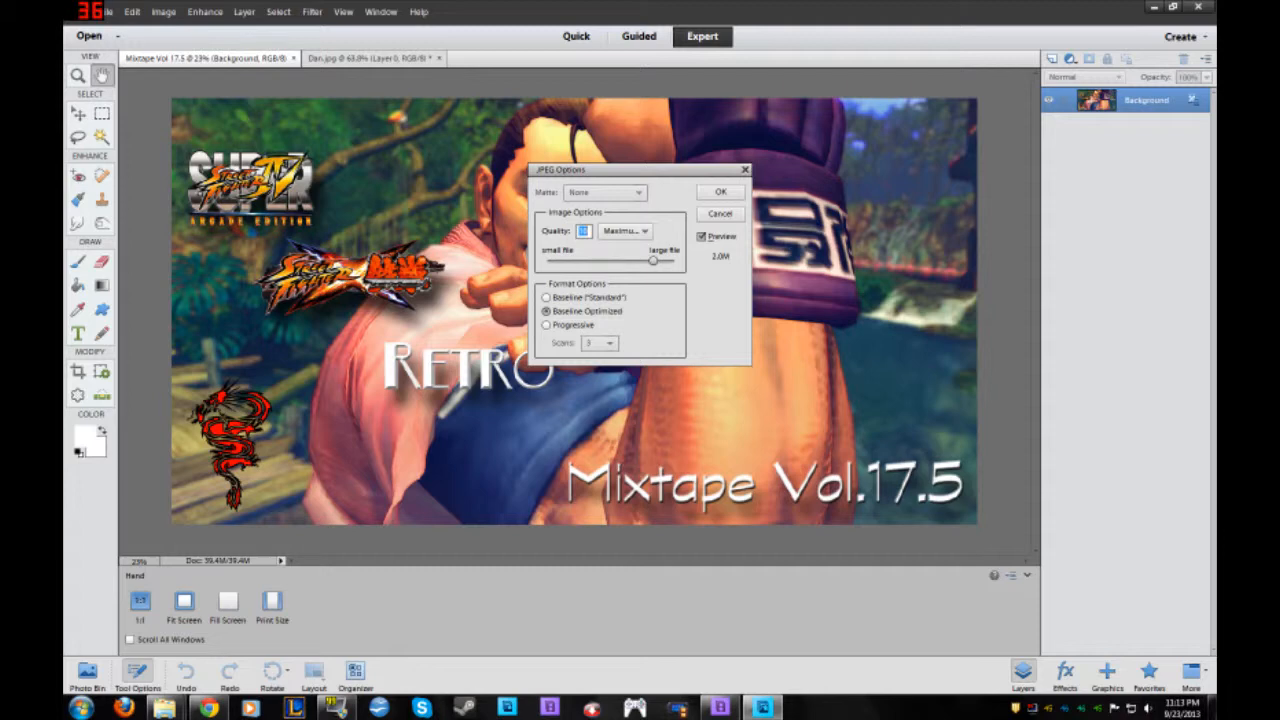
pyautogui.moveTo(652, 260); pyautogui.dragTo(643, 260)
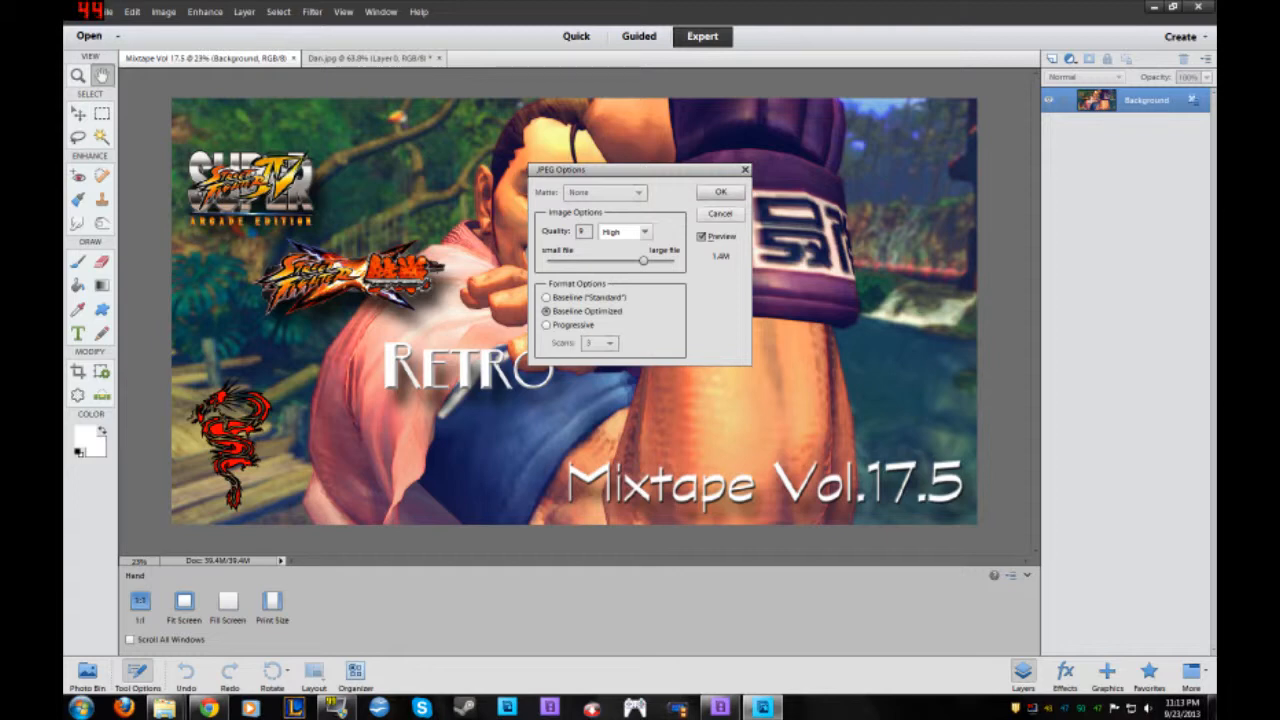
pyautogui.click(720, 192)
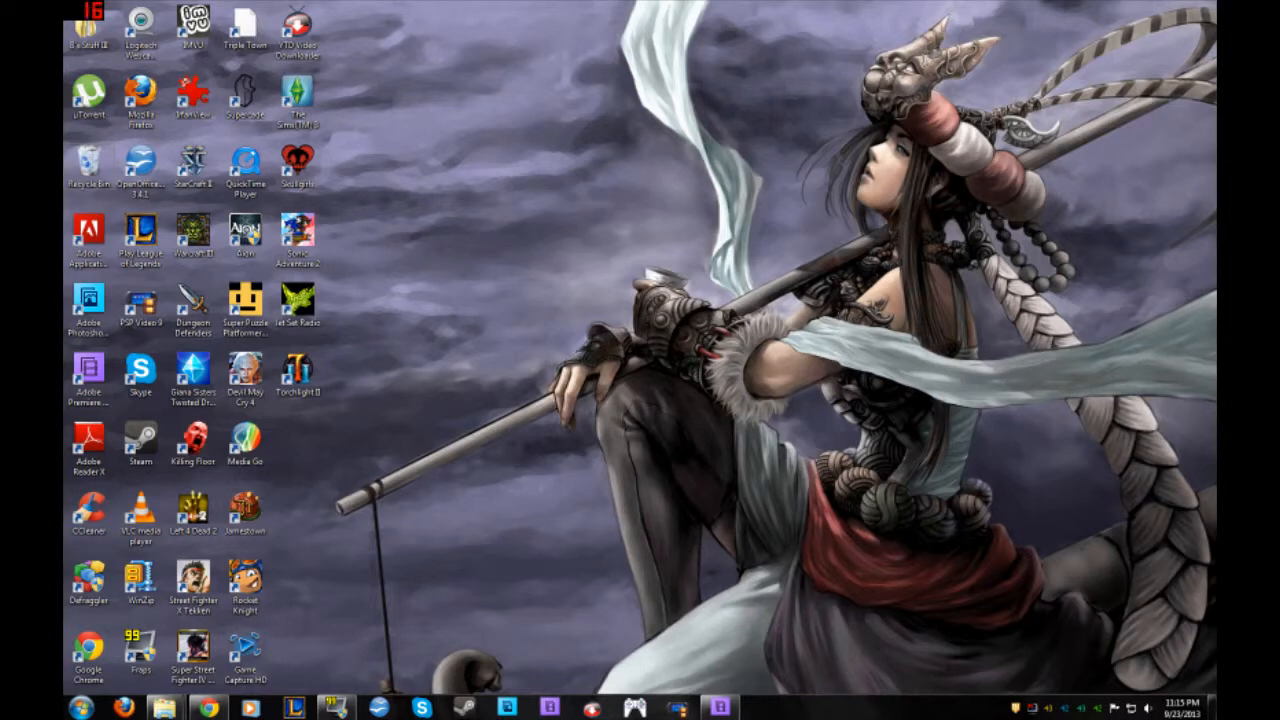
# Switch to Premiere Elements and add "bust a groove 2 - Strike" from the Mixtape Vol 17.5 folder to Audio 2, starting at the intro's end
pyautogui.click(720, 707)
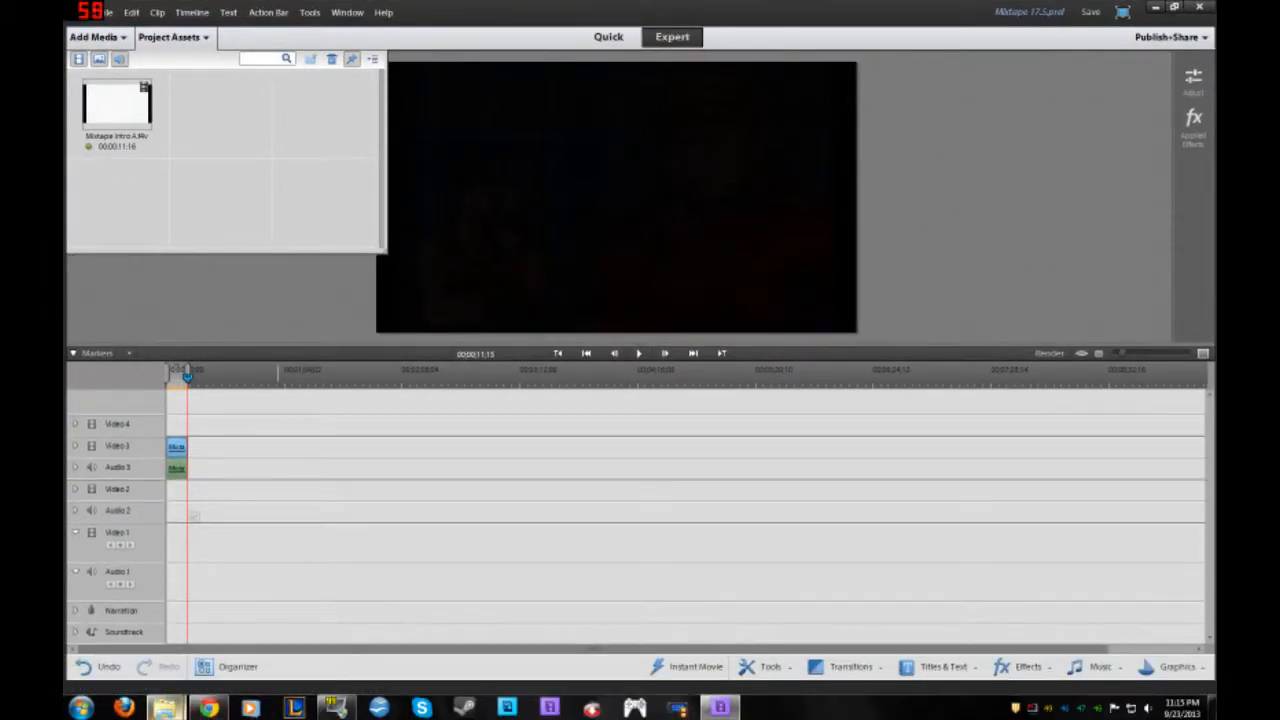
pyautogui.moveTo(165, 708)
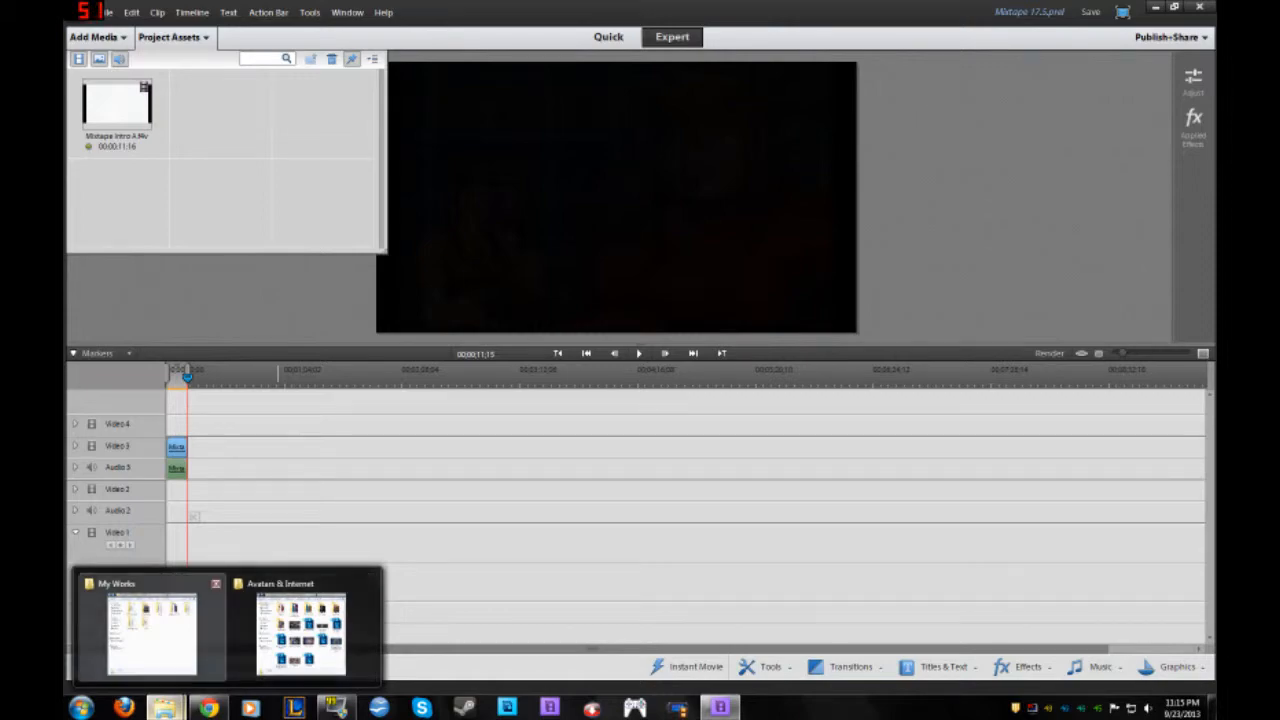
pyautogui.click(152, 632)
pyautogui.doubleClick(897, 240)
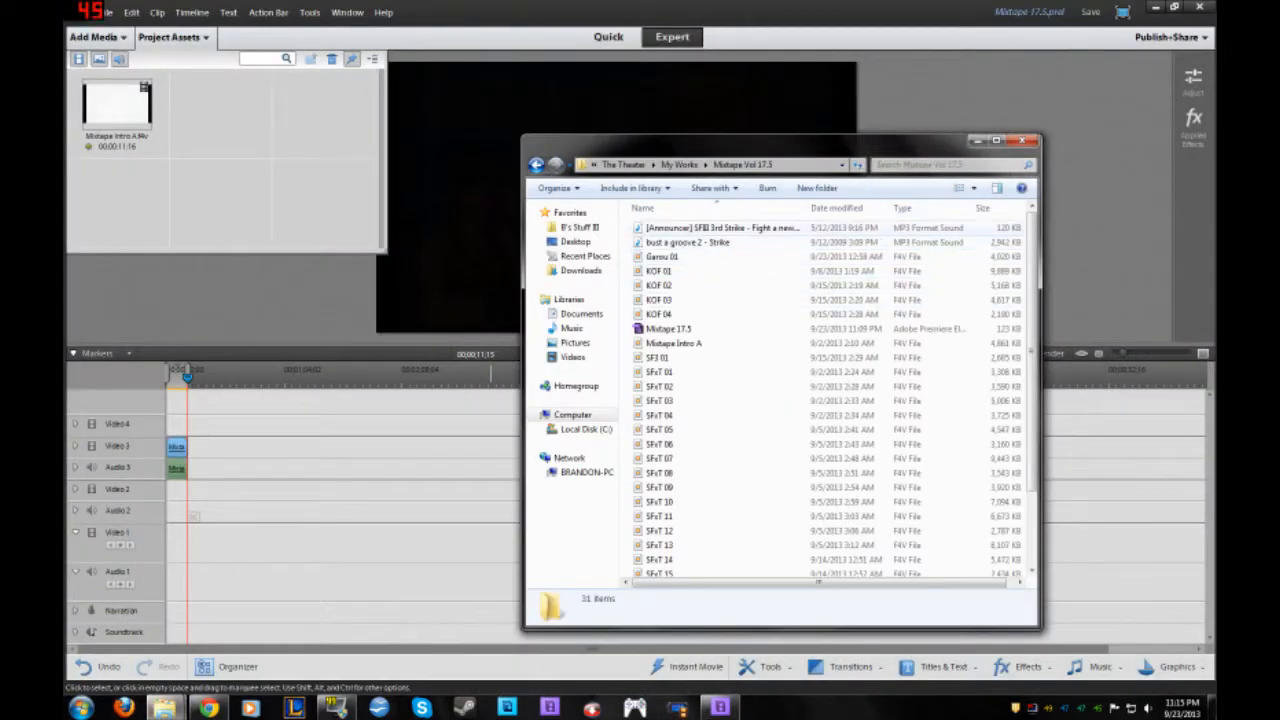
pyautogui.moveTo(688, 242); pyautogui.dragTo(194, 516)
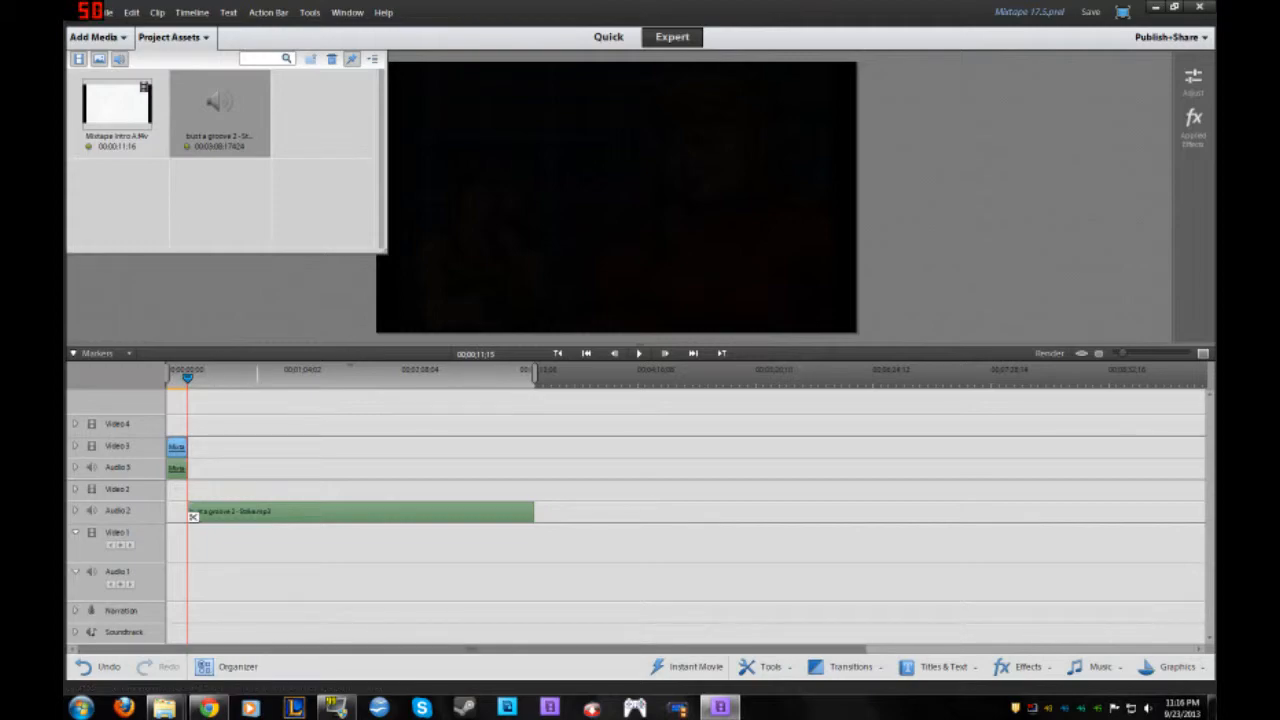
# Place the Mixtape Vol 17.5 cover JPEG from the Thumbnails Mixtapes folder on Video 3 directly after the intro
pyautogui.moveTo(165, 708)
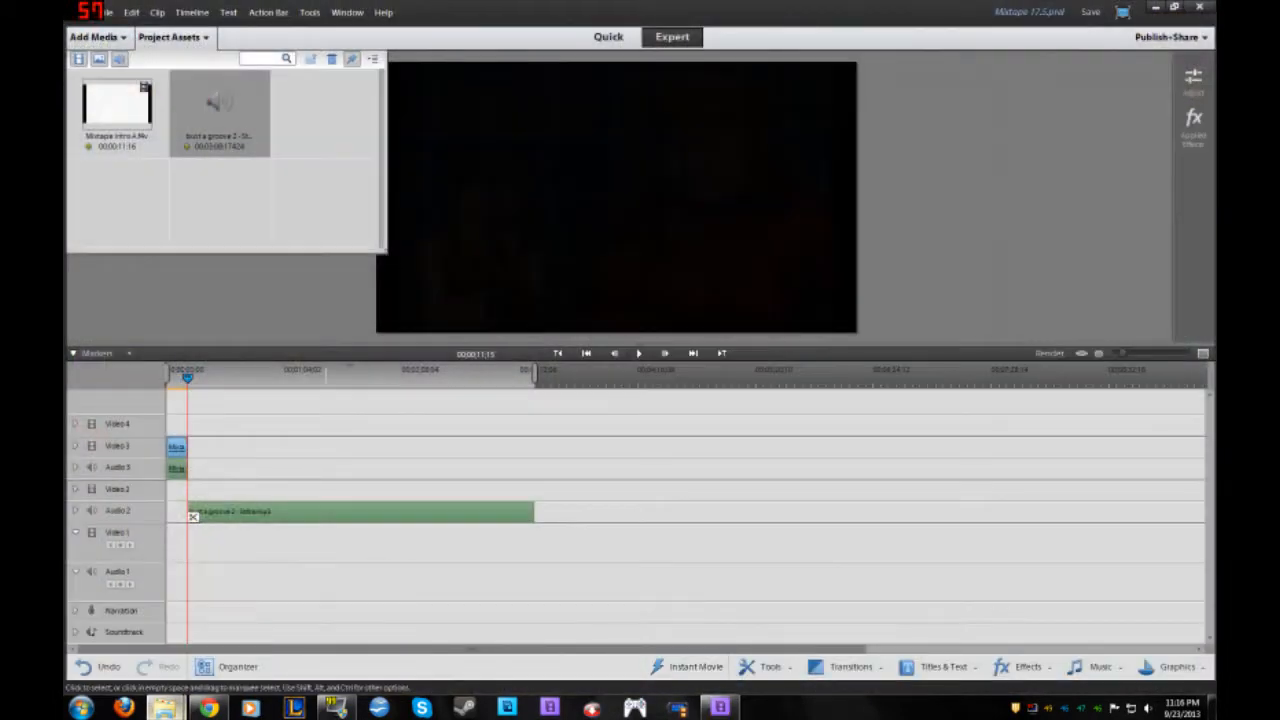
pyautogui.click(262, 640)
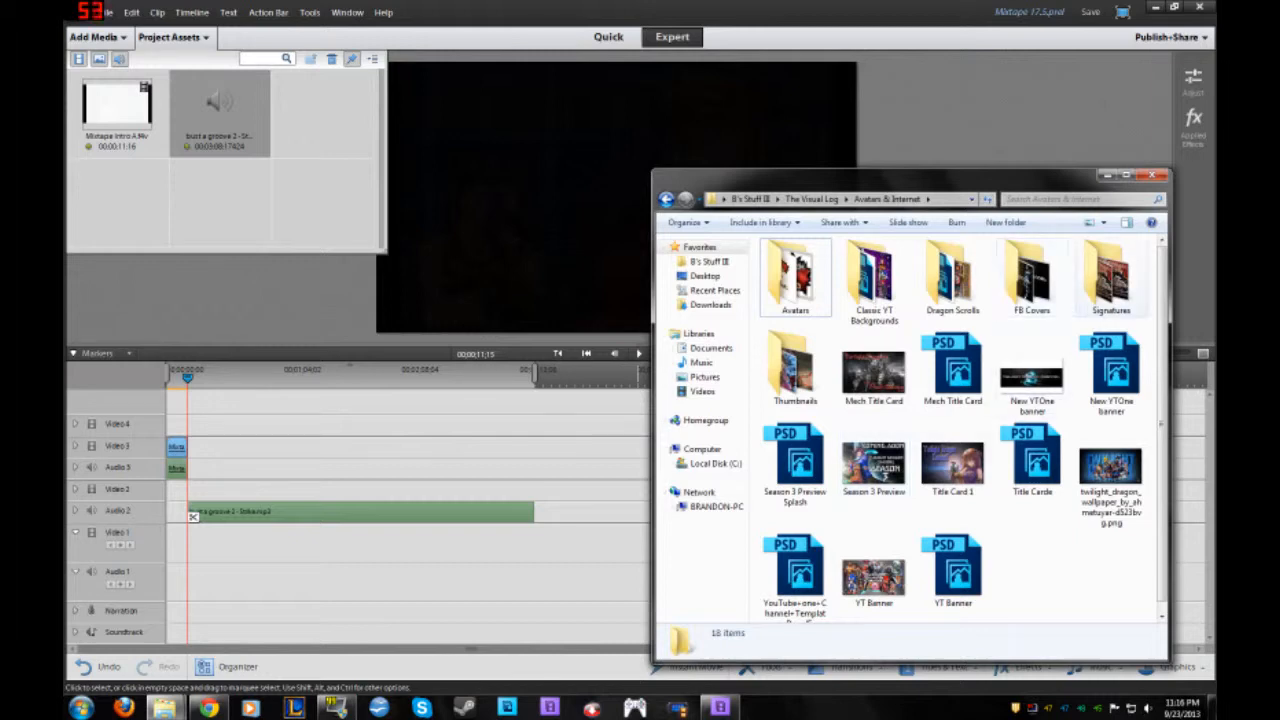
pyautogui.doubleClick(795, 372)
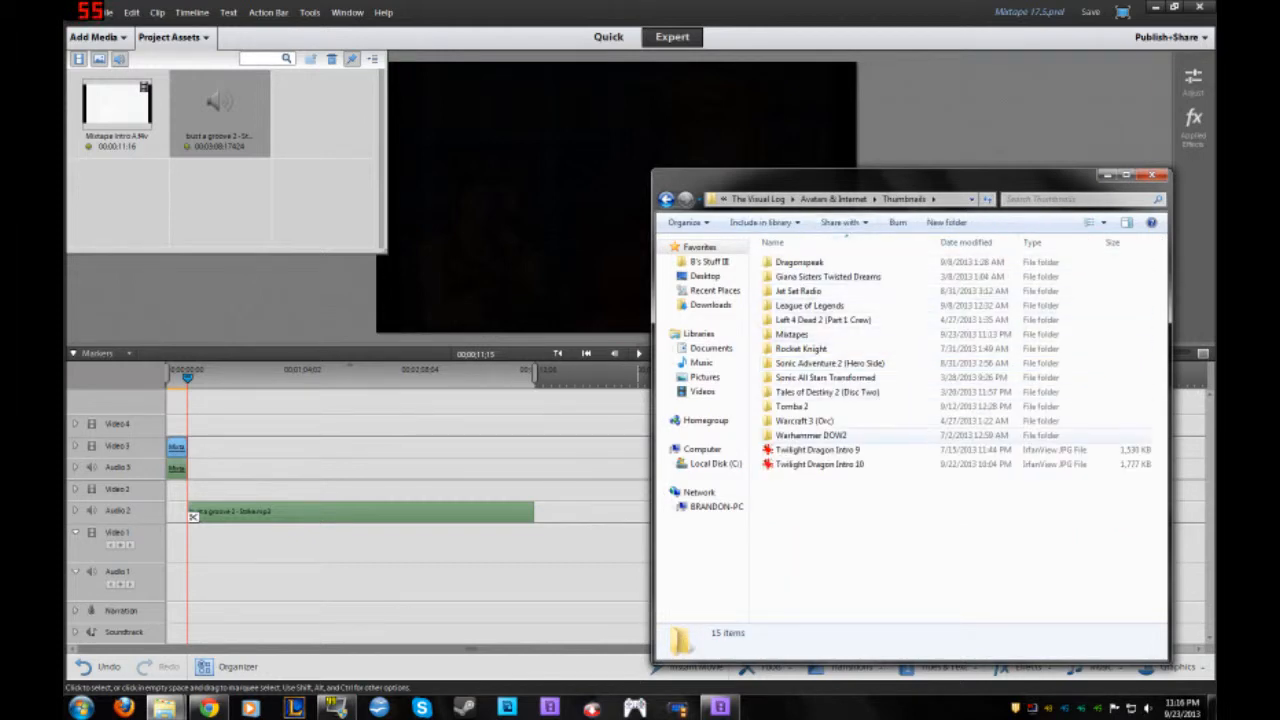
pyautogui.click(791, 334)
pyautogui.doubleClick(791, 334)
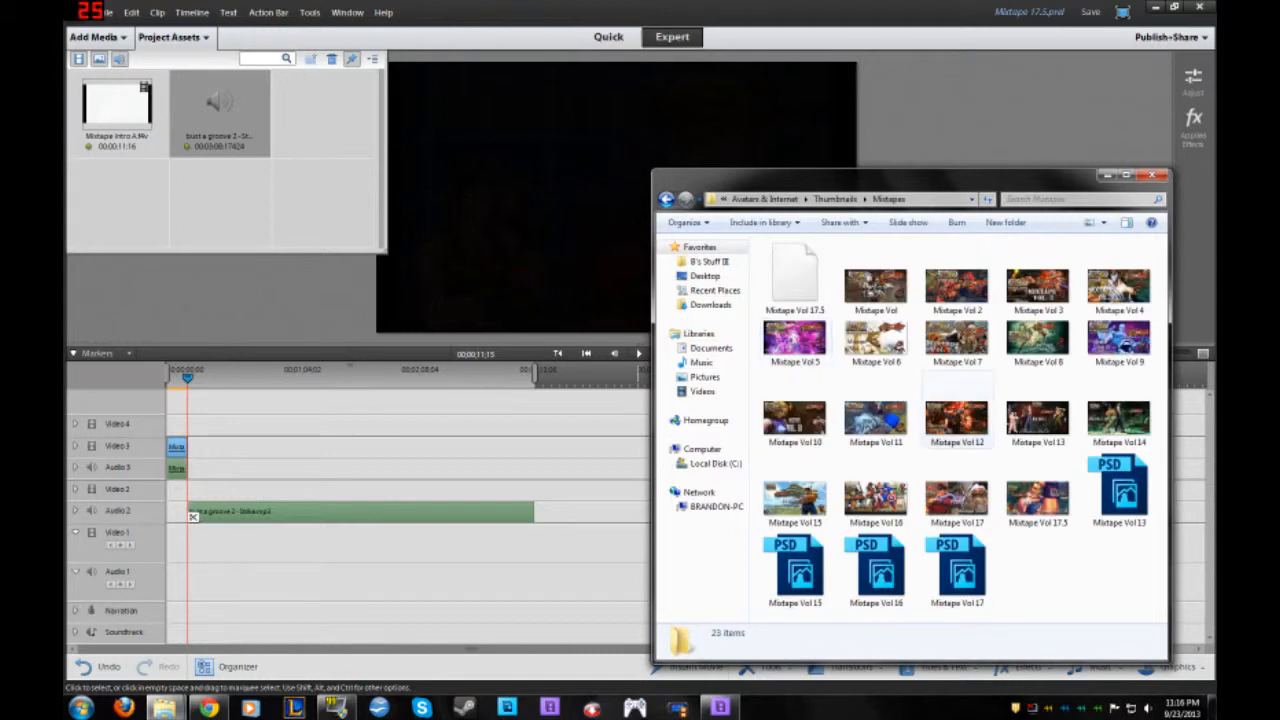
pyautogui.moveTo(1037, 490); pyautogui.dragTo(185, 446)
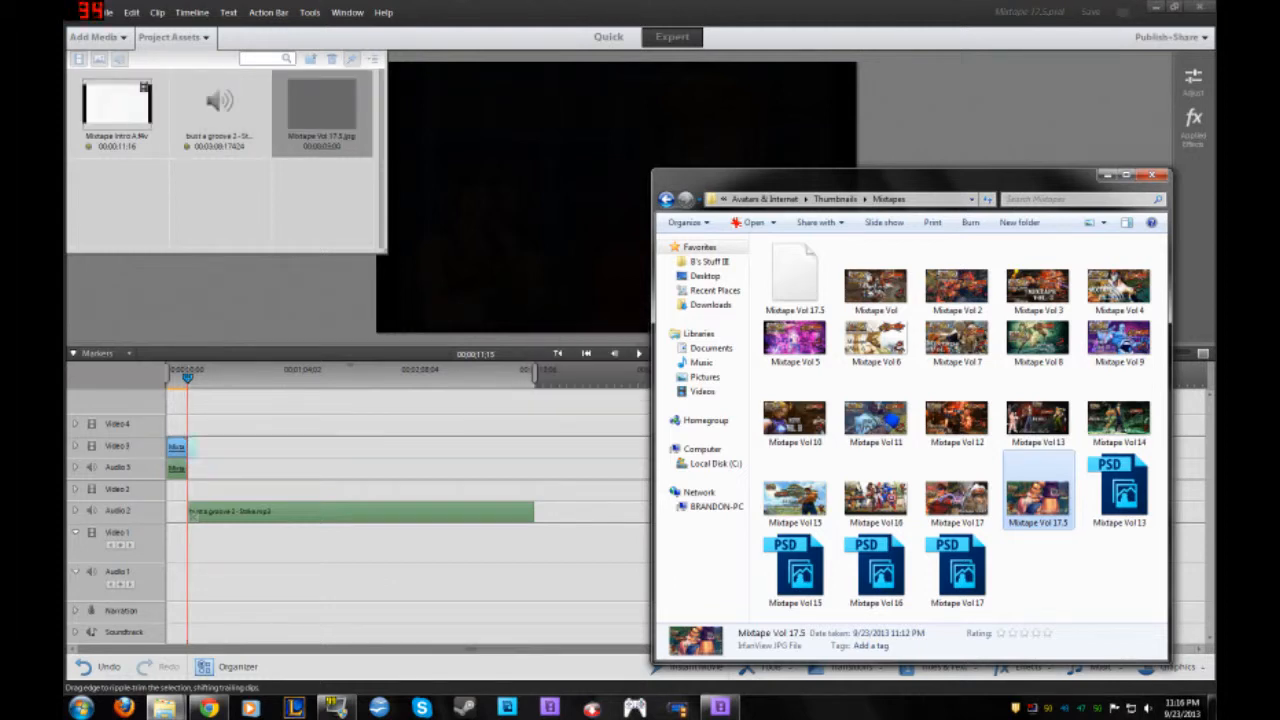
pyautogui.click(1105, 175)
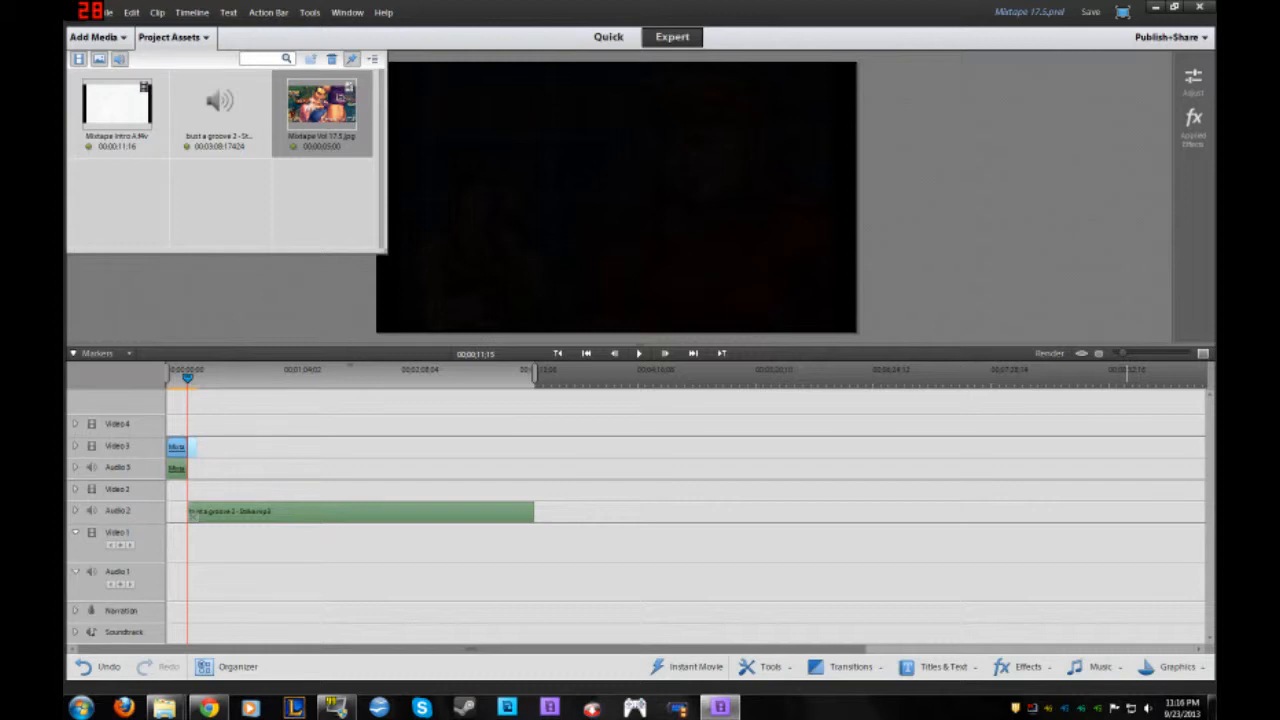
# Expand the Audio 2 track and apply a video fade-out to the Mixtape Vol 17.5 cover image
pyautogui.press('=')
pyautogui.press('=')
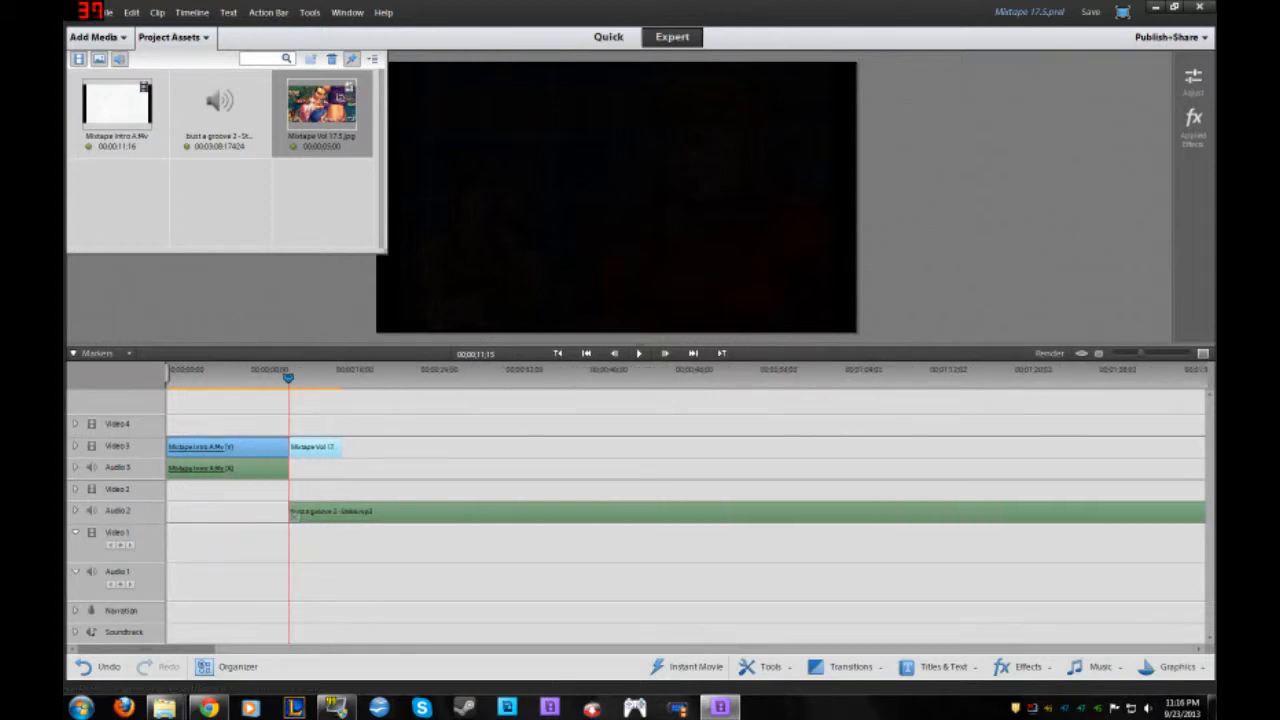
pyautogui.click(75, 510)
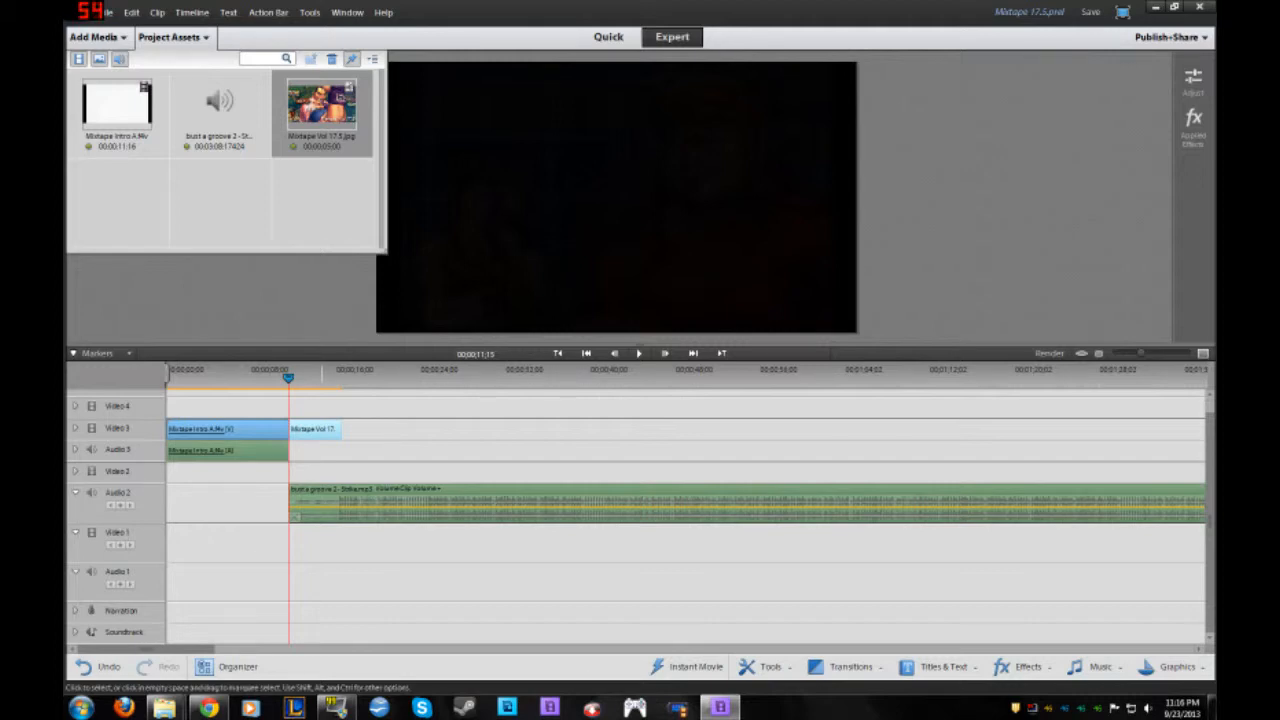
pyautogui.rightClick(322, 428)
pyautogui.moveTo(400, 398)
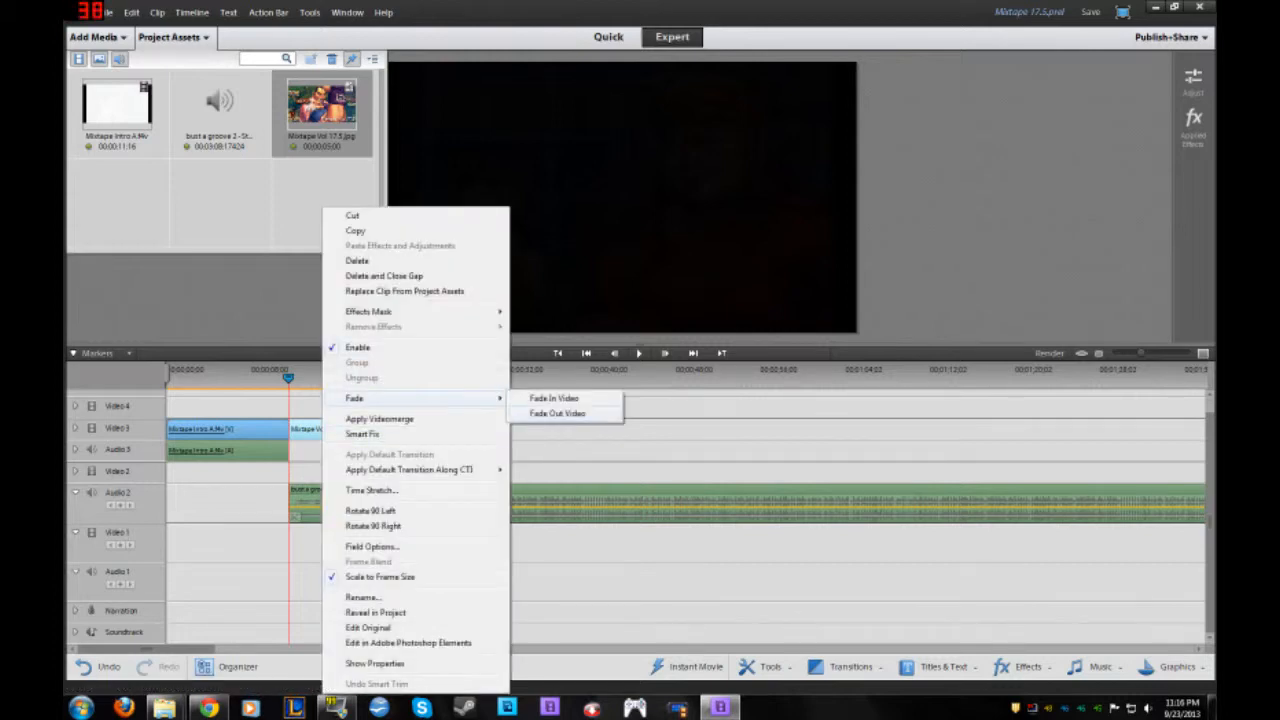
pyautogui.click(557, 413)
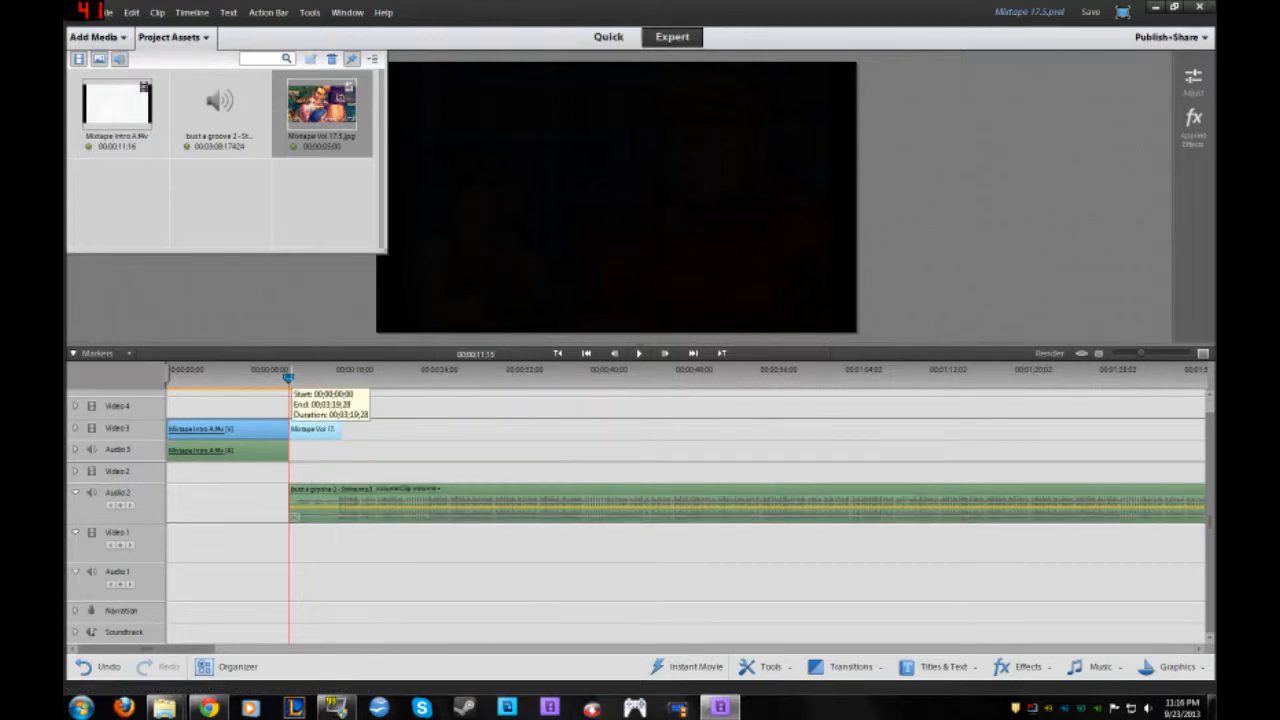
# Play through the cover section, extend the cover image to about 20 seconds on the timeline, reapply its fade-out and preview it
pyautogui.moveTo(288, 377); pyautogui.dragTo(270, 377)
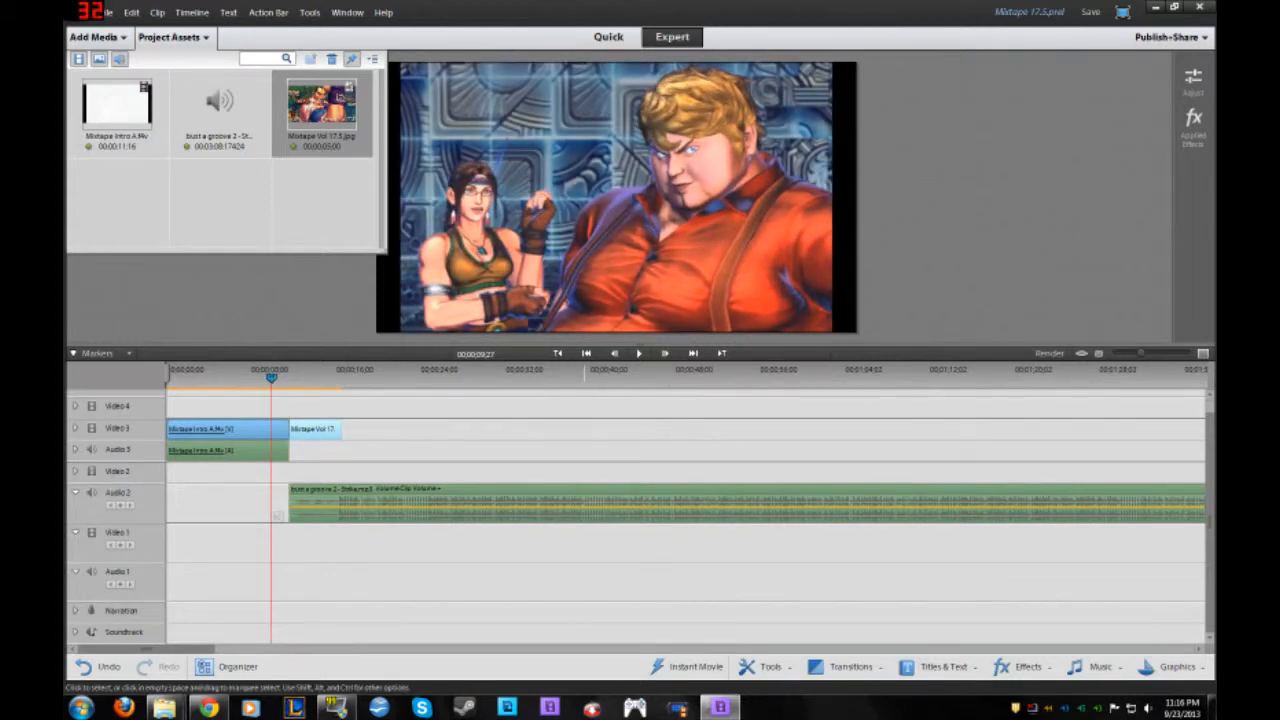
pyautogui.press('space')
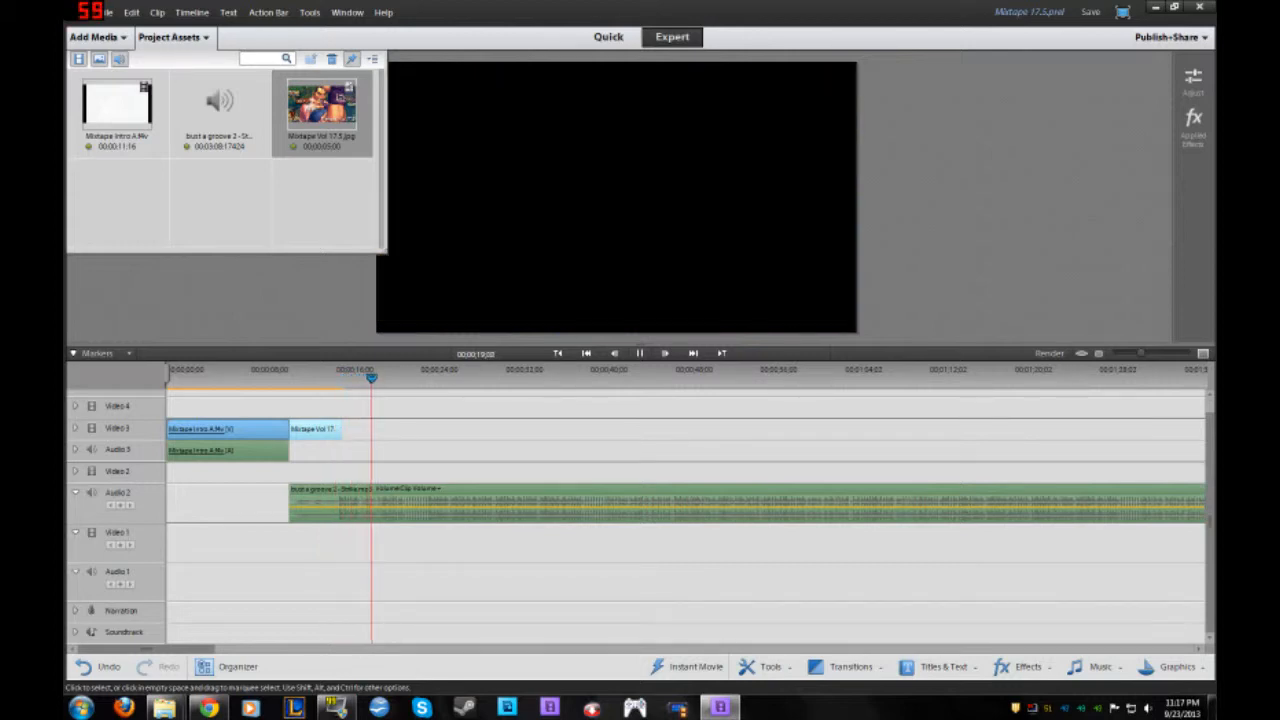
pyautogui.press('space')
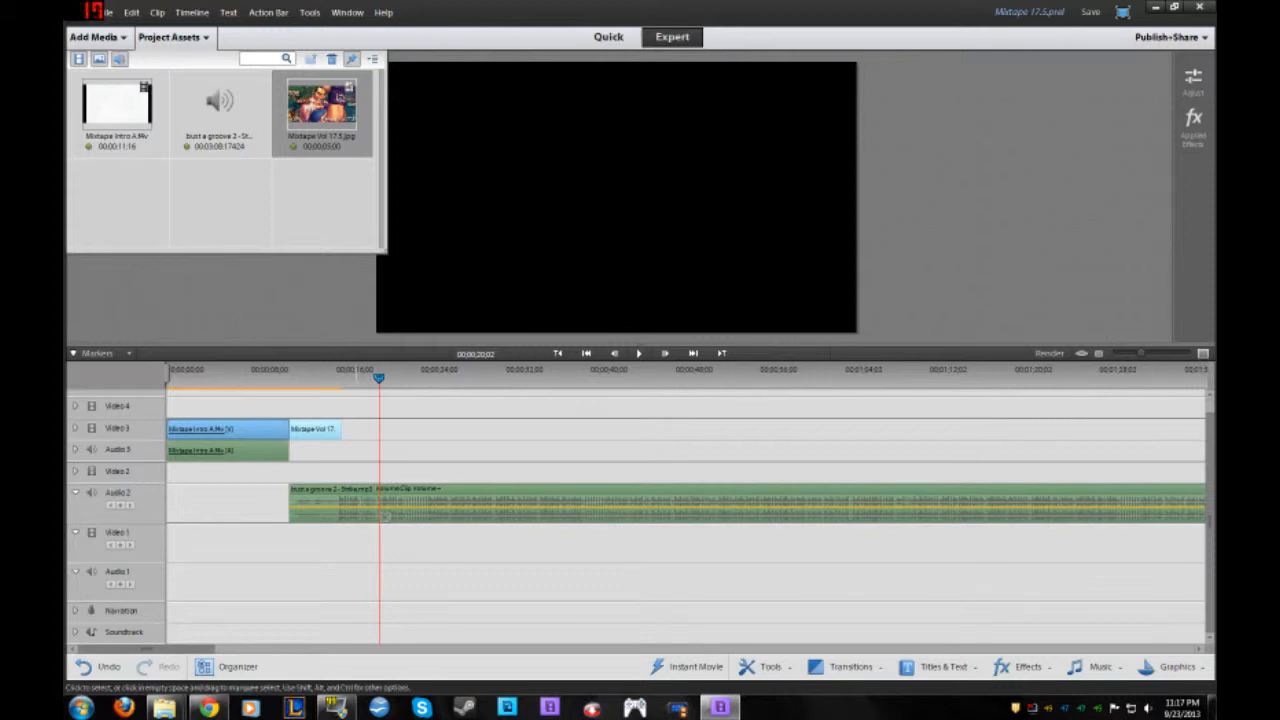
pyautogui.moveTo(340, 428); pyautogui.dragTo(378, 428)
pyautogui.rightClick(349, 428)
pyautogui.moveTo(430, 398)
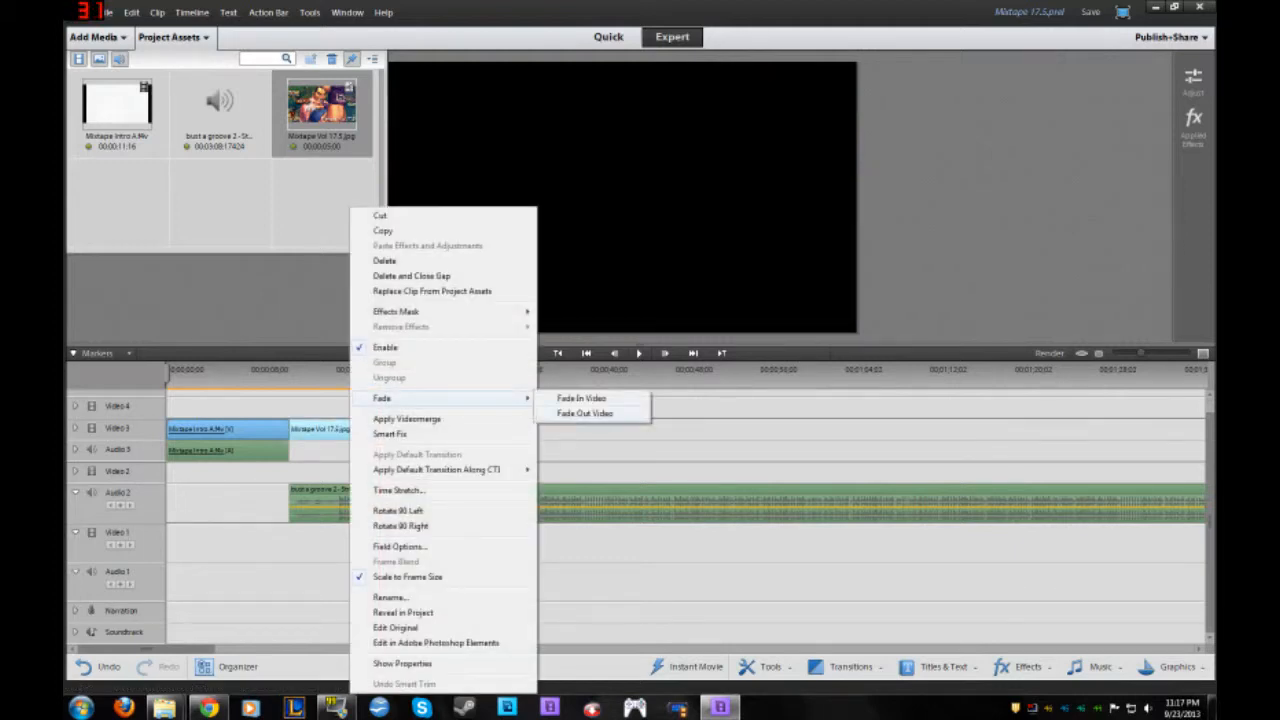
pyautogui.click(585, 414)
pyautogui.click(290, 375)
pyautogui.press('space')
pyautogui.moveTo(336, 707)
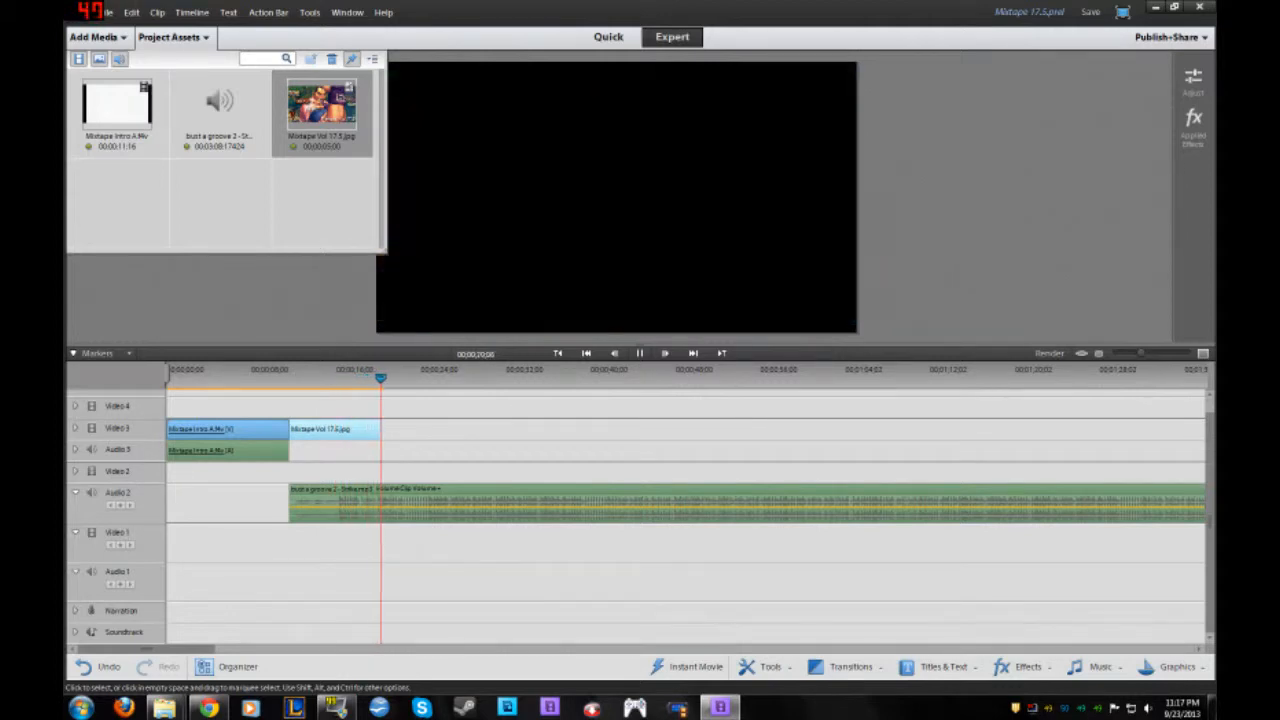
pyautogui.press('space')
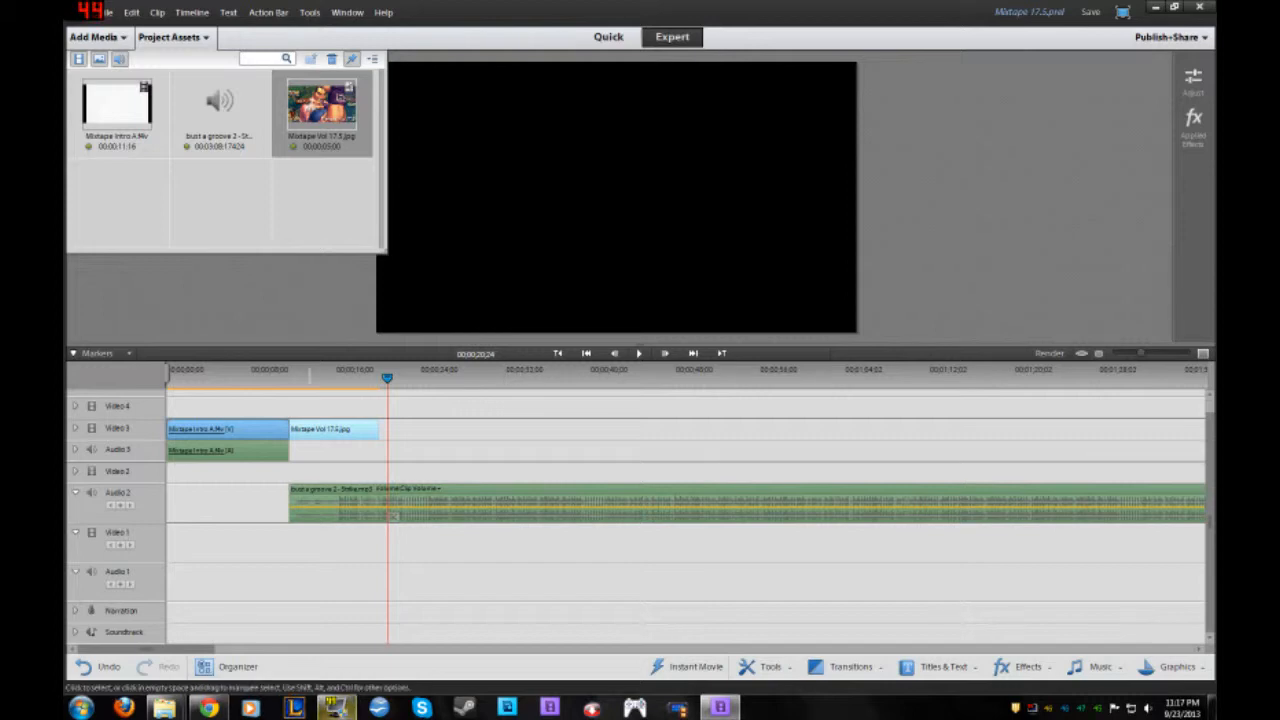
# Add the SFxT 01 clip from the Mixtape Vol 17.5 folder to Video 3 right after the cover image
pyautogui.moveTo(164, 708)
pyautogui.click(300, 628)
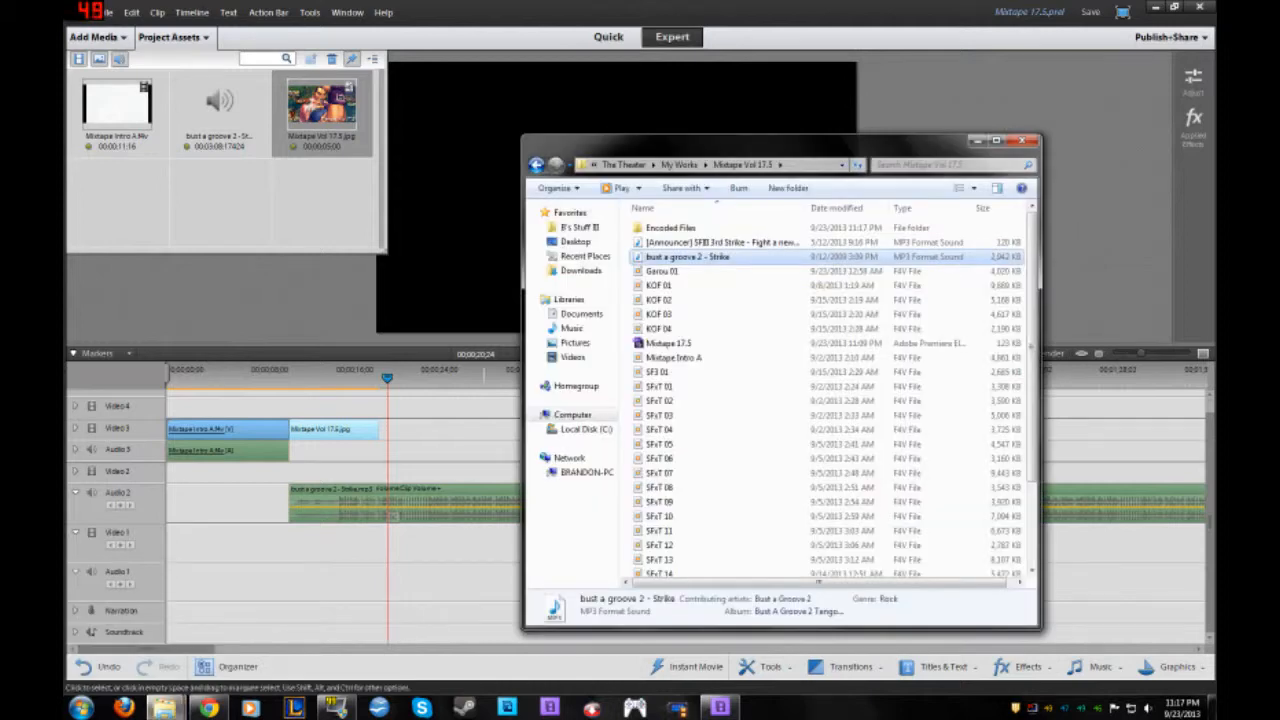
pyautogui.scroll(-3, 787, 336)
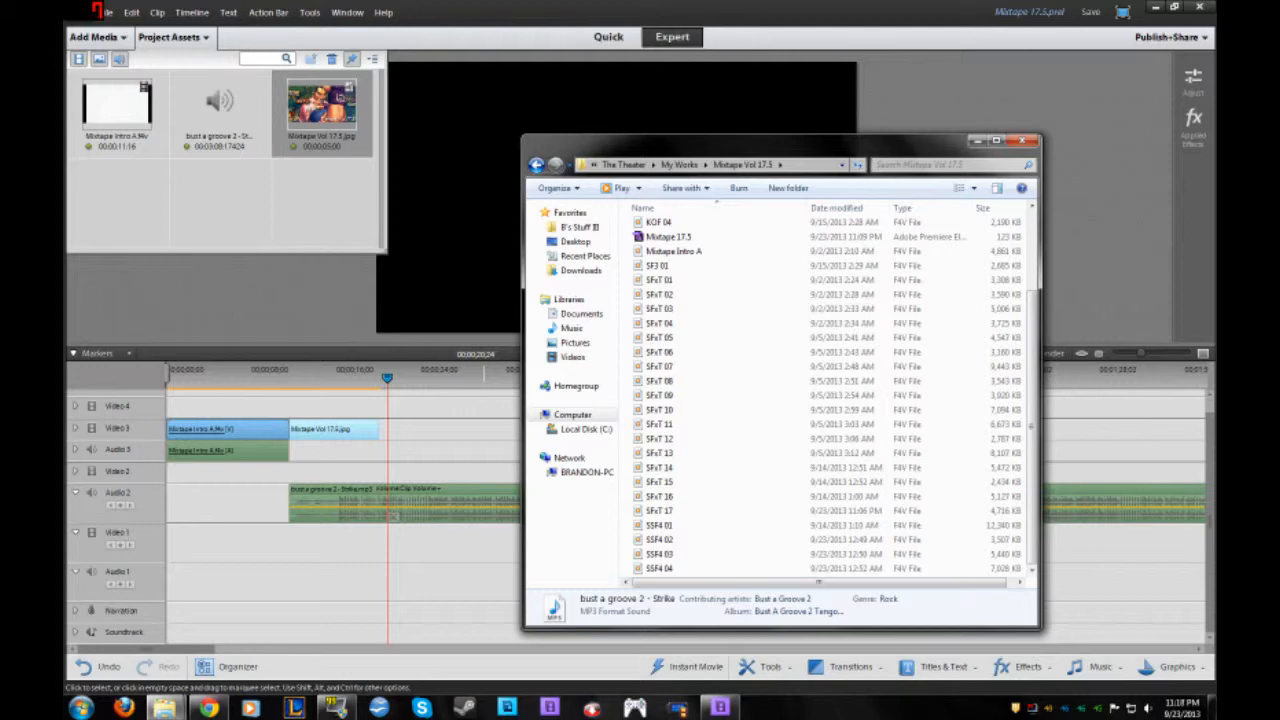
pyautogui.moveTo(800, 146); pyautogui.dragTo(1057, 165)
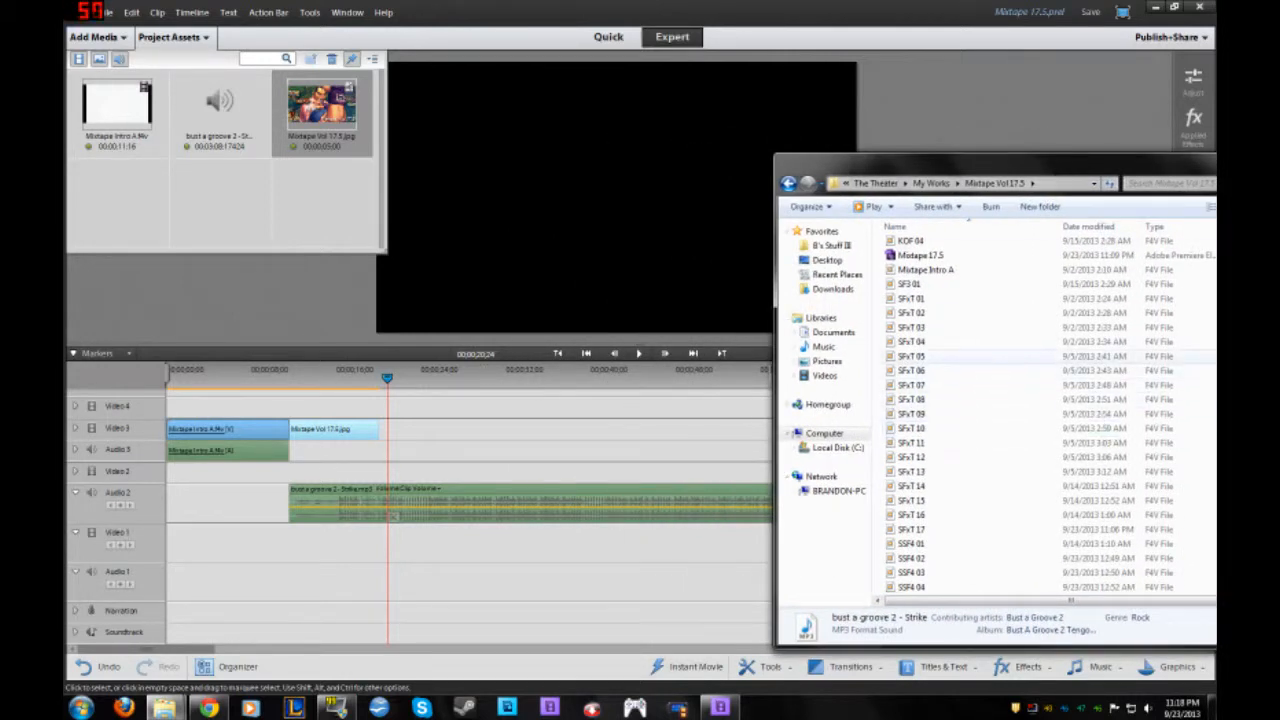
pyautogui.click(911, 298)
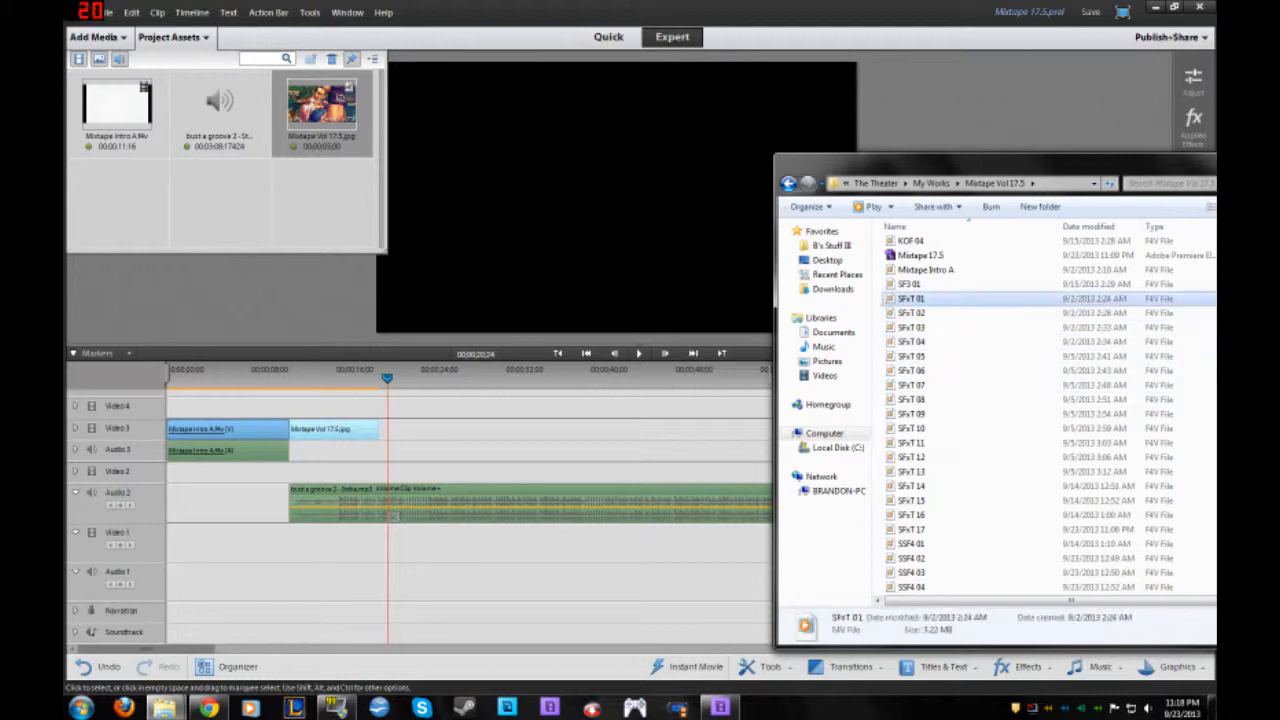
pyautogui.moveTo(911, 298); pyautogui.dragTo(388, 430)
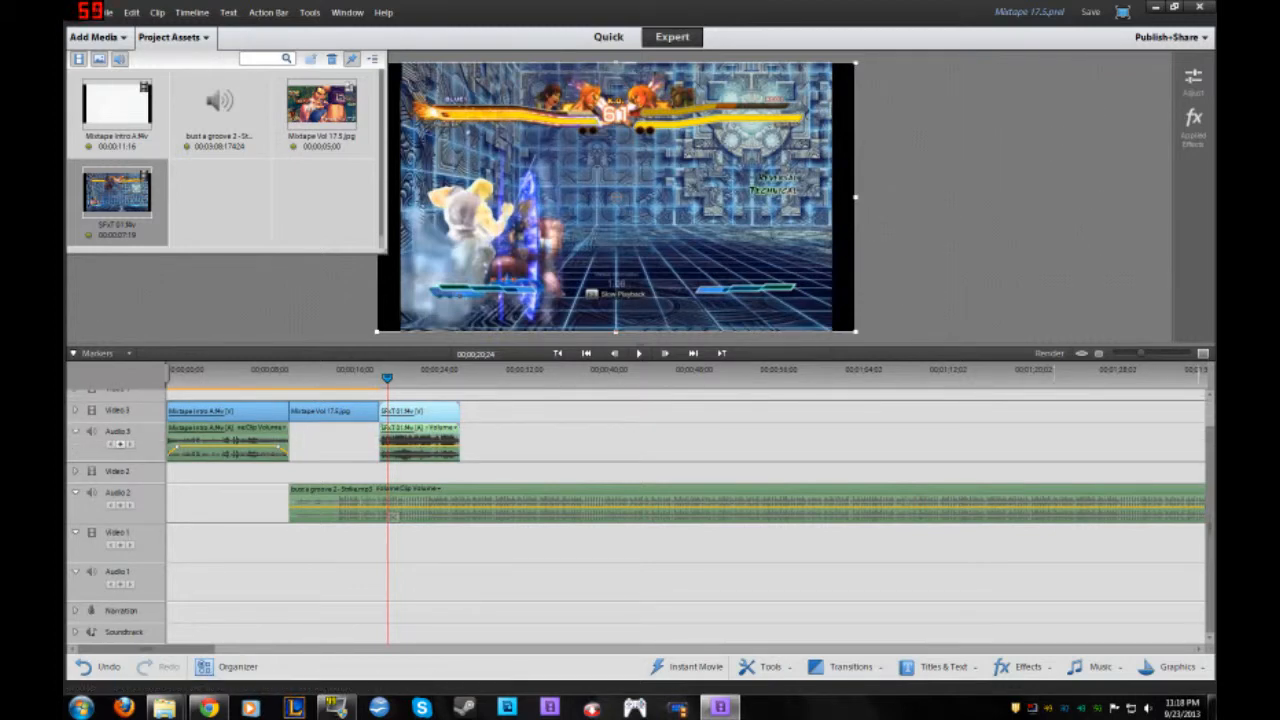
# Adjust the volume level of the SFxT 01 clip's audio on the Audio 3 track
pyautogui.scroll(1, 640, 515)
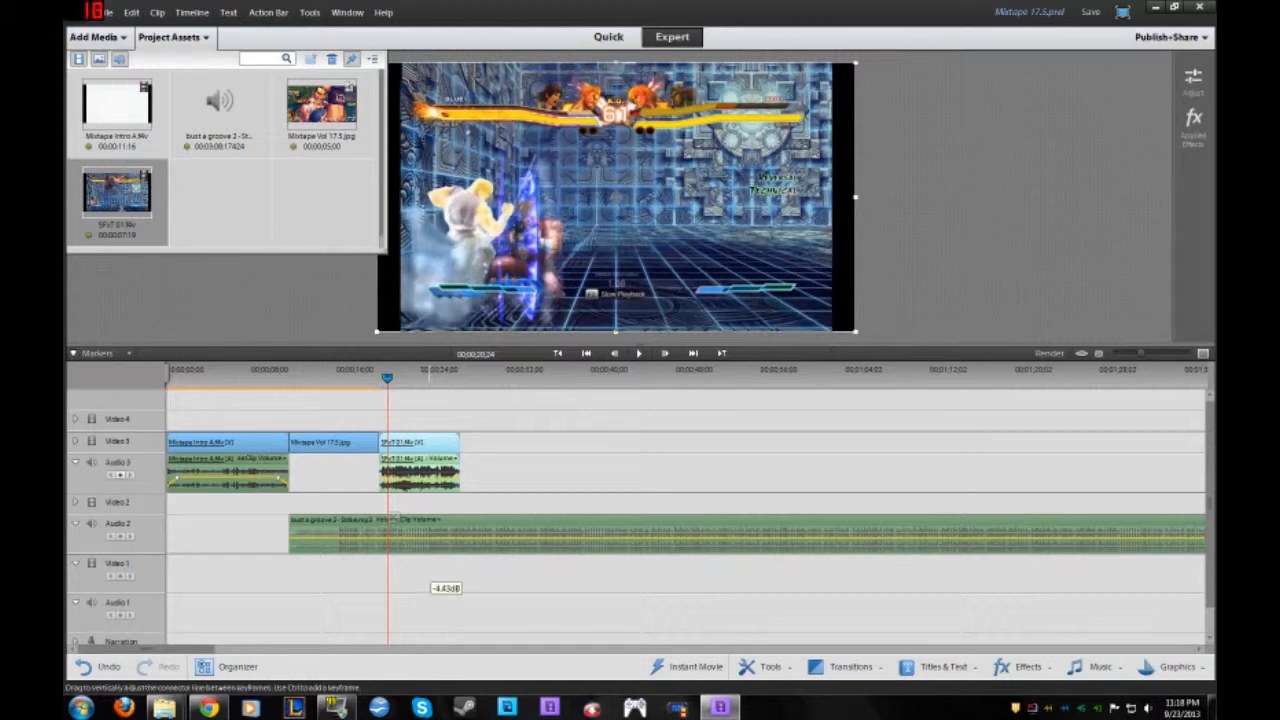
pyautogui.moveTo(420, 484); pyautogui.dragTo(420, 481)
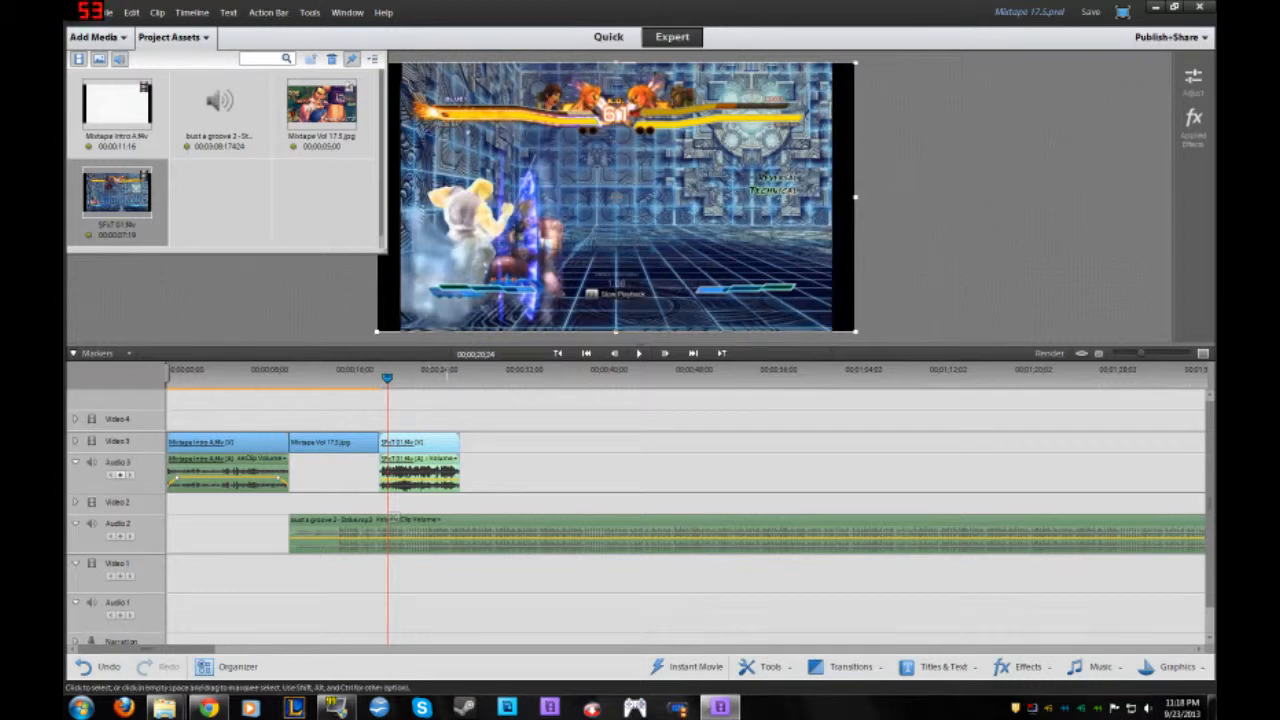
pyautogui.click(430, 585)
# Apply a fade-in to both the audio and video of the SFxT 01 clip
pyautogui.click(420, 445)
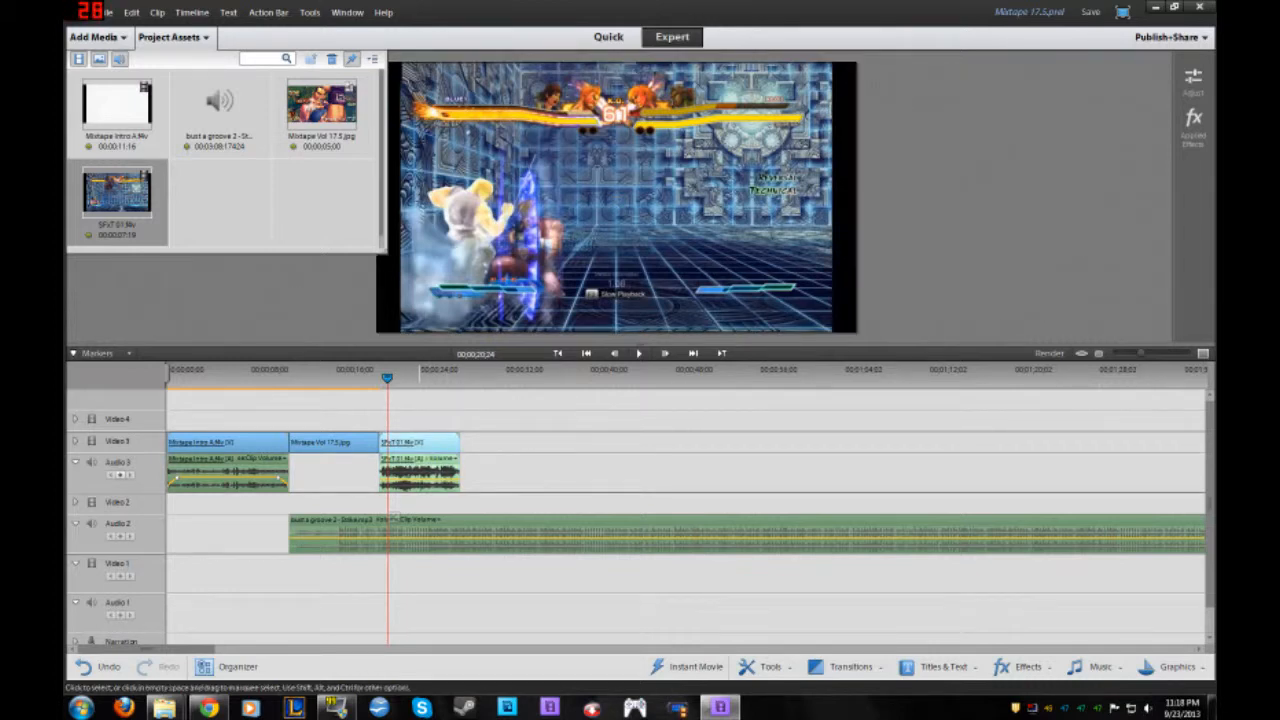
pyautogui.rightClick(426, 448)
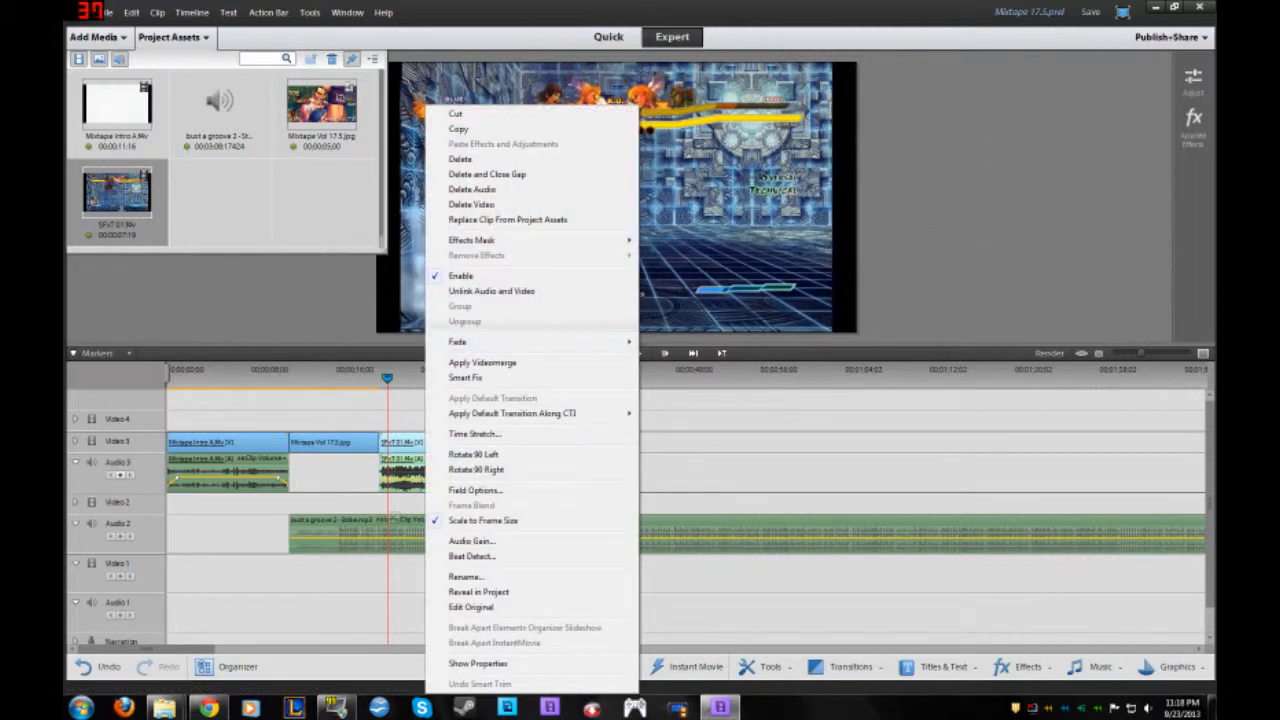
pyautogui.moveTo(560, 341)
pyautogui.click(703, 372)
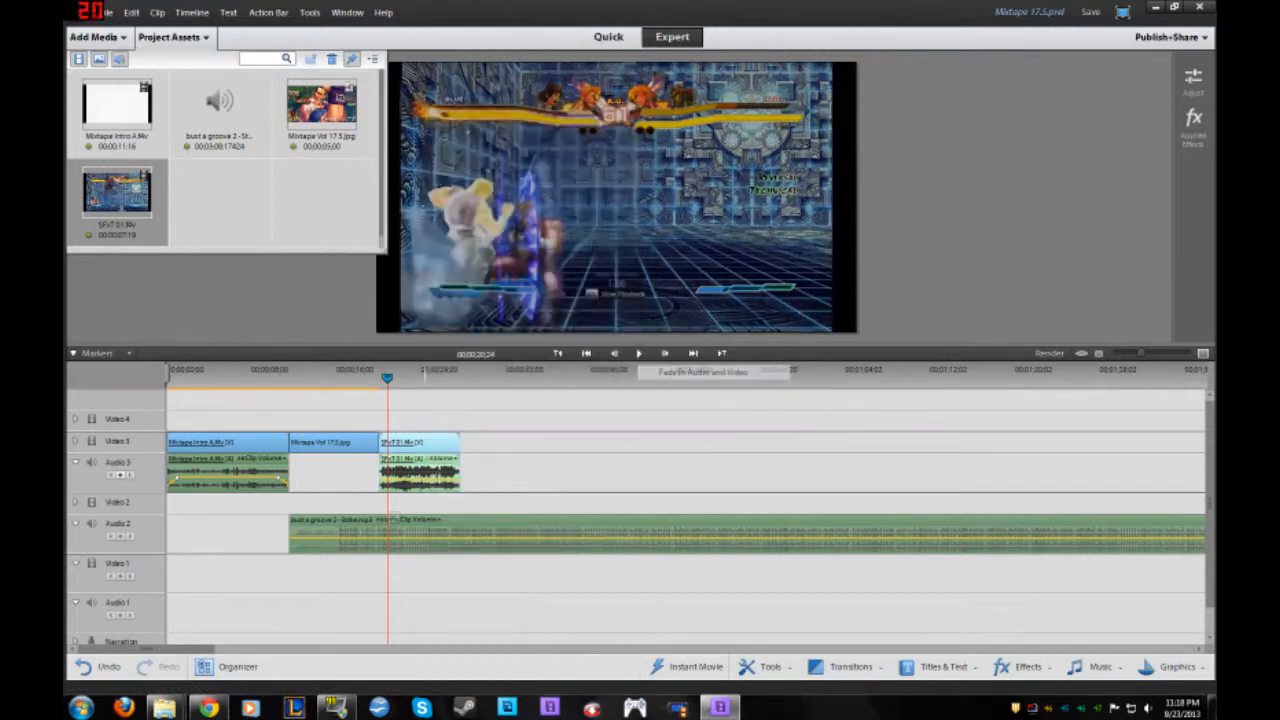
# Play the timeline from the end of the cover image through the SFxT 01 clip to check its fade-in
pyautogui.moveTo(387, 377); pyautogui.dragTo(373, 377)
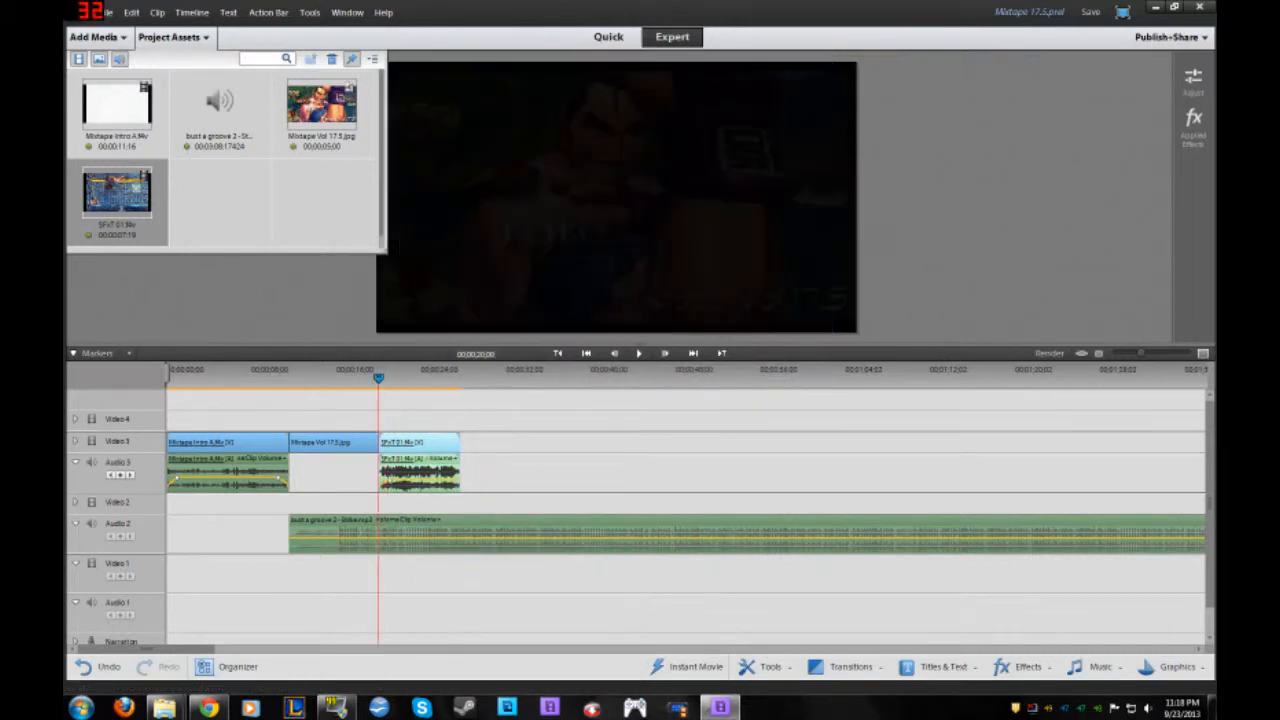
pyautogui.press('space')
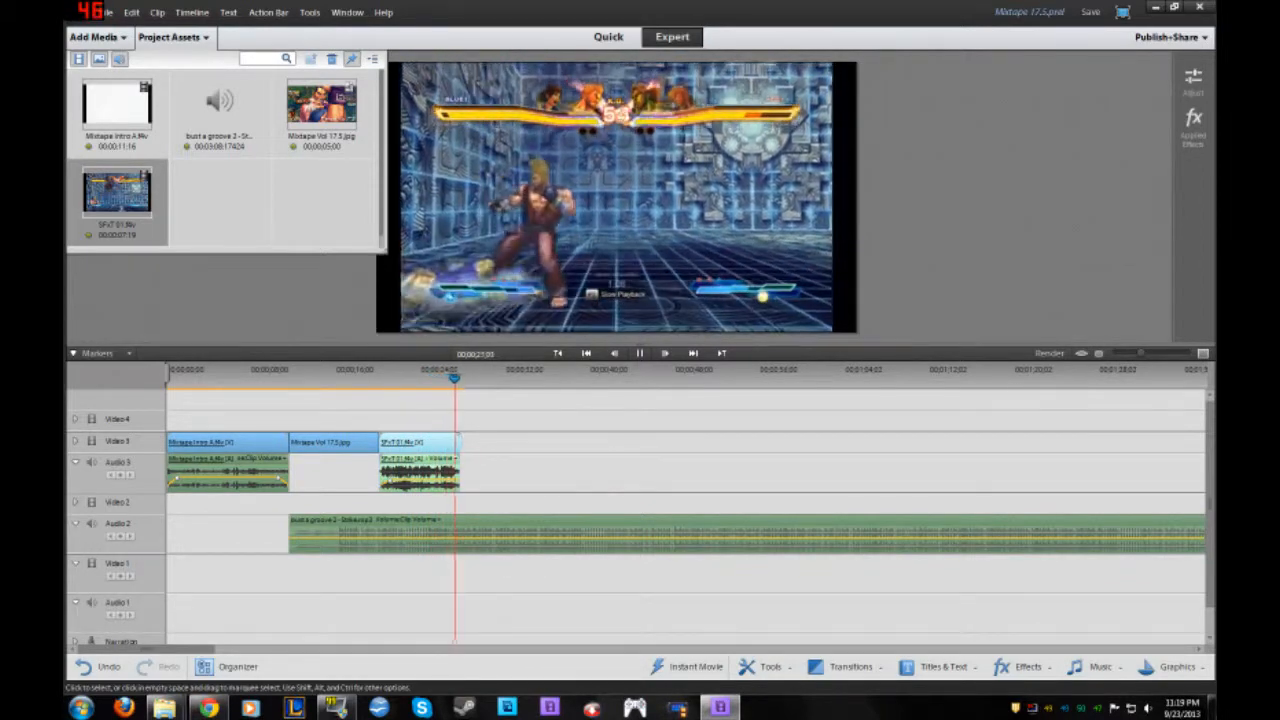
pyautogui.press('space')
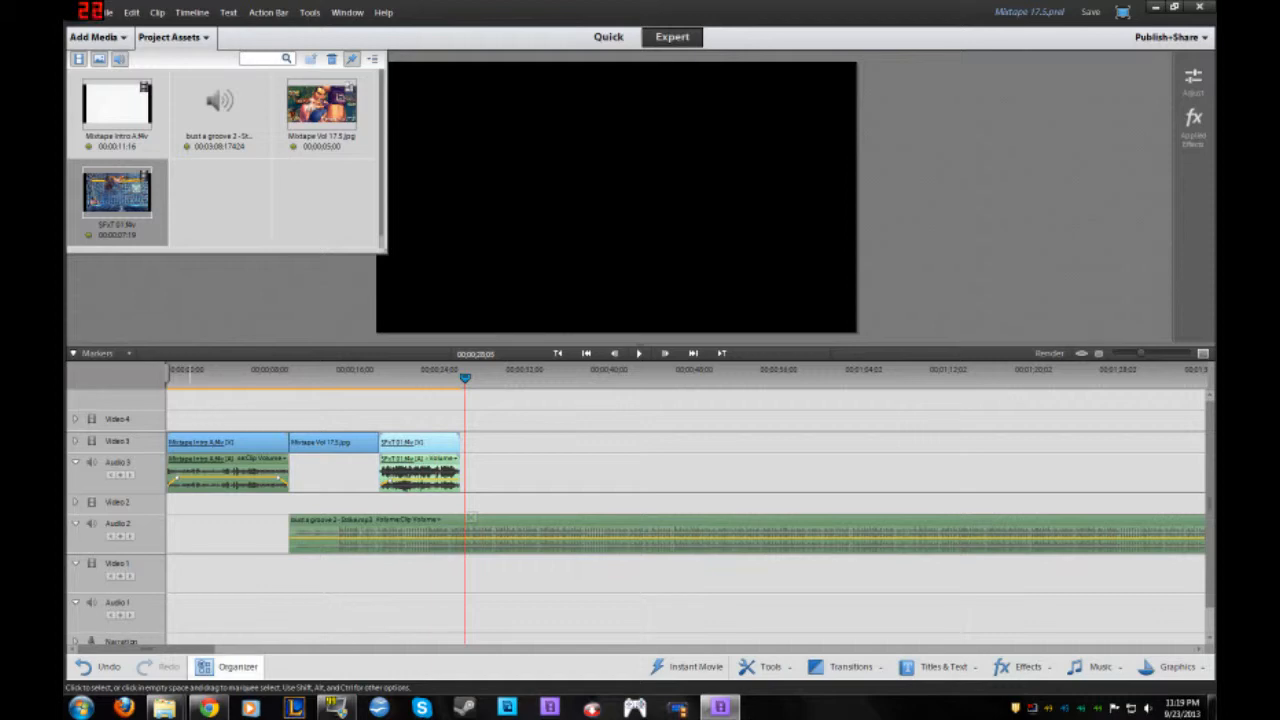
# Watch the SFxT 02 and SFxT 03 clips from the Mixtape Vol 17.5 folder in the media player
pyautogui.moveTo(164, 708)
pyautogui.click(152, 632)
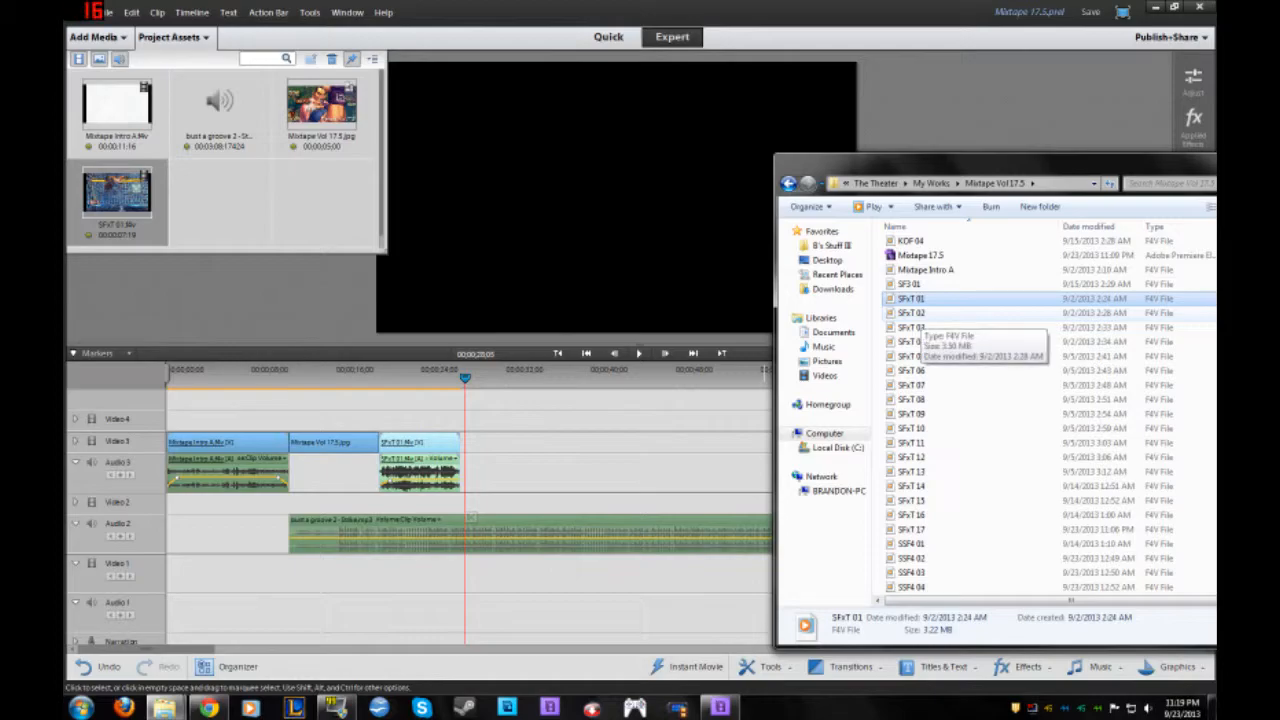
pyautogui.doubleClick(911, 312)
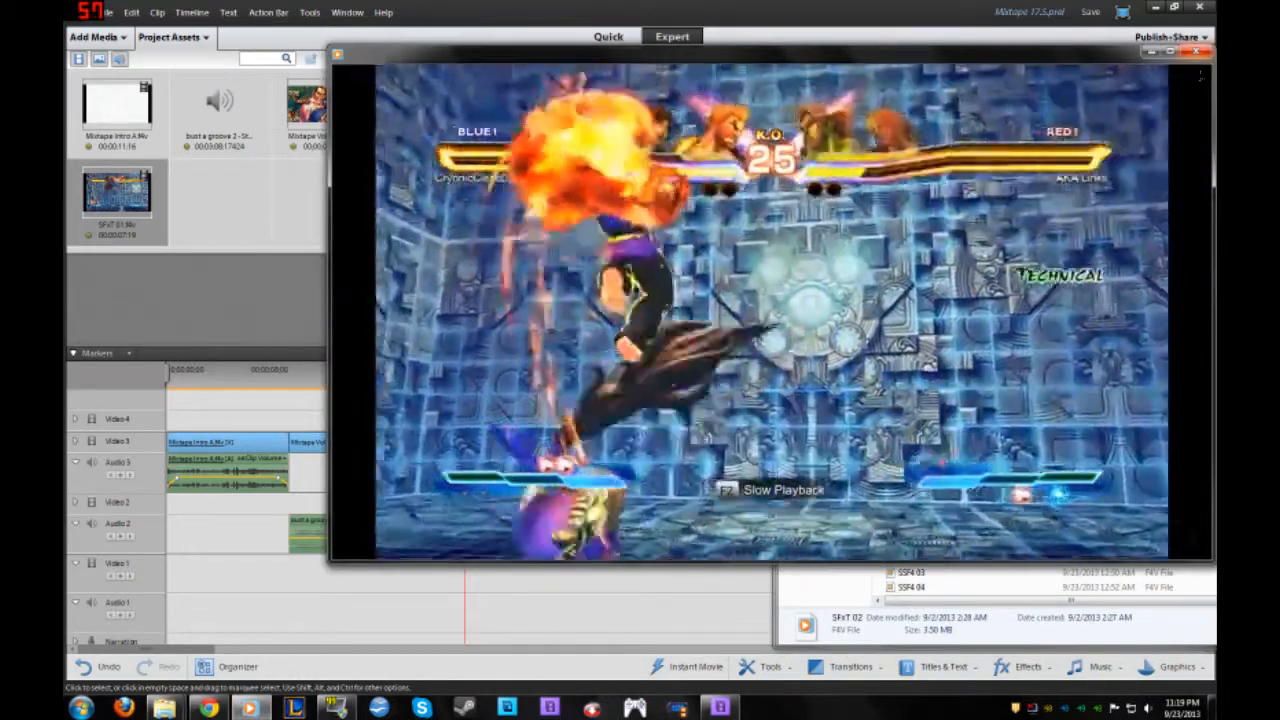
pyautogui.click(1196, 51)
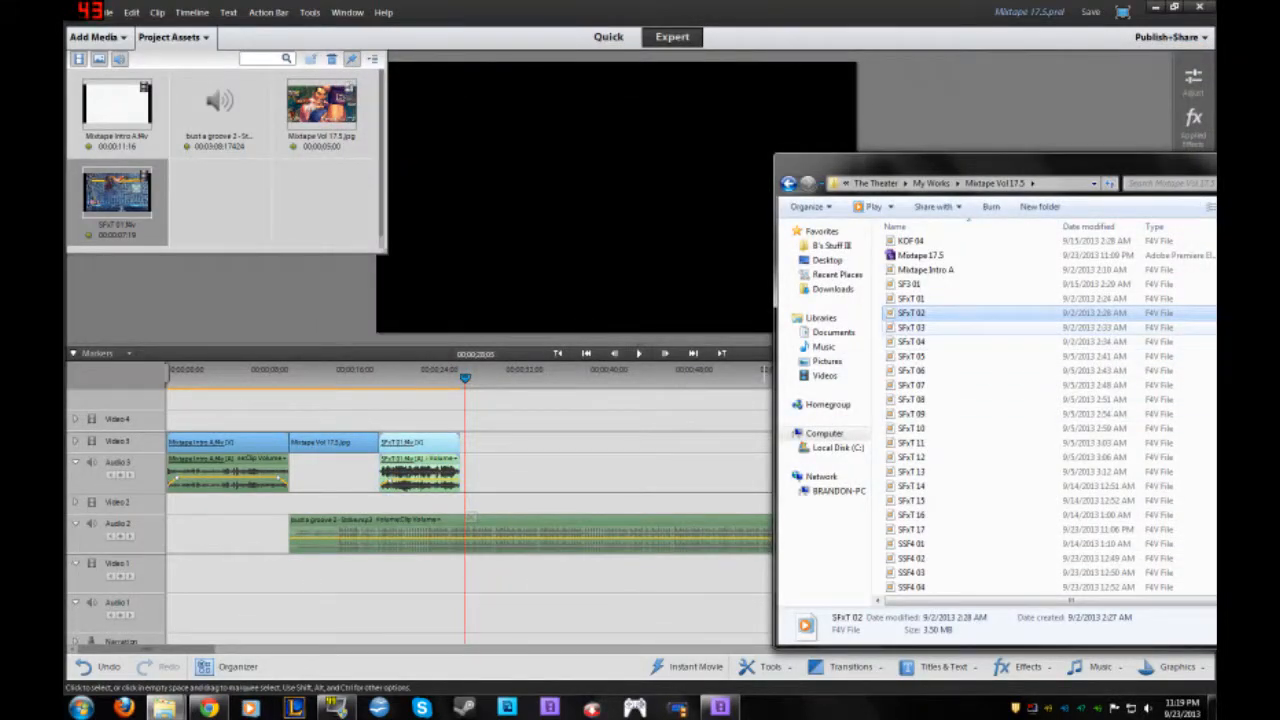
pyautogui.doubleClick(912, 328)
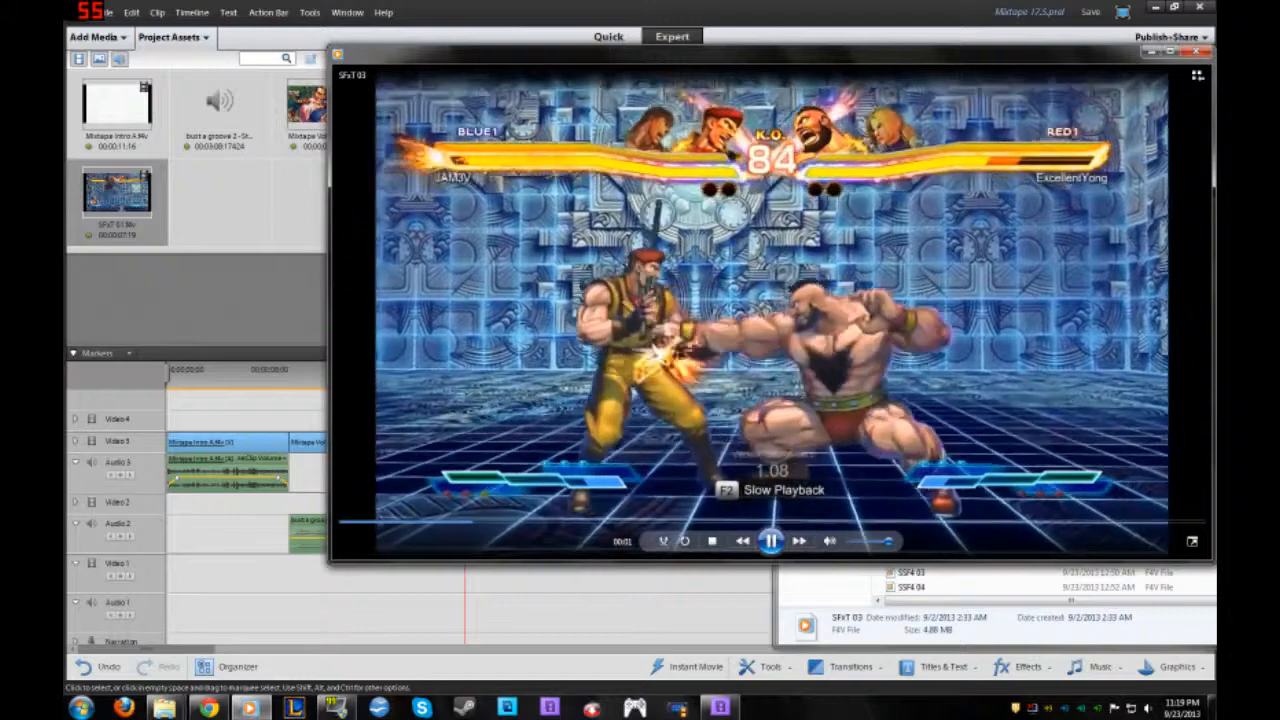
pyautogui.click(1196, 51)
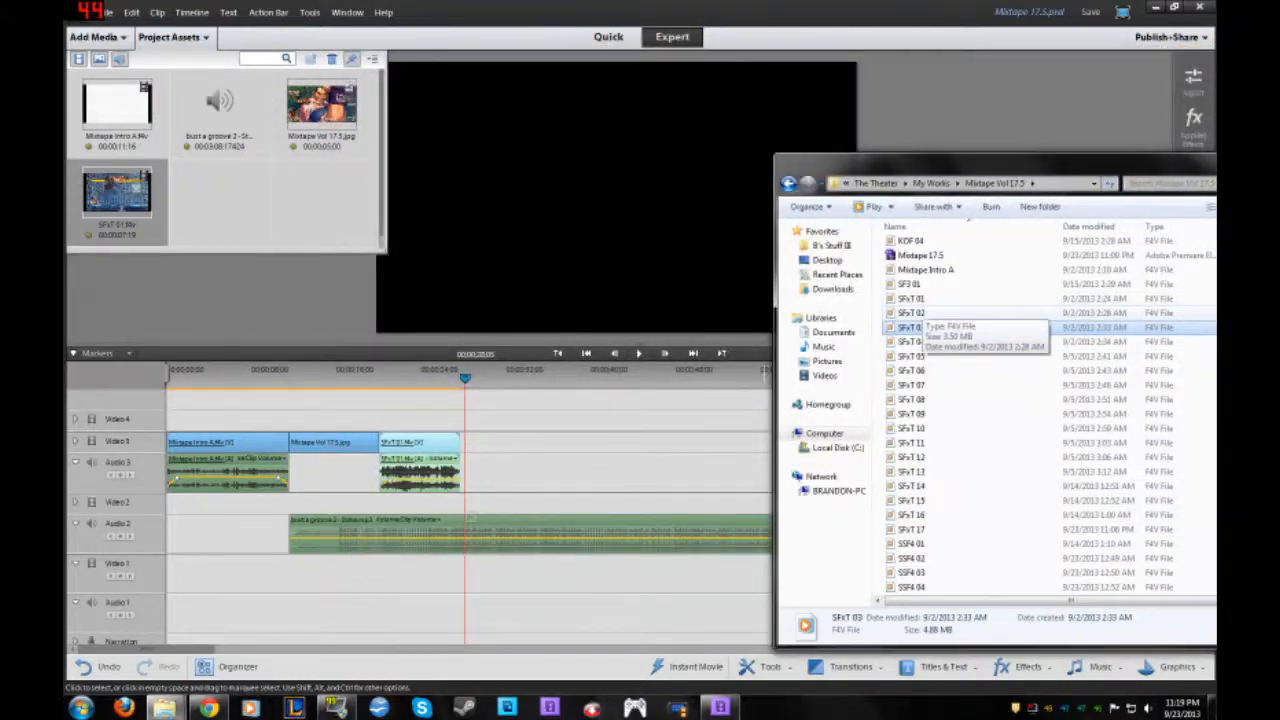
# Add the SFxT 02 clip to Video 3 directly after SFxT 01 and lower its audio volume
pyautogui.moveTo(911, 313); pyautogui.dragTo(468, 442)
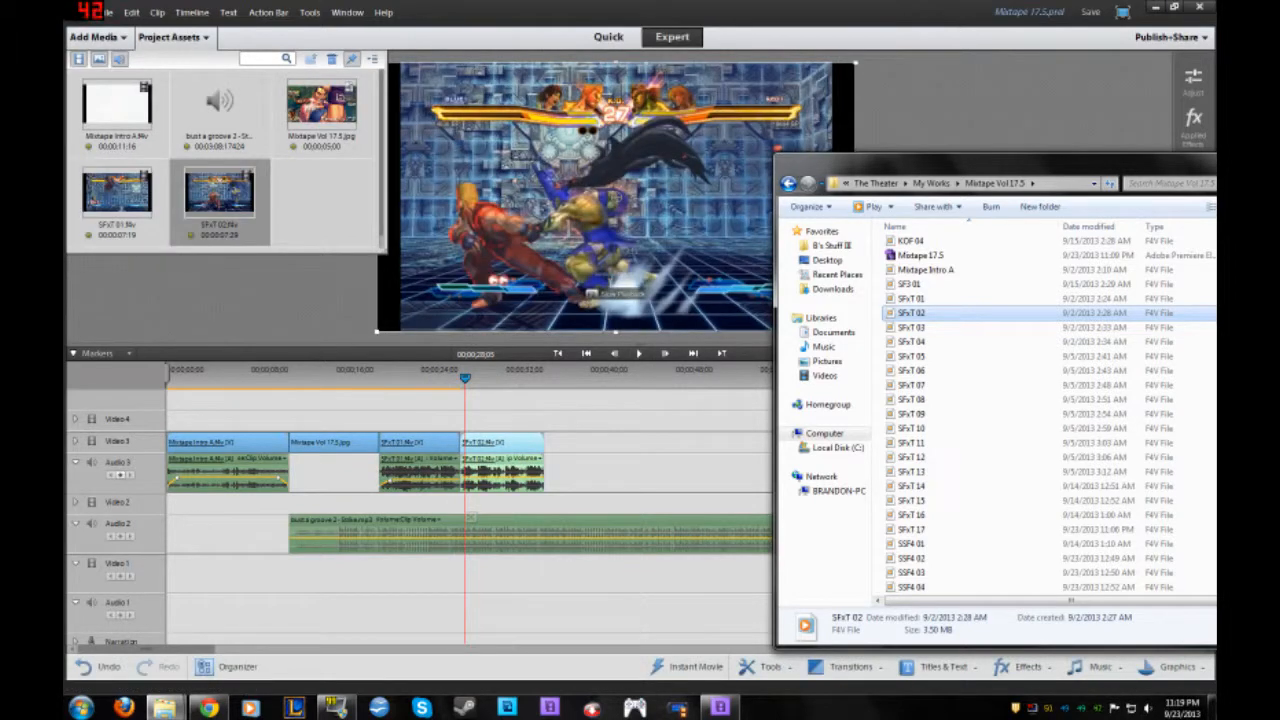
pyautogui.moveTo(1150, 162); pyautogui.dragTo(945, 172)
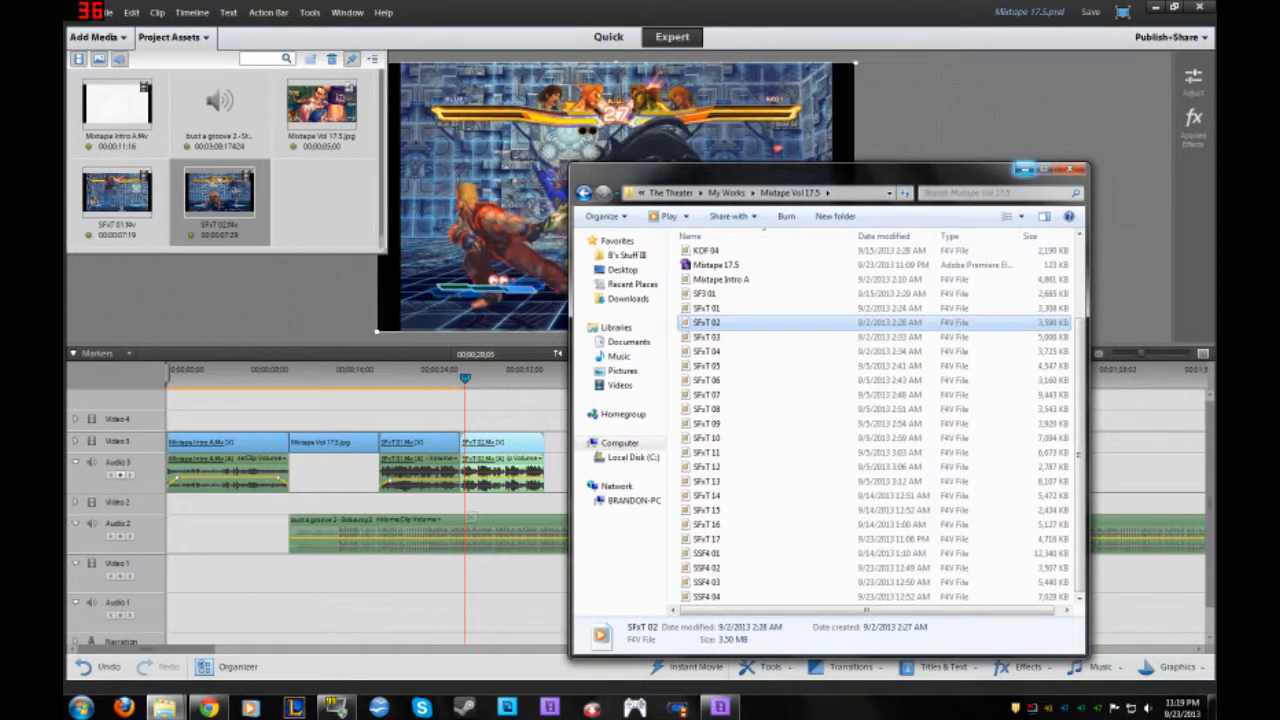
pyautogui.click(1022, 169)
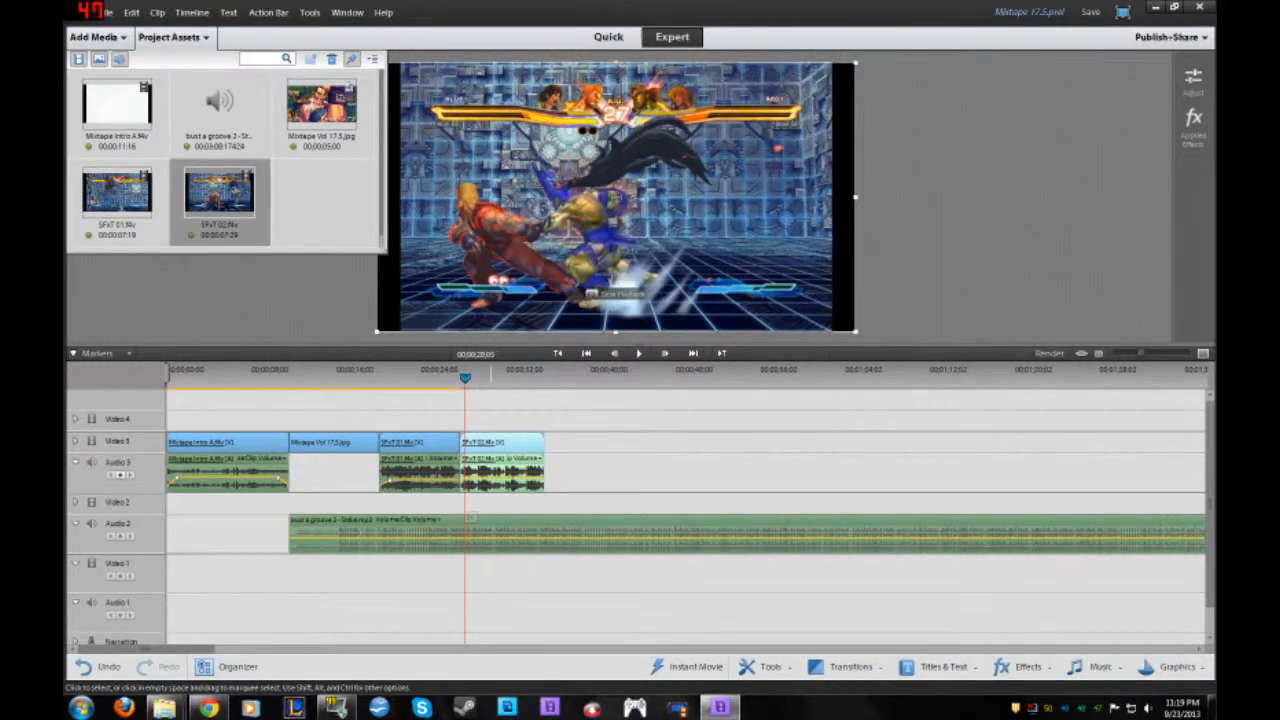
pyautogui.moveTo(470, 540); pyautogui.dragTo(492, 584)
# Add a 1-second Additive Dissolve transition between the SFxT 01 and SFxT 02 clips, aligned between clips
pyautogui.click(450, 376)
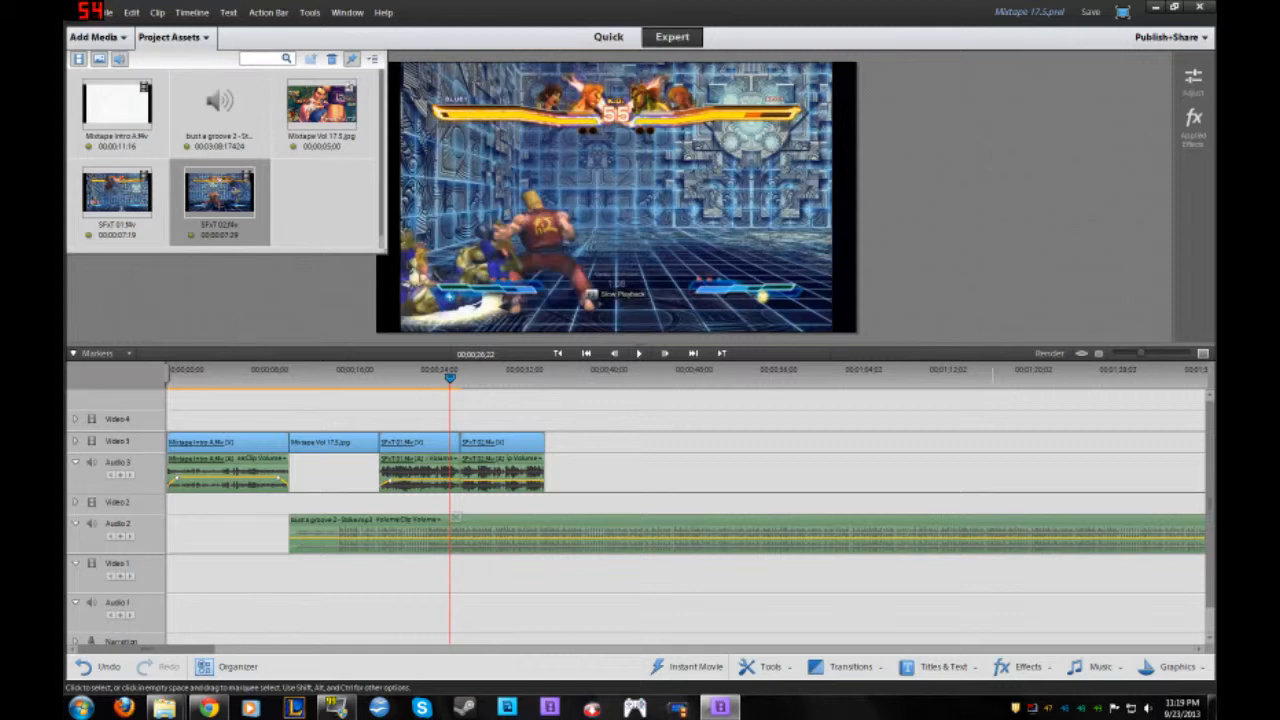
pyautogui.click(850, 666)
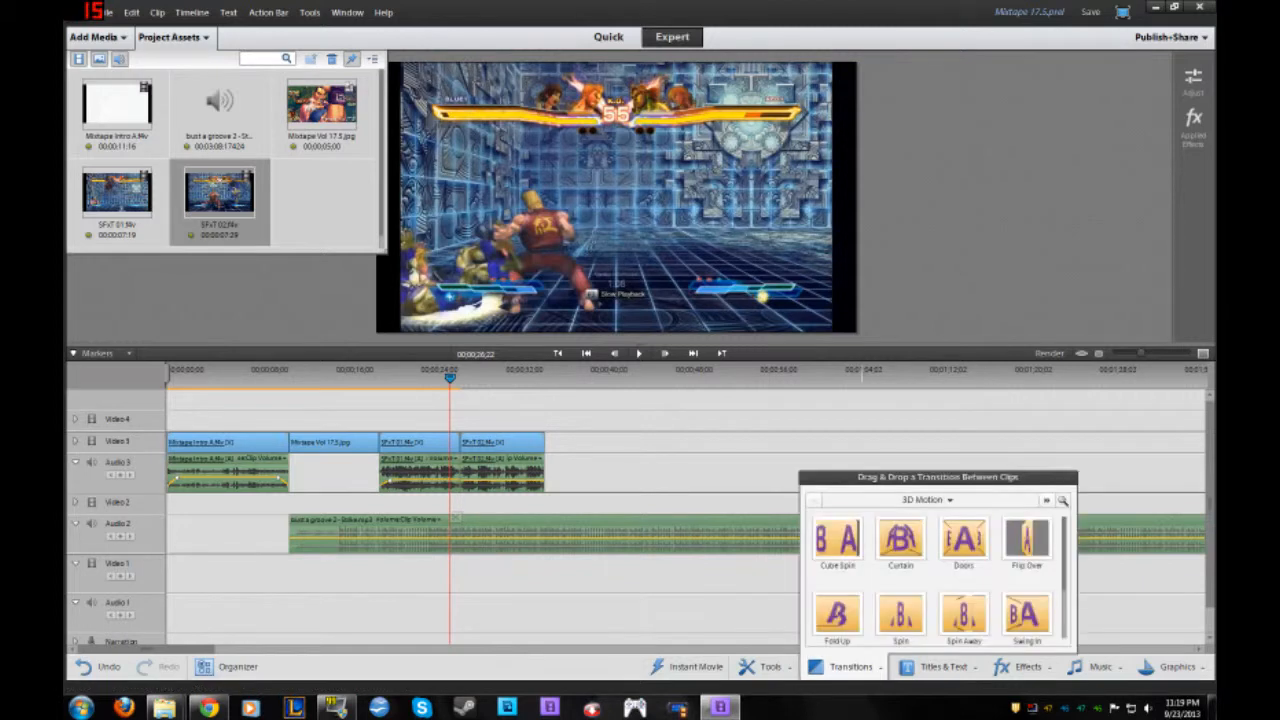
pyautogui.click(900, 500)
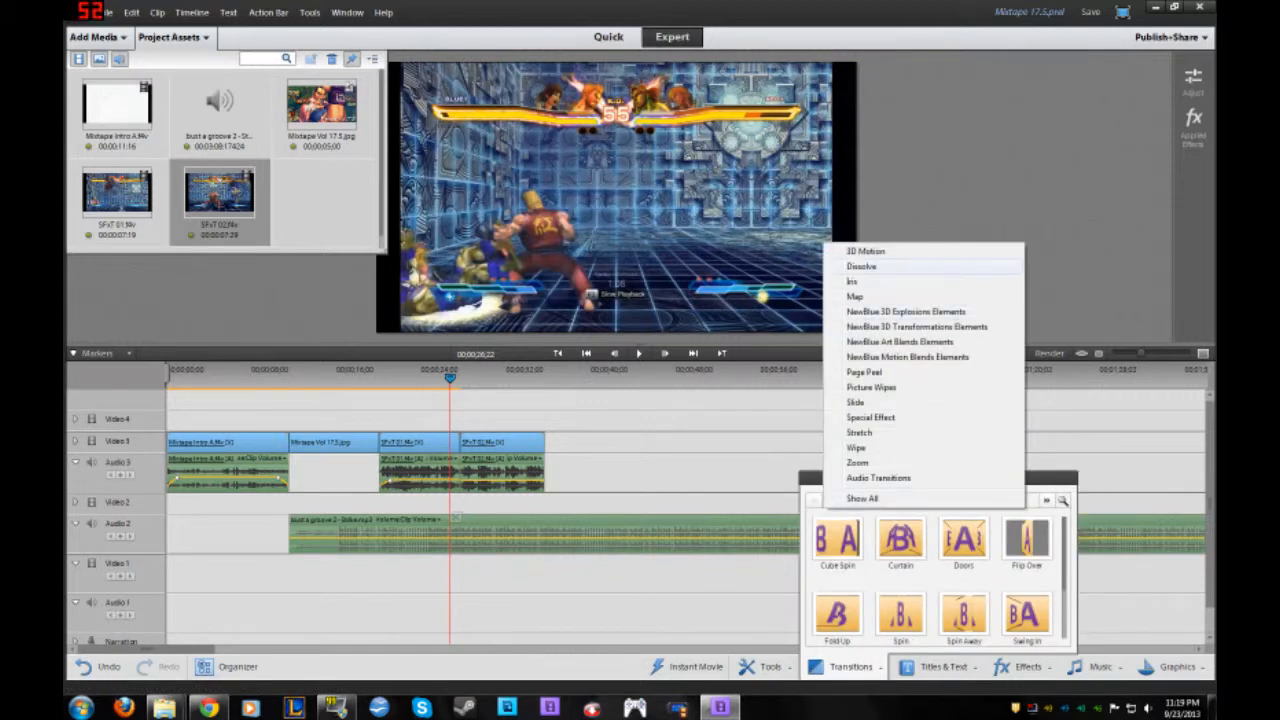
pyautogui.click(862, 266)
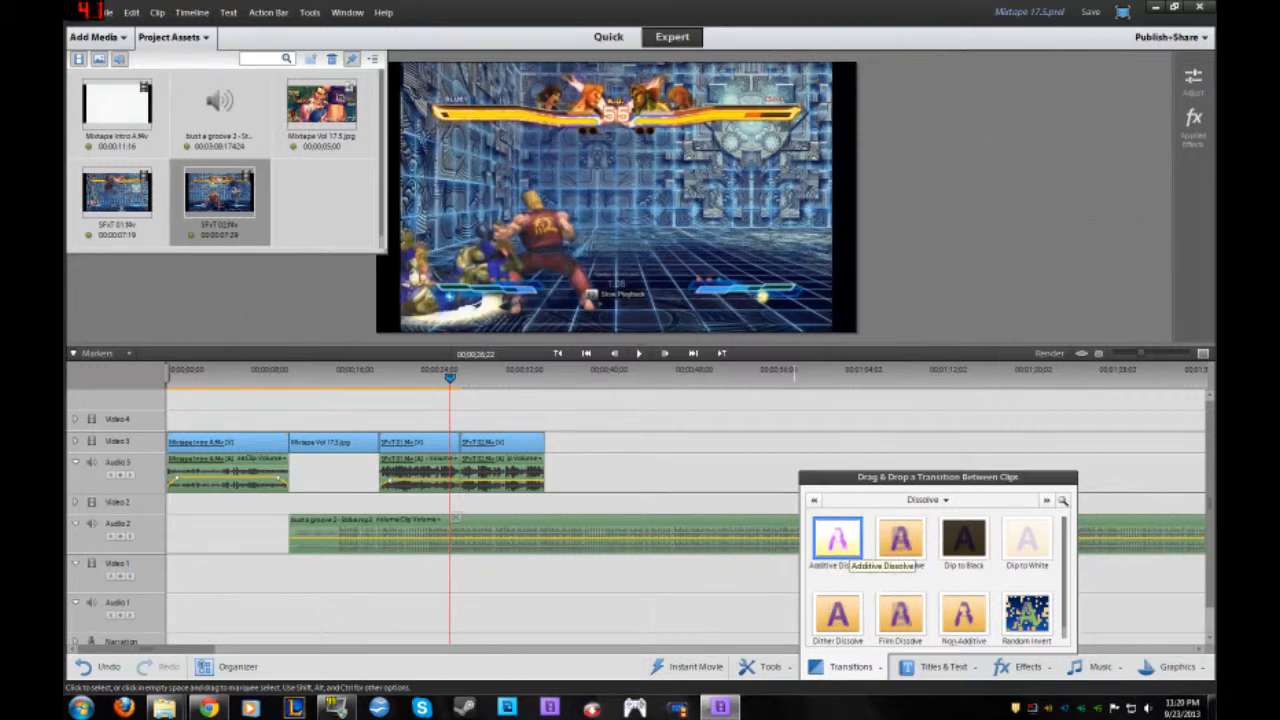
pyautogui.moveTo(840, 545); pyautogui.dragTo(461, 443)
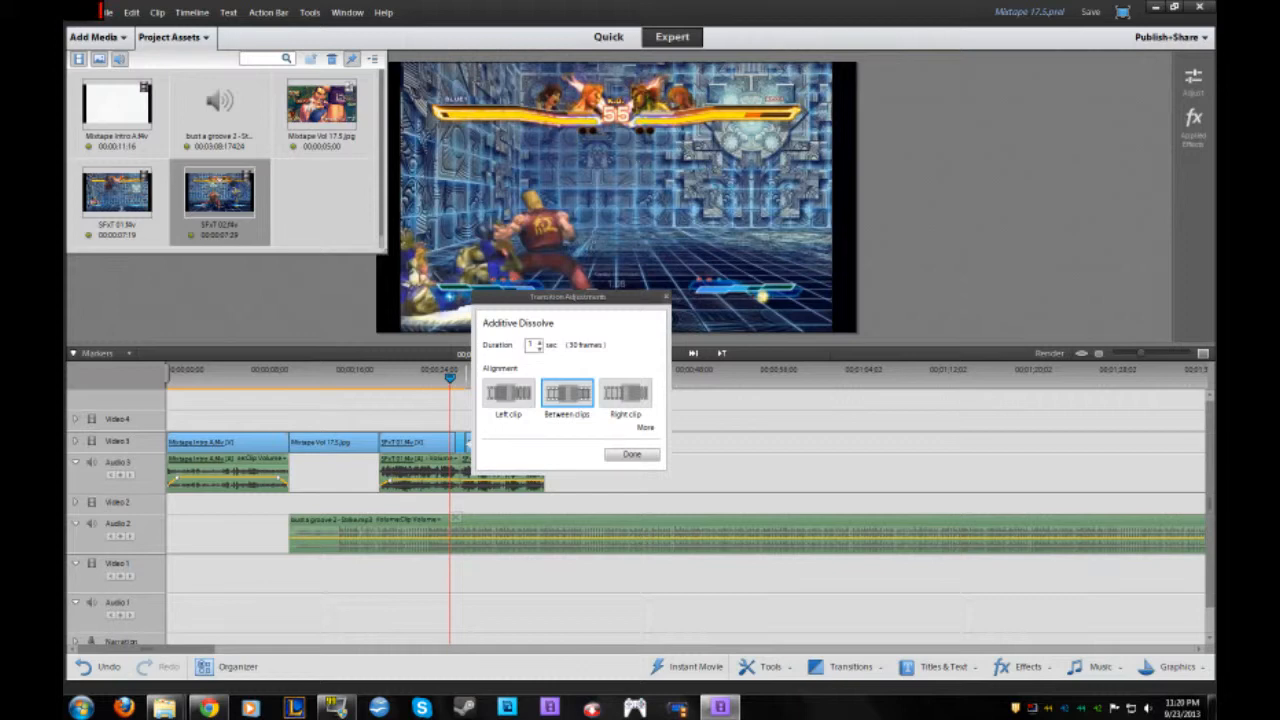
pyautogui.click(632, 454)
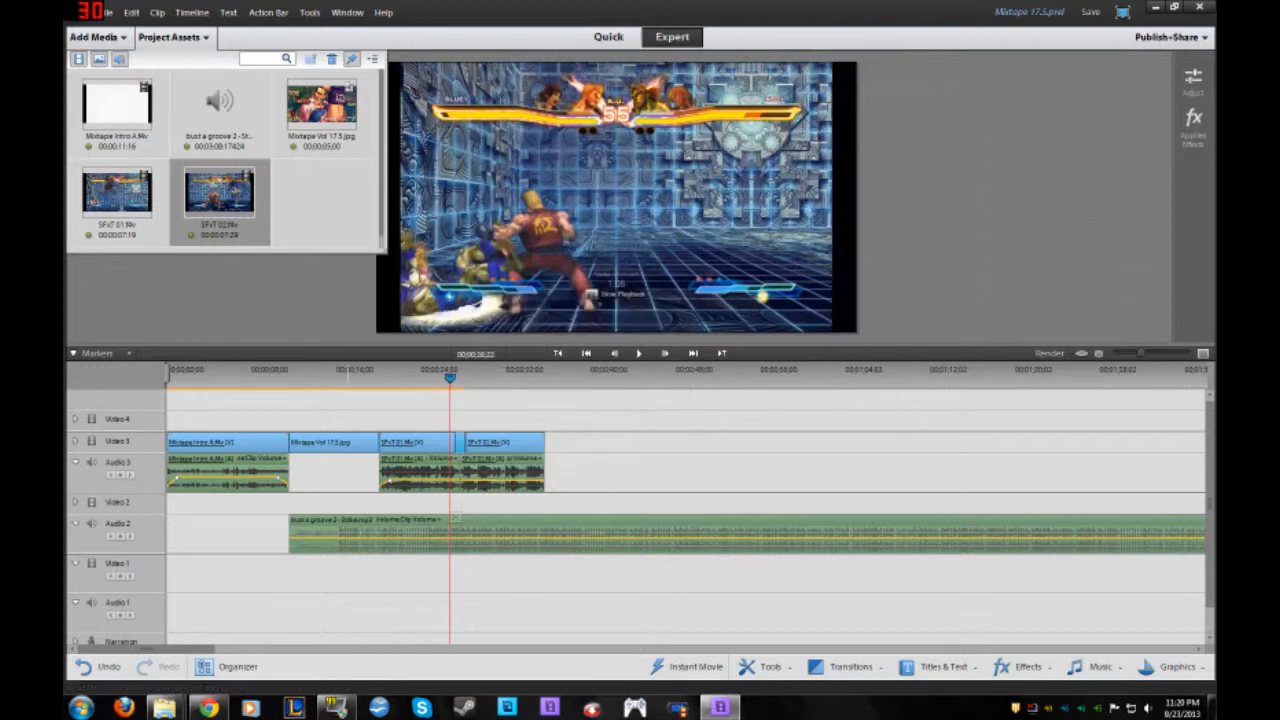
# Preview the timeline from the SFxT 01 clip through the dissolve and SFxT 02, and save the project
pyautogui.click(372, 372)
pyautogui.press('space')
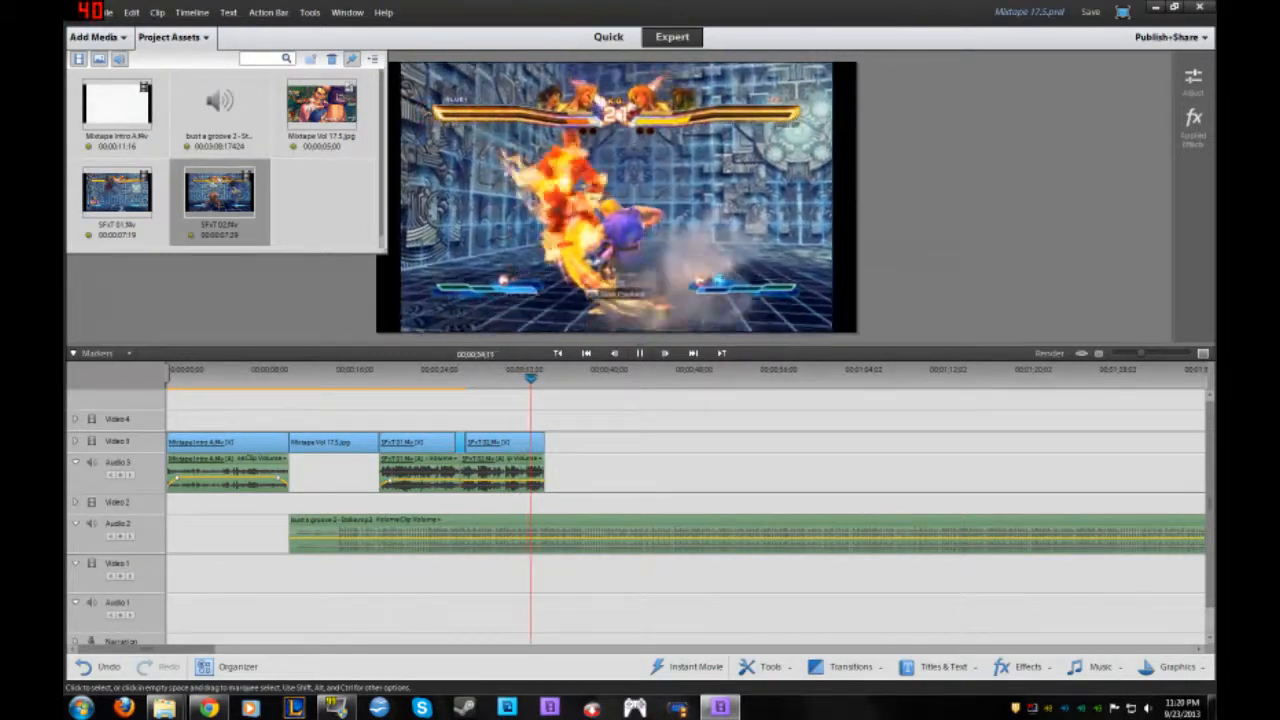
pyautogui.press('space')
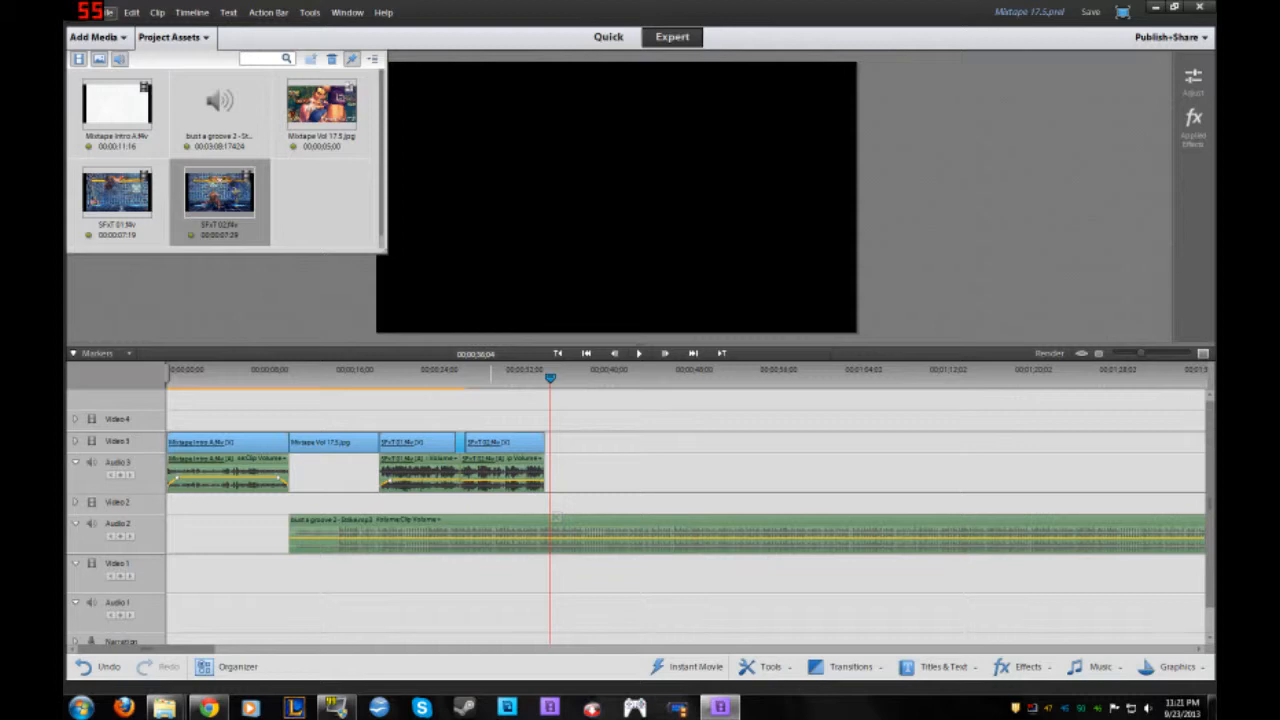
pyautogui.click(108, 13)
pyautogui.click(143, 82)
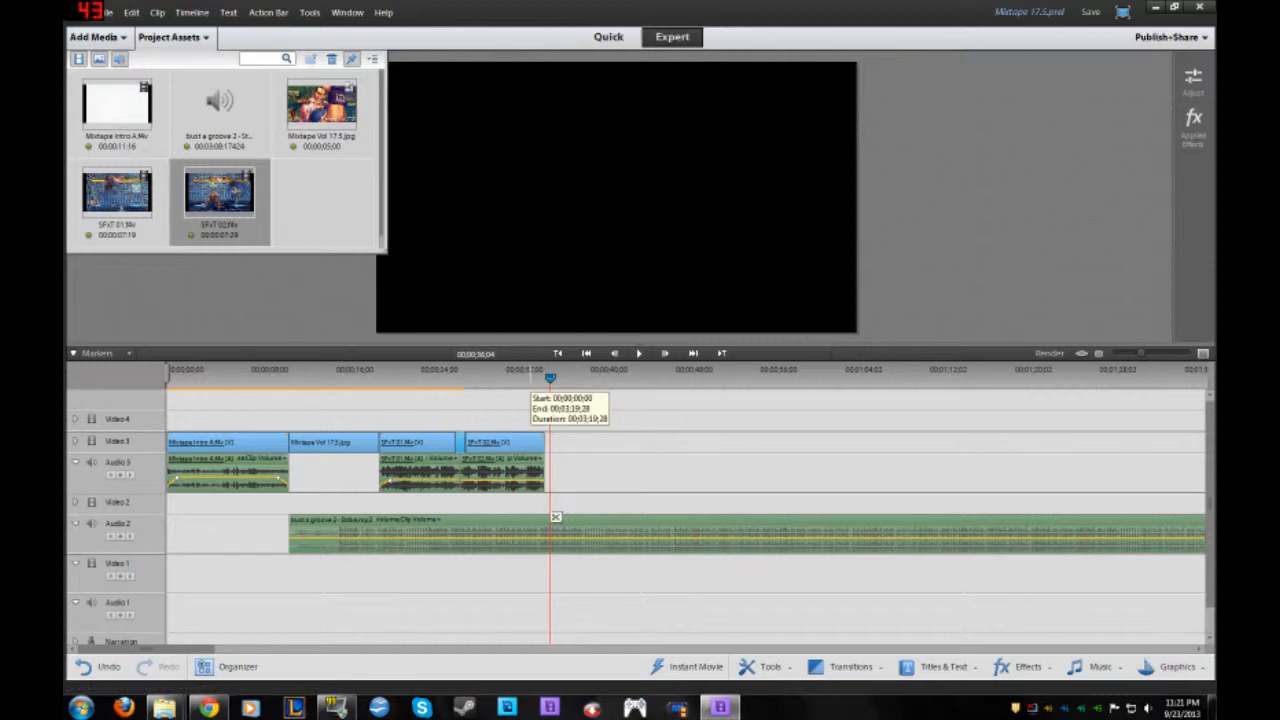
# Add the SSF4 01 clip to Video 3 directly after SFxT 02 and lower its audio volume to about -5.7 dB
pyautogui.click(531, 378)
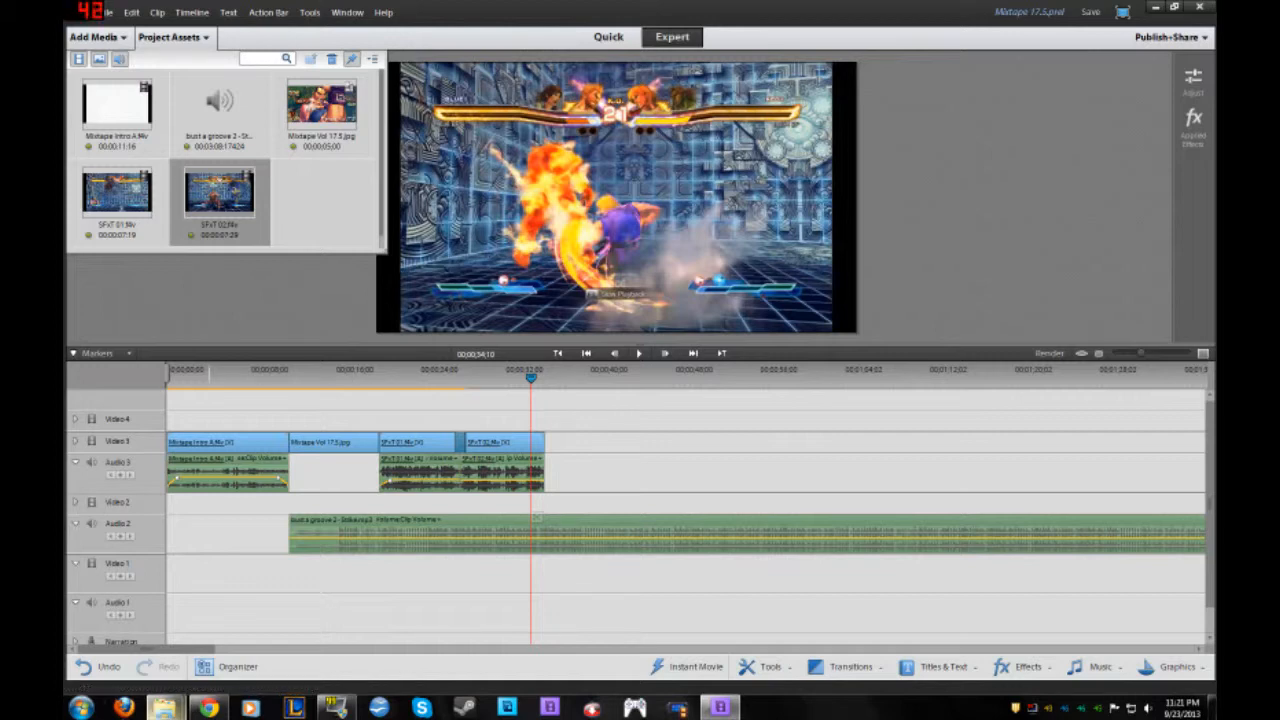
pyautogui.moveTo(164, 707)
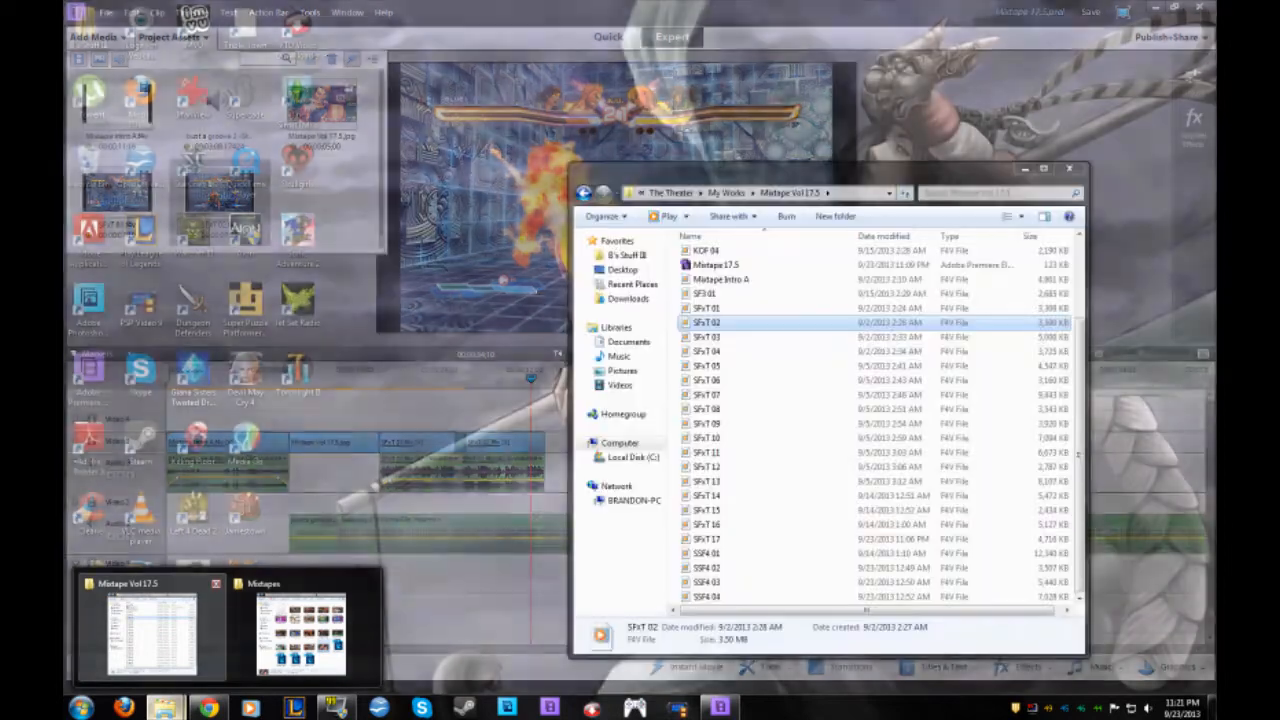
pyautogui.click(150, 635)
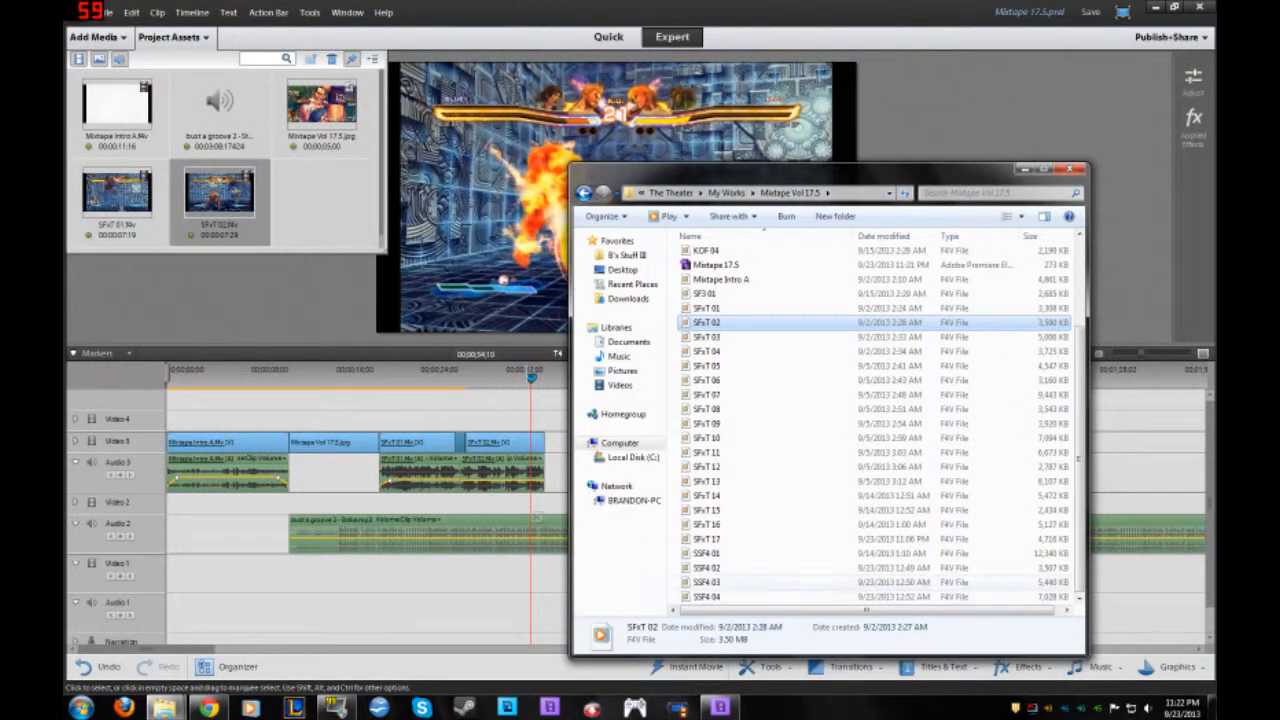
pyautogui.moveTo(706, 553); pyautogui.dragTo(545, 415)
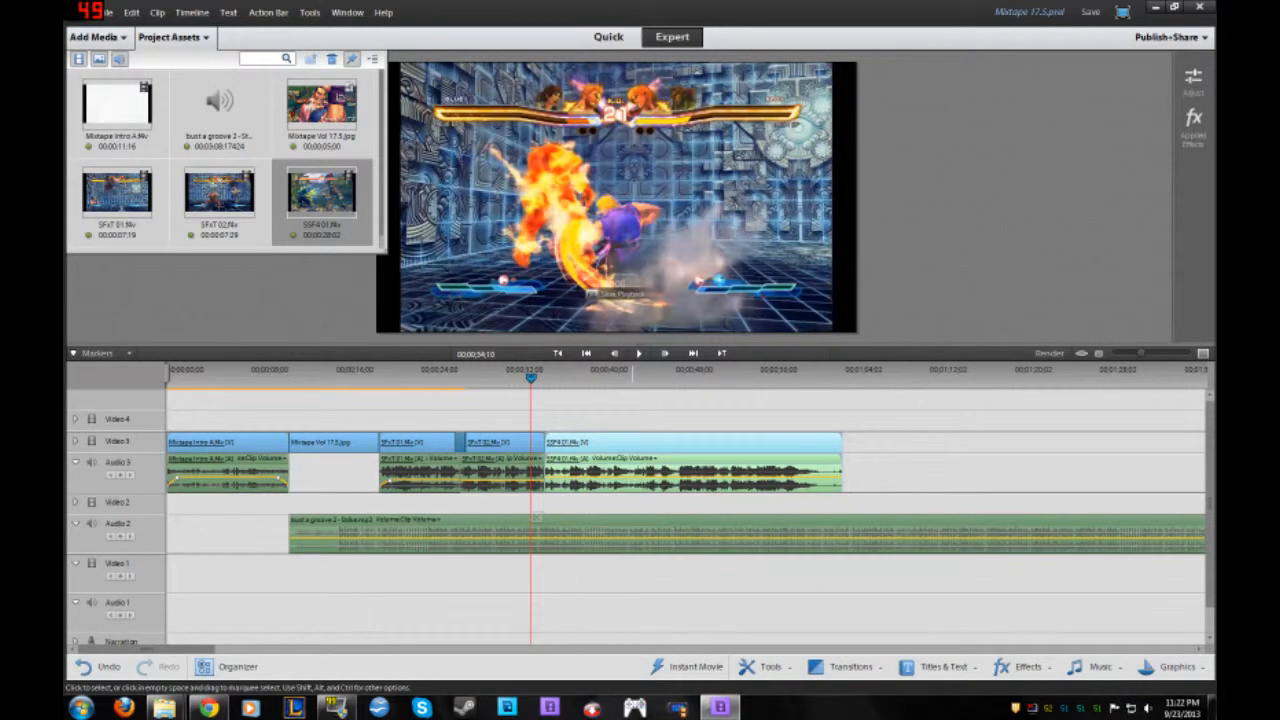
pyautogui.moveTo(537, 517)
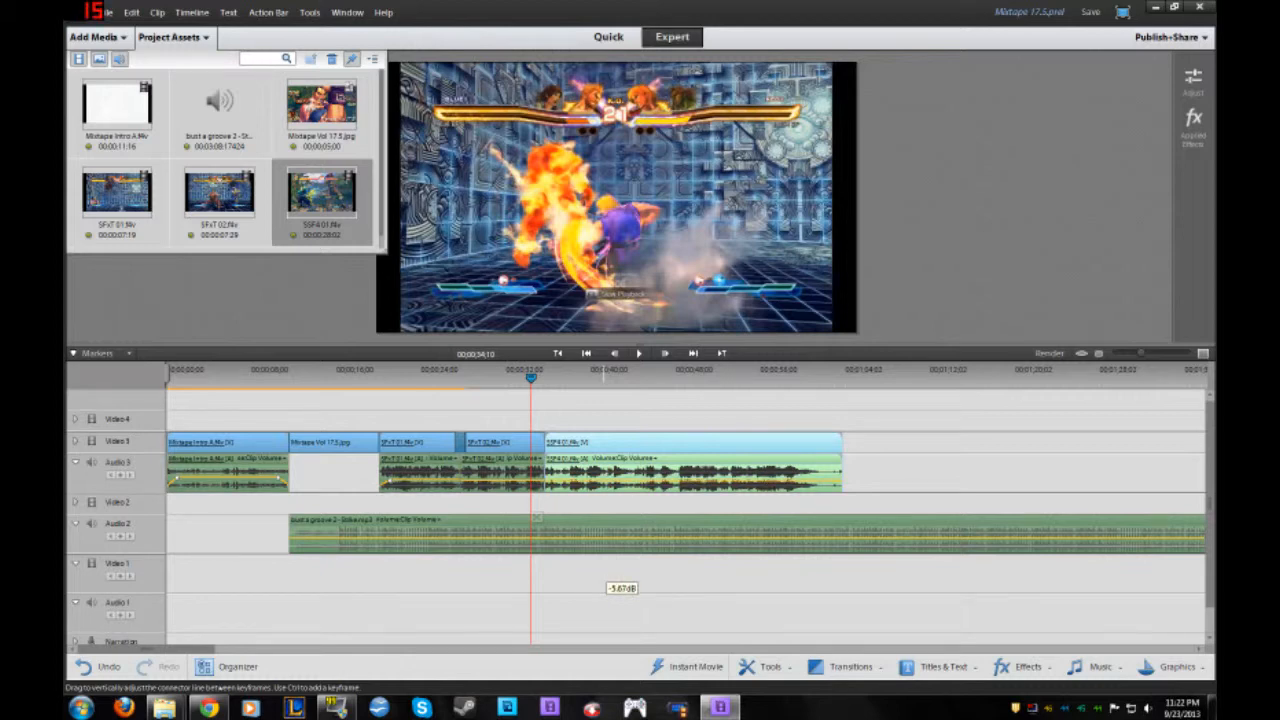
pyautogui.moveTo(537, 517); pyautogui.dragTo(537, 516)
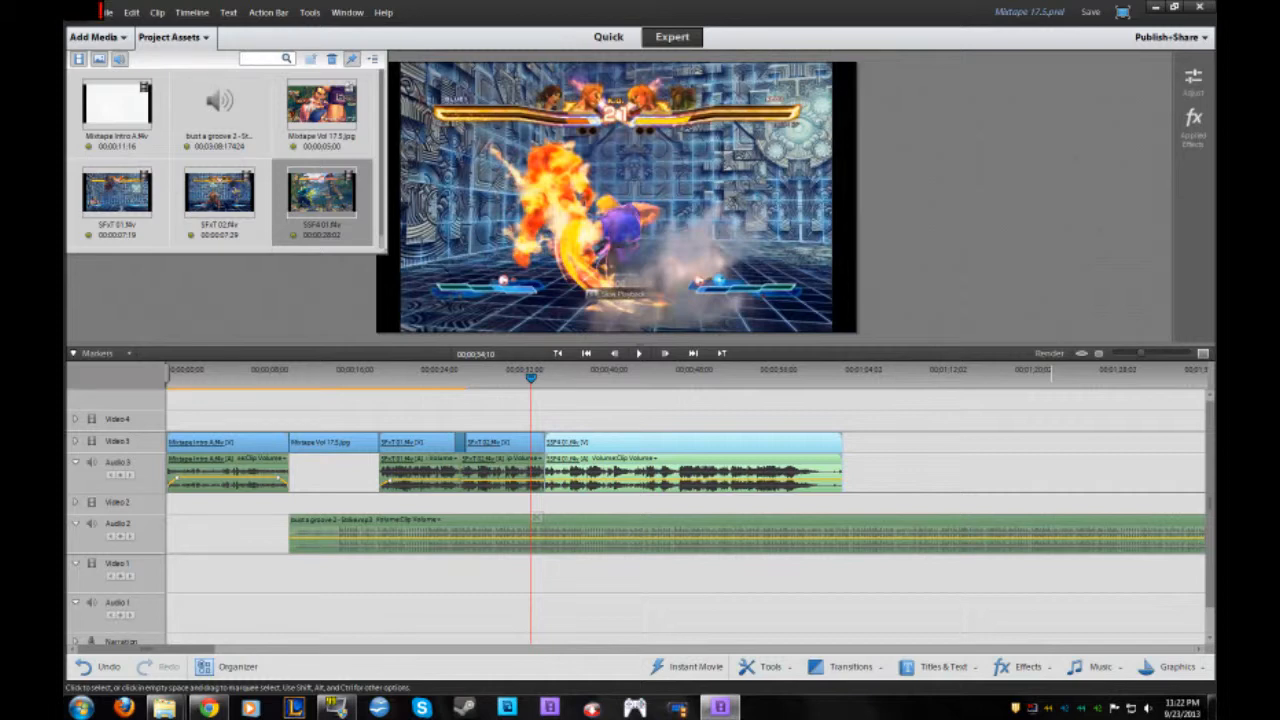
# Add a 1-second Push slide transition between the SFxT 02 and SSF4 01 clips, aligned between clips
pyautogui.click(848, 666)
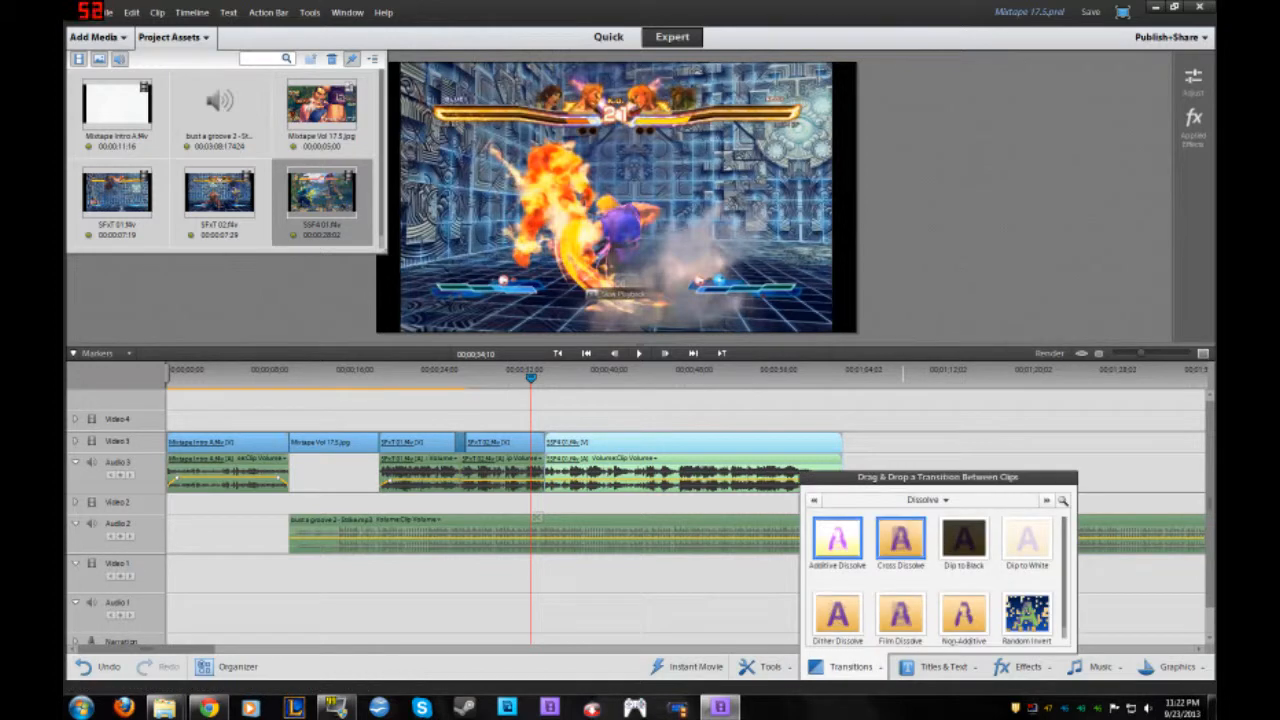
pyautogui.click(930, 499)
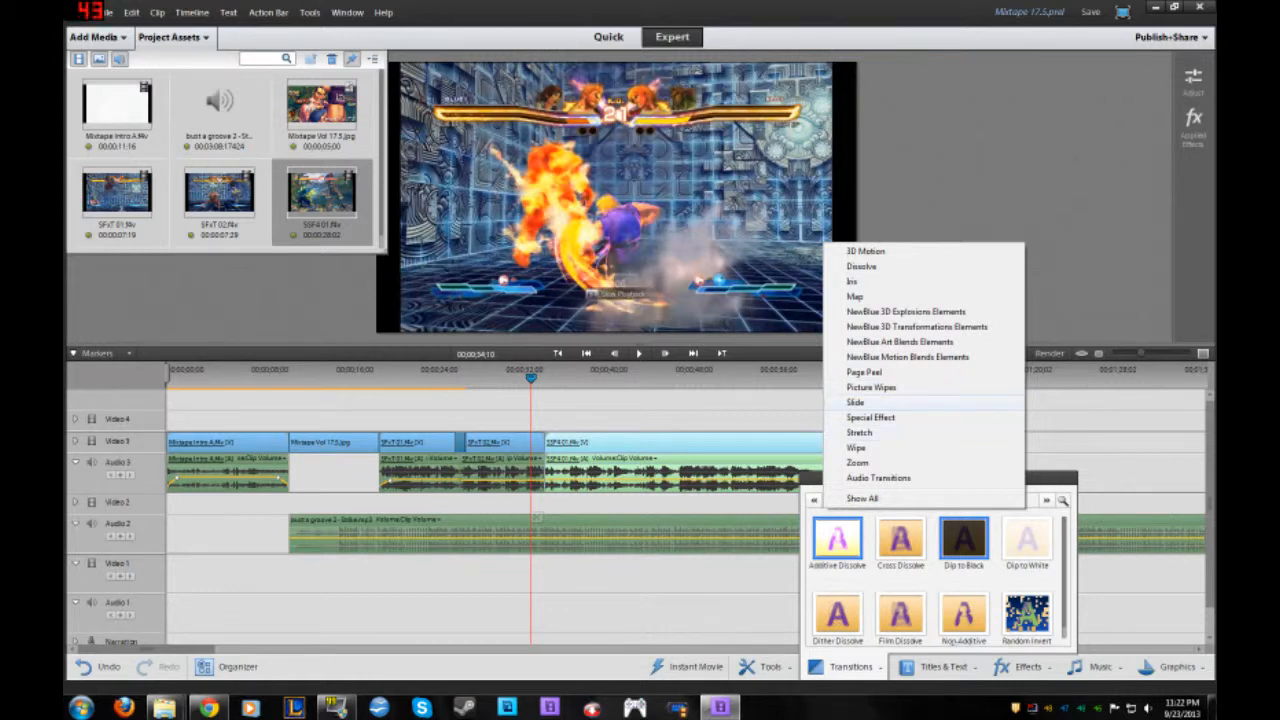
pyautogui.click(870, 402)
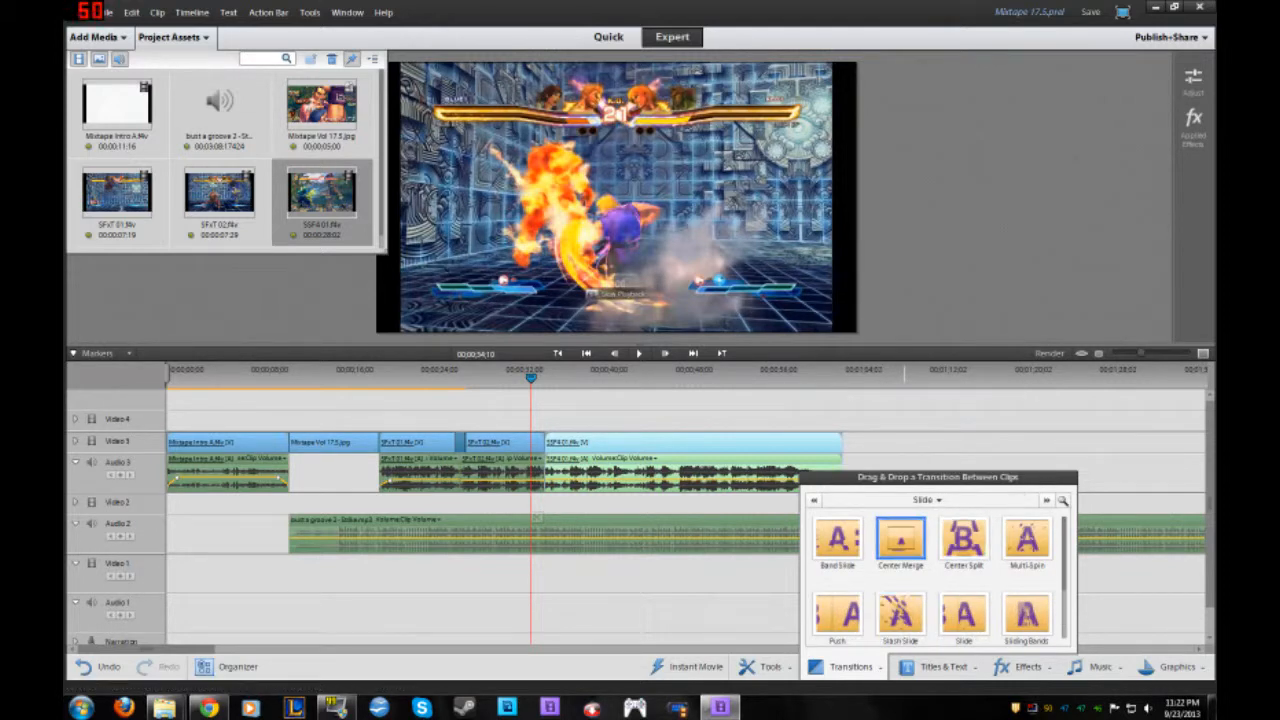
pyautogui.scroll(-1, 963, 540)
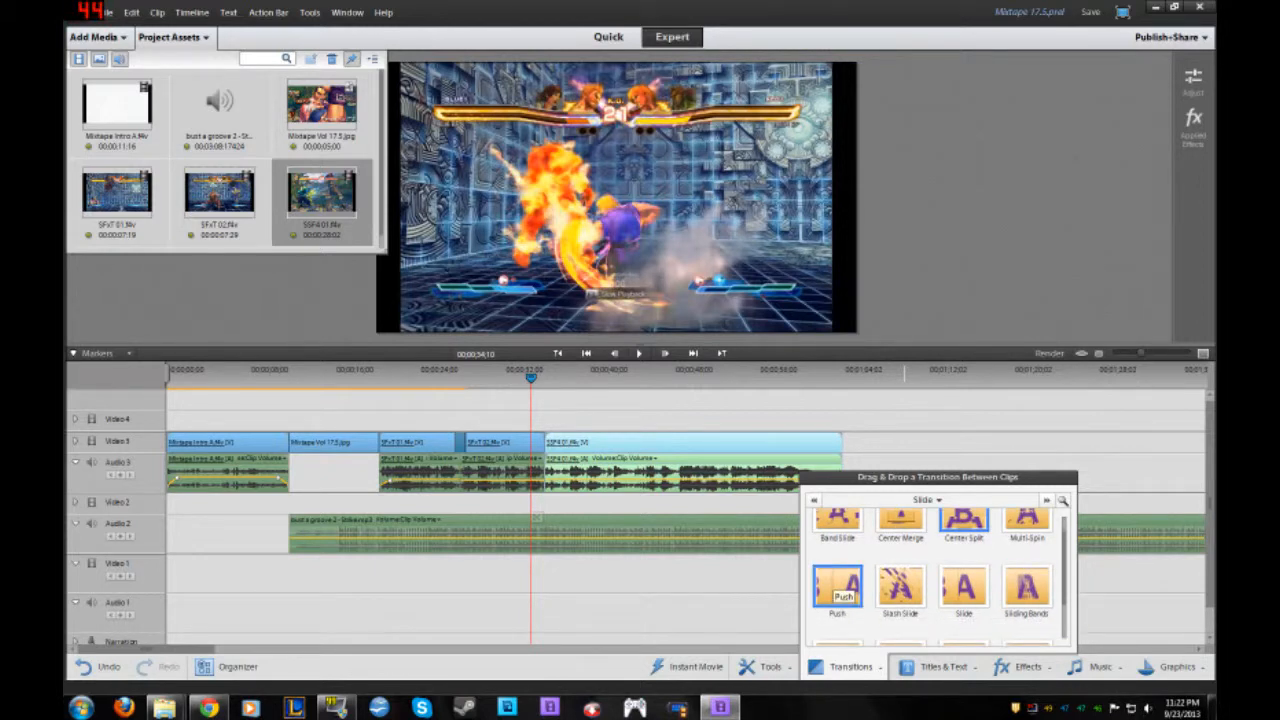
pyautogui.moveTo(837, 588)
pyautogui.mouseDown()
pyautogui.moveTo(700, 500)
pyautogui.moveTo(545, 442)
pyautogui.mouseUp()
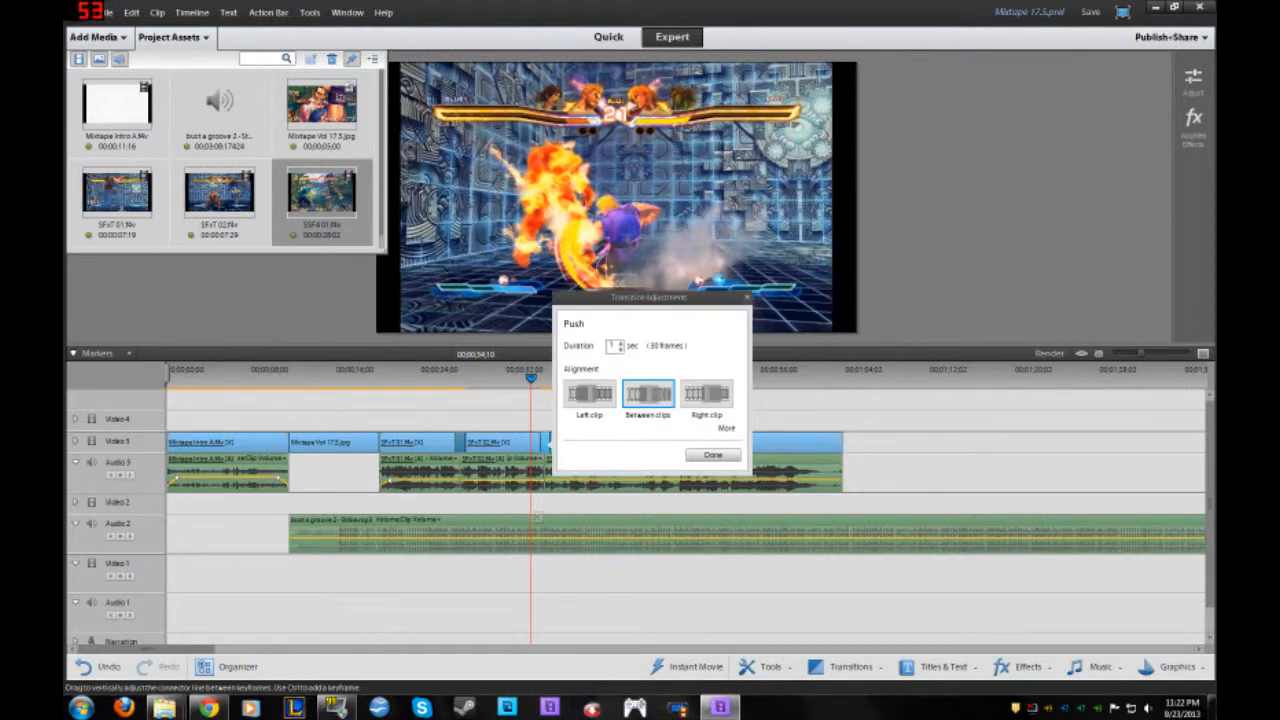
pyautogui.click(714, 455)
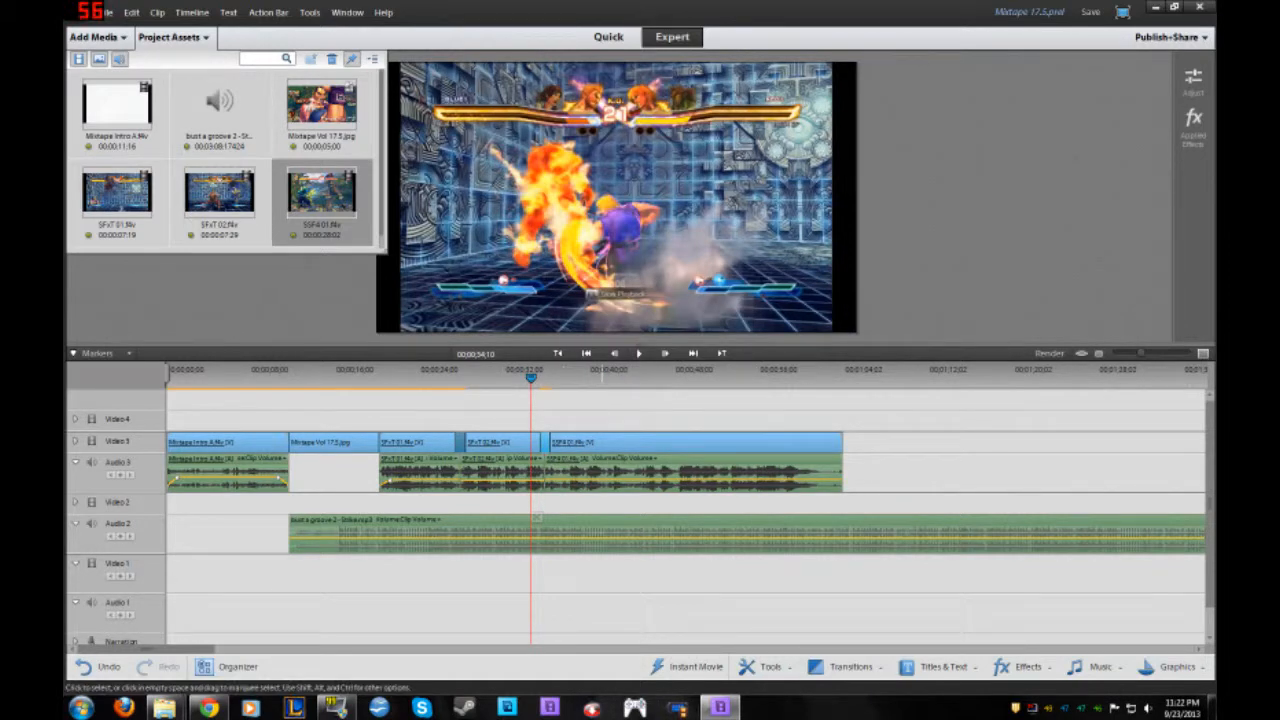
# Play through the Push transition and the SSF4 01 clip, and set the playhead to 00;00;59;21 near the clip's end
pyautogui.click(638, 353)
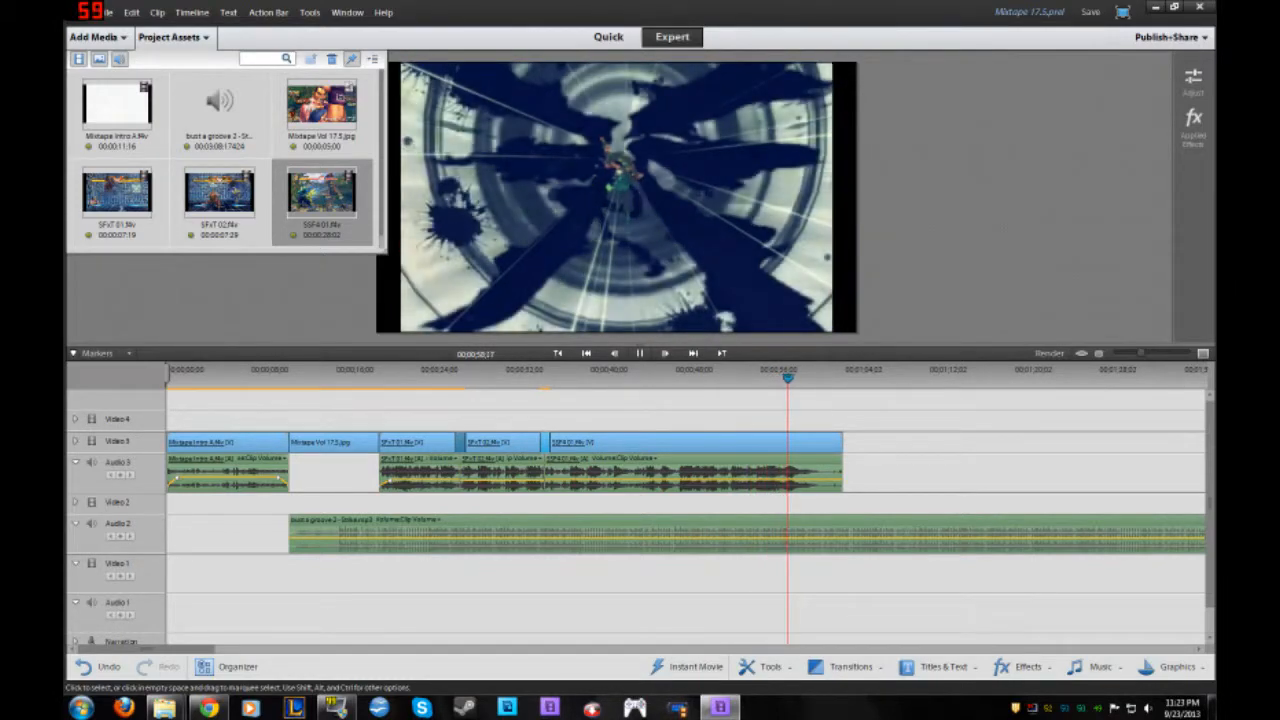
pyautogui.press('space')
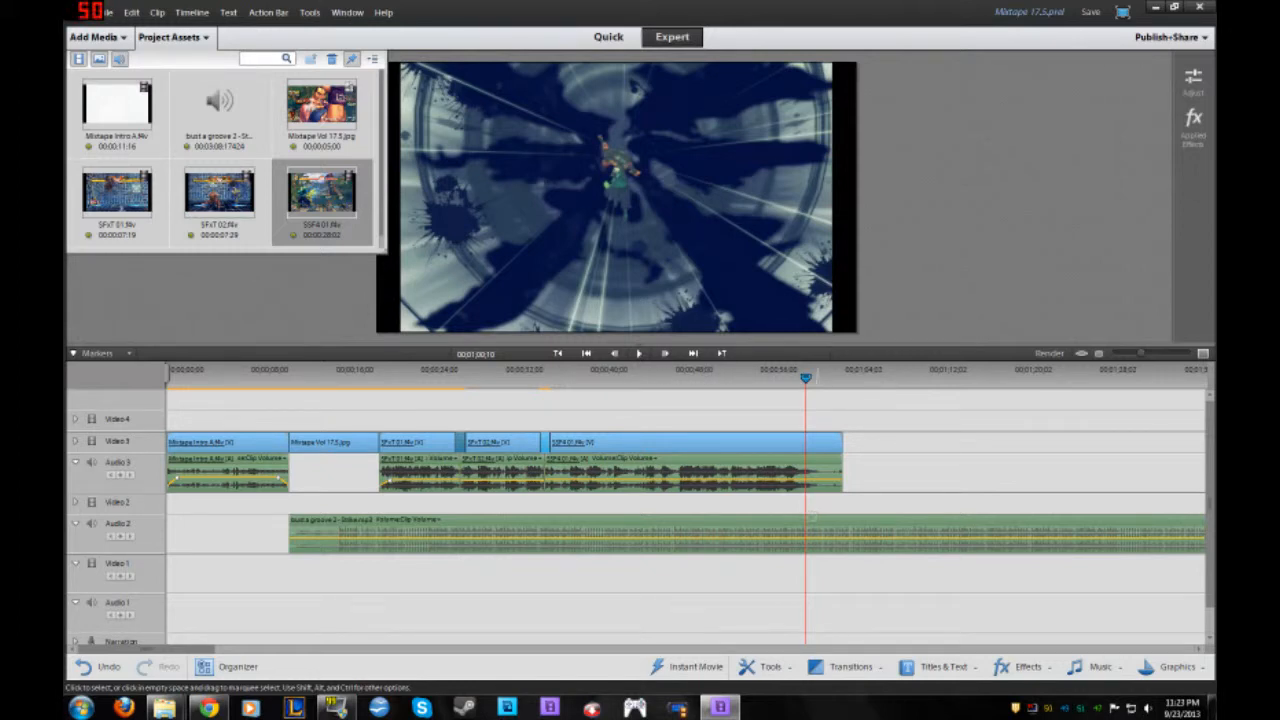
pyautogui.moveTo(806, 378)
pyautogui.mouseDown()
pyautogui.moveTo(852, 378)
pyautogui.moveTo(799, 378)
pyautogui.mouseUp()
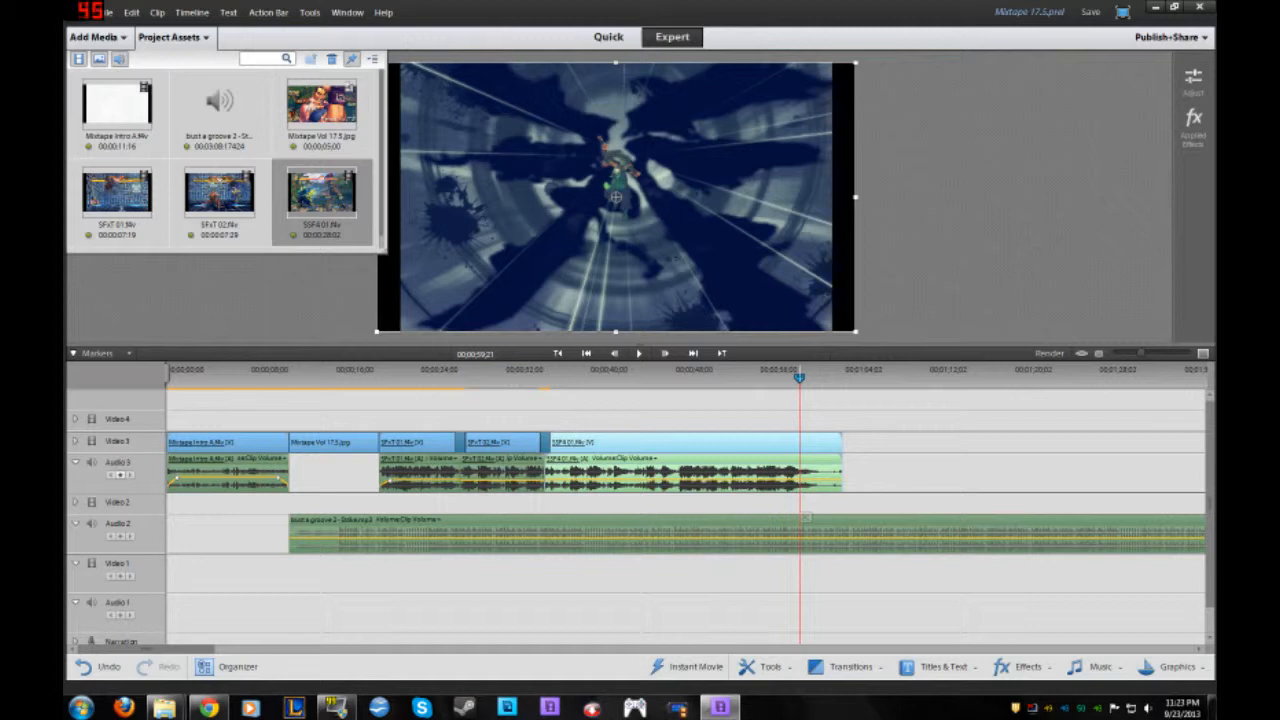
# Cut off the end of the SSF4 01 clip at the playhead and place the Garou 01 clip directly after it on Video 3
pyautogui.hotkey('ctrl', 'k')
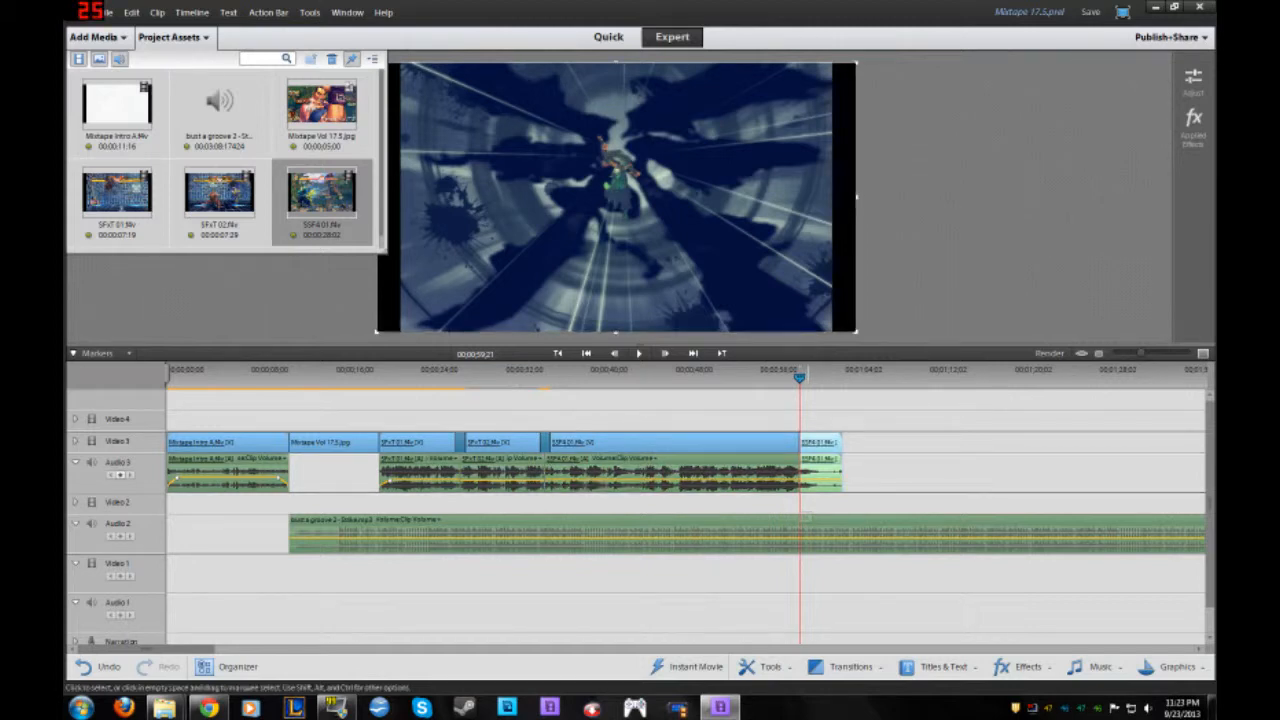
pyautogui.press('Delete')
pyautogui.moveTo(164, 708)
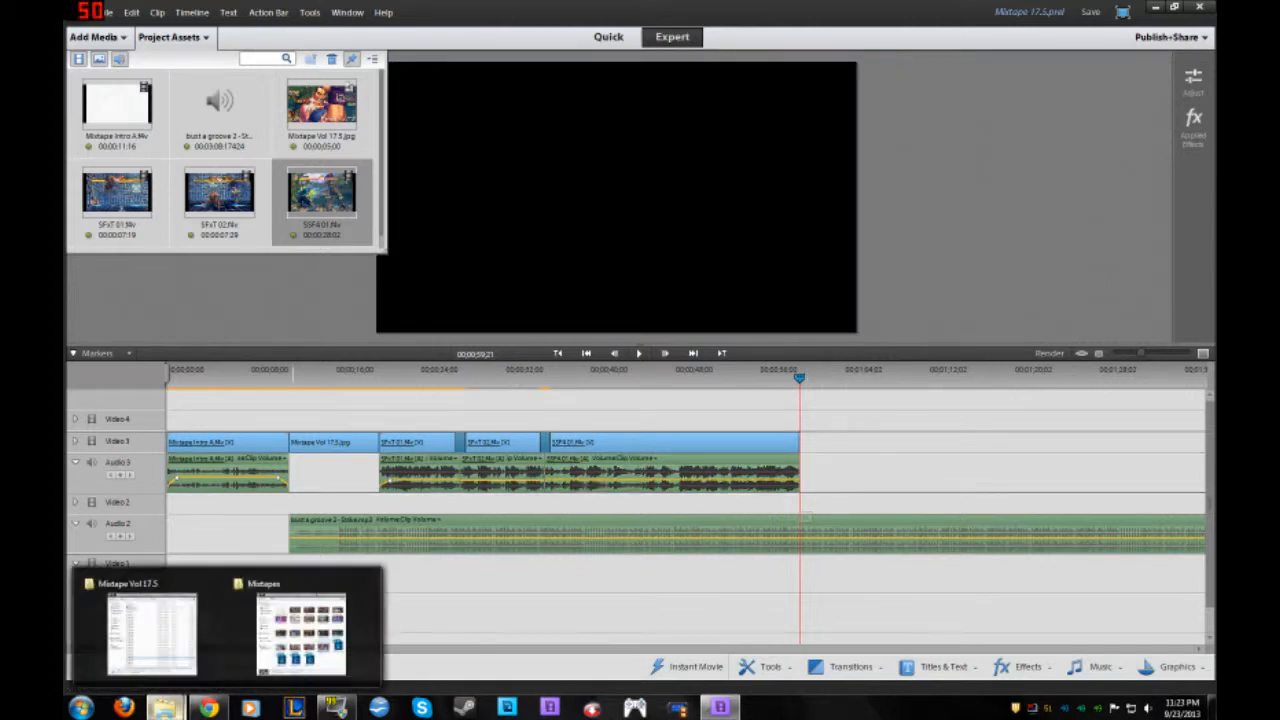
pyautogui.click(130, 625)
pyautogui.scroll(3, 800, 508)
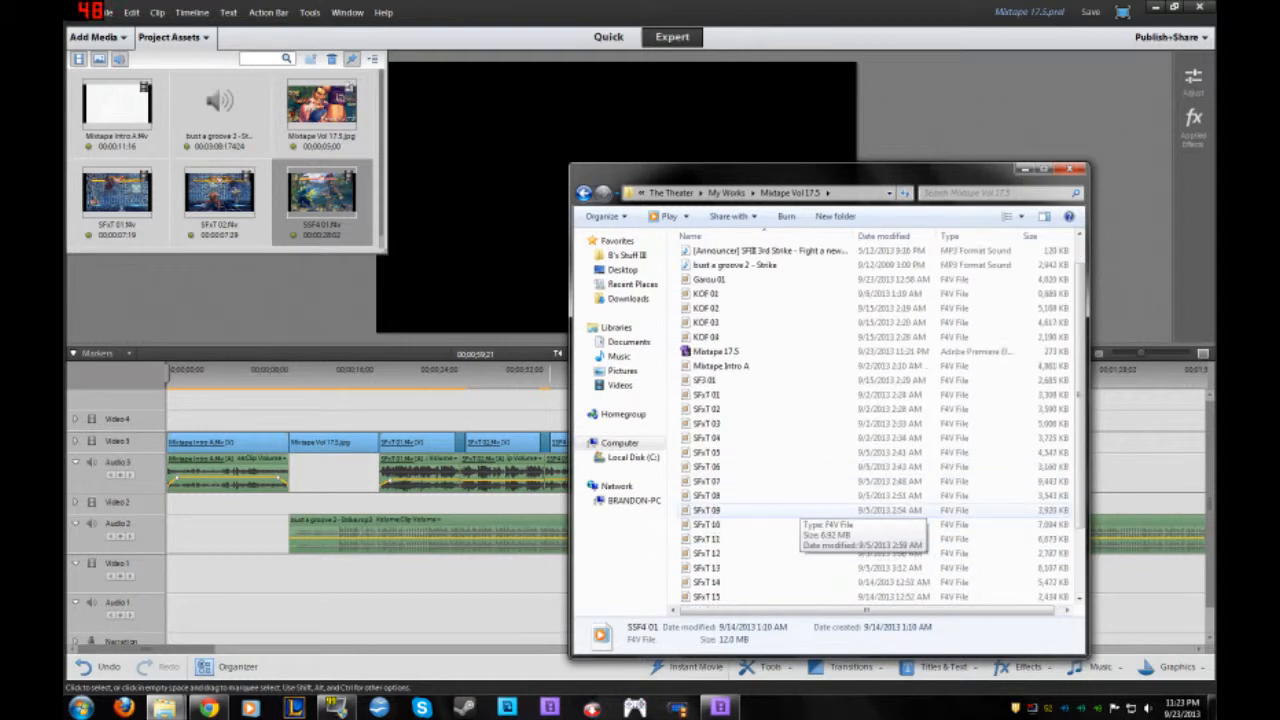
pyautogui.moveTo(800, 172); pyautogui.dragTo(294, 184)
pyautogui.click(192, 325)
pyautogui.moveTo(192, 325); pyautogui.dragTo(806, 409)
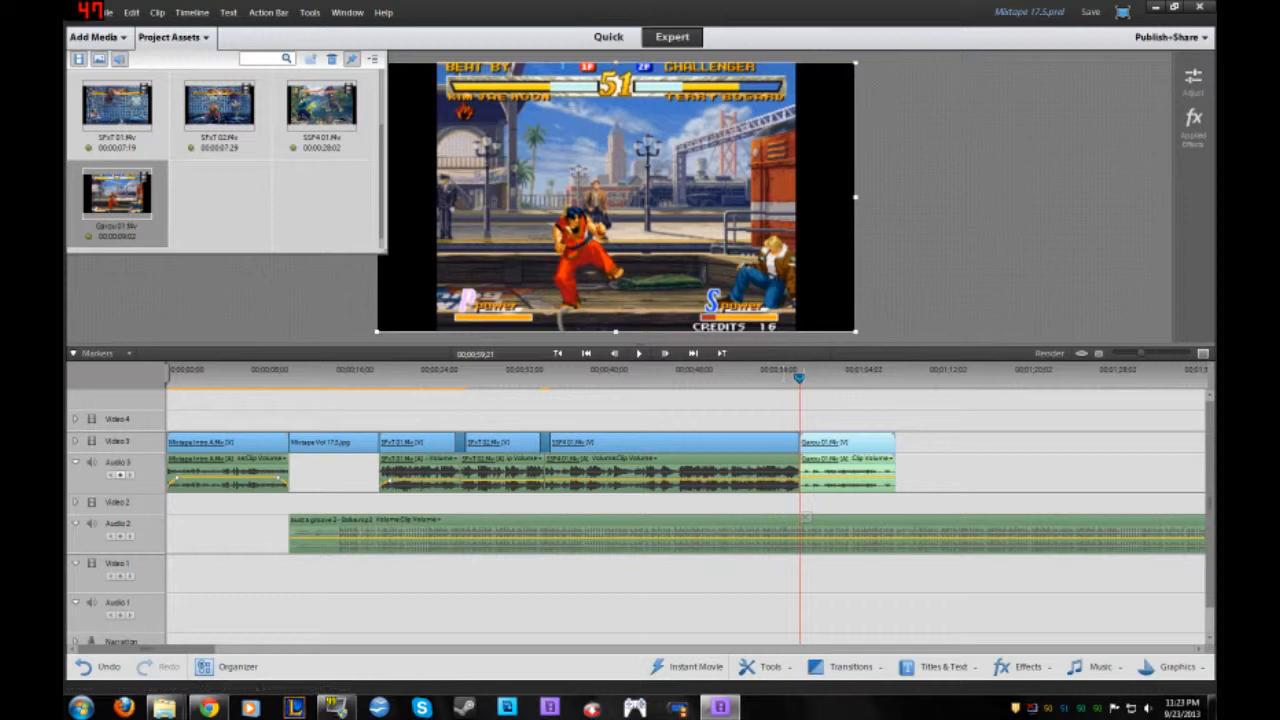
# Add a 1-second Glow-Soft transition from NewBlue Art Blends Elements between the SSF4 01 and Garou 01 clips, aligned between clips
pyautogui.click(781, 372)
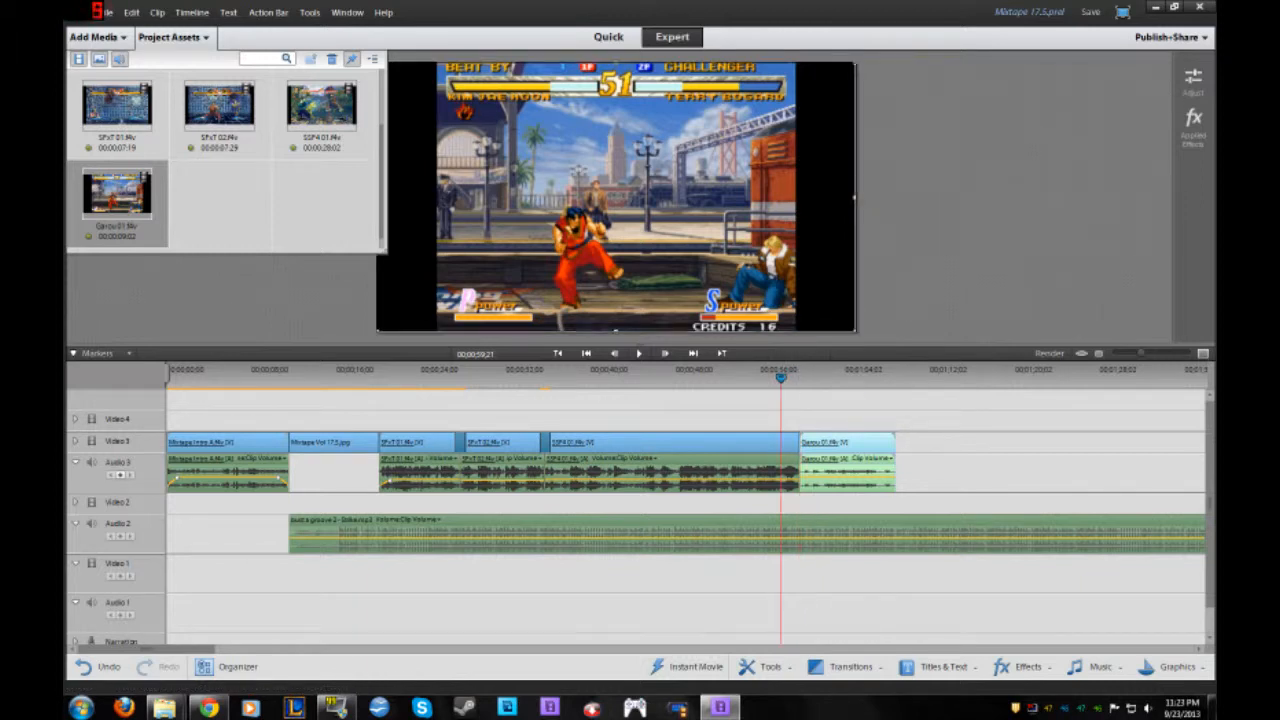
pyautogui.click(850, 666)
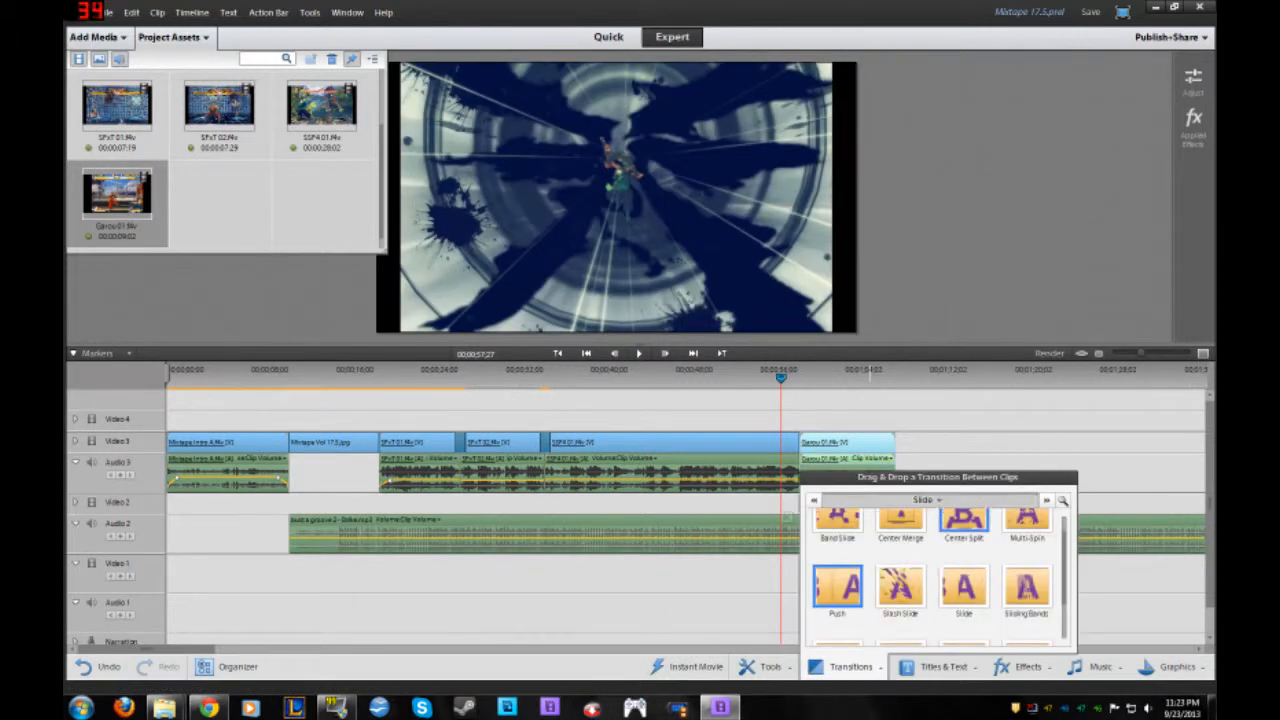
pyautogui.click(925, 499)
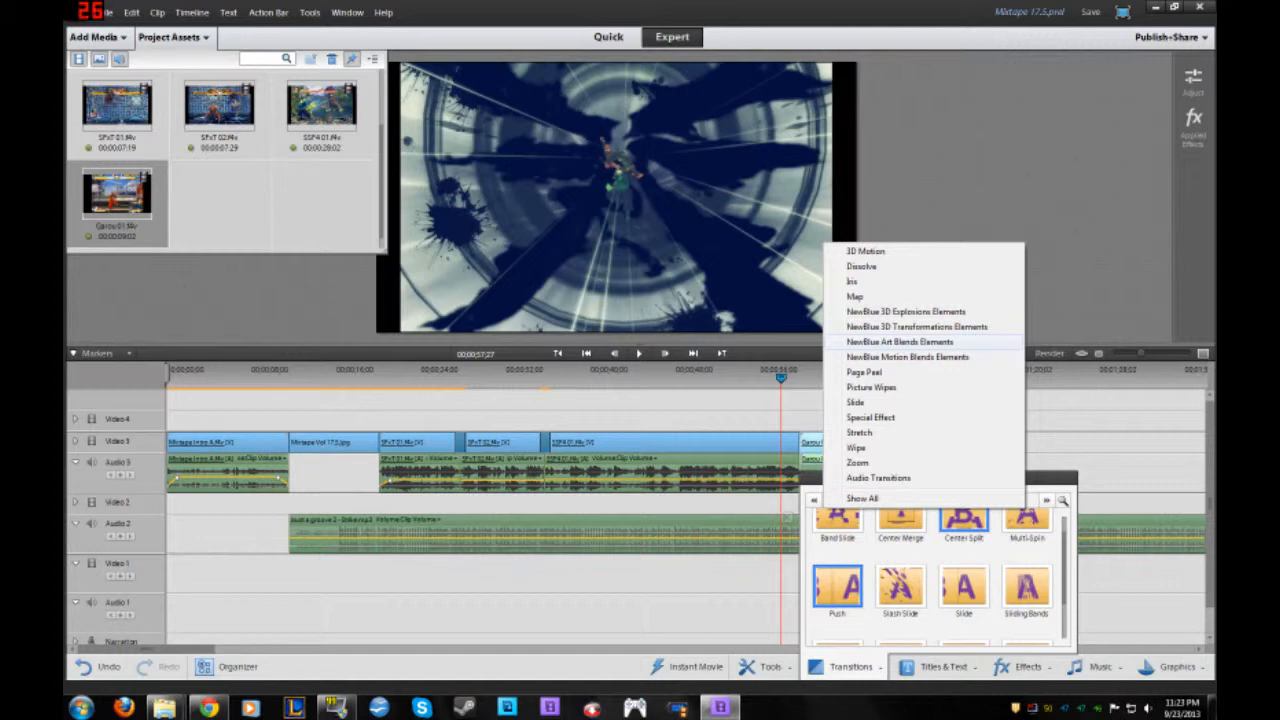
pyautogui.click(900, 341)
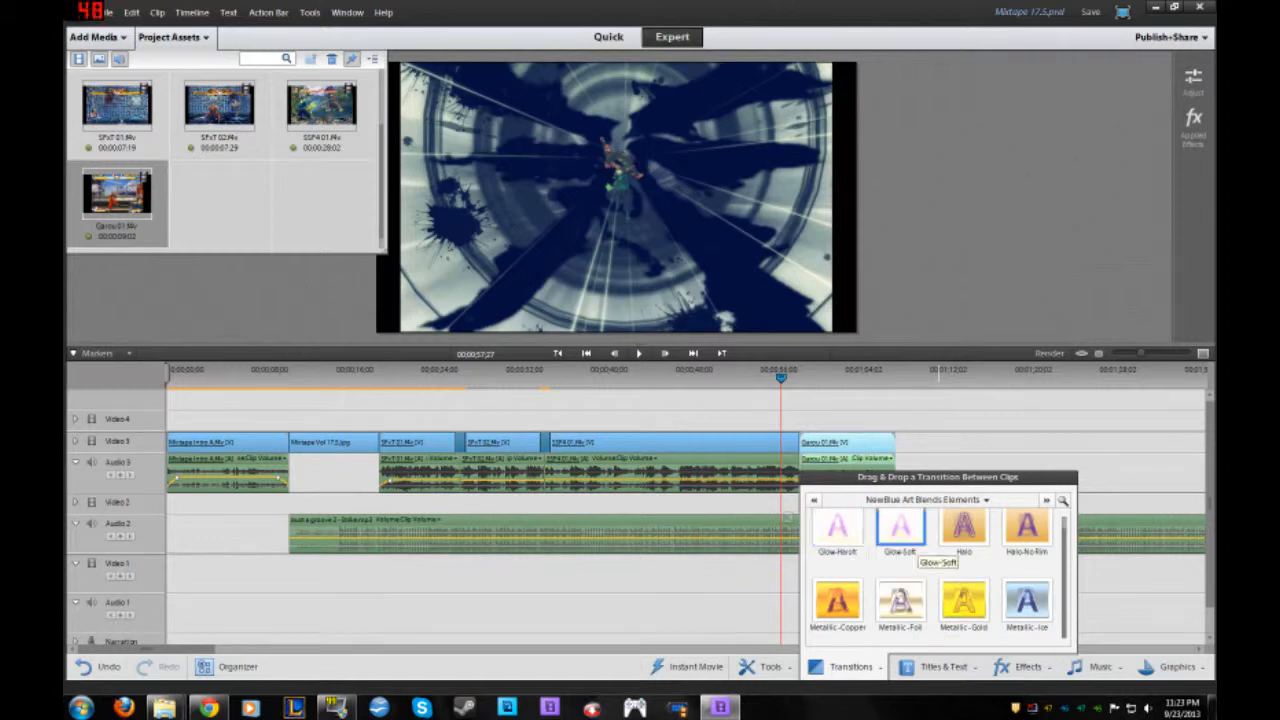
pyautogui.moveTo(900, 528); pyautogui.dragTo(802, 442)
pyautogui.click(903, 395)
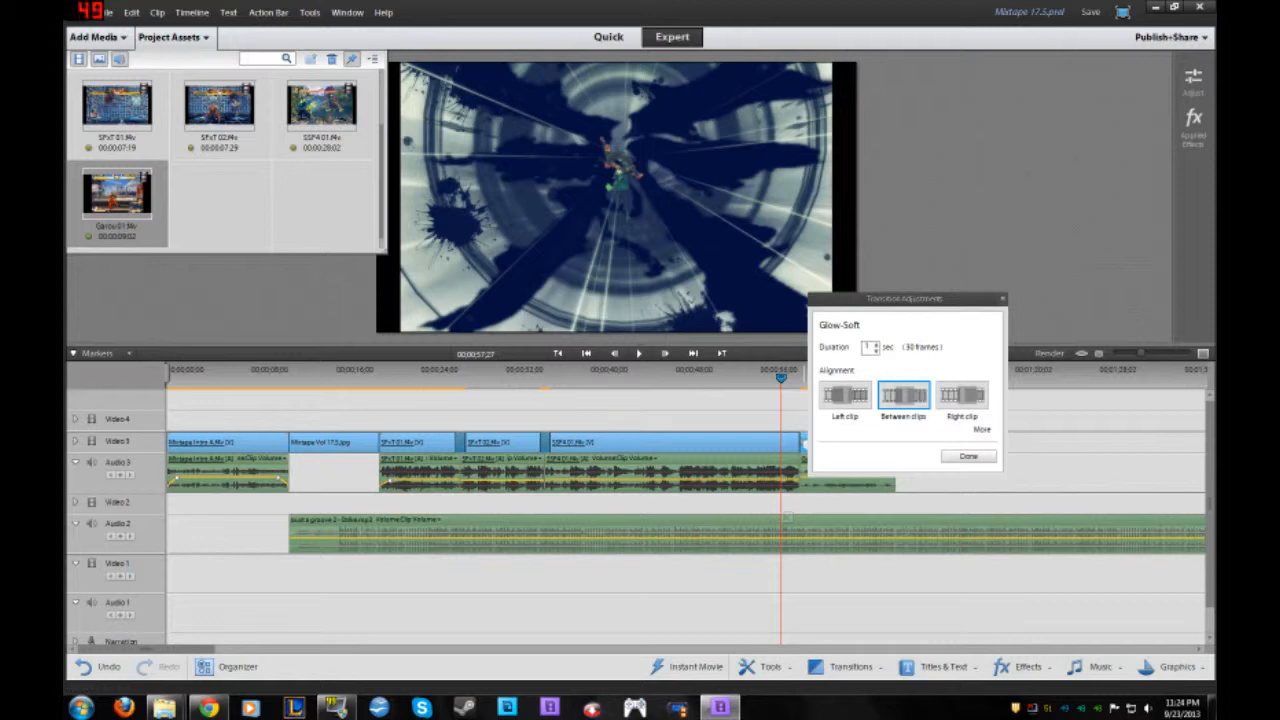
pyautogui.press('Return')
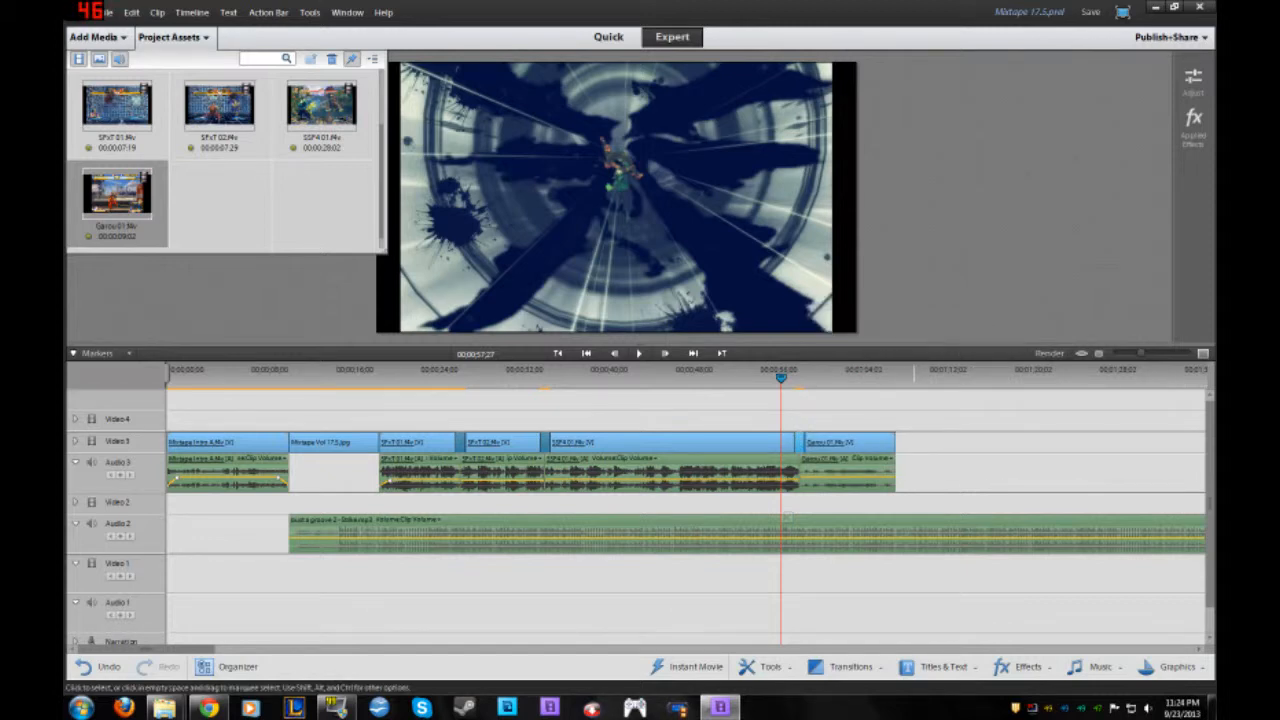
# Preview the Glow-Soft transition and the Garou 01 clip, and save the project
pyautogui.press('space')
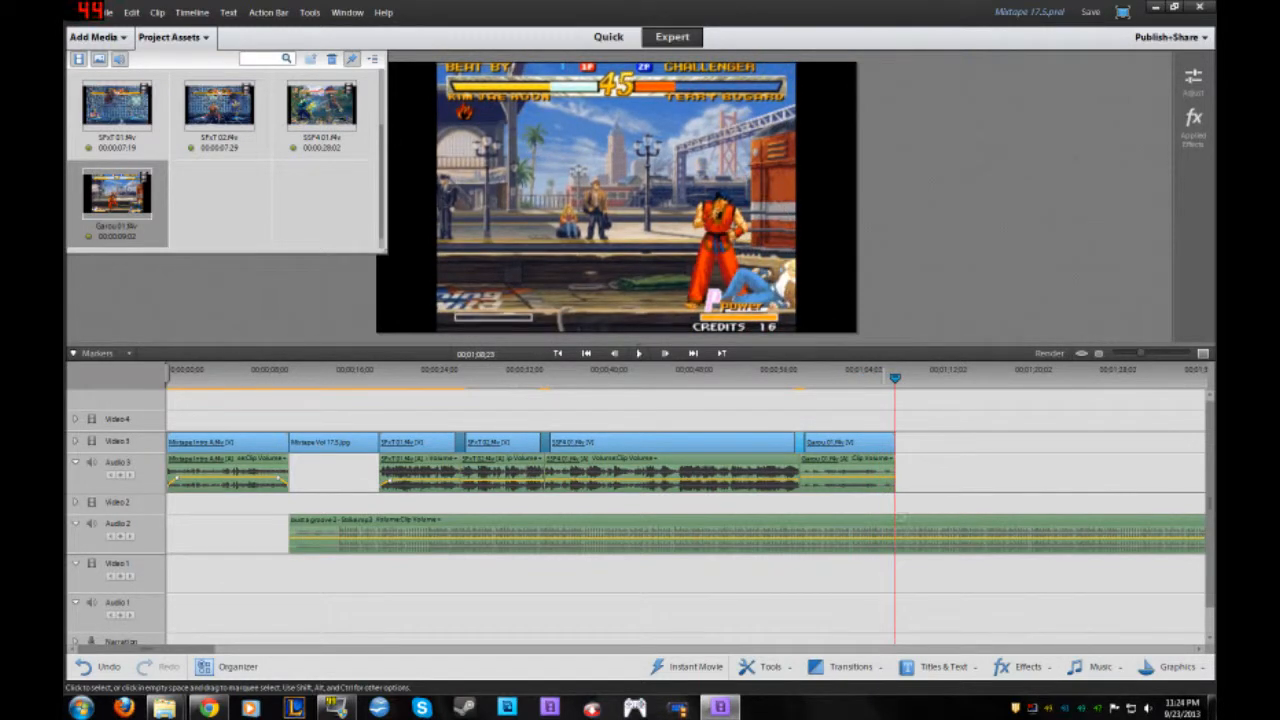
pyautogui.click(797, 372)
pyautogui.press('space')
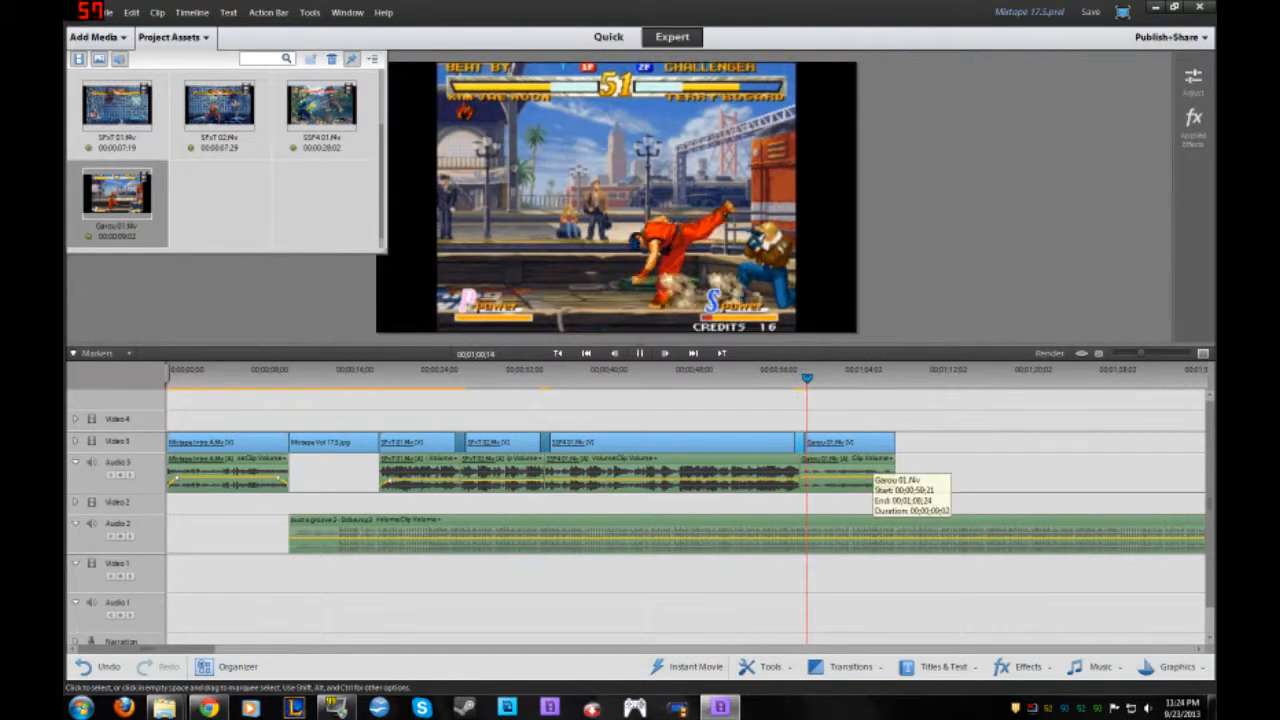
pyautogui.press('space')
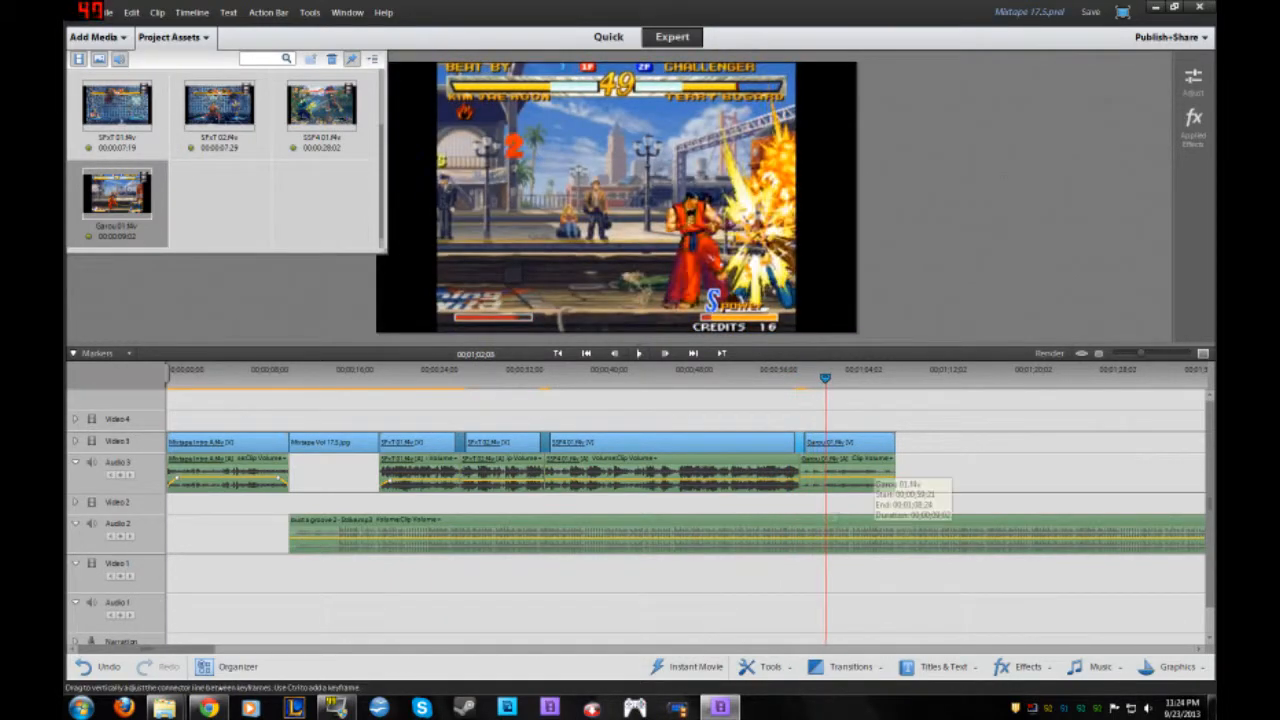
pyautogui.click(845, 666)
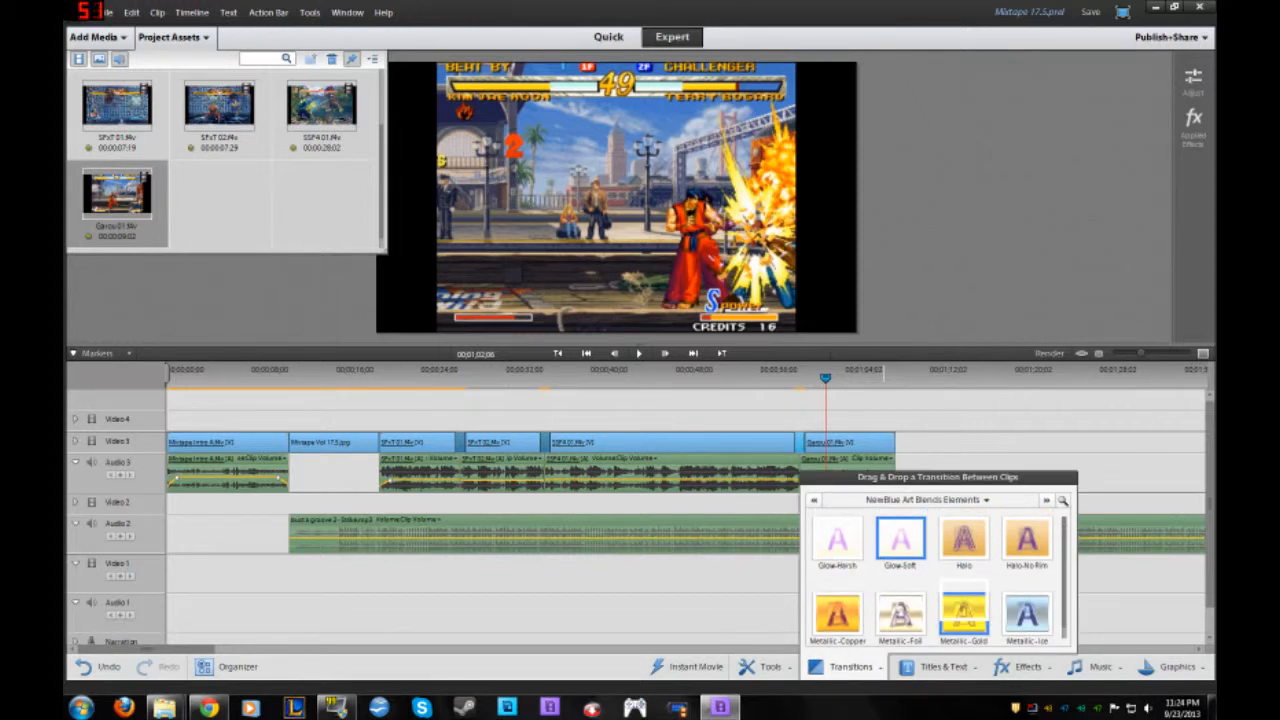
pyautogui.click(870, 518)
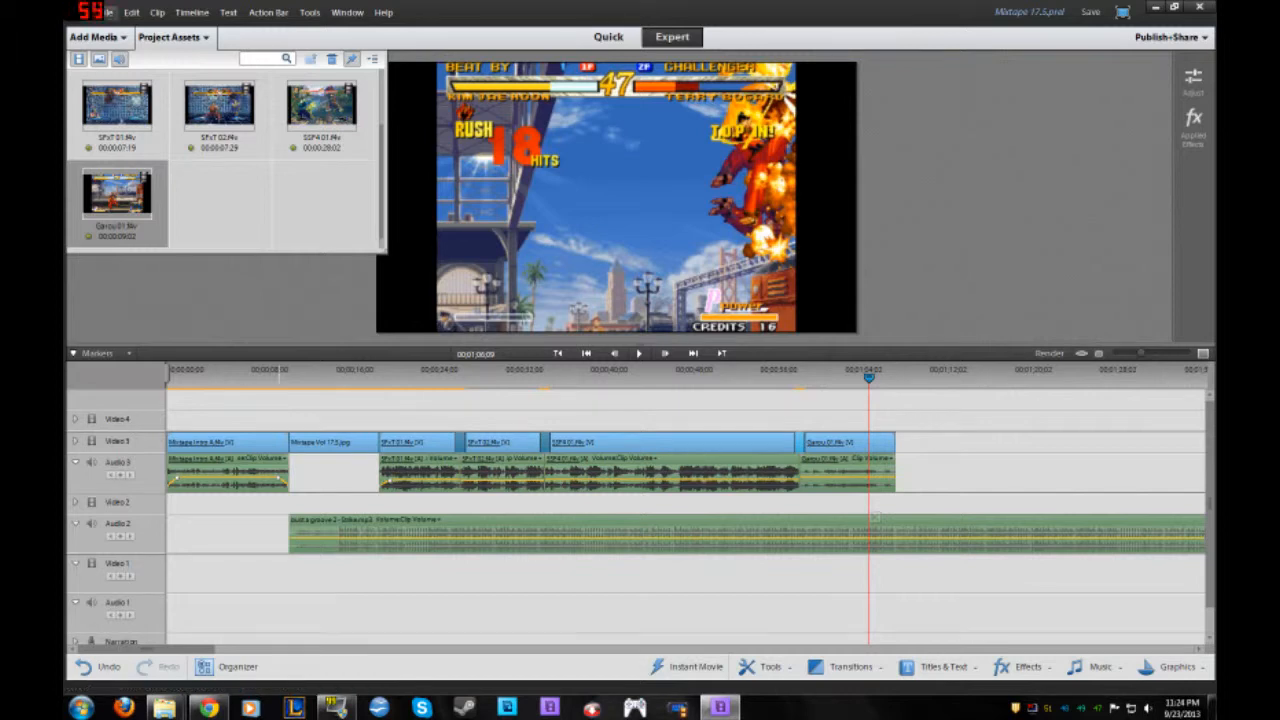
pyautogui.click(108, 12)
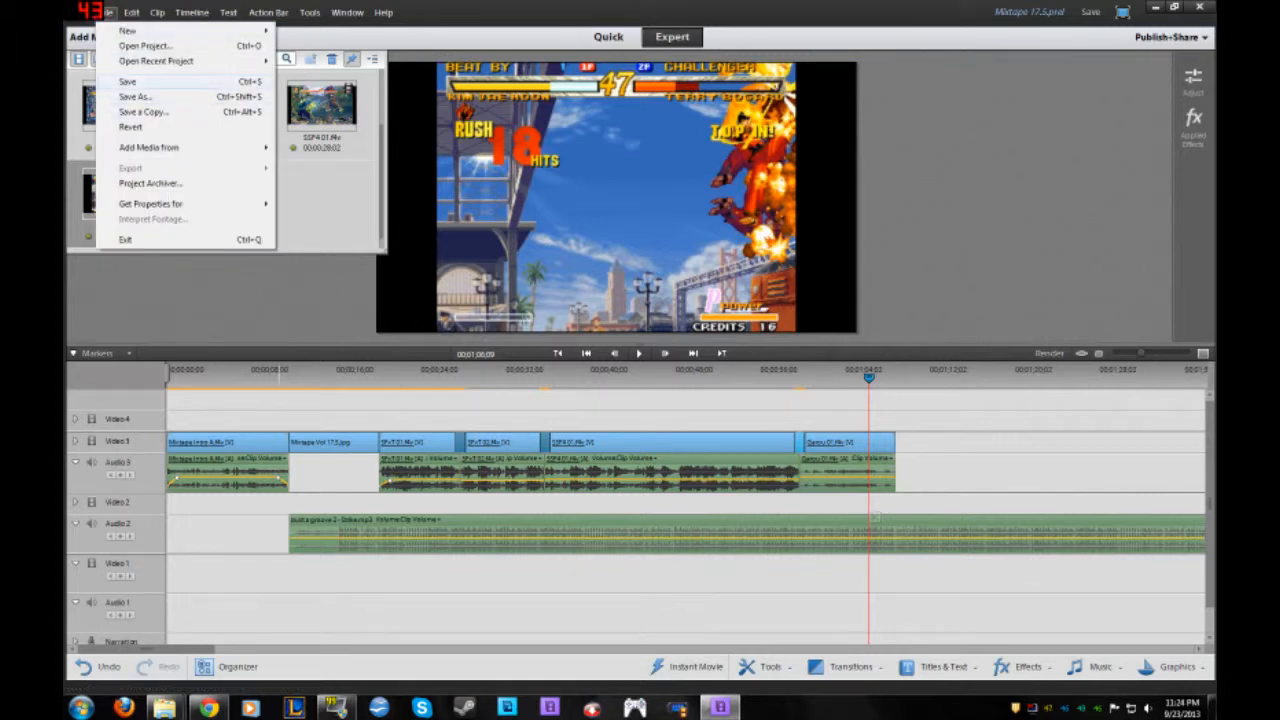
pyautogui.click(130, 82)
# Switch to the Mixtape Vol 17.5 folder in Windows Explorer with the empty timeline space after Garou 01 in view
pyautogui.moveTo(194, 649); pyautogui.dragTo(222, 649)
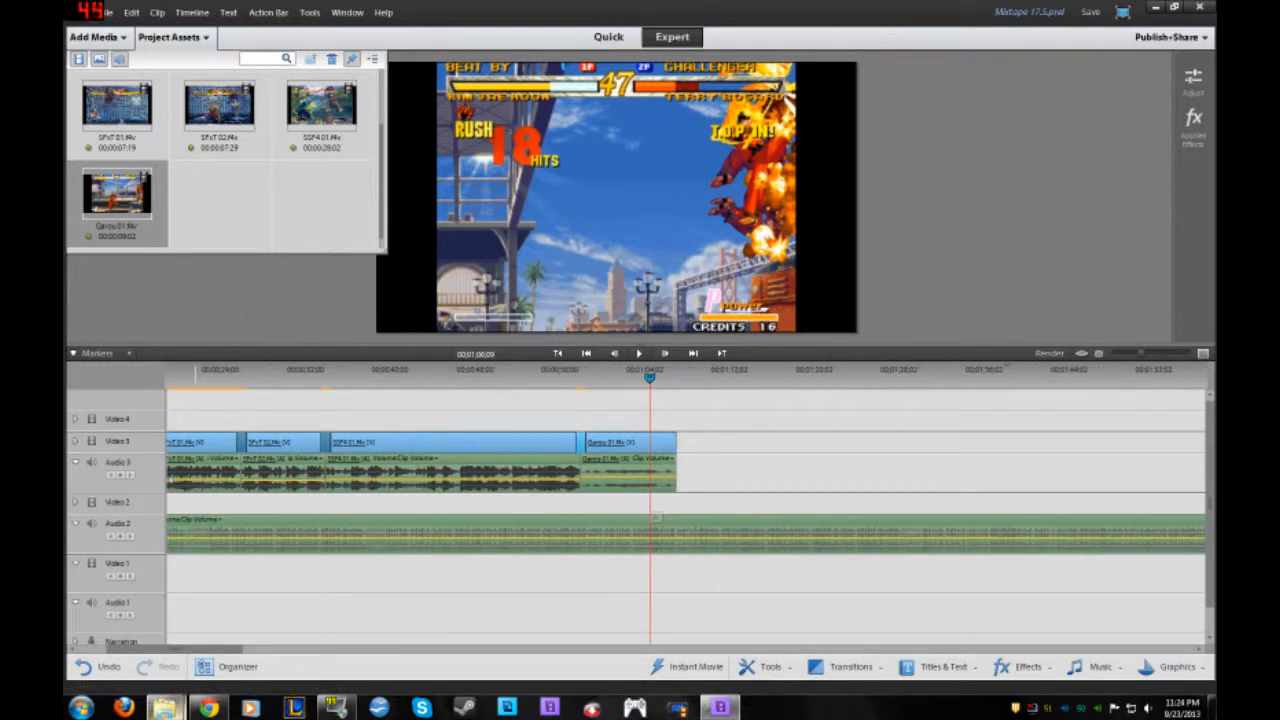
pyautogui.moveTo(164, 707)
pyautogui.click(150, 625)
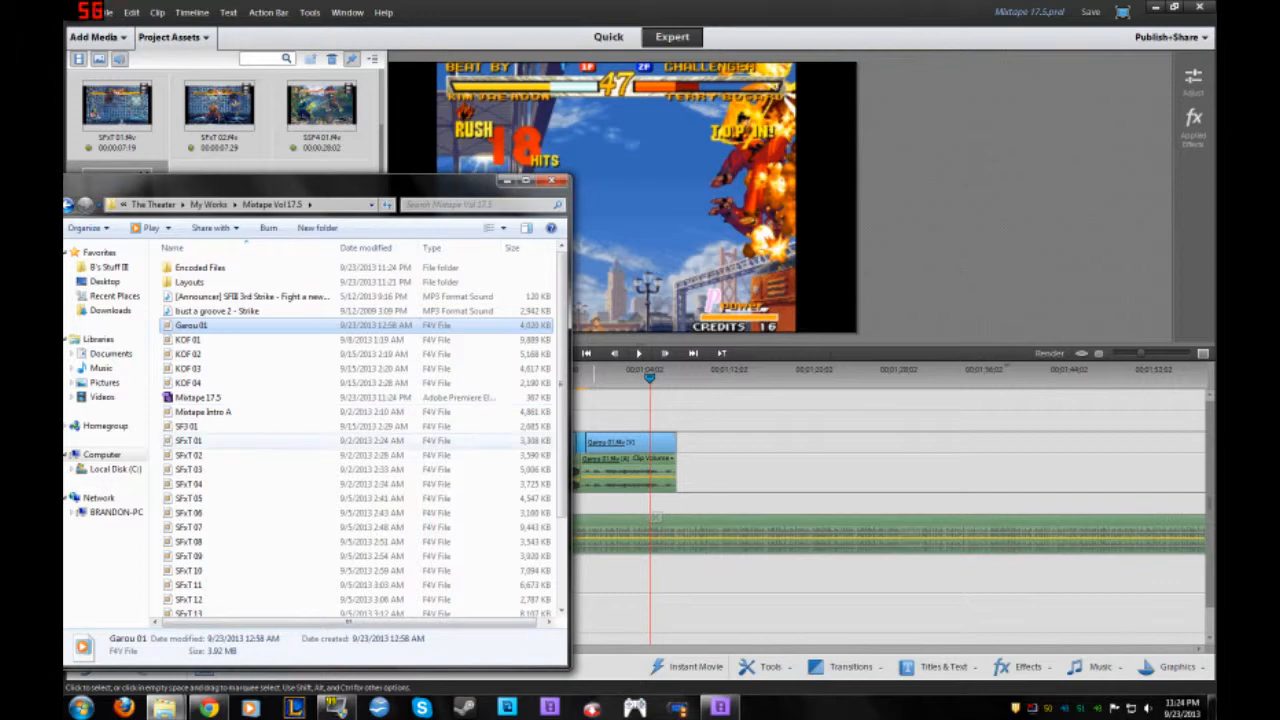
# Preview the SFxT 03, SFxT 04 and SFxT 05 video files from the Mixtape Vol 17.5 folder
pyautogui.click(258, 469)
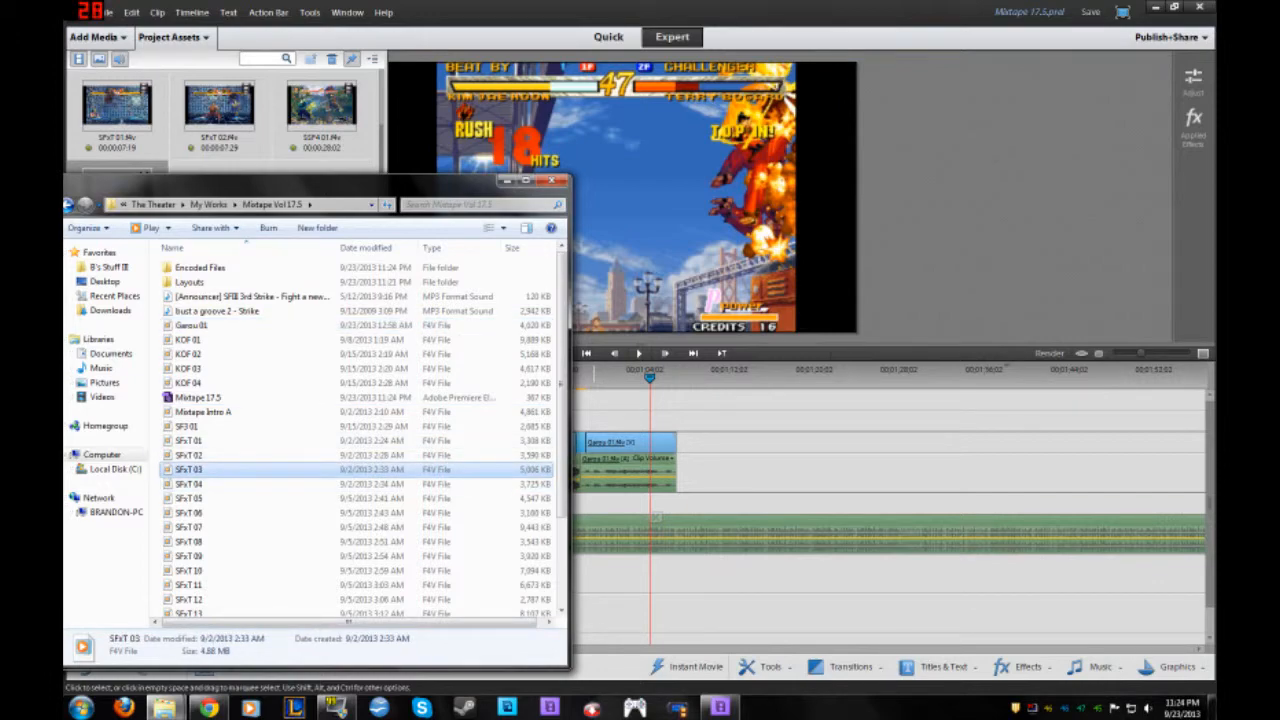
pyautogui.press('Return')
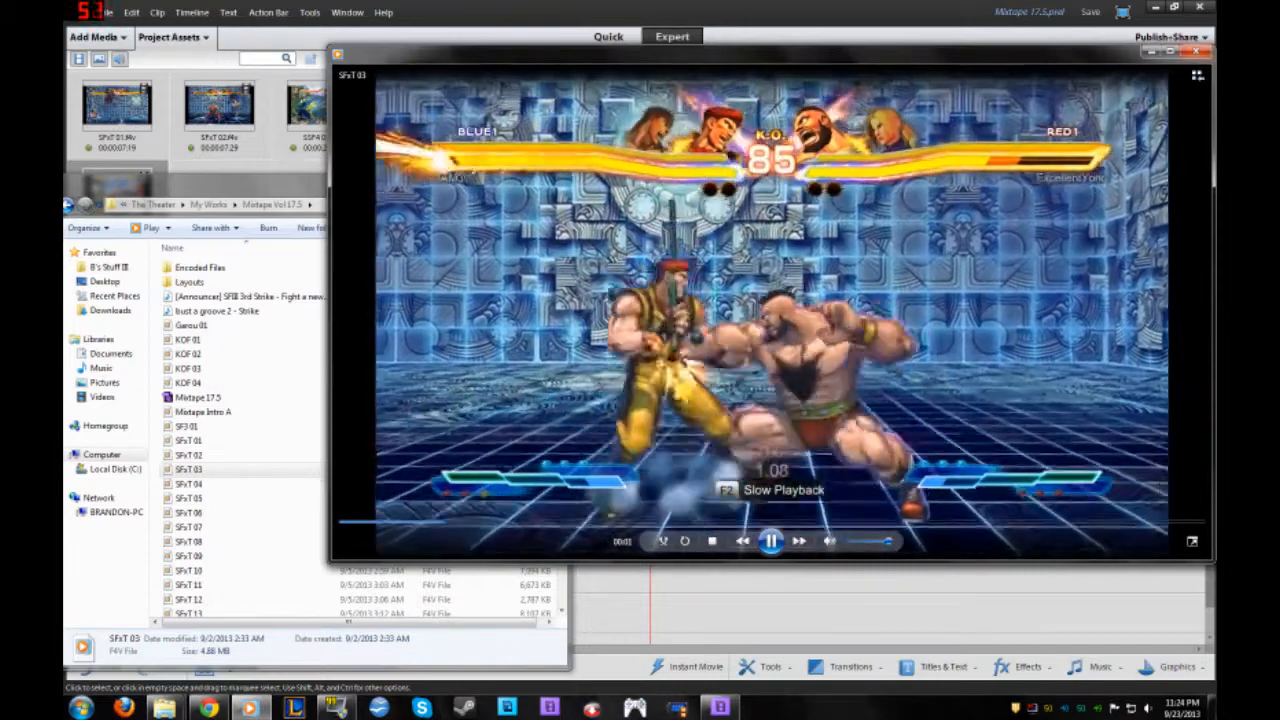
pyautogui.hotkey('alt', 'F4')
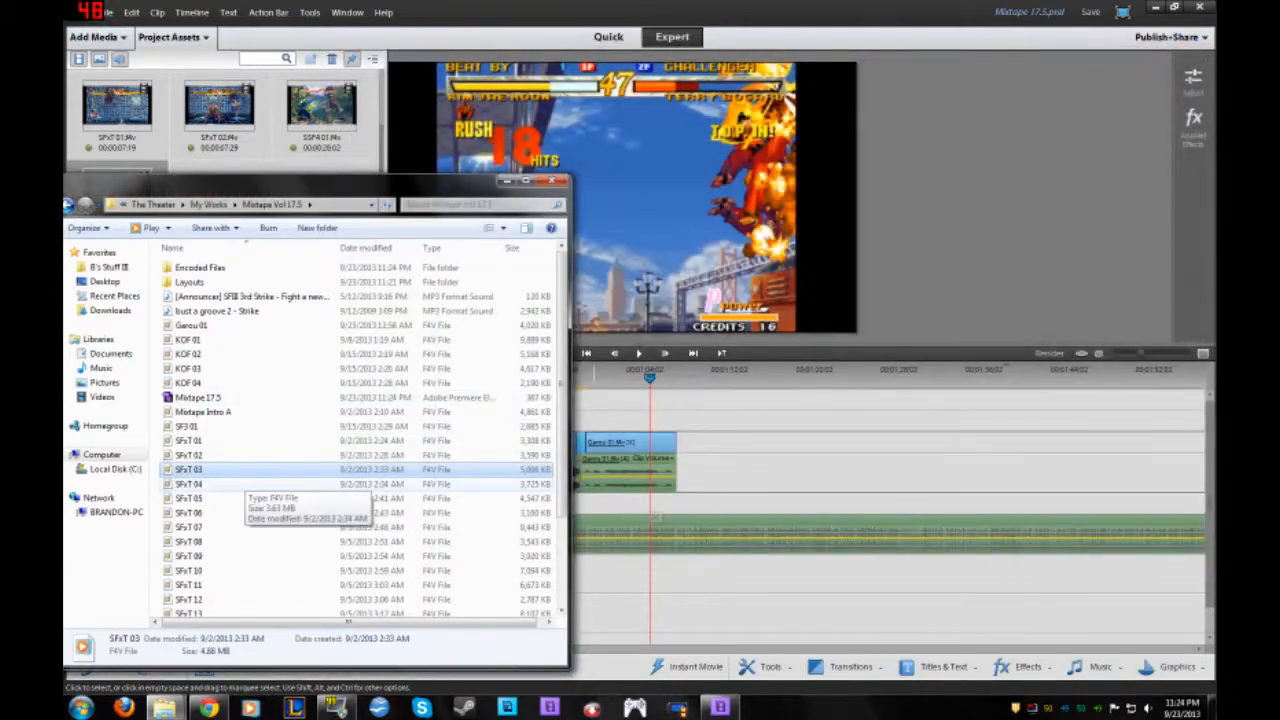
pyautogui.doubleClick(238, 484)
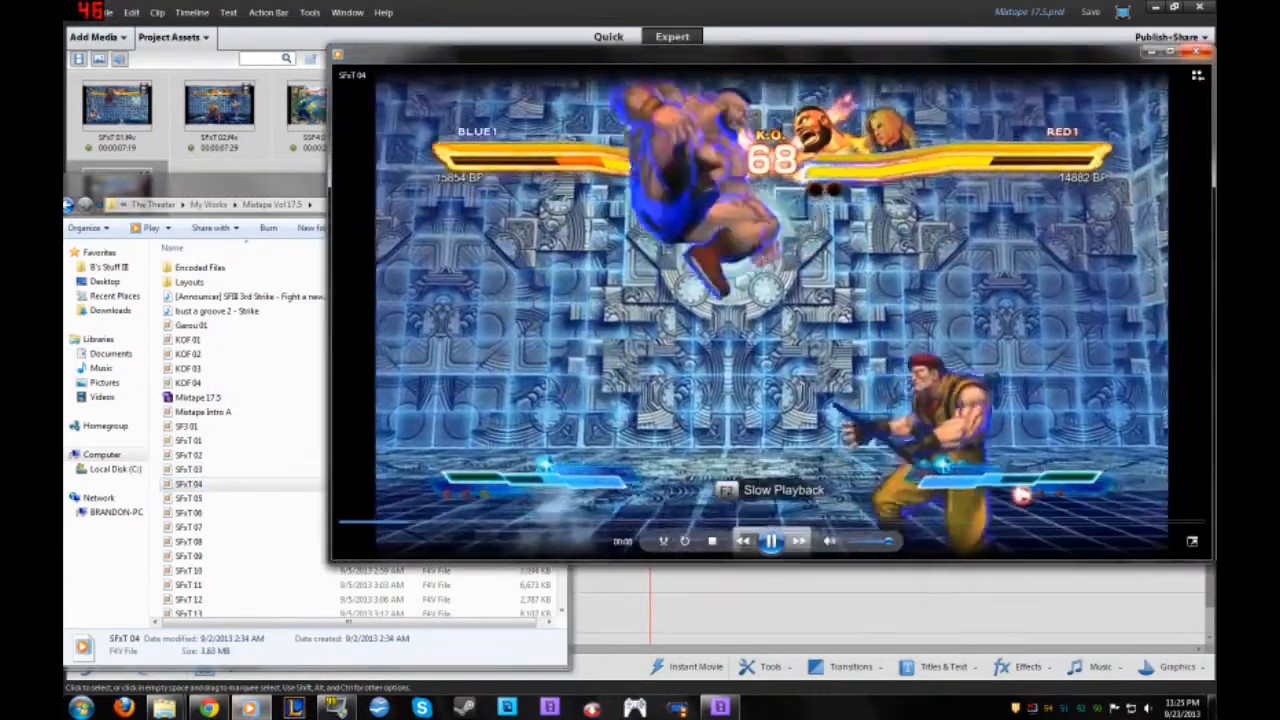
pyautogui.hotkey('alt', 'F4')
pyautogui.press('Down')
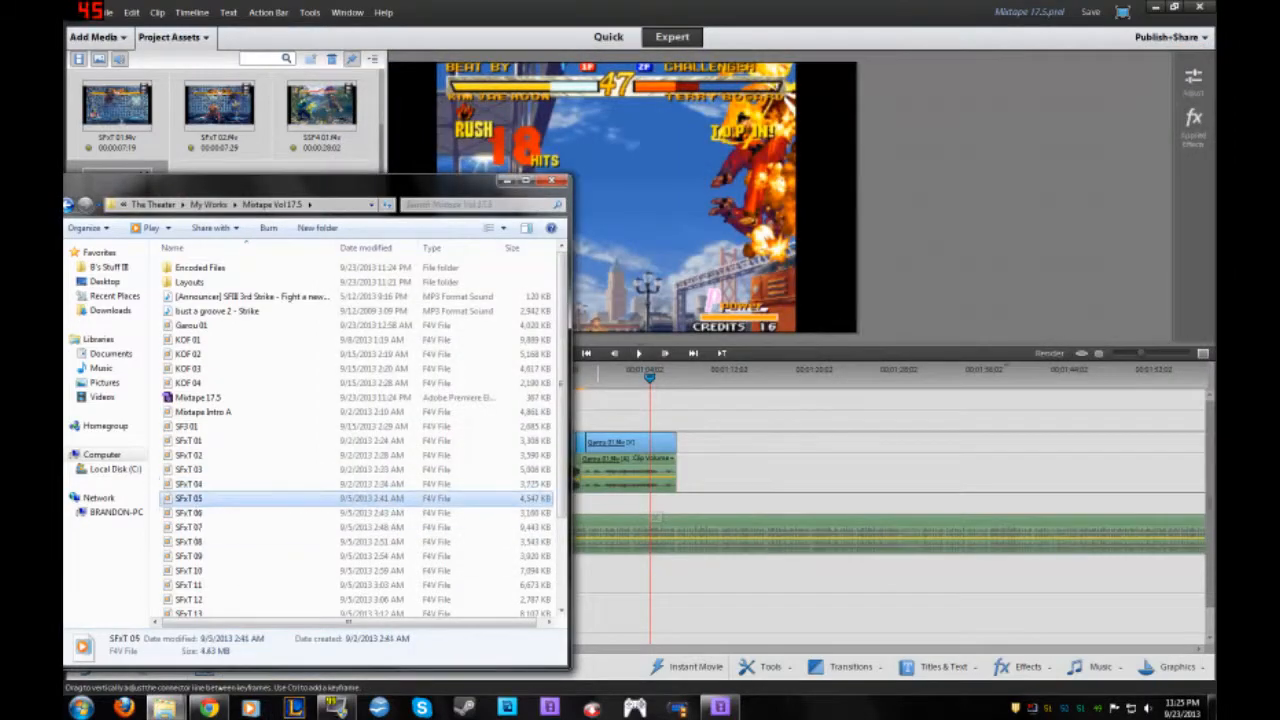
pyautogui.press('Return')
pyautogui.hotkey('alt', 'F4')
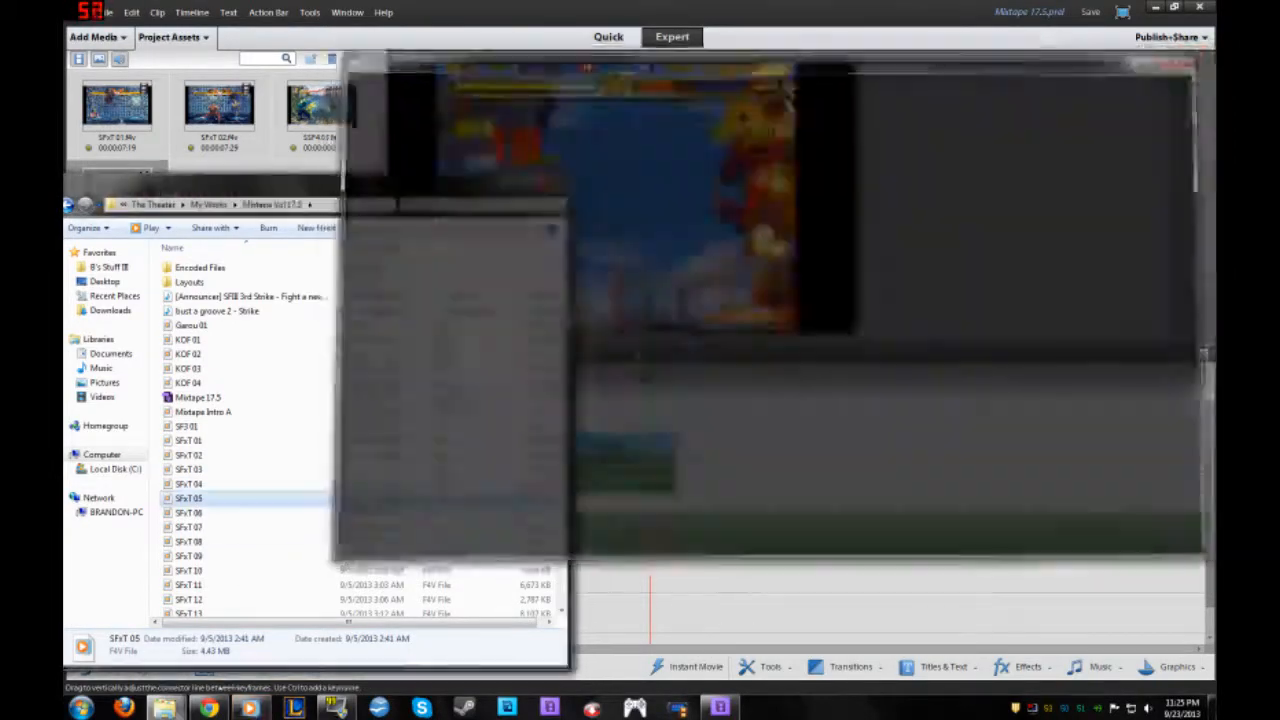
# Add the SFxT 03 and SFxT 04 files one after the other behind the Garou 01 clip on the Video 3 track
pyautogui.moveTo(189, 469); pyautogui.dragTo(694, 450)
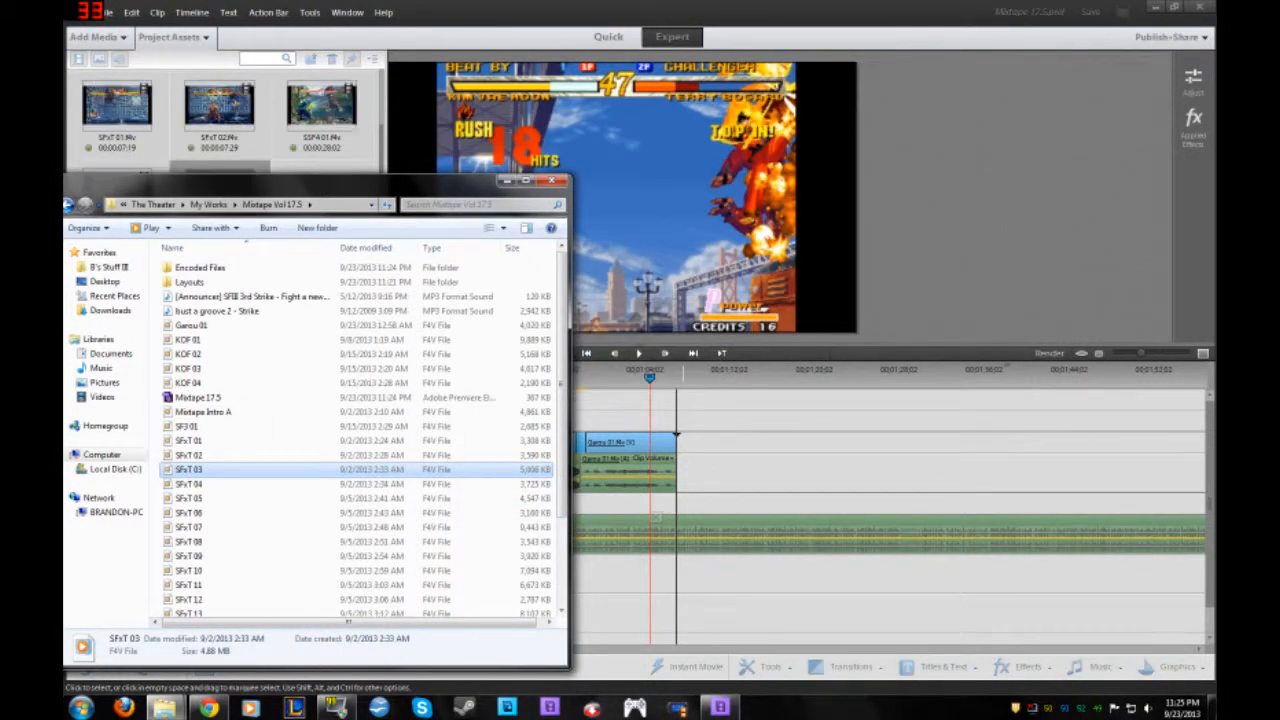
pyautogui.moveTo(189, 484); pyautogui.dragTo(800, 440)
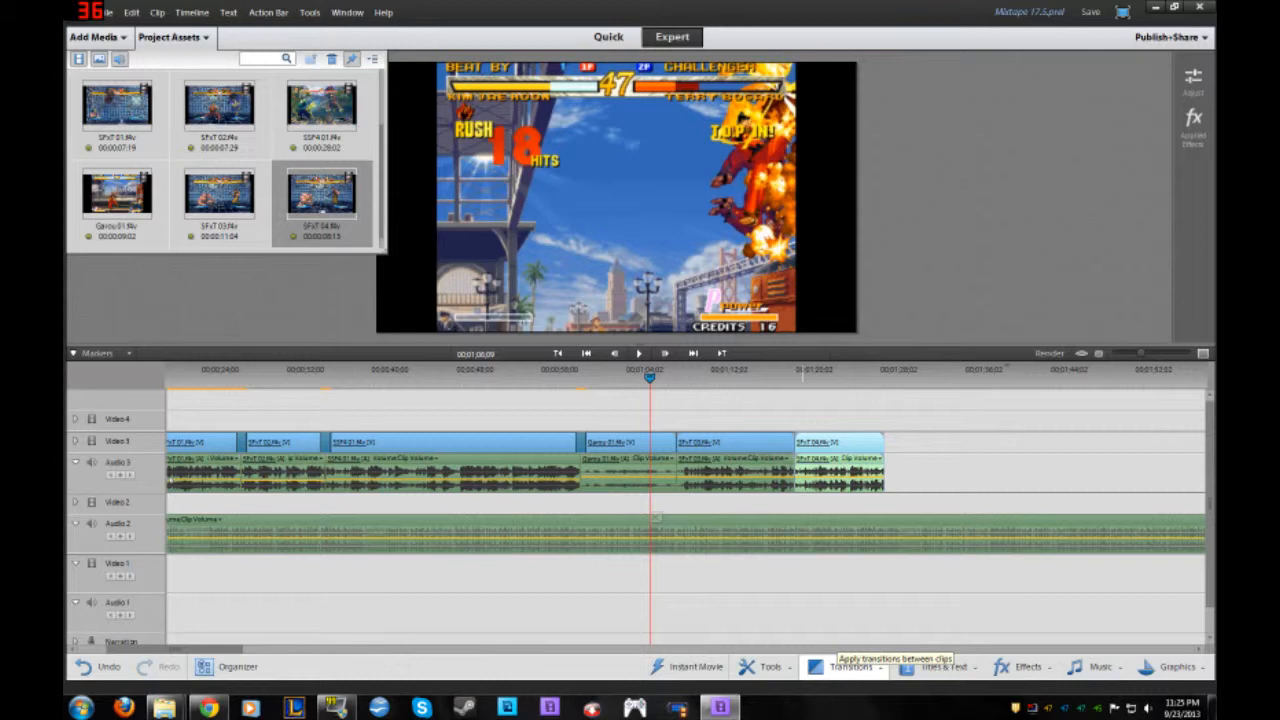
# Apply the Bouncing Cubes transition from NewBlue 3D Explosions Elements between the Garou 01 and SFxT 03 clips
pyautogui.click(848, 664)
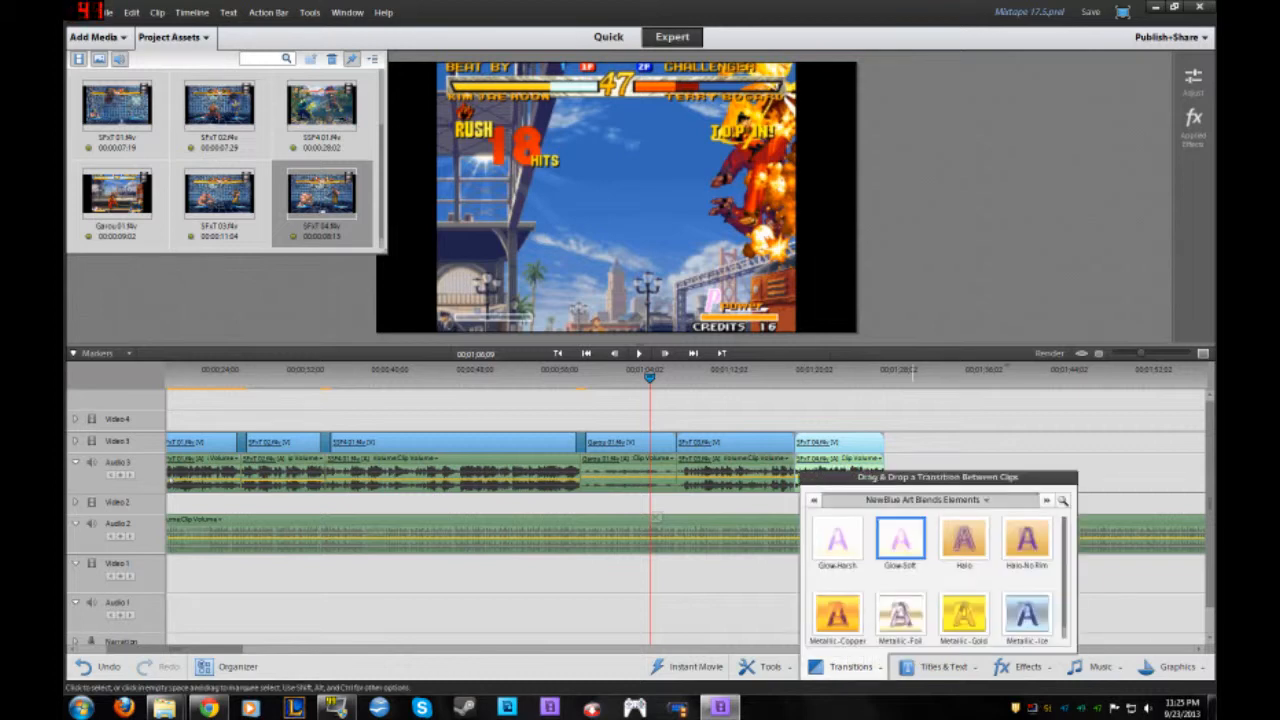
pyautogui.click(910, 500)
pyautogui.click(906, 311)
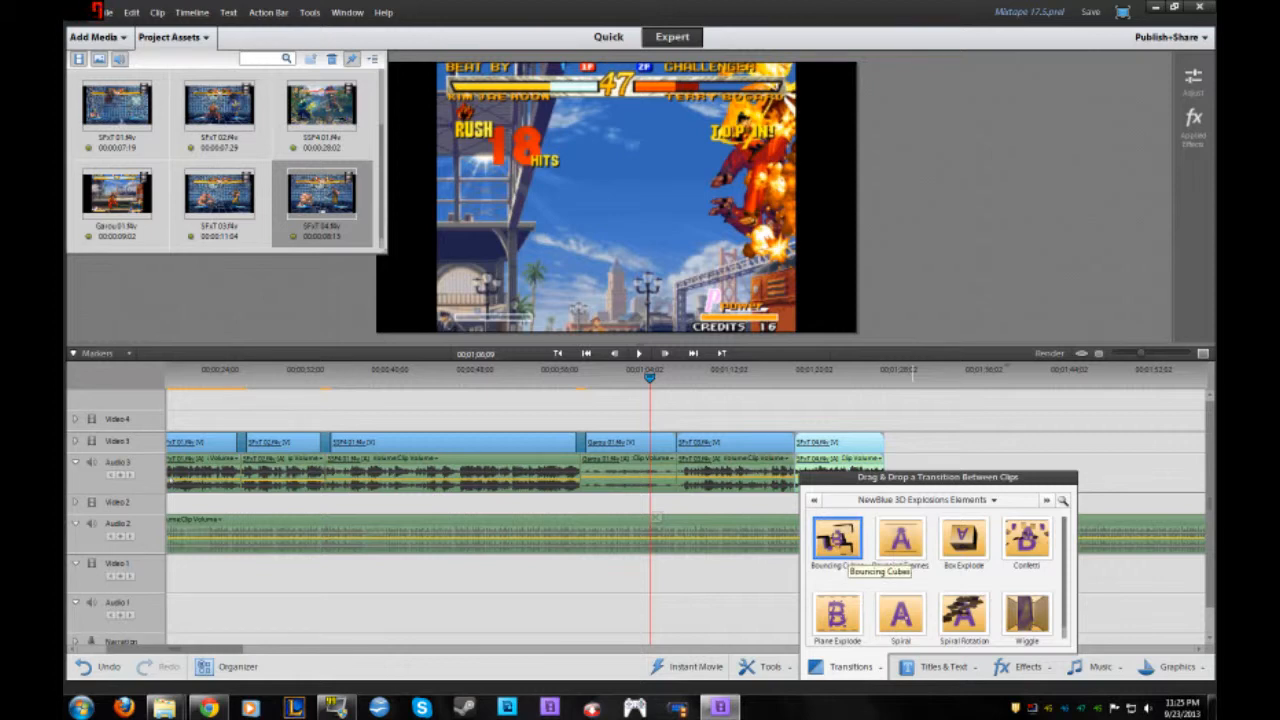
pyautogui.moveTo(845, 556); pyautogui.dragTo(840, 520)
pyautogui.moveTo(676, 441); pyautogui.dragTo(677, 442)
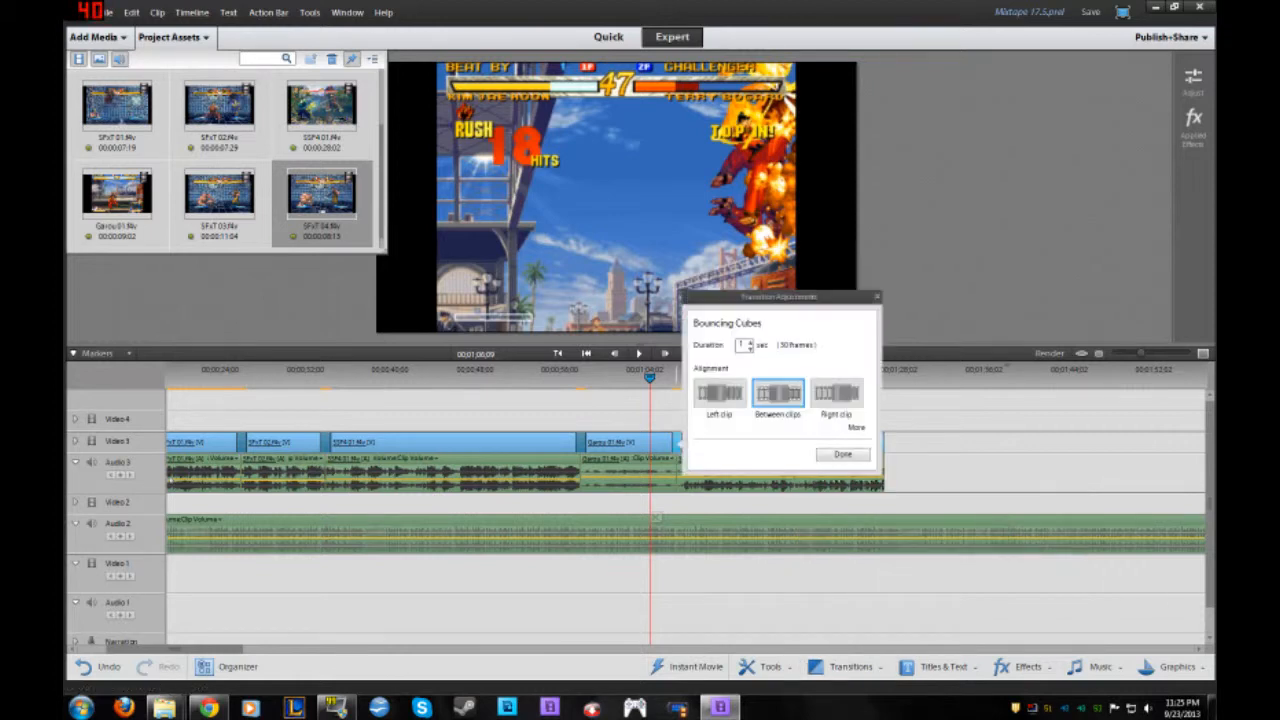
pyautogui.click(846, 451)
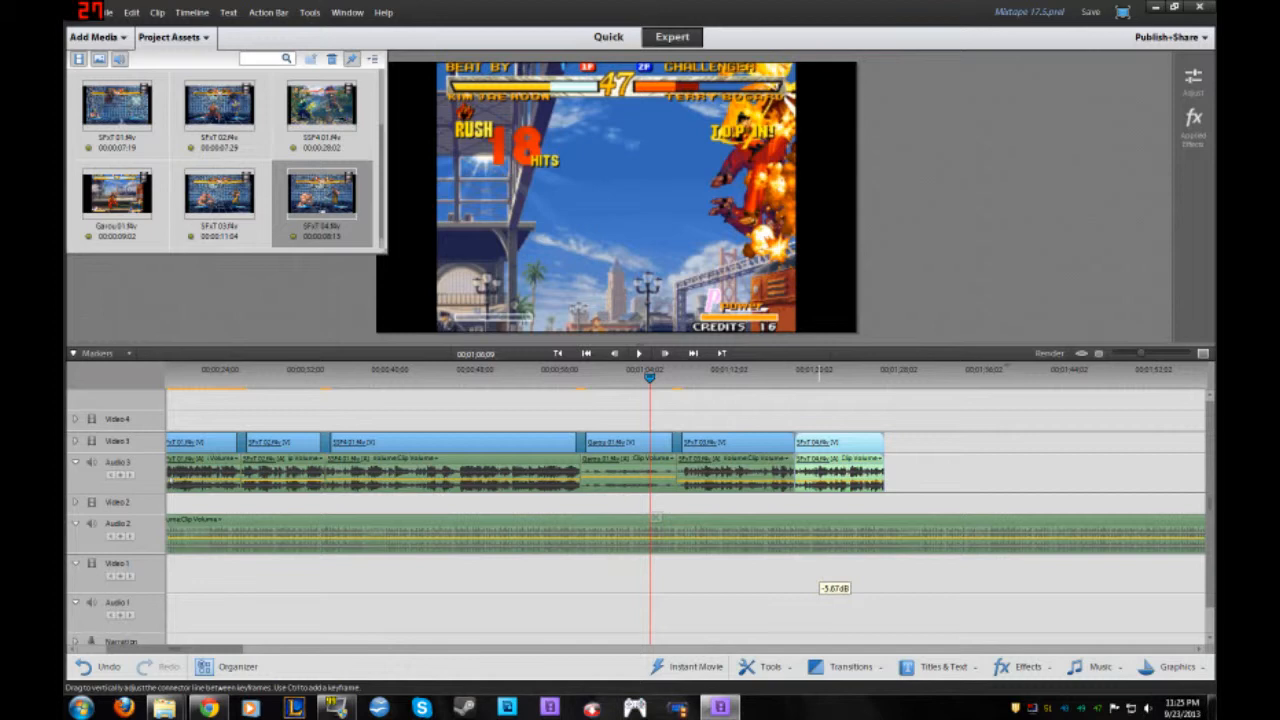
# Apply the Additive Dissolve transition between the SFxT 03 and SFxT 04 clips
pyautogui.click(845, 666)
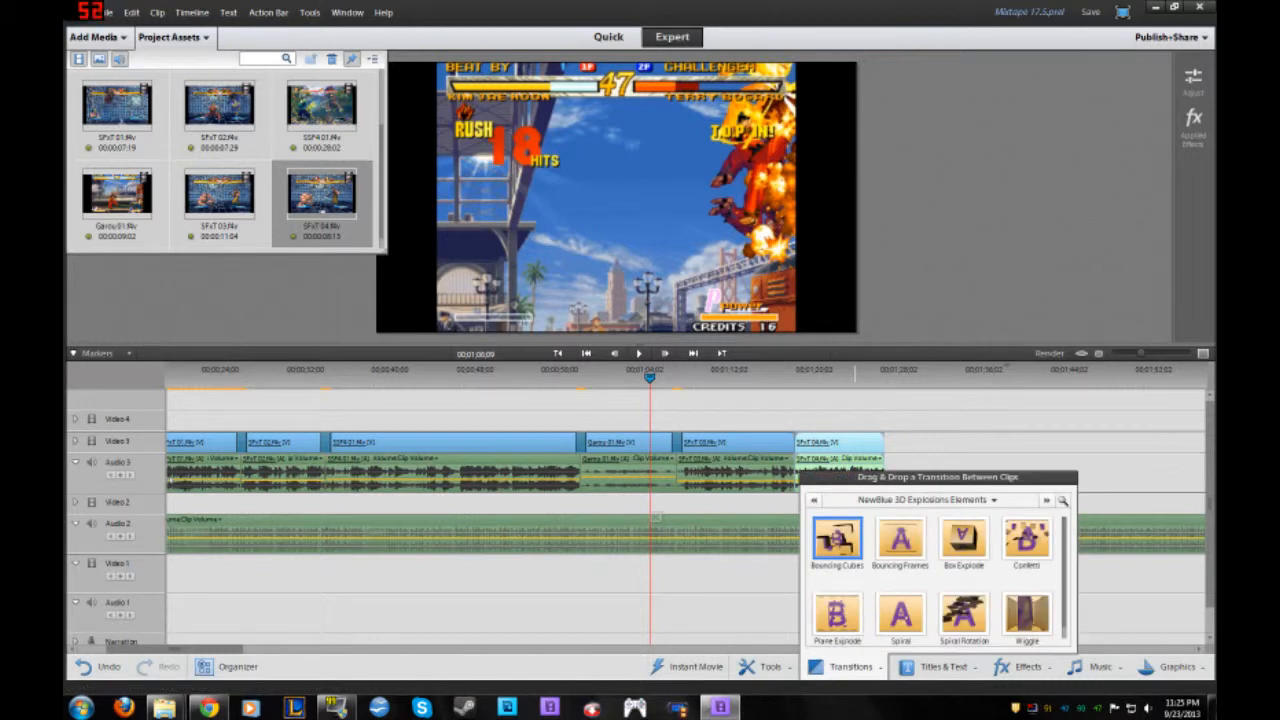
pyautogui.click(925, 499)
pyautogui.click(900, 263)
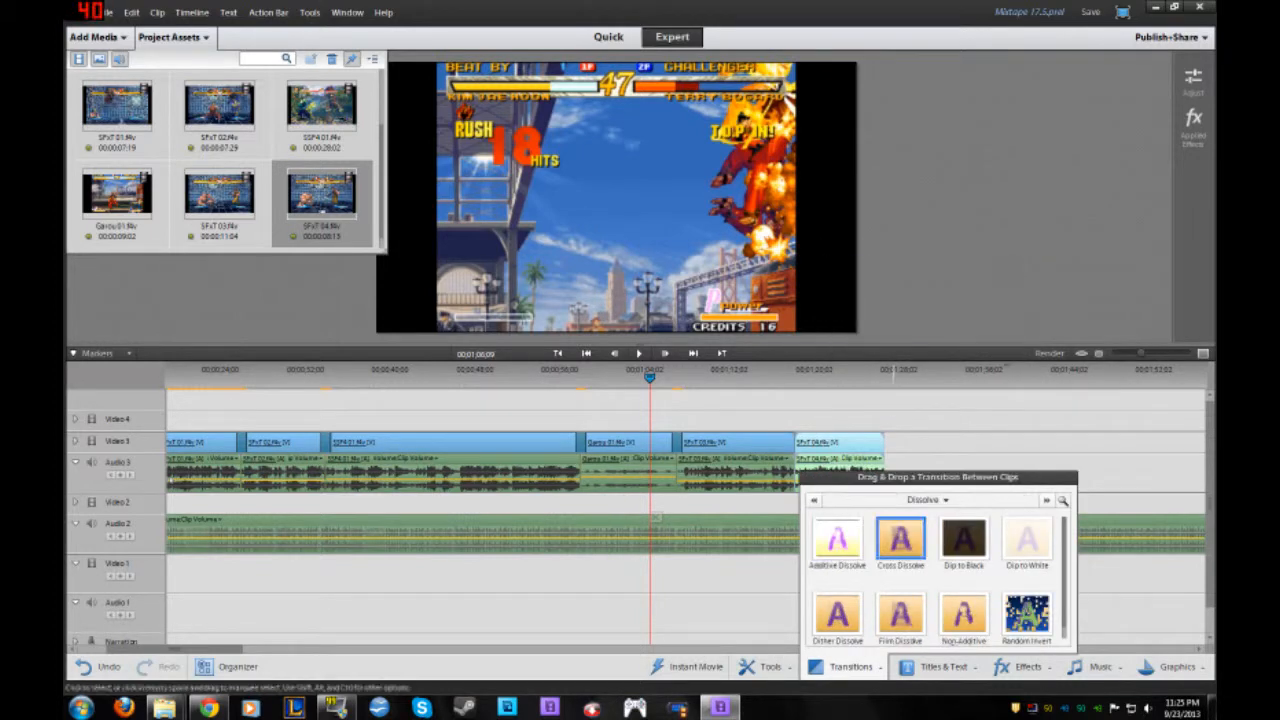
pyautogui.moveTo(838, 540); pyautogui.dragTo(795, 442)
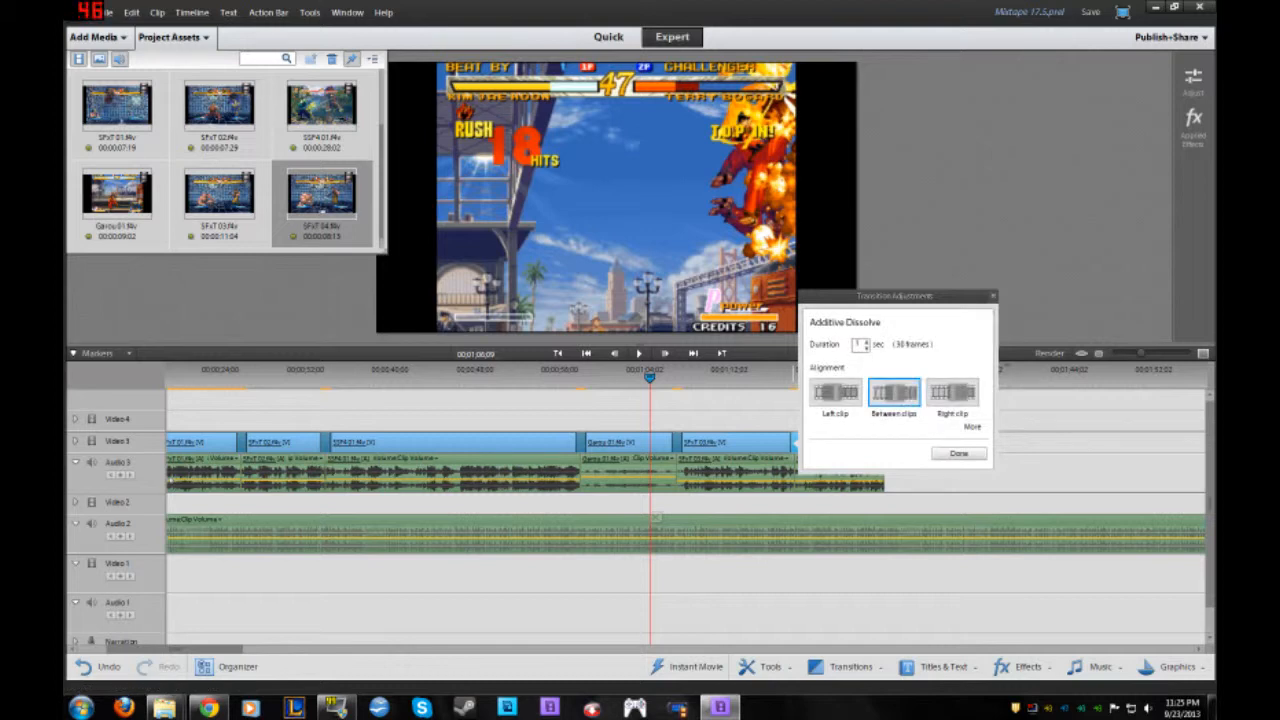
pyautogui.click(958, 453)
# Play back the timeline from just before the Garou 01 clip through the end of SFxT 04 and save the project
pyautogui.click(565, 376)
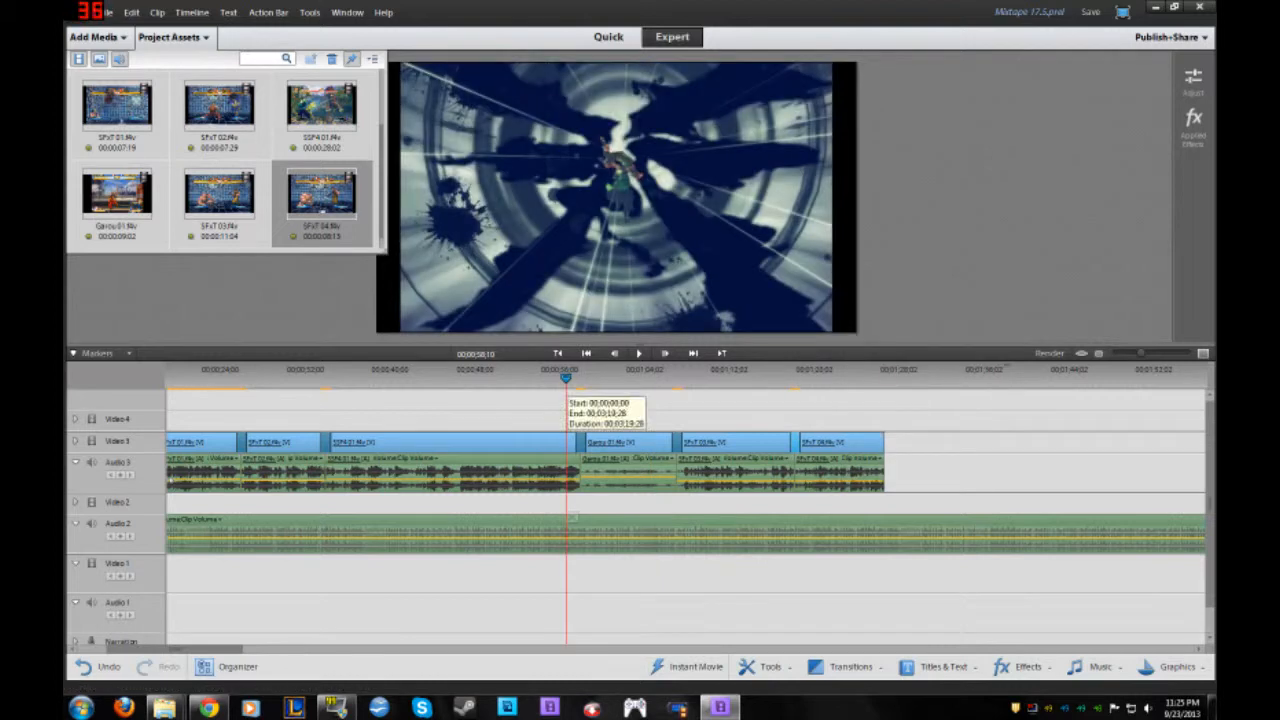
pyautogui.press('space')
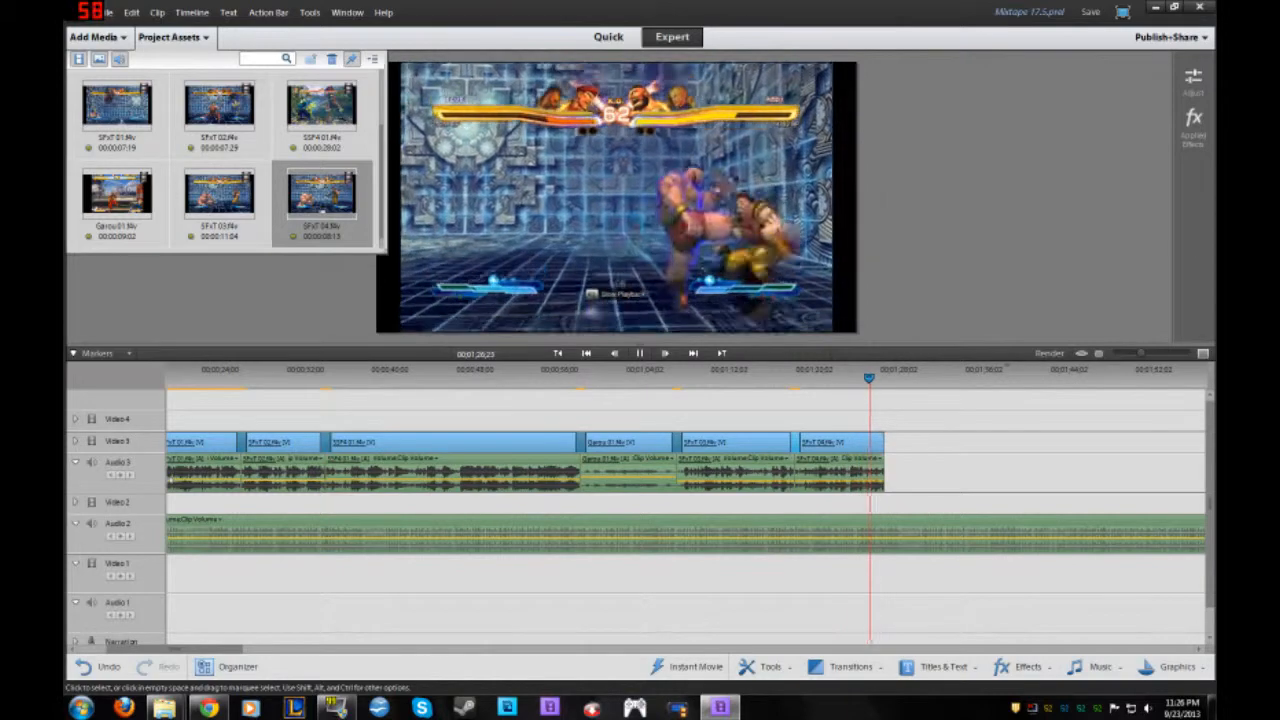
pyautogui.press('space')
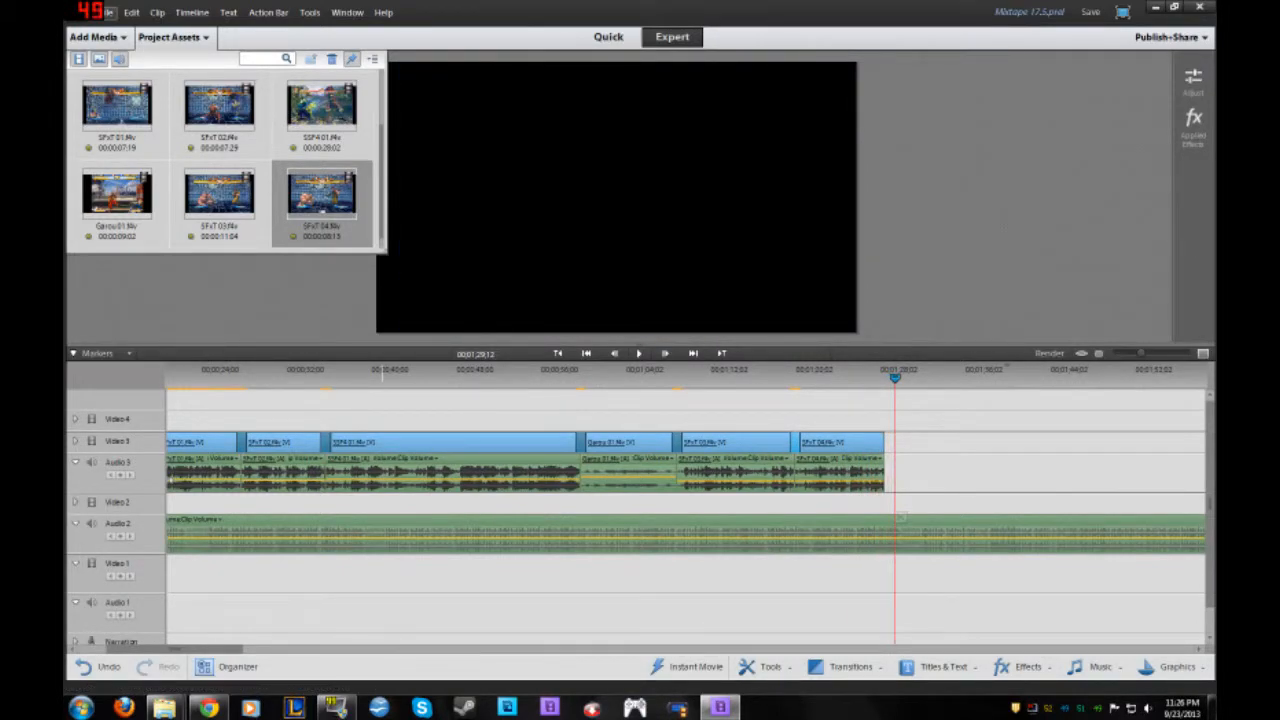
pyautogui.click(108, 12)
pyautogui.click(130, 81)
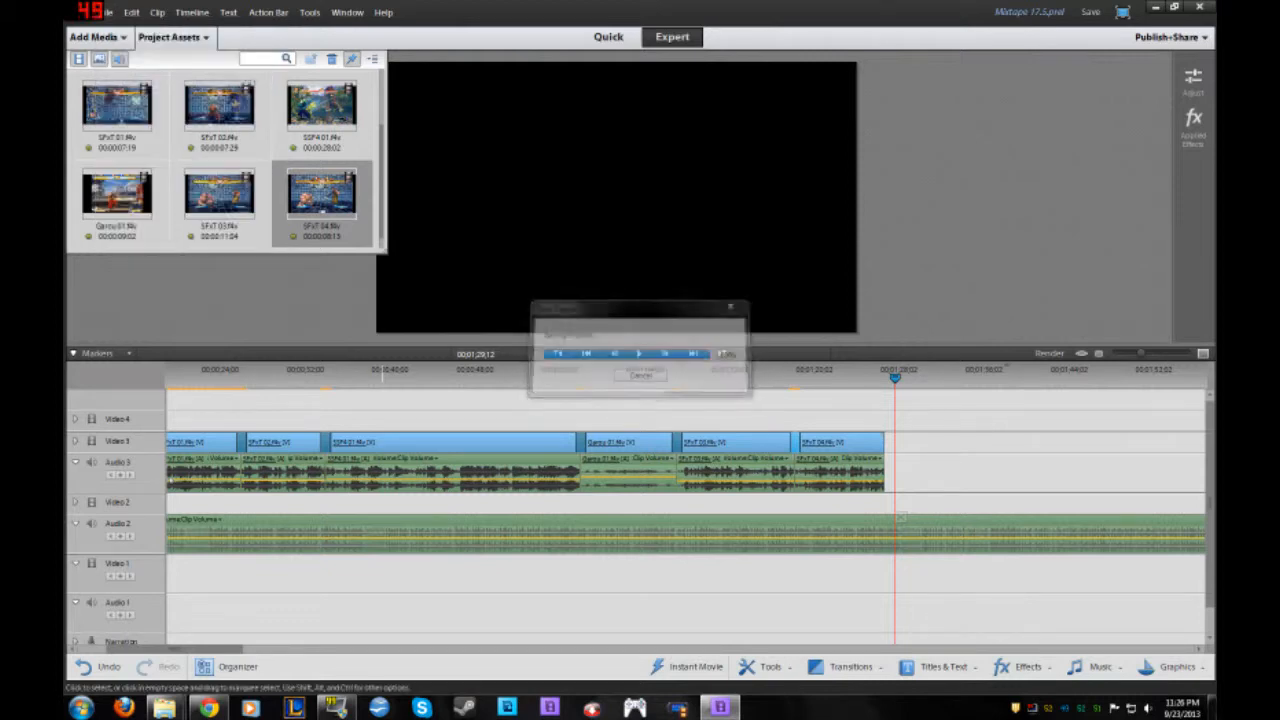
# Add the SSF4 02 file from the Mixtape Vol 17.5 folder directly after the SFxT 04 clip on Video 3
pyautogui.moveTo(165, 708)
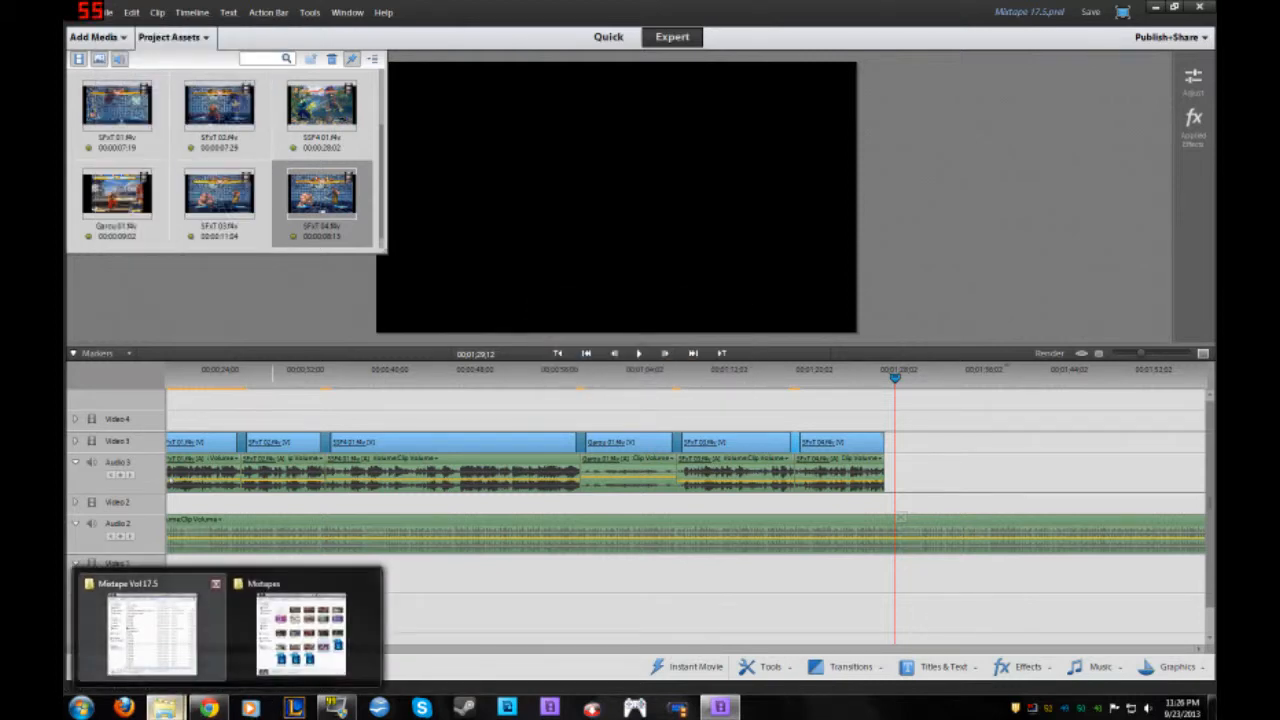
pyautogui.click(155, 628)
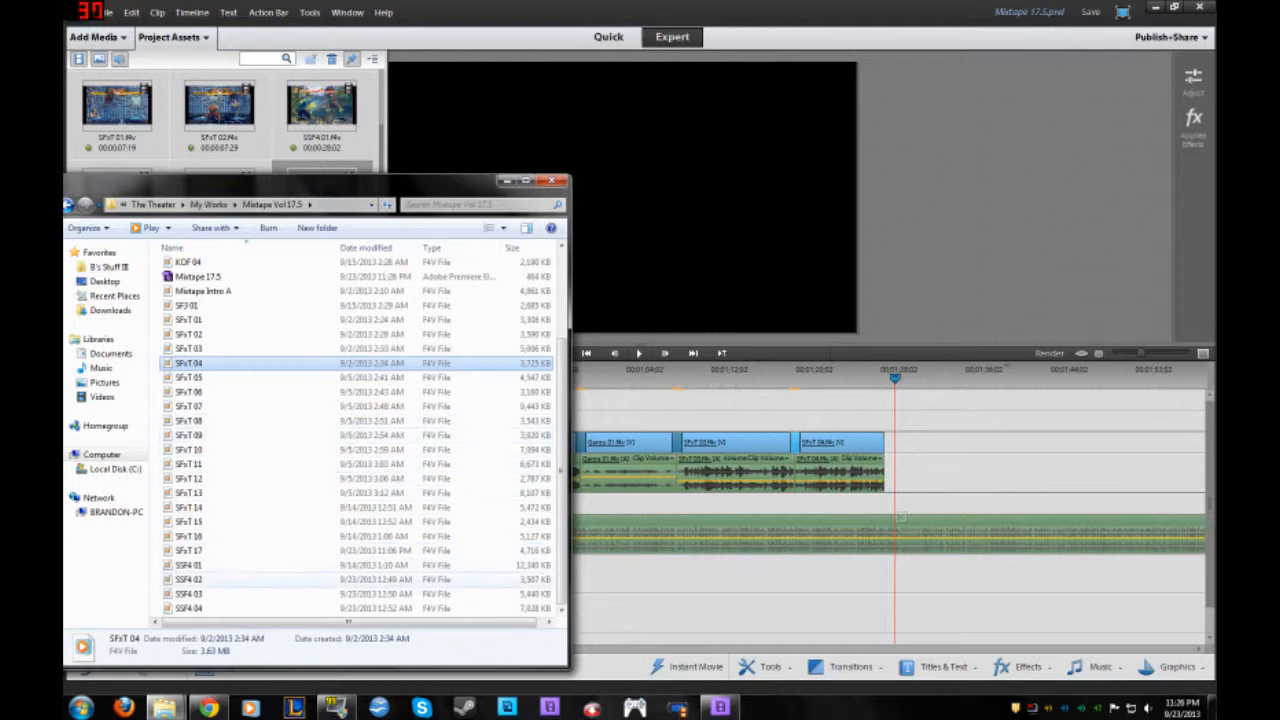
pyautogui.click(879, 373)
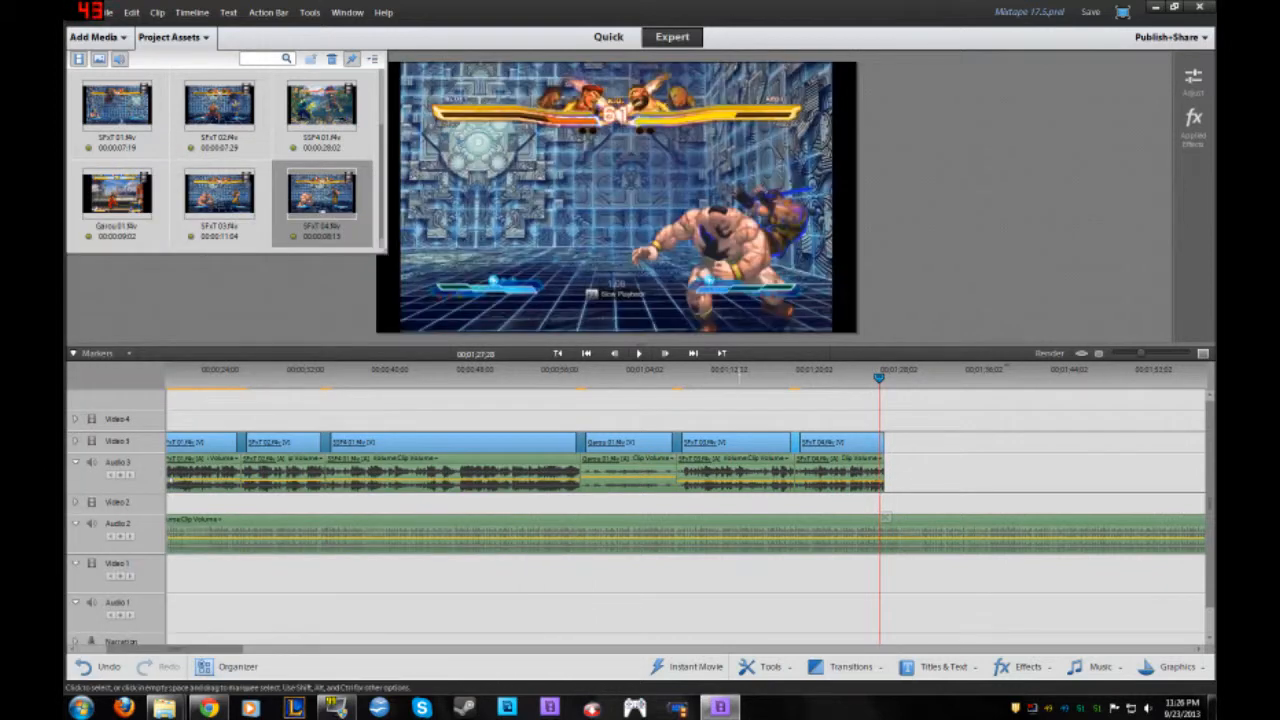
pyautogui.moveTo(165, 708)
pyautogui.click(150, 628)
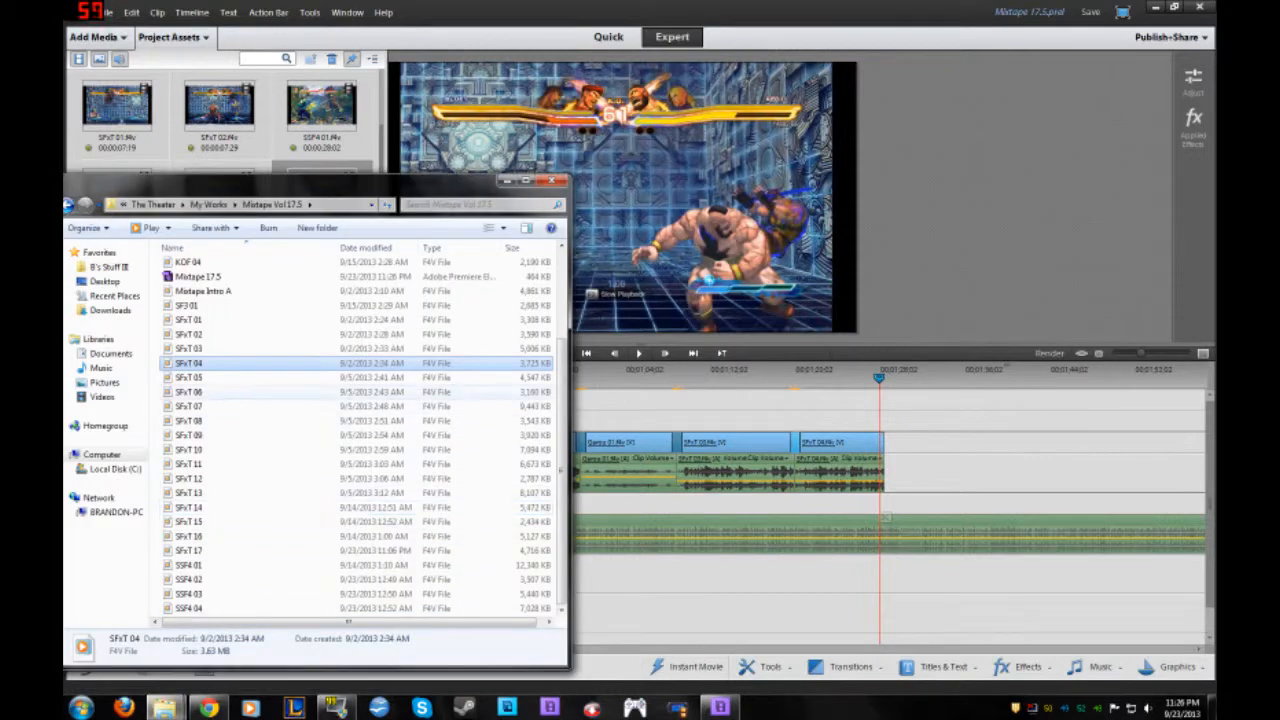
pyautogui.moveTo(188, 579); pyautogui.dragTo(886, 430)
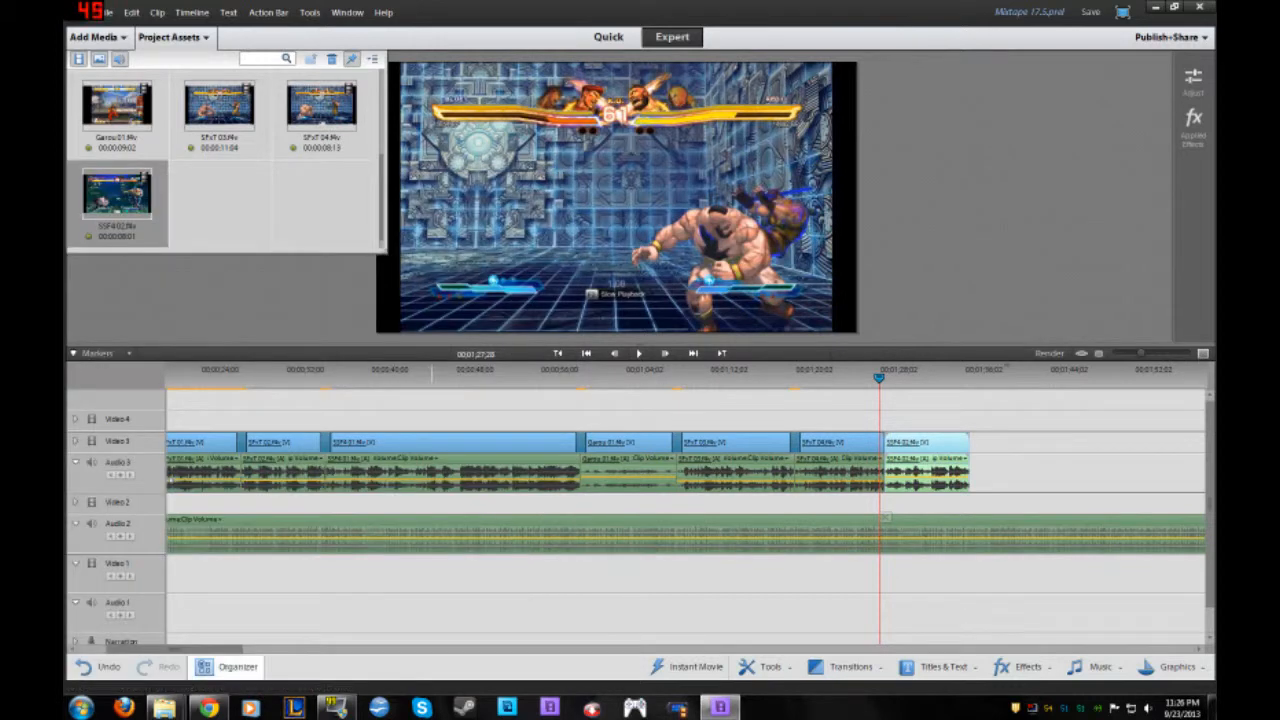
# Apply the Page Turn transition from the Page Peel category between the SFxT 04 and SSF4 02 clips
pyautogui.scroll(-5, 686, 480)
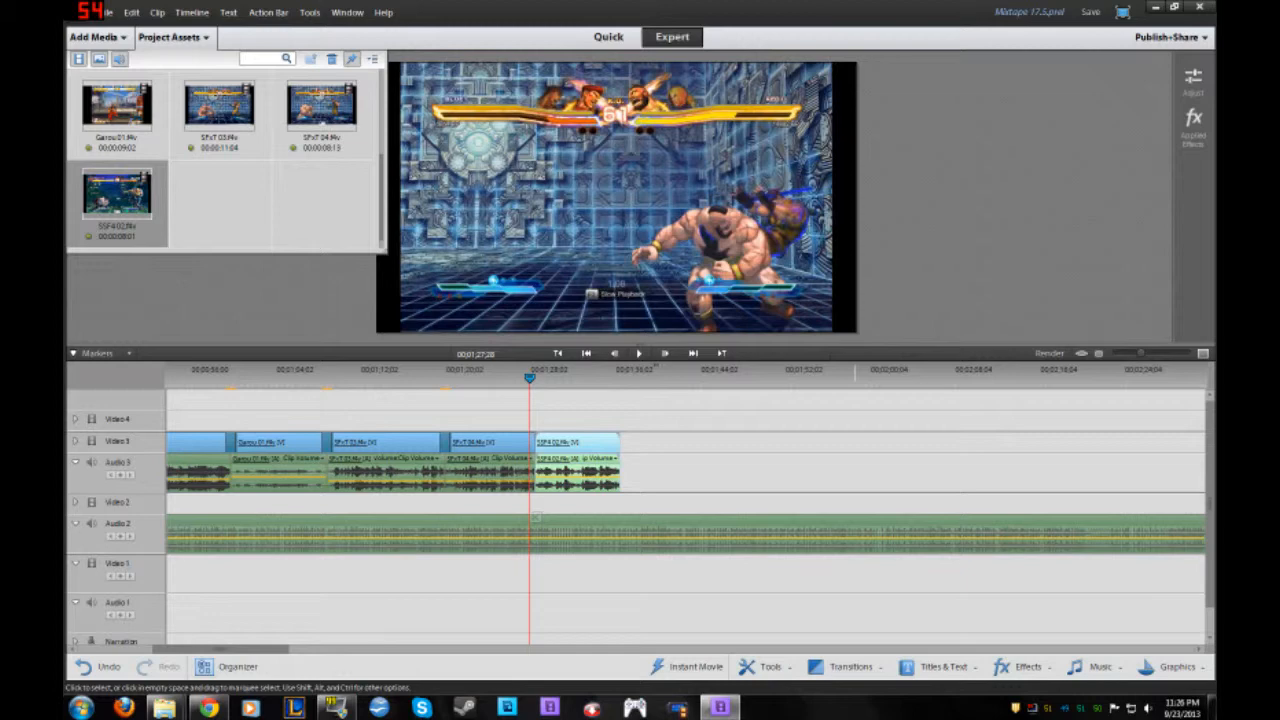
pyautogui.click(845, 666)
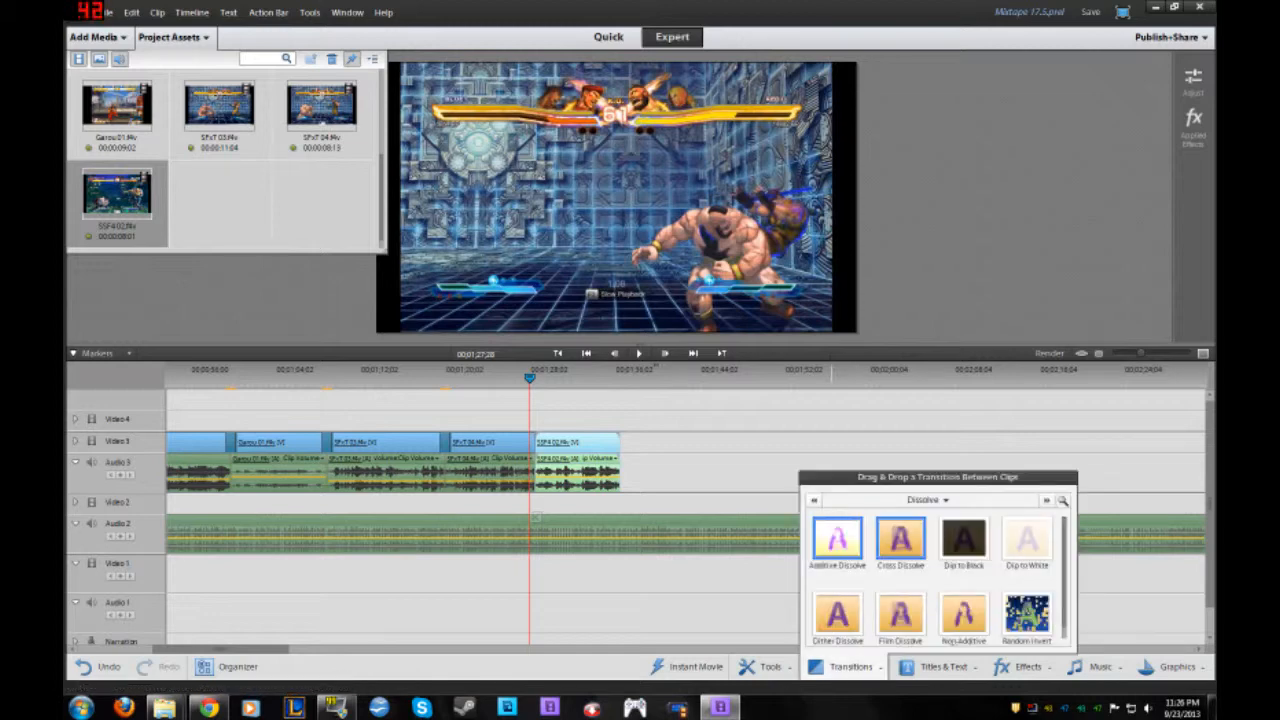
pyautogui.click(928, 499)
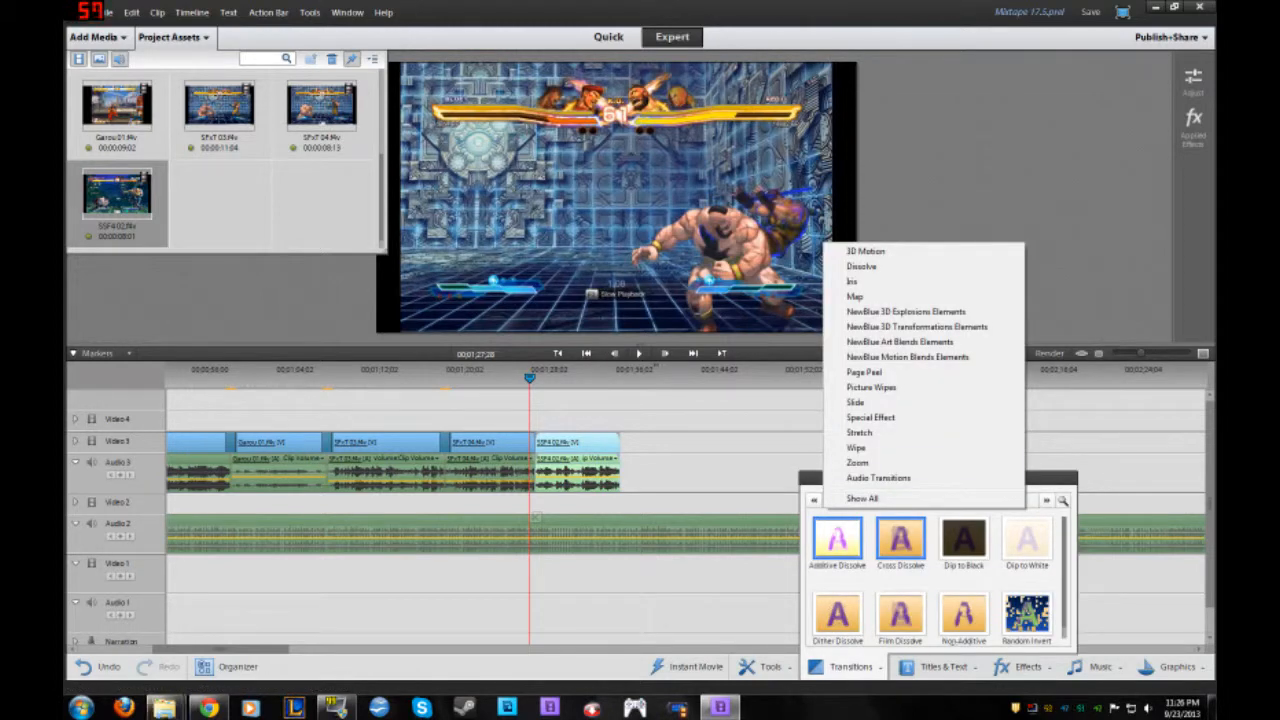
pyautogui.click(165, 707)
pyautogui.click(137, 622)
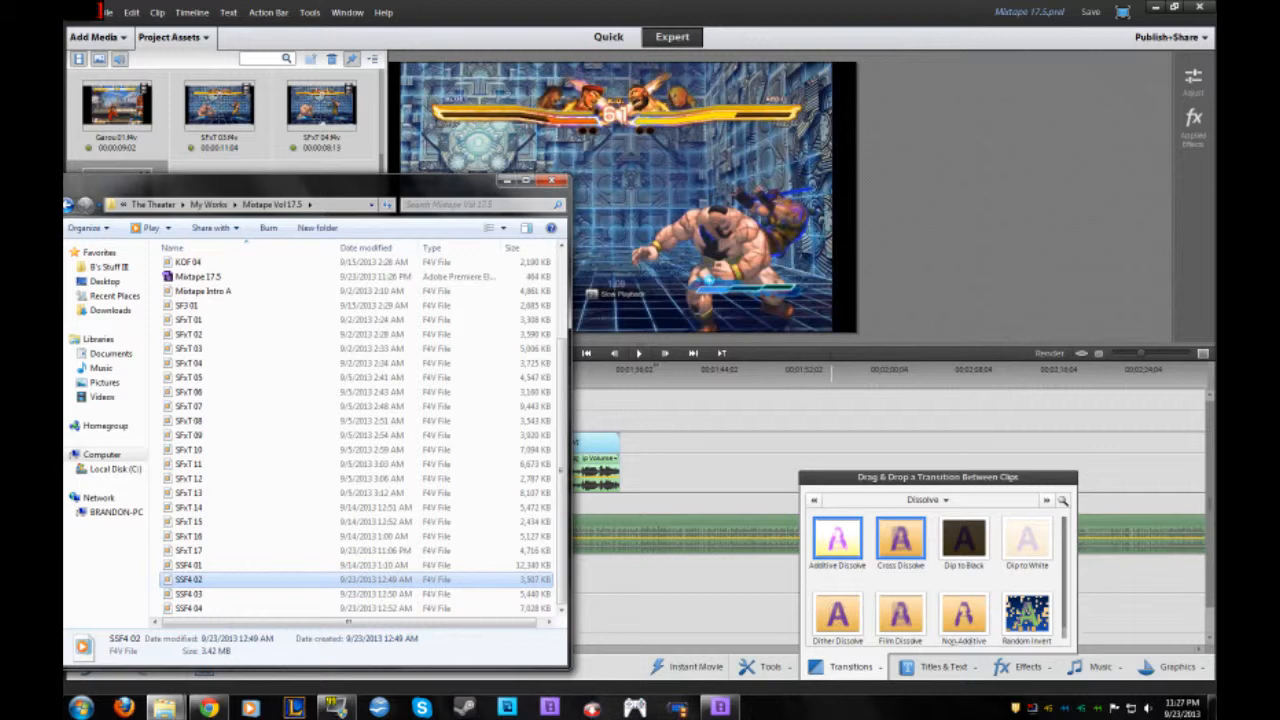
pyautogui.click(720, 707)
pyautogui.click(928, 500)
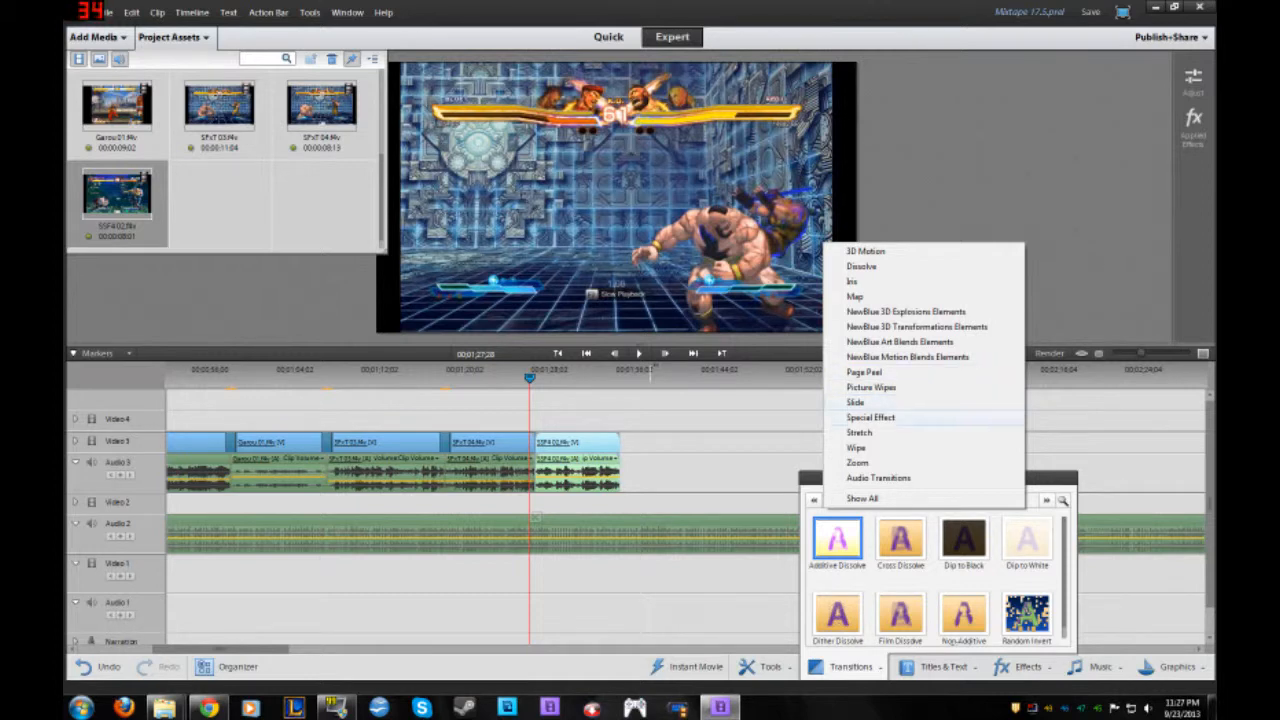
pyautogui.click(864, 372)
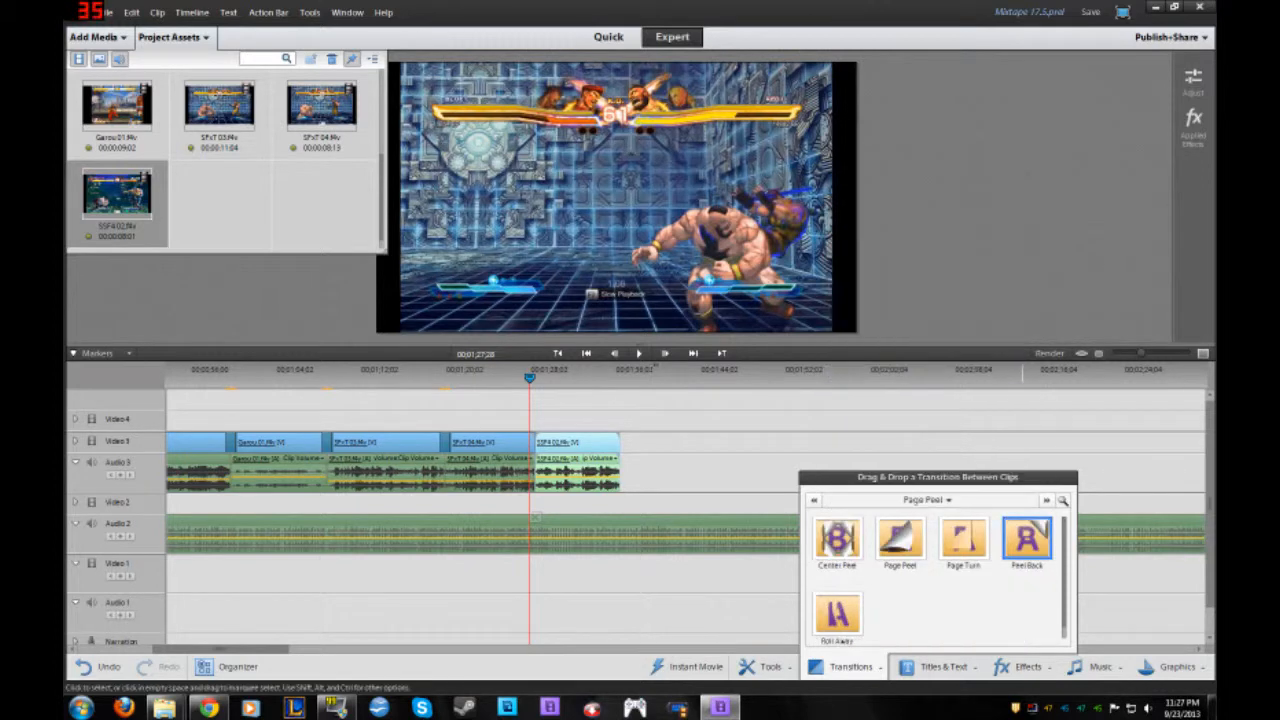
pyautogui.moveTo(963, 538); pyautogui.dragTo(535, 441)
pyautogui.click(704, 452)
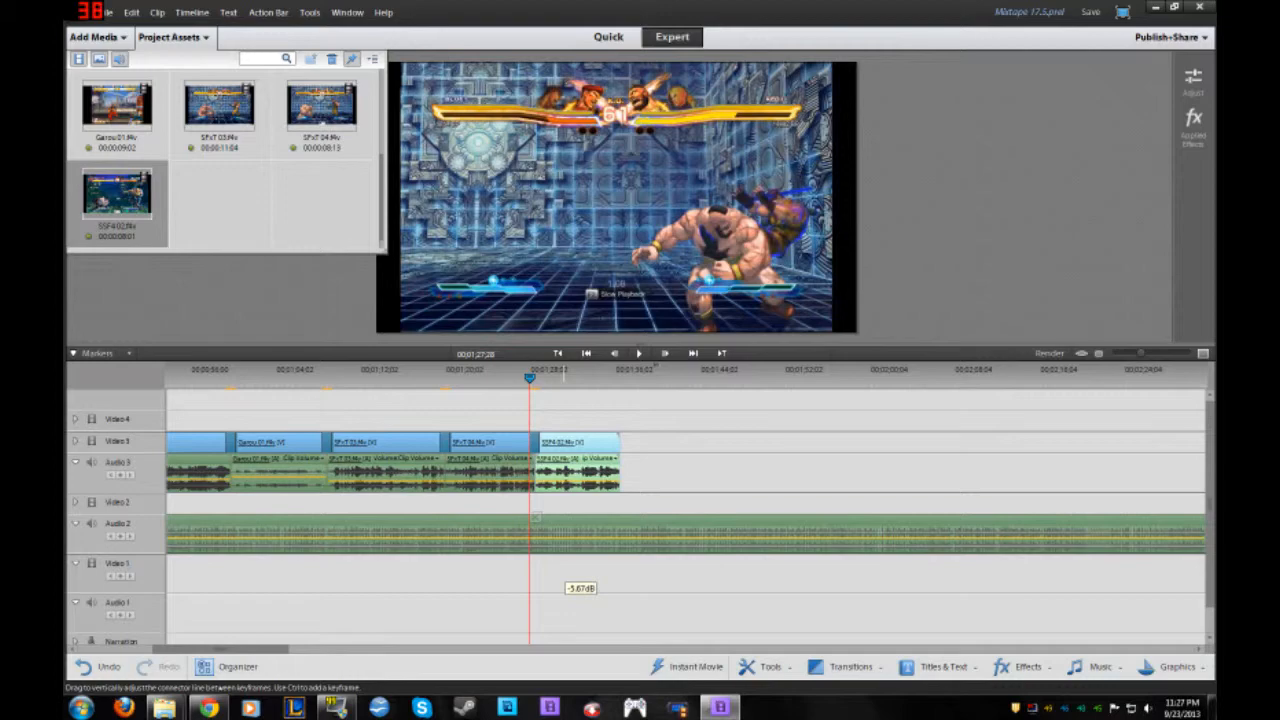
# Play back the Page Turn transition and the SSF4 02 clip to its end
pyautogui.press('space')
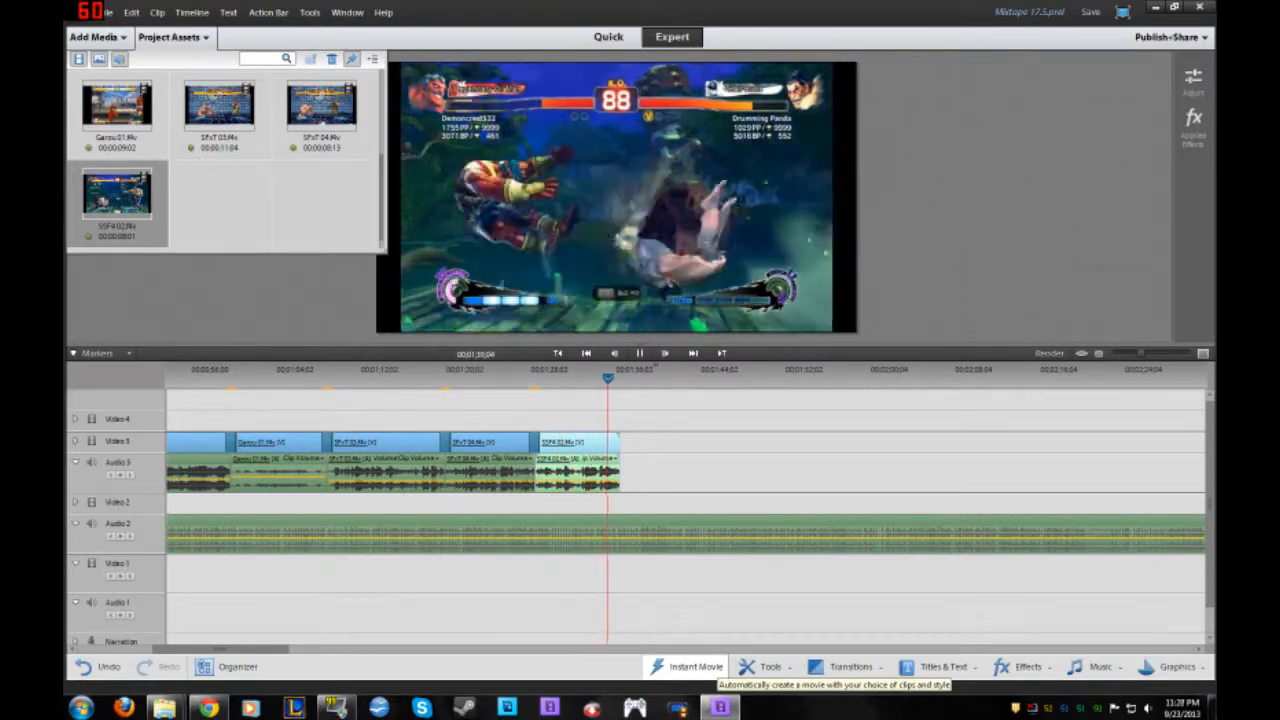
pyautogui.press('space')
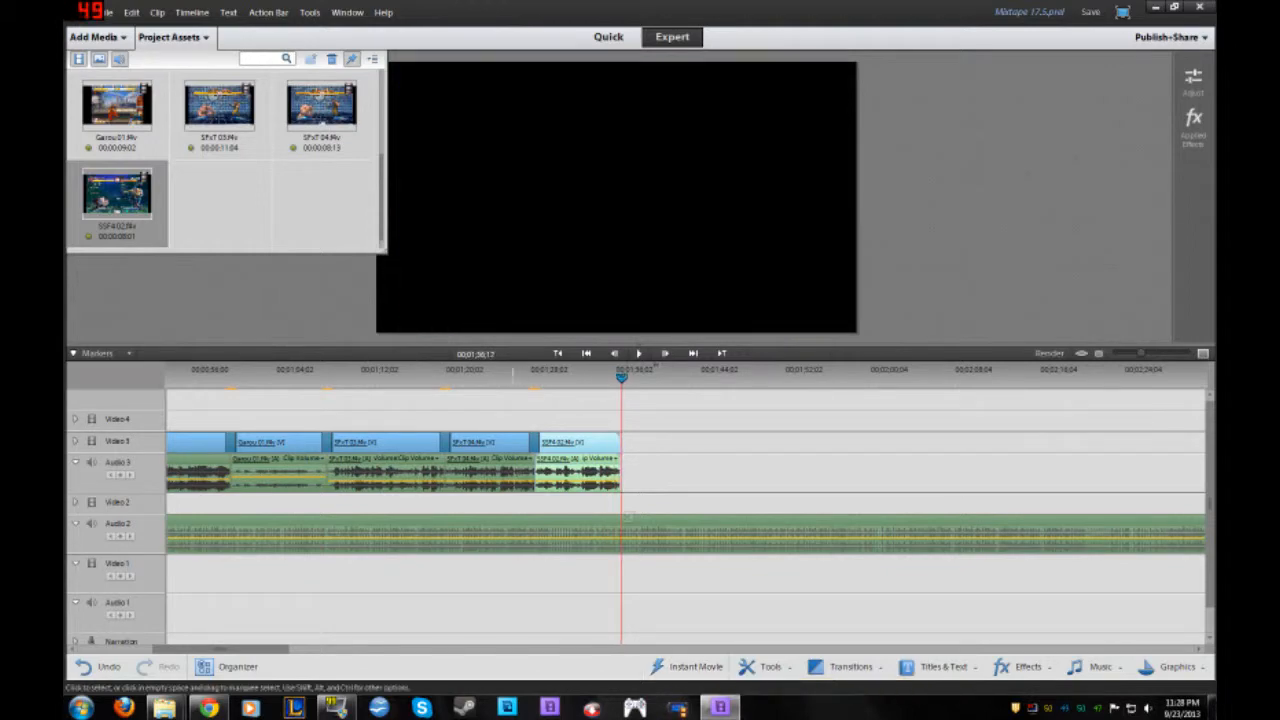
# Add the SSF4 03 file from the Mixtape Vol 17.5 folder directly after the SSF4 02 clip on Video 3
pyautogui.click(600, 372)
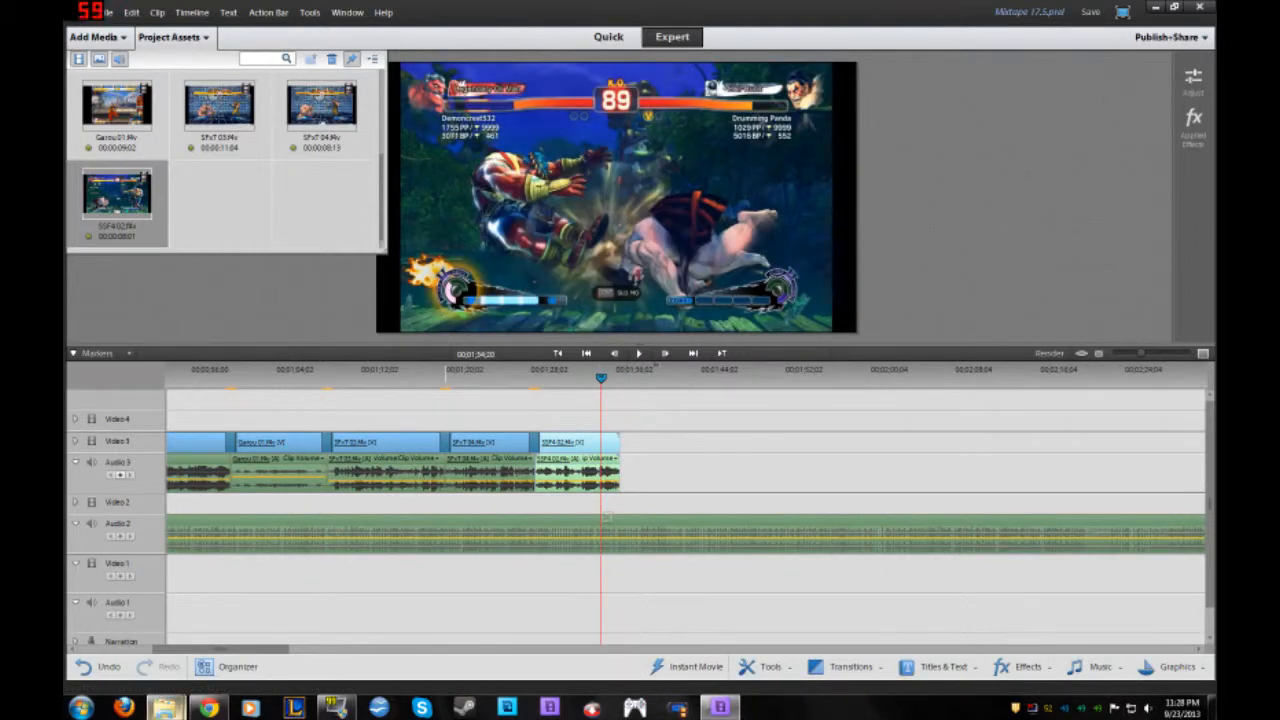
pyautogui.moveTo(165, 708)
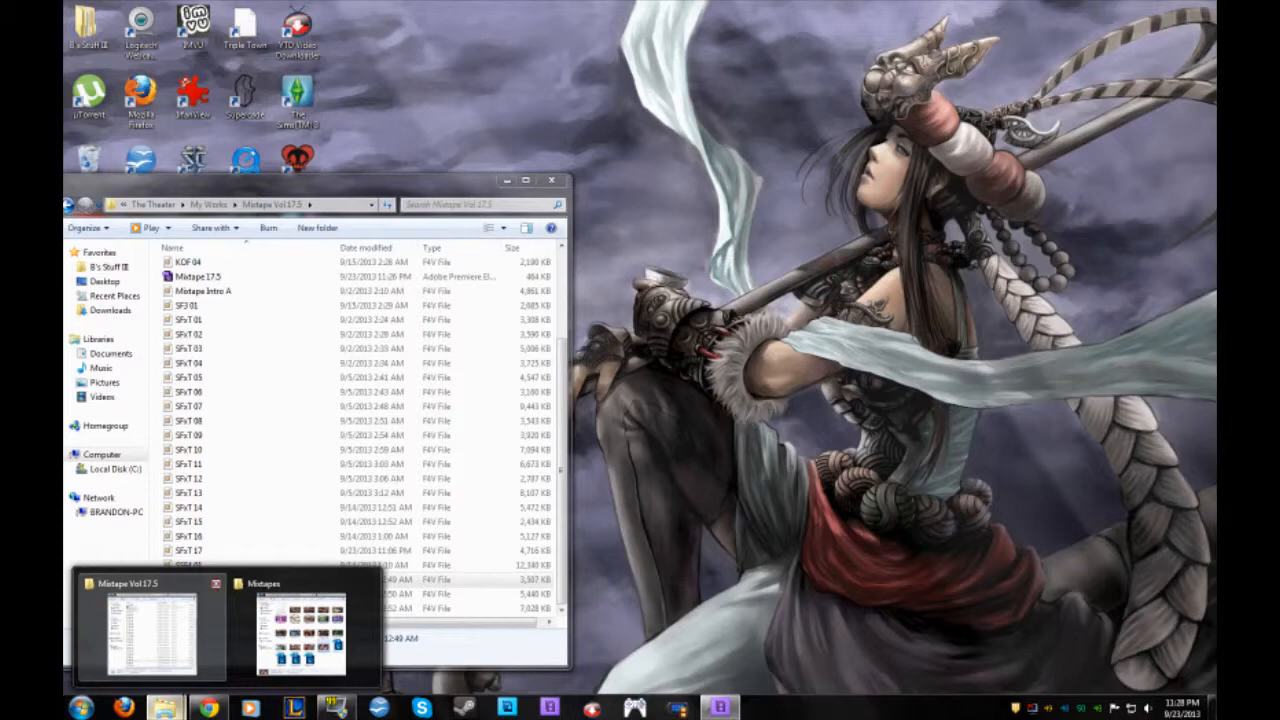
pyautogui.click(150, 633)
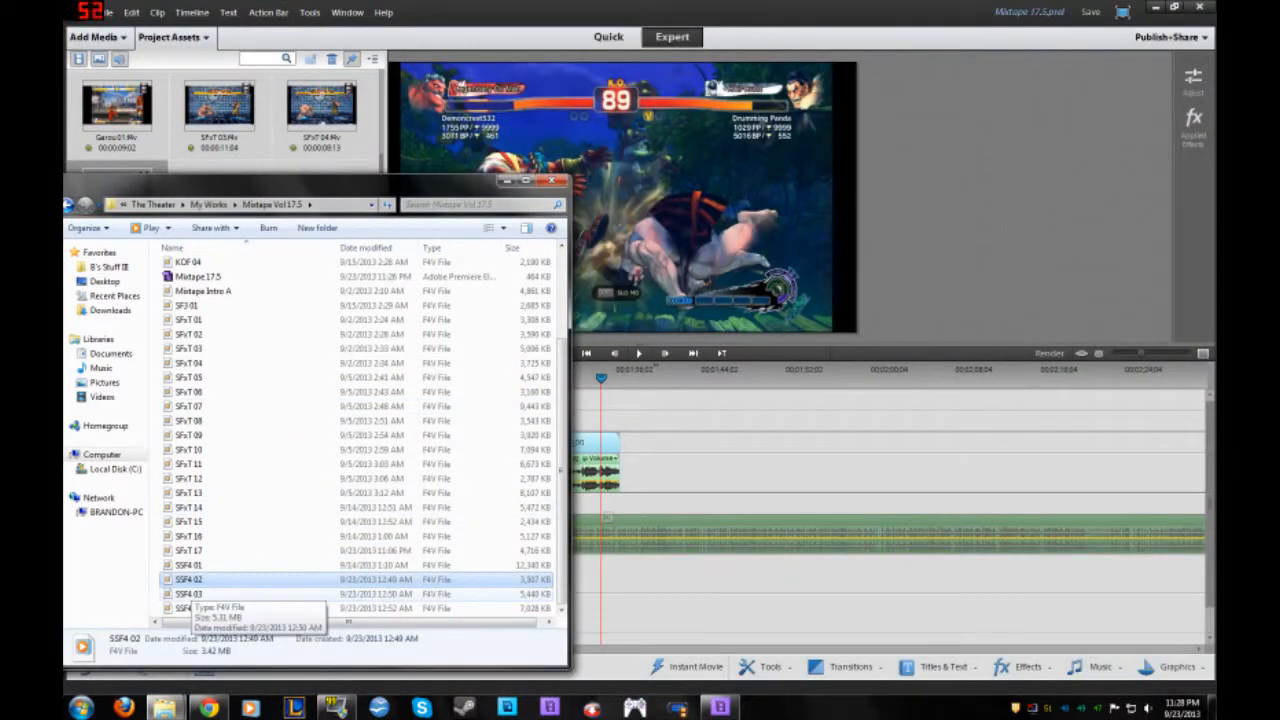
pyautogui.moveTo(188, 594); pyautogui.dragTo(620, 430)
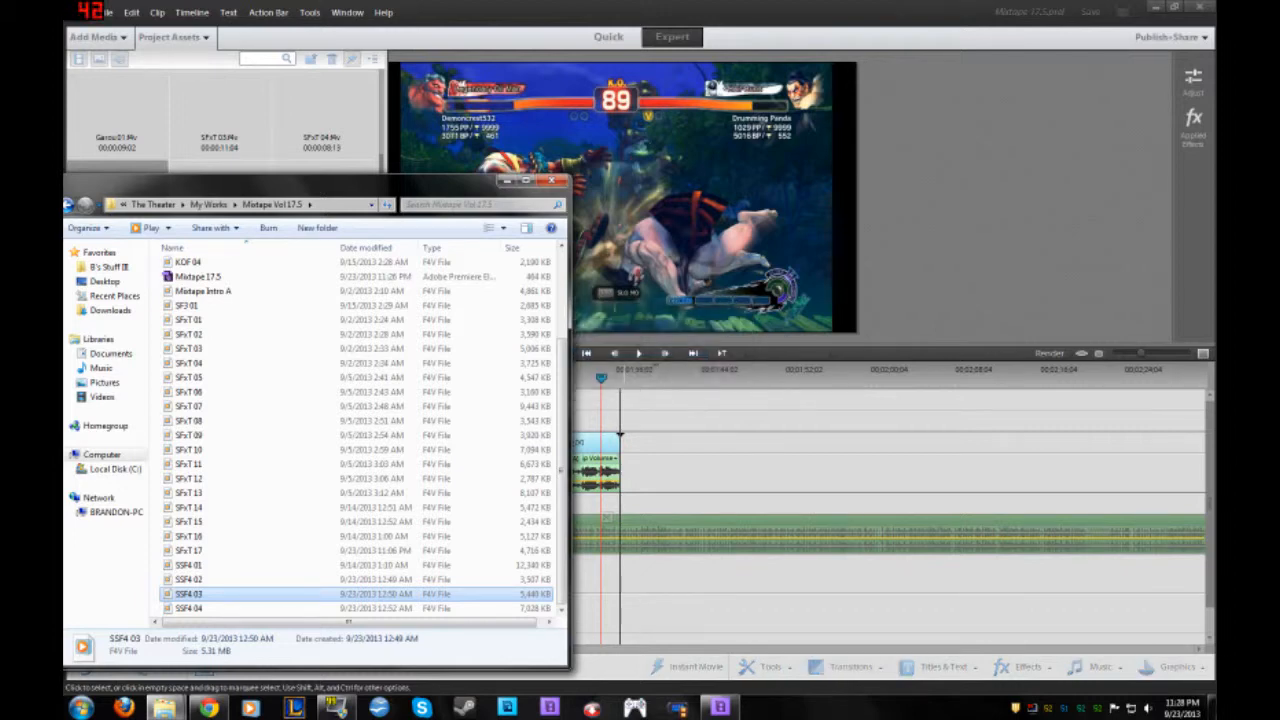
pyautogui.moveTo(658, 400); pyautogui.dragTo(672, 442)
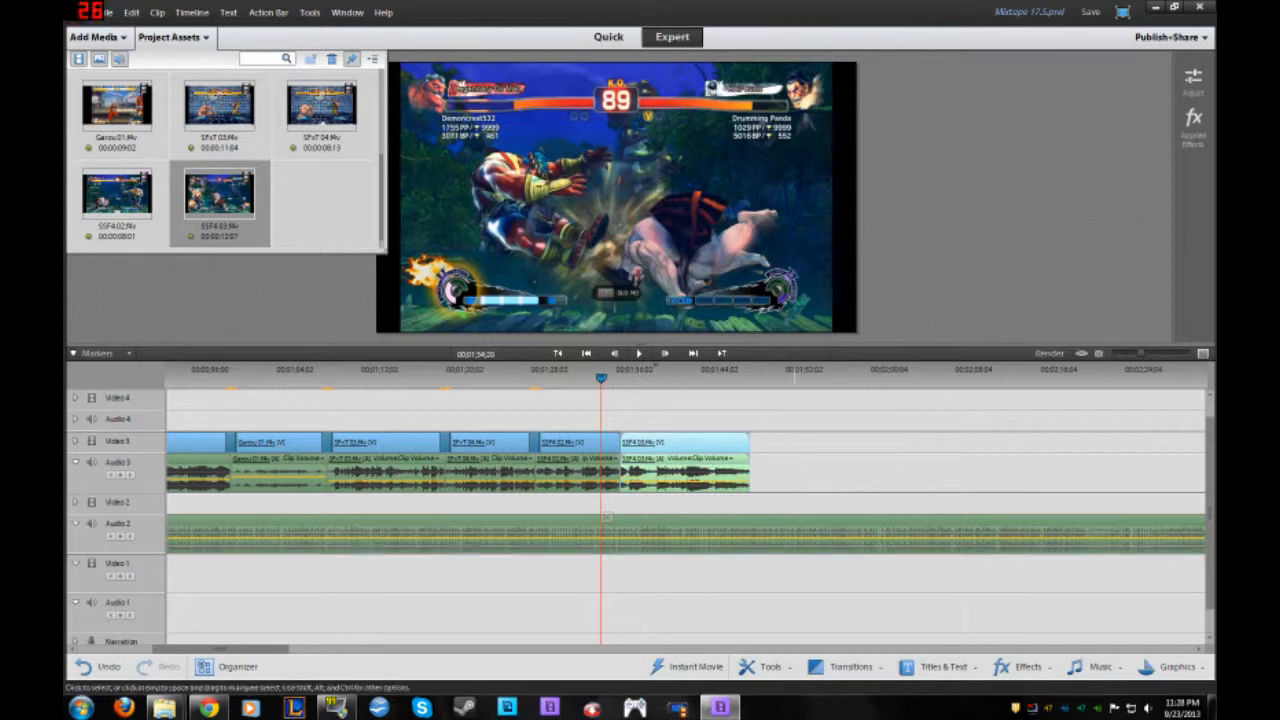
# Apply the Additive Dissolve transition from the Dissolve category between the SSF4 02 and SSF4 03 clips
pyautogui.click(845, 666)
pyautogui.click(910, 499)
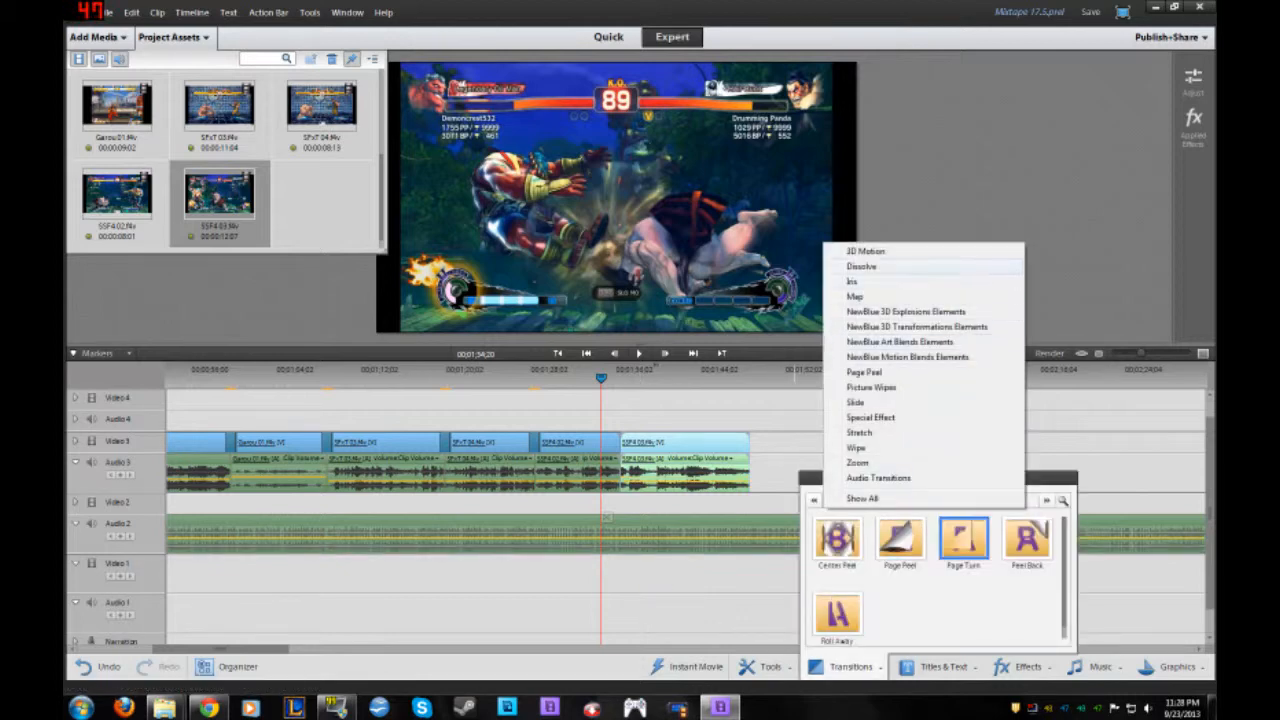
pyautogui.click(862, 266)
pyautogui.moveTo(834, 537); pyautogui.dragTo(622, 450)
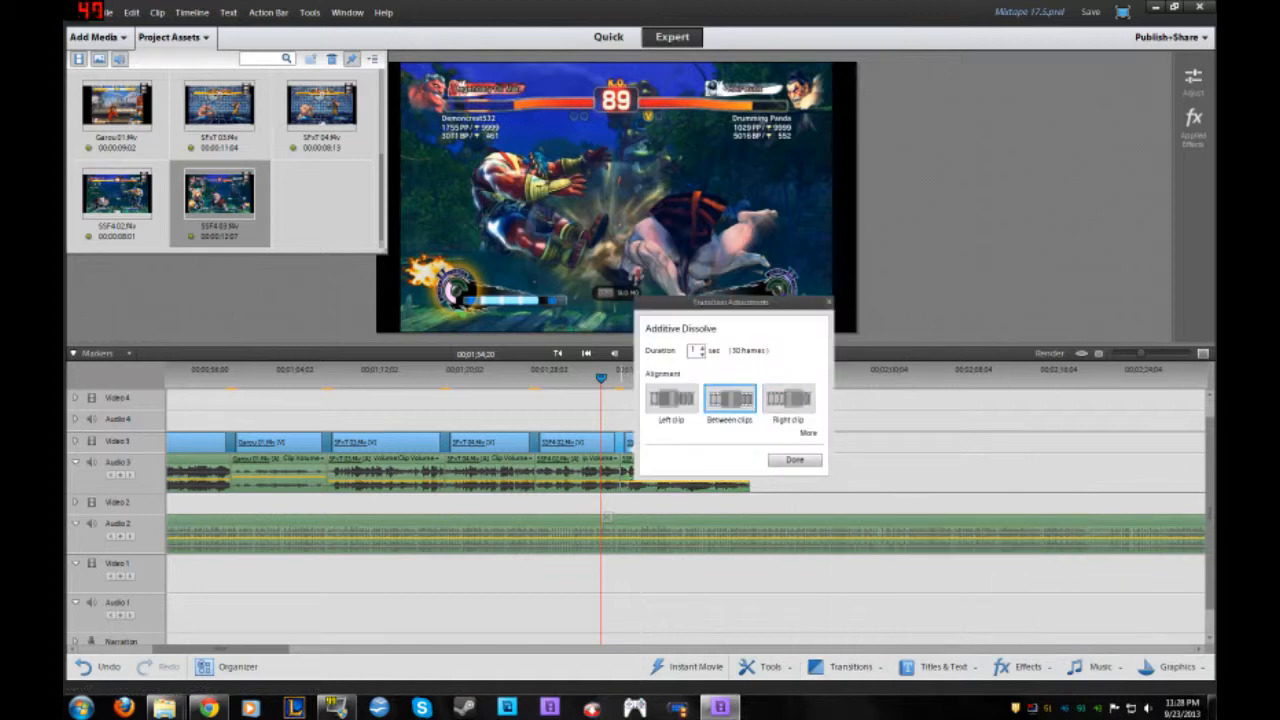
pyautogui.click(794, 459)
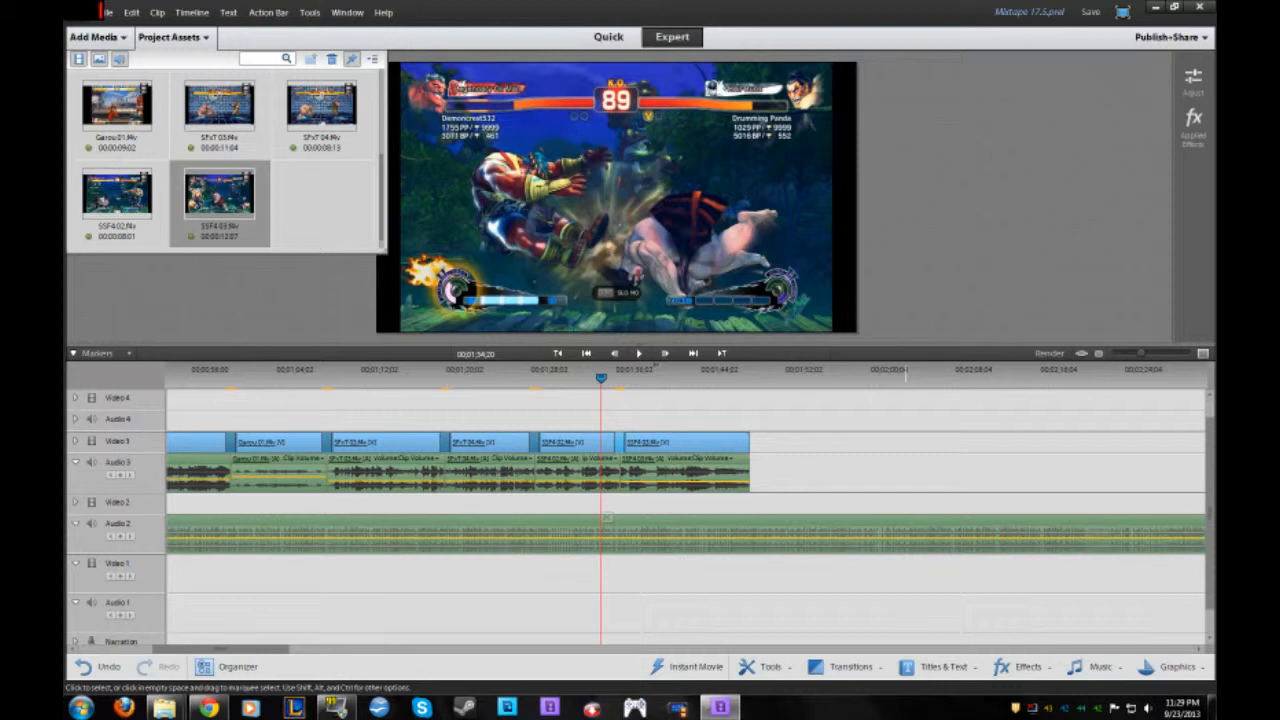
# Play through to the K.O. scene, split the SSF4 03 clip at 00;01;46;21 and delete the piece after the cut
pyautogui.press('space')
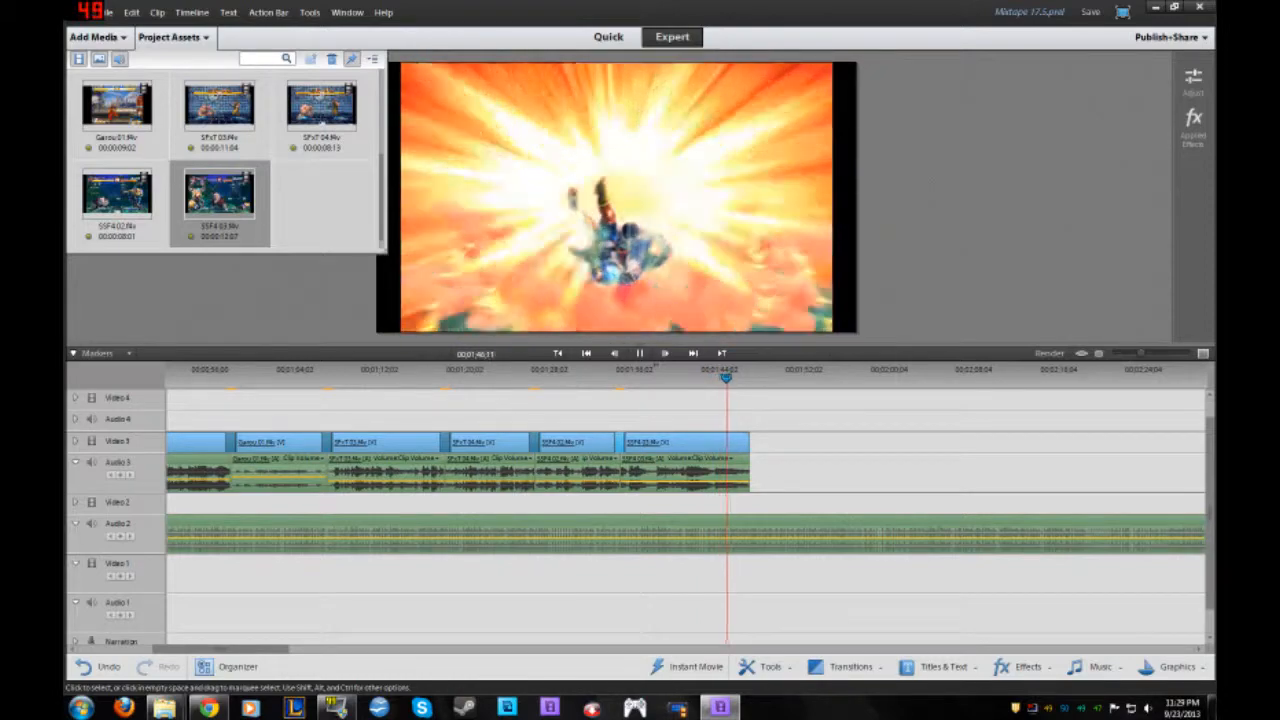
pyautogui.press('space')
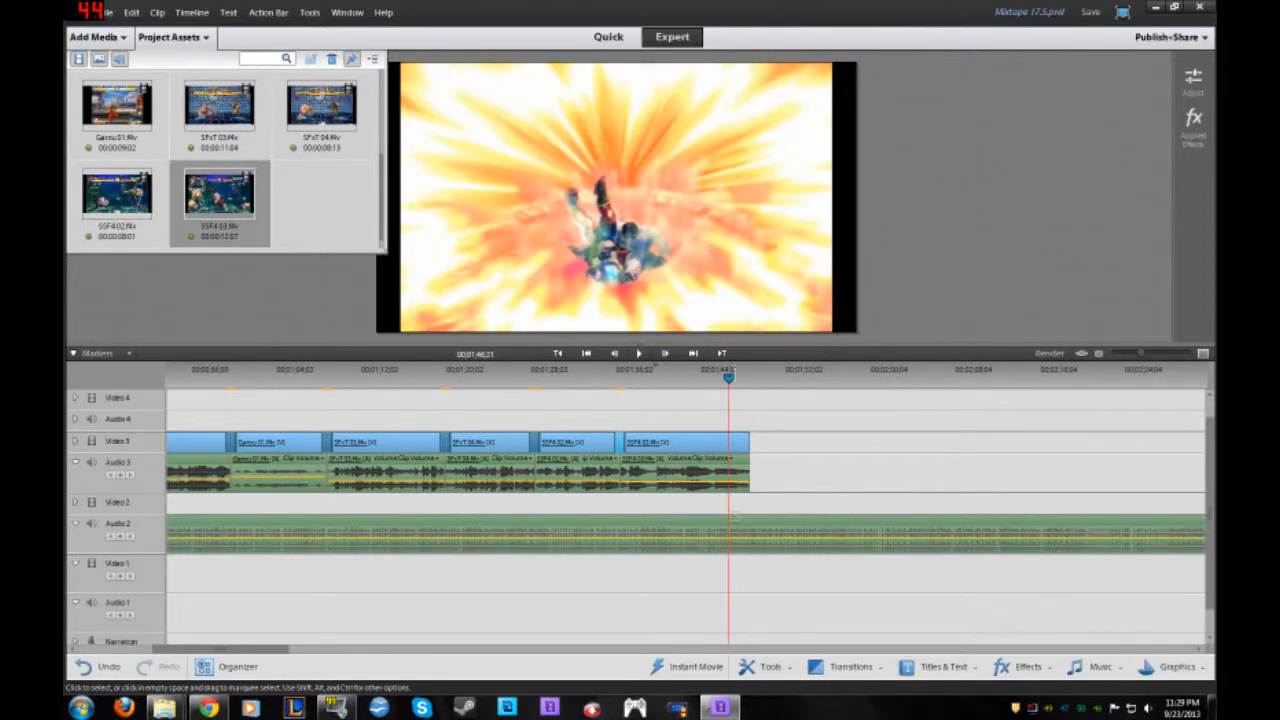
pyautogui.click(716, 445)
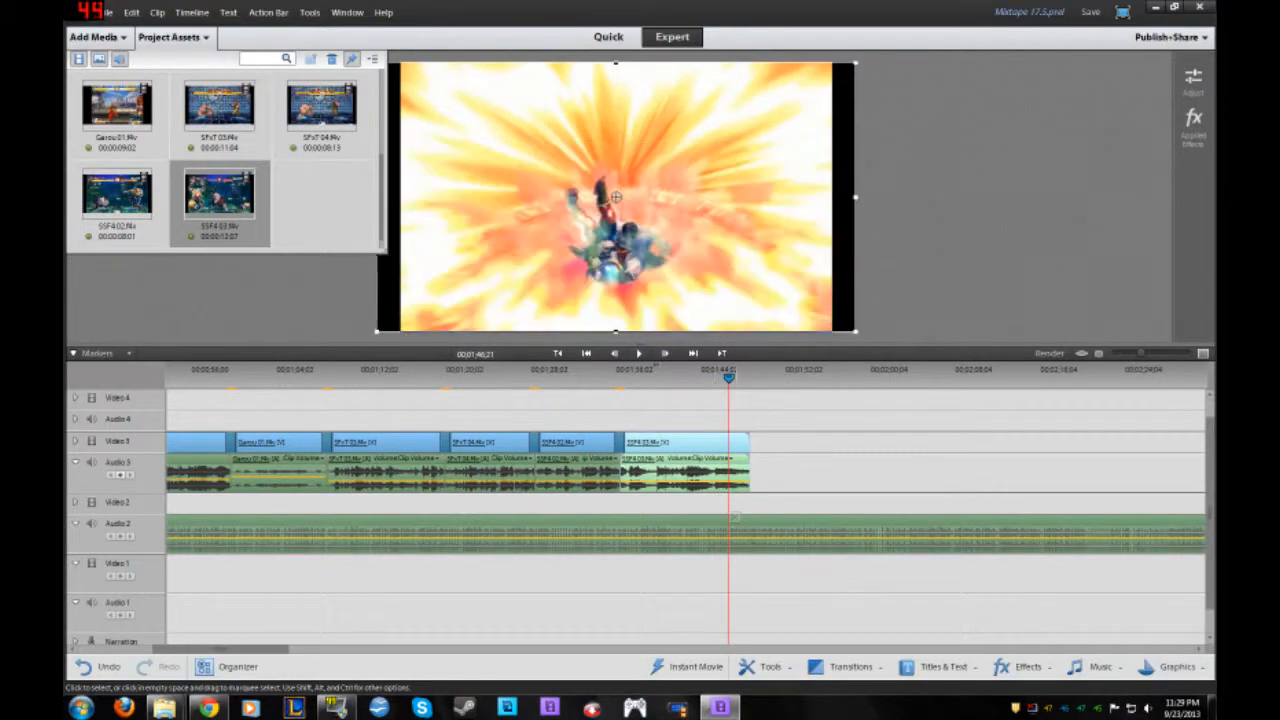
pyautogui.click(734, 516)
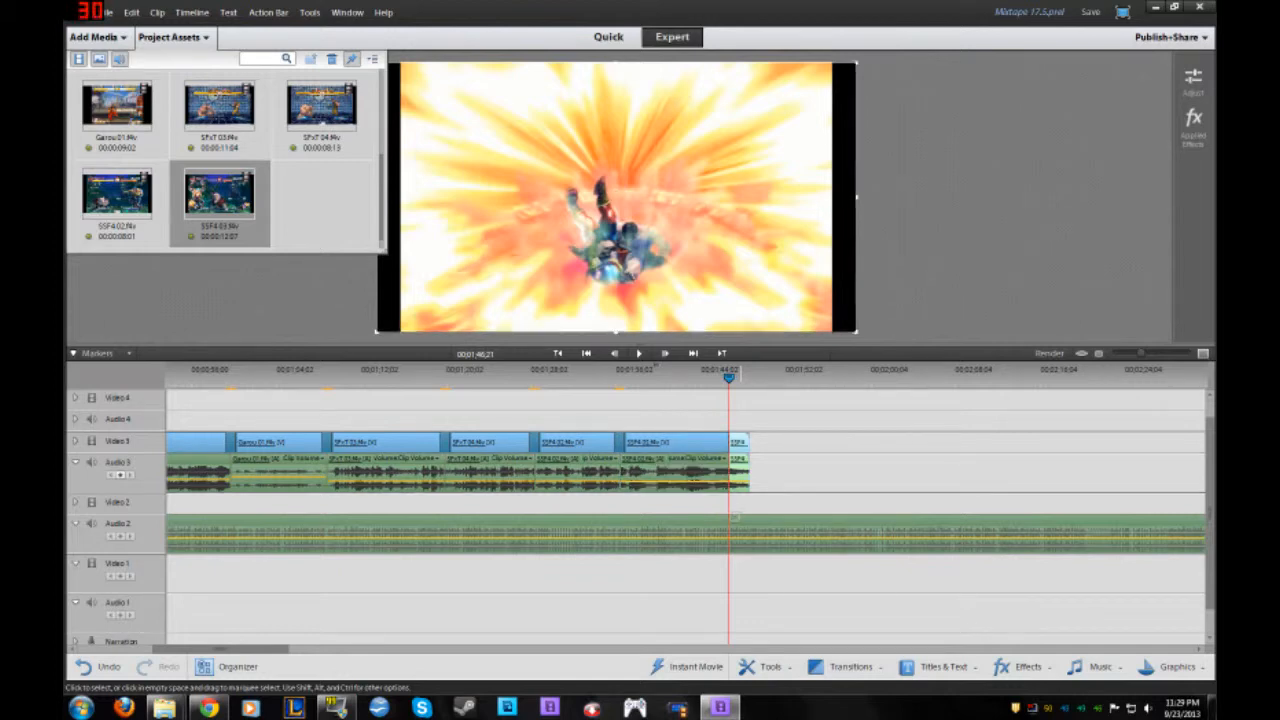
# Play back the trimmed end of the SSF4 03 clip and save the project
pyautogui.click(716, 517)
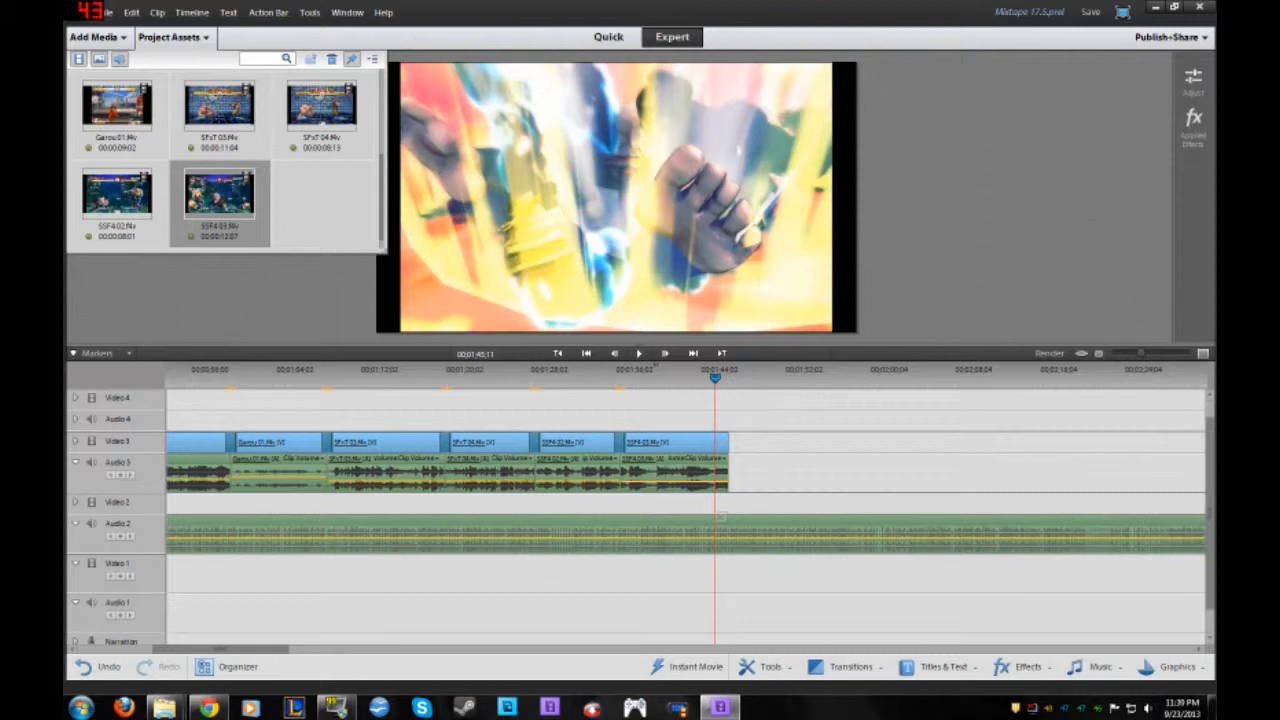
pyautogui.press('space')
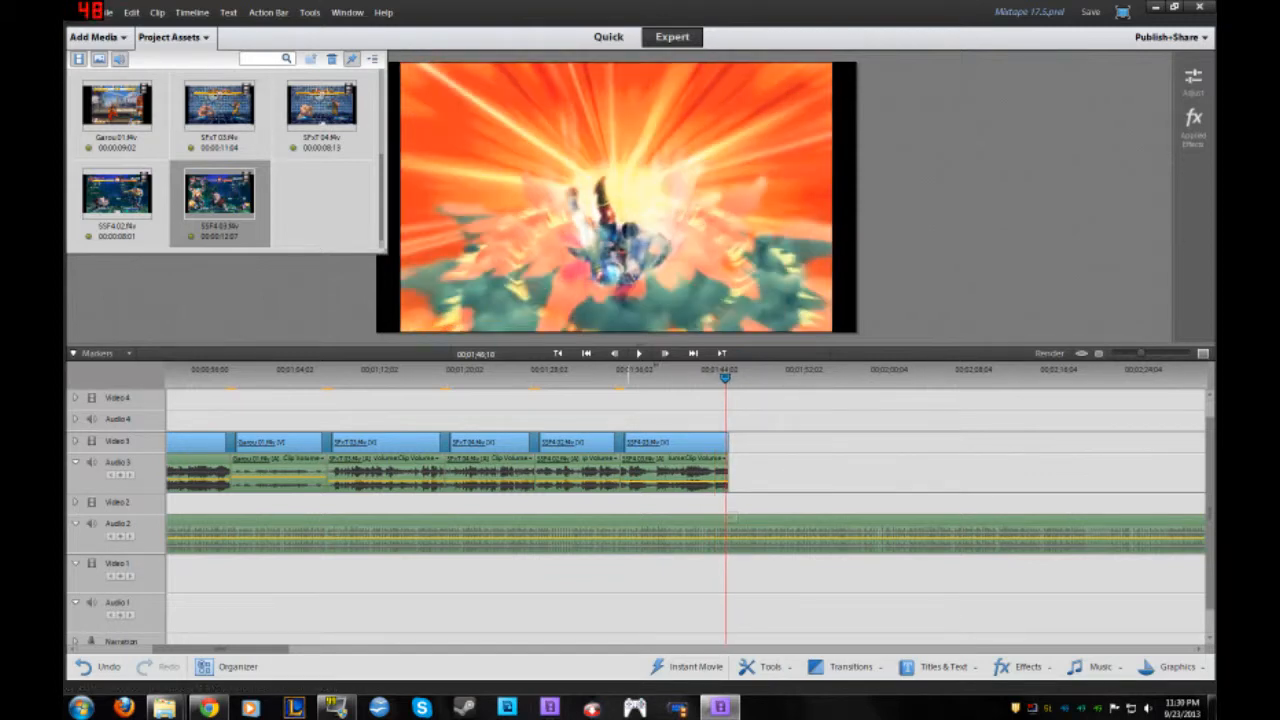
pyautogui.click(108, 12)
pyautogui.click(125, 95)
# Add the KOF 01 file from the Mixtape Vol 17.5 folder directly after the SSF4 03 clip on Video 3
pyautogui.moveTo(164, 707)
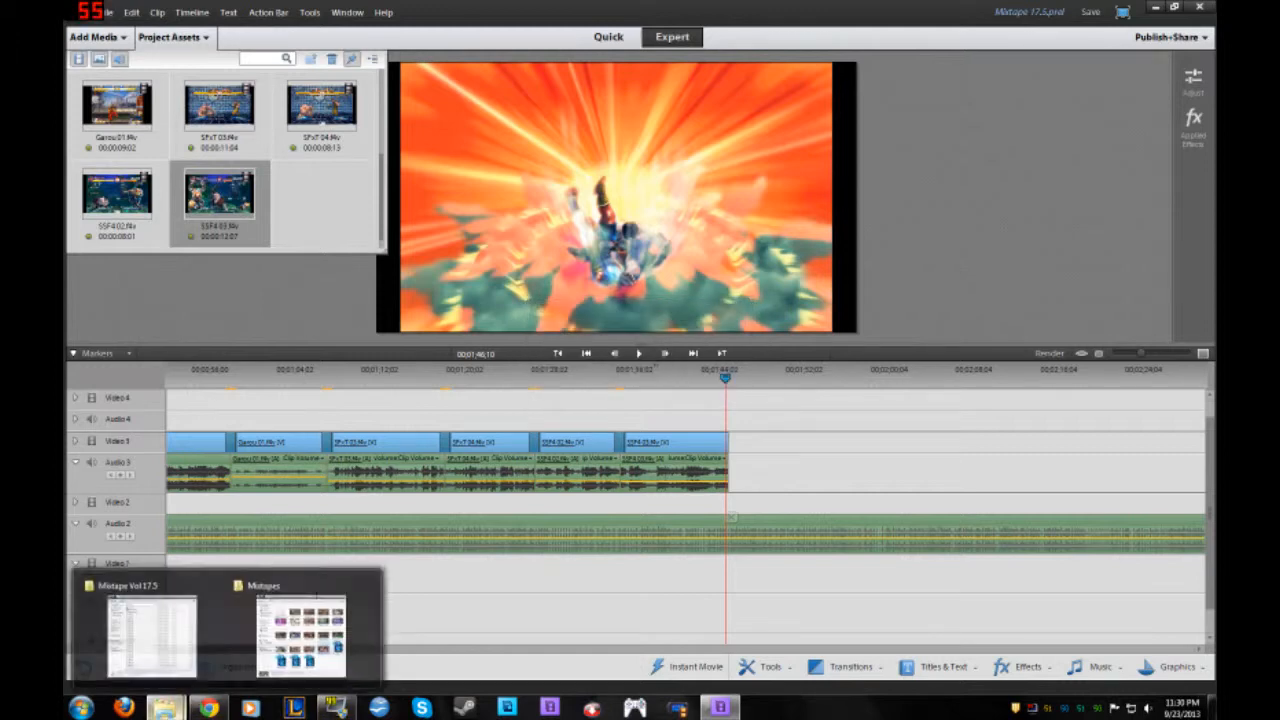
pyautogui.click(137, 629)
pyautogui.scroll(3, 190, 358)
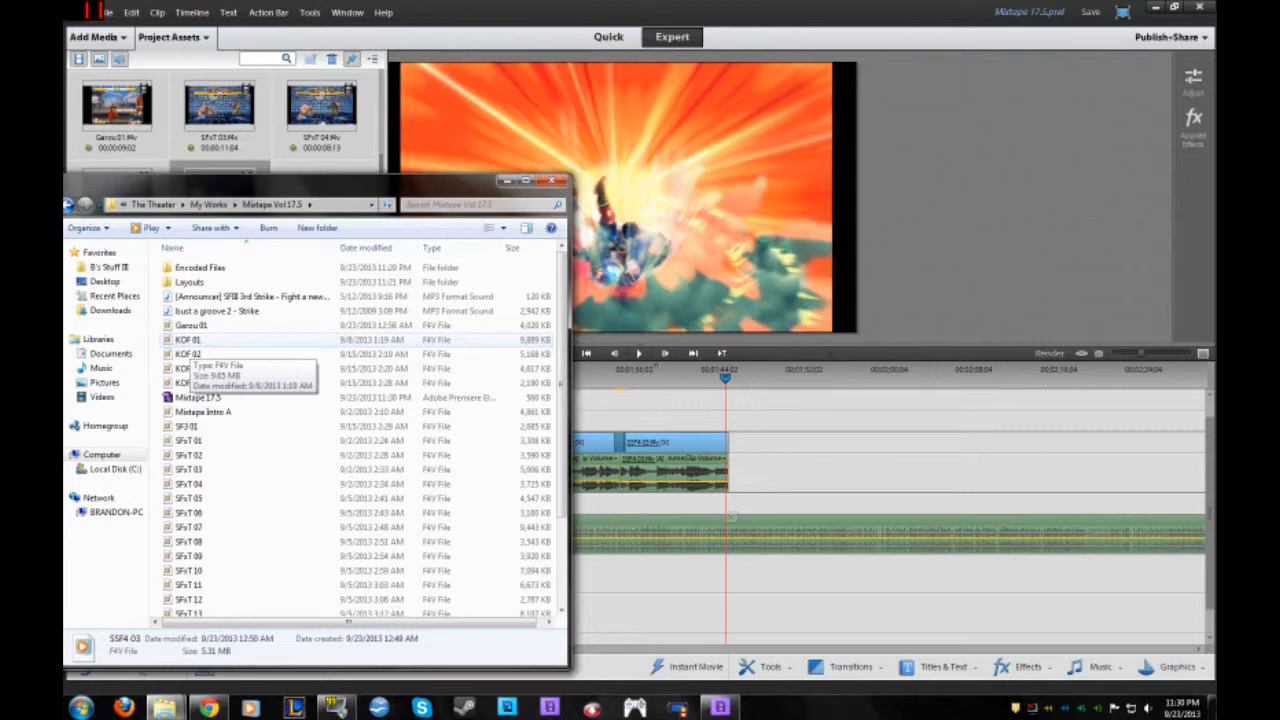
pyautogui.moveTo(190, 342); pyautogui.dragTo(730, 438)
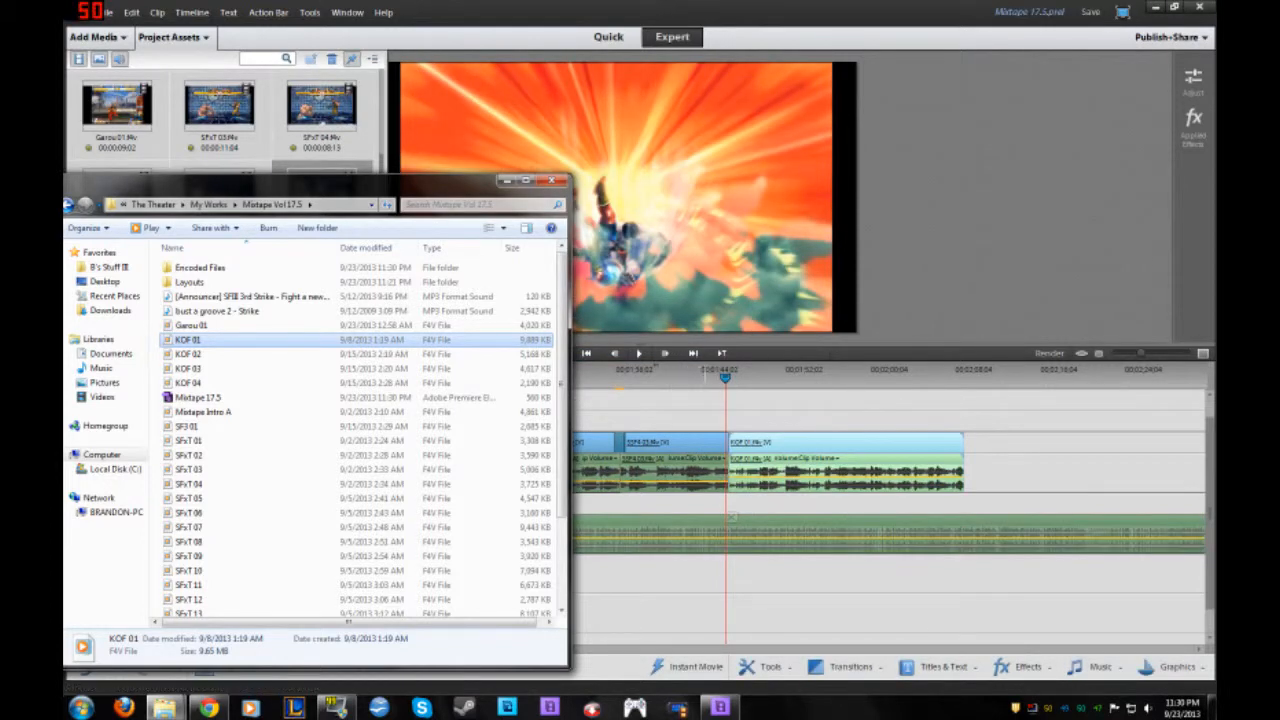
pyautogui.click(764, 443)
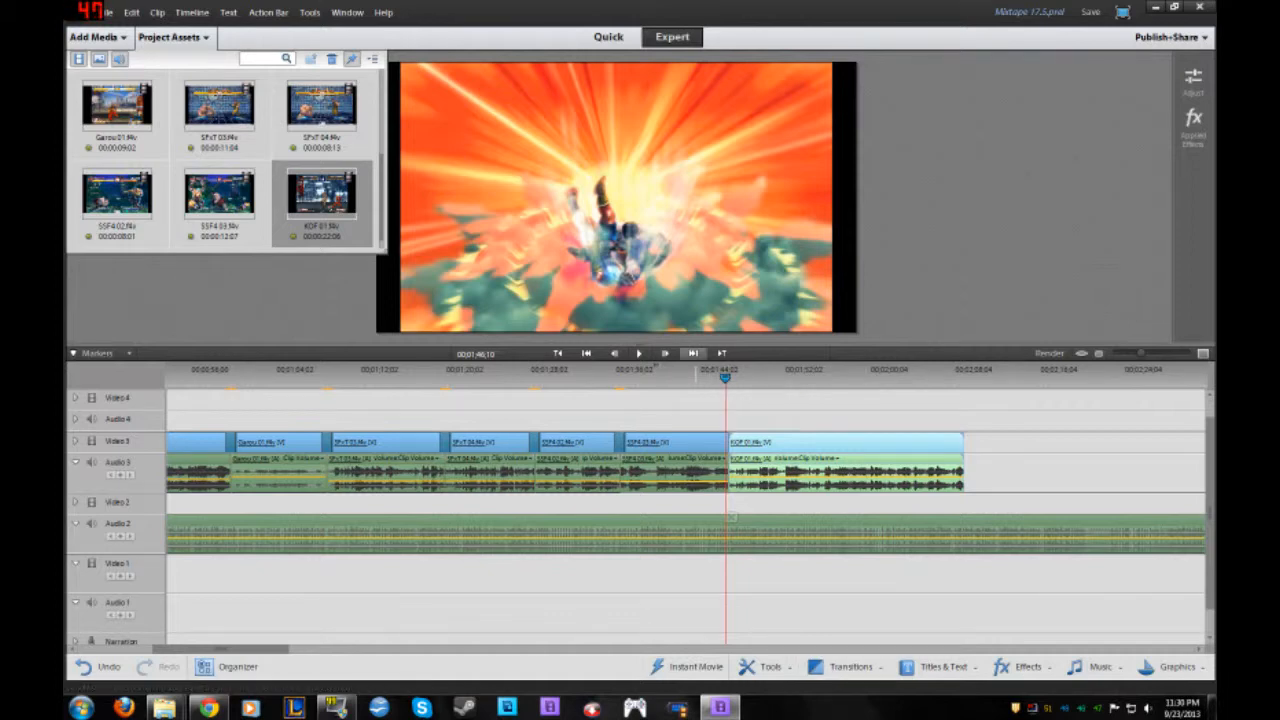
# Apply the Metallic - Copper transition from the NewBlue Art Blends Elements category between the SSF4 03 and KOF 01 clips
pyautogui.click(707, 370)
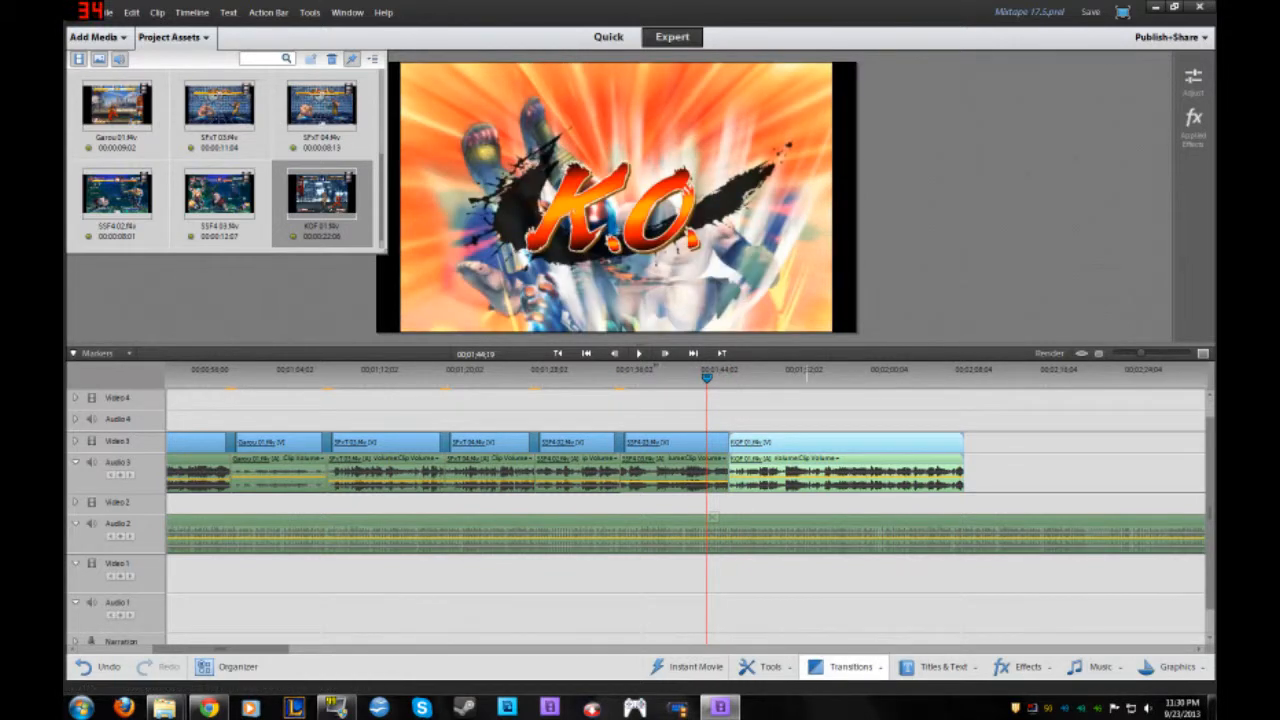
pyautogui.click(850, 666)
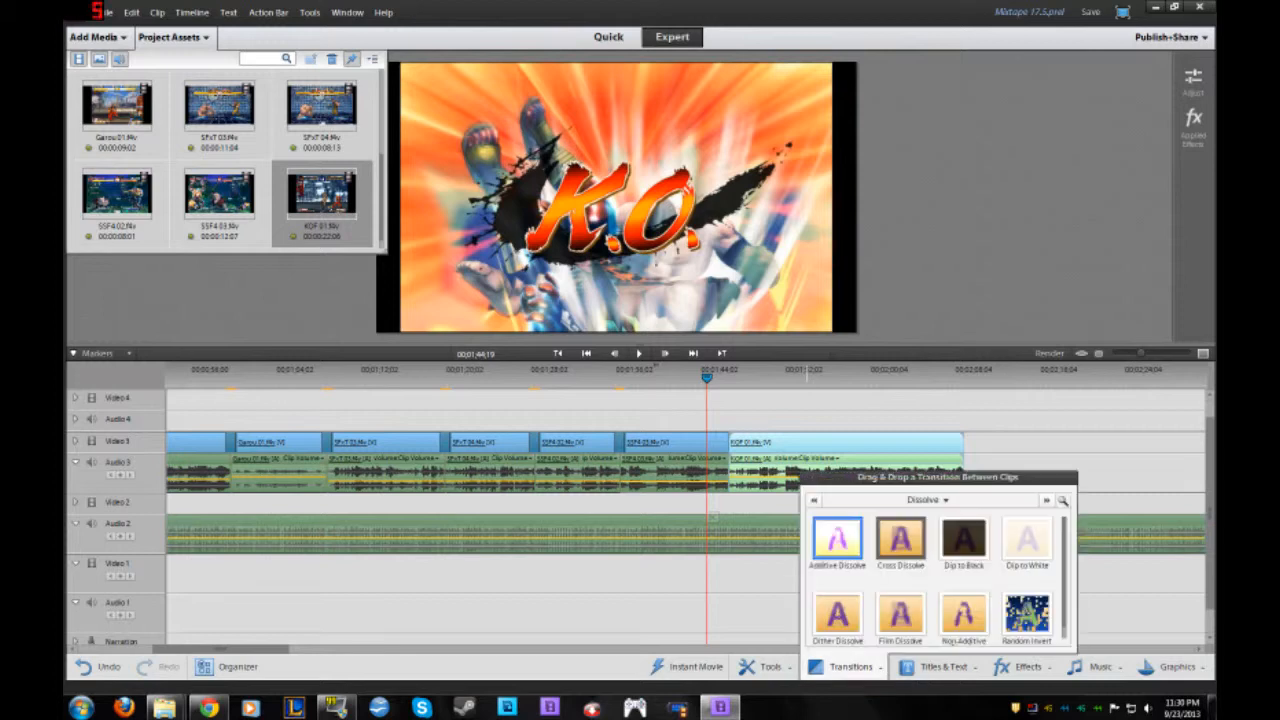
pyautogui.click(925, 499)
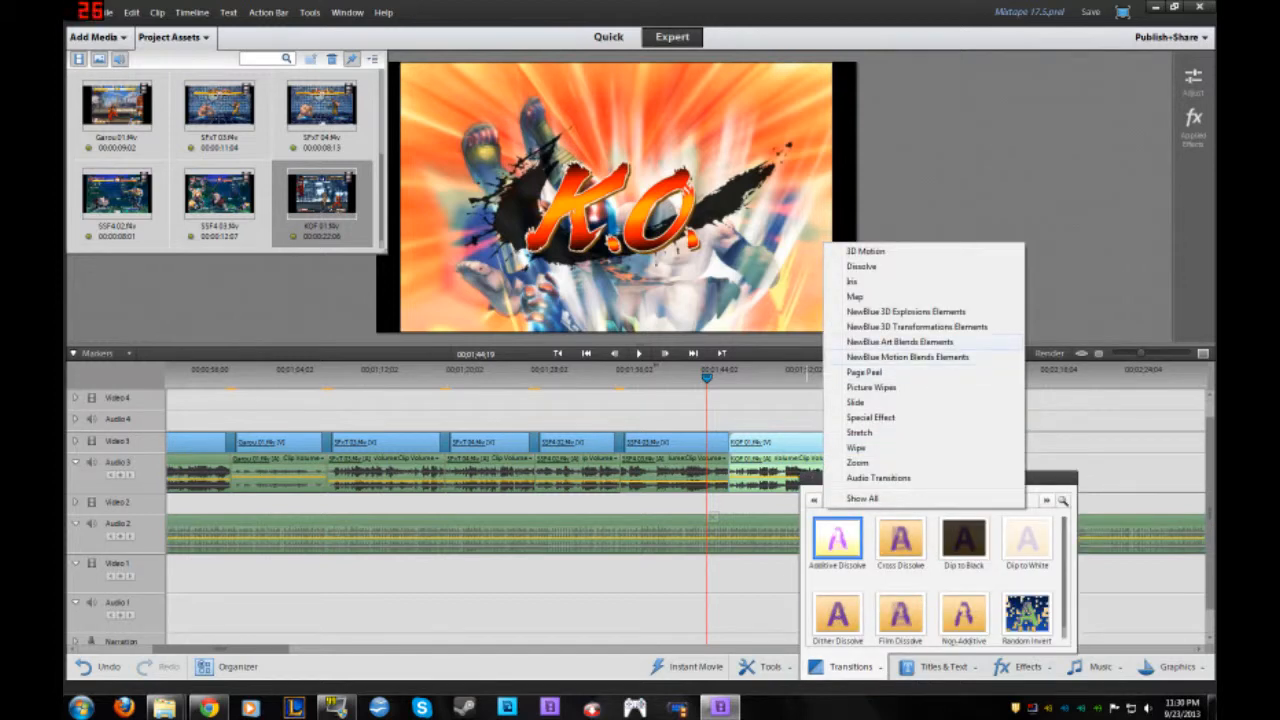
pyautogui.click(900, 341)
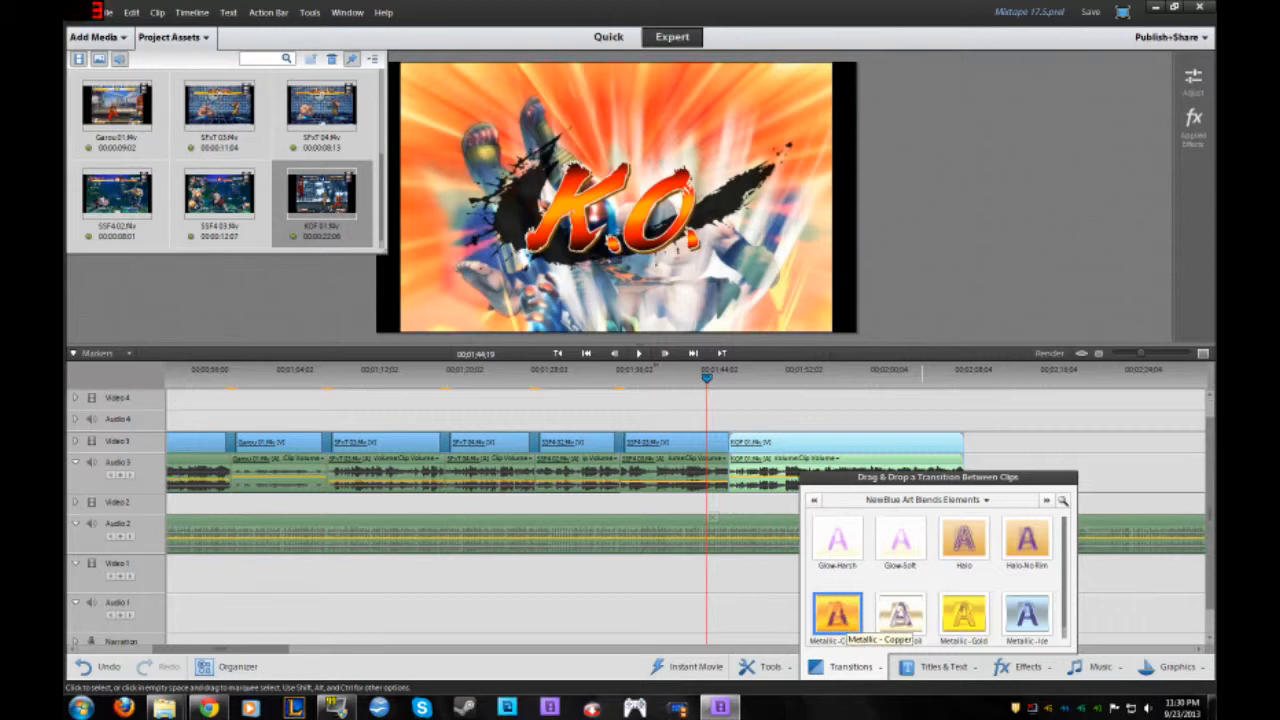
pyautogui.moveTo(837, 613); pyautogui.dragTo(733, 441)
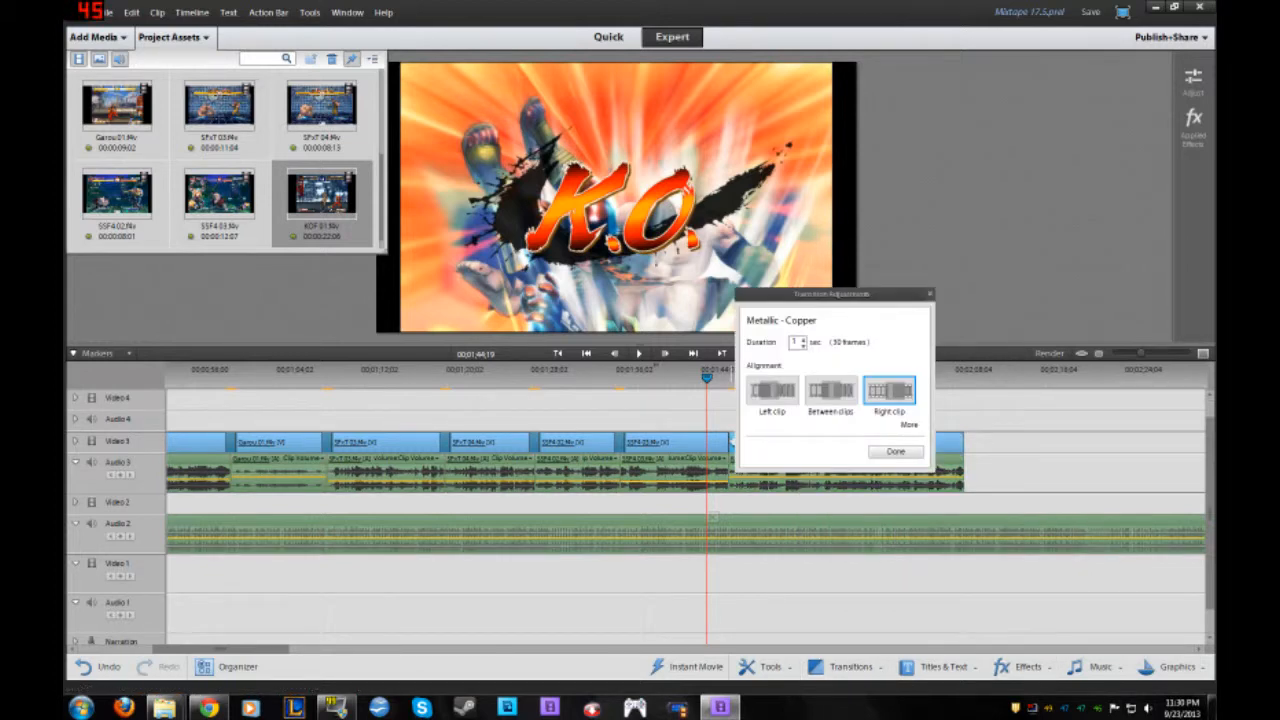
pyautogui.click(895, 451)
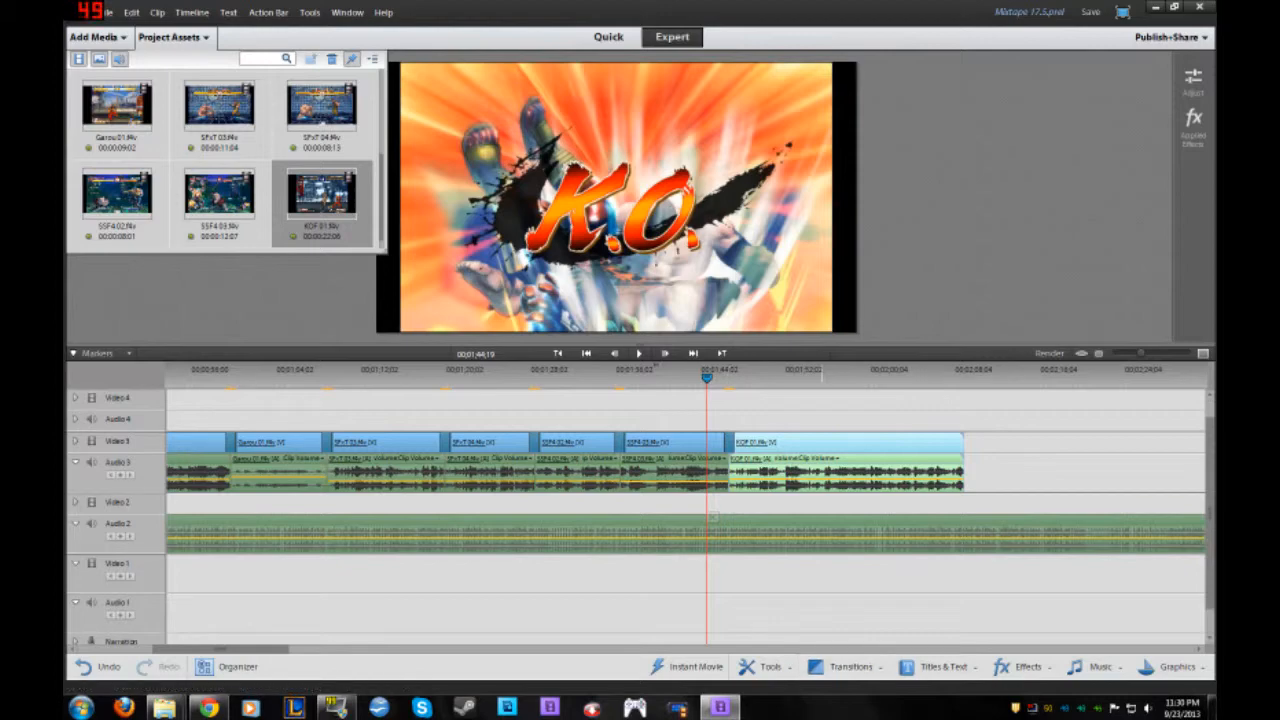
# Play back the Metallic - Copper transition and the KOF 01 clip to its end, and save the project
pyautogui.press('space')
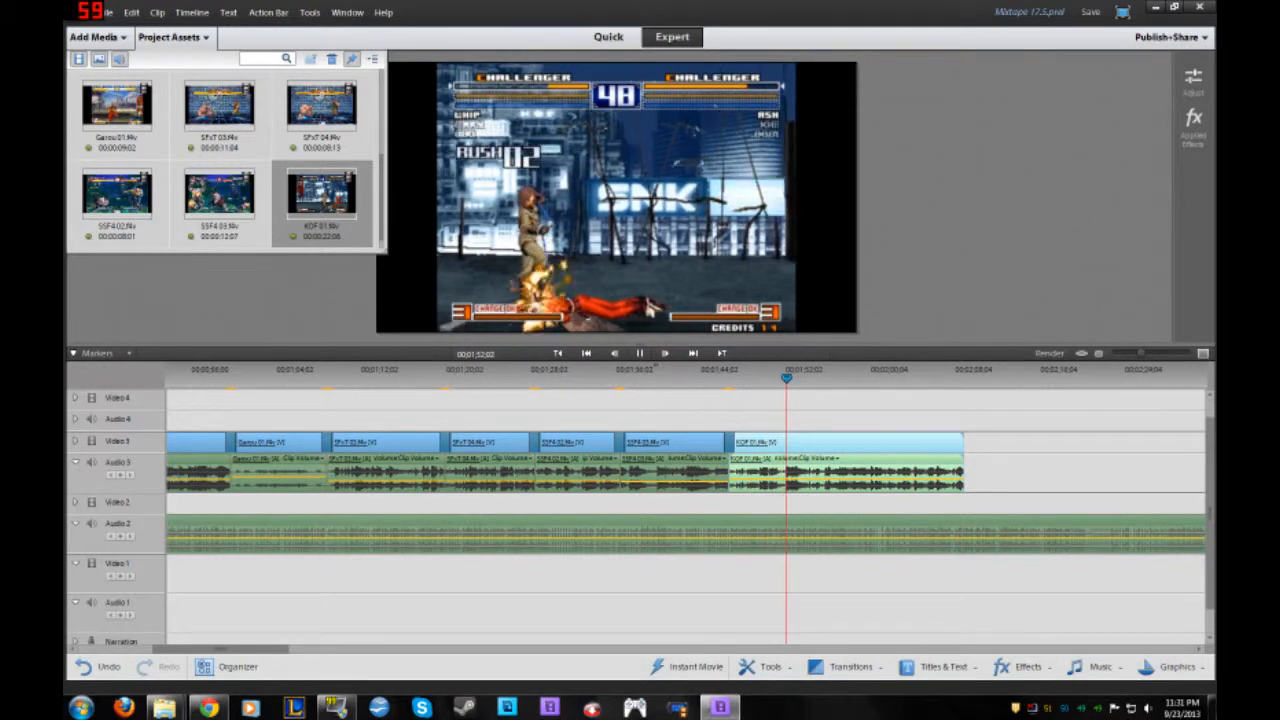
pyautogui.press('space')
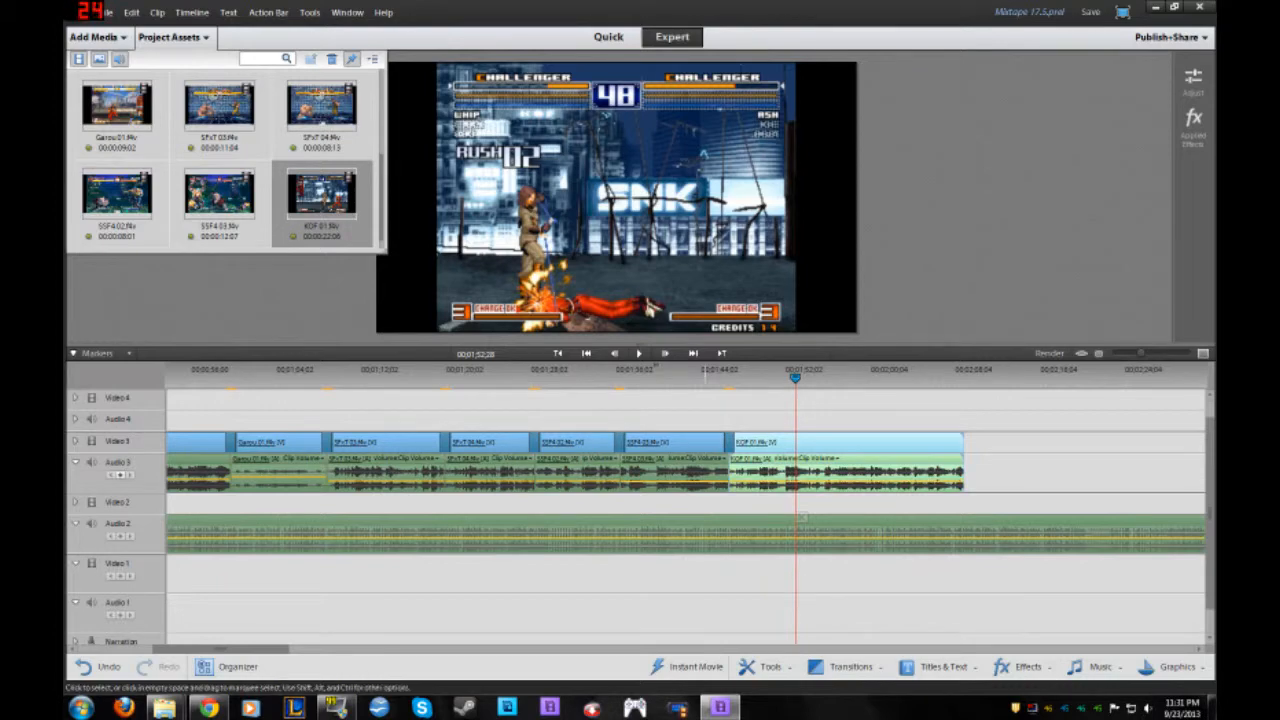
pyautogui.click(719, 375)
pyautogui.press('space')
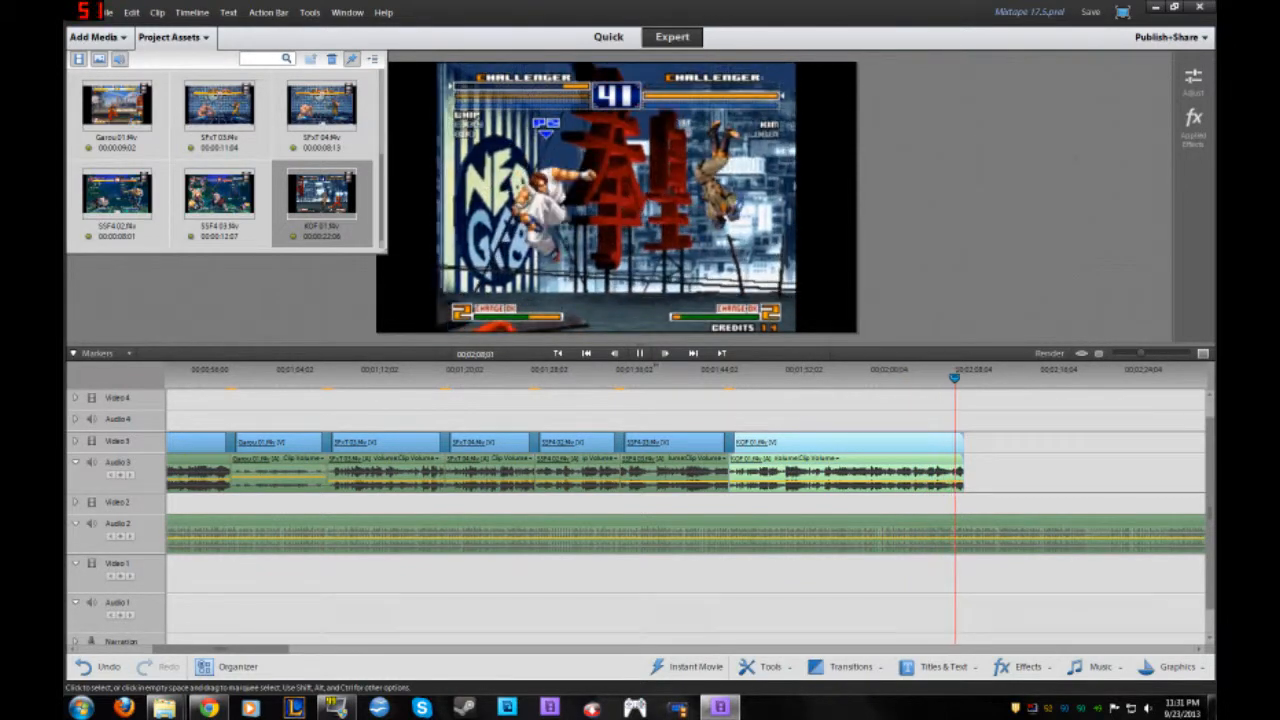
pyautogui.press('space')
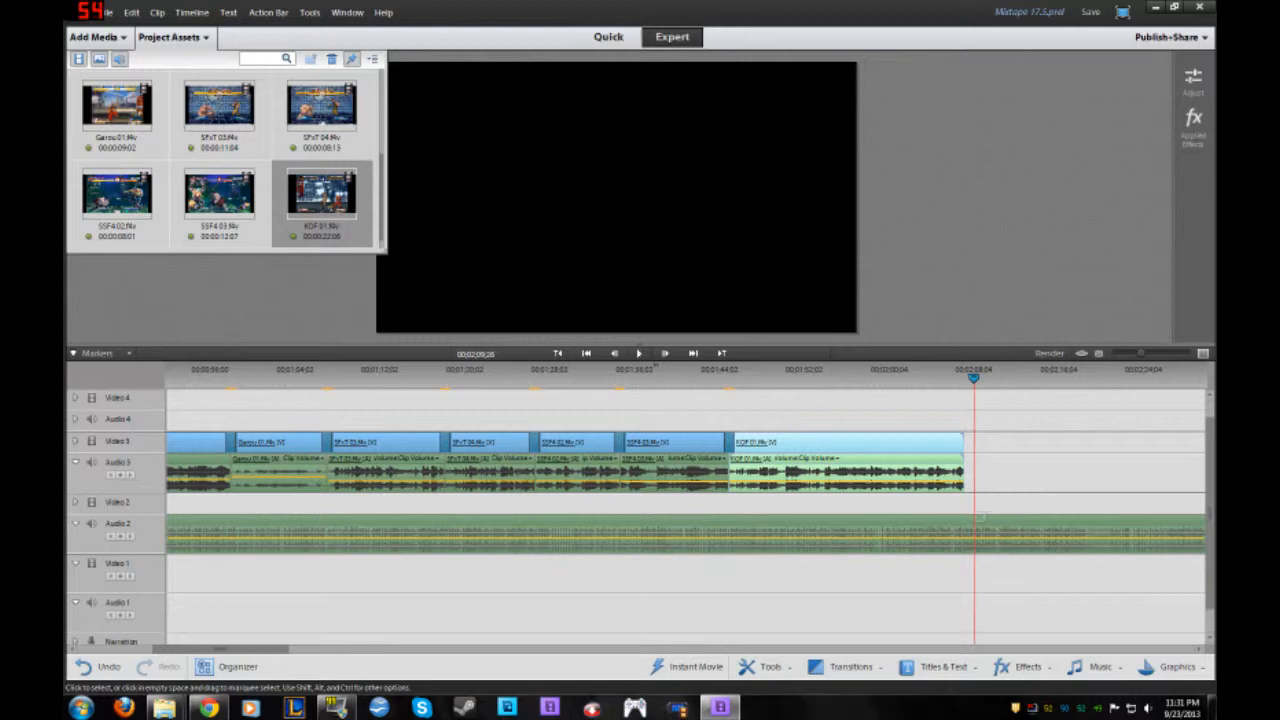
pyautogui.click(109, 12)
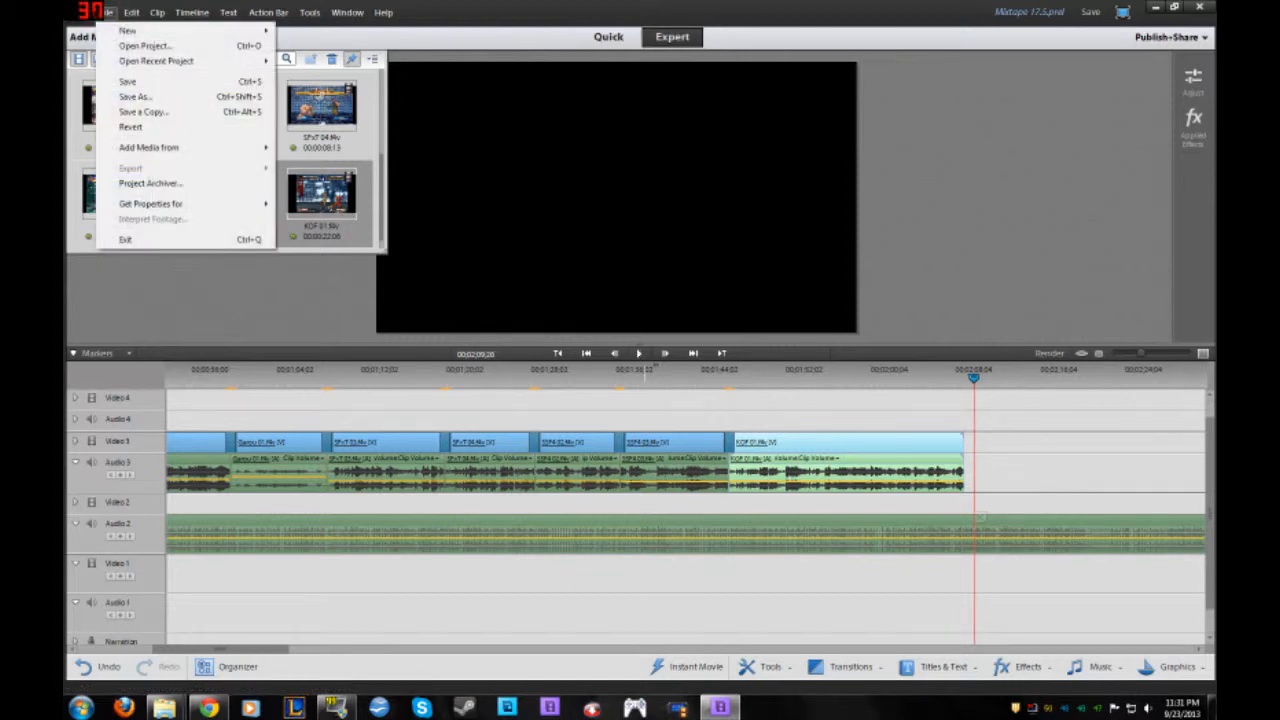
pyautogui.click(128, 81)
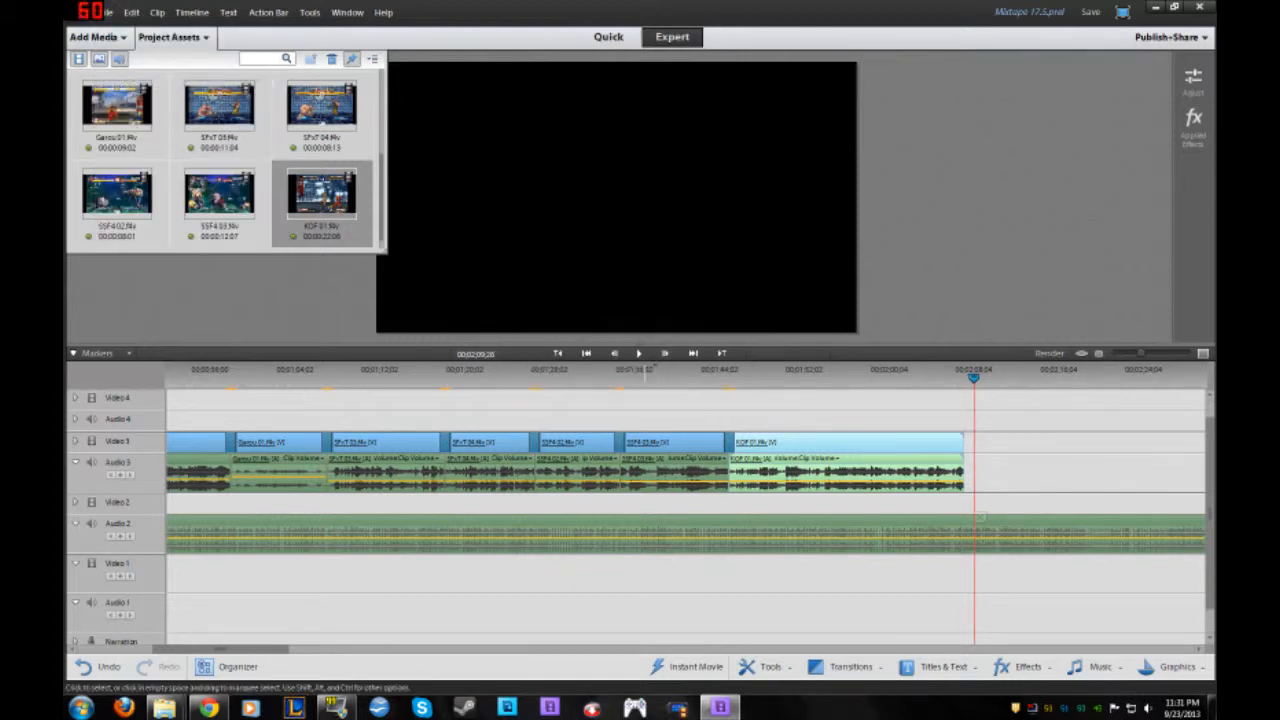
# Place the playhead just before the end of KOF 01 and examine how far the Audio 2 music track extends beyond it
pyautogui.click(952, 372)
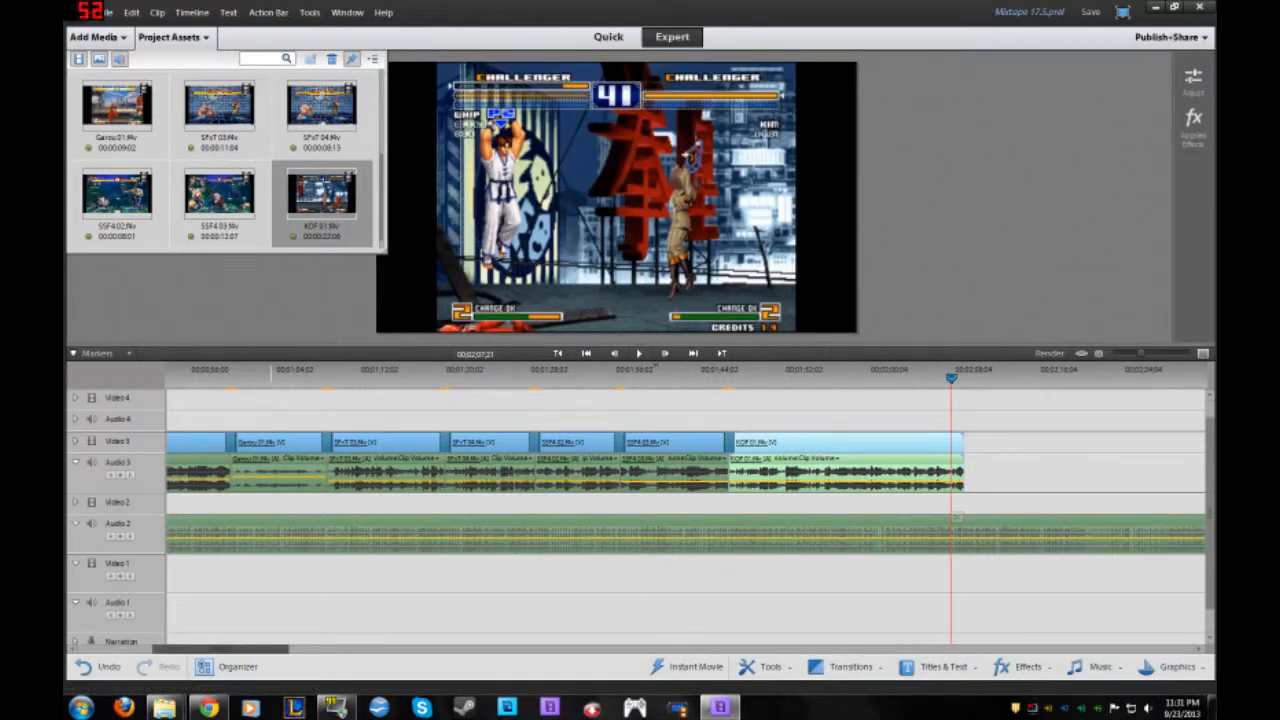
pyautogui.hscroll(8, 686, 500)
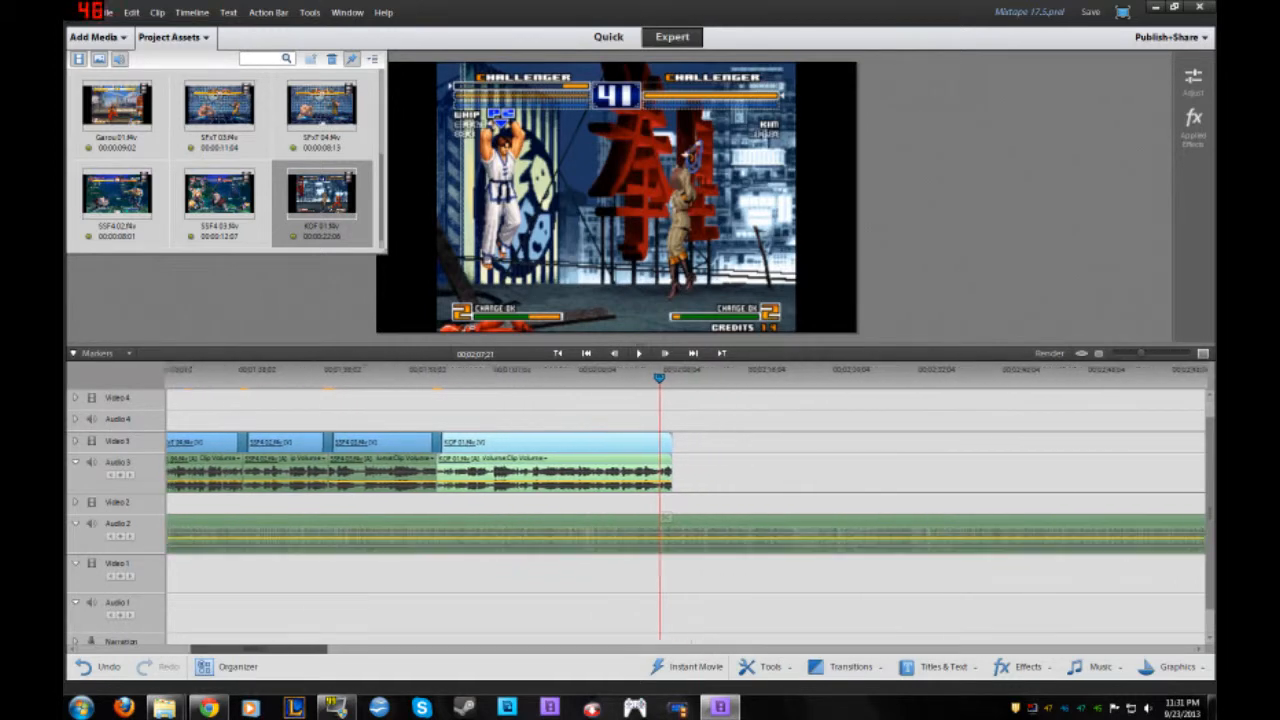
pyautogui.hscroll(2, 686, 509)
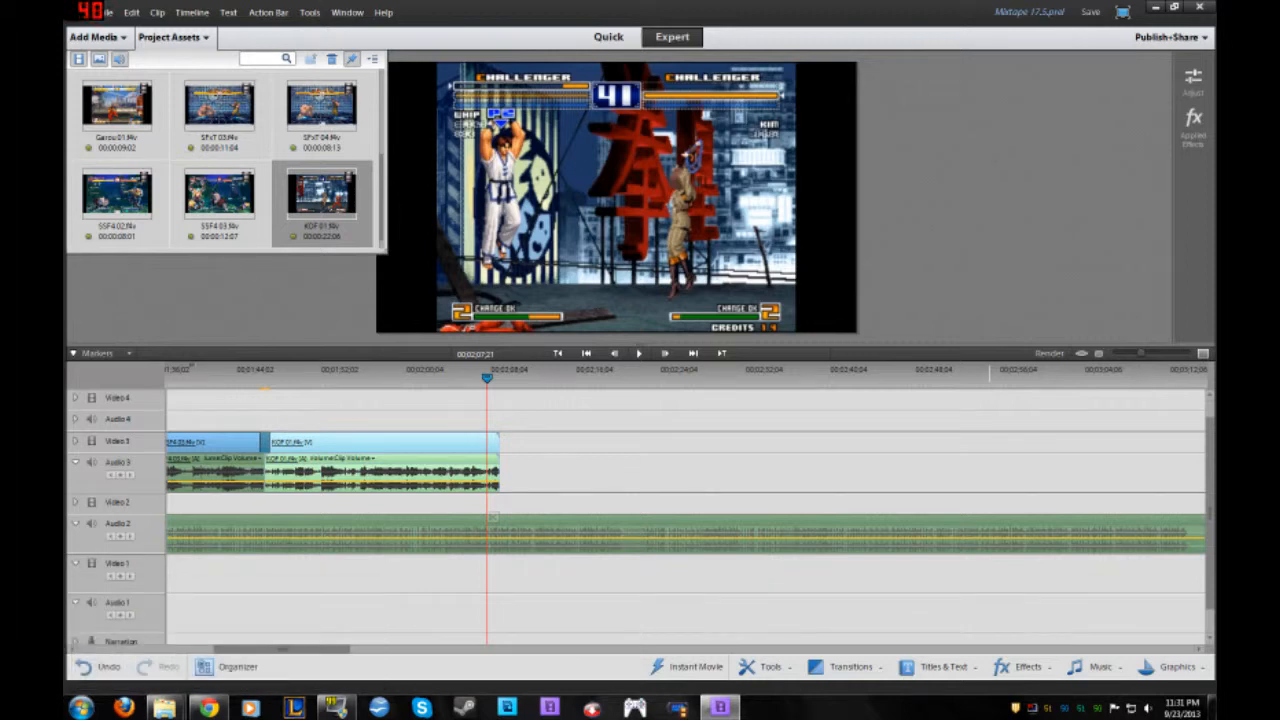
pyautogui.press('-')
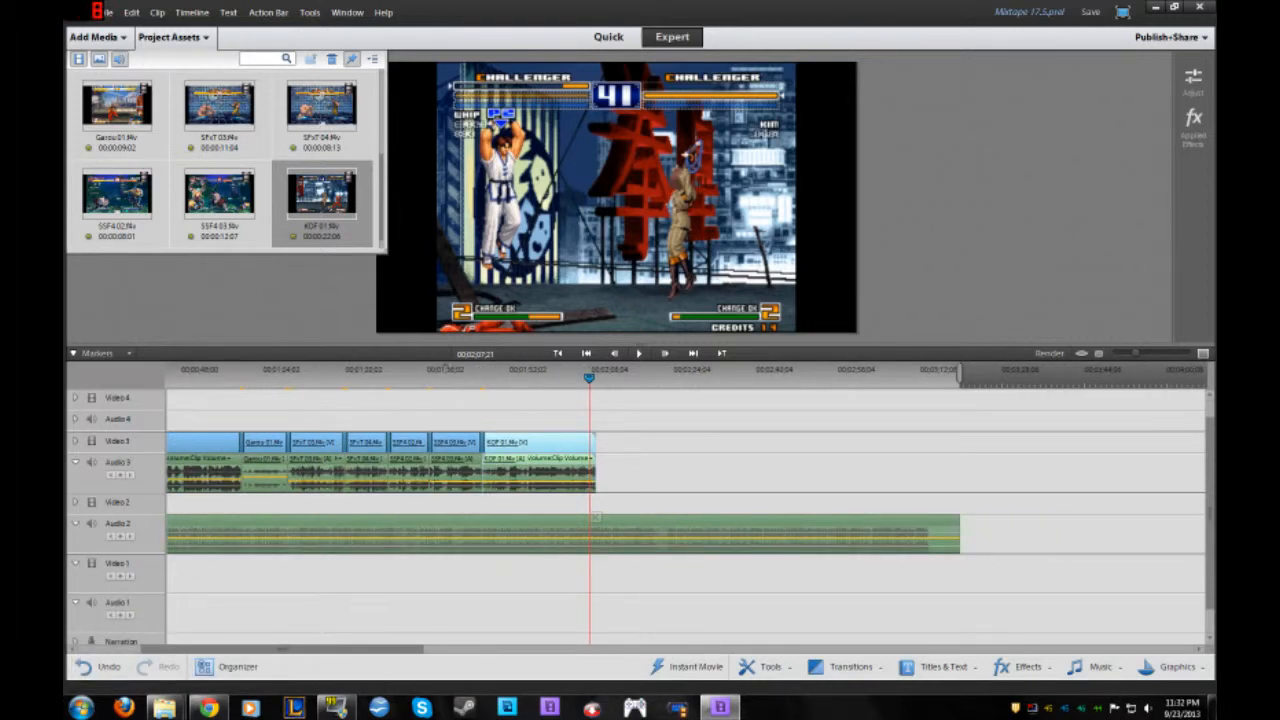
pyautogui.press('=')
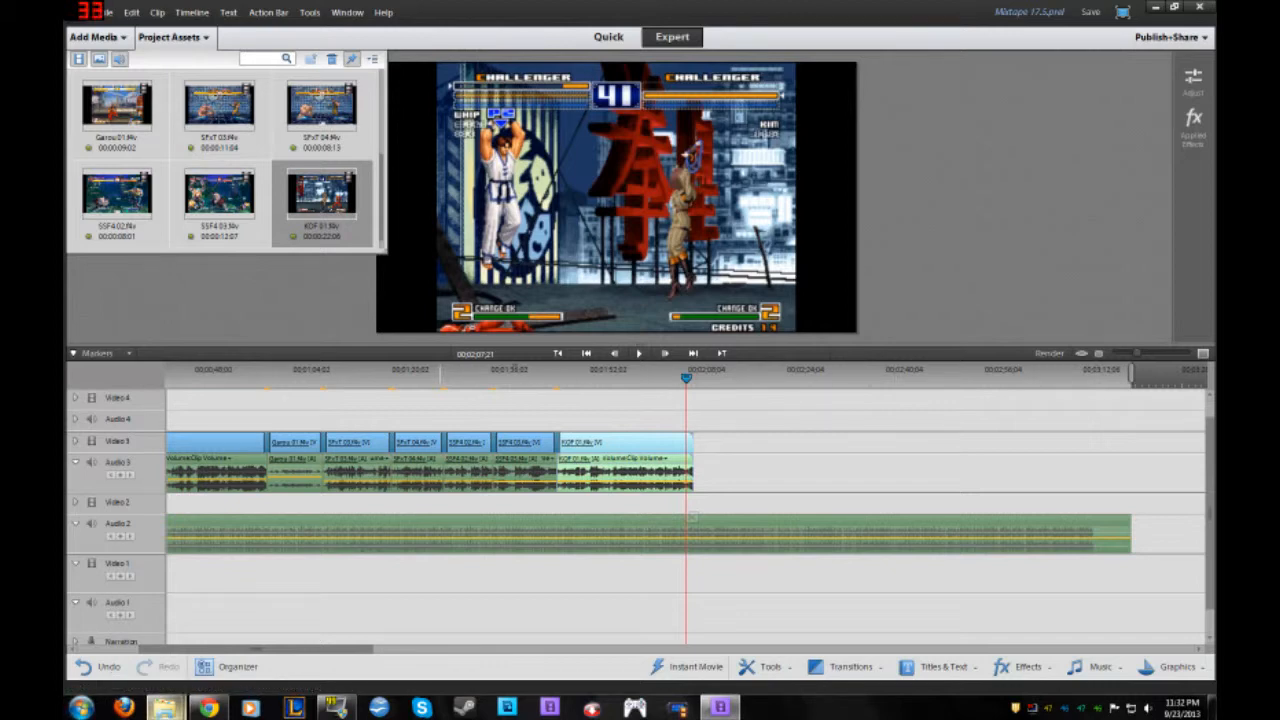
# Preview the SFxT 05, SFxT 06 and SFxT 07 files from the Mixtape Vol 17.5 folder in the media player
pyautogui.moveTo(165, 707)
pyautogui.click(150, 627)
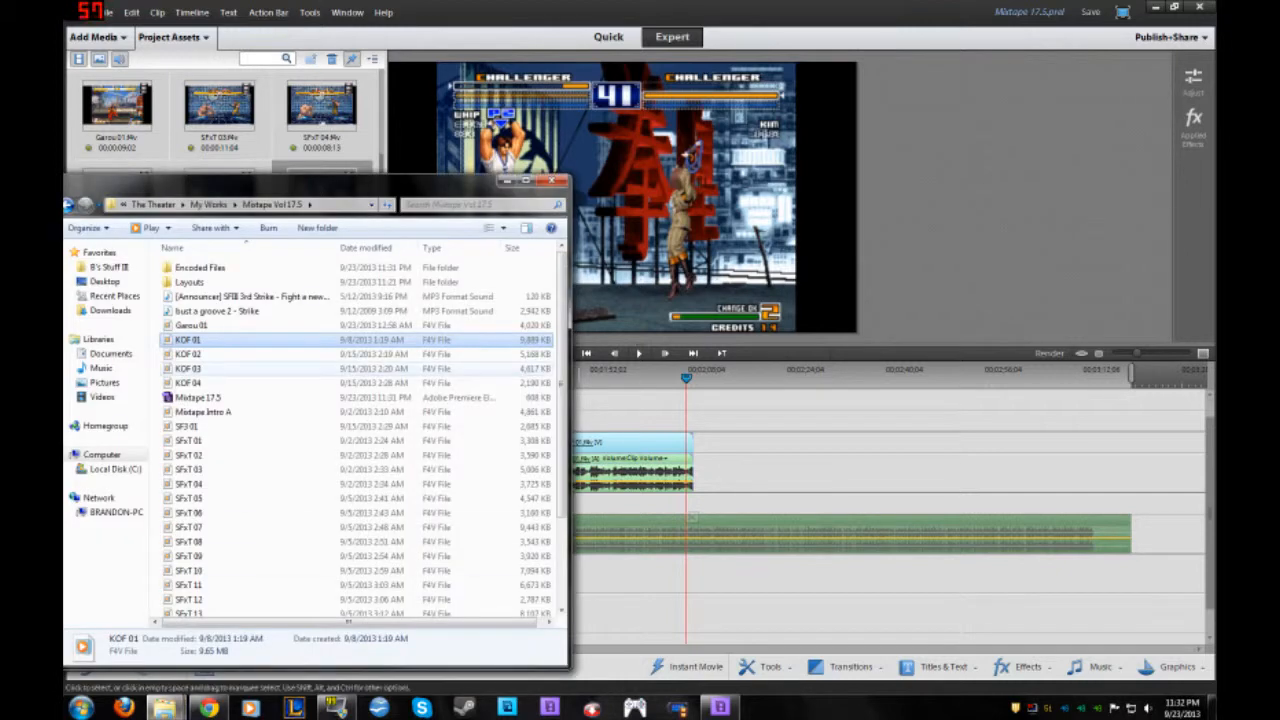
pyautogui.scroll(-2, 300, 450)
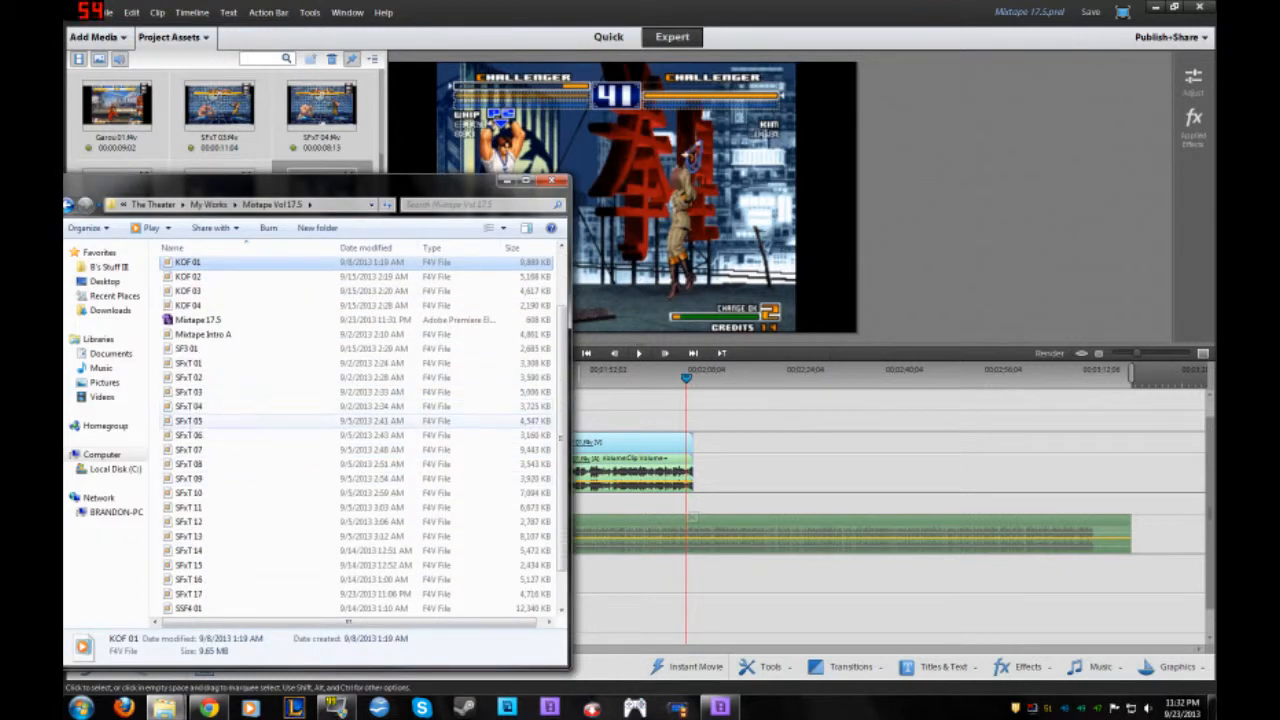
pyautogui.click(190, 421)
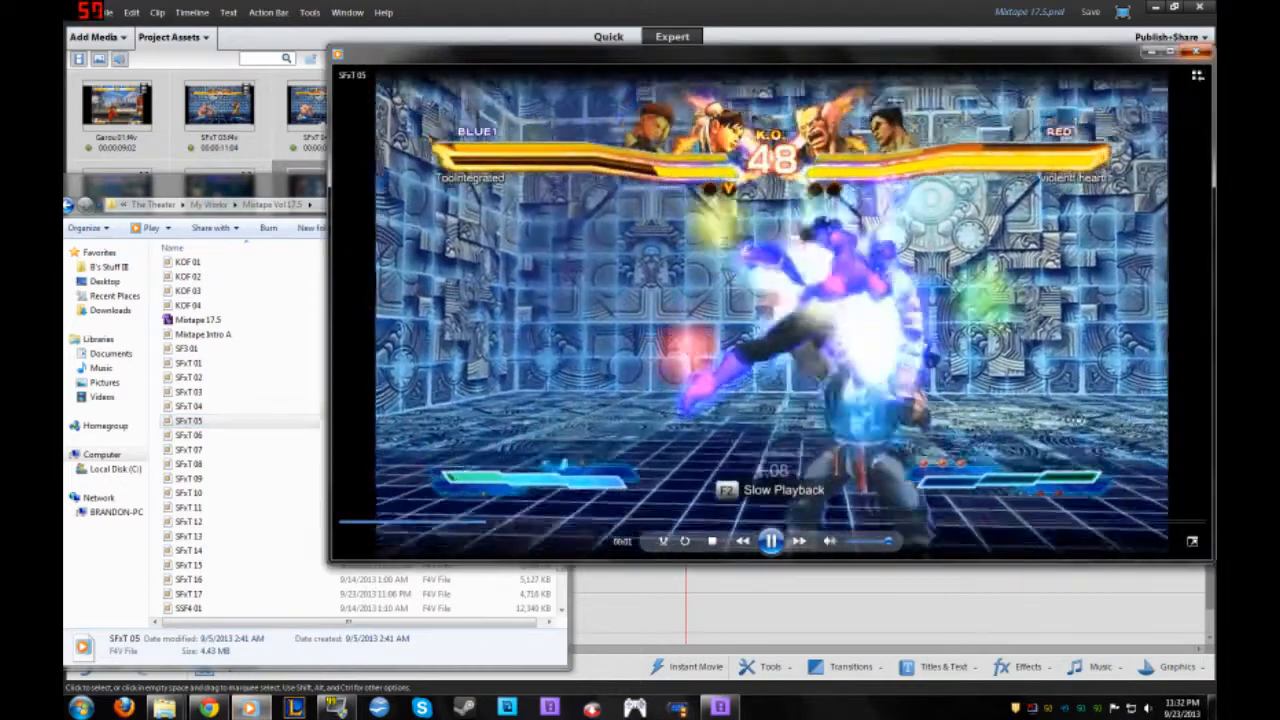
pyautogui.click(1196, 51)
pyautogui.click(195, 436)
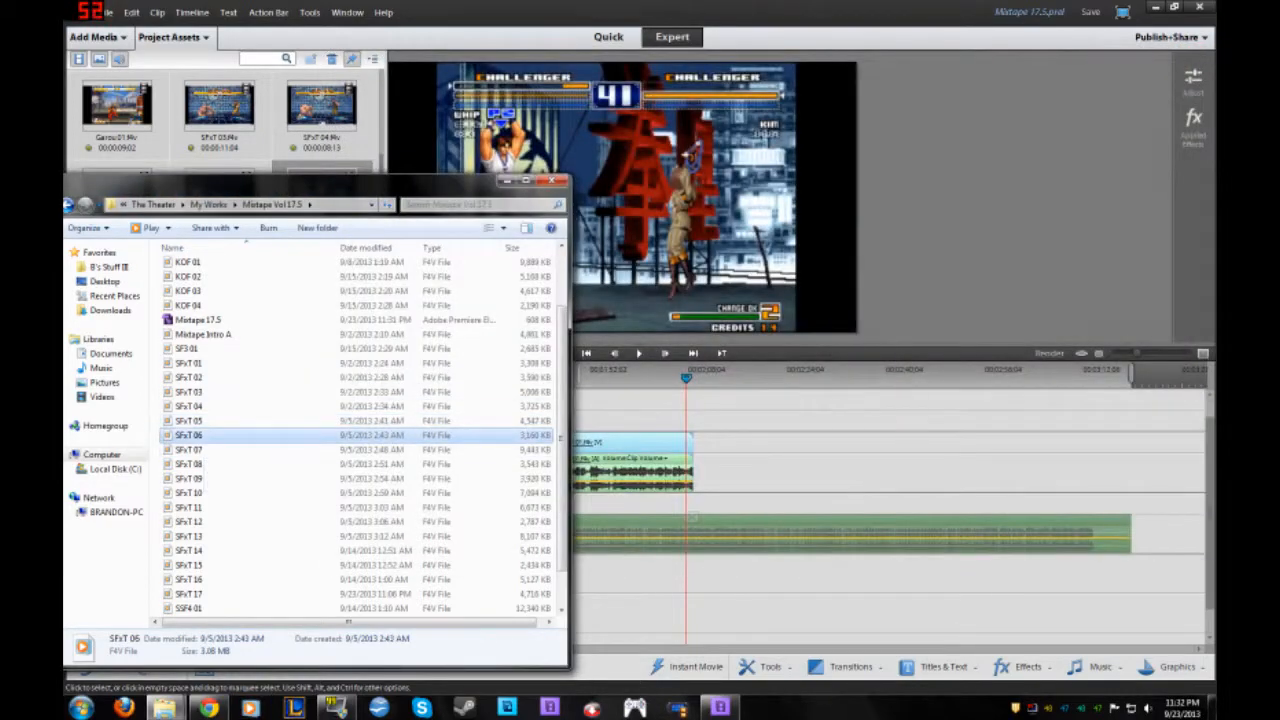
pyautogui.doubleClick(190, 436)
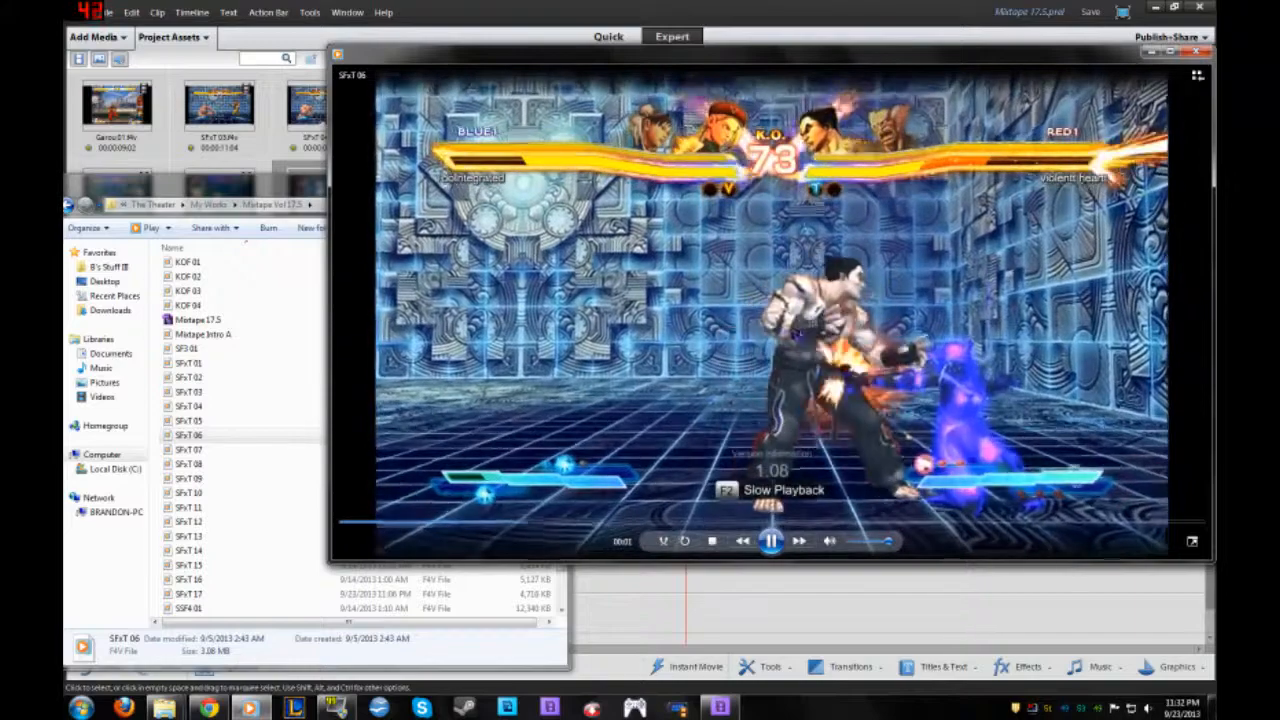
pyautogui.click(1199, 51)
pyautogui.click(190, 450)
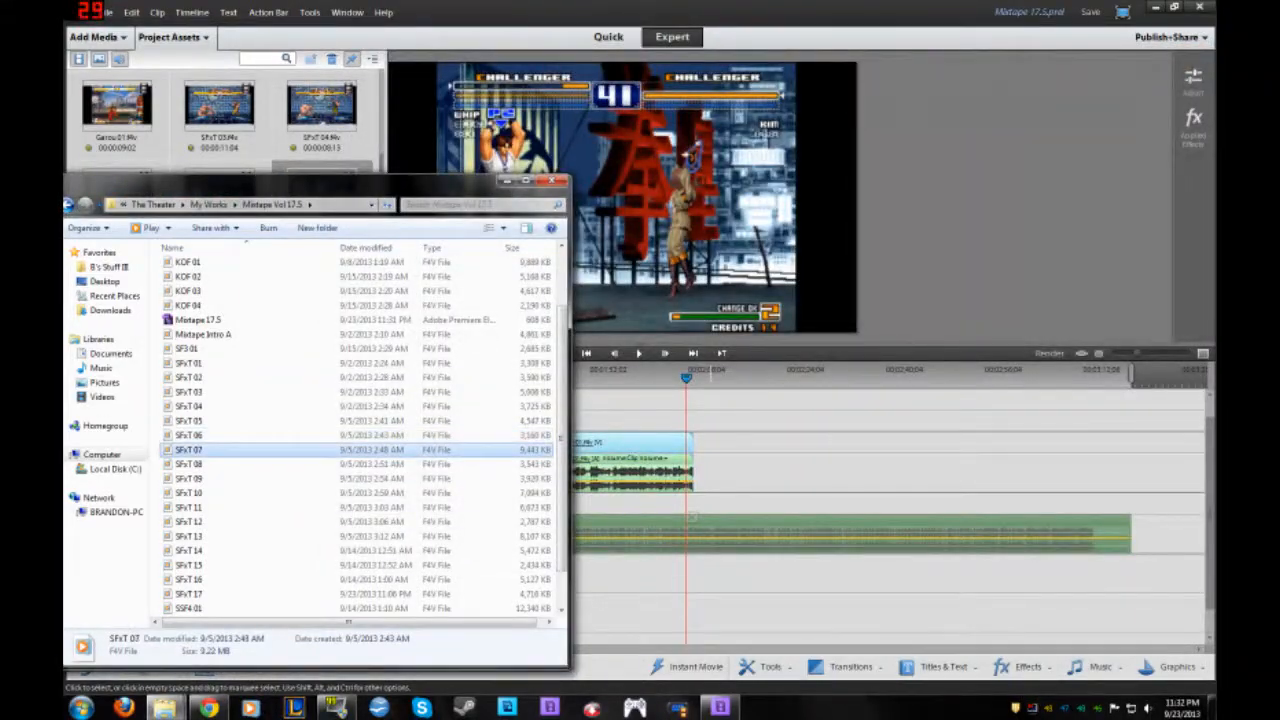
pyautogui.doubleClick(190, 450)
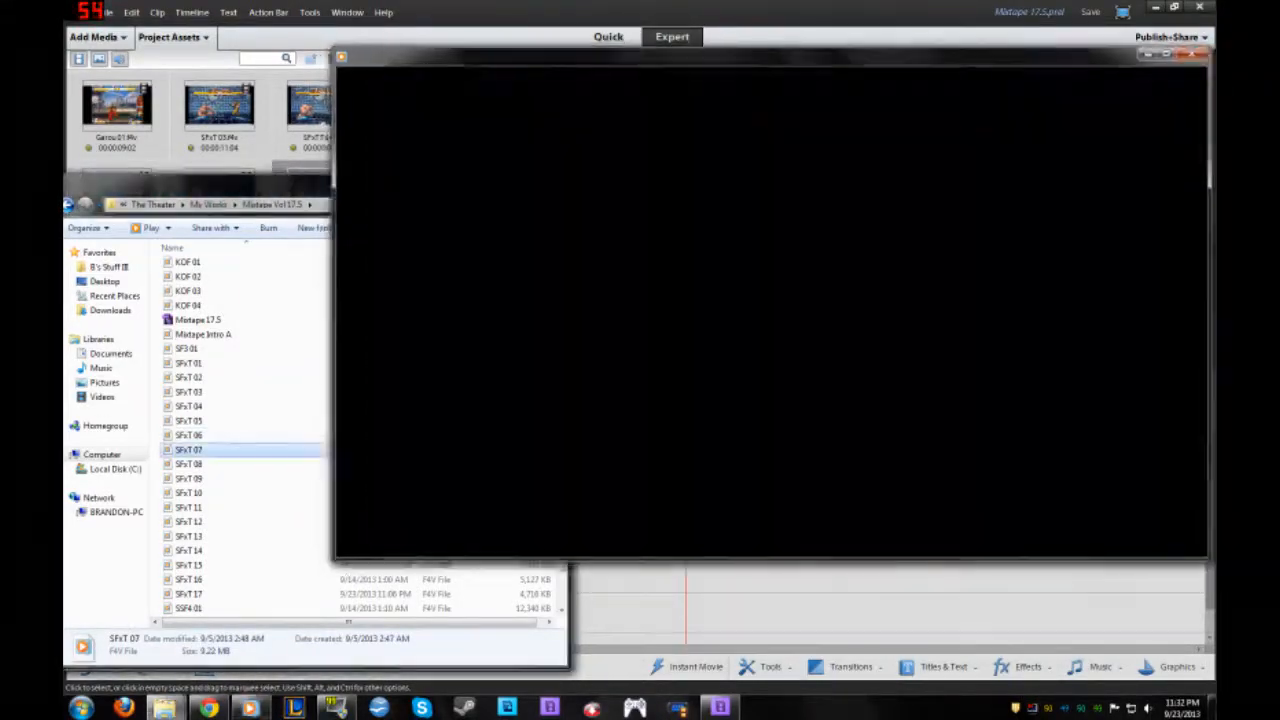
pyautogui.click(1192, 53)
# Add the SFxT 05 and SFxT 06 files from the Mixtape Vol 17.5 folder one after the other behind KOF 01 on Video 3
pyautogui.moveTo(190, 420); pyautogui.dragTo(693, 435)
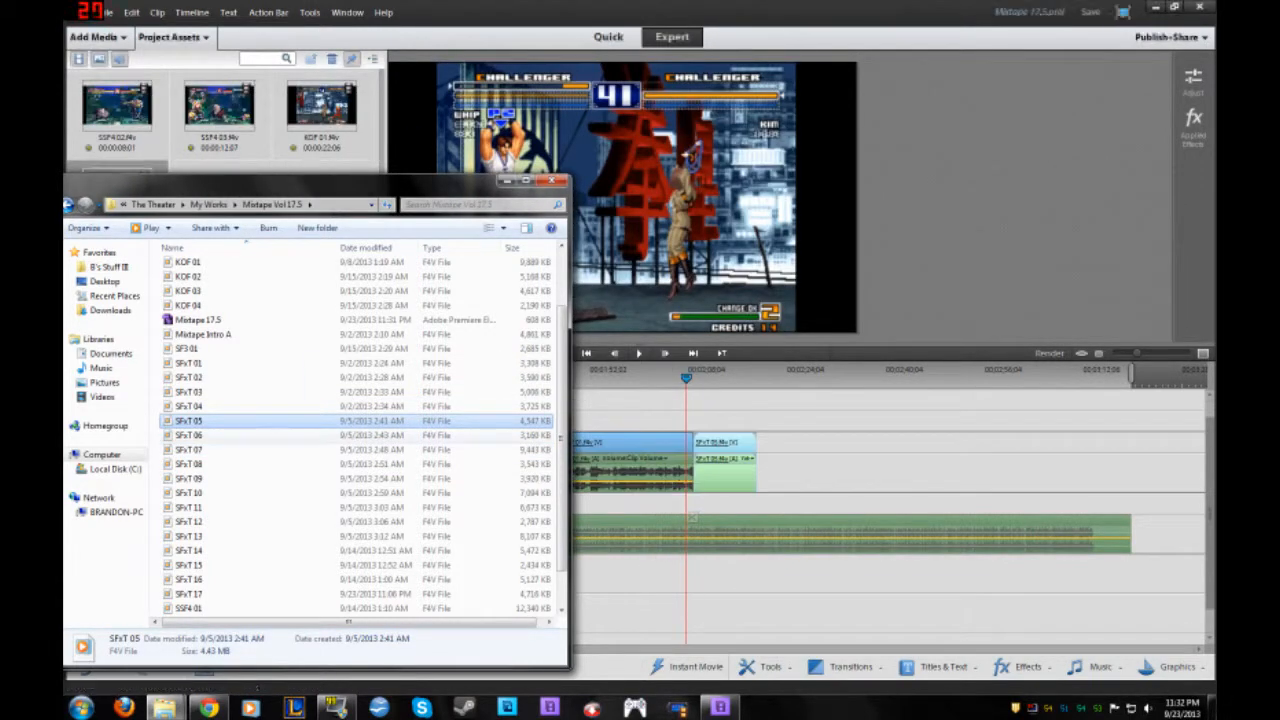
pyautogui.moveTo(190, 435); pyautogui.dragTo(757, 440)
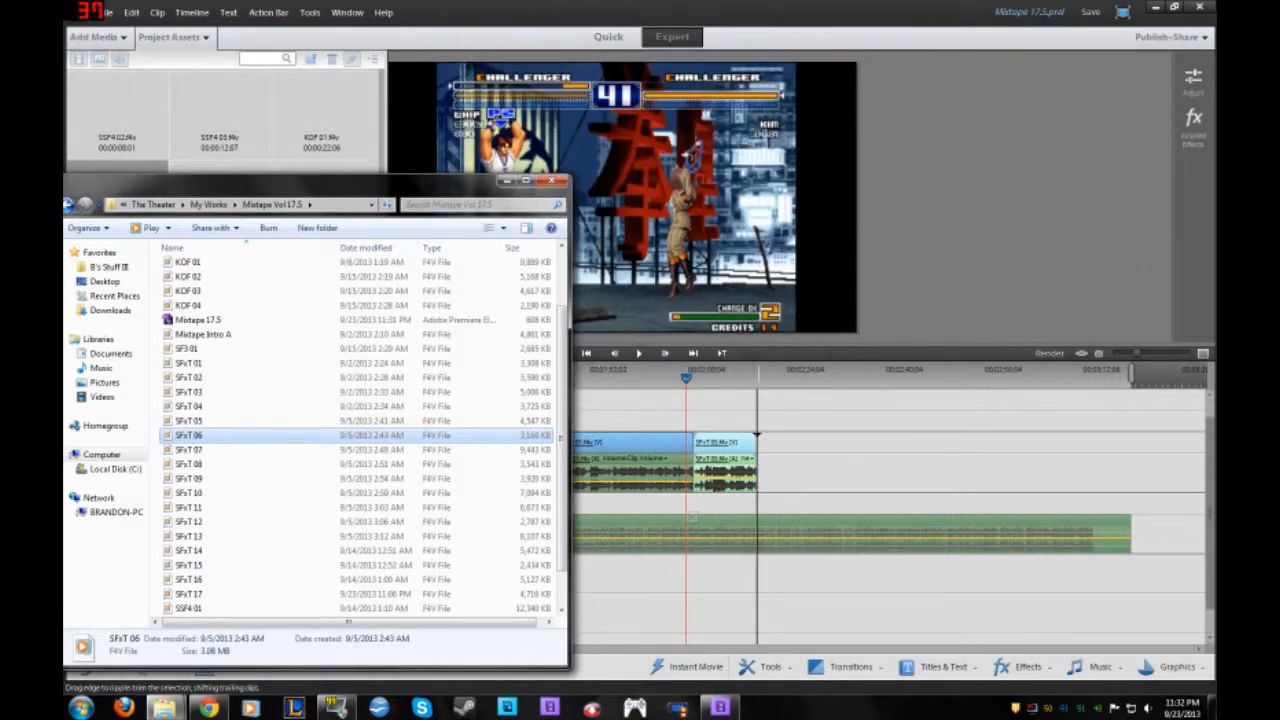
pyautogui.click(720, 707)
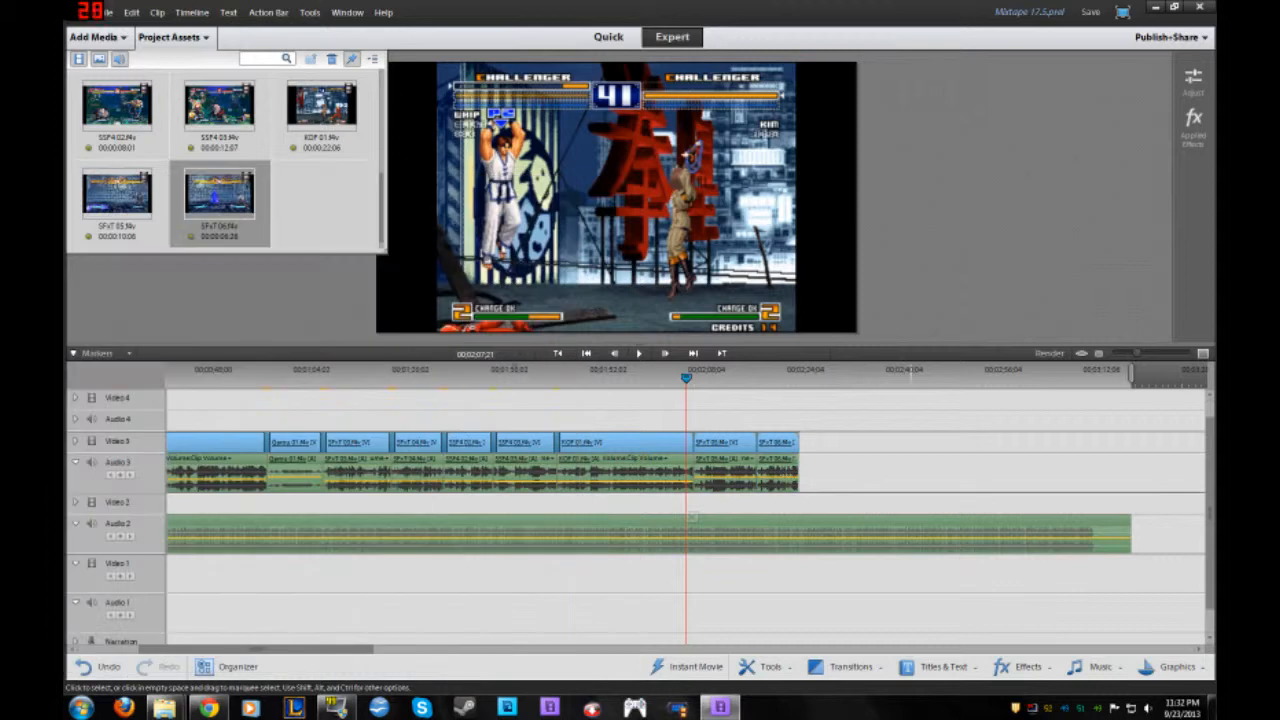
# Apply the Checker Board transition from the NewBlue 3D Transformations Elements category between the KOF 01 and SFxT 05 clips
pyautogui.press('=')
pyautogui.press('=')
pyautogui.press('=')
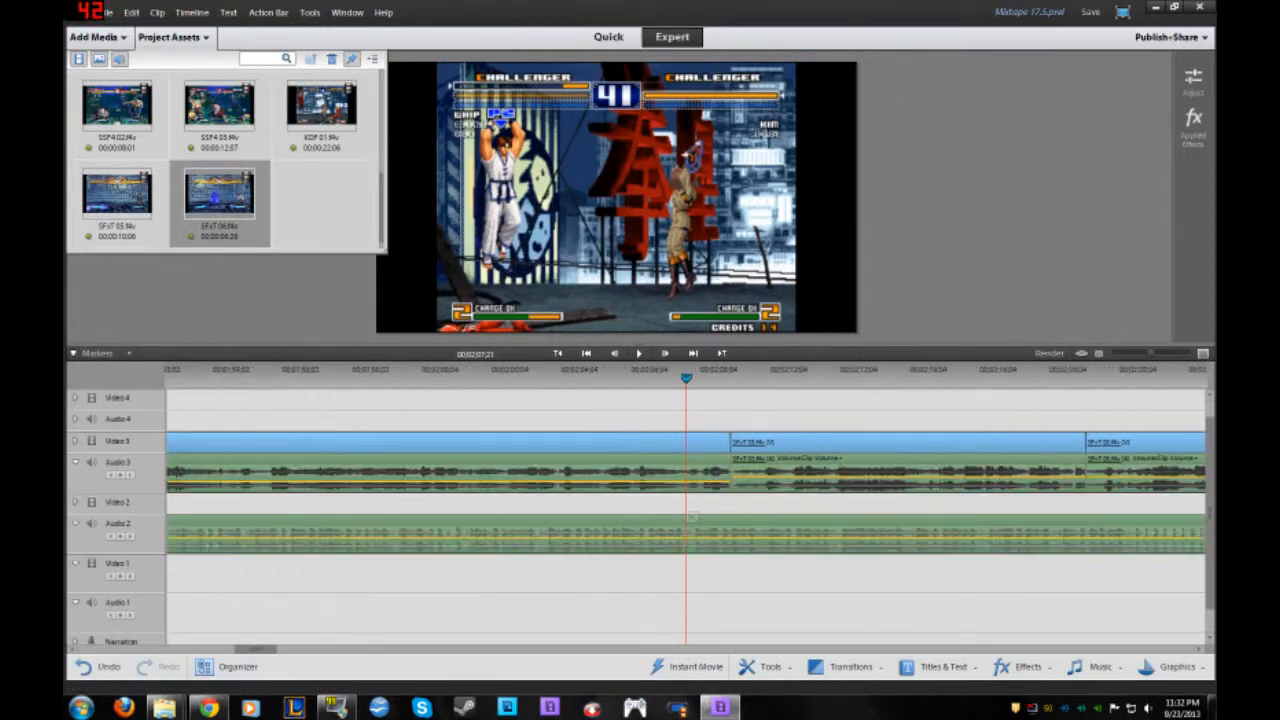
pyautogui.press('-')
pyautogui.press('-')
pyautogui.press('-')
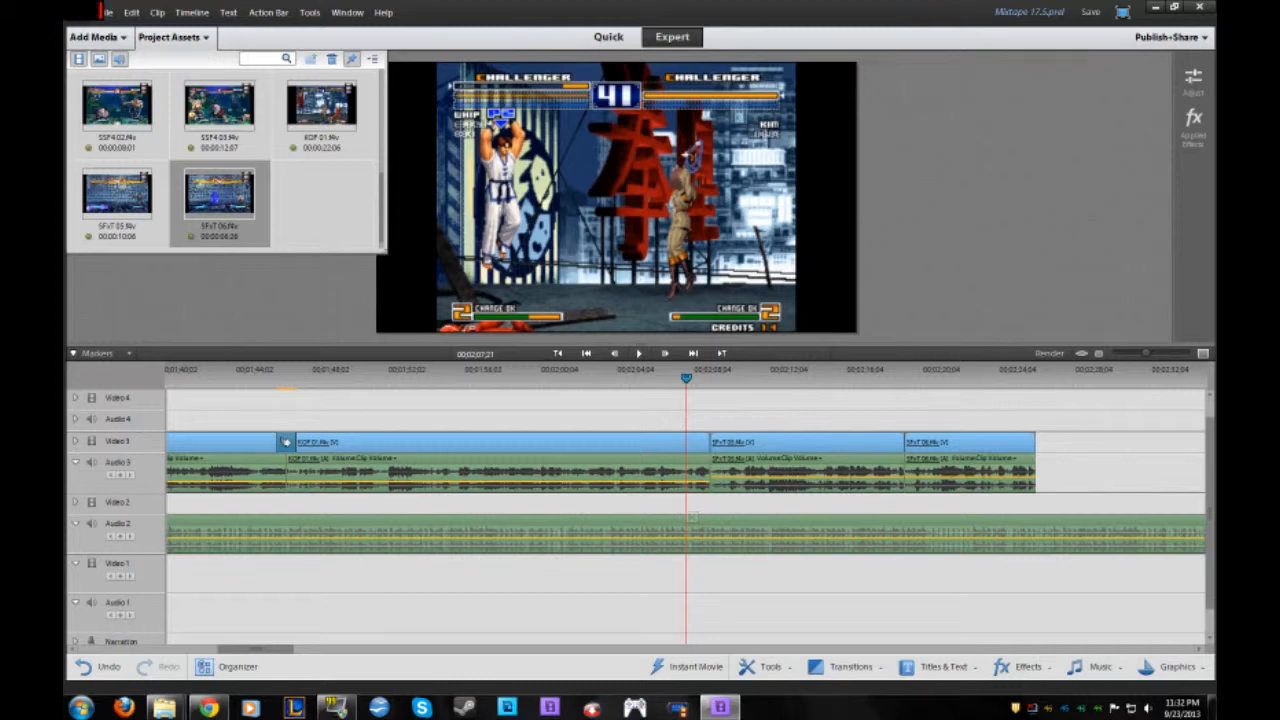
pyautogui.click(848, 666)
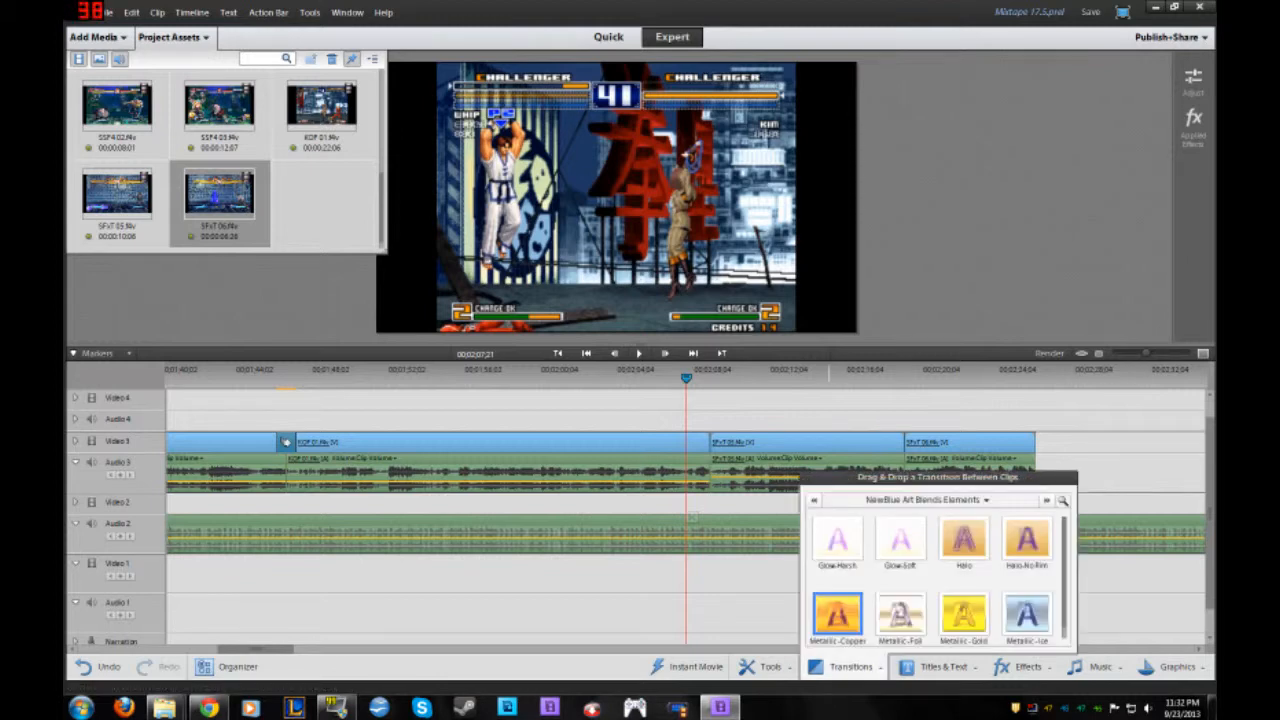
pyautogui.click(925, 499)
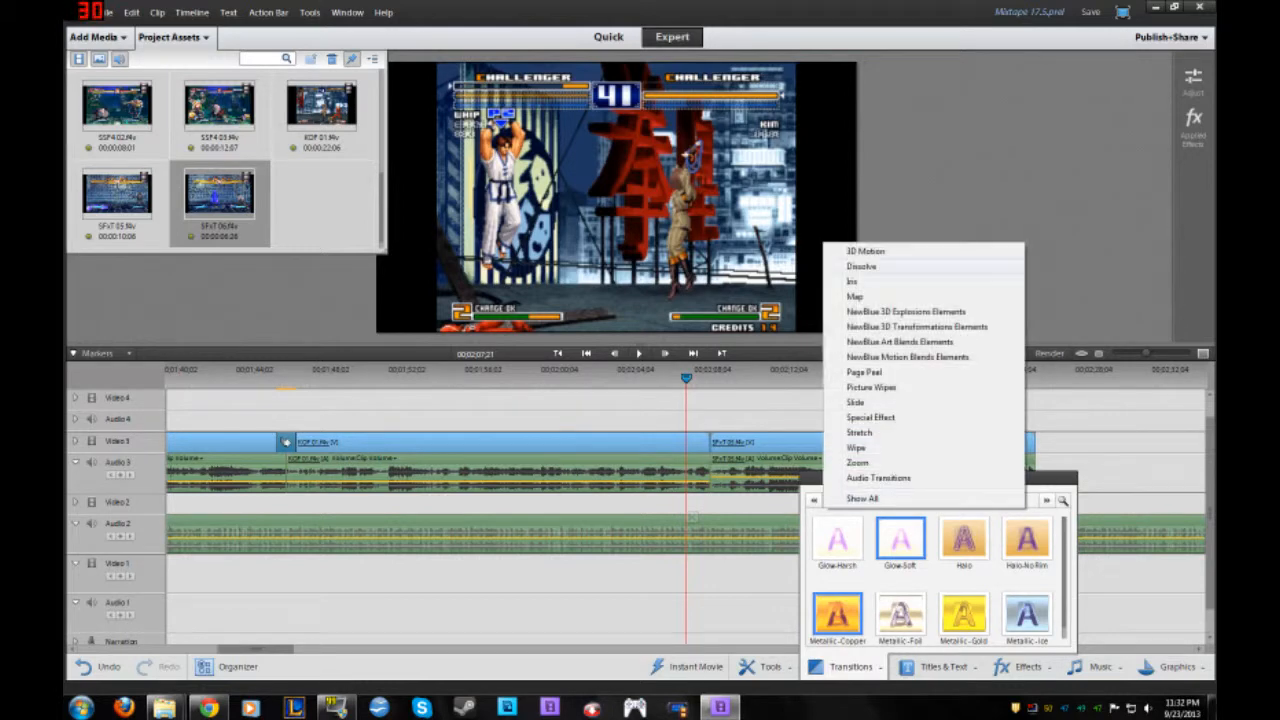
pyautogui.click(916, 326)
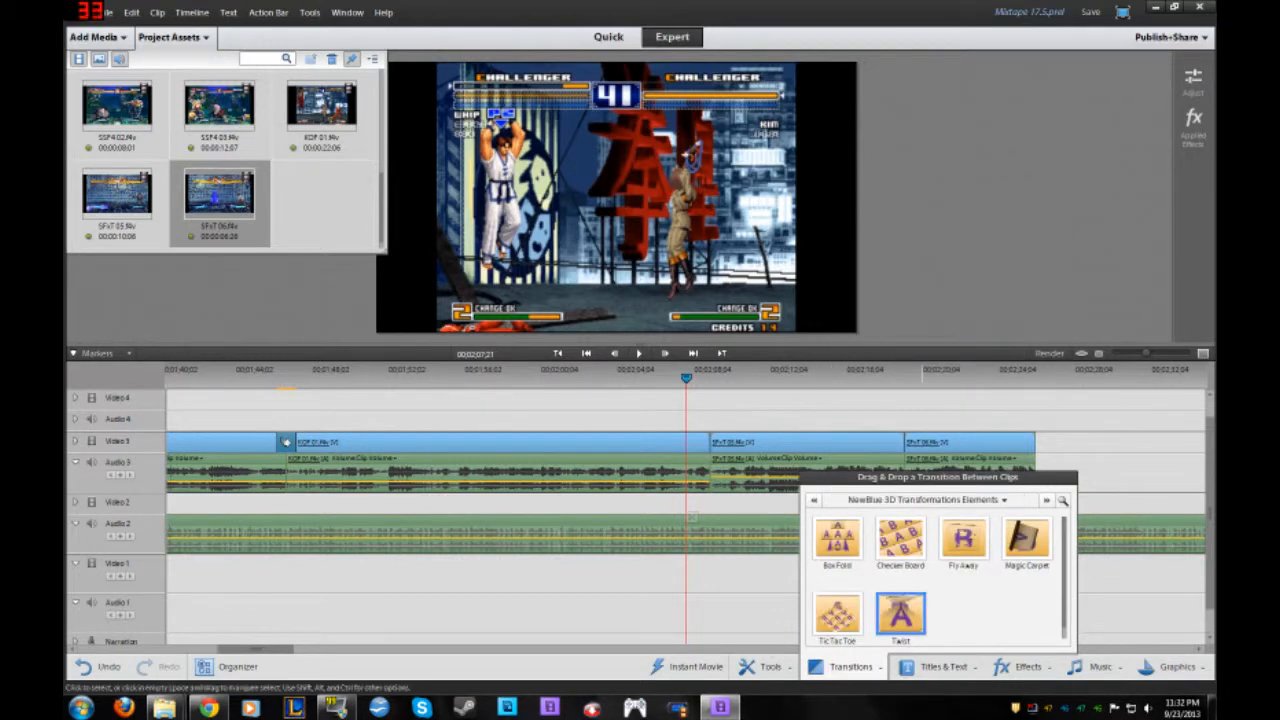
pyautogui.moveTo(900, 540); pyautogui.dragTo(709, 443)
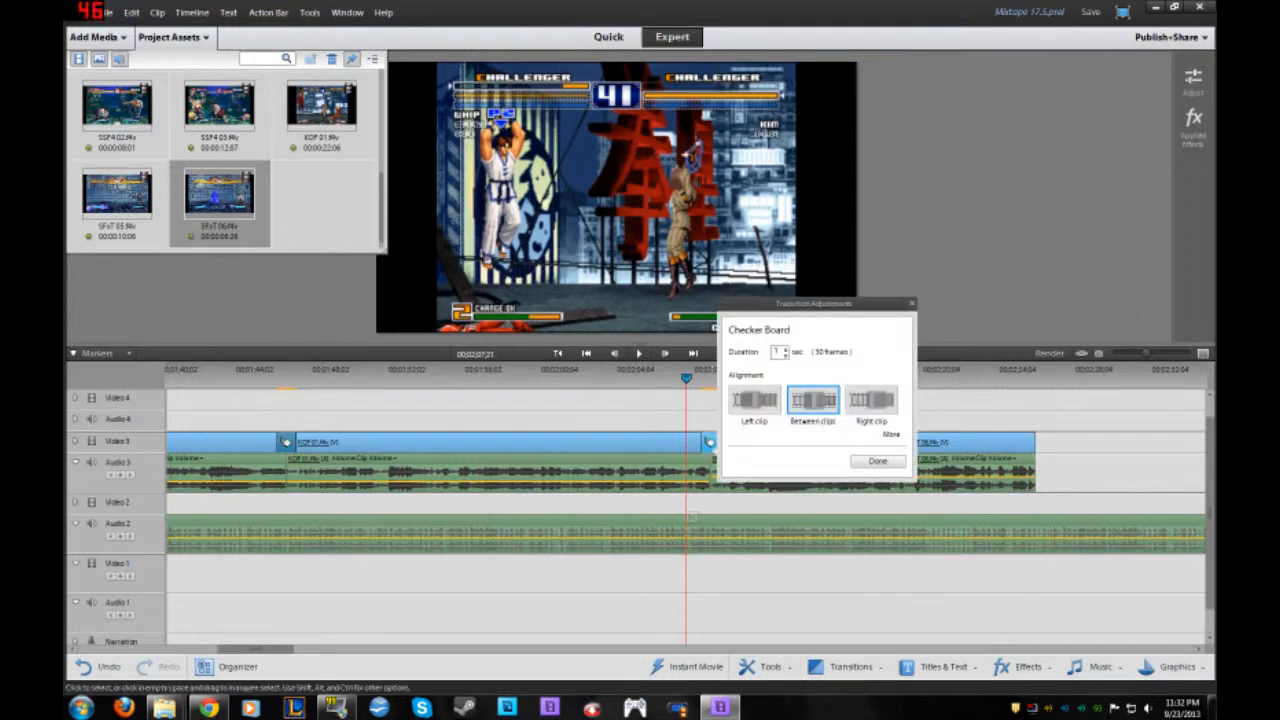
pyautogui.press('Return')
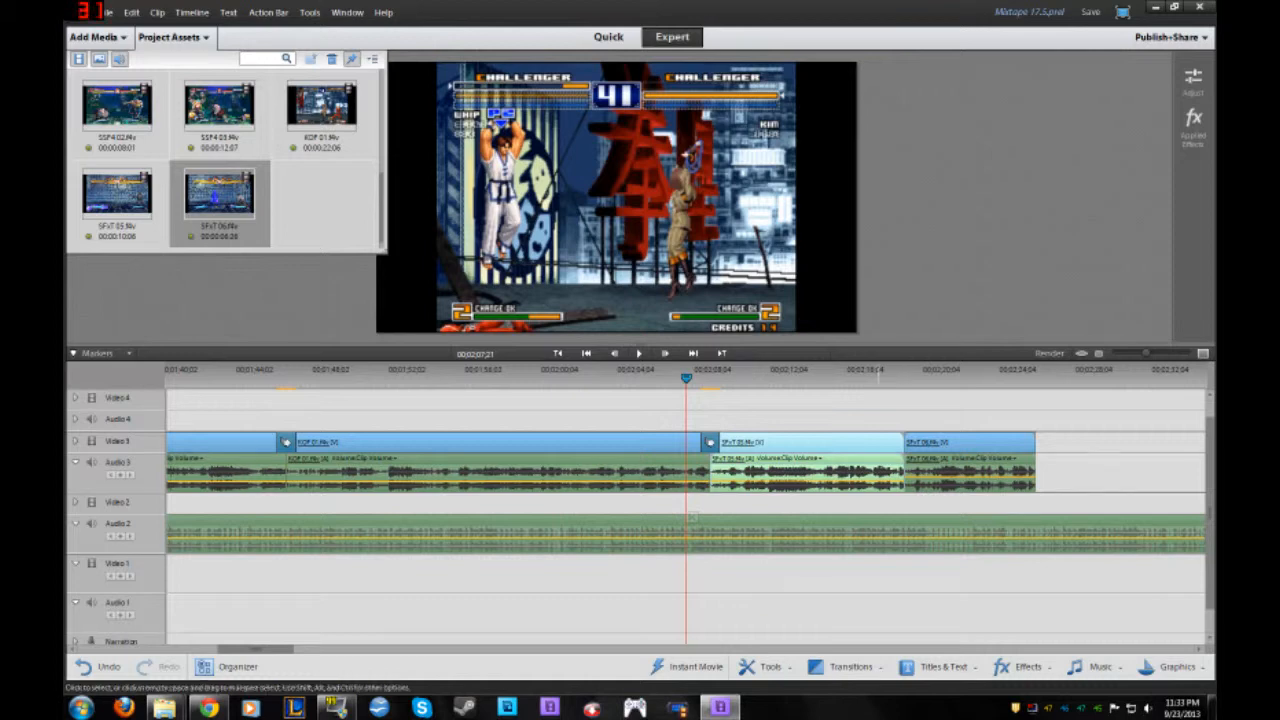
# Apply the Additive Dissolve transition from the Dissolve category between the SFxT 05 and SFxT 06 clips
pyautogui.click(850, 666)
pyautogui.click(920, 499)
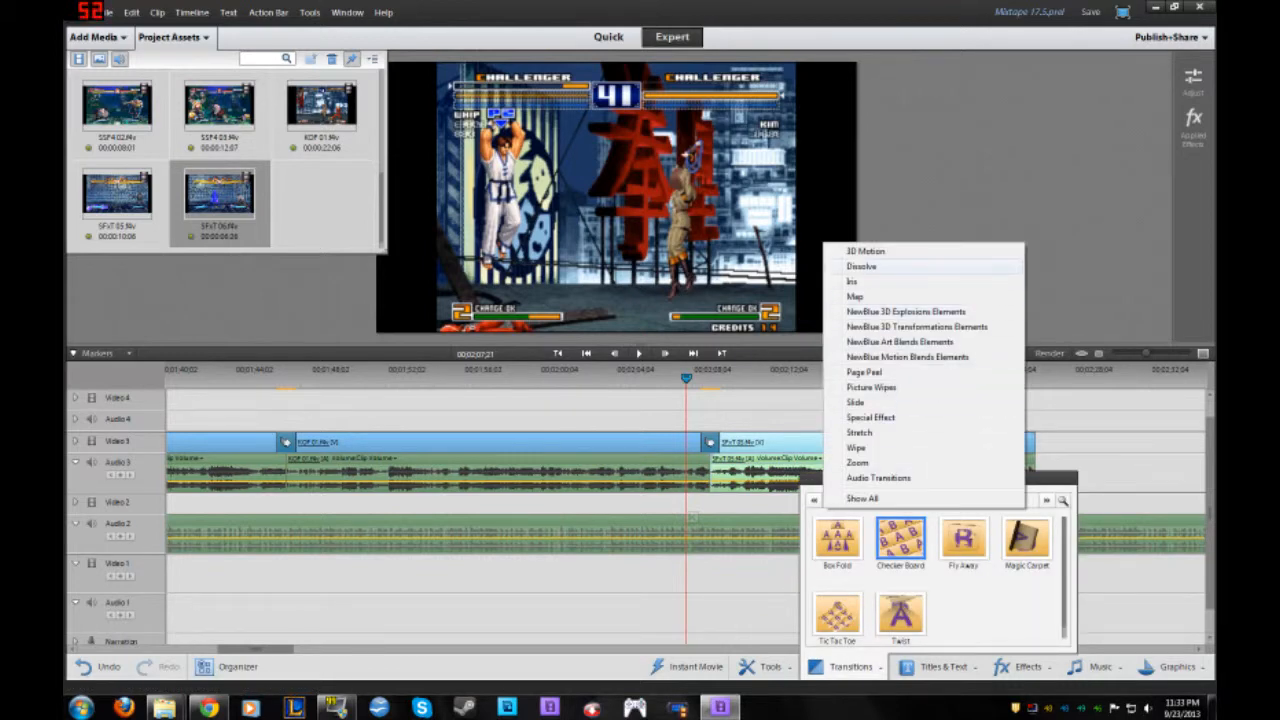
pyautogui.click(861, 266)
pyautogui.moveTo(837, 538); pyautogui.dragTo(905, 446)
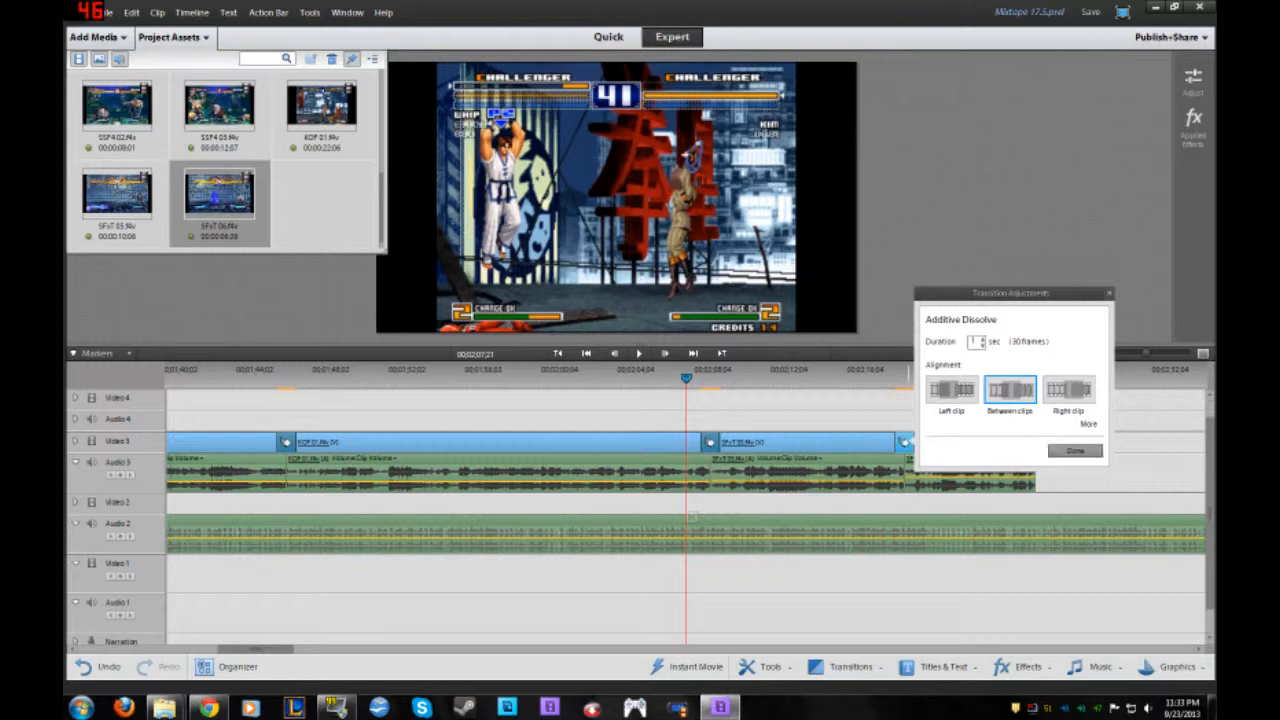
pyautogui.press('Return')
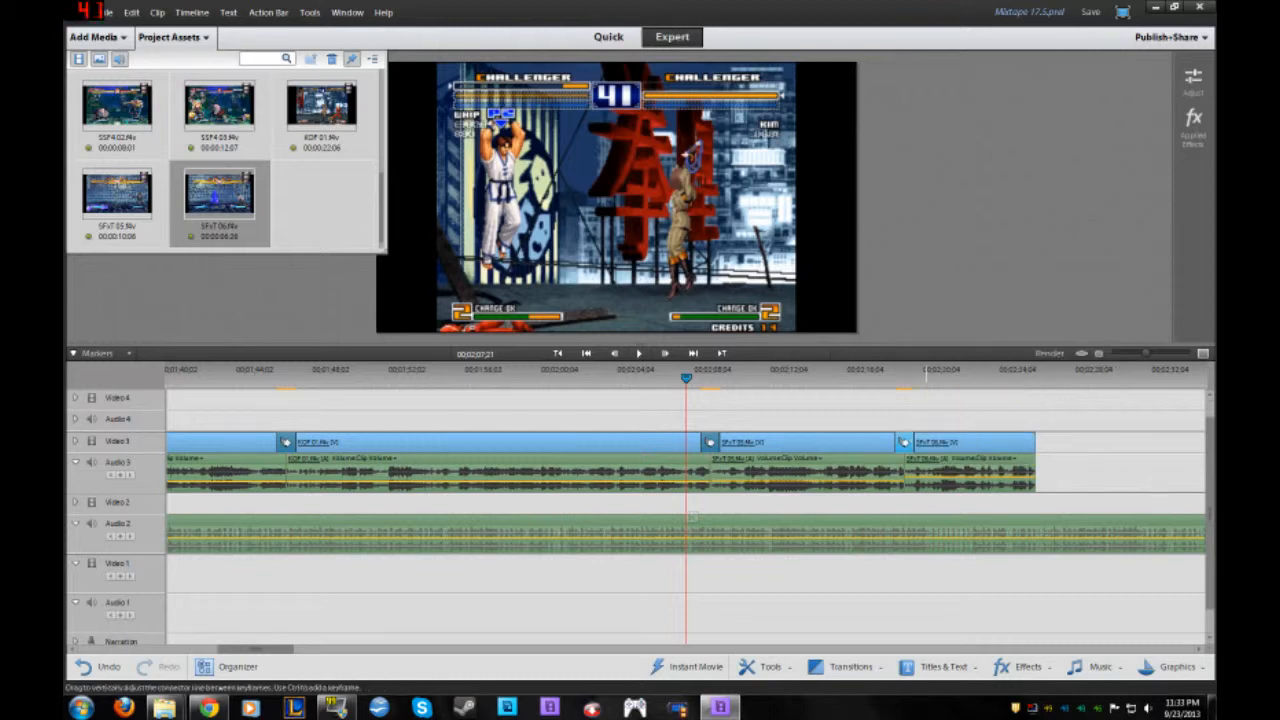
# Play back the new transitions and the SFxT 05 and SFxT 06 clips to their end, and save the project
pyautogui.click(926, 479)
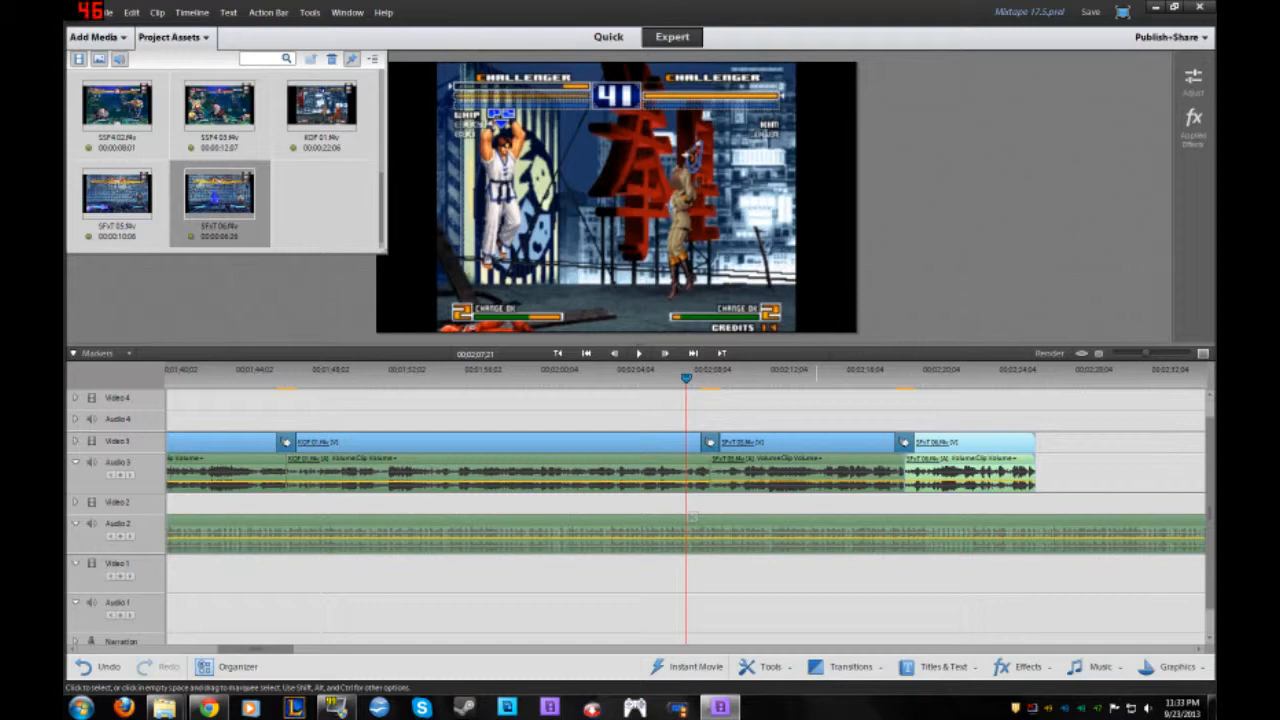
pyautogui.press('space')
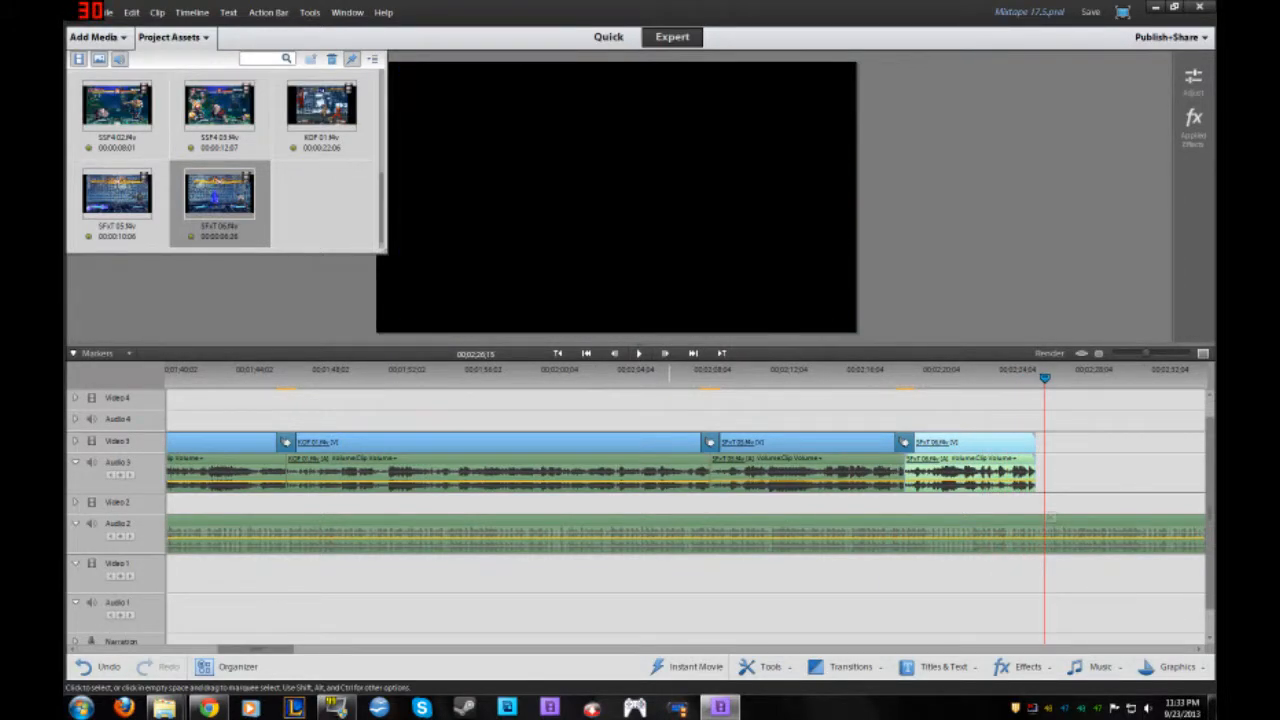
pyautogui.click(109, 12)
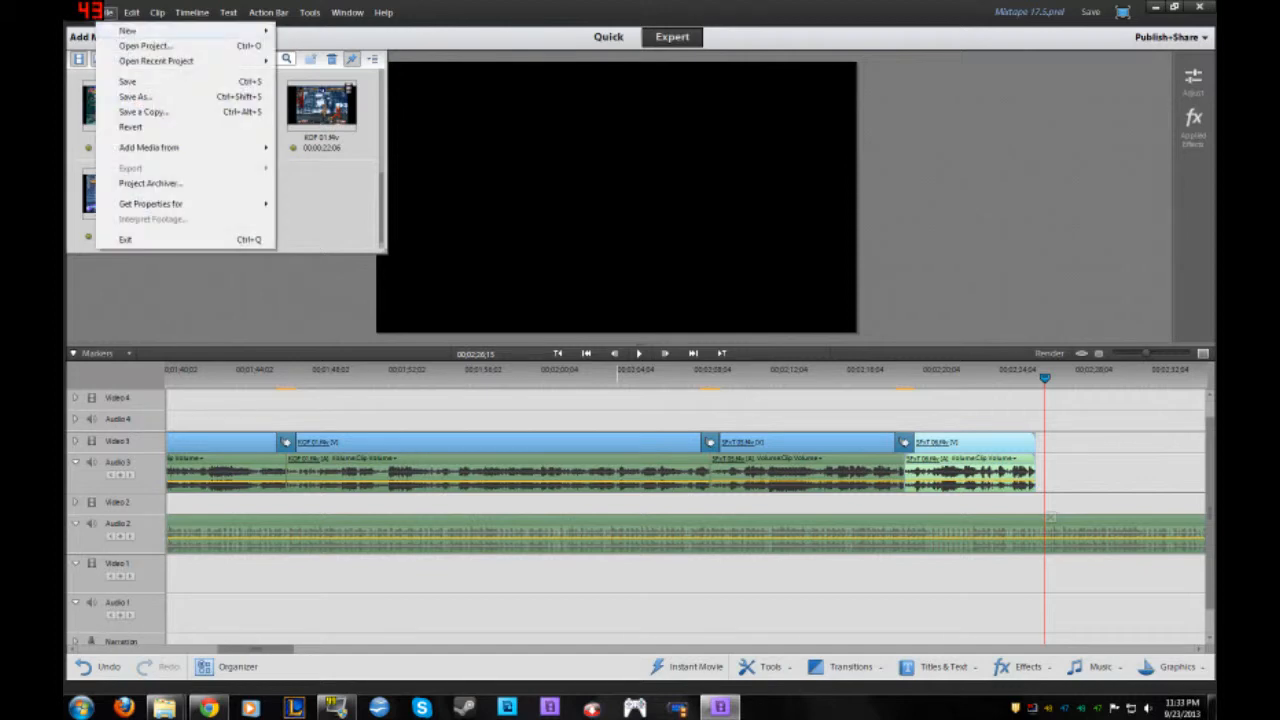
pyautogui.click(128, 81)
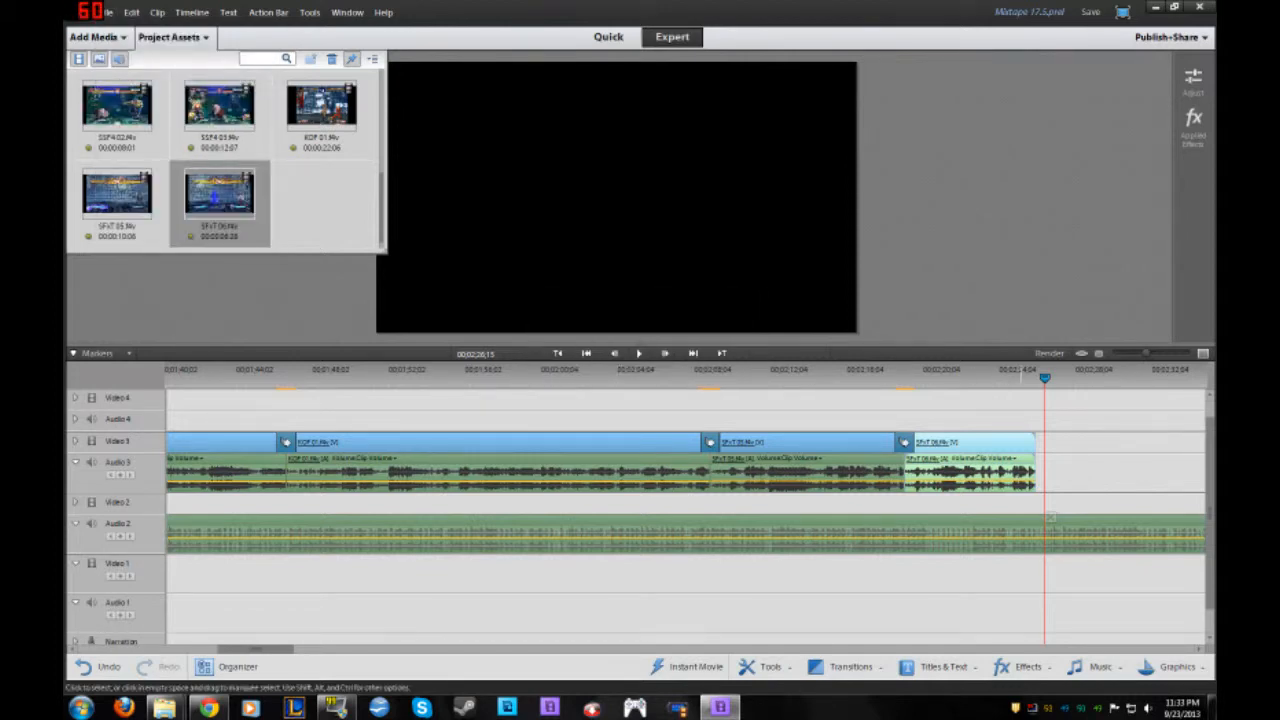
# Place the playhead just before the end of SFxT 06 and add the SSF4 04 file directly after that clip on Video 3
pyautogui.click(1021, 372)
pyautogui.hscroll(8, 685, 500)
pyautogui.hscroll(3, 685, 500)
pyautogui.hscroll(1, 685, 500)
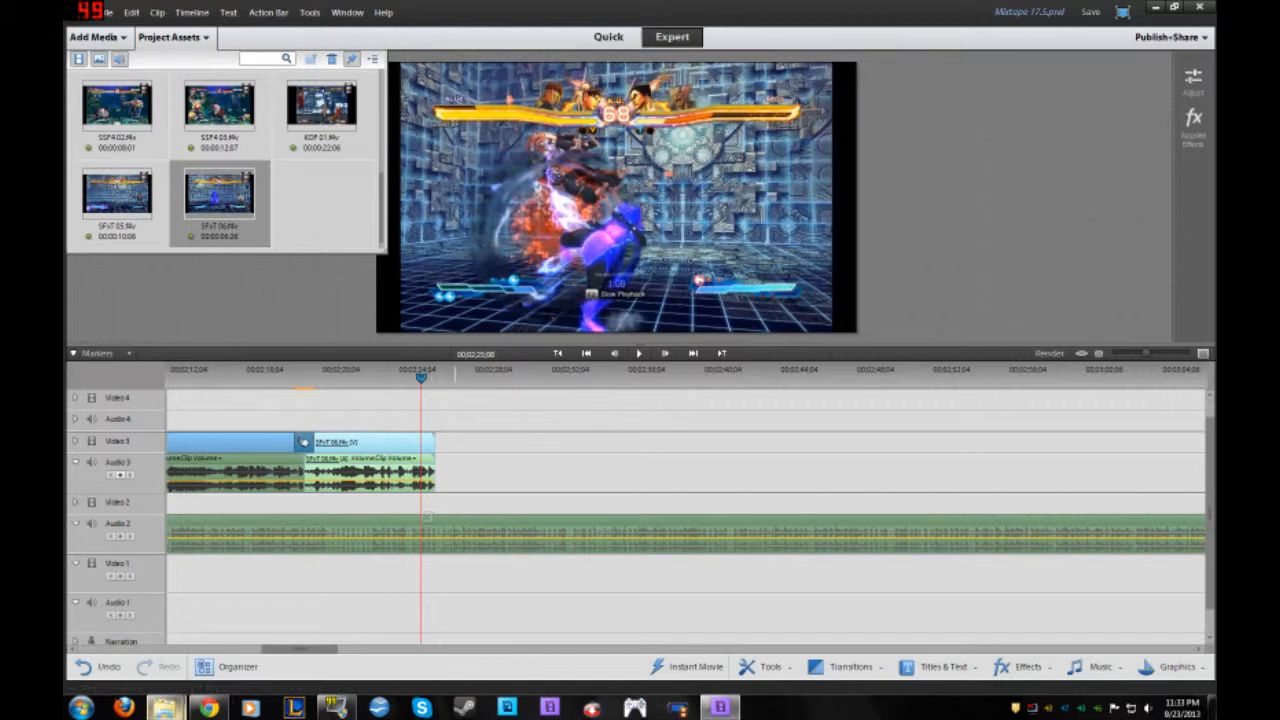
pyautogui.moveTo(165, 708)
pyautogui.click(145, 632)
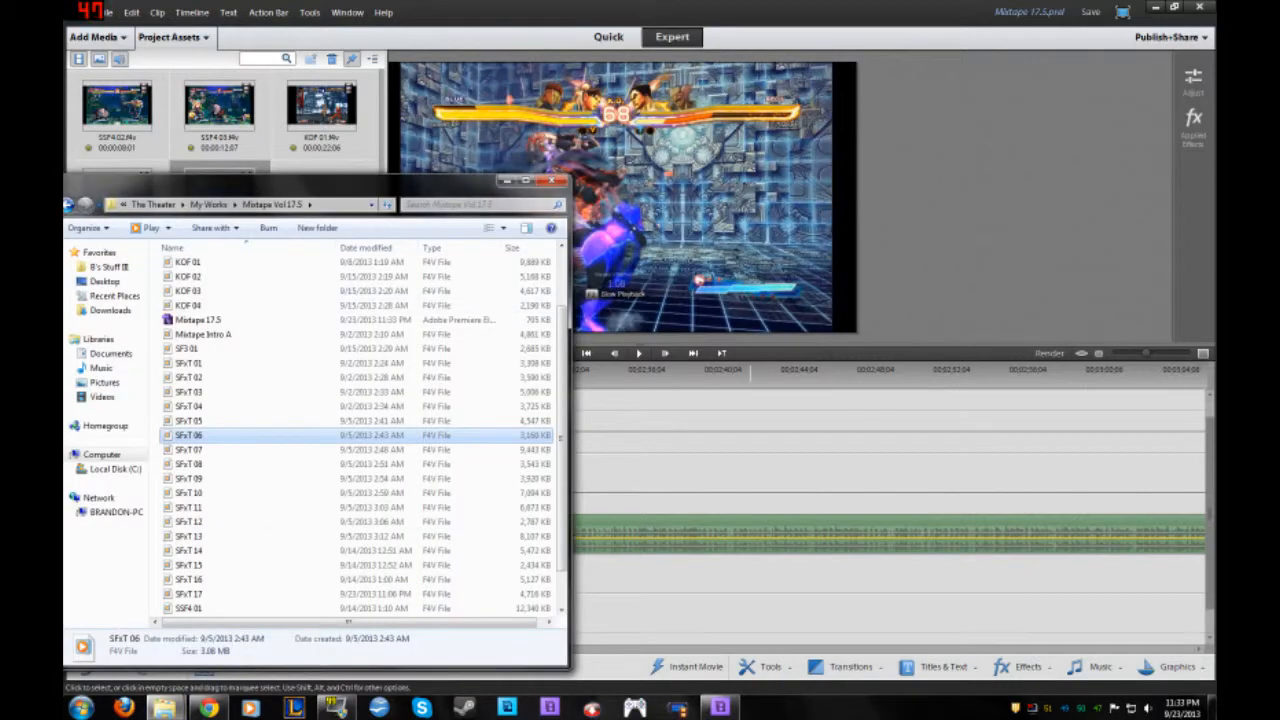
pyautogui.scroll(-1, 190, 450)
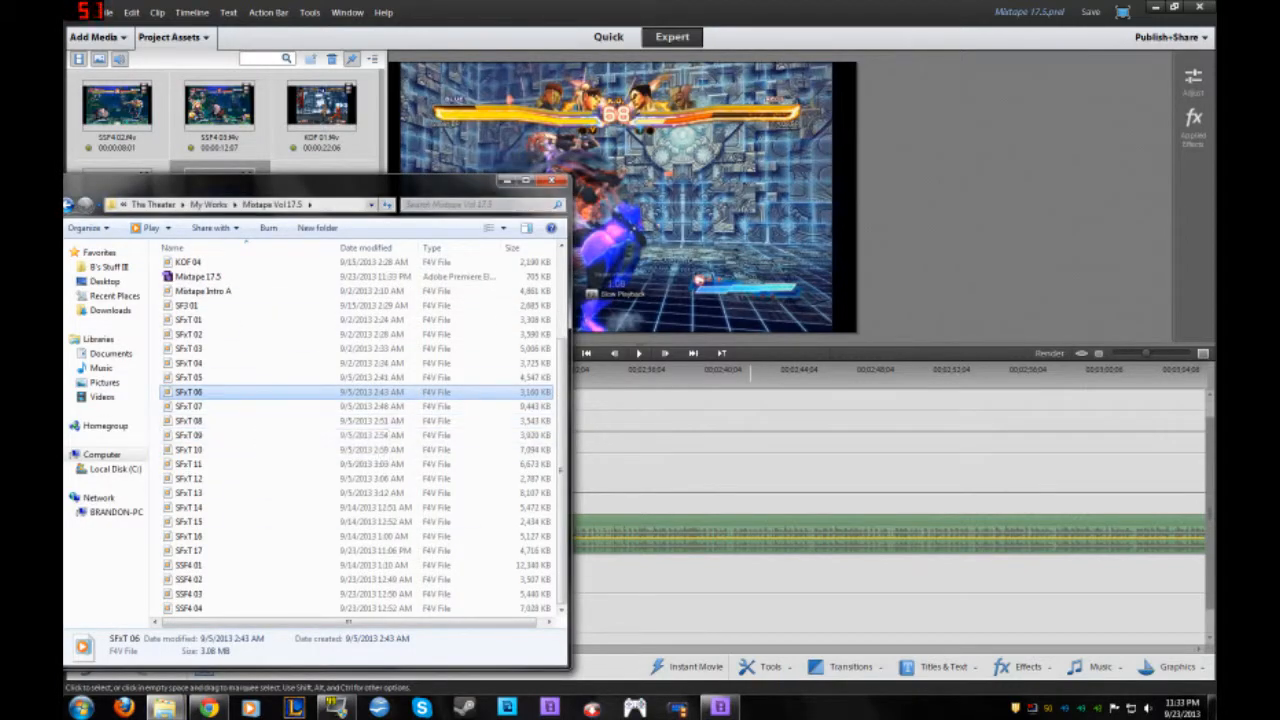
pyautogui.moveTo(250, 182); pyautogui.dragTo(845, 164)
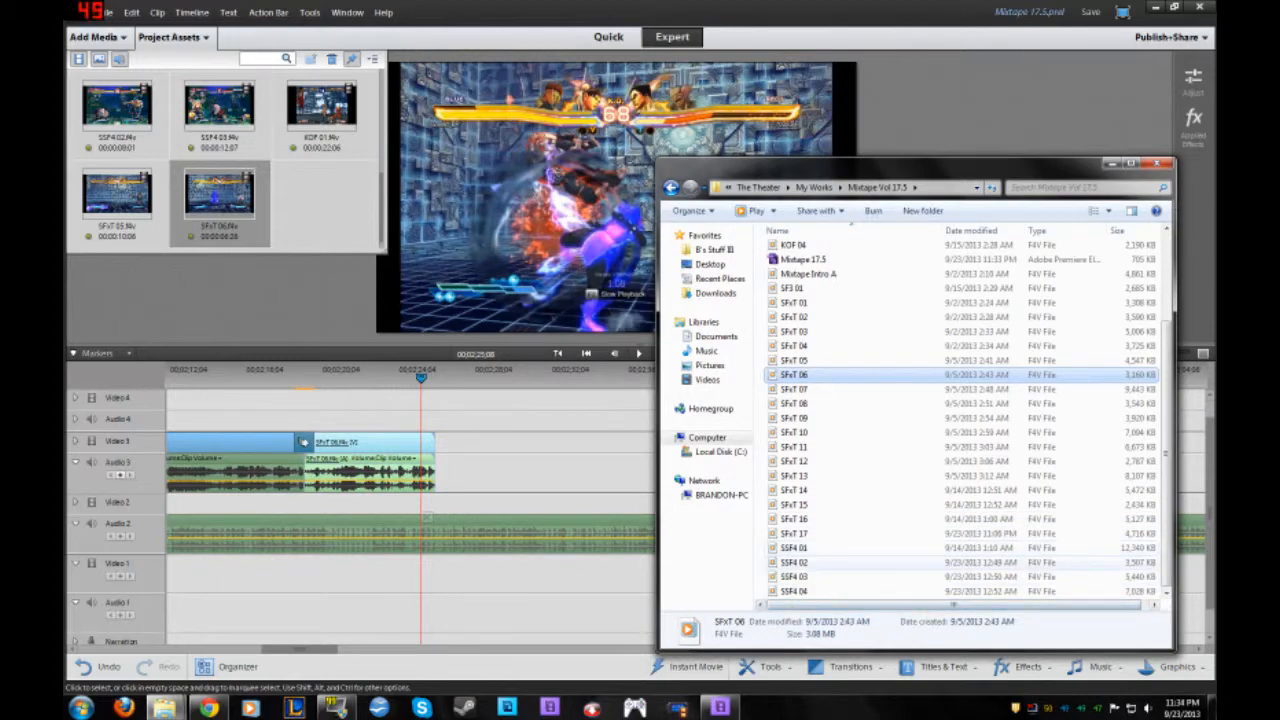
pyautogui.moveTo(844, 173); pyautogui.dragTo(945, 138)
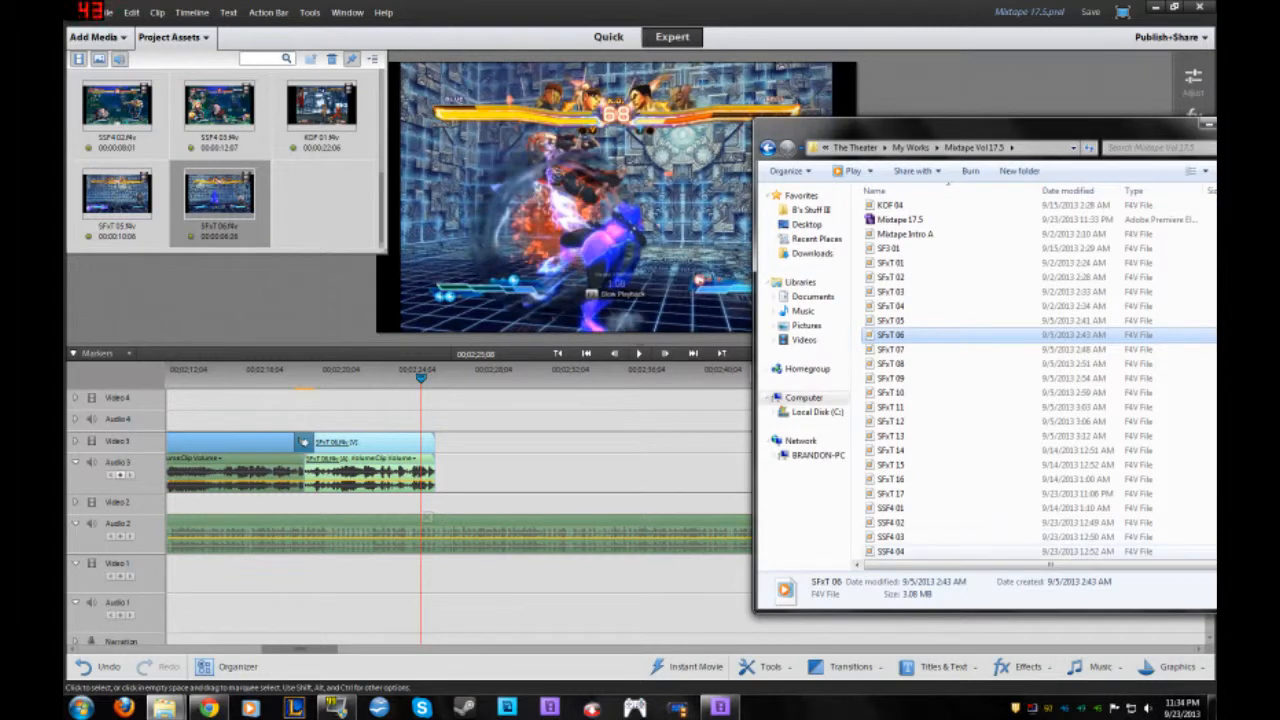
pyautogui.moveTo(890, 551); pyautogui.dragTo(440, 430)
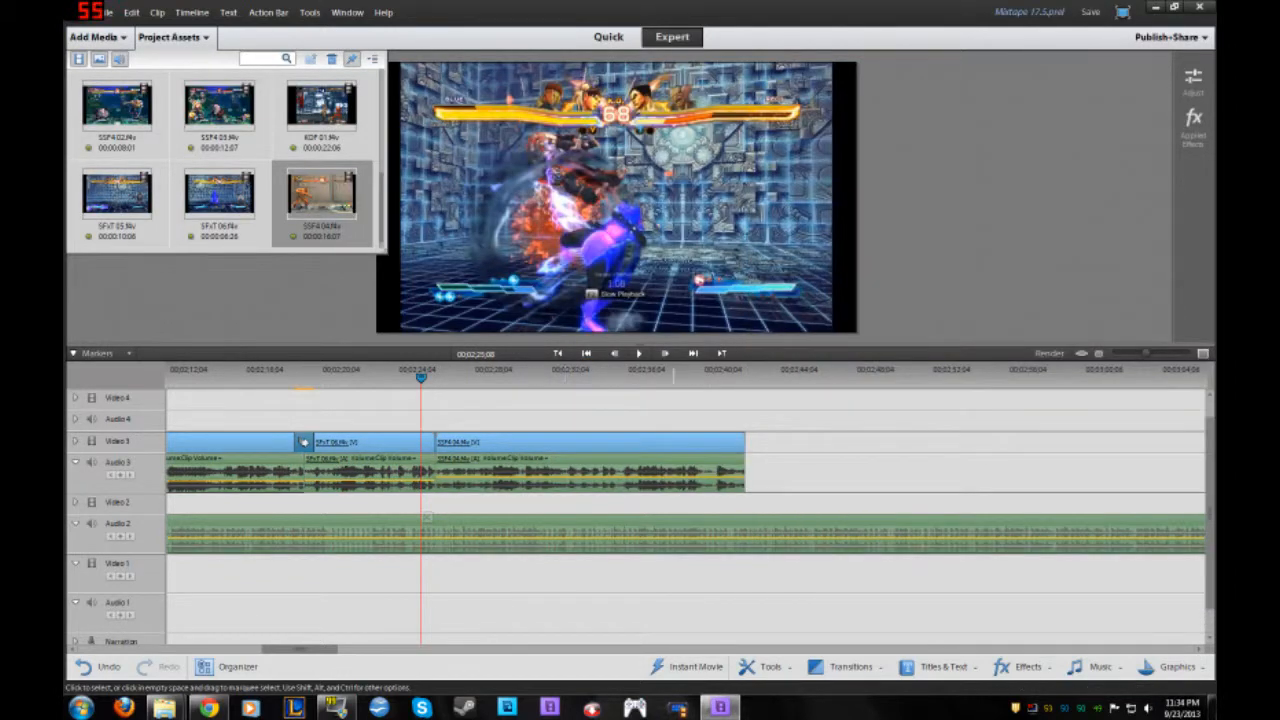
# Apply the Swing Out transition from the 3D Motion category between the SFxT 06 and SSF4 04 clips
pyautogui.click(838, 666)
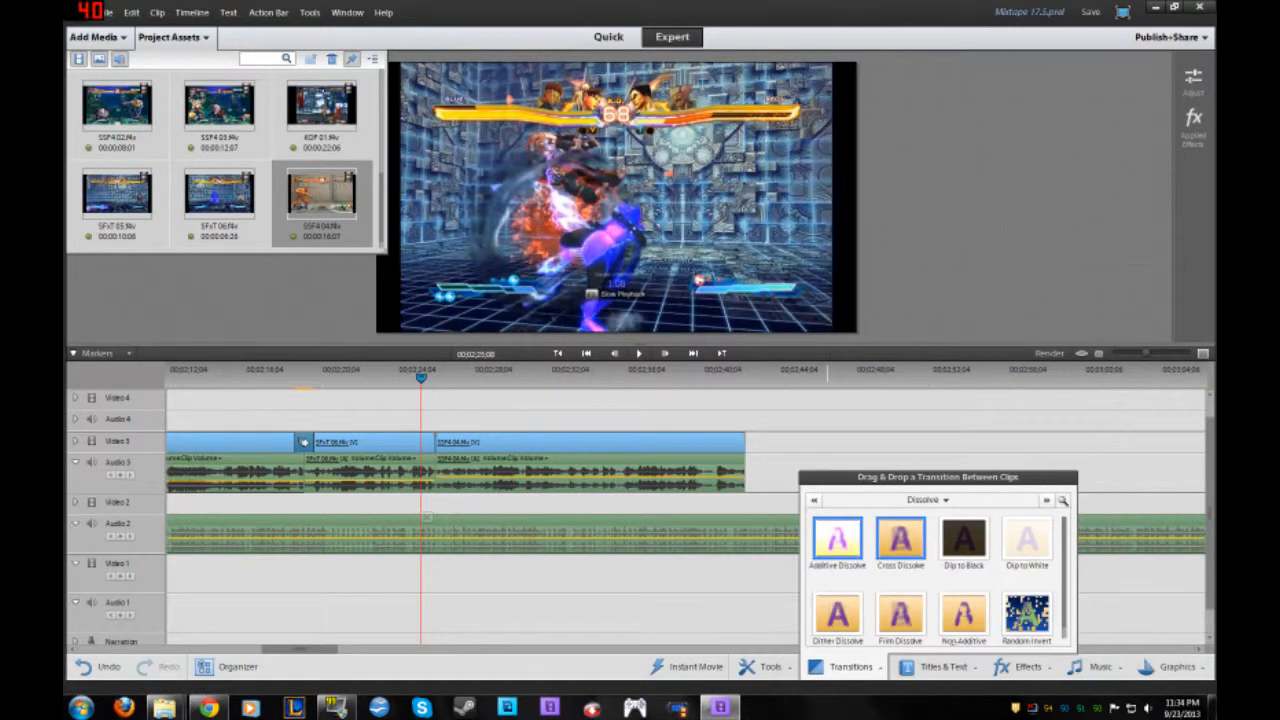
pyautogui.click(927, 499)
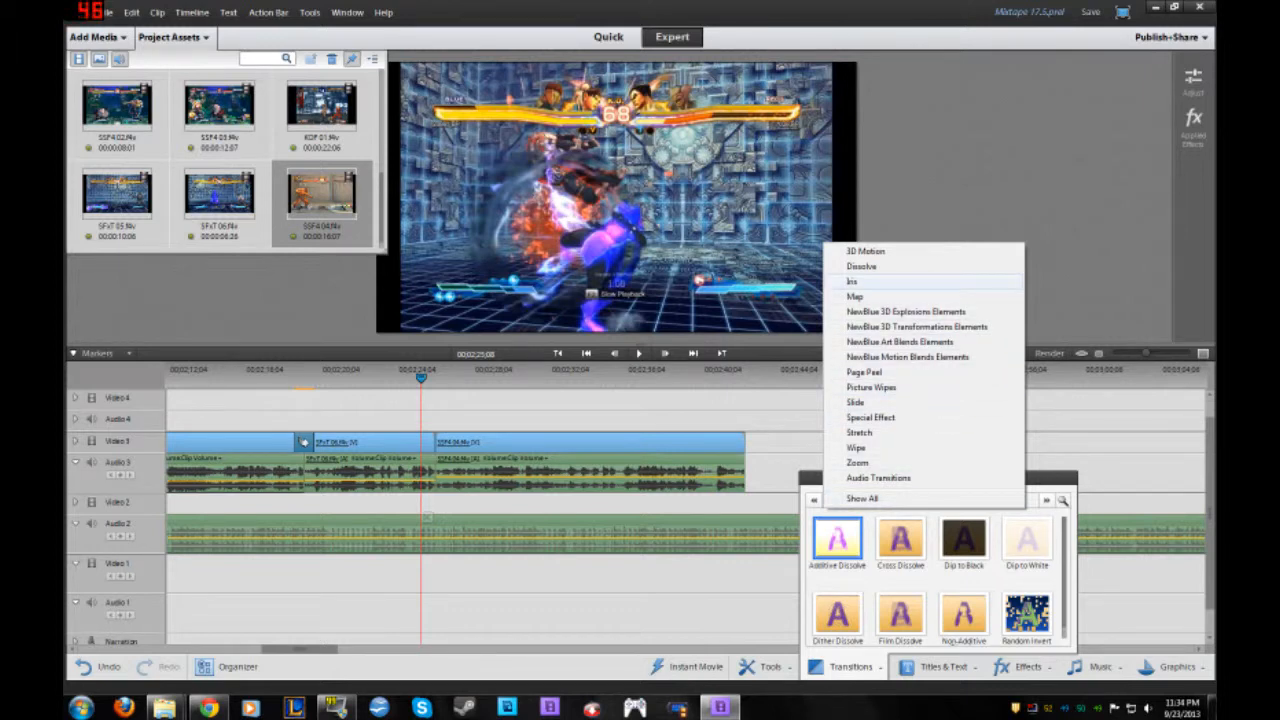
pyautogui.click(865, 251)
pyautogui.scroll(-1, 1027, 540)
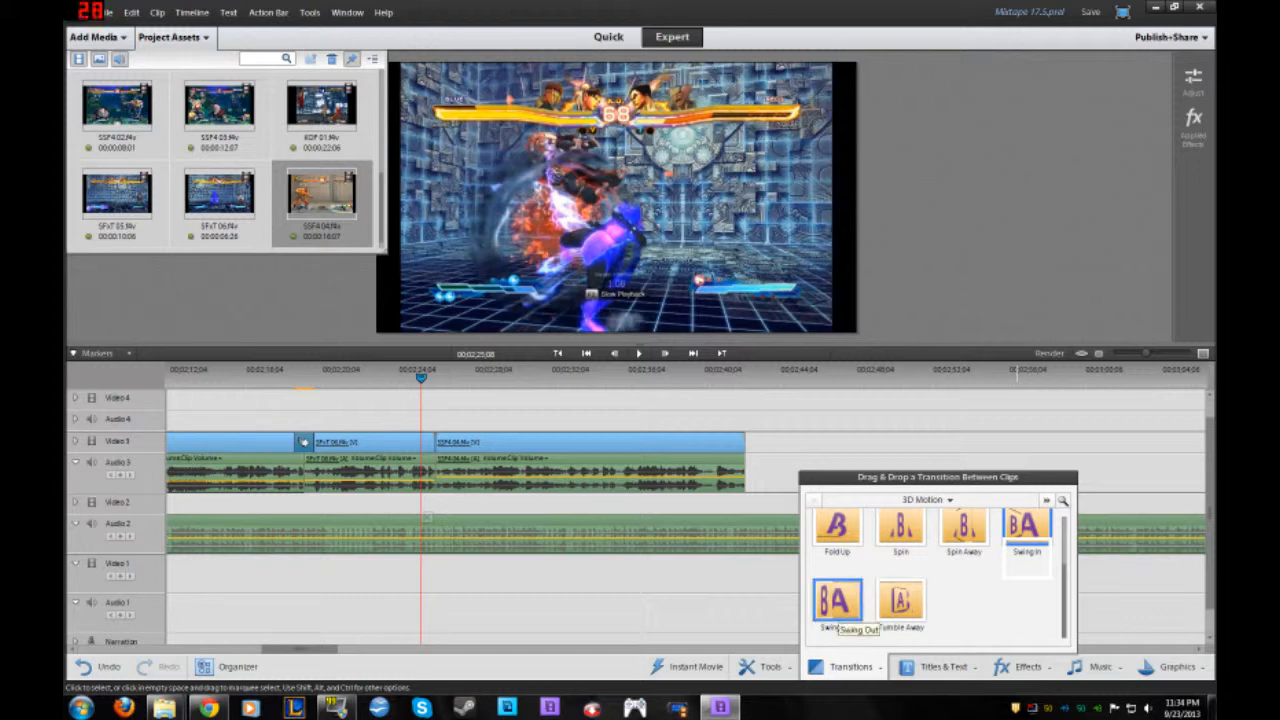
pyautogui.moveTo(837, 600); pyautogui.dragTo(580, 372)
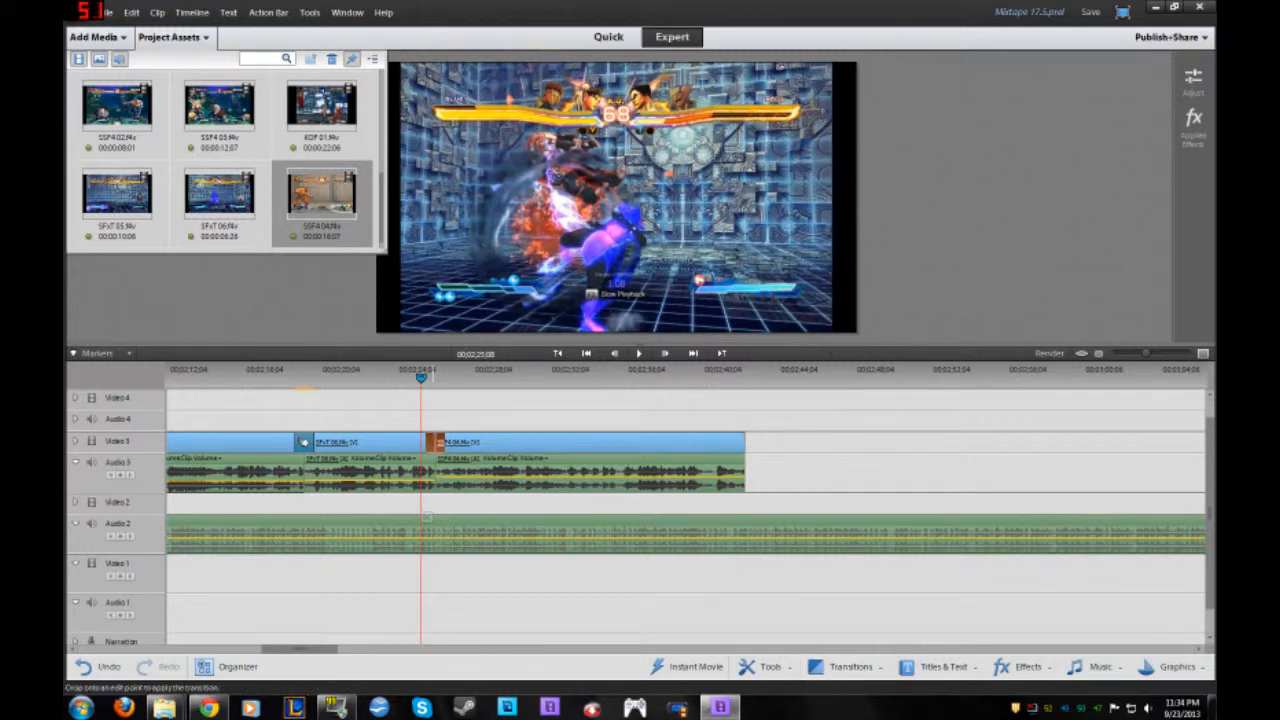
pyautogui.moveTo(432, 442); pyautogui.dragTo(432, 442)
pyautogui.click(599, 461)
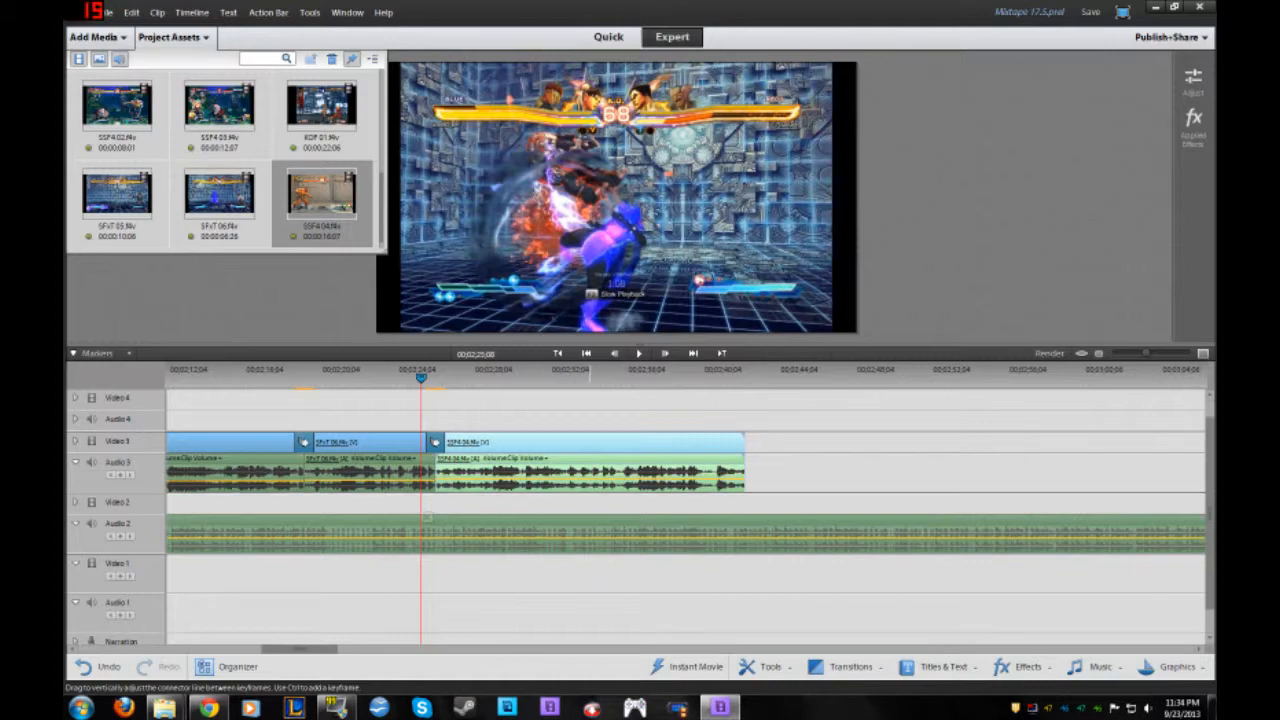
# Play back the Swing Out transition and the SSF4 04 clip to its end, and save the project
pyautogui.press('space')
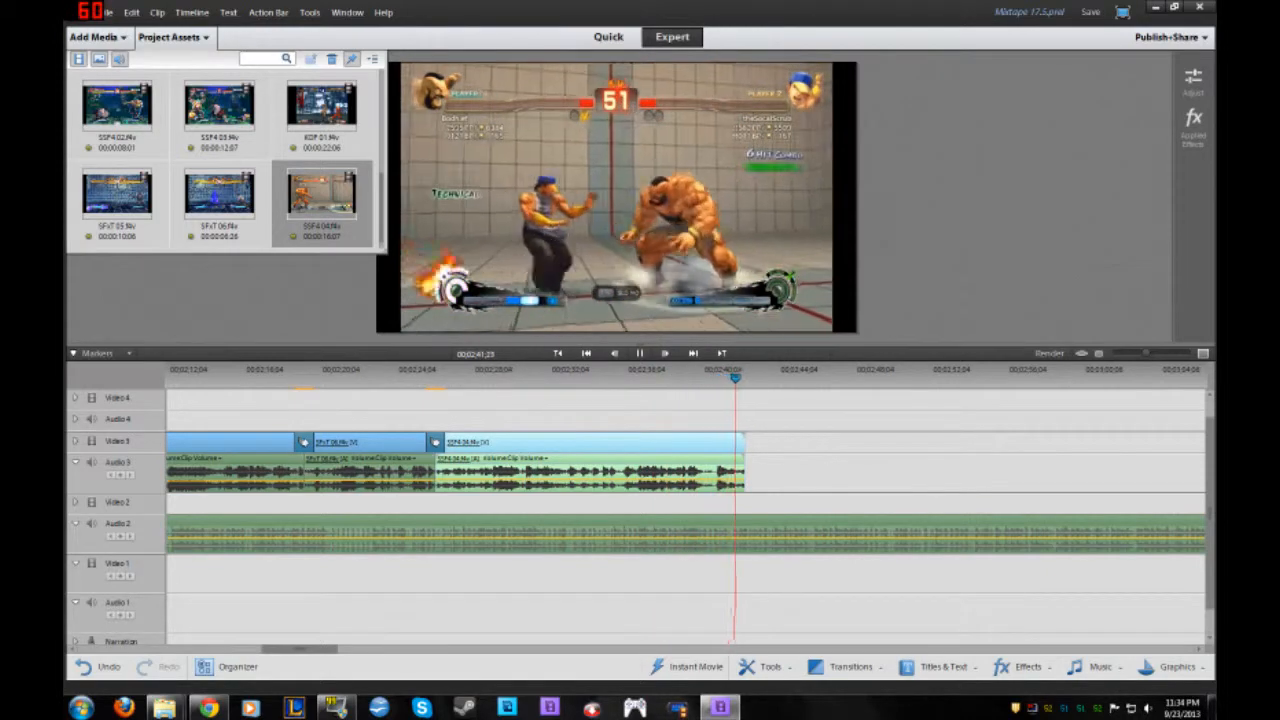
pyautogui.press('space')
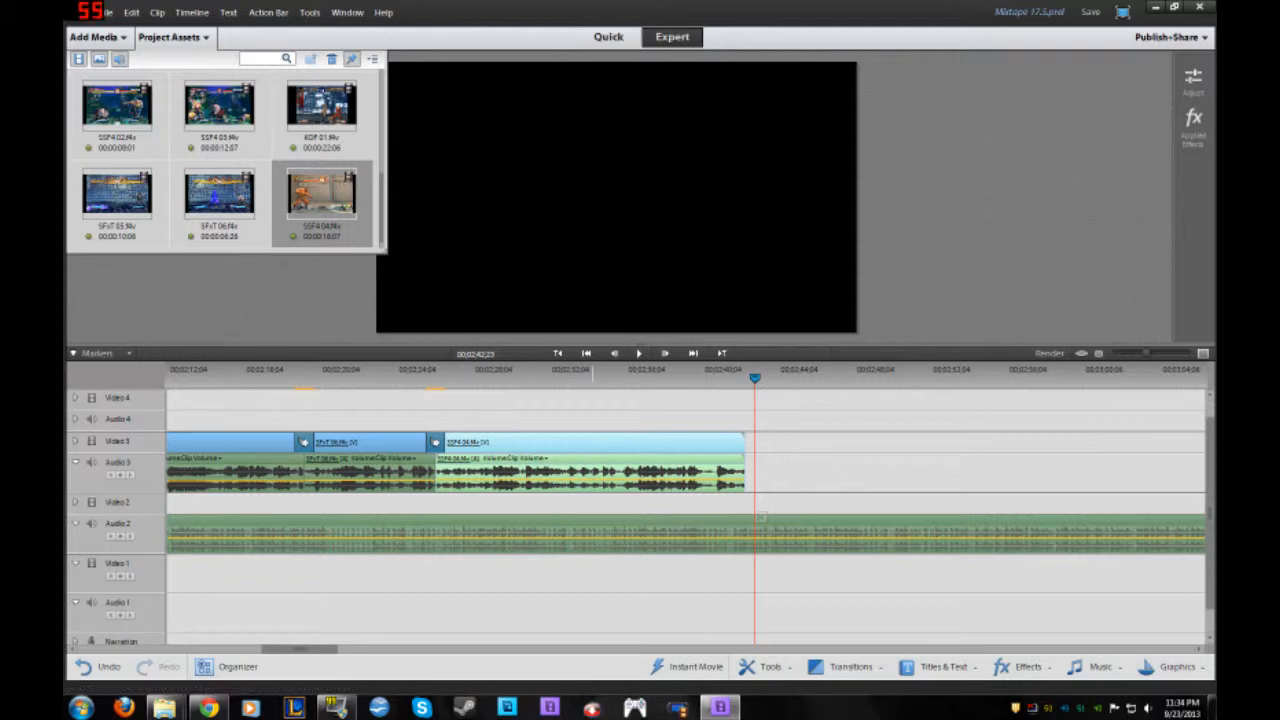
pyautogui.click(108, 12)
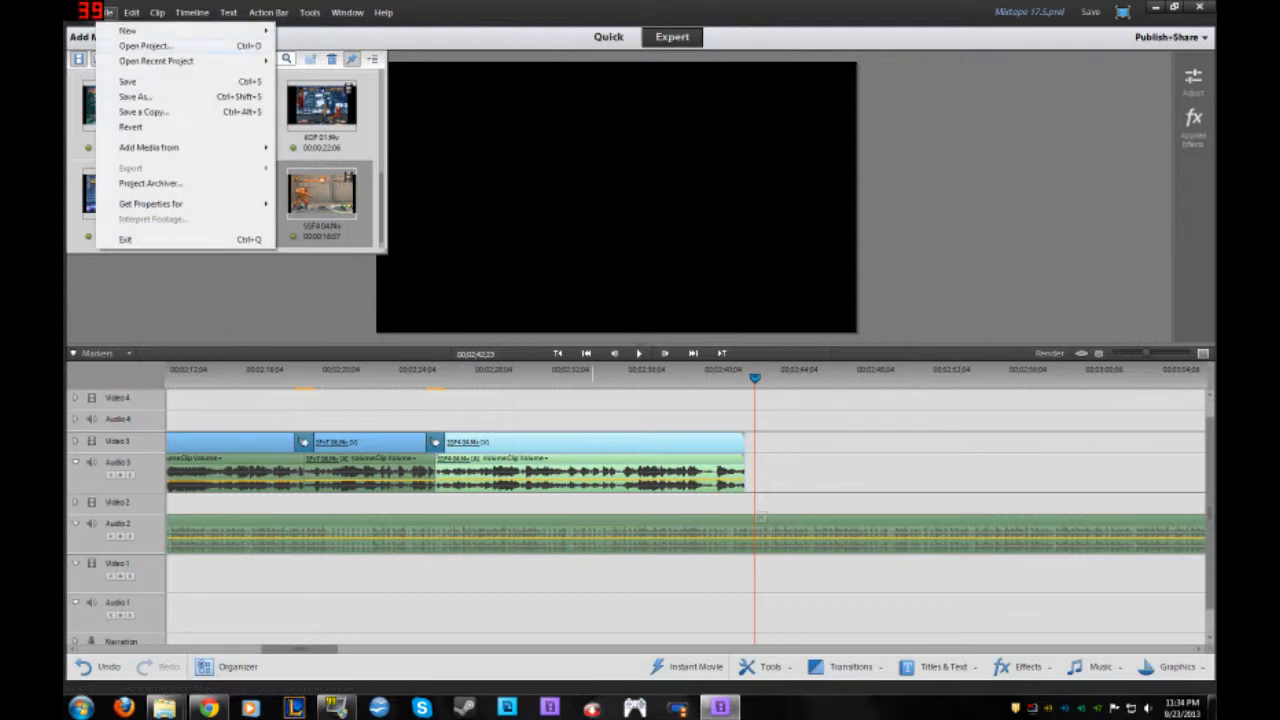
pyautogui.click(127, 81)
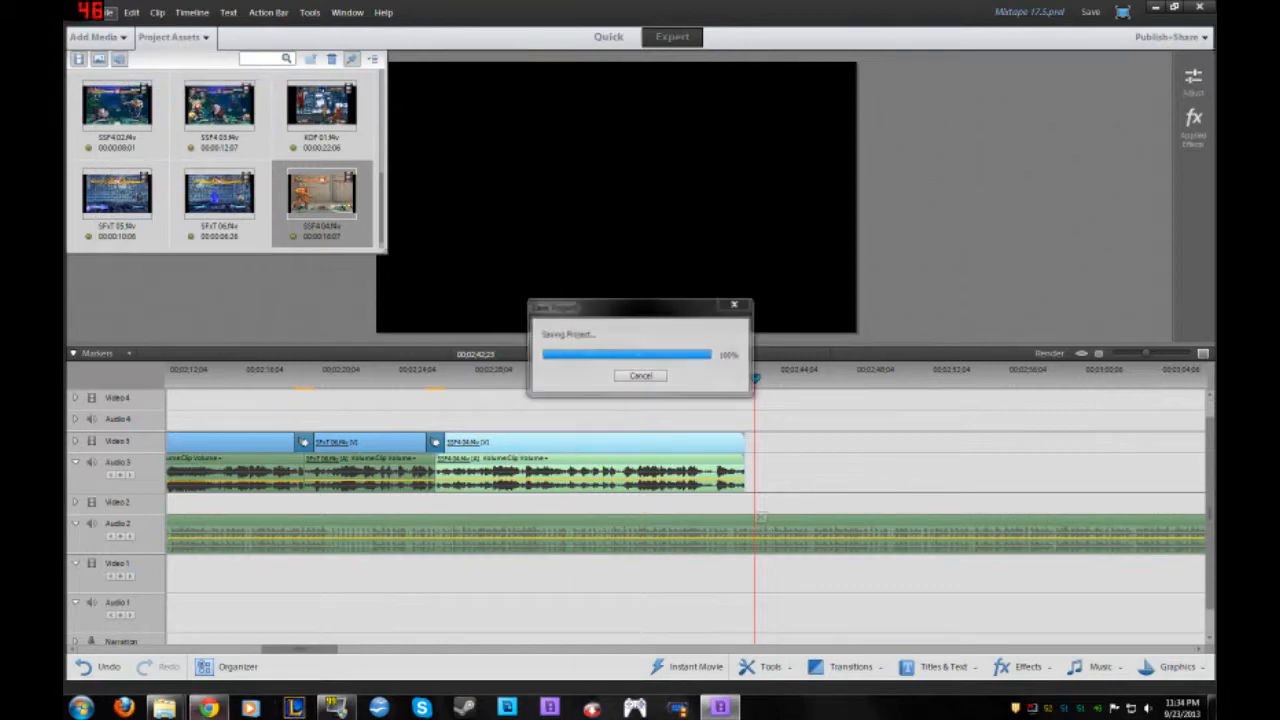
# Add the SF3 01 file from the Mixtape Vol 17.5 folder directly after the SSF4 04 clip on Video 3
pyautogui.moveTo(165, 708)
pyautogui.click(150, 630)
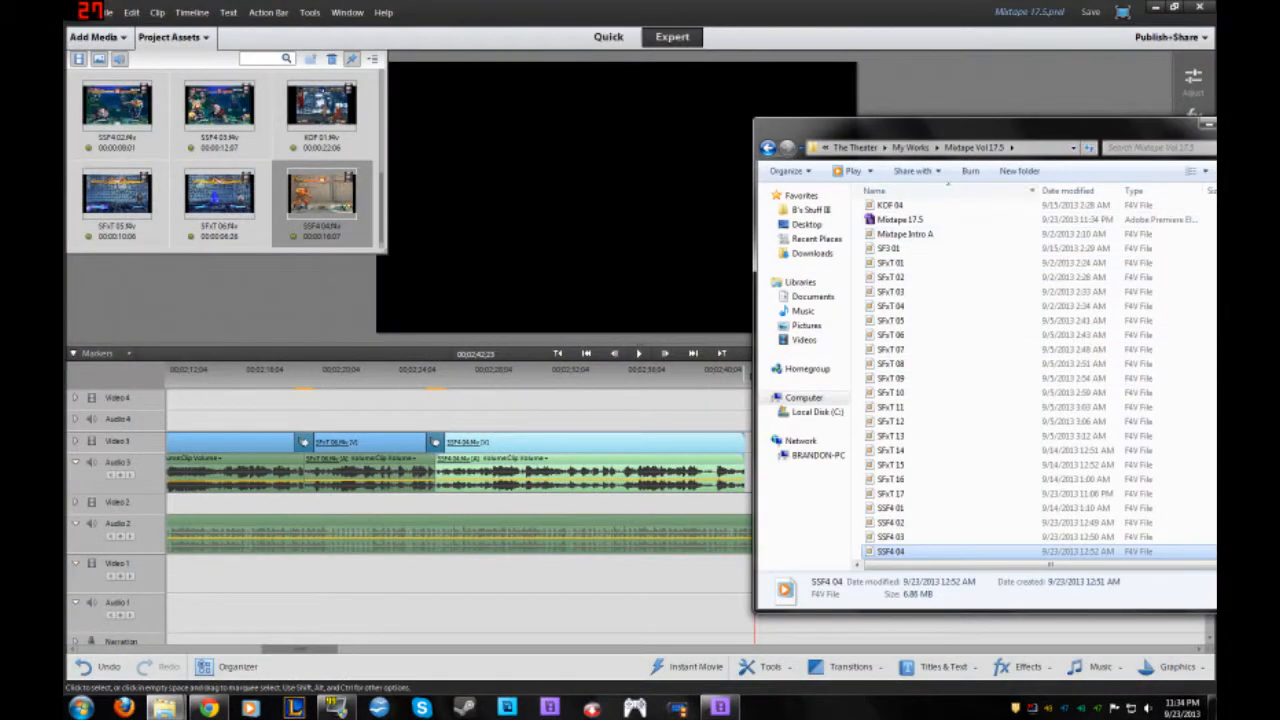
pyautogui.moveTo(946, 139); pyautogui.dragTo(254, 170)
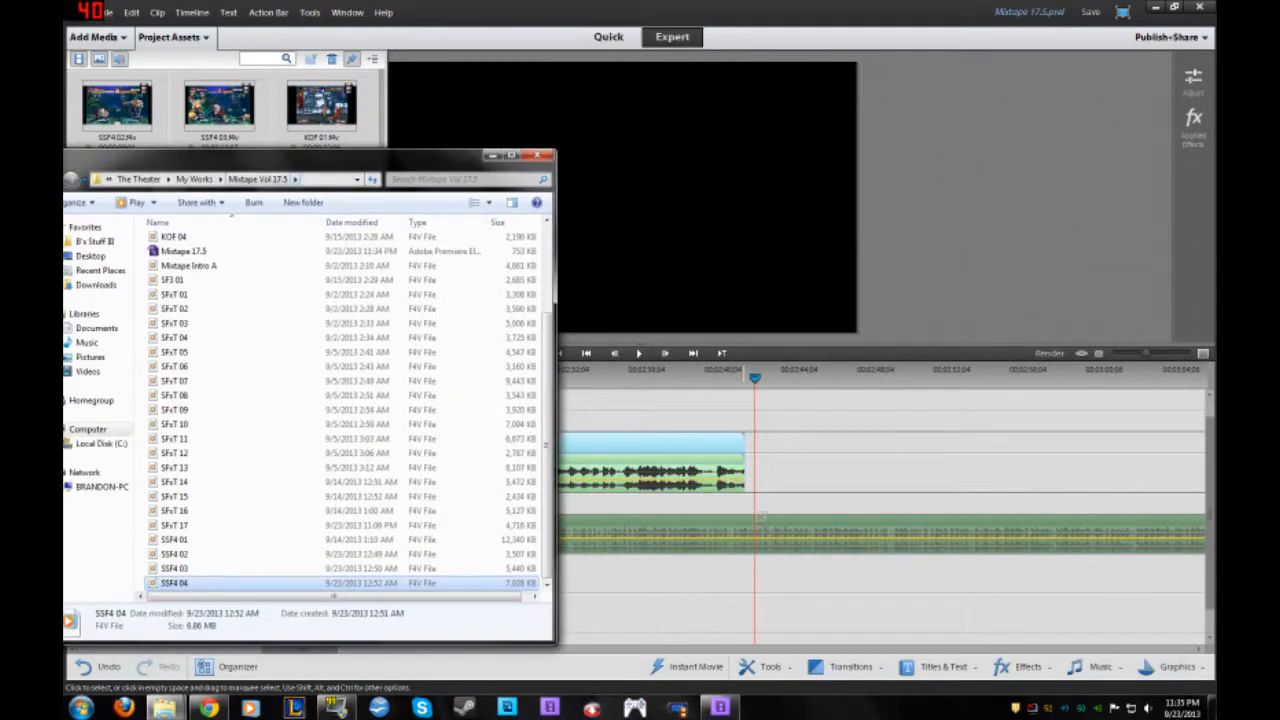
pyautogui.moveTo(300, 281)
pyautogui.mouseDown()
pyautogui.moveTo(766, 373)
pyautogui.moveTo(743, 382)
pyautogui.moveTo(745, 437)
pyautogui.mouseUp()
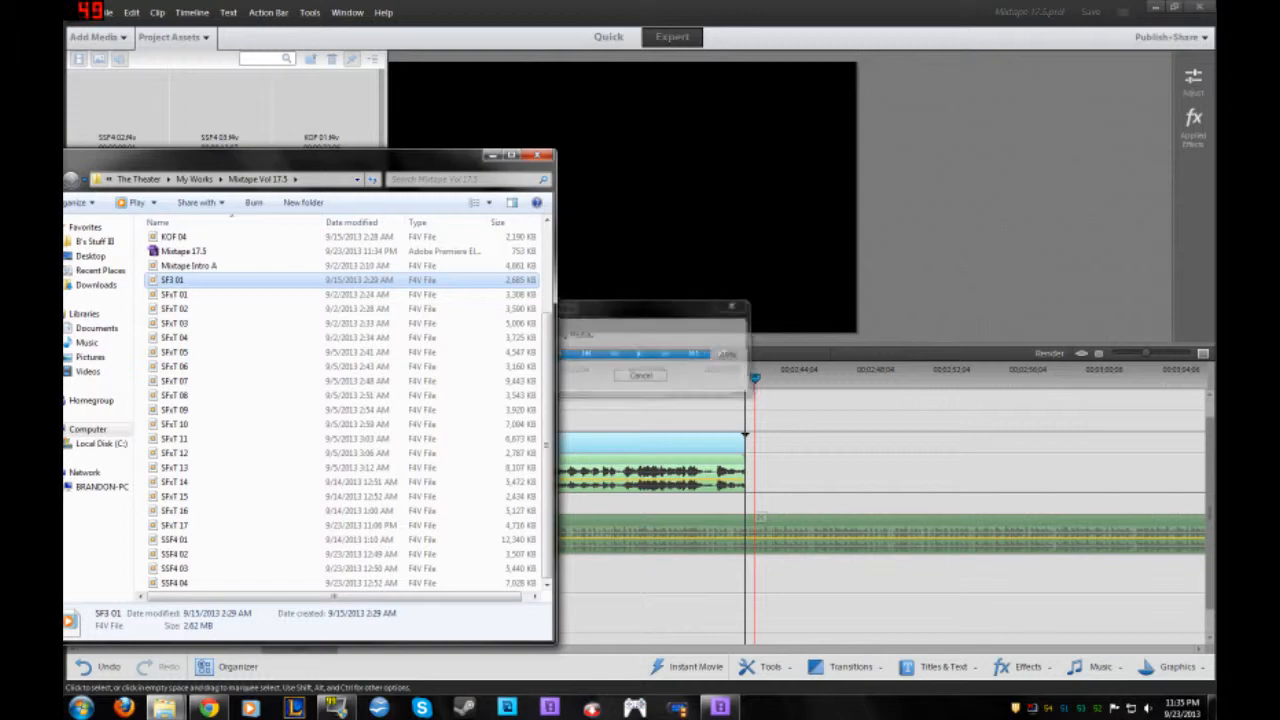
pyautogui.moveTo(780, 400); pyautogui.dragTo(780, 440)
# Apply the Wedge Wipe transition from the Wipe category between the SSF4 04 and SF3 01 clips
pyautogui.click(848, 666)
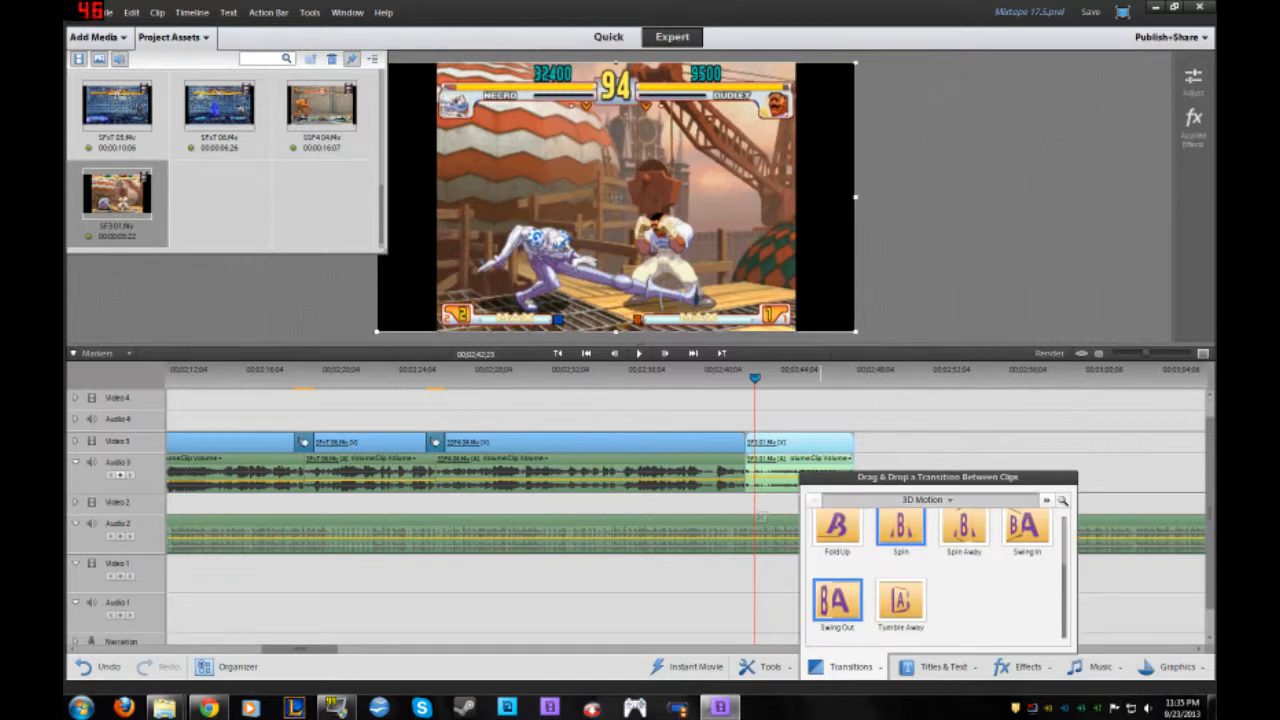
pyautogui.click(925, 499)
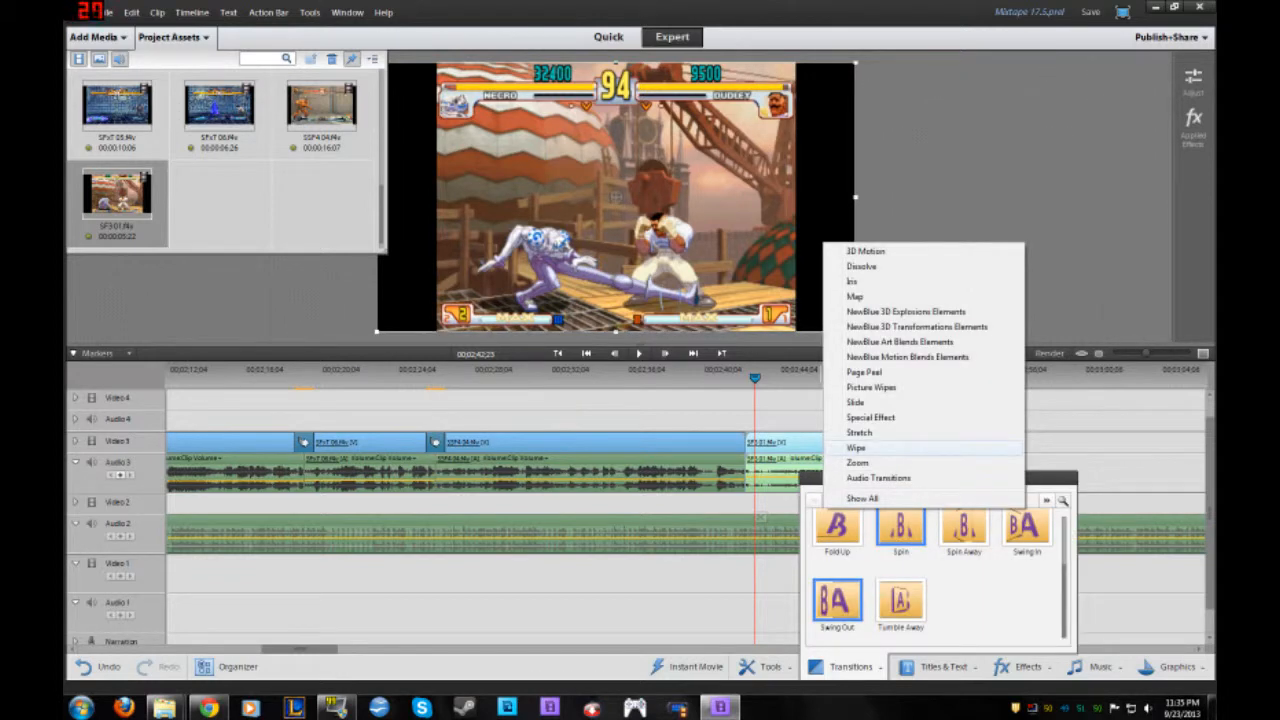
pyautogui.click(856, 447)
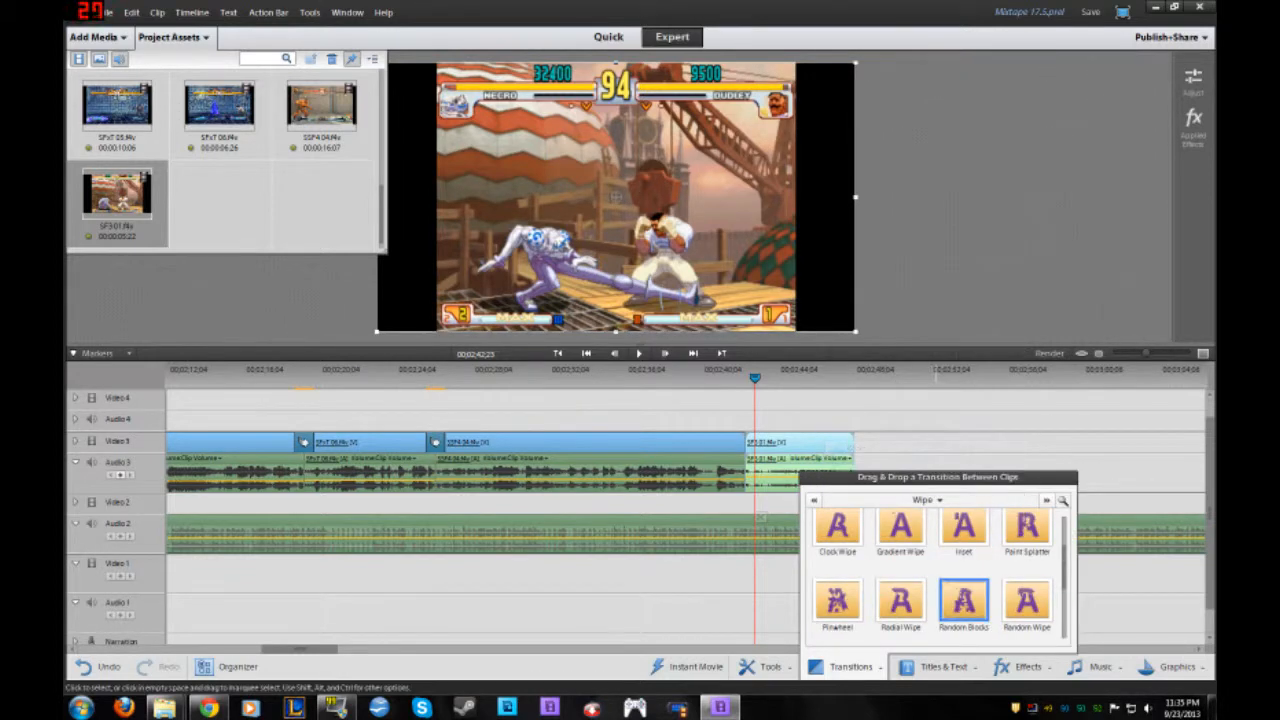
pyautogui.scroll(-3, 963, 600)
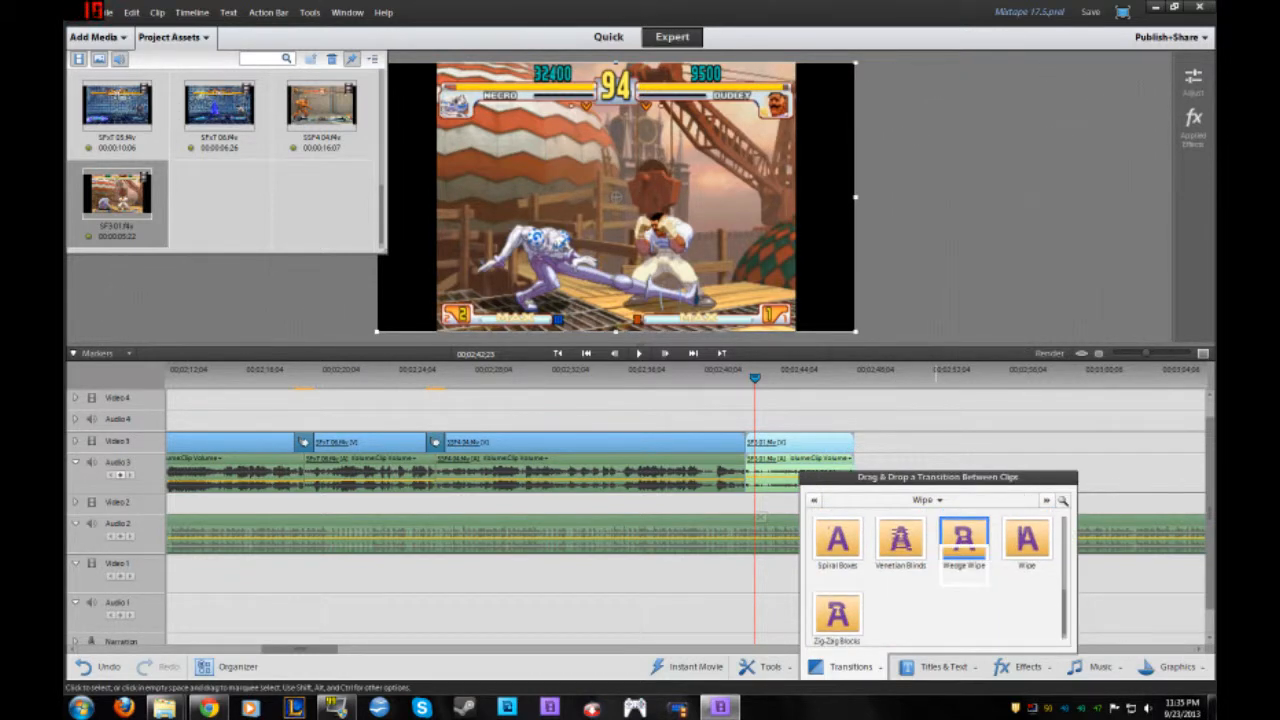
pyautogui.moveTo(963, 575); pyautogui.dragTo(800, 515)
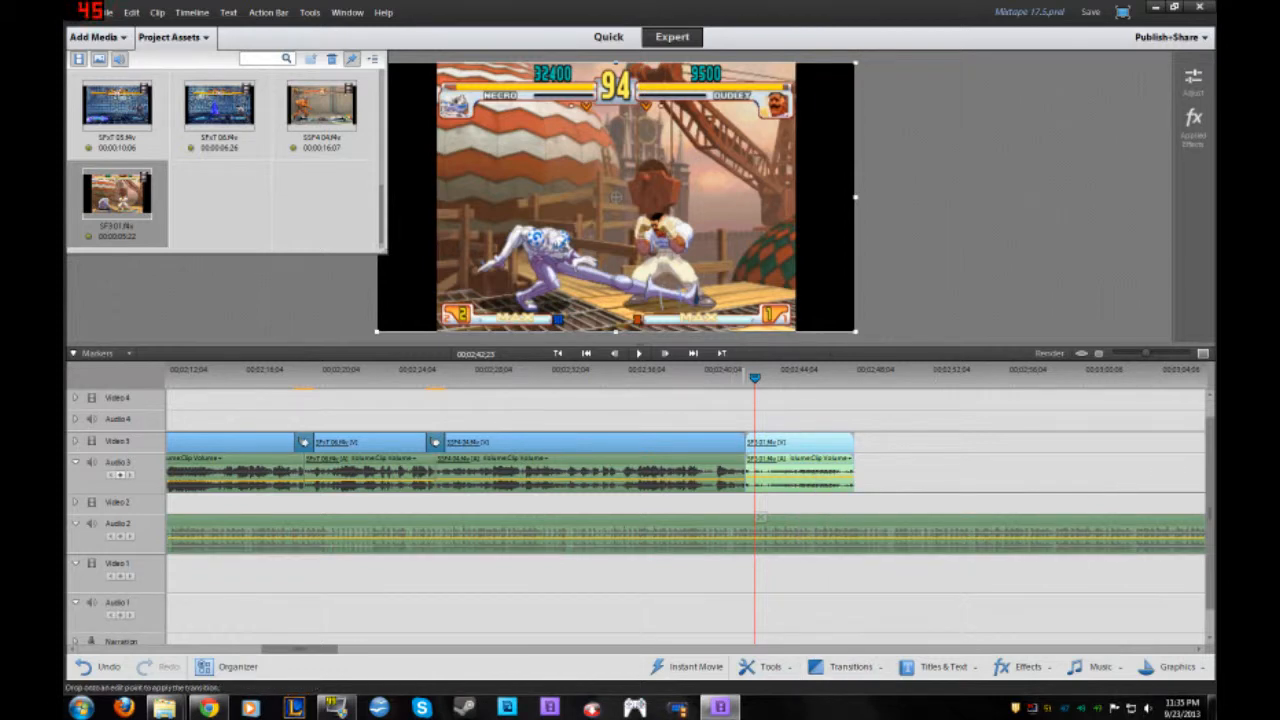
pyautogui.moveTo(748, 445); pyautogui.dragTo(746, 442)
pyautogui.click(911, 455)
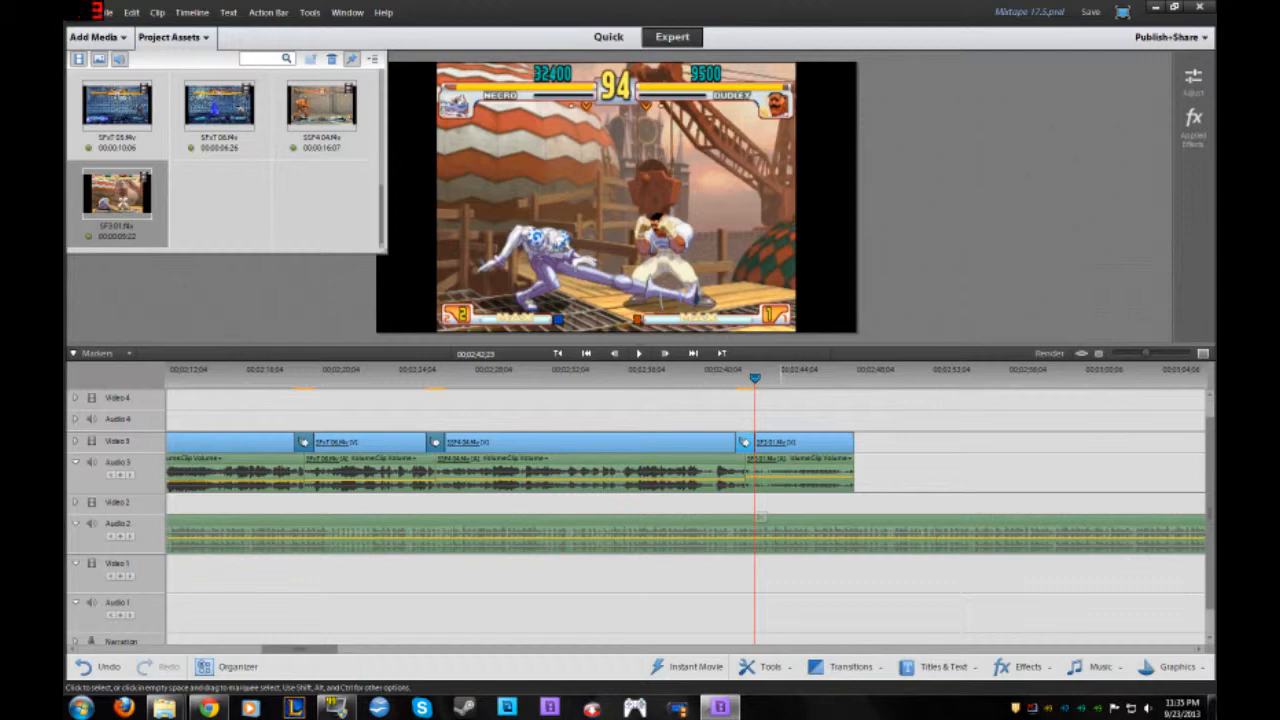
# Play back the Wedge Wipe transition and the SF3 01 clip to its end, and save the project
pyautogui.click(716, 376)
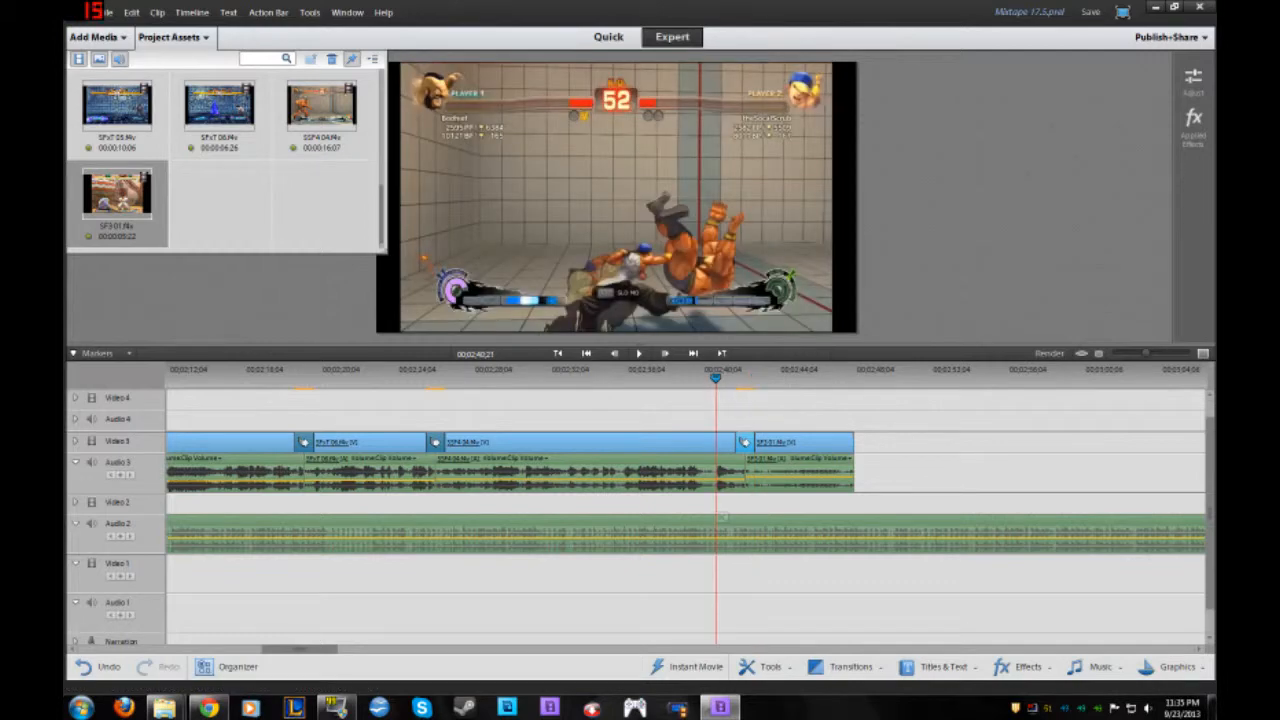
pyautogui.press('space')
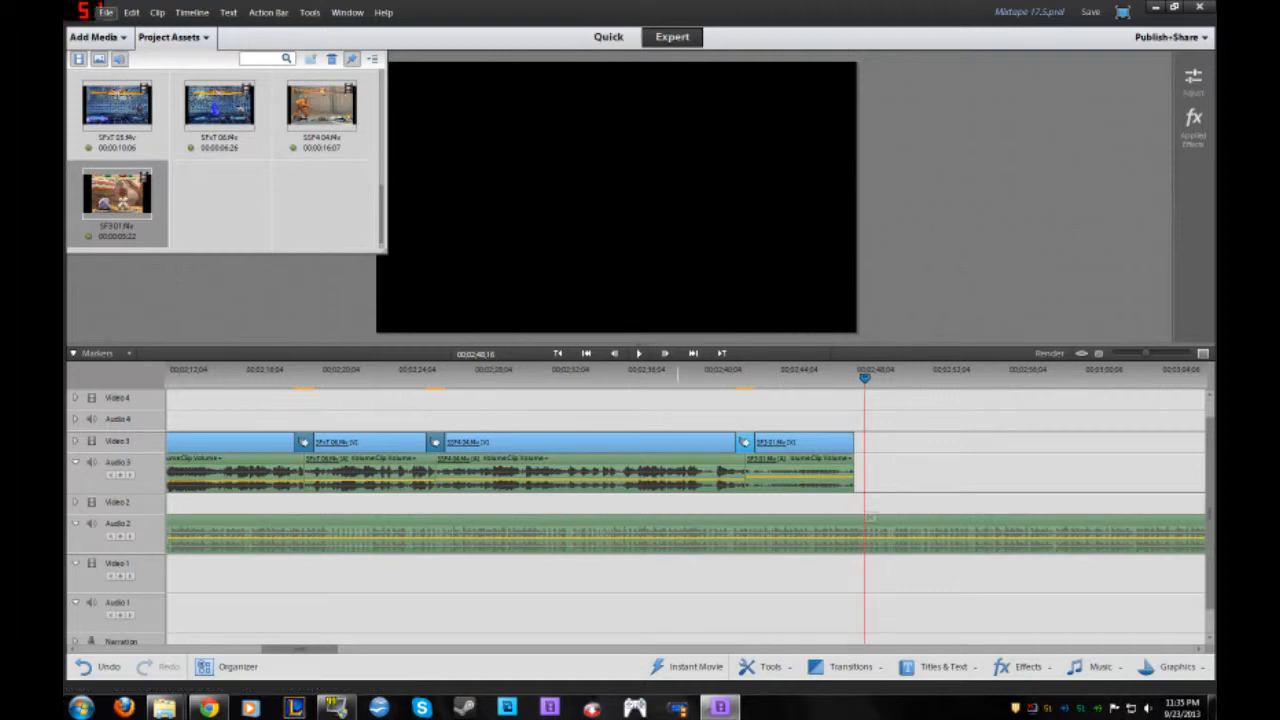
pyautogui.click(108, 12)
pyautogui.click(200, 81)
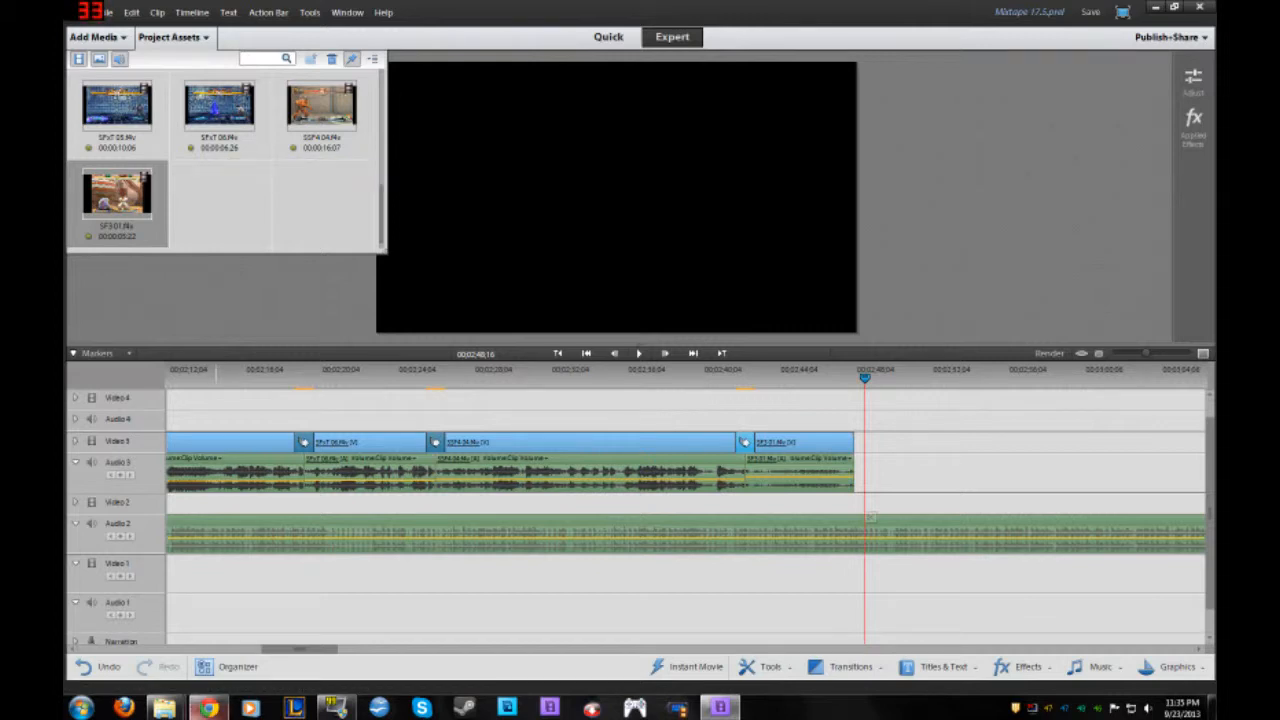
# Preview the SFxT 07 and SFxT 08 files from the Mixtape Vol 17.5 folder in the media player
pyautogui.moveTo(165, 708)
pyautogui.click(152, 630)
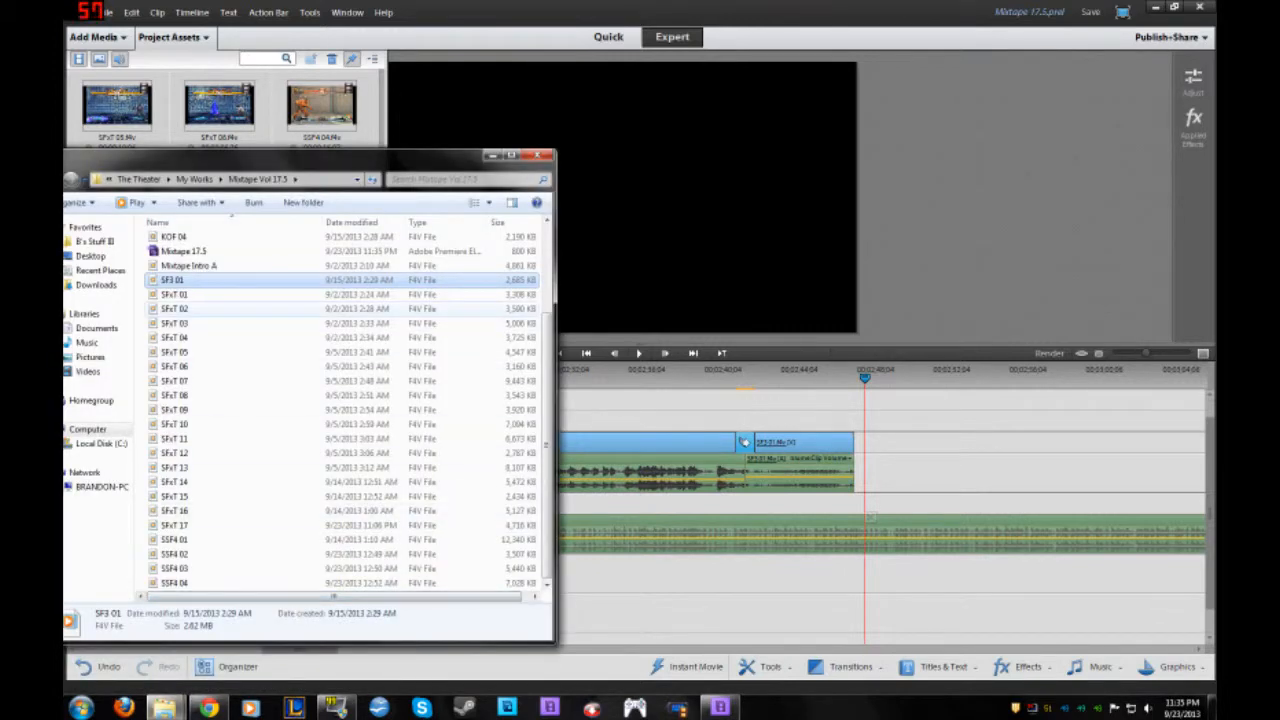
pyautogui.doubleClick(174, 381)
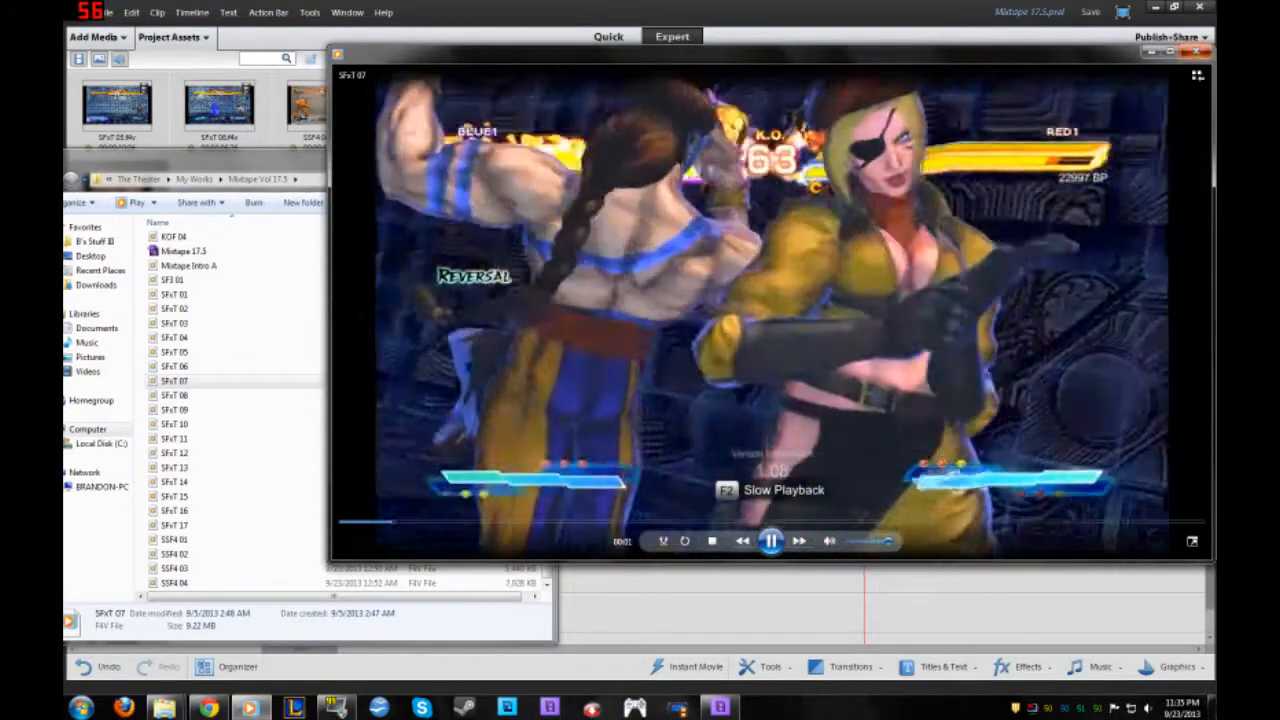
pyautogui.hotkey('alt', 'F4')
pyautogui.doubleClick(174, 395)
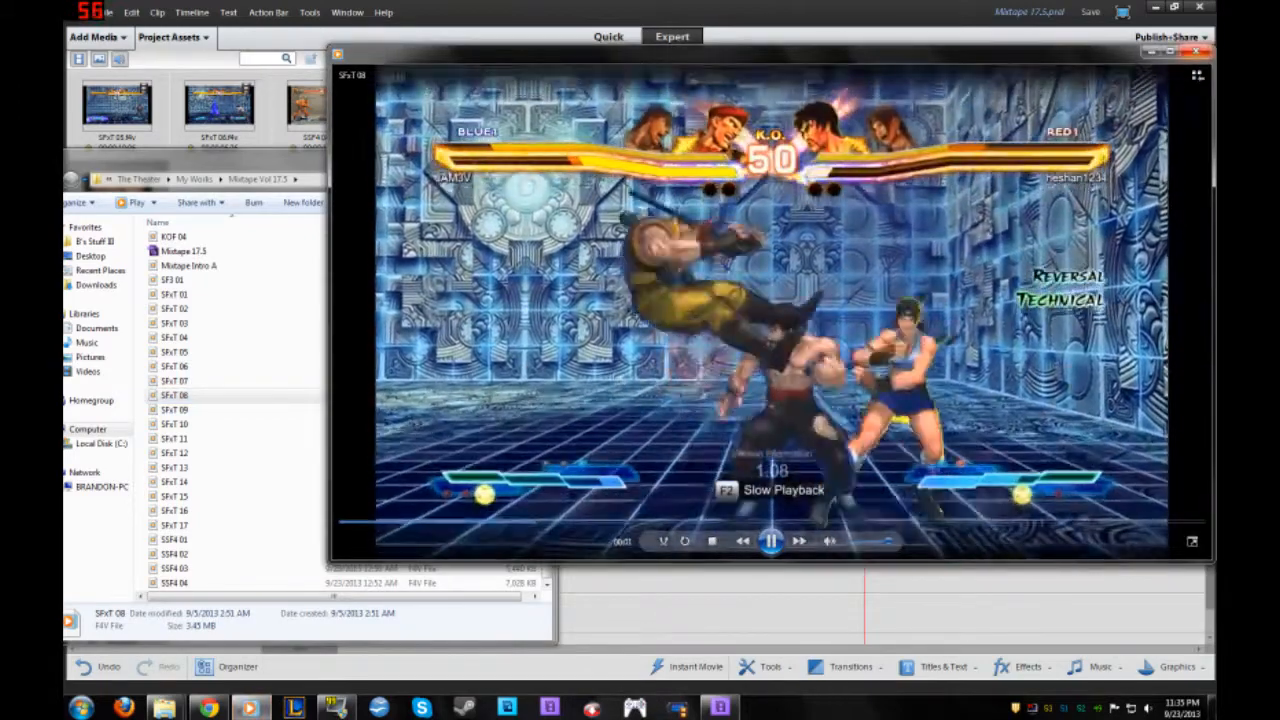
pyautogui.hotkey('alt', 'F4')
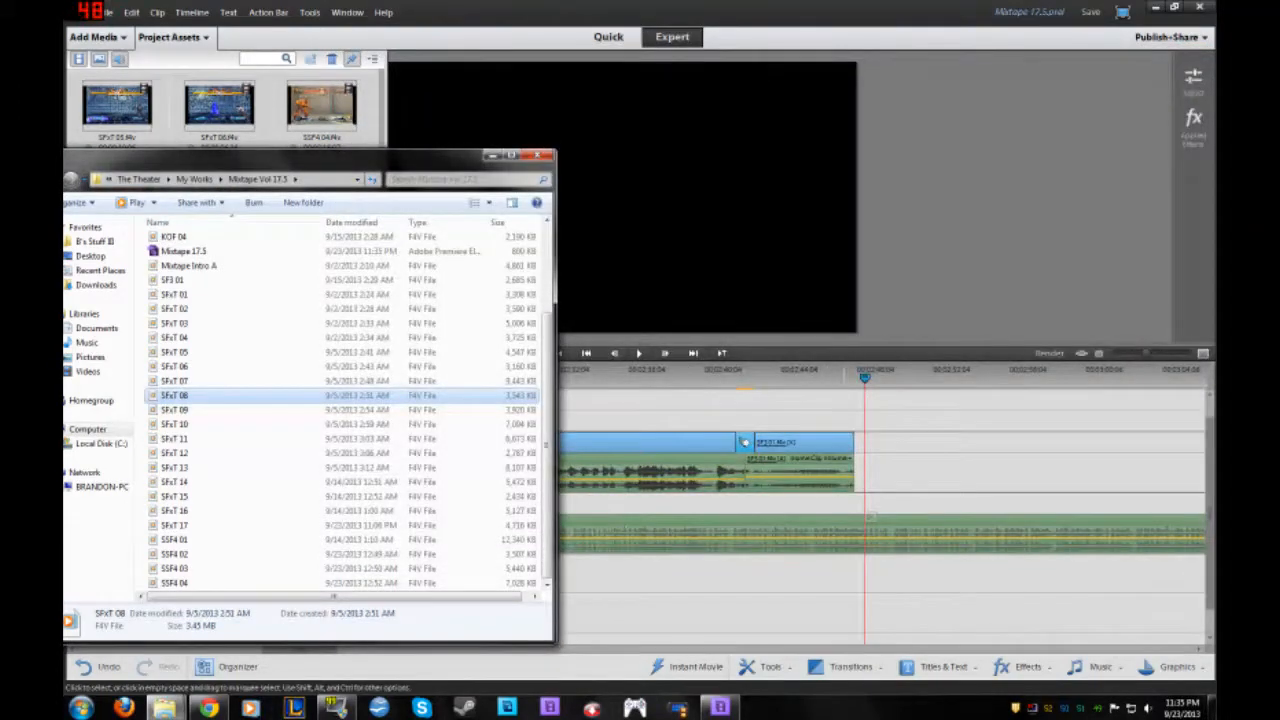
# Add the SFxT 07 file to the timeline and place it on Video 3 directly after the SF3 01 clip
pyautogui.click(165, 708)
pyautogui.moveTo(165, 708)
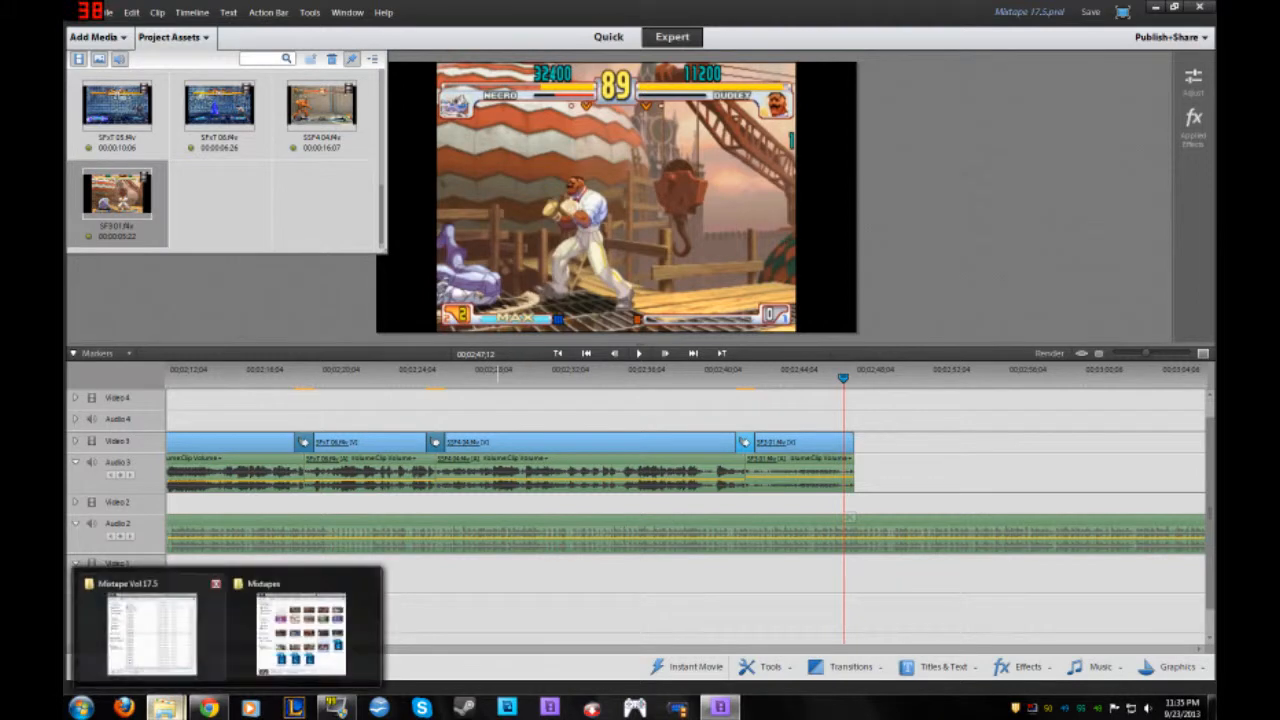
pyautogui.click(150, 630)
pyautogui.scroll(2, 170, 292)
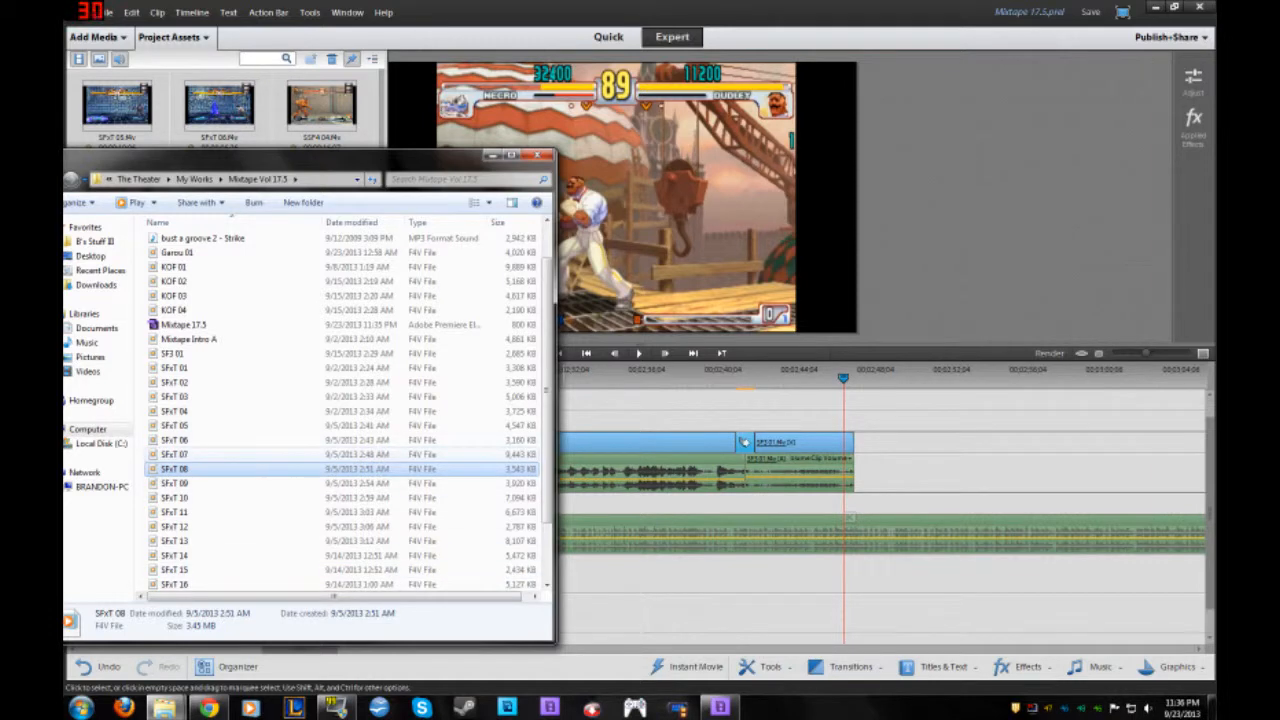
pyautogui.moveTo(181, 455); pyautogui.dragTo(854, 433)
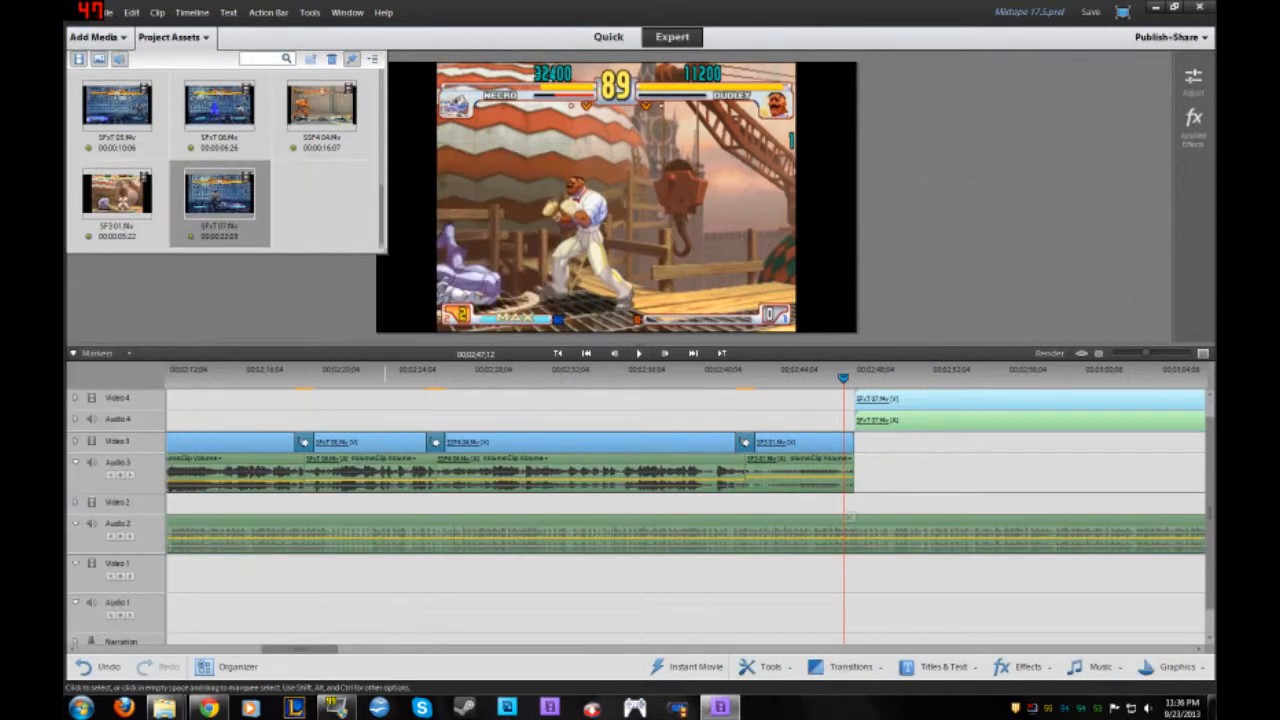
pyautogui.moveTo(325, 649); pyautogui.dragTo(368, 649)
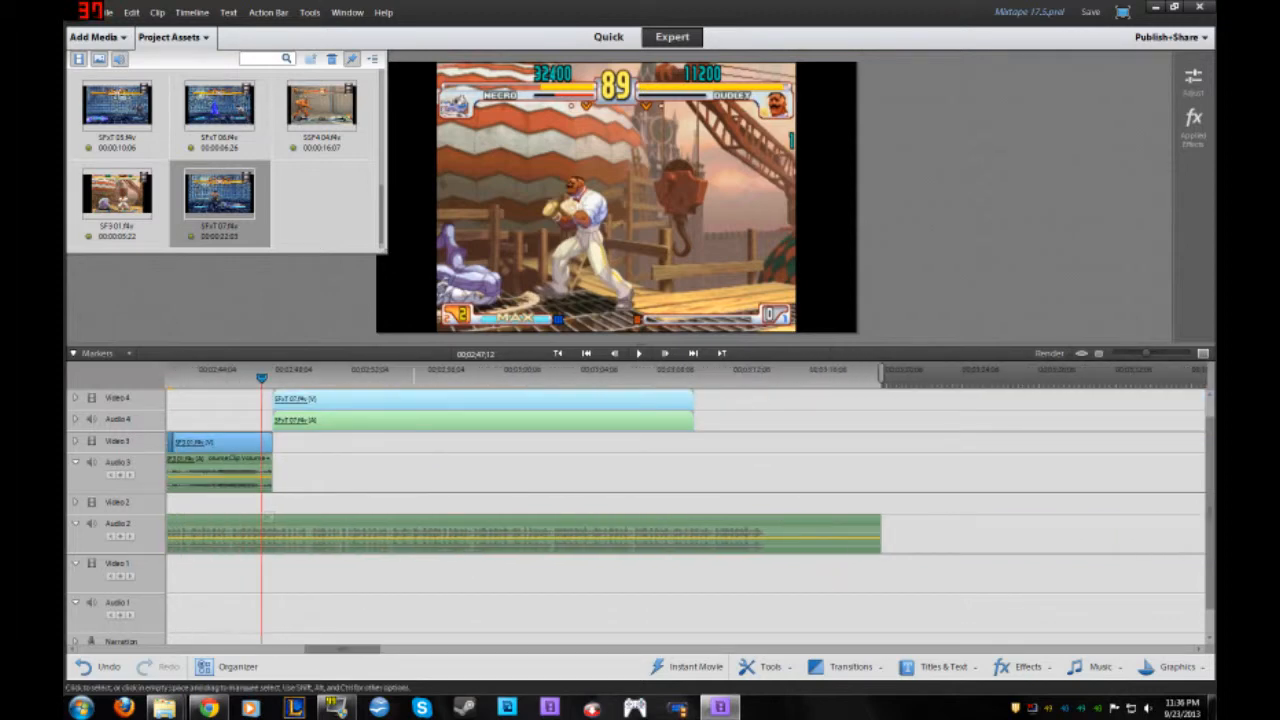
pyautogui.moveTo(415, 399); pyautogui.dragTo(419, 441)
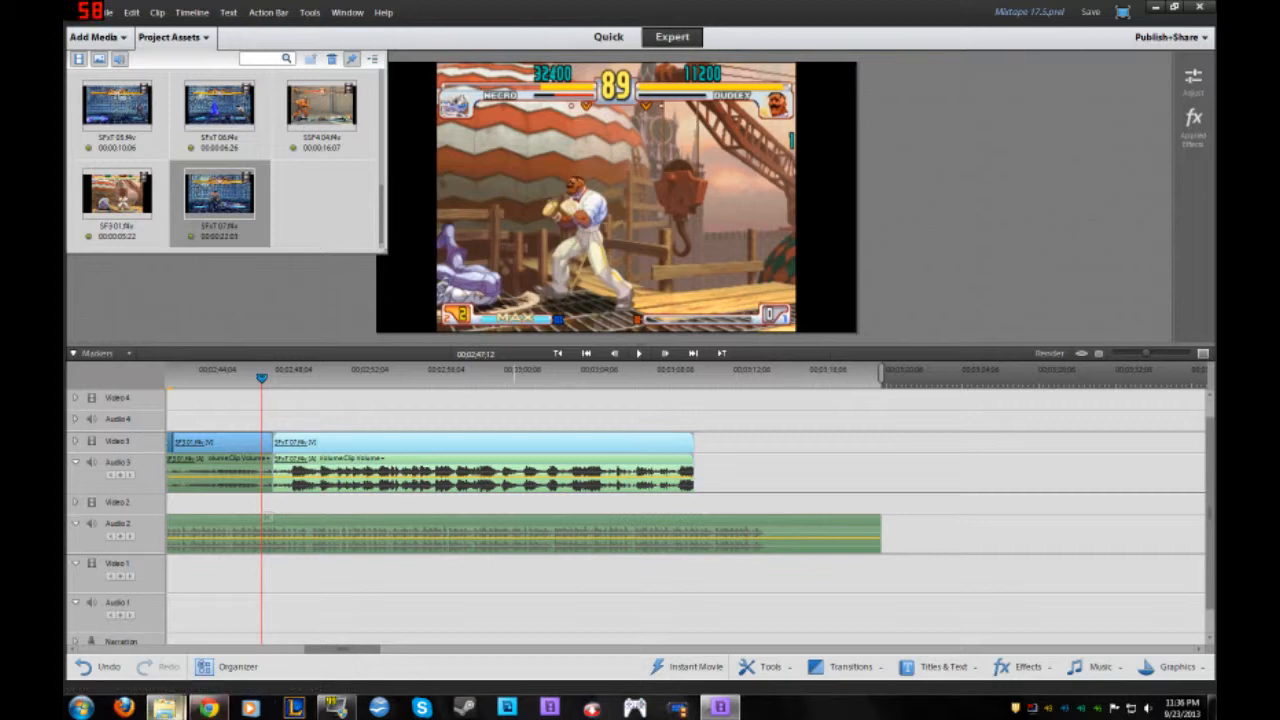
# Preview the KOF 02 and KOF 03 files and add KOF 03 directly after the SFxT 07 clip on Video 3
pyautogui.moveTo(165, 707)
pyautogui.click(152, 632)
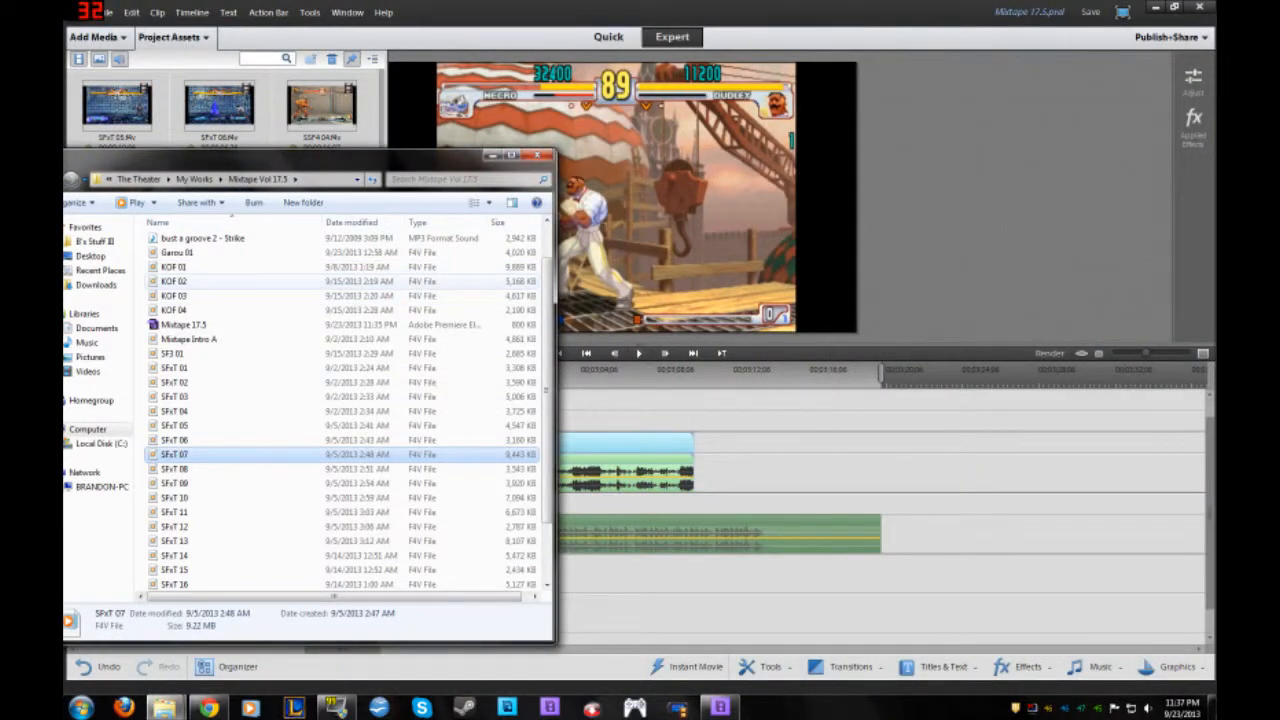
pyautogui.doubleClick(178, 283)
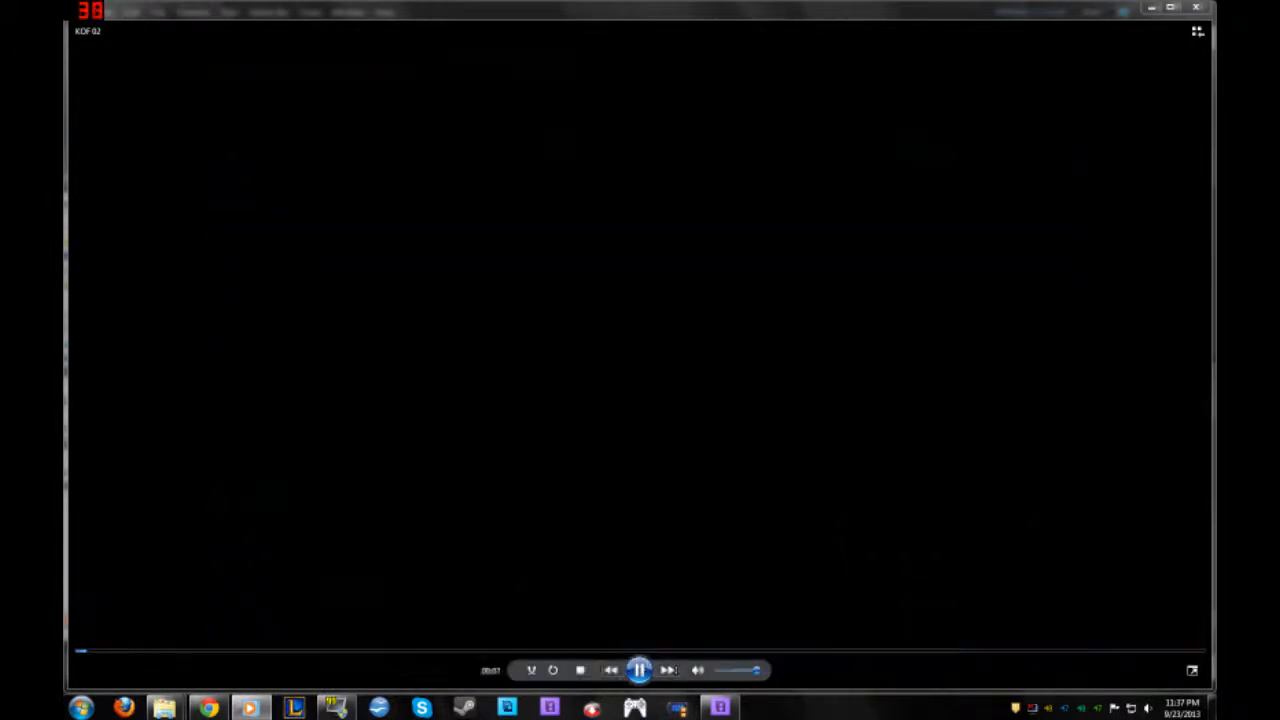
pyautogui.click(1196, 7)
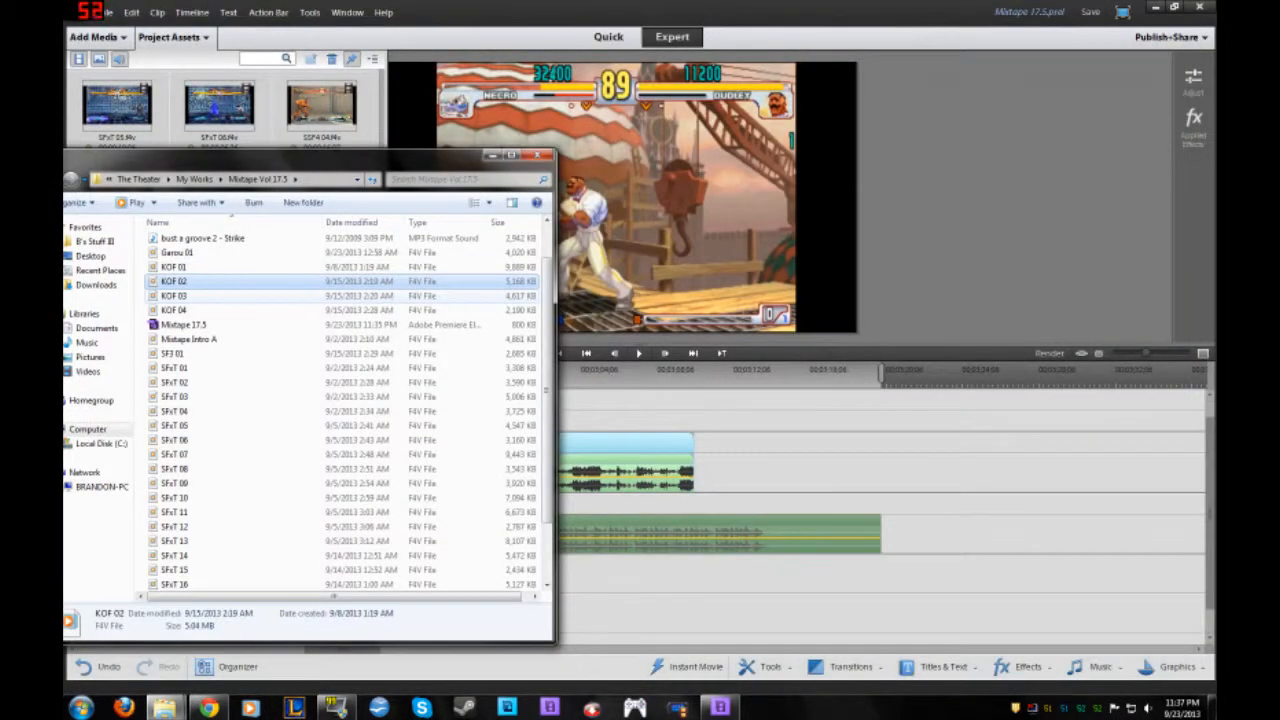
pyautogui.doubleClick(174, 296)
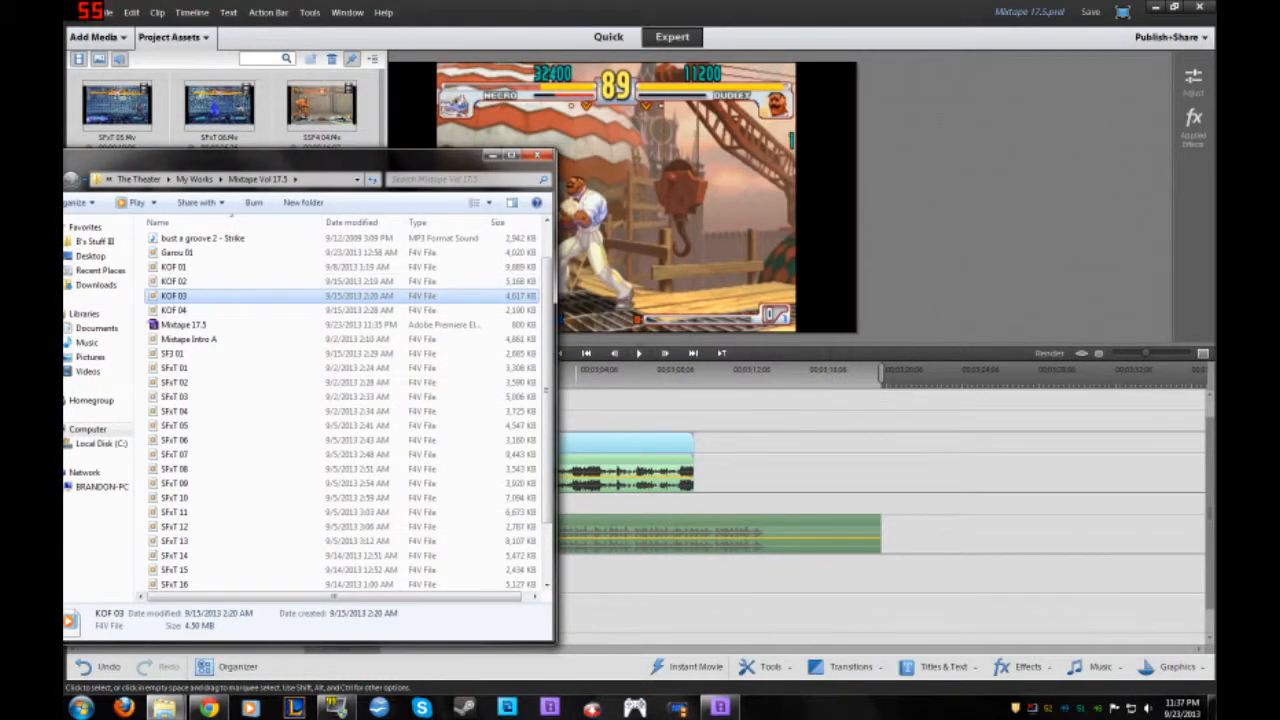
pyautogui.moveTo(200, 296); pyautogui.dragTo(708, 450)
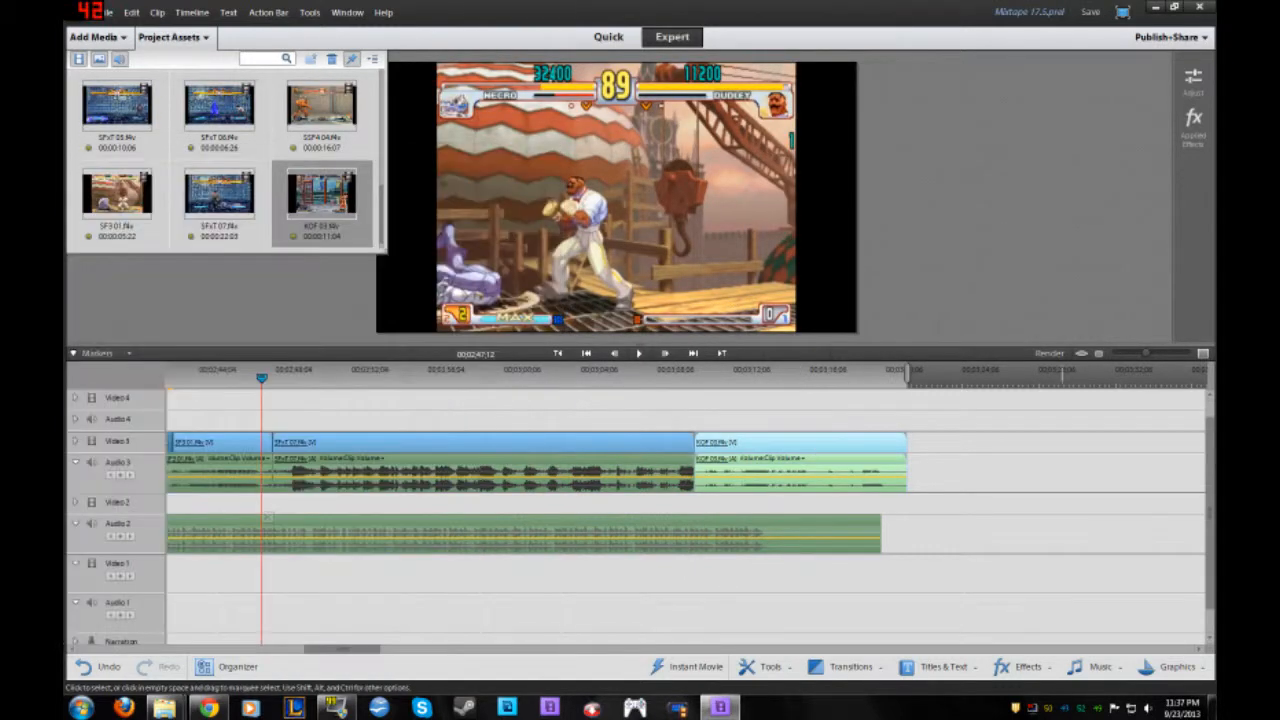
# Delete the KOF 03 and SFxT 07 clips from the timeline and clear both from the project assets
pyautogui.press('Delete')
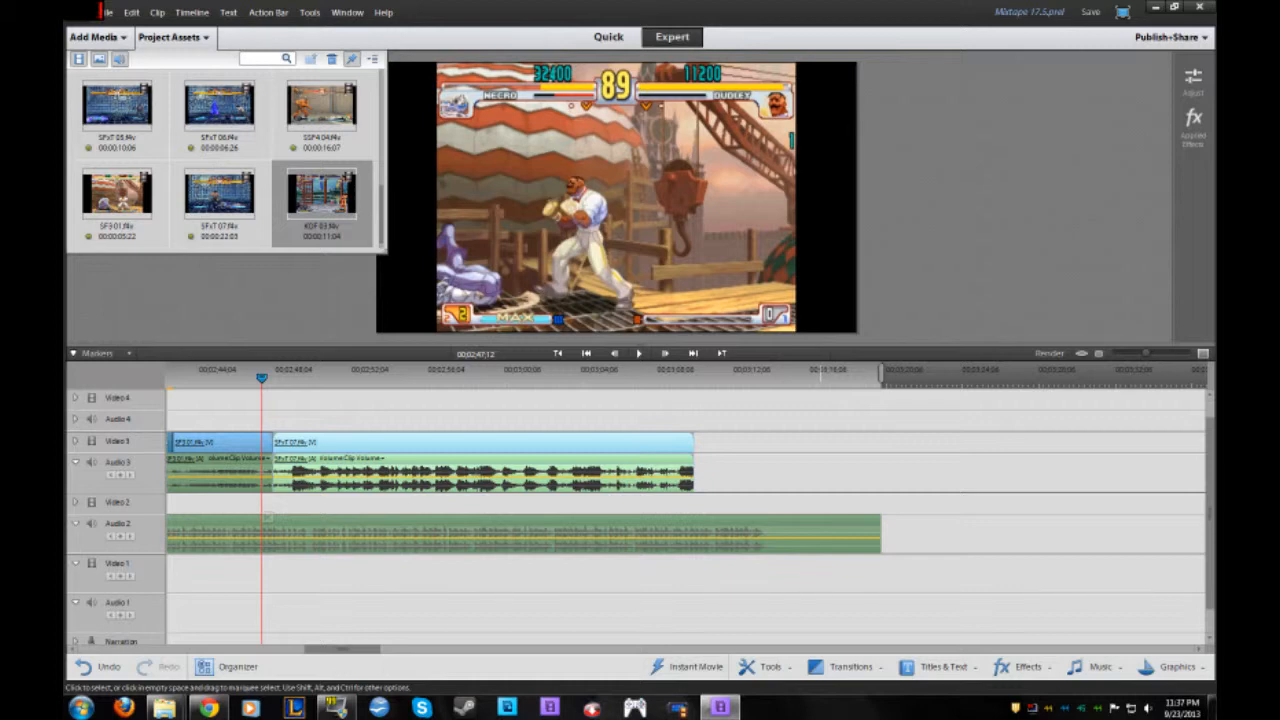
pyautogui.press('Delete')
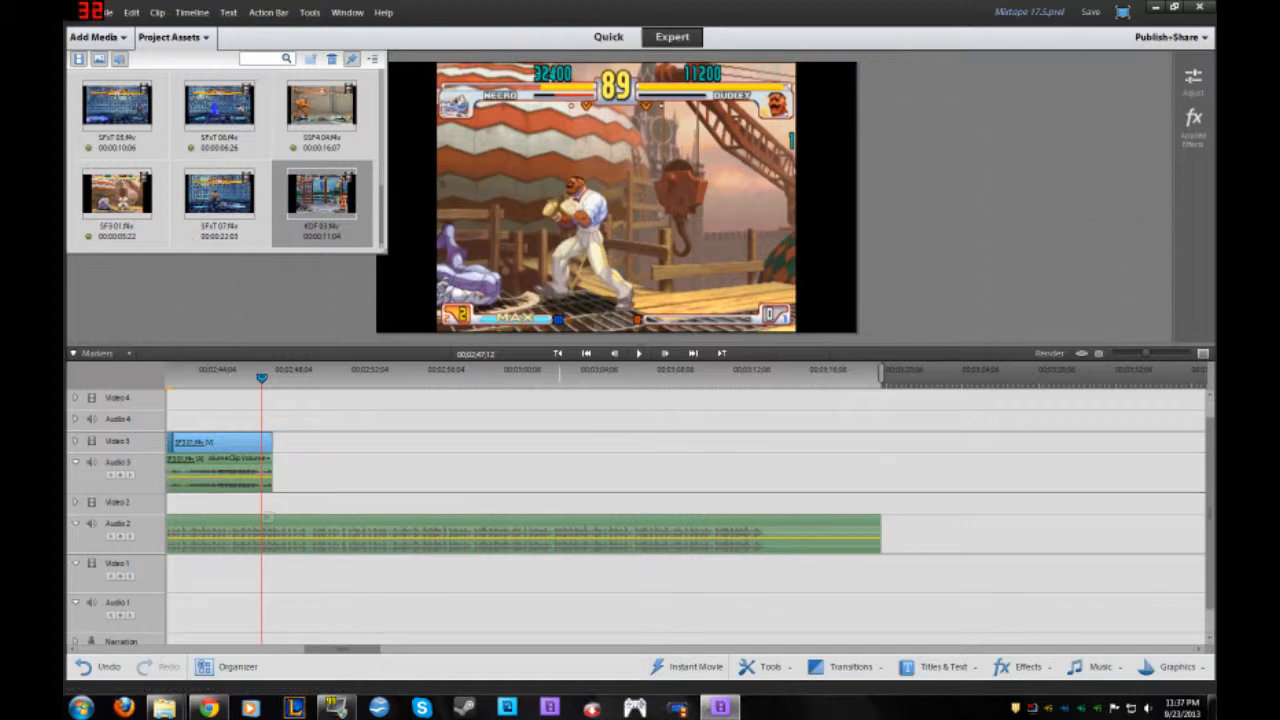
pyautogui.rightClick(246, 211)
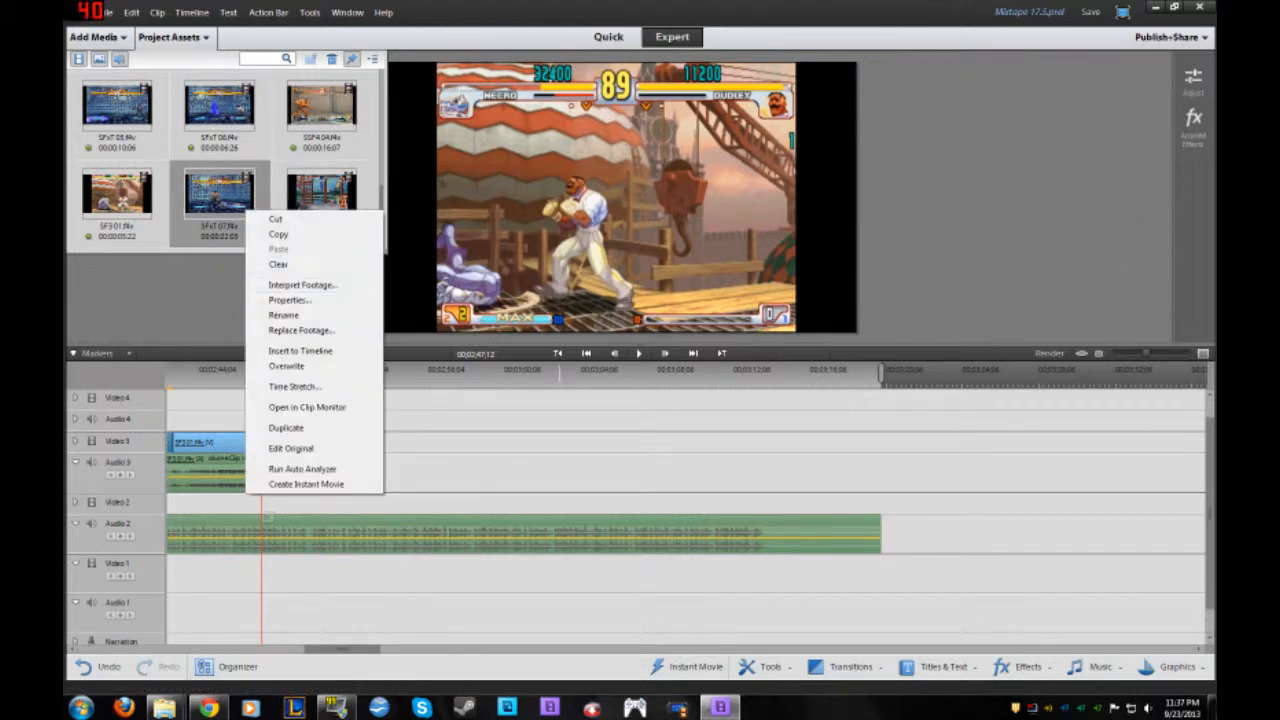
pyautogui.click(280, 264)
pyautogui.click(225, 195)
pyautogui.rightClick(256, 230)
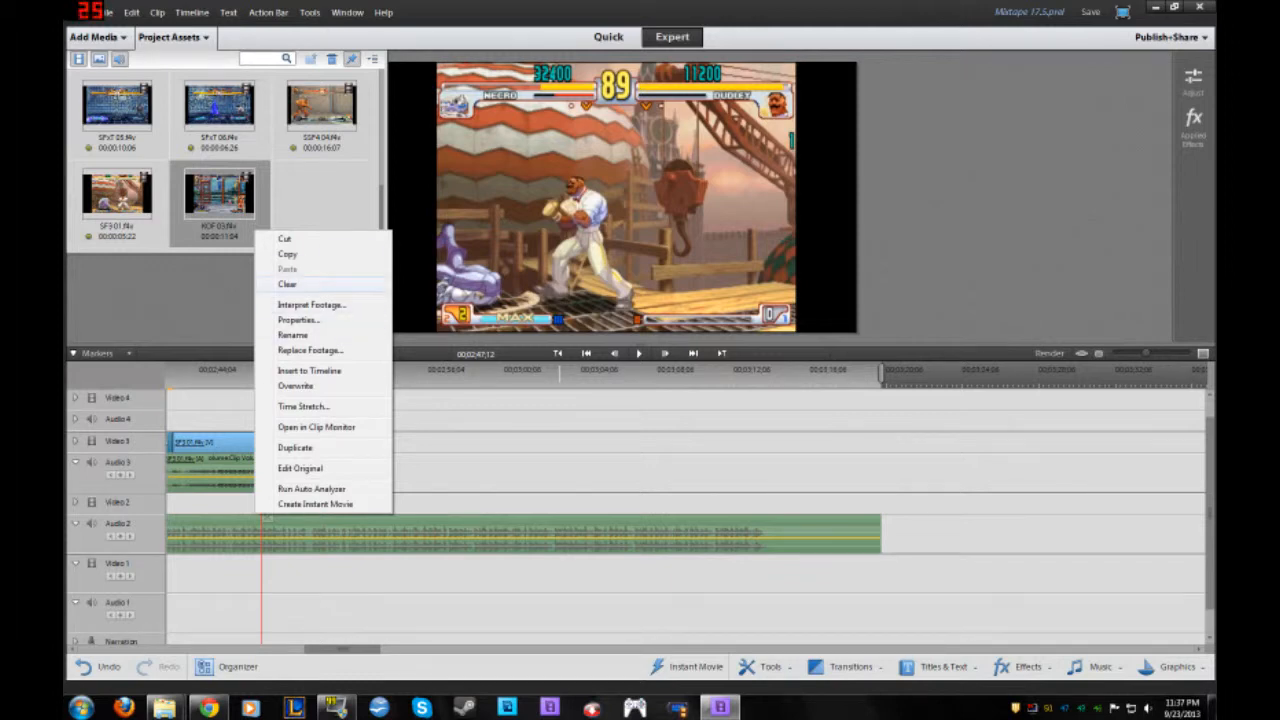
pyautogui.click(287, 284)
# Preview the SFxT 08 and SFxT 09 files from the Mixtape Vol 17.5 folder in the media player
pyautogui.moveTo(165, 708)
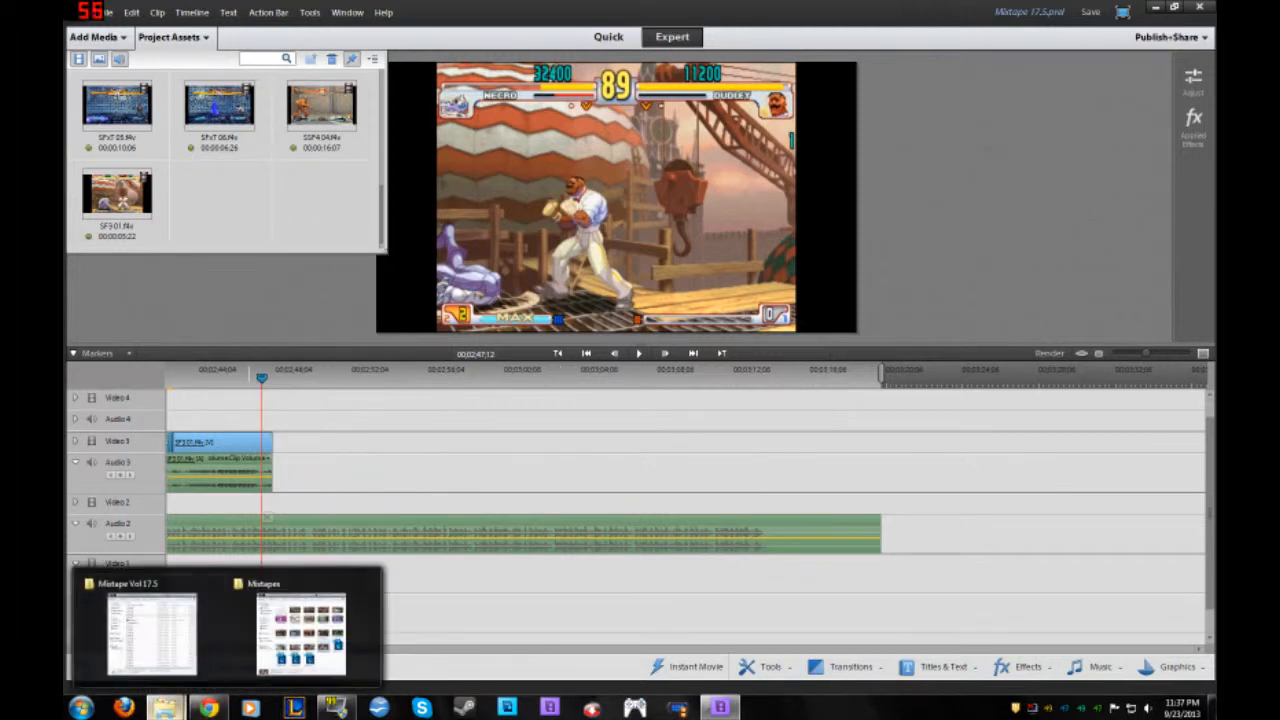
pyautogui.click(149, 630)
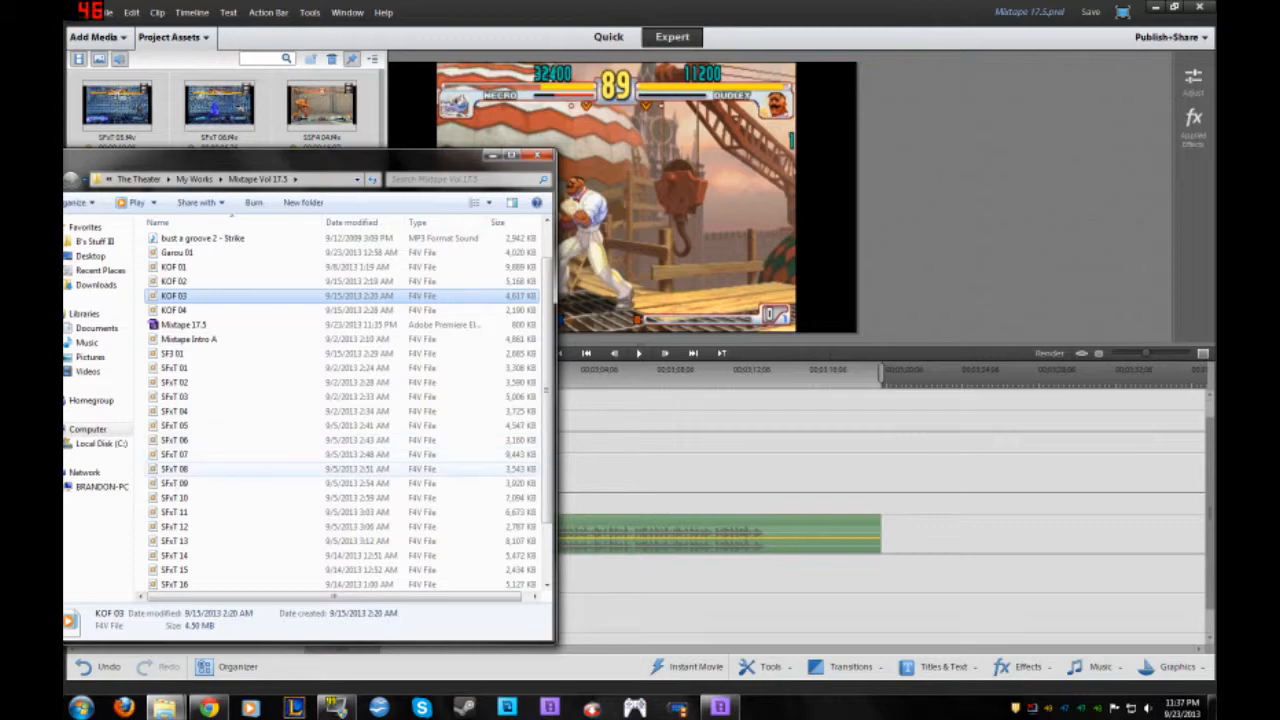
pyautogui.click(174, 469)
pyautogui.moveTo(300, 155); pyautogui.dragTo(971, 192)
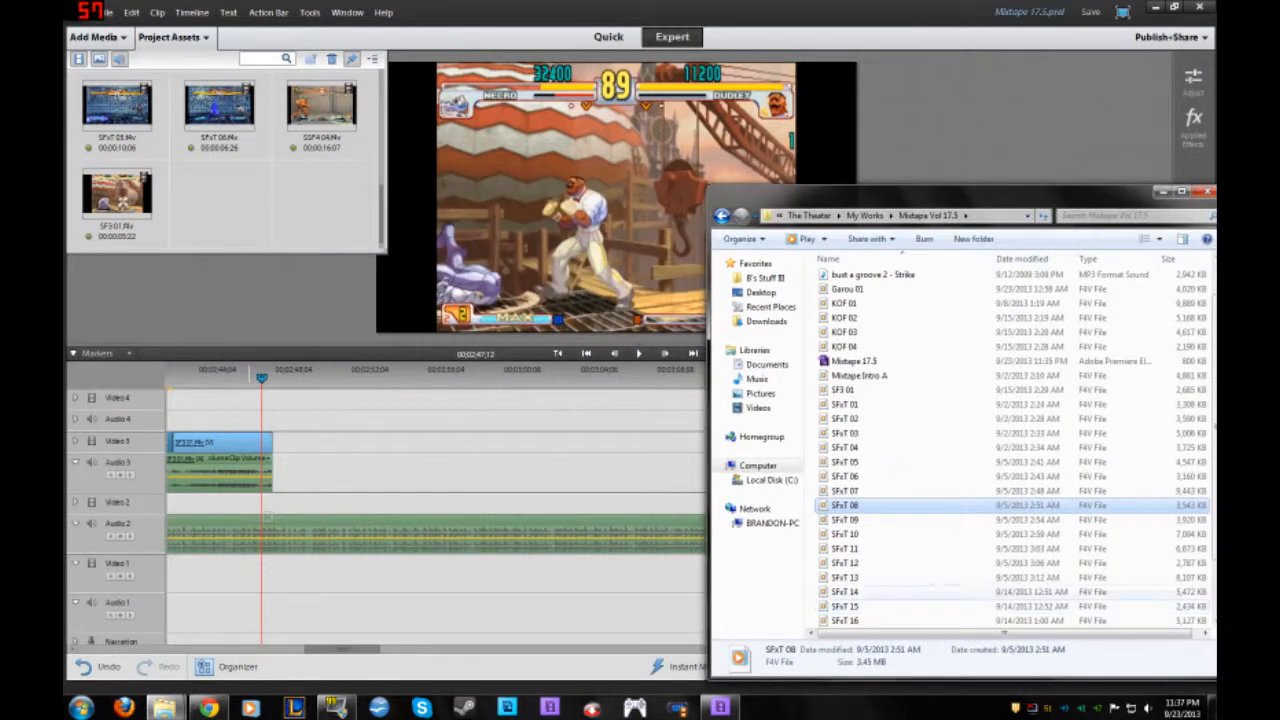
pyautogui.press('Return')
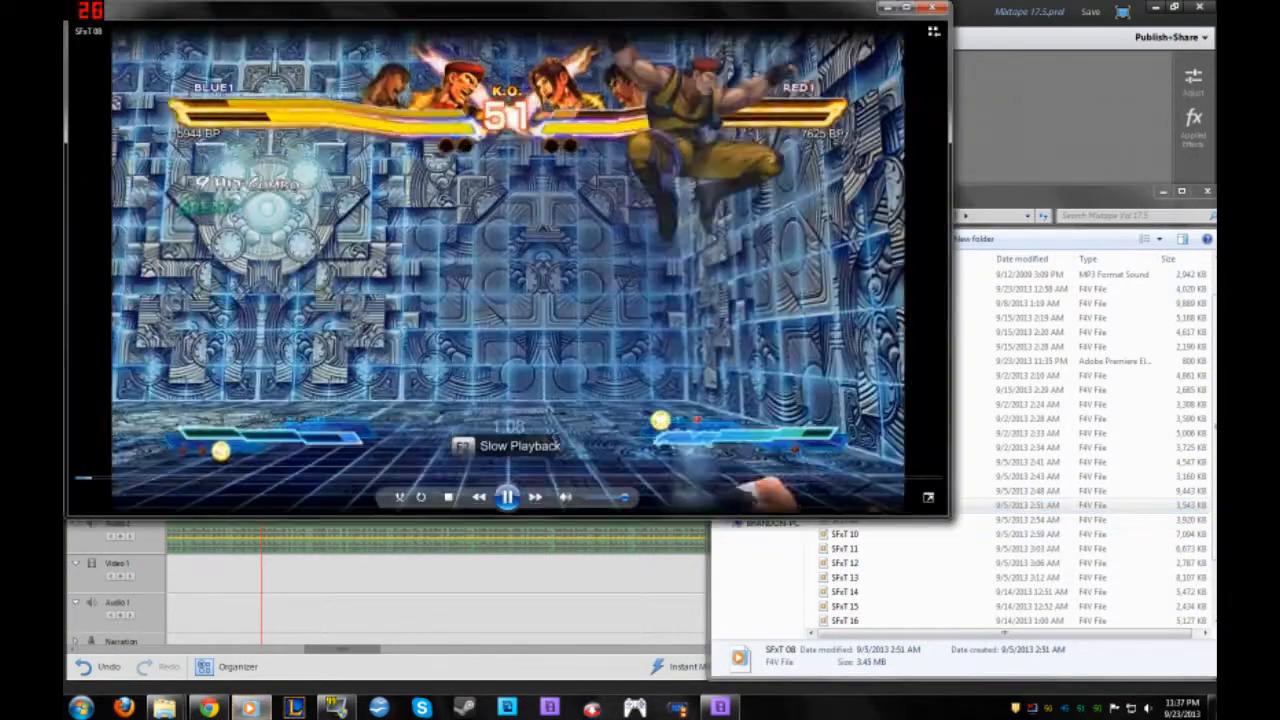
pyautogui.hotkey('alt', 'F4')
pyautogui.press('Down')
pyautogui.press('Return')
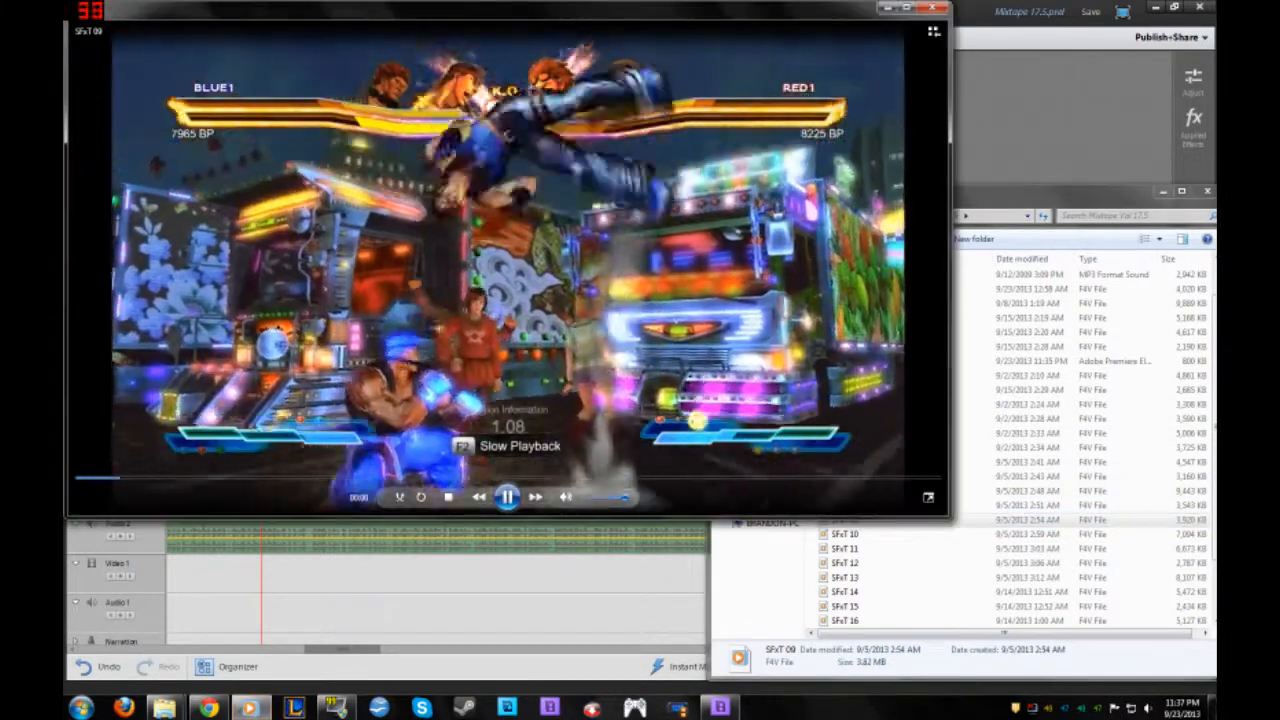
pyautogui.hotkey('alt', 'F4')
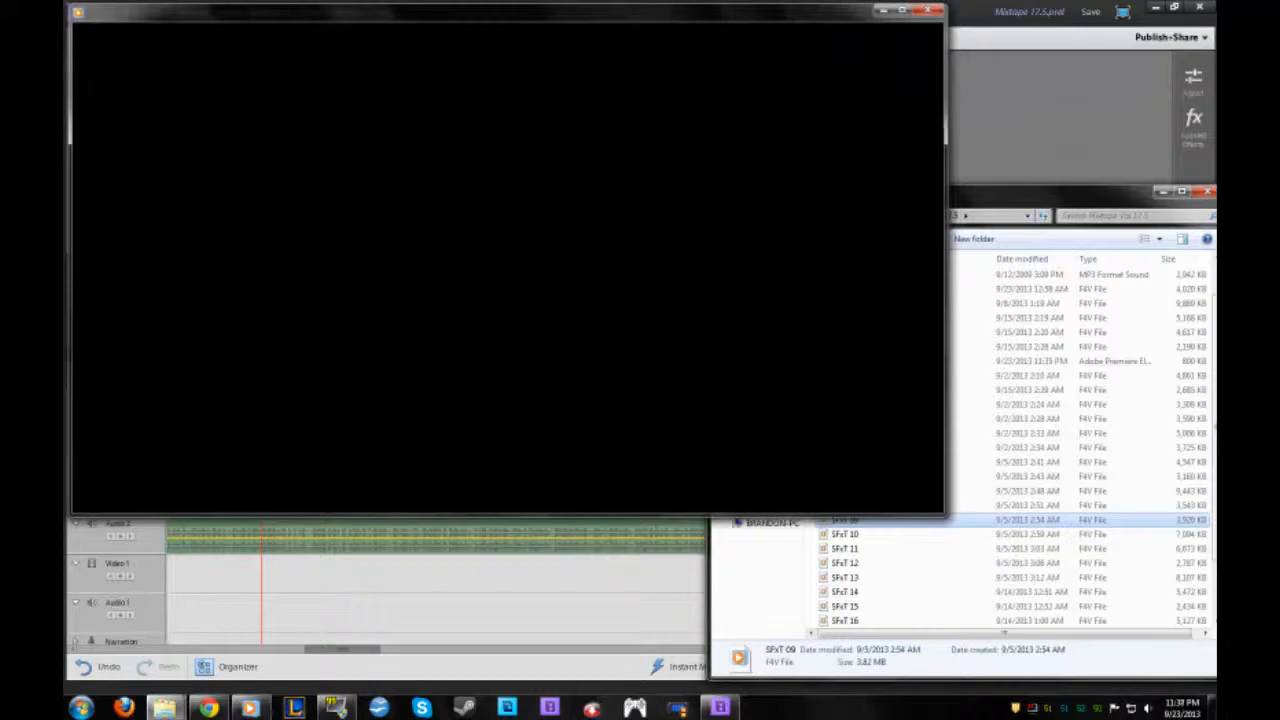
# Add SFxT 08 directly after the SF3 01 clip on Video 3, followed directly by KOF 02 from the Mixtape Vol 17.5 folder
pyautogui.moveTo(845, 505)
pyautogui.mouseDown()
pyautogui.moveTo(440, 430)
pyautogui.moveTo(285, 420)
pyautogui.moveTo(275, 440)
pyautogui.mouseUp()
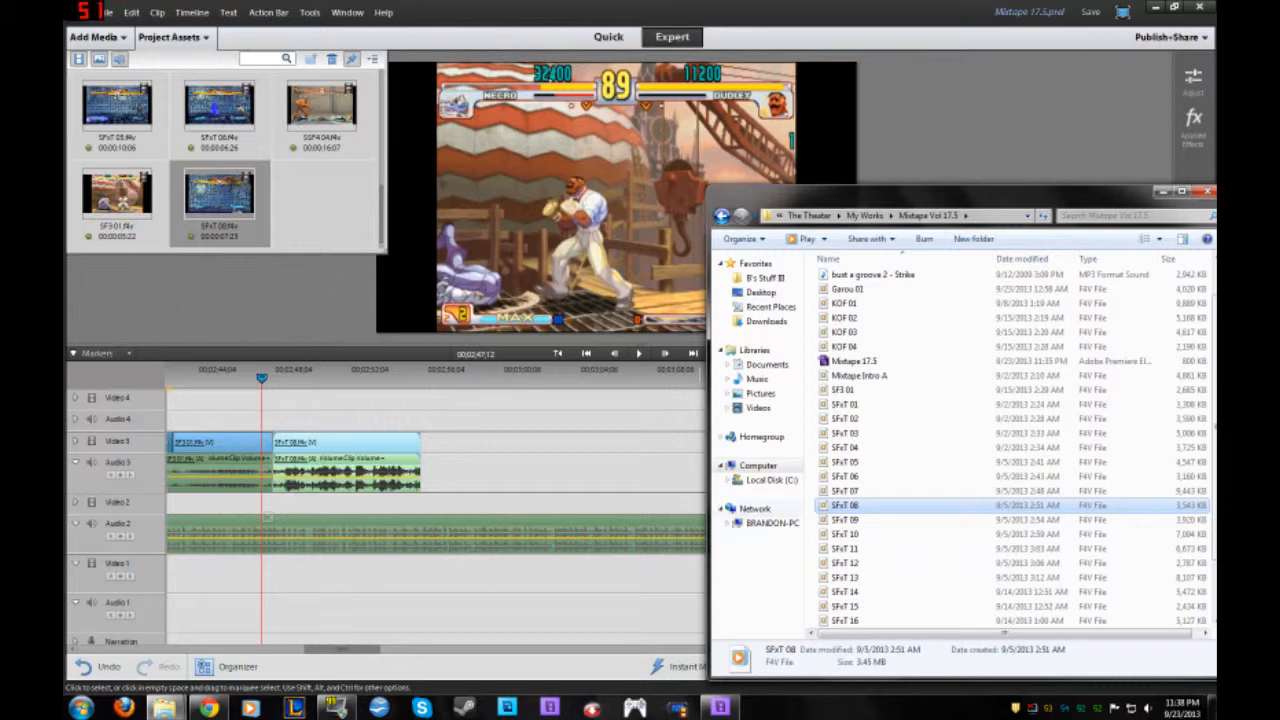
pyautogui.hotkey('alt', 'Tab')
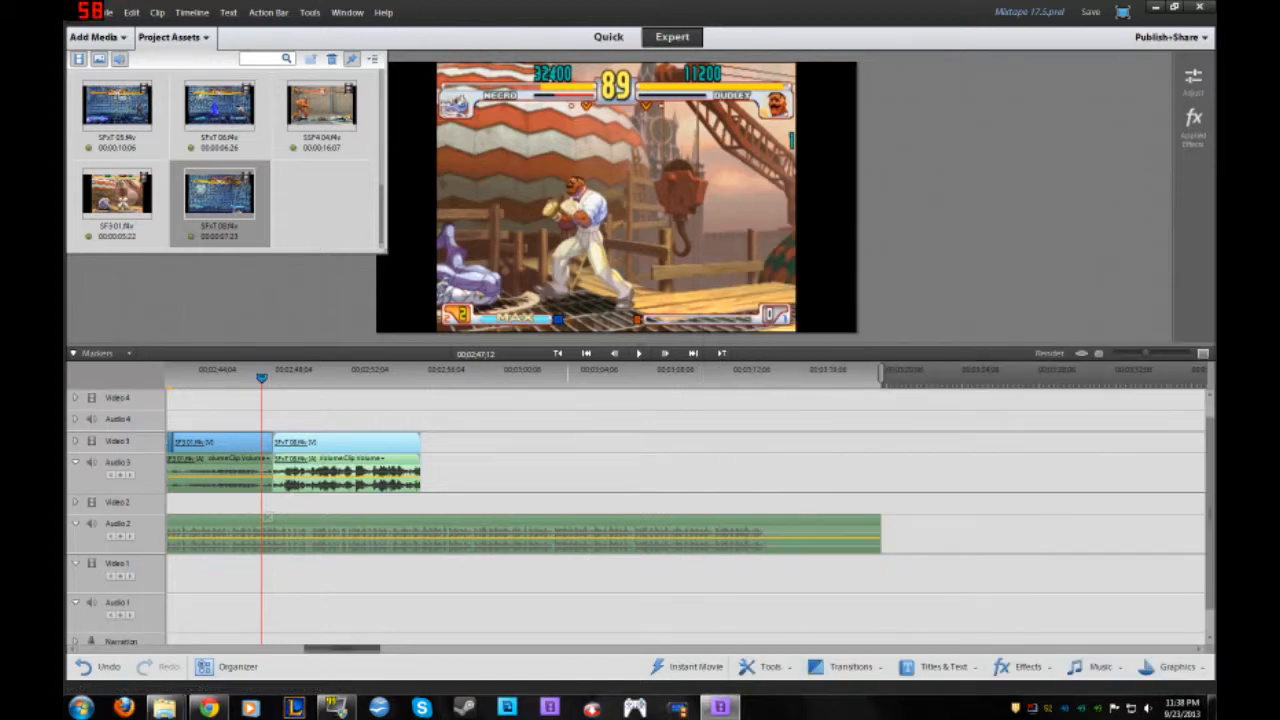
pyautogui.moveTo(165, 708)
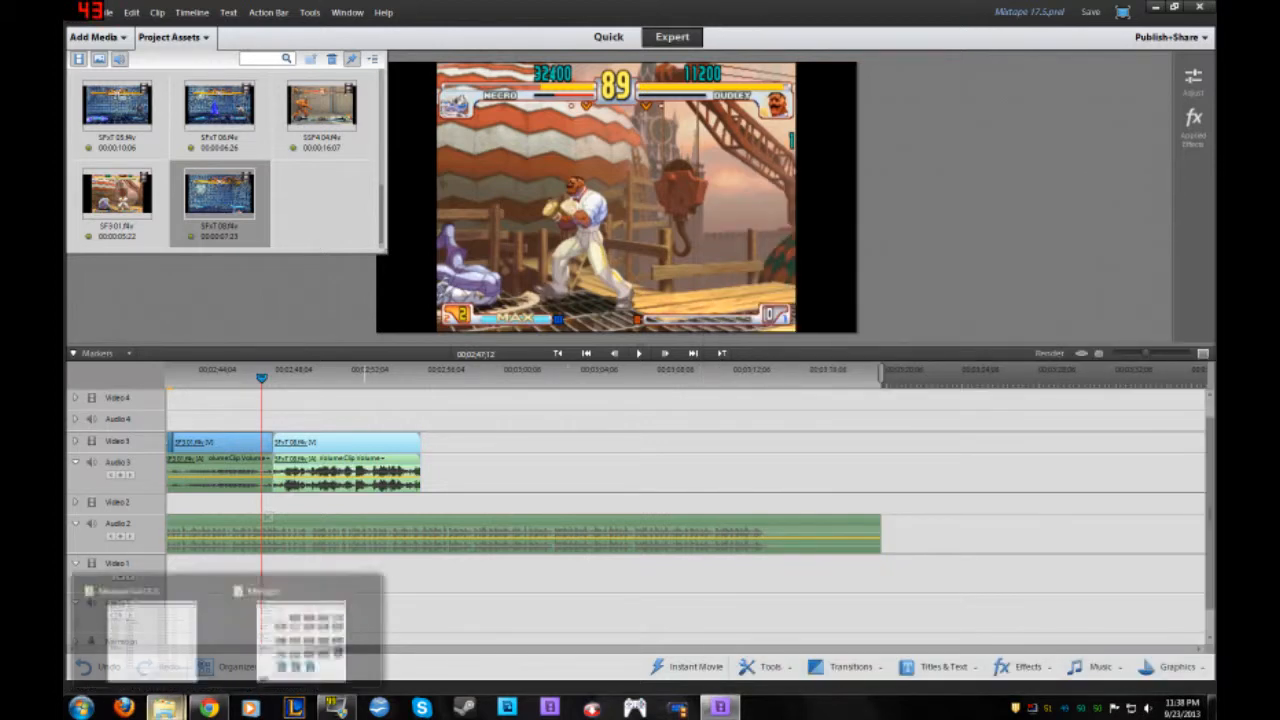
pyautogui.click(150, 620)
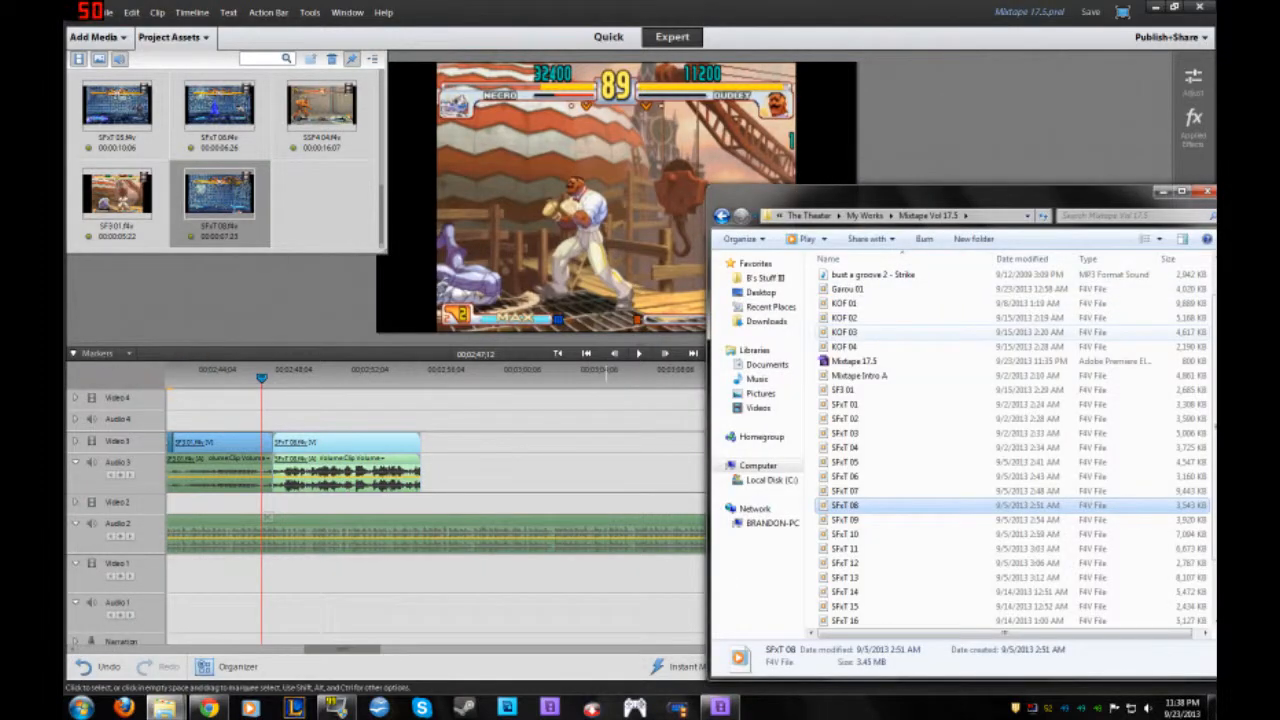
pyautogui.moveTo(845, 317); pyautogui.dragTo(421, 437)
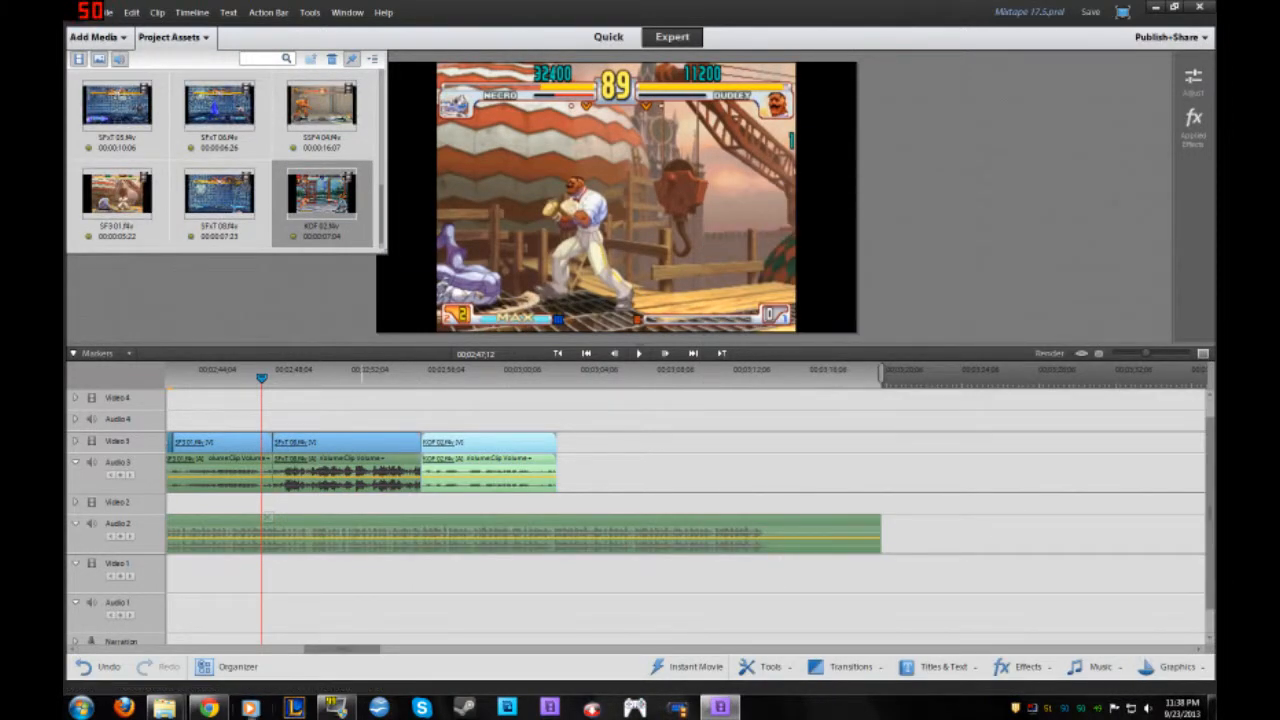
# Add the SFxT 09 file from the Mixtape Vol 17.5 folder to Video 3 directly after the KOF 02 clip
pyautogui.moveTo(165, 707)
pyautogui.click(150, 625)
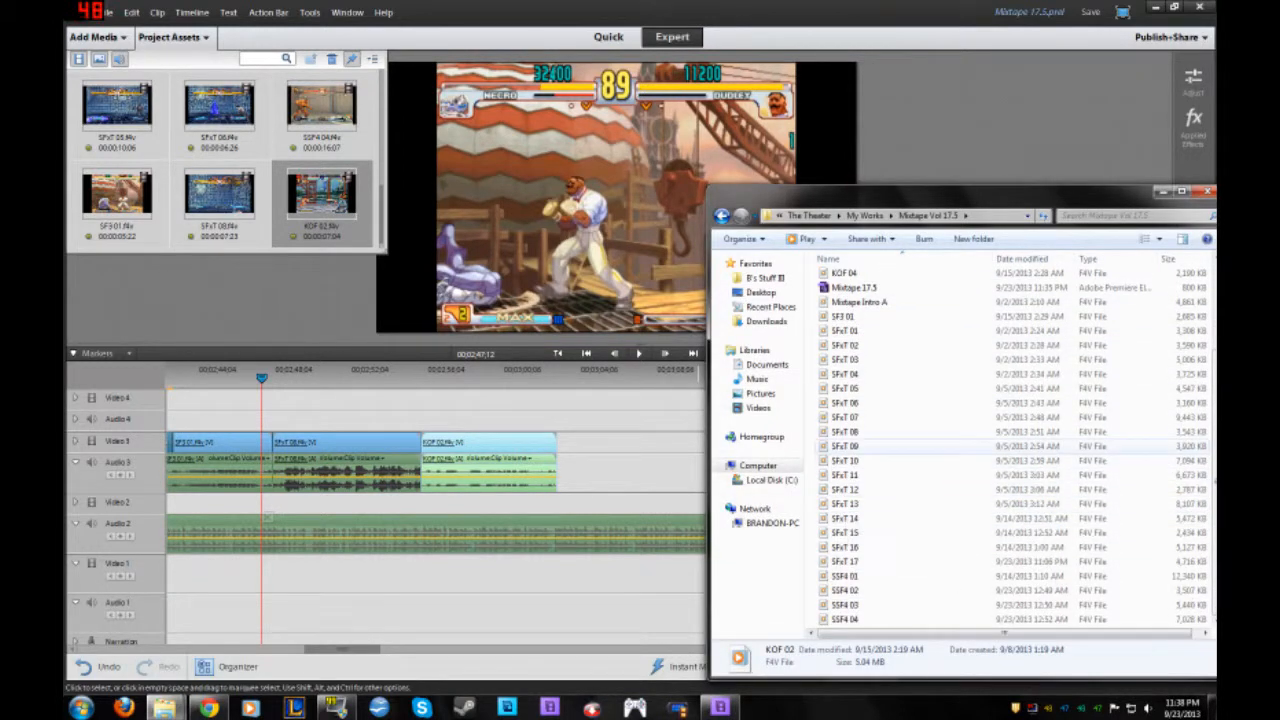
pyautogui.moveTo(845, 446); pyautogui.dragTo(557, 440)
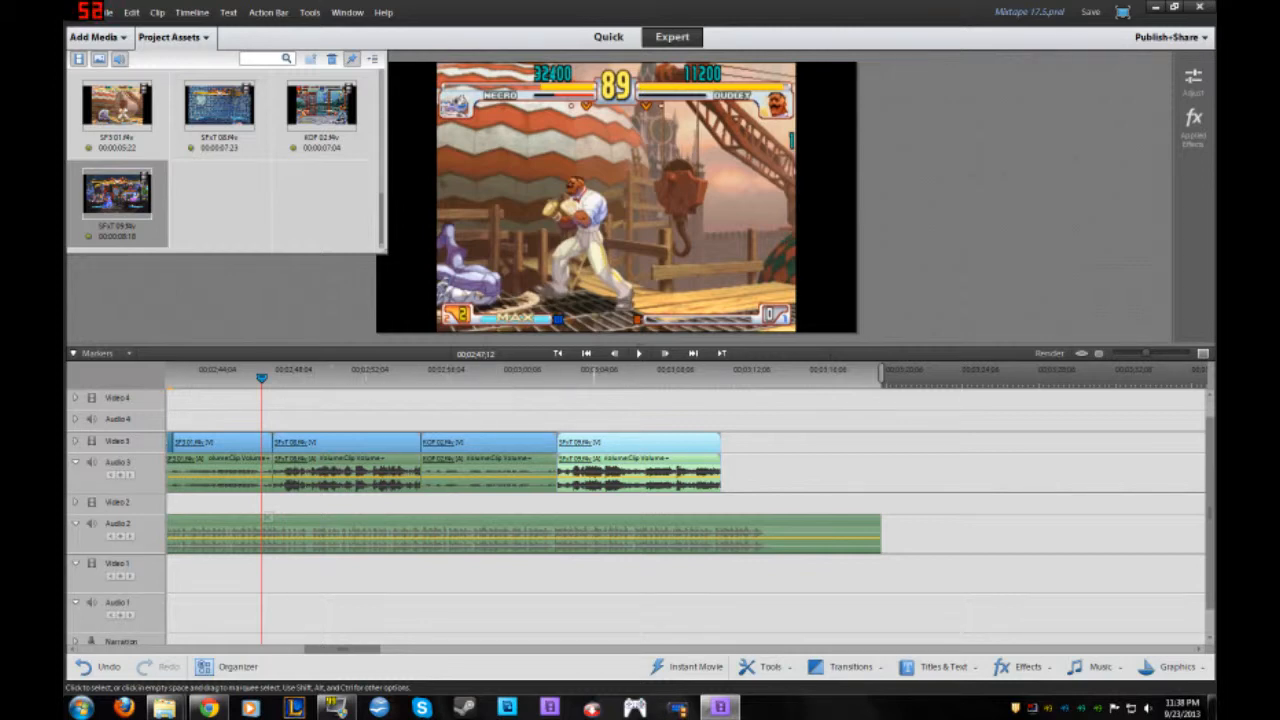
# Apply the Slash Slide transition between the SF3 01 and SFxT 08 clips and play it back into the start of KOF 02
pyautogui.click(850, 666)
pyautogui.click(920, 499)
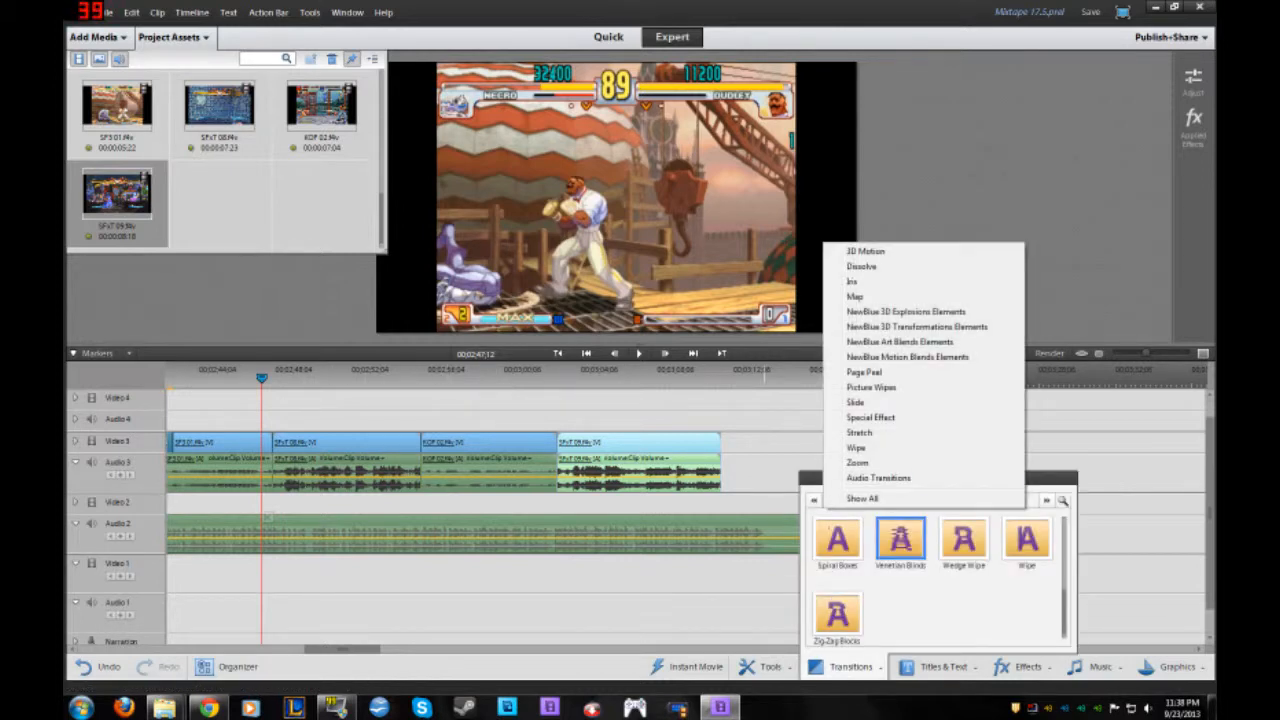
pyautogui.click(865, 251)
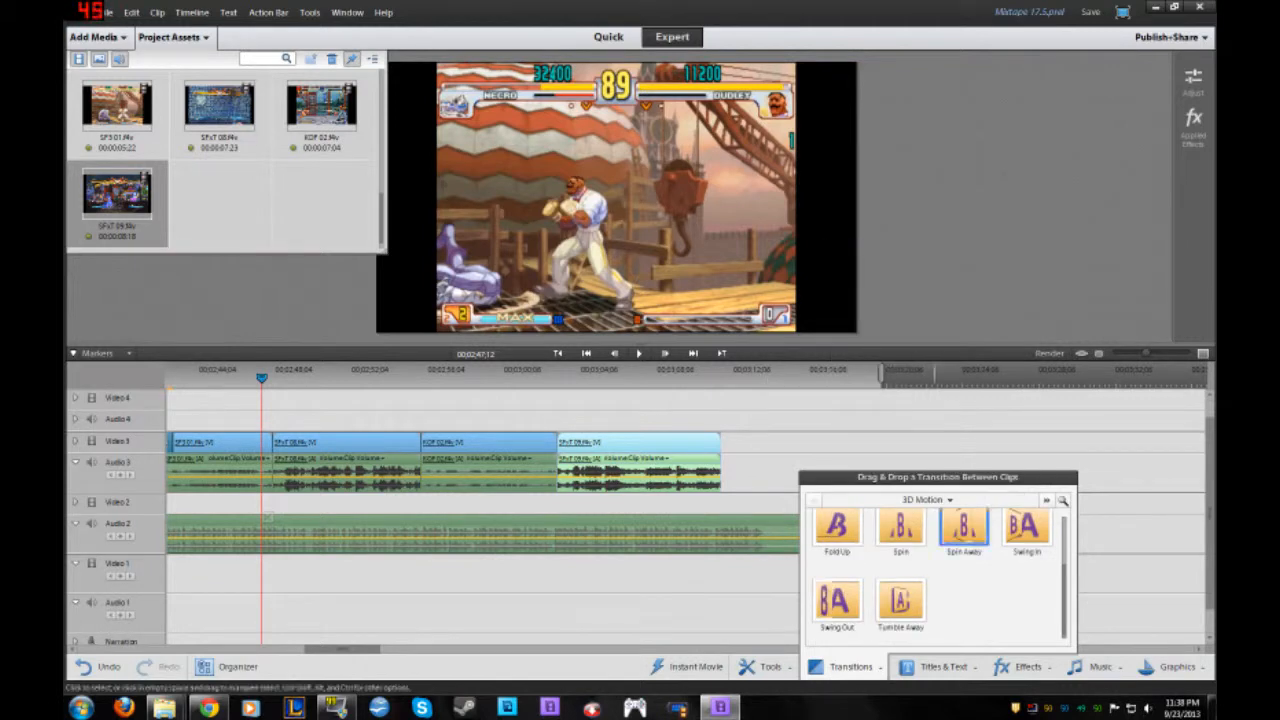
pyautogui.click(922, 499)
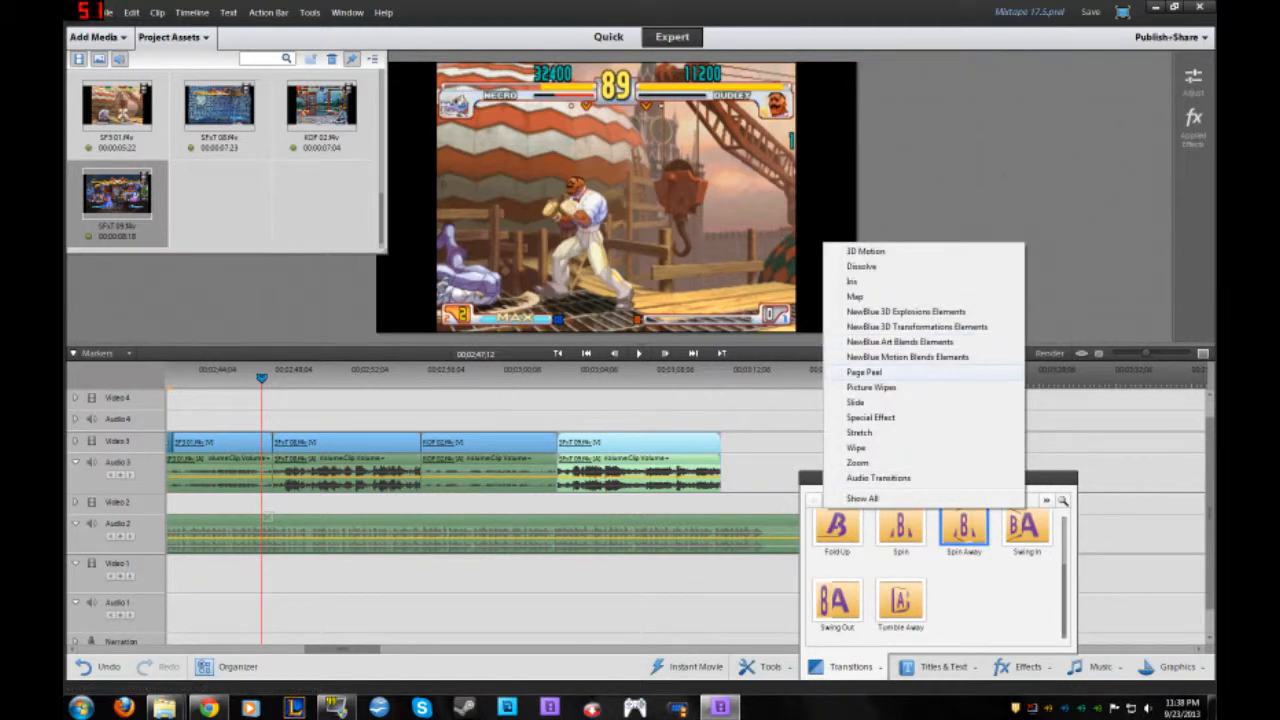
pyautogui.click(855, 402)
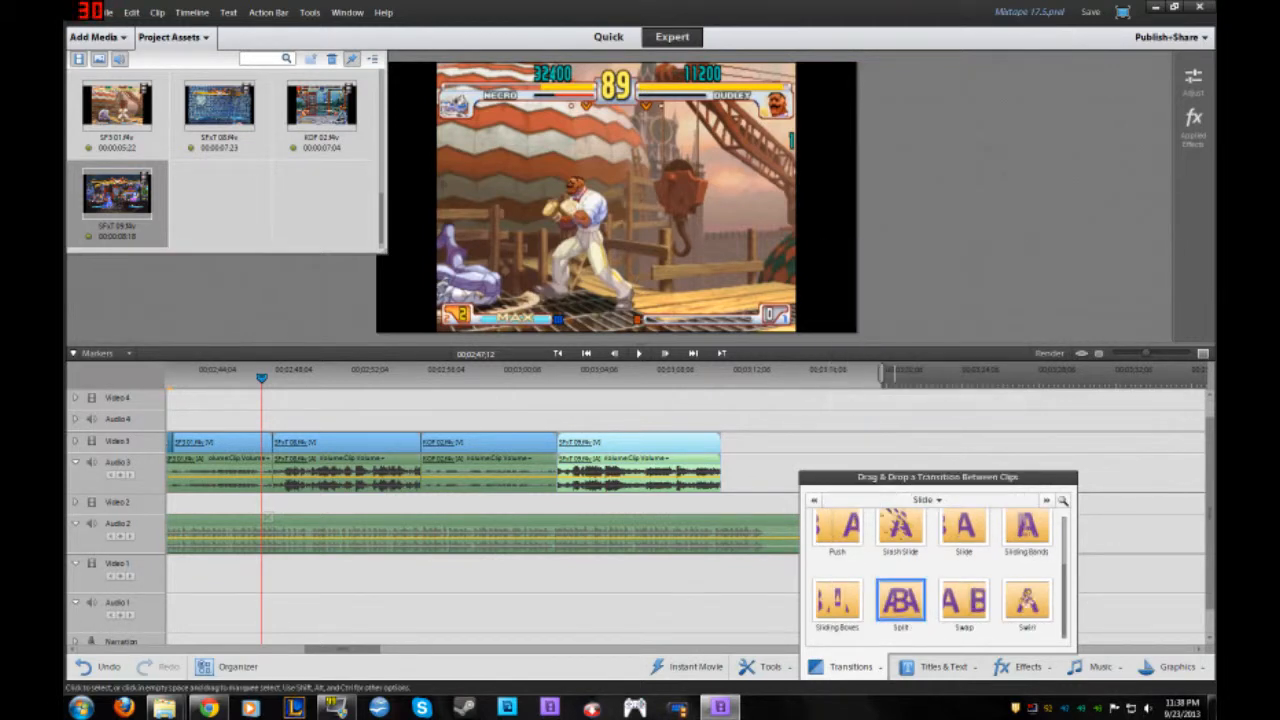
pyautogui.moveTo(900, 600); pyautogui.dragTo(272, 444)
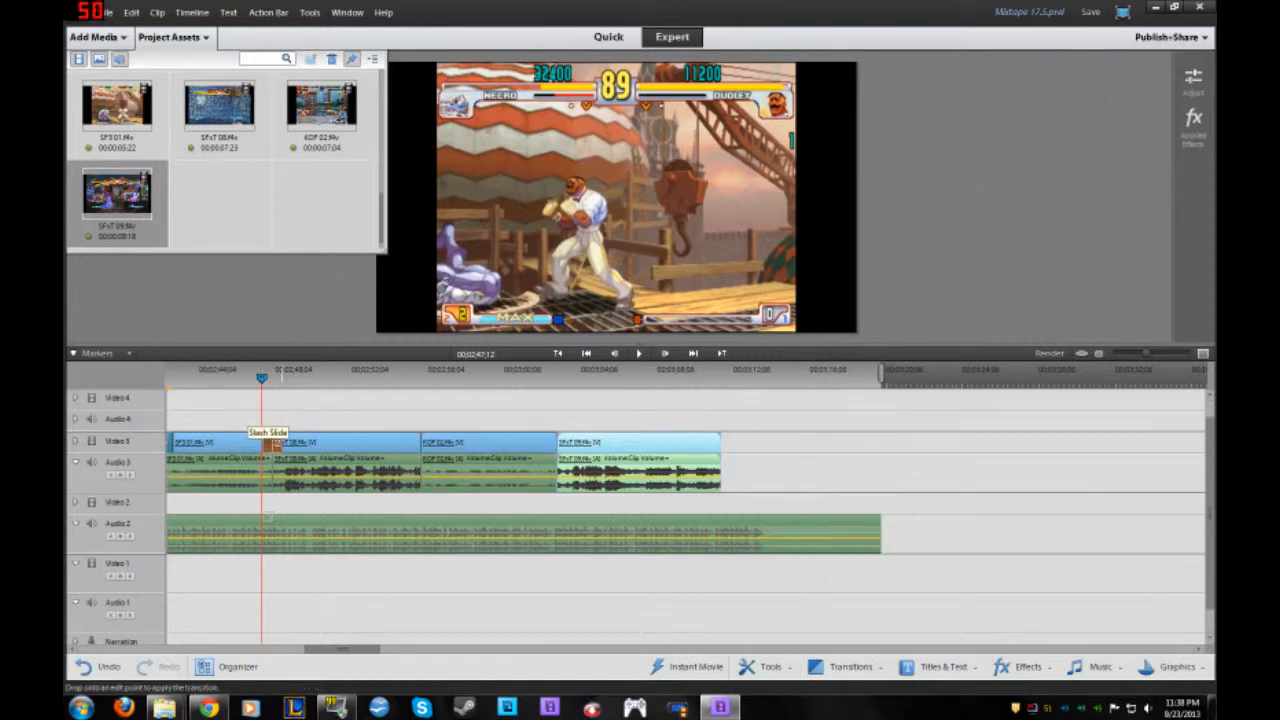
pyautogui.moveTo(270, 443); pyautogui.dragTo(271, 443)
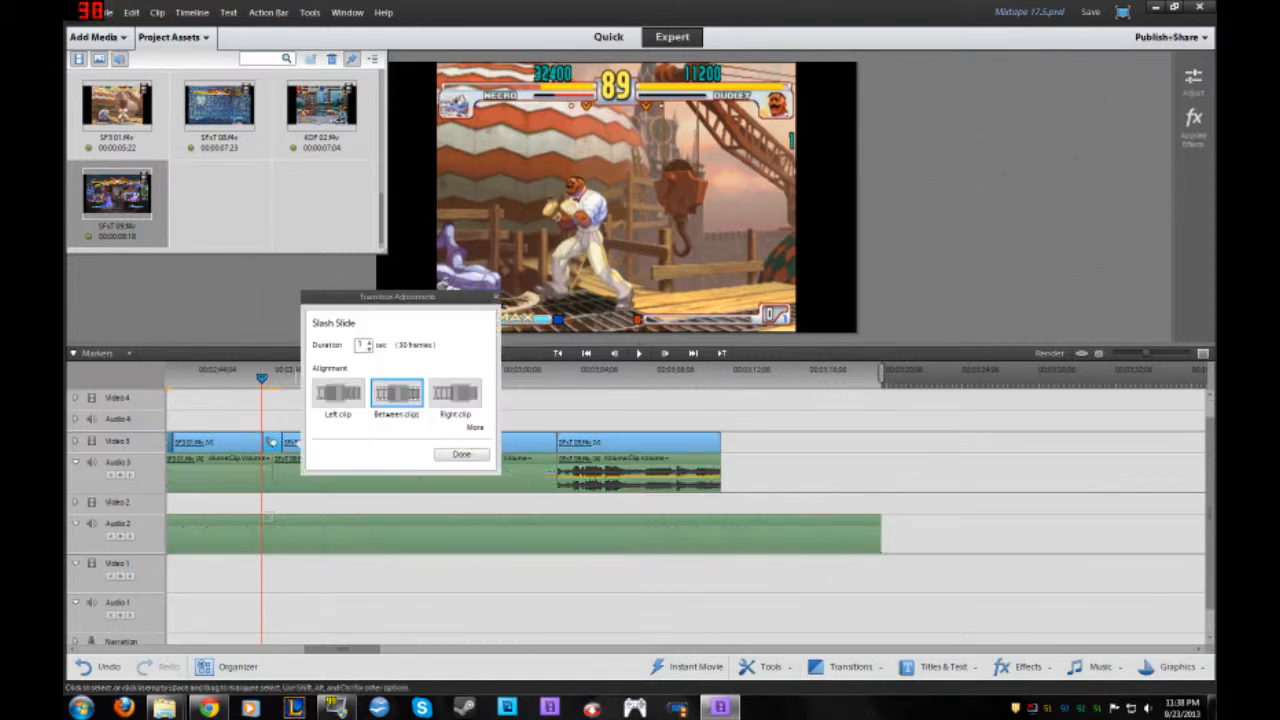
pyautogui.press('Return')
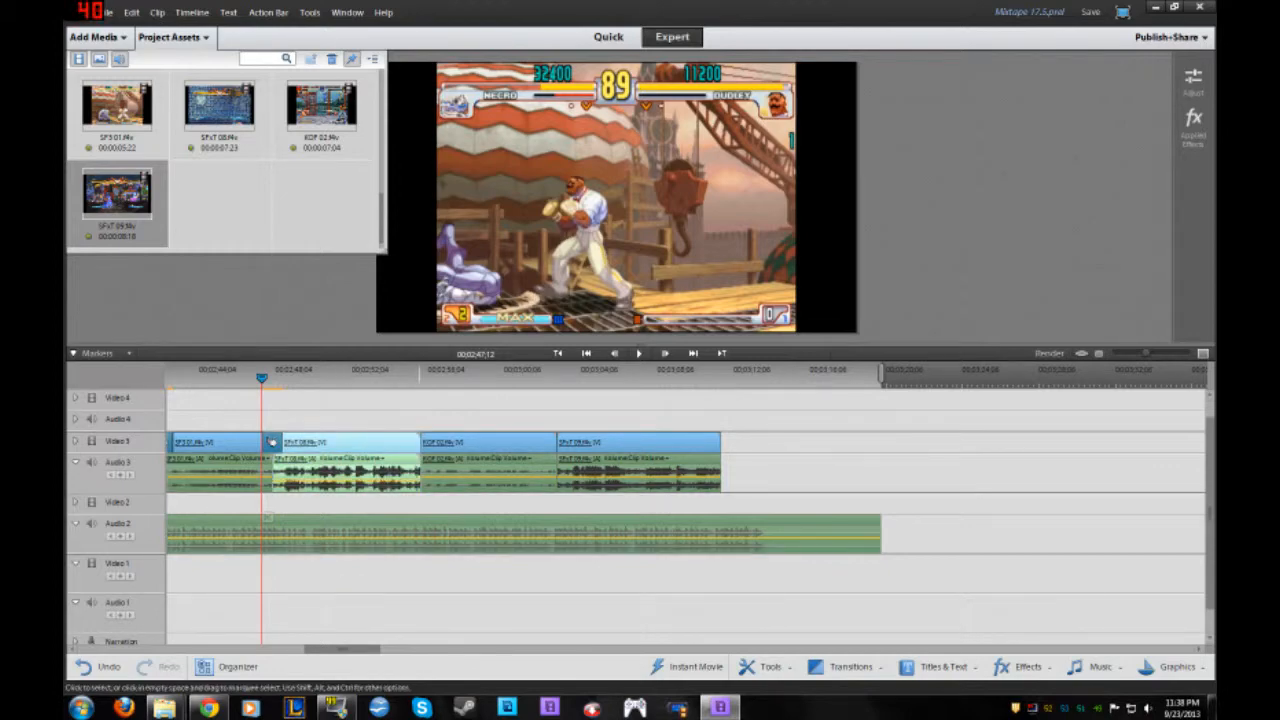
pyautogui.press('space')
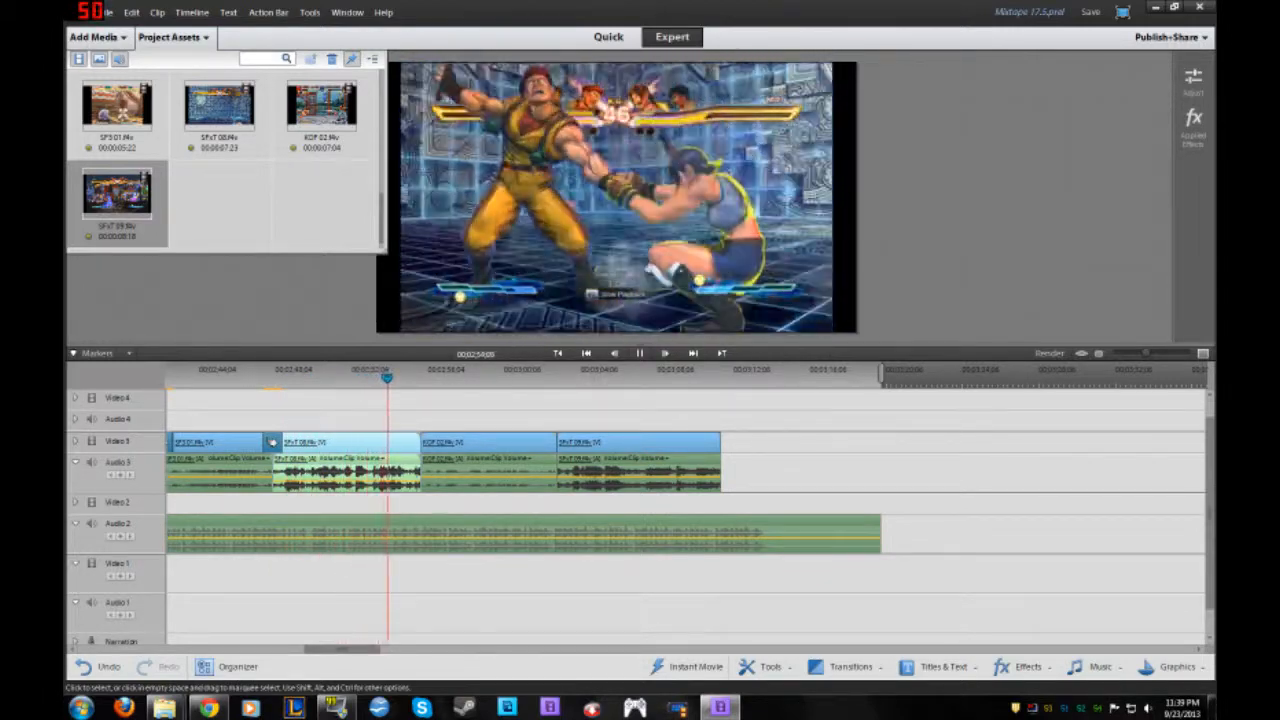
pyautogui.press('space')
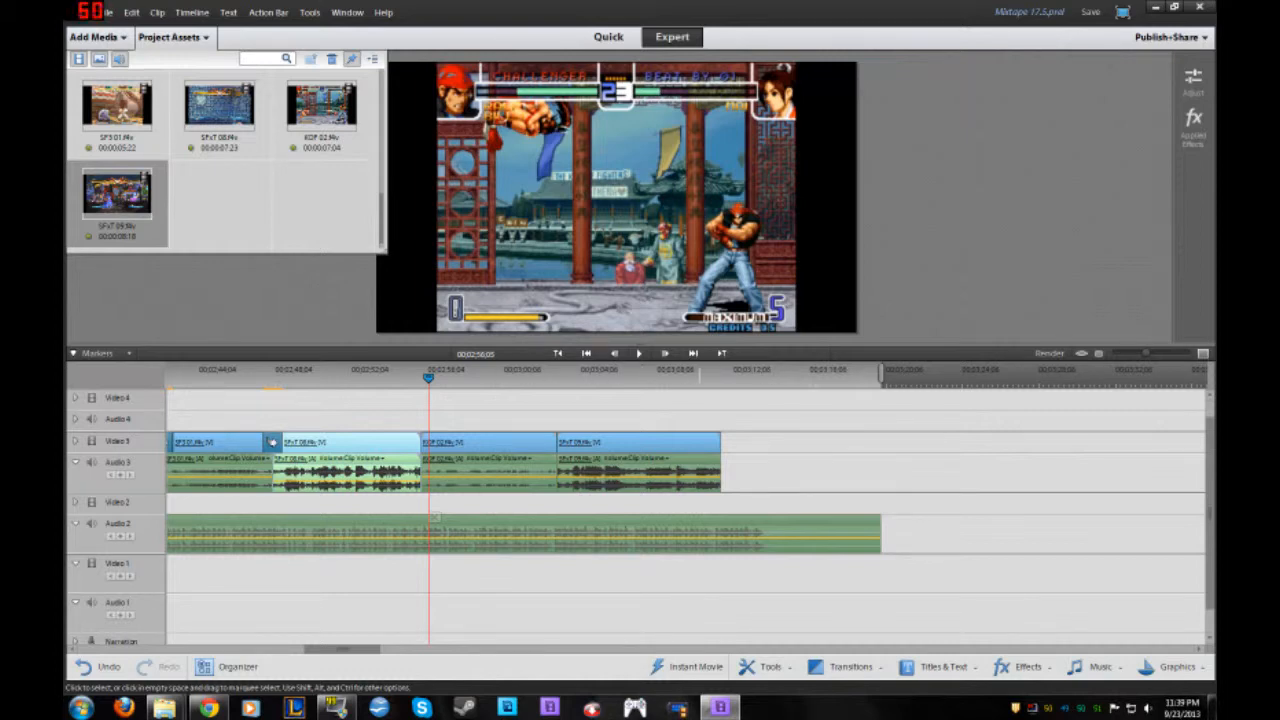
# Apply the Box Fold transition from NewBlue 3D Transformations Elements between the SFxT 08 and KOF 02 clips
pyautogui.click(845, 666)
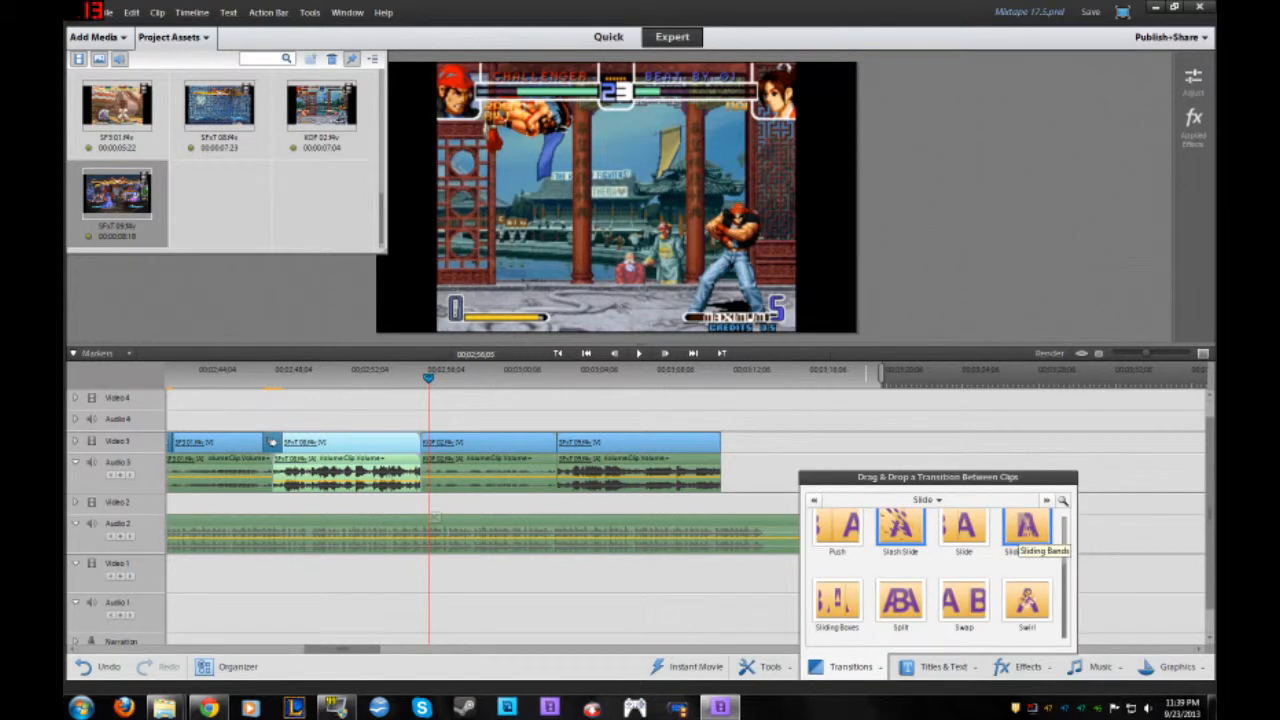
pyautogui.click(925, 499)
pyautogui.click(916, 326)
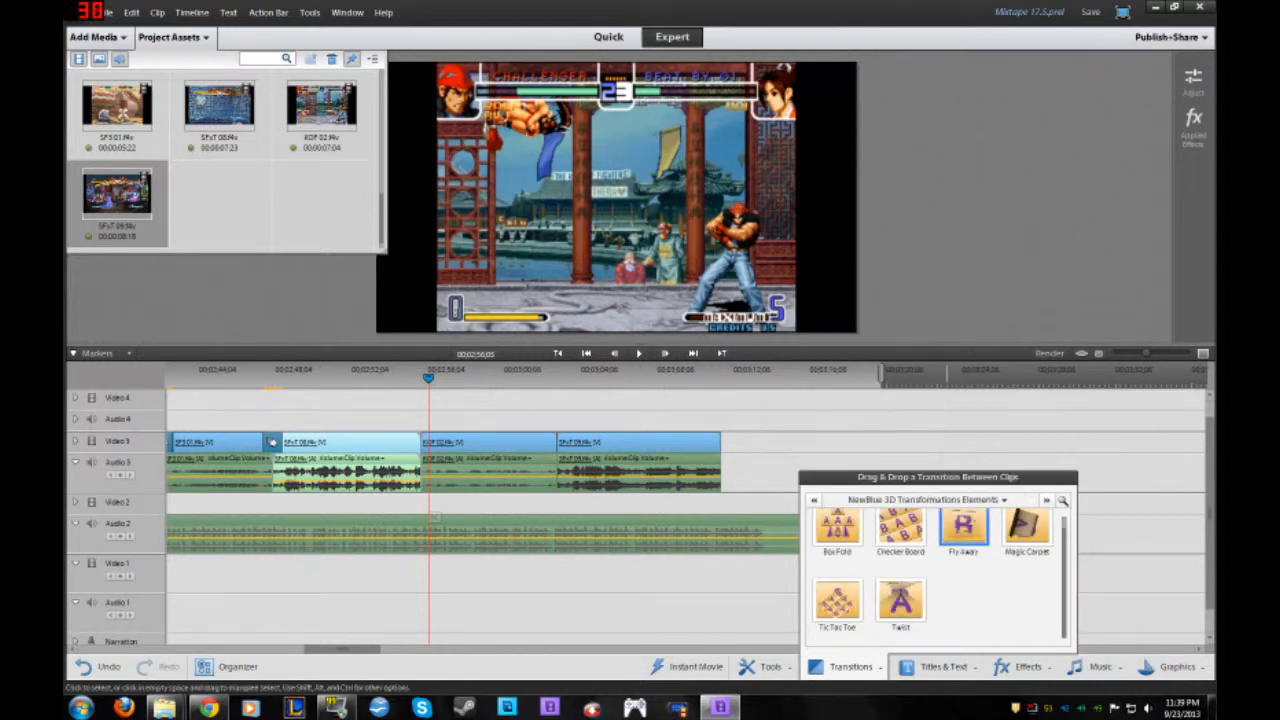
pyautogui.moveTo(837, 527); pyautogui.dragTo(423, 443)
pyautogui.click(591, 454)
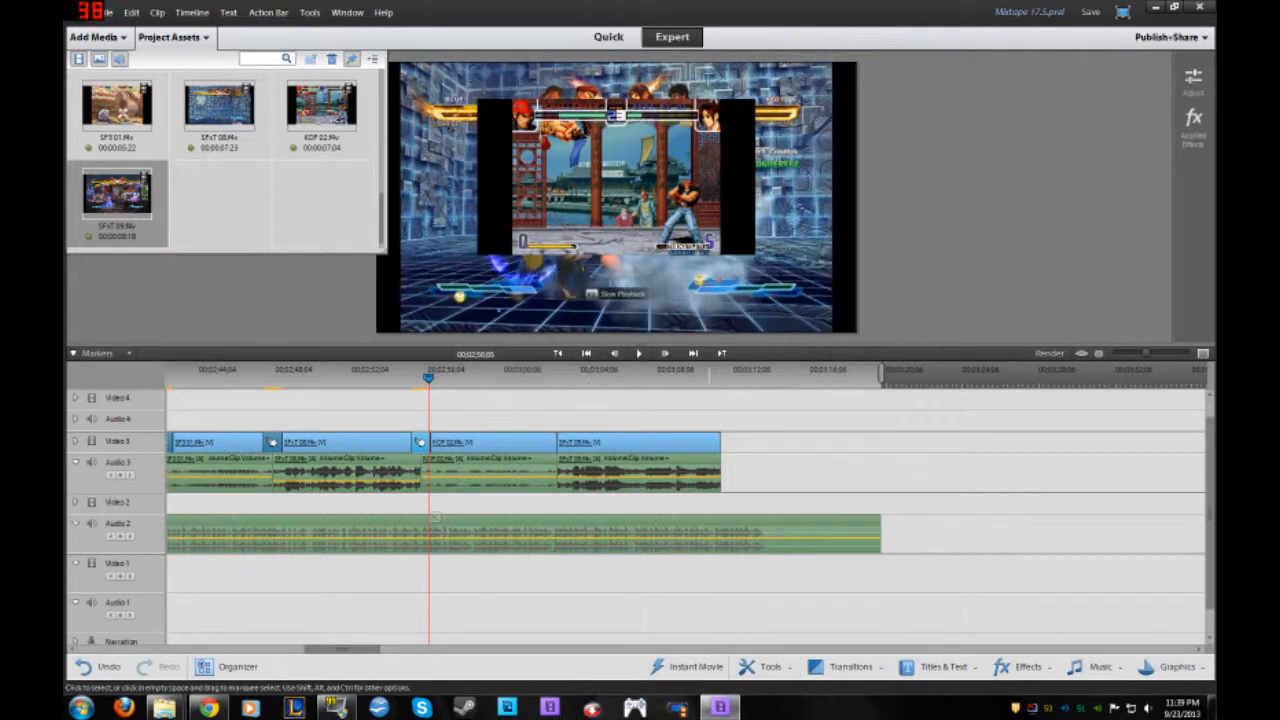
# Apply the Roll Away page-peel transition between the KOF 02 and SFxT 09 clips and play back the sequence from the end of SF3 01
pyautogui.click(850, 666)
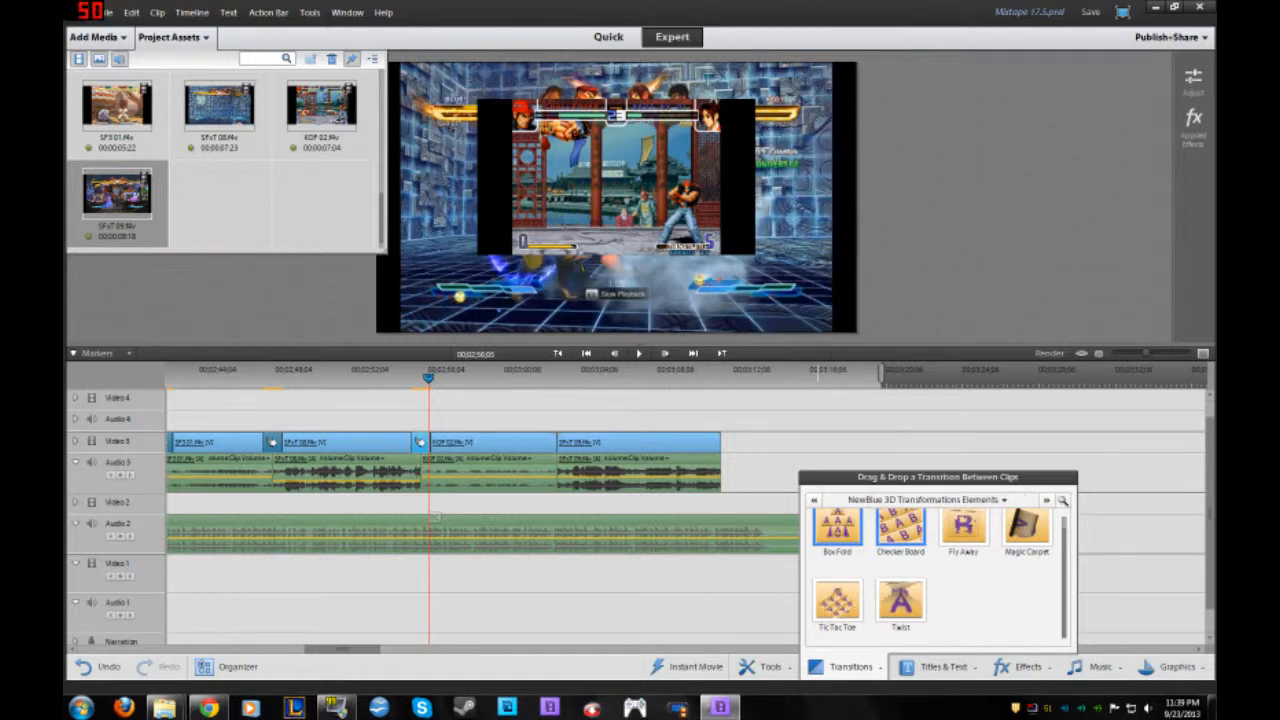
pyautogui.click(922, 499)
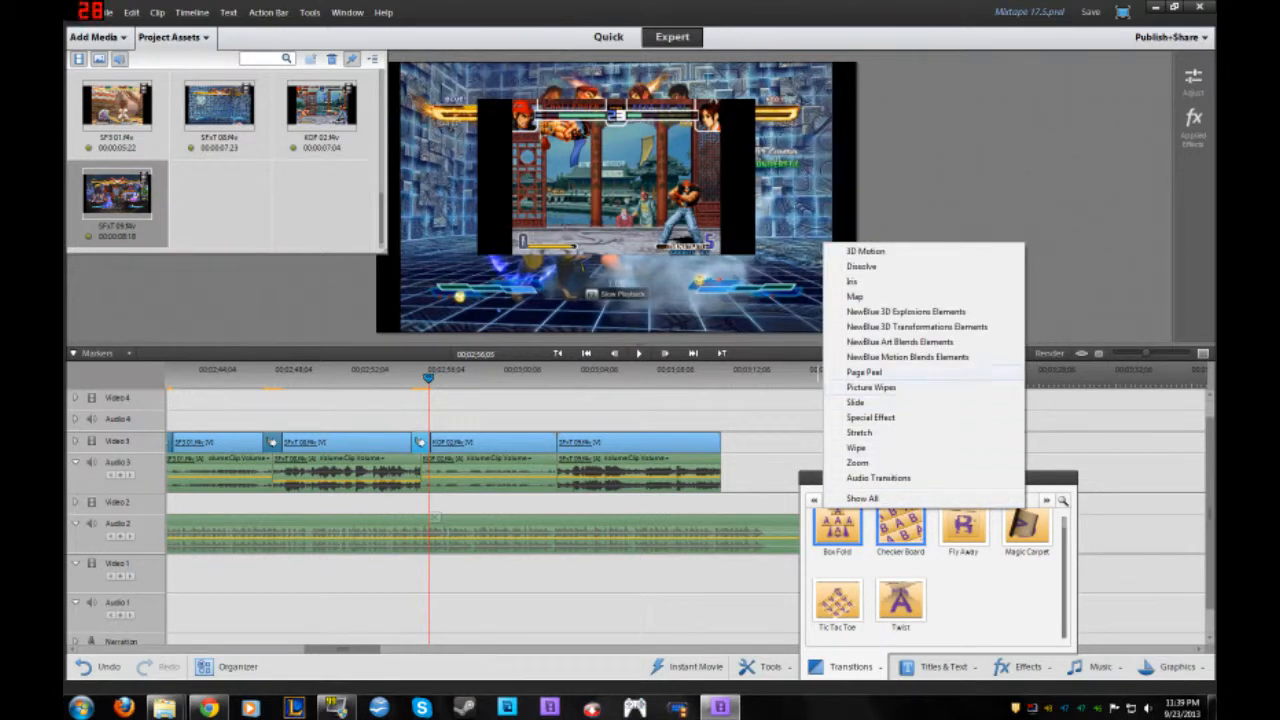
pyautogui.click(864, 371)
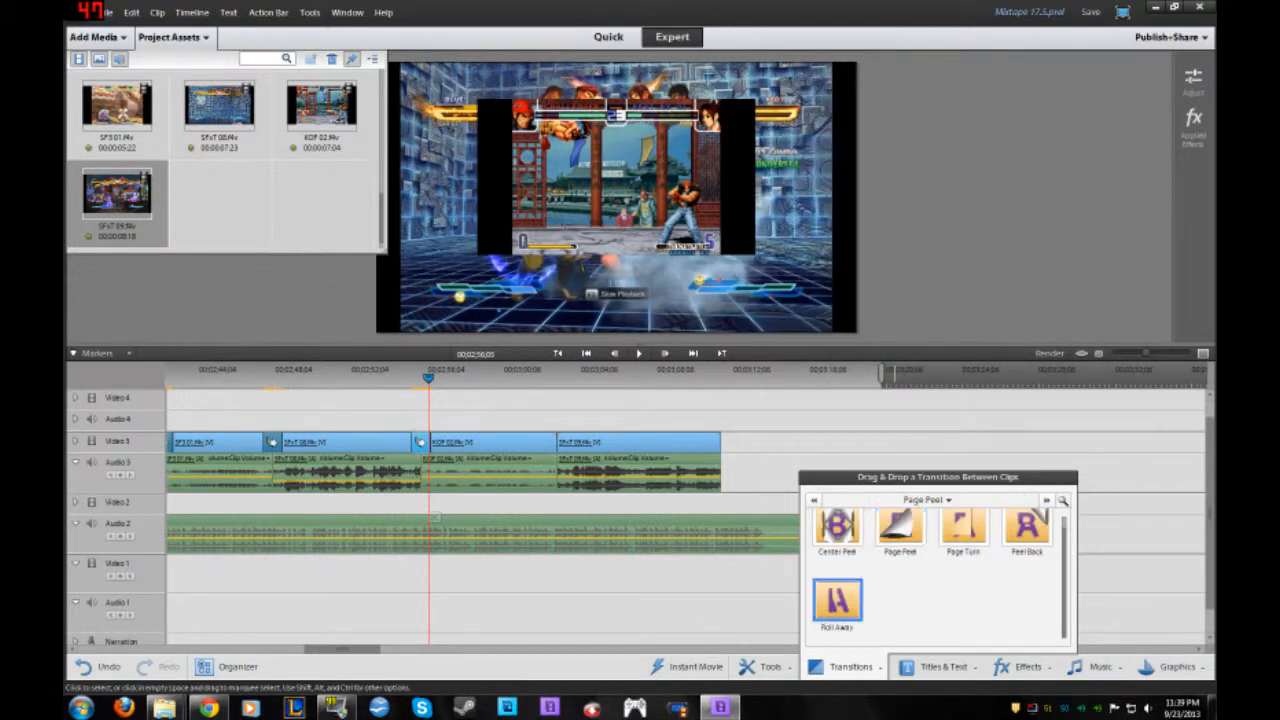
pyautogui.press('Escape')
pyautogui.moveTo(630, 490); pyautogui.dragTo(557, 443)
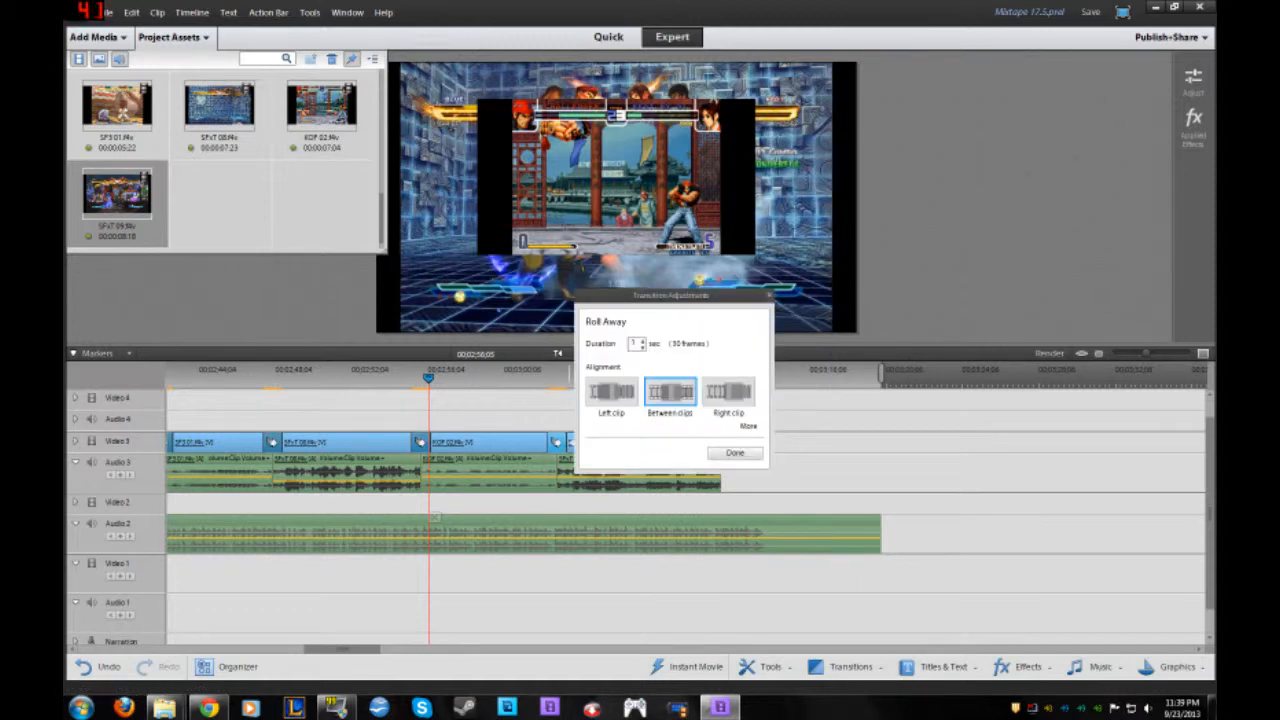
pyautogui.click(735, 452)
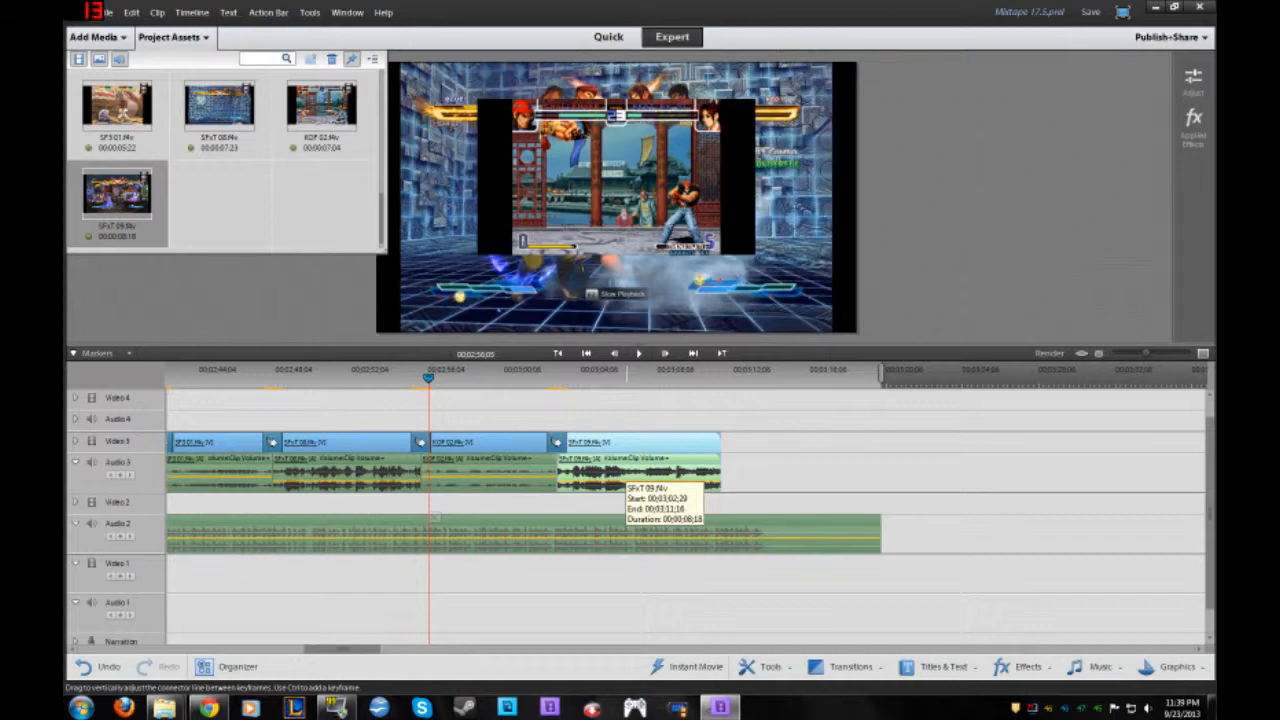
pyautogui.click(263, 371)
pyautogui.press('space')
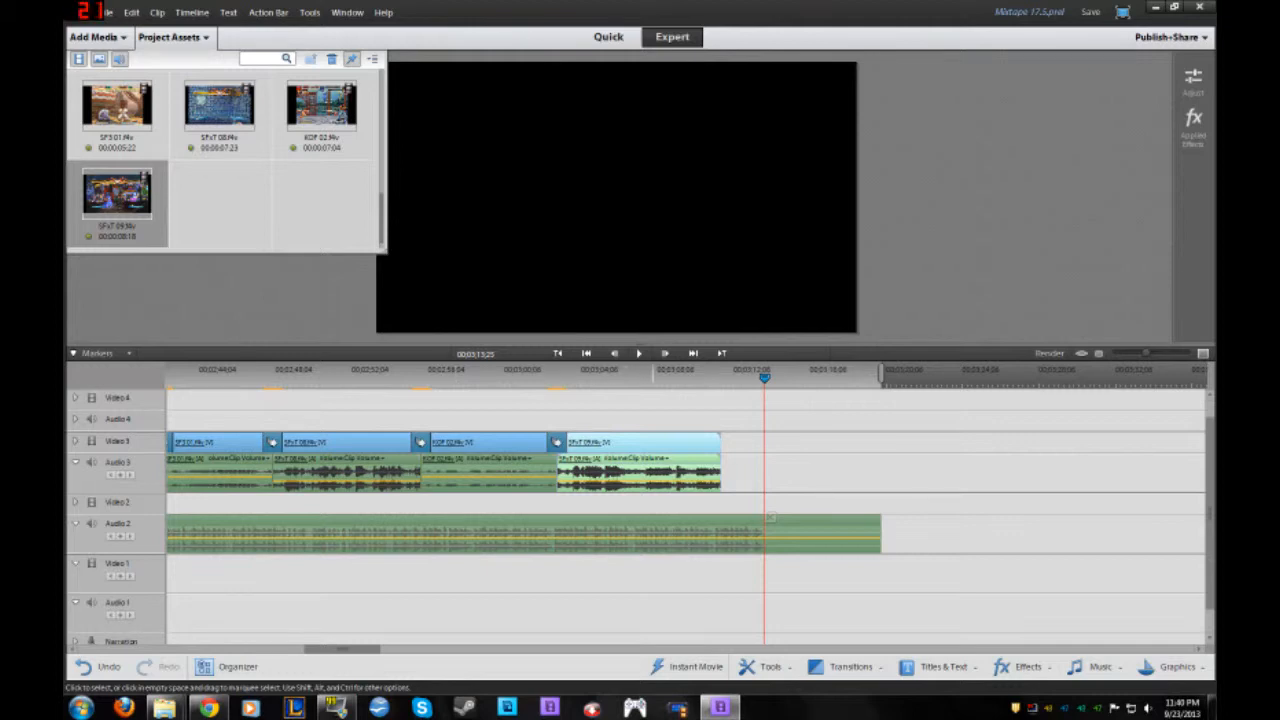
# Fade out both audio and video of the SFxT 09 clip and save the project
pyautogui.click(637, 459)
pyautogui.rightClick(690, 460)
pyautogui.moveTo(760, 341)
pyautogui.click(969, 423)
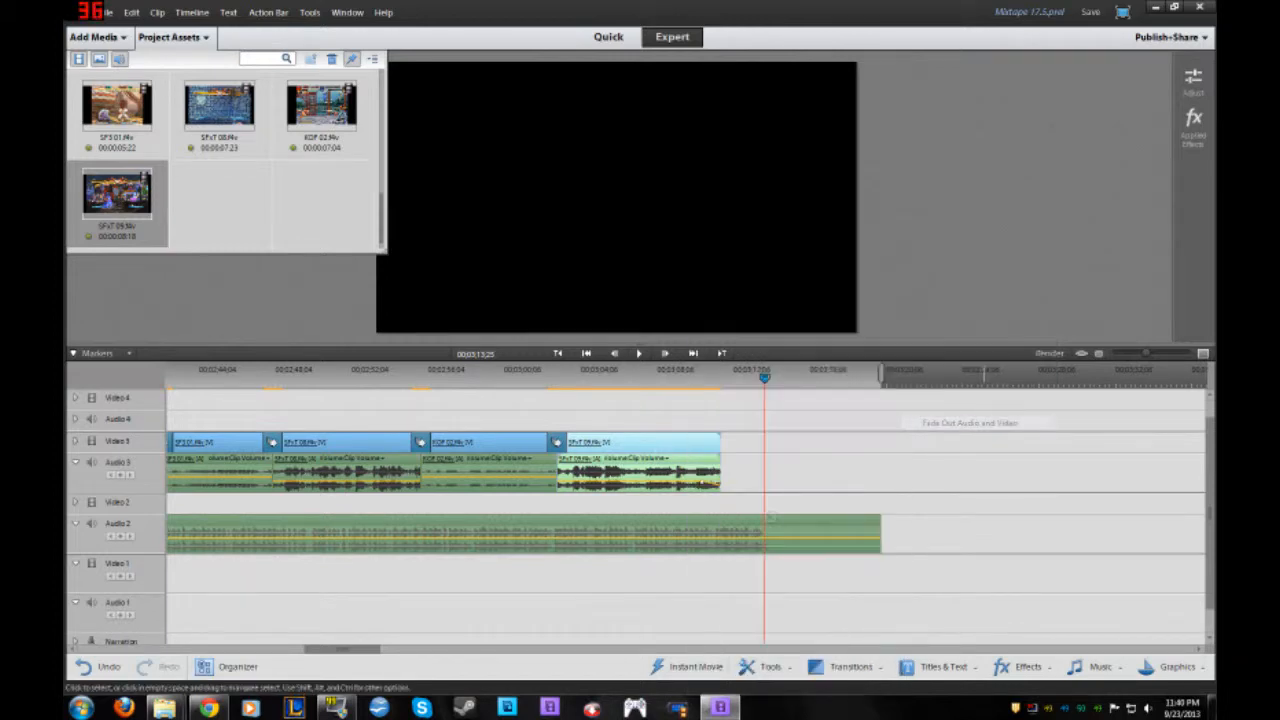
pyautogui.click(108, 13)
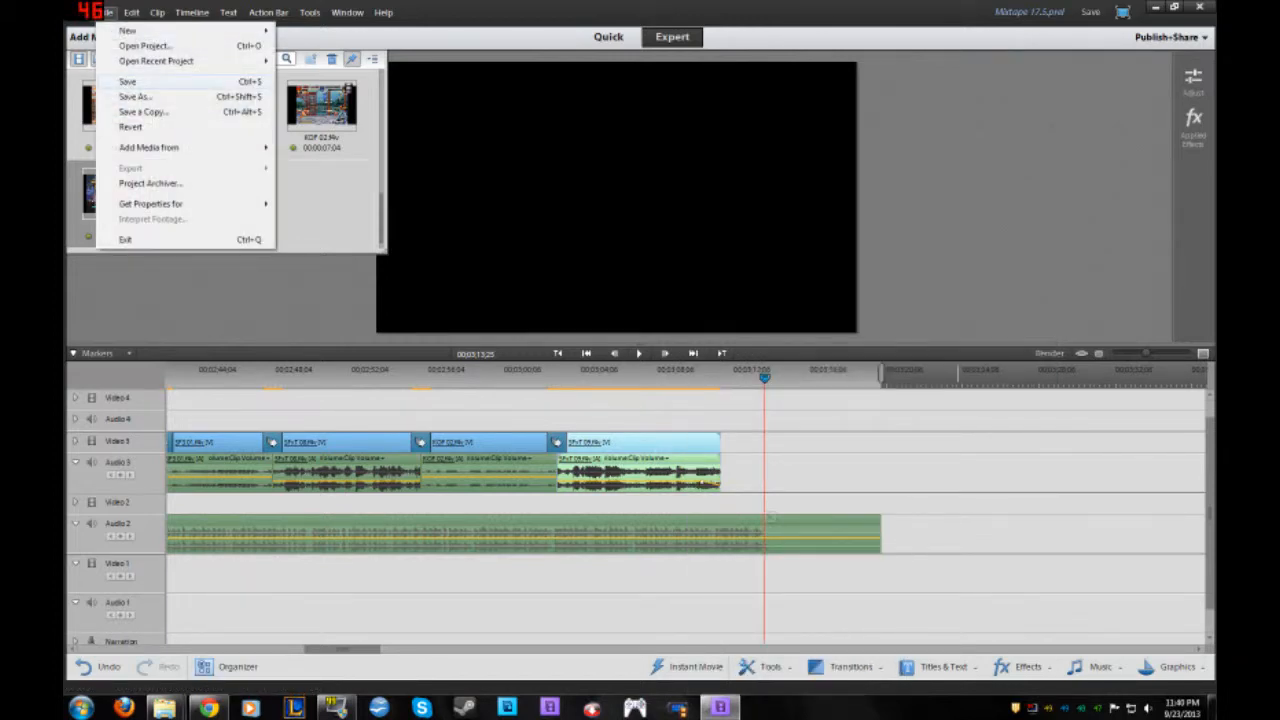
pyautogui.click(128, 81)
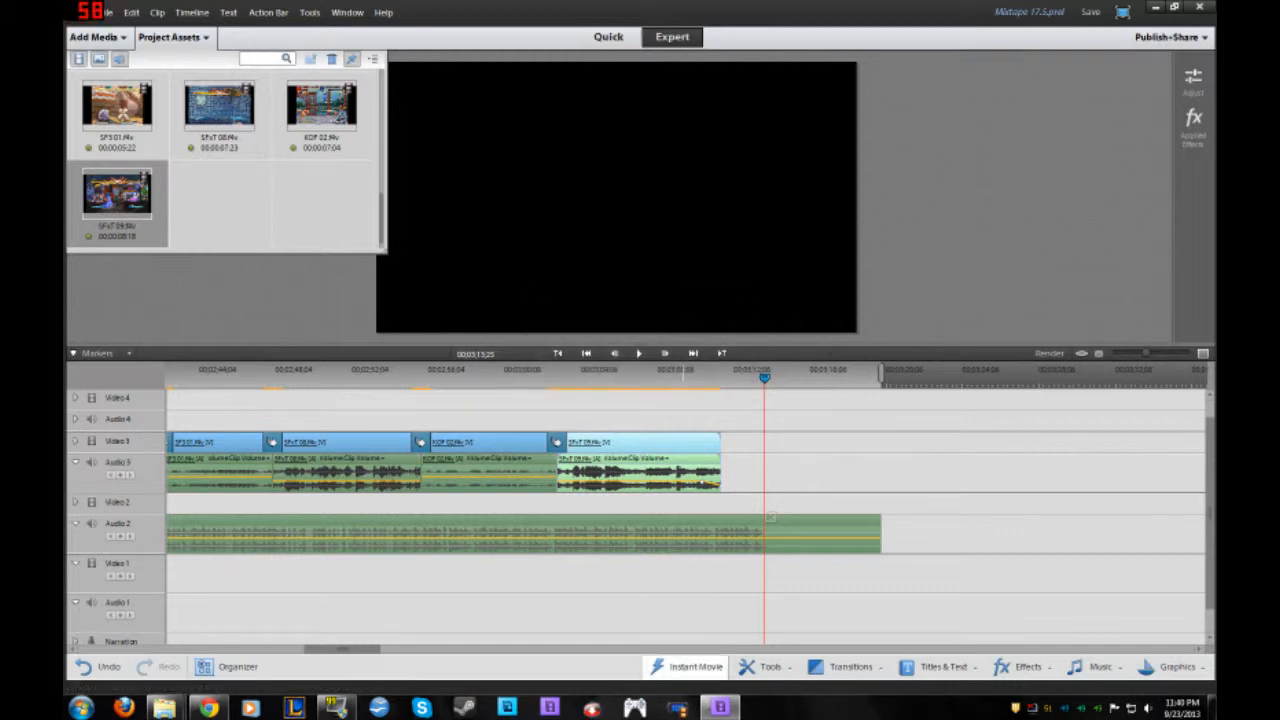
# Add a Default Text title from the General title category directly after the SFxT 09 clip on Video 3
pyautogui.click(935, 666)
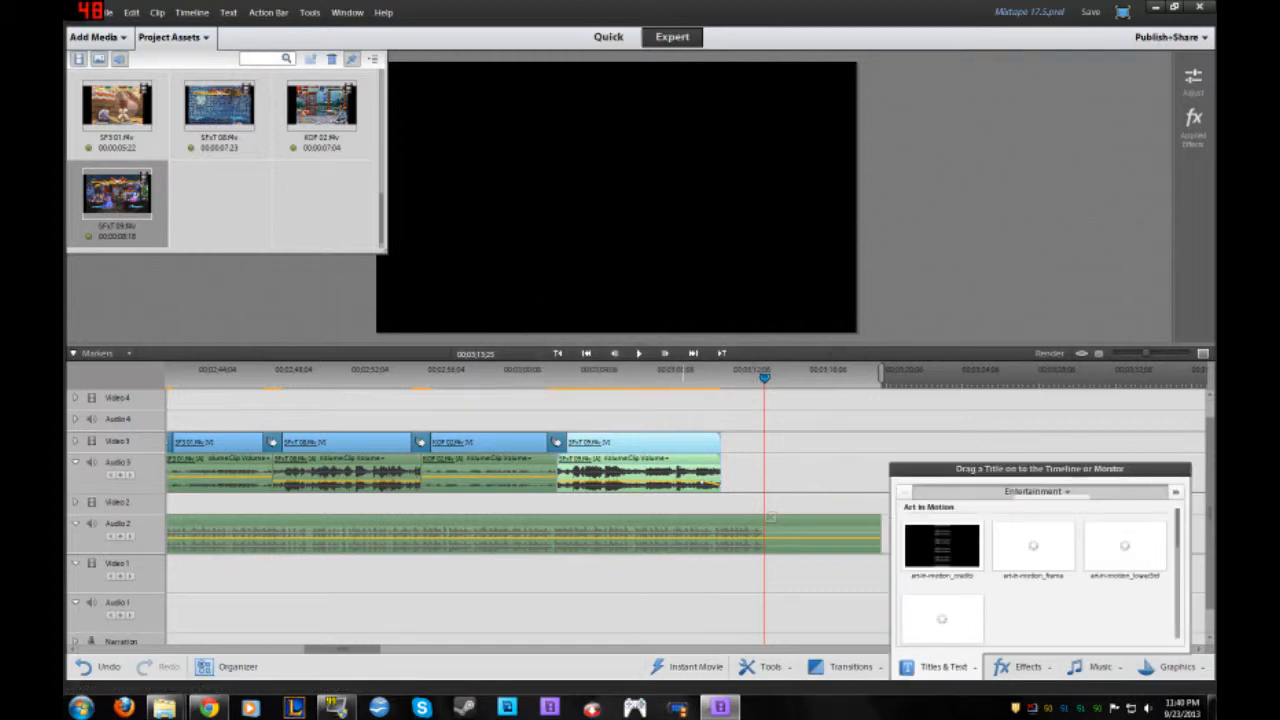
pyautogui.click(1037, 491)
pyautogui.click(951, 524)
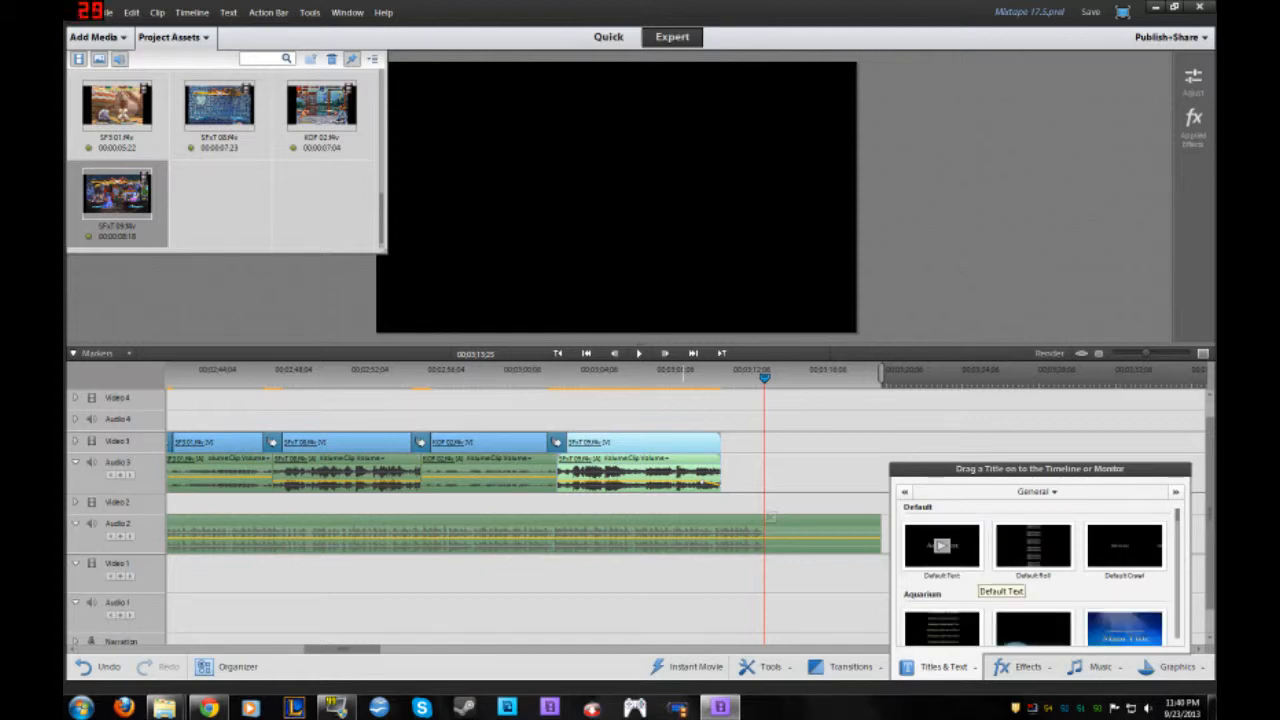
pyautogui.moveTo(941, 545); pyautogui.dragTo(750, 442)
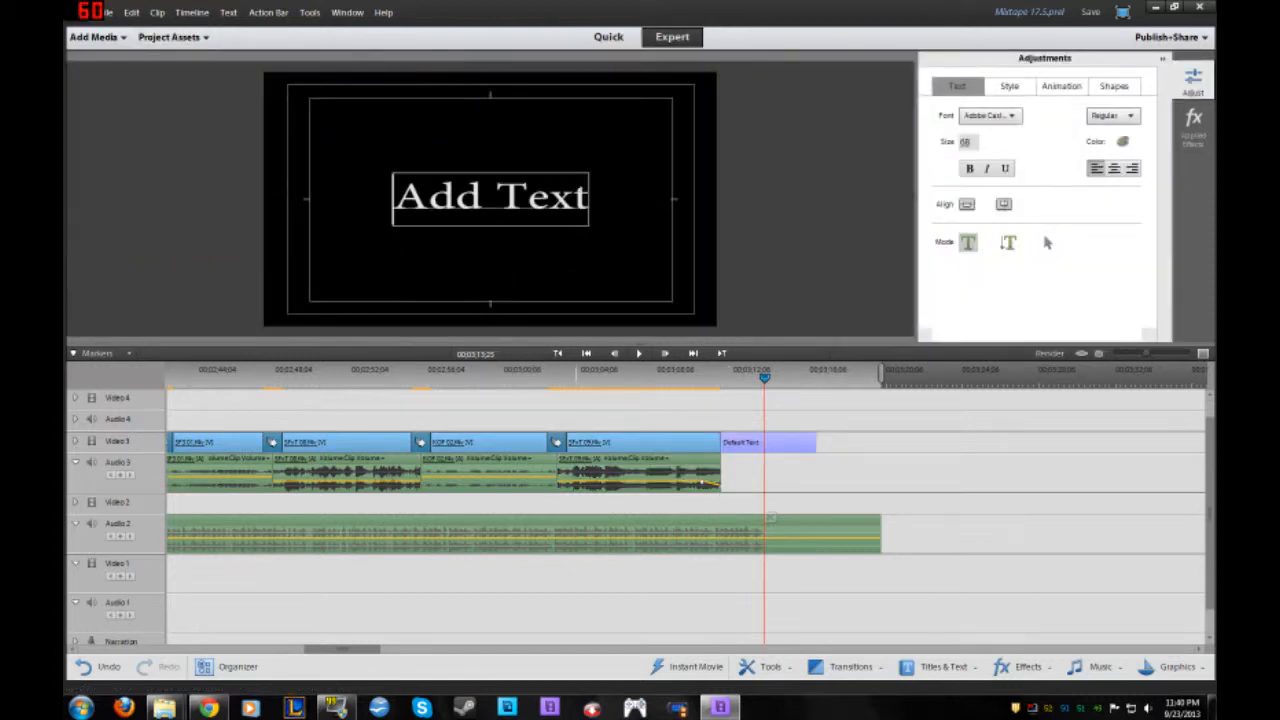
# Set the new title's font to Comic Sans MS and replace its placeholder with "Thanx for helping!" on two lines
pyautogui.click(990, 115)
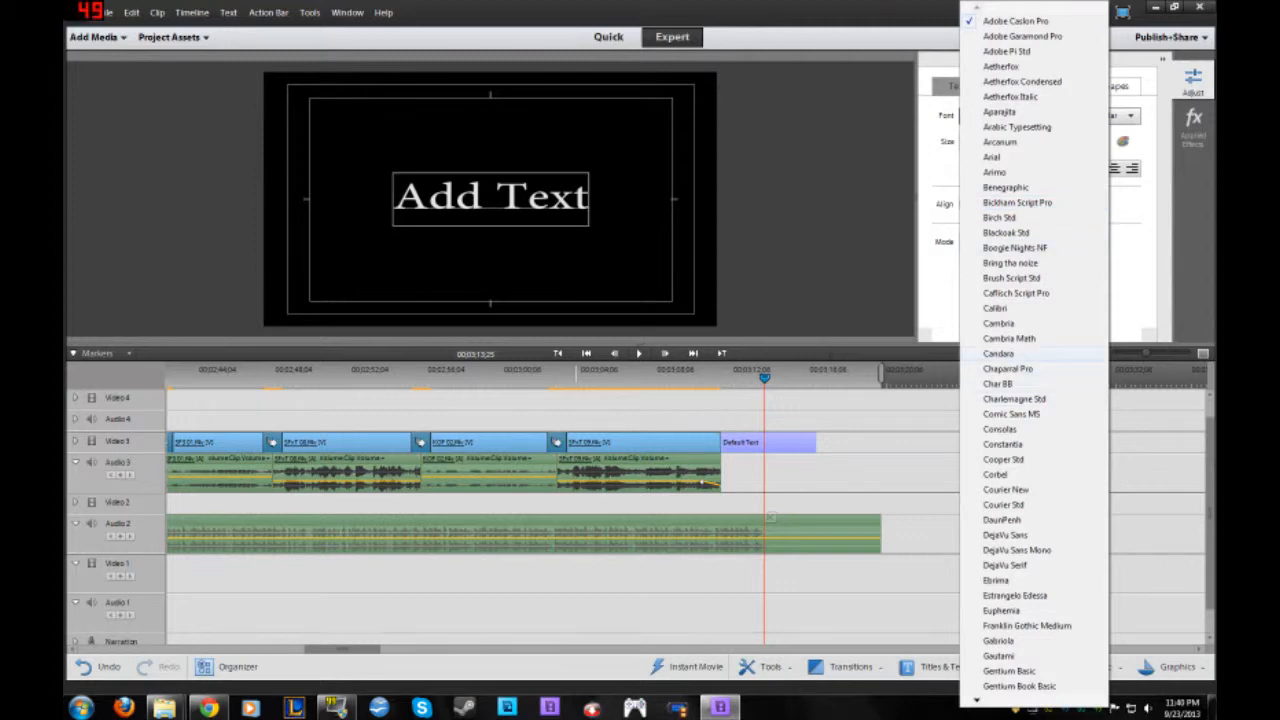
pyautogui.click(998, 353)
pyautogui.click(990, 115)
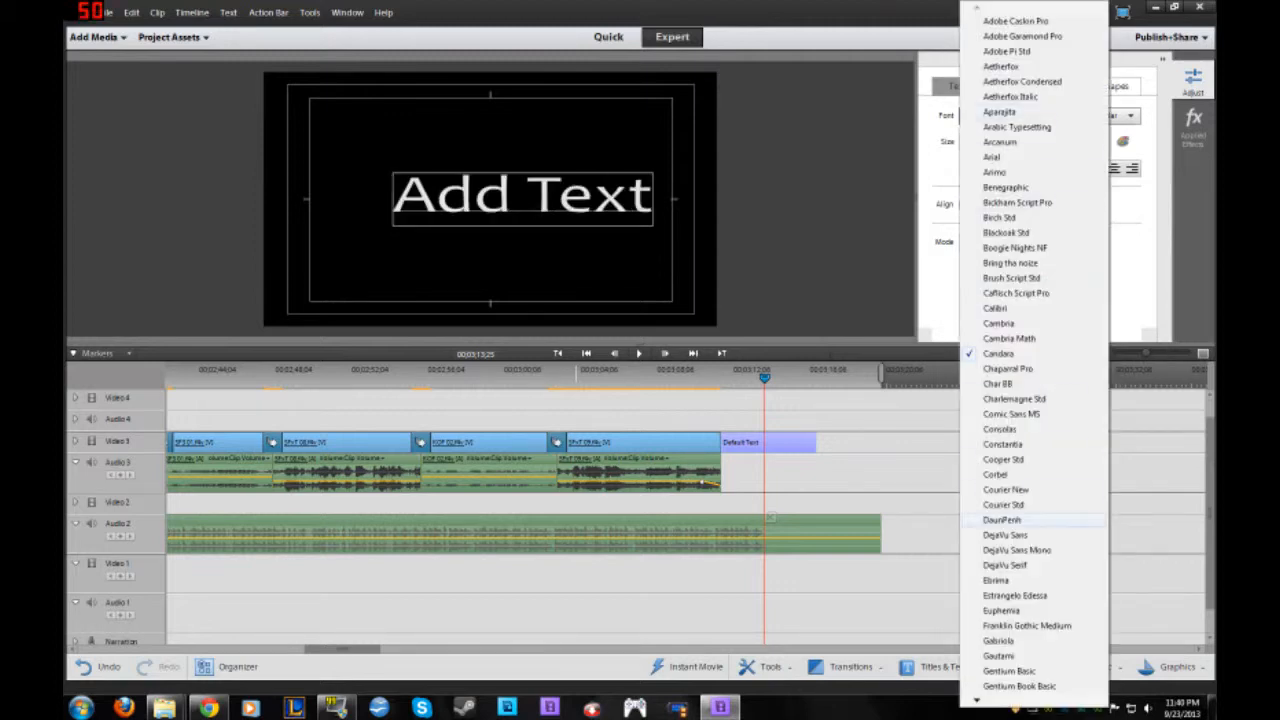
pyautogui.click(1011, 413)
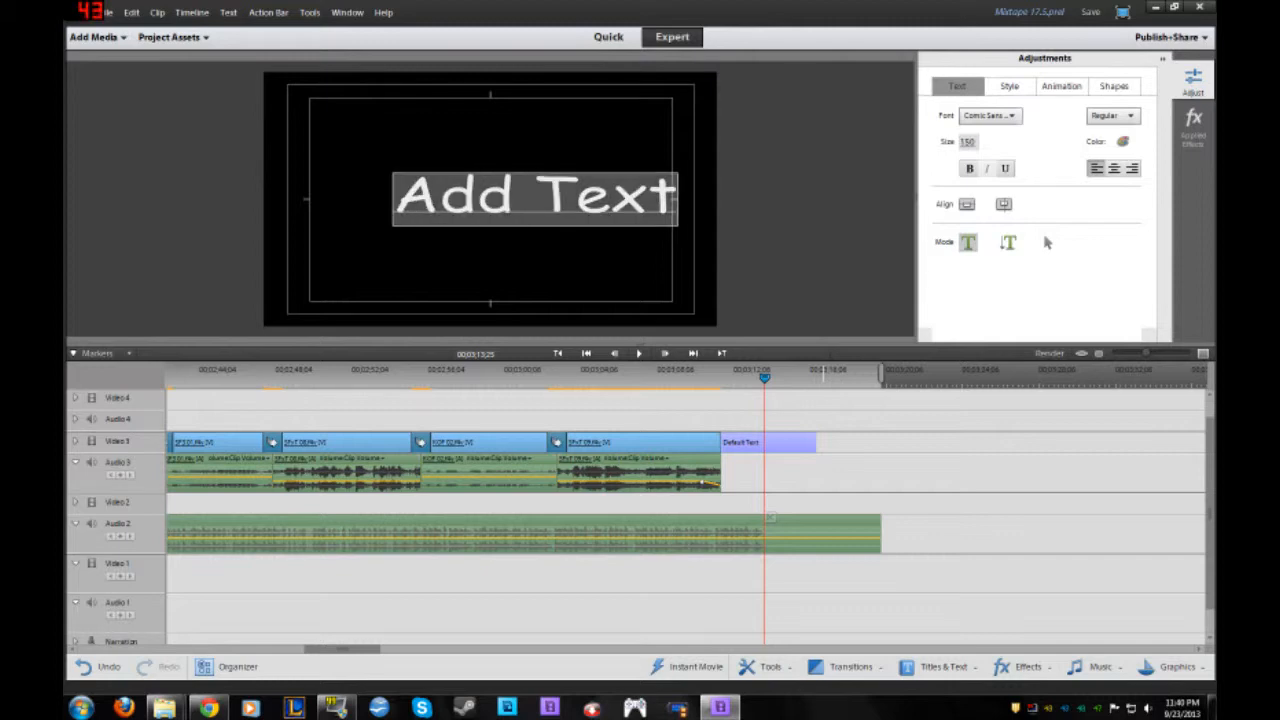
pyautogui.write('T')
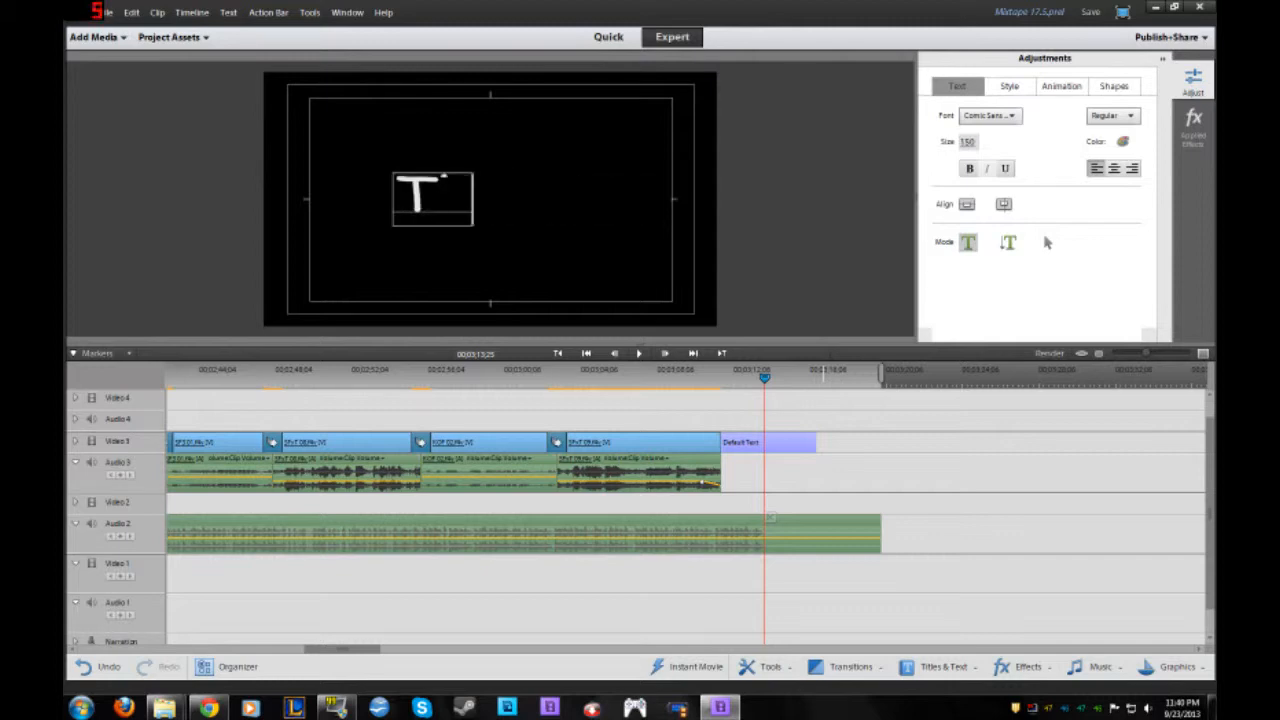
pyautogui.write('hanx for')
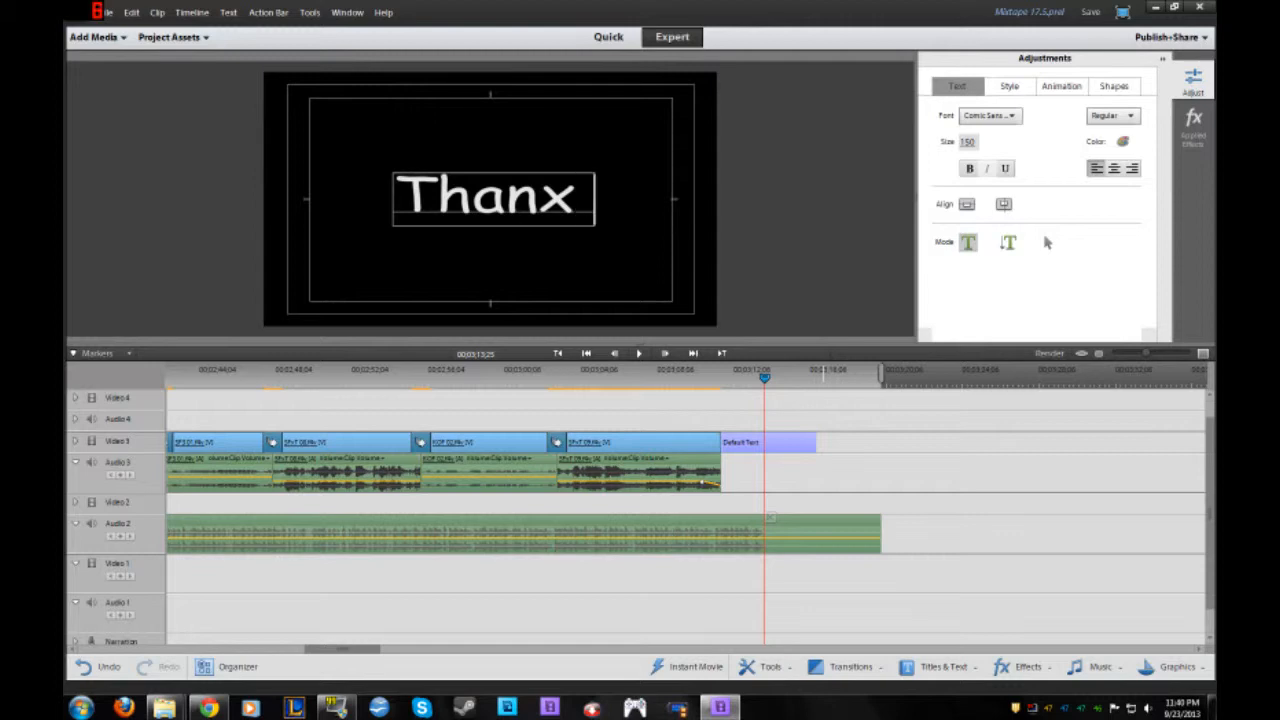
pyautogui.press('Return')
pyautogui.write('helping!')
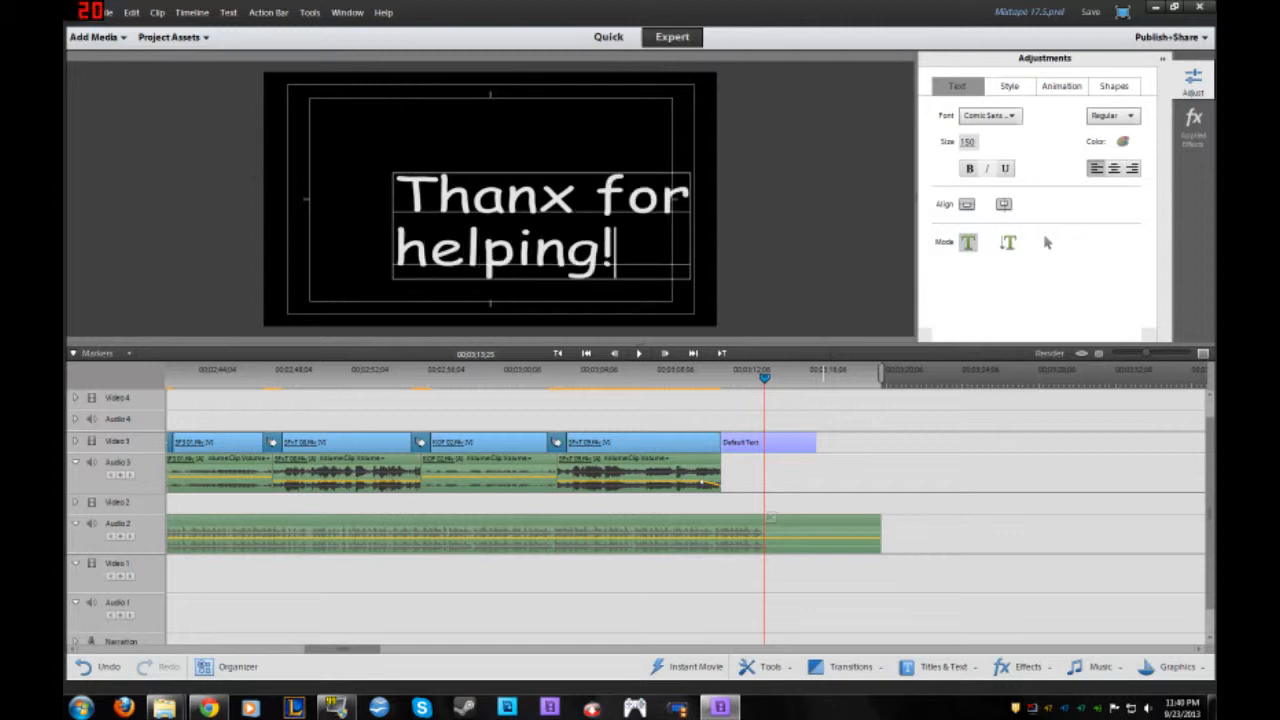
# Indent the word "helping!" to centre it under the first line, and centre the title horizontally and vertically in the frame
pyautogui.press('Left')
pyautogui.press('Left')
pyautogui.press('Left')
pyautogui.press('Left')
pyautogui.press('Left')
pyautogui.press('Left')
pyautogui.press('Left')
pyautogui.press('Left')
pyautogui.press('Left')
pyautogui.press('Right')
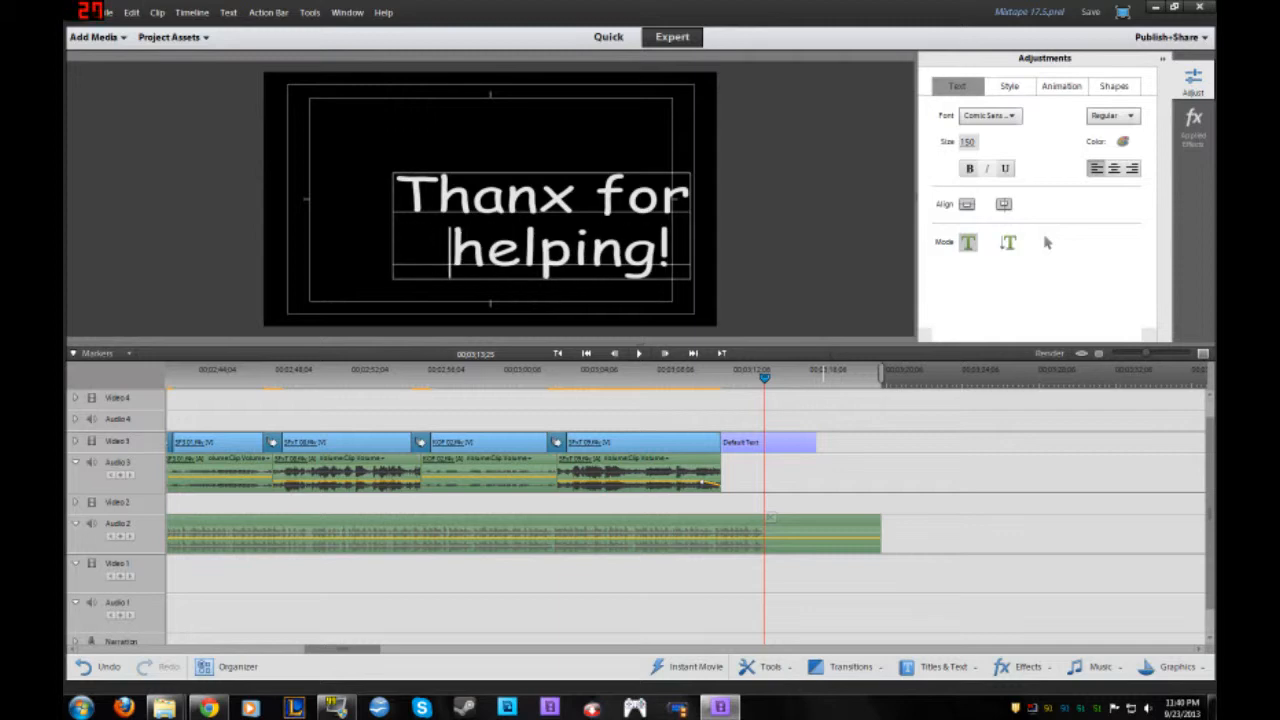
pyautogui.press('BackSpace')
pyautogui.press('BackSpace')
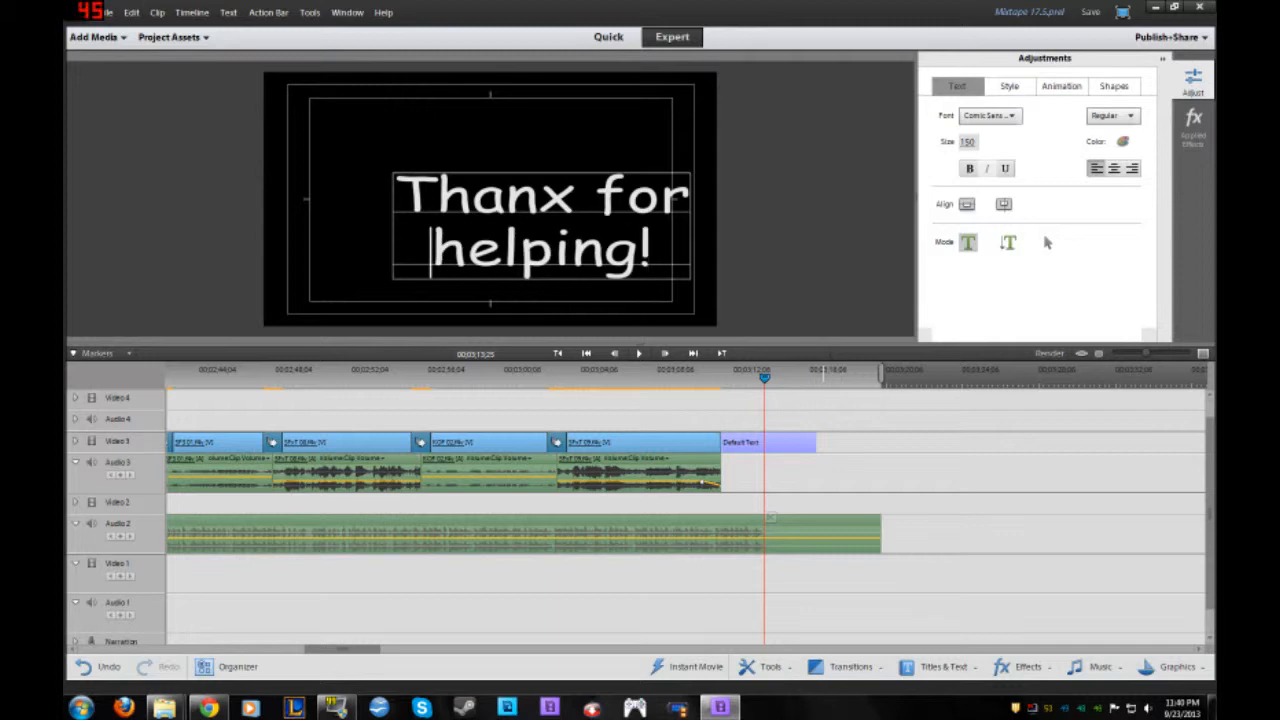
pyautogui.click(967, 204)
pyautogui.click(1004, 204)
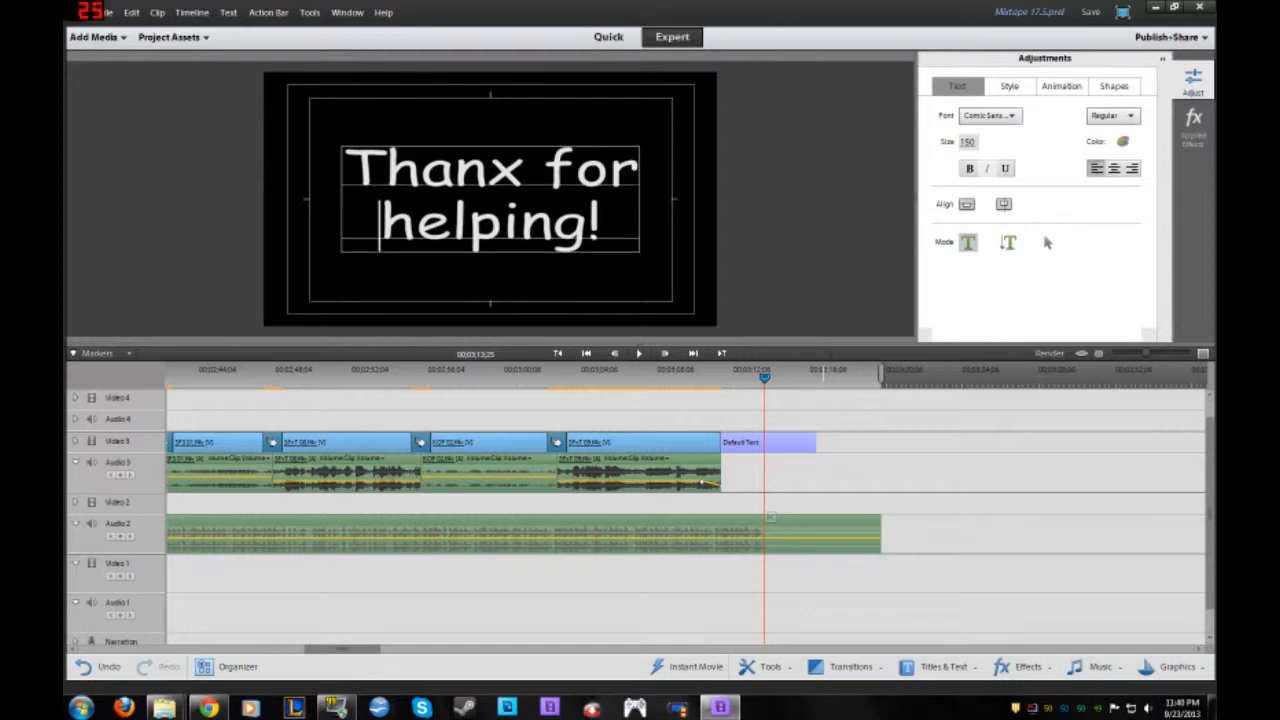
# Try the Calibri, Courier New and Ebrima fonts on the whole closing title text
pyautogui.hotkey('ctrl', 'a')
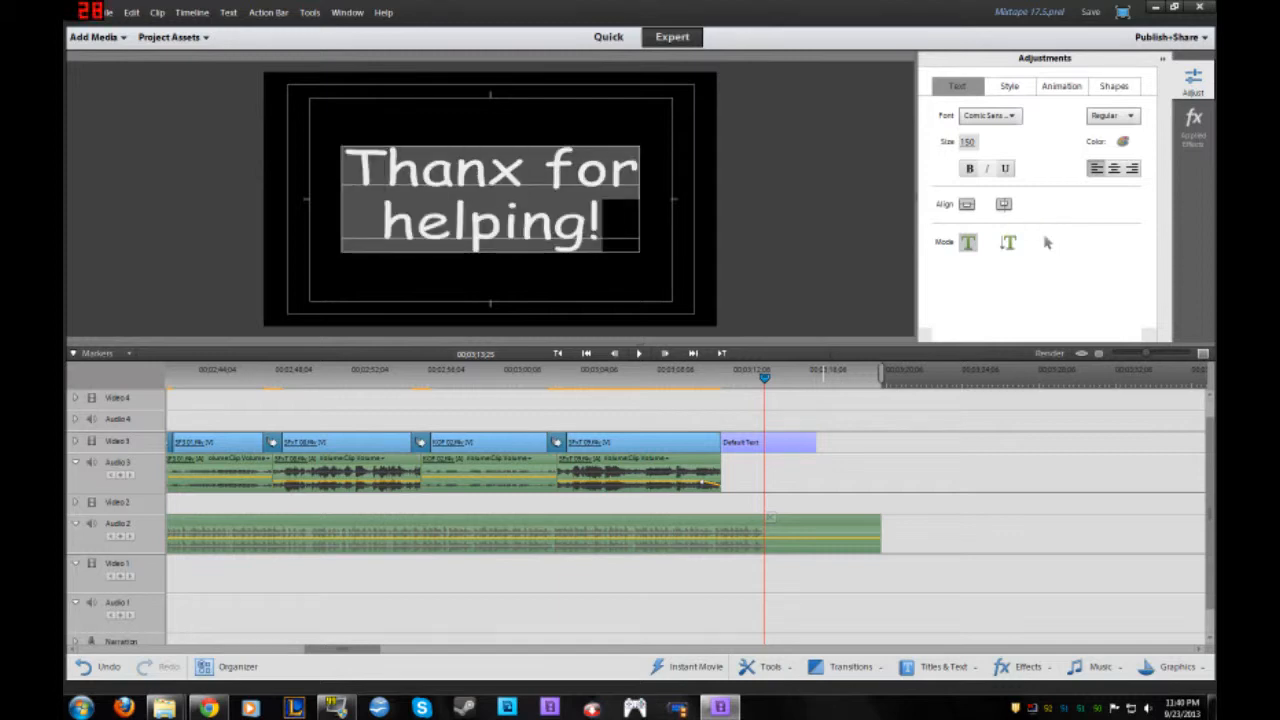
pyautogui.click(990, 115)
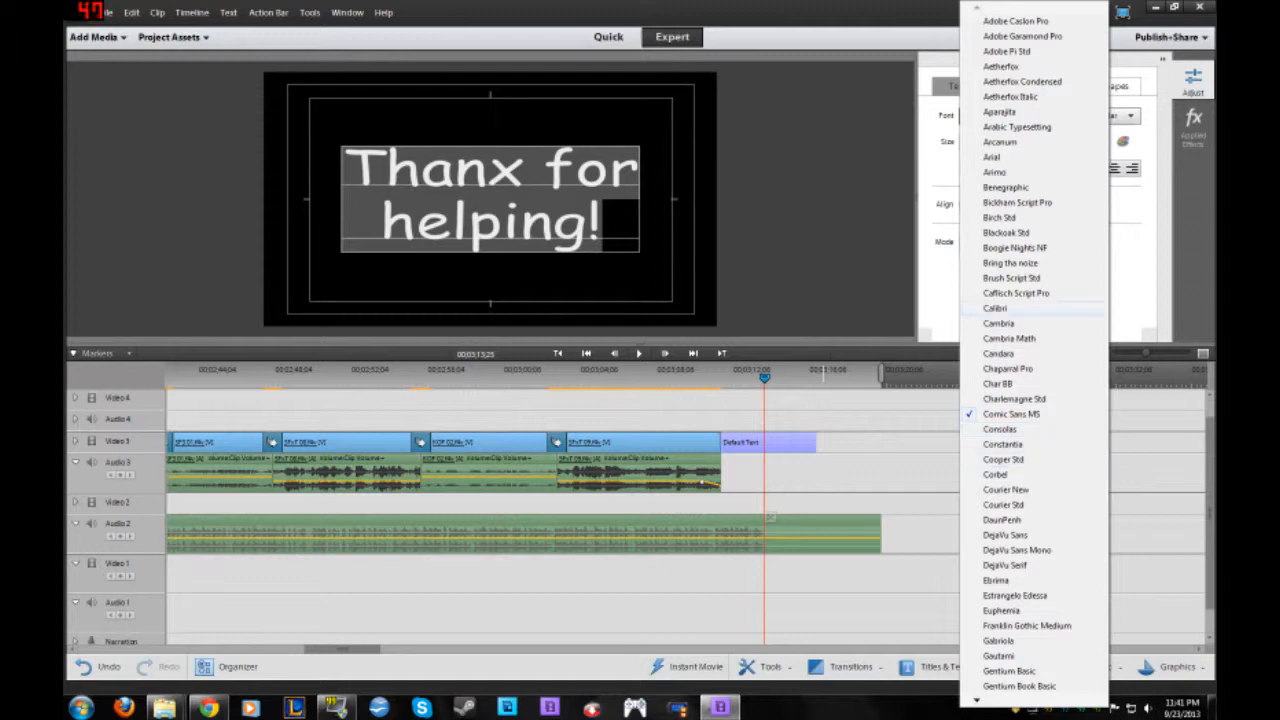
pyautogui.click(995, 308)
pyautogui.click(990, 115)
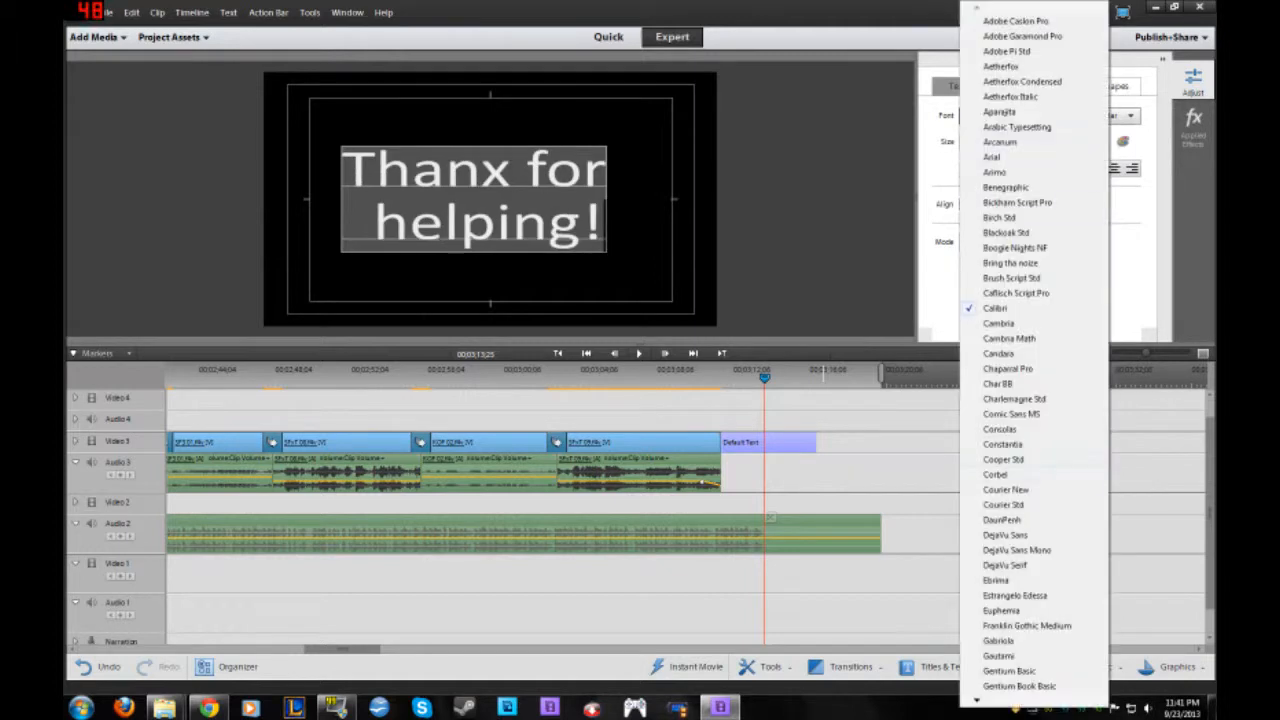
pyautogui.click(1005, 489)
pyautogui.click(990, 115)
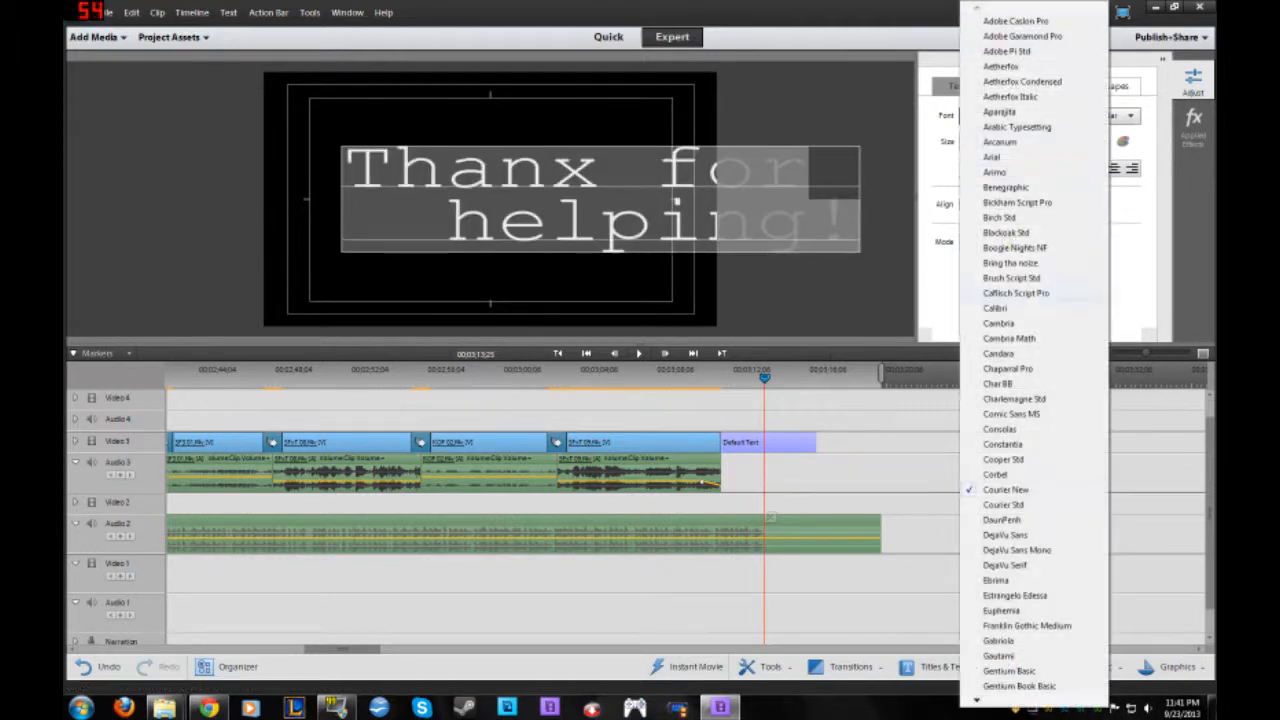
pyautogui.click(995, 580)
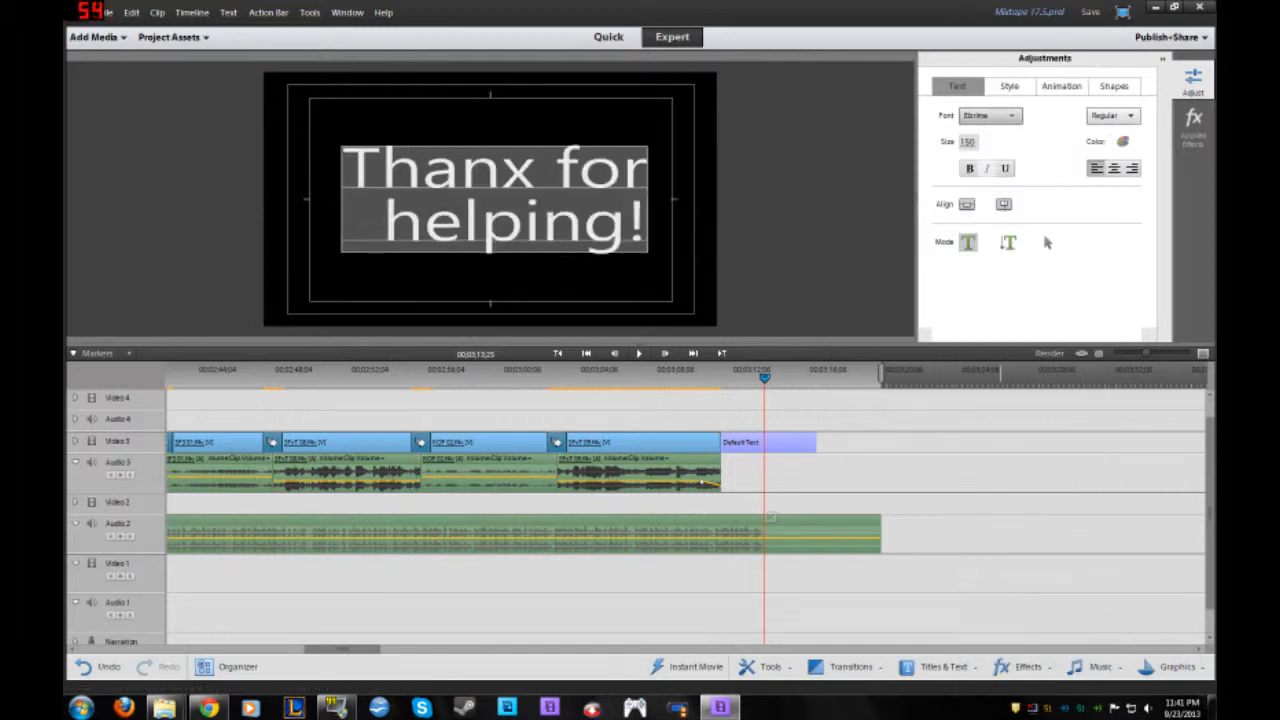
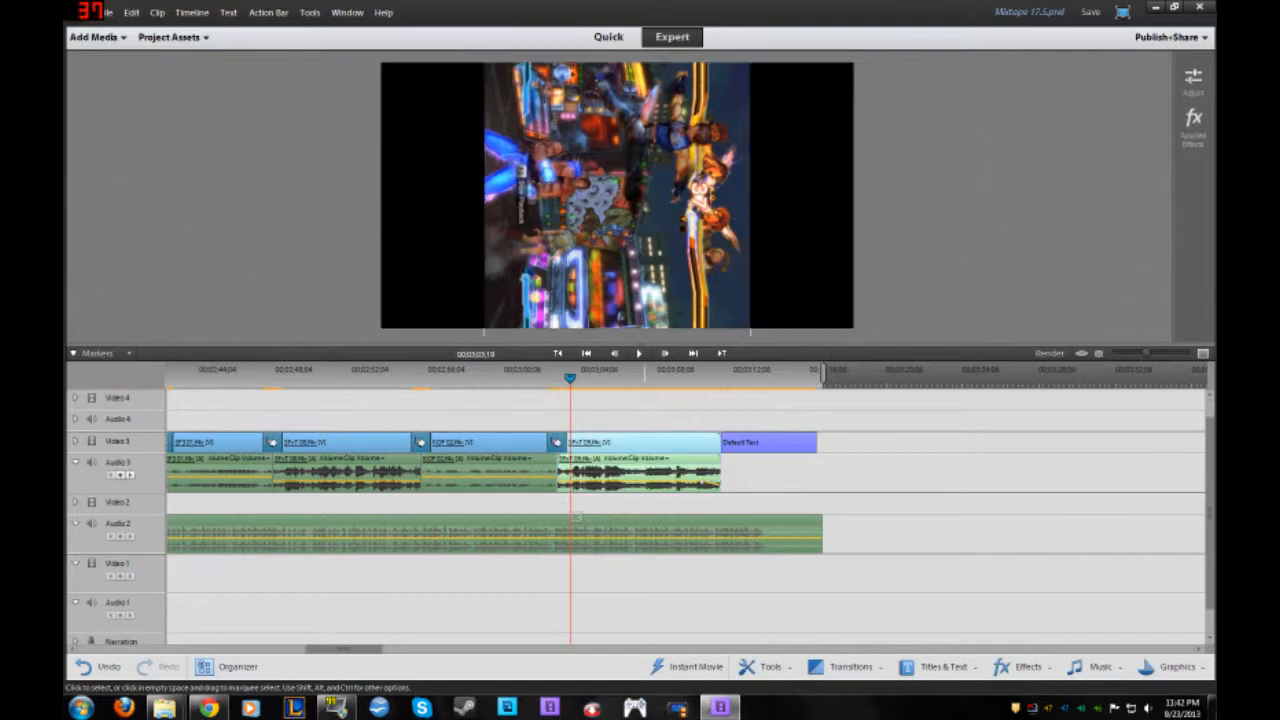
# Replace the rotated SFxT 09 clip after KOF 02 with a fresh copy from the Mixtape Vol 17.5 folder and rejoin the split music track
pyautogui.press('Delete')
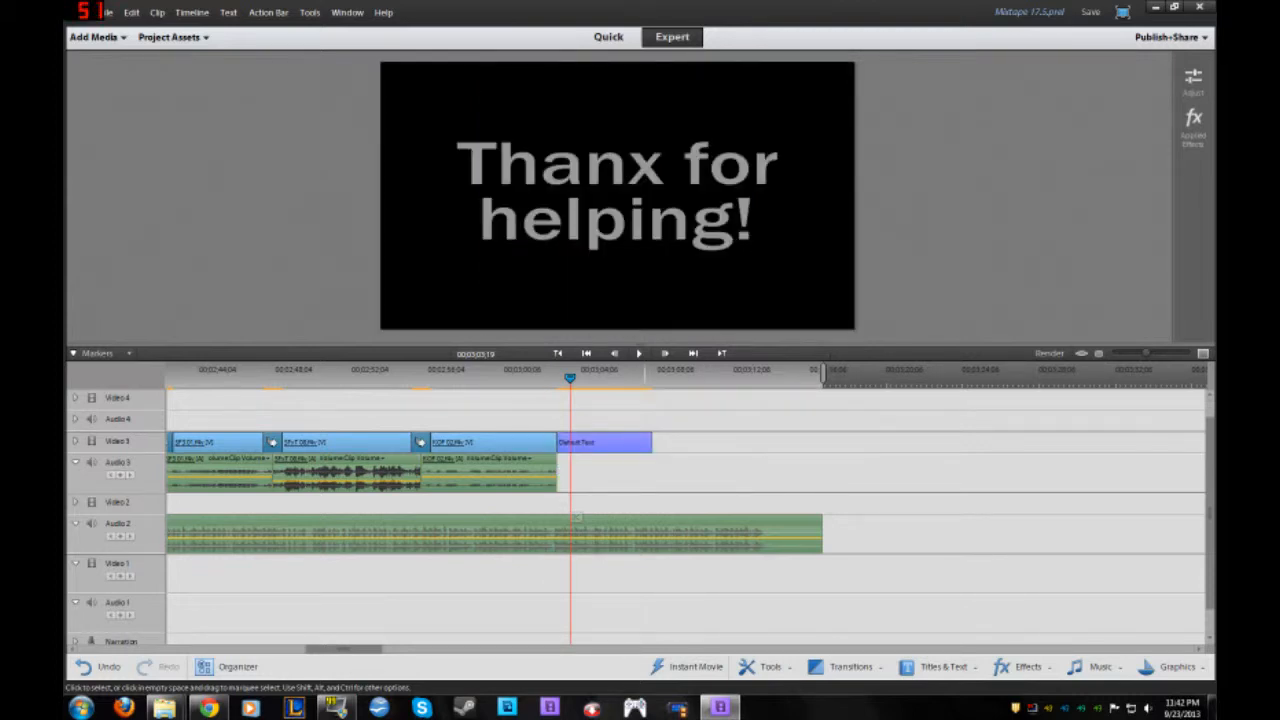
pyautogui.moveTo(604, 442); pyautogui.dragTo(706, 442)
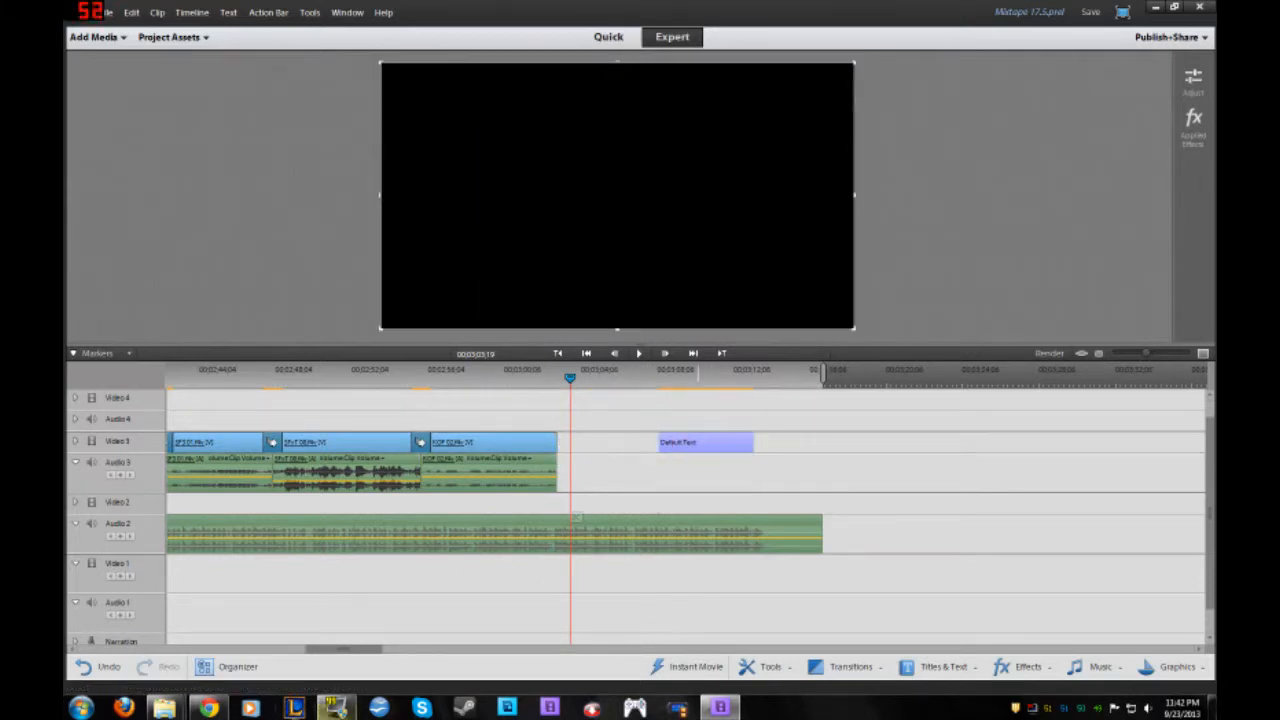
pyautogui.moveTo(164, 708)
pyautogui.click(145, 625)
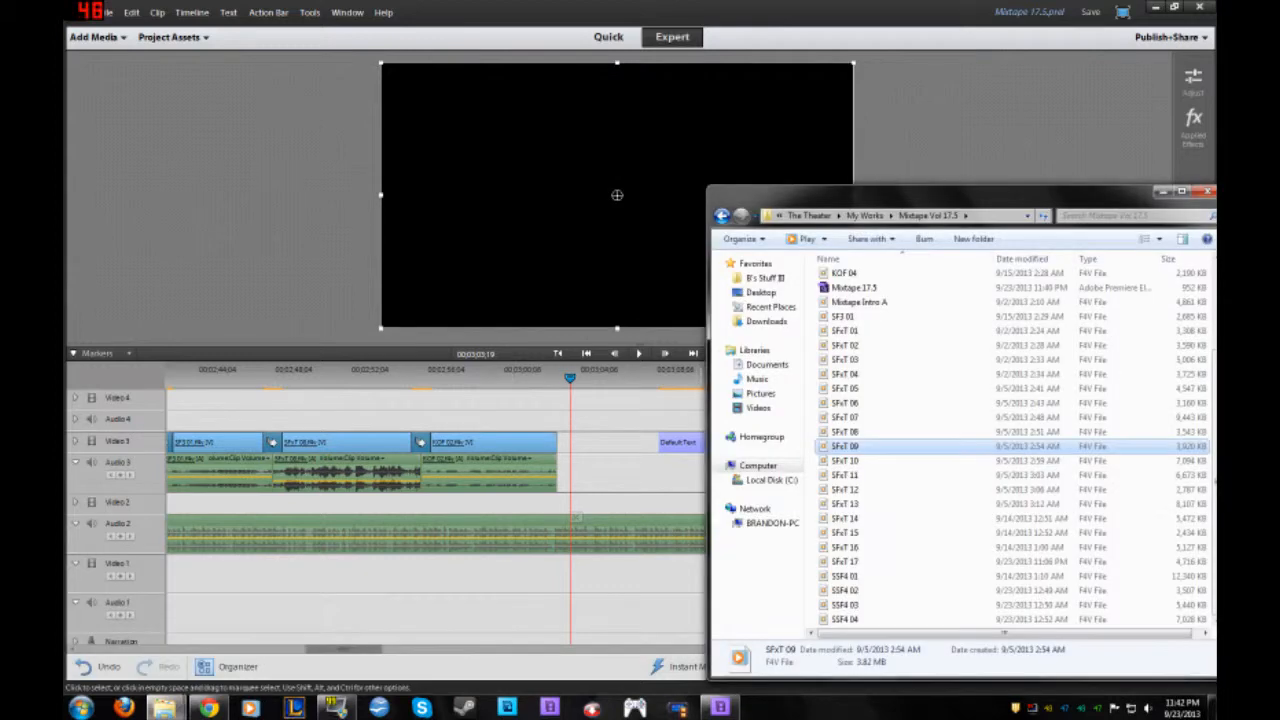
pyautogui.moveTo(845, 446); pyautogui.dragTo(572, 456)
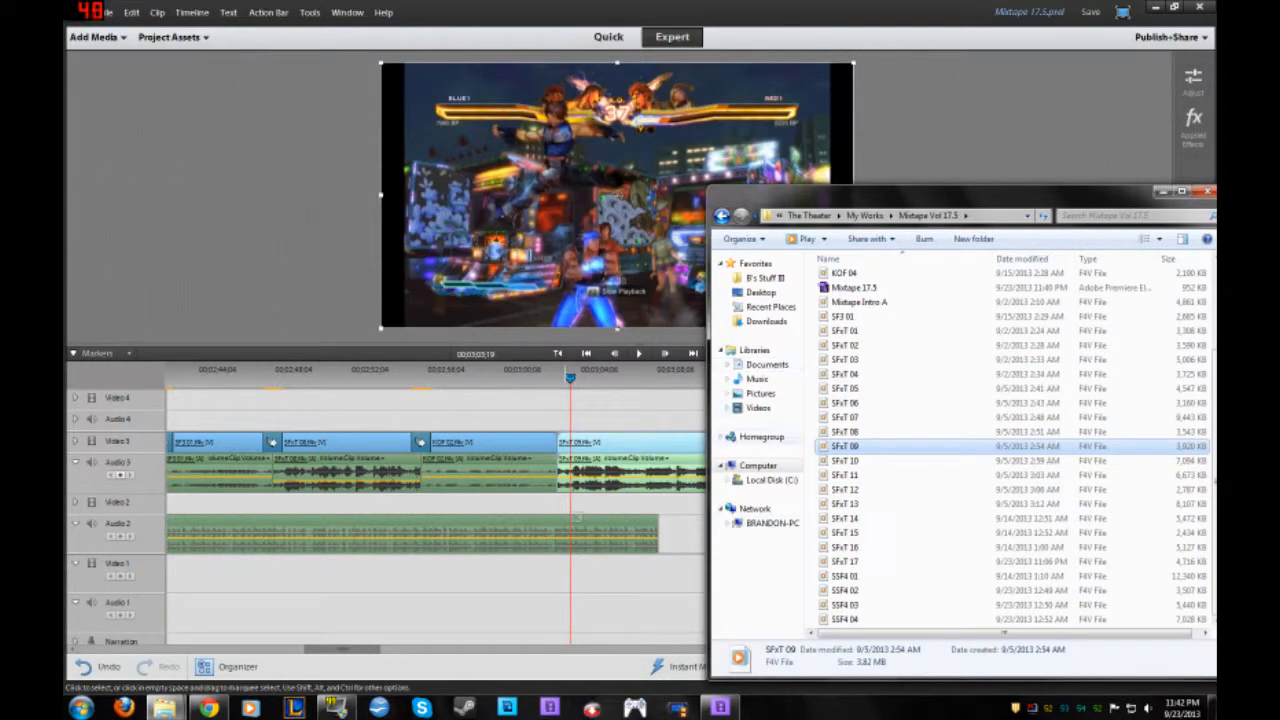
pyautogui.moveTo(778, 527); pyautogui.dragTo(729, 527)
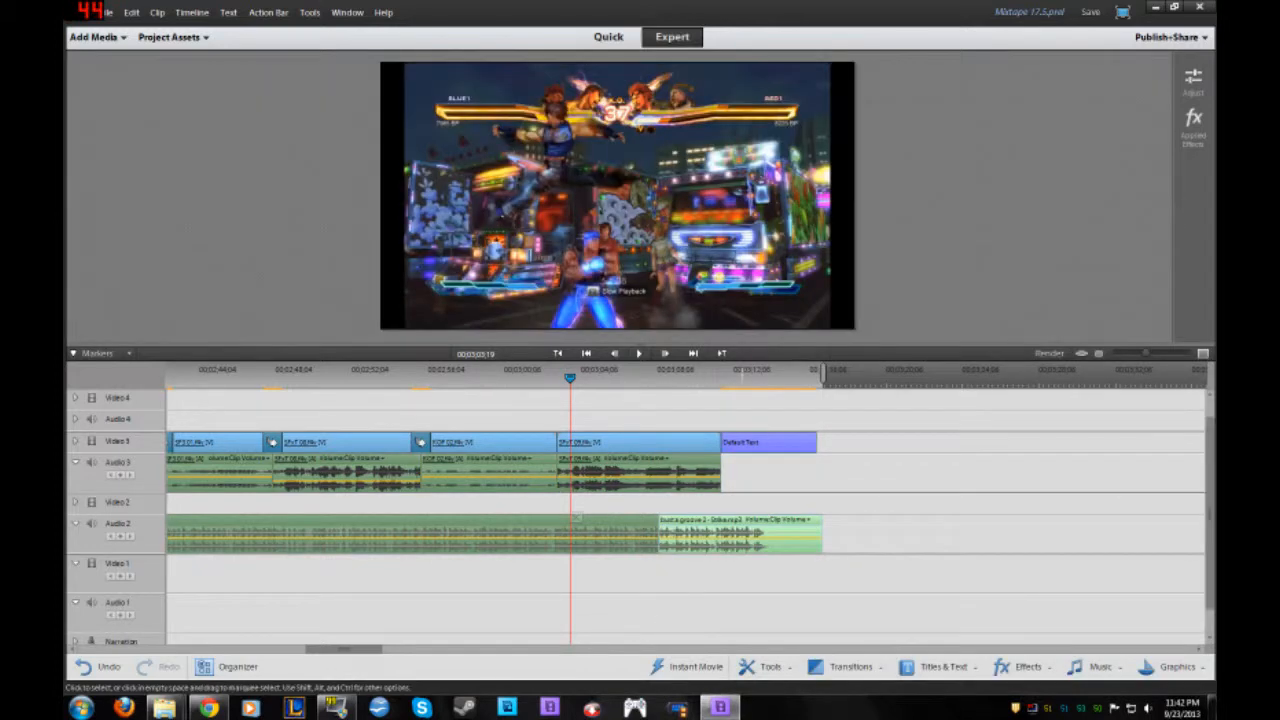
# Apply the Roll Away transition between the KOF 02 clip and the re-inserted SFxT 09 clip
pyautogui.click(640, 458)
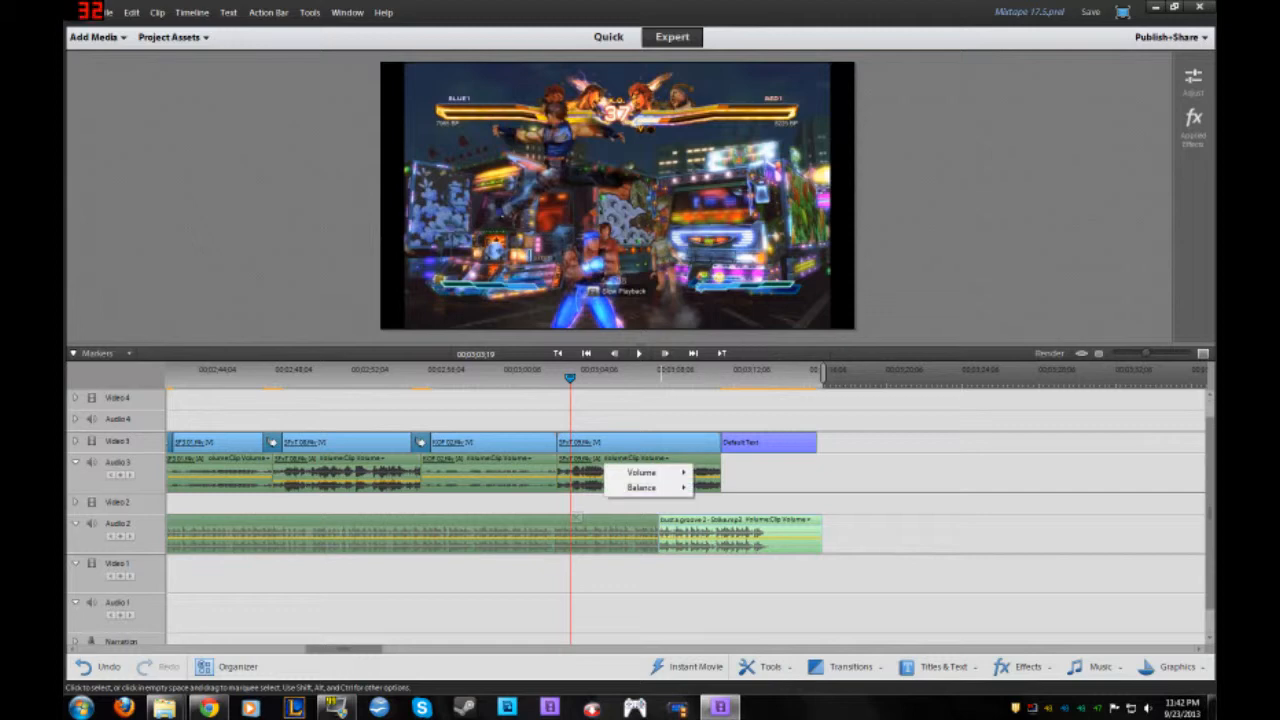
pyautogui.click(848, 666)
pyautogui.moveTo(837, 600); pyautogui.dragTo(560, 446)
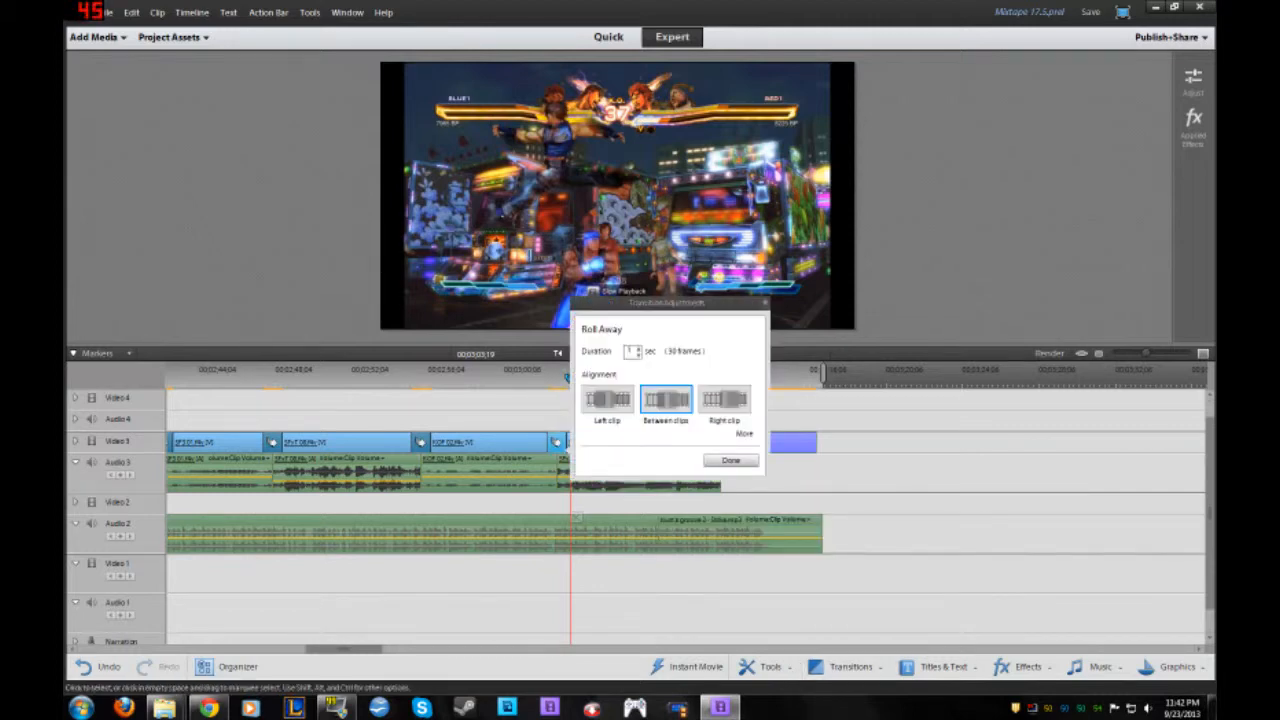
pyautogui.click(731, 460)
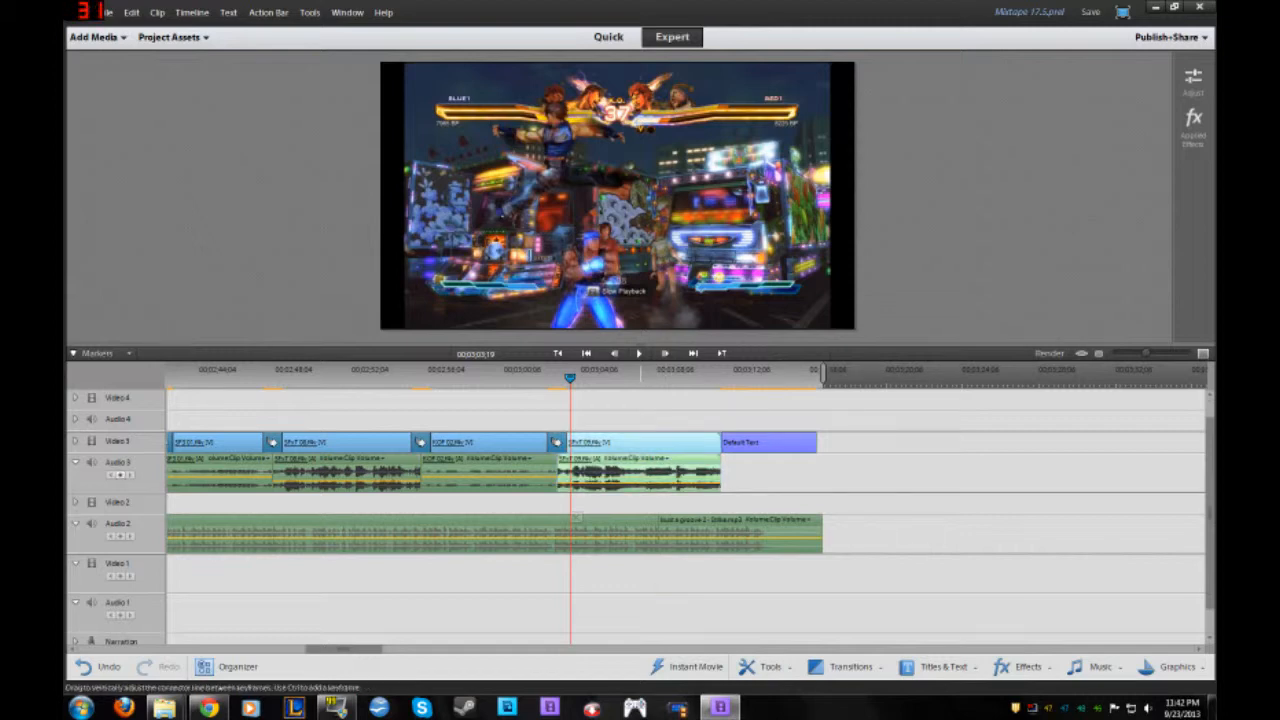
# Fade out both audio and video of the re-inserted SFxT 09 clip, and fade out the video of the closing title
pyautogui.rightClick(645, 442)
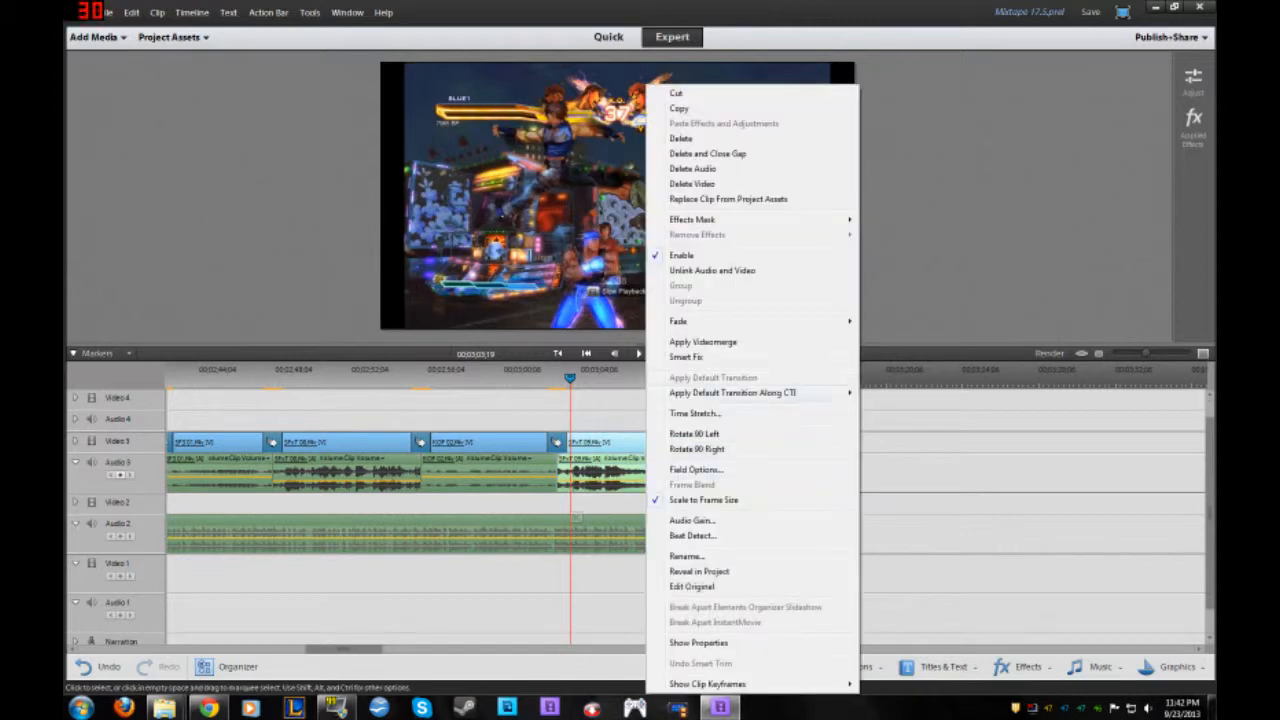
pyautogui.click(920, 403)
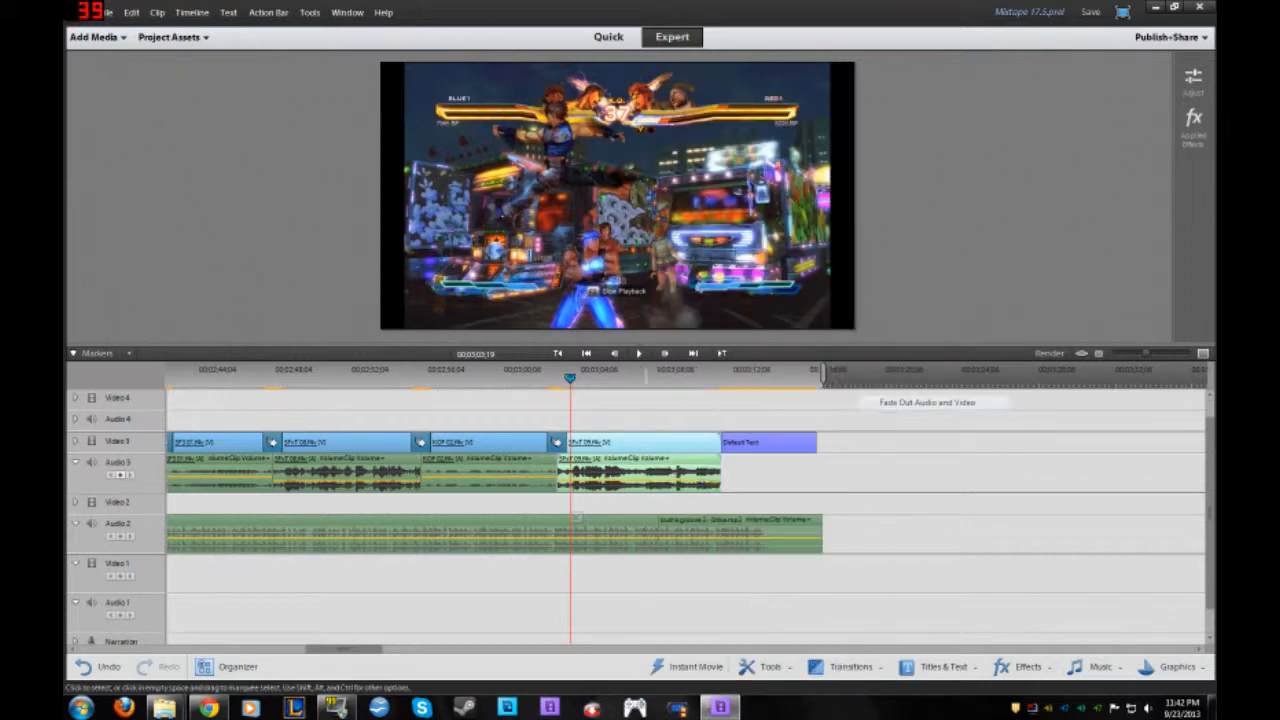
pyautogui.rightClick(746, 442)
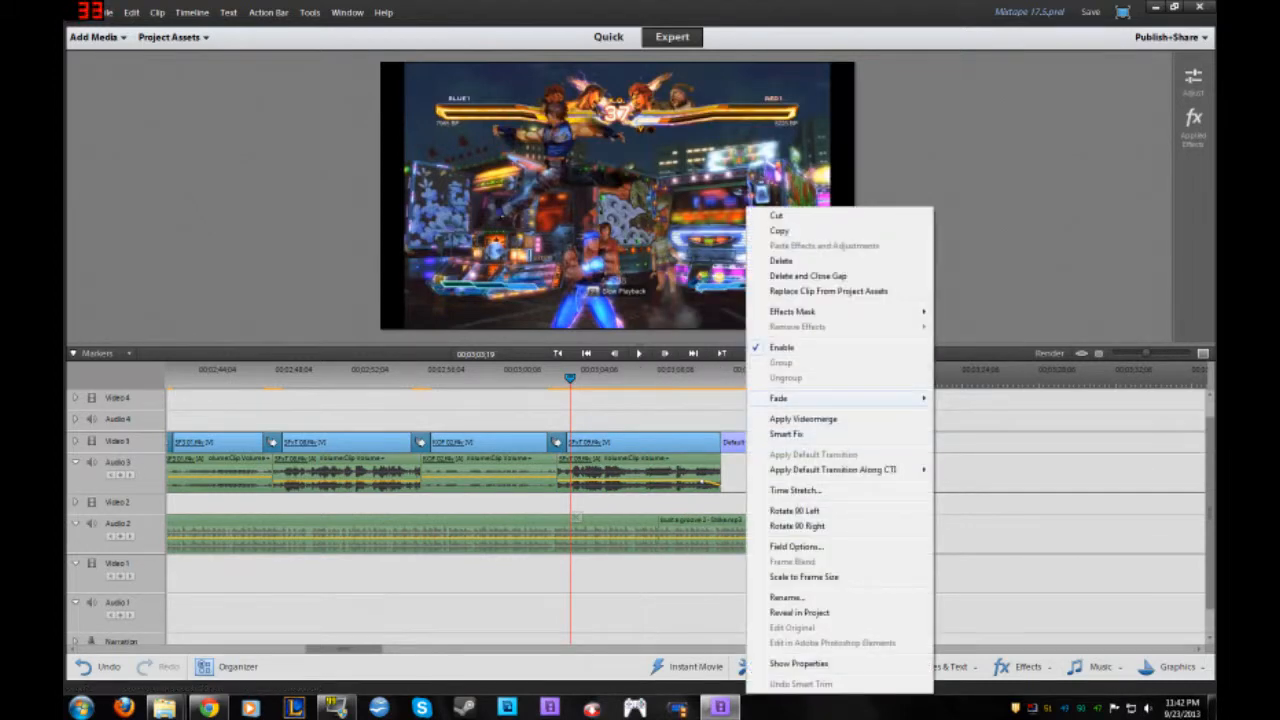
pyautogui.moveTo(800, 398)
pyautogui.click(737, 442)
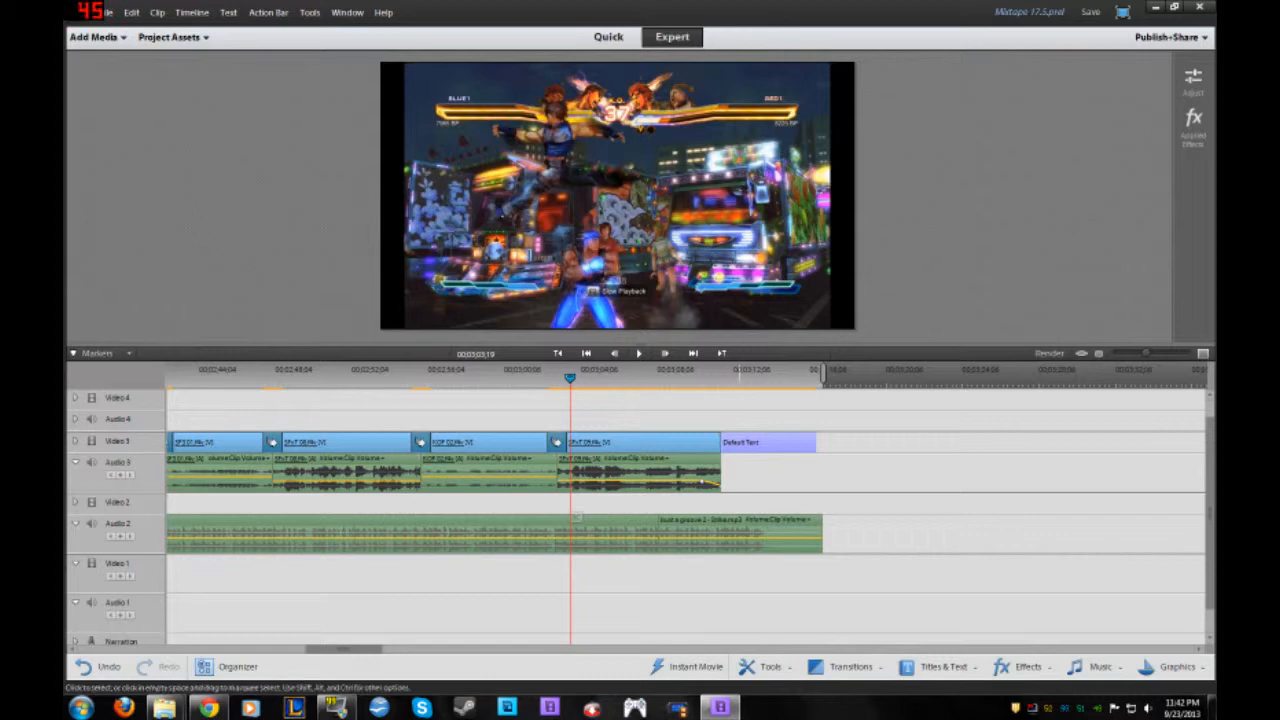
pyautogui.rightClick(737, 442)
pyautogui.moveTo(800, 398)
pyautogui.click(975, 414)
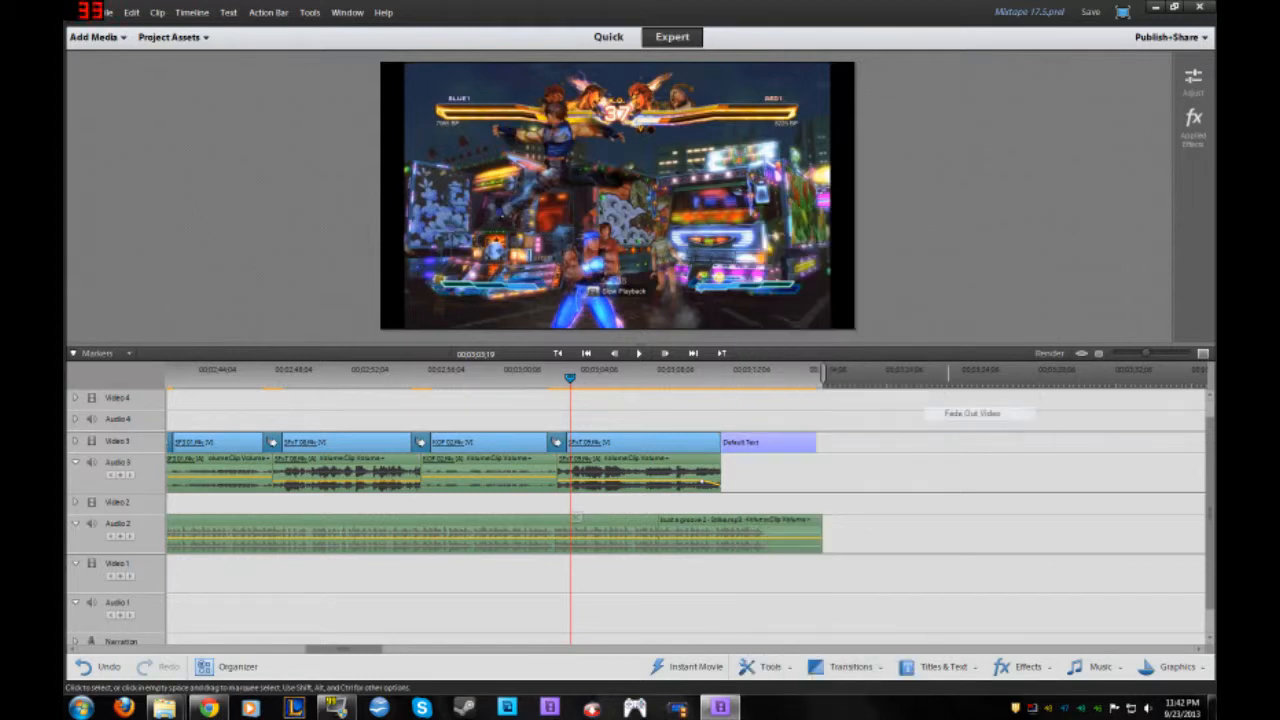
# Play back the ending from late in KOF 02 through the closing title and review the whole sequence on the timeline
pyautogui.click(530, 372)
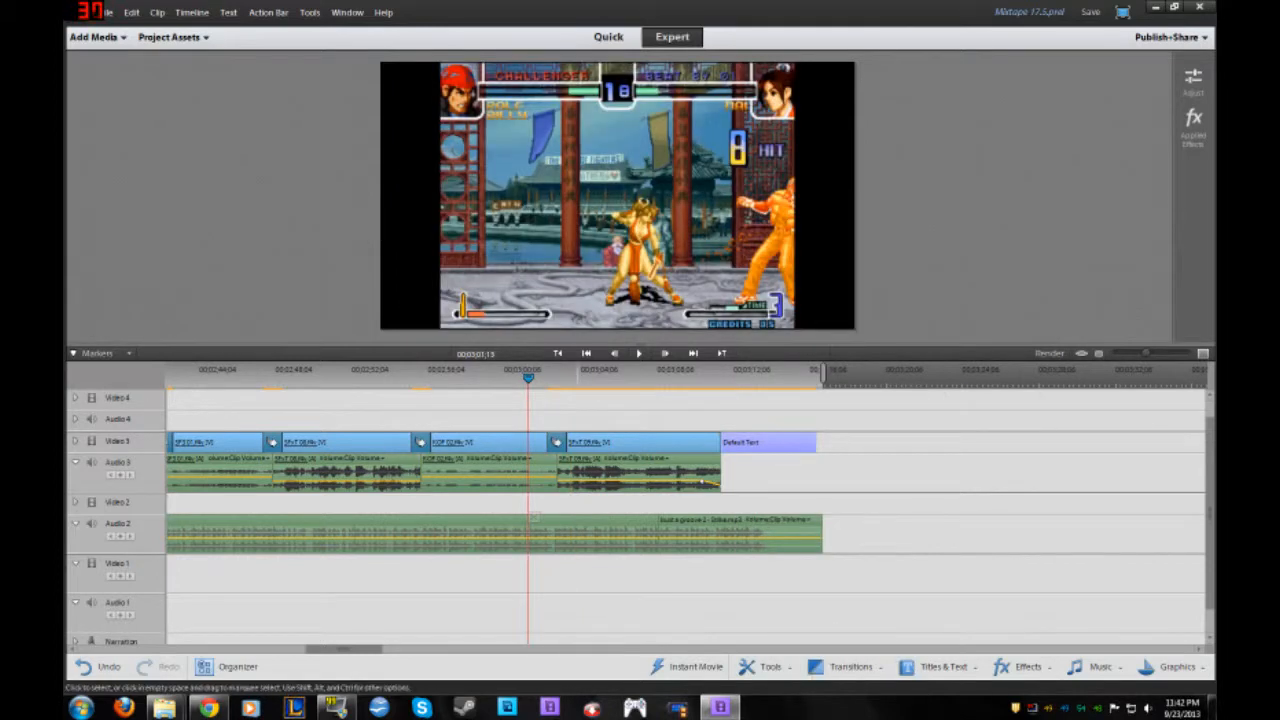
pyautogui.press('space')
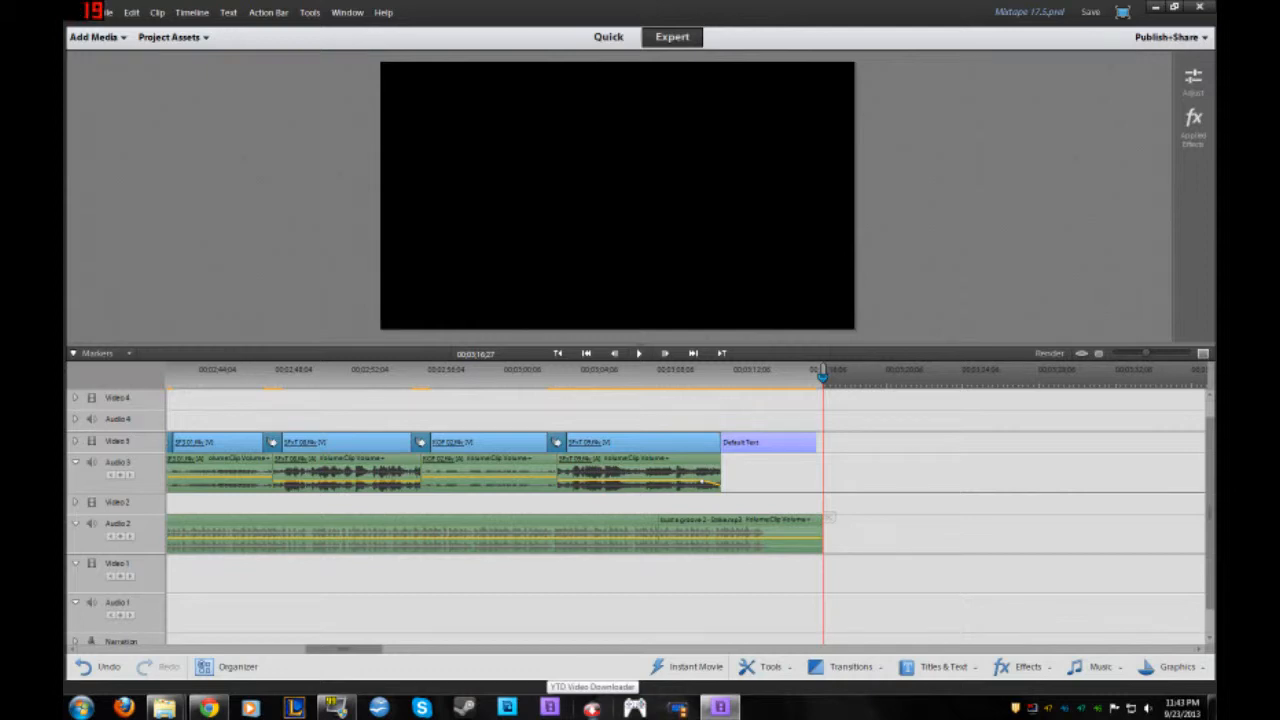
pyautogui.moveTo(357, 649); pyautogui.dragTo(110, 649)
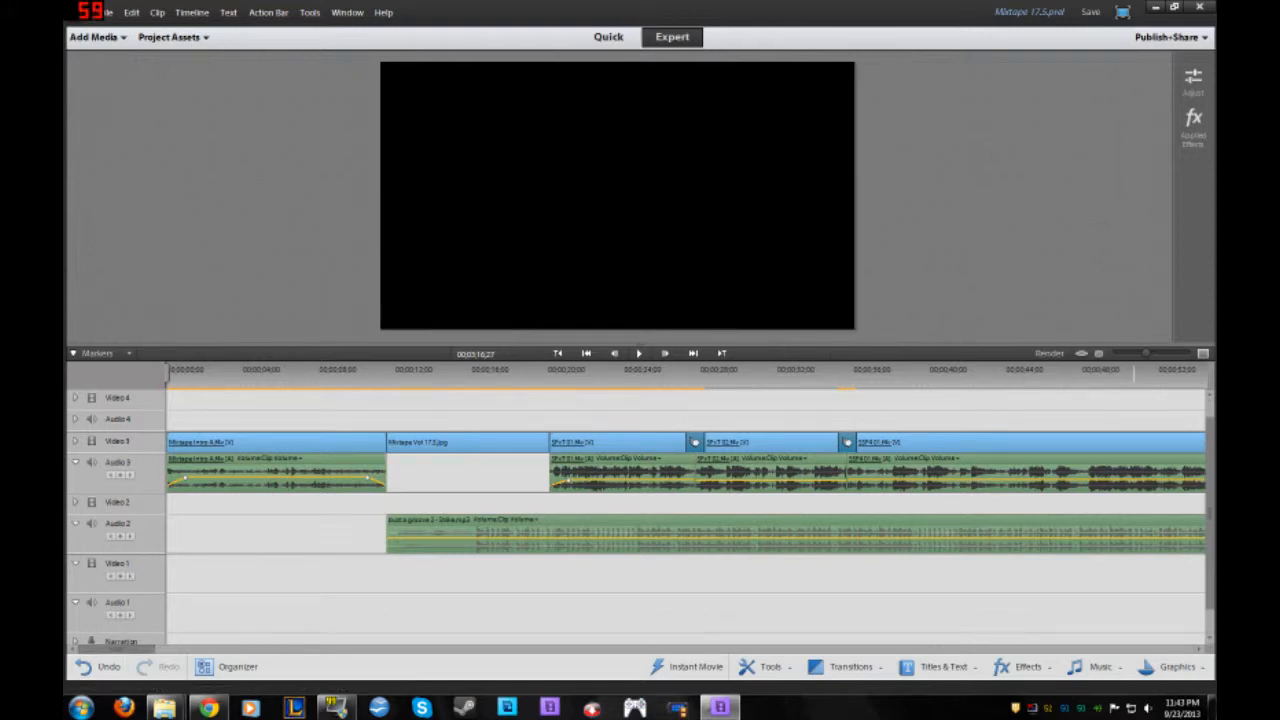
pyautogui.press('-')
pyautogui.press('-')
pyautogui.press('-')
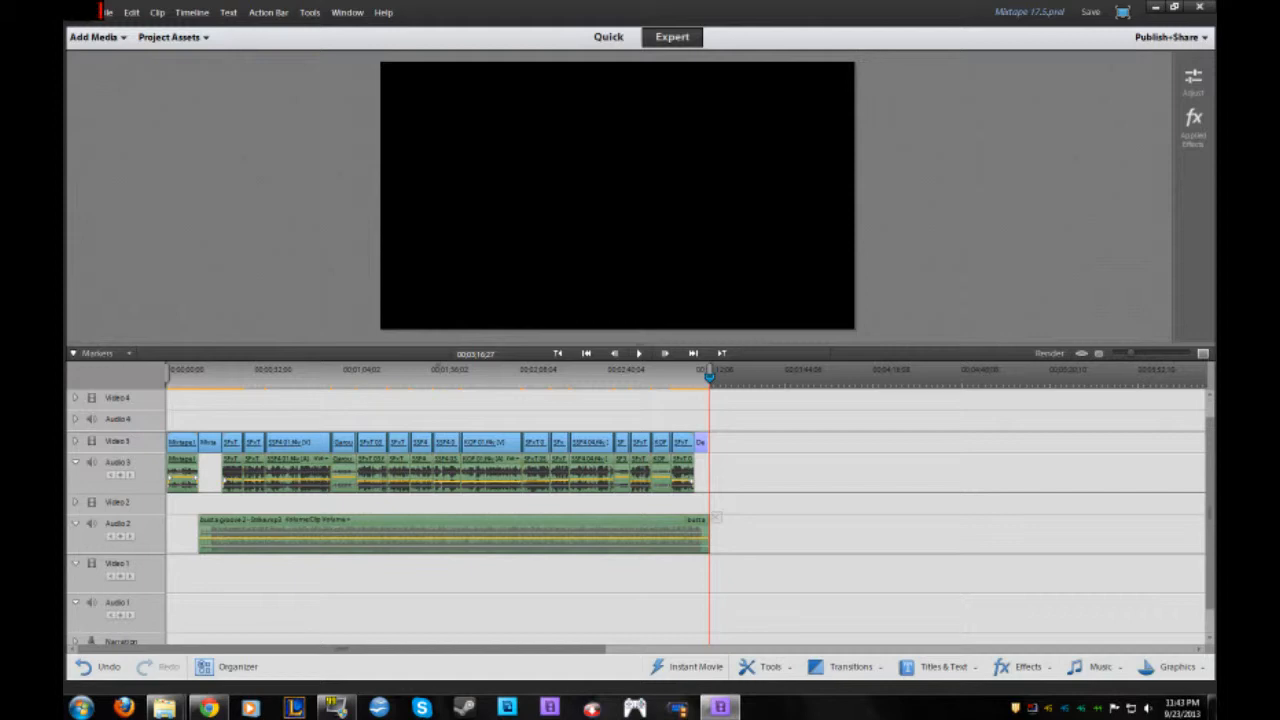
# Open the settings for exporting to the computer and copy the Retro Mixtape Vol 16 video's file name from The Theater's Mixtapes folder
pyautogui.click(1170, 37)
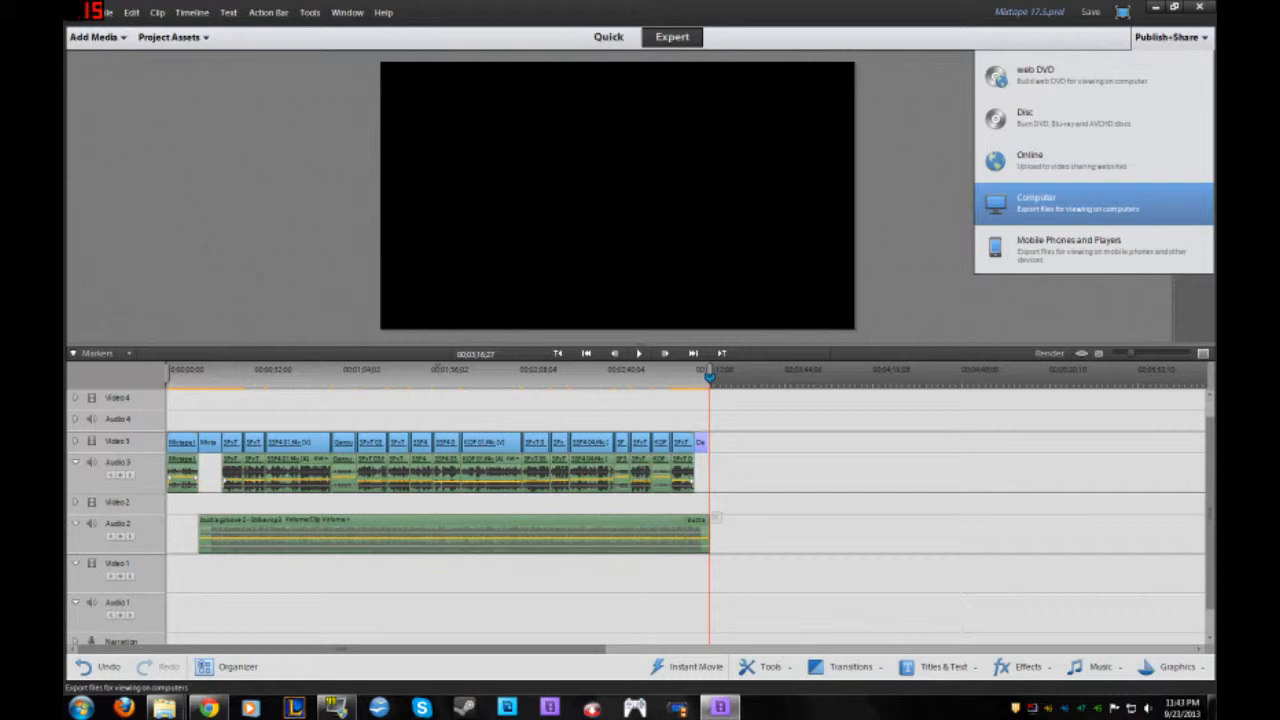
pyautogui.click(1060, 203)
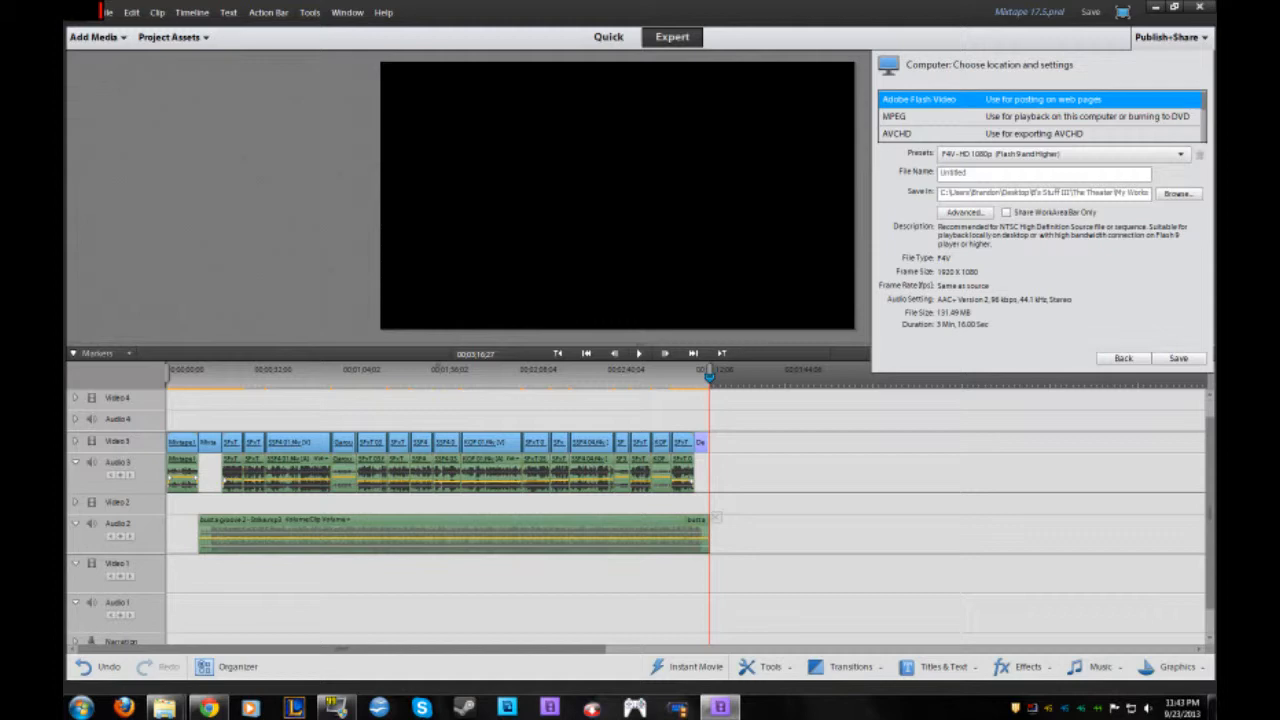
pyautogui.moveTo(165, 708)
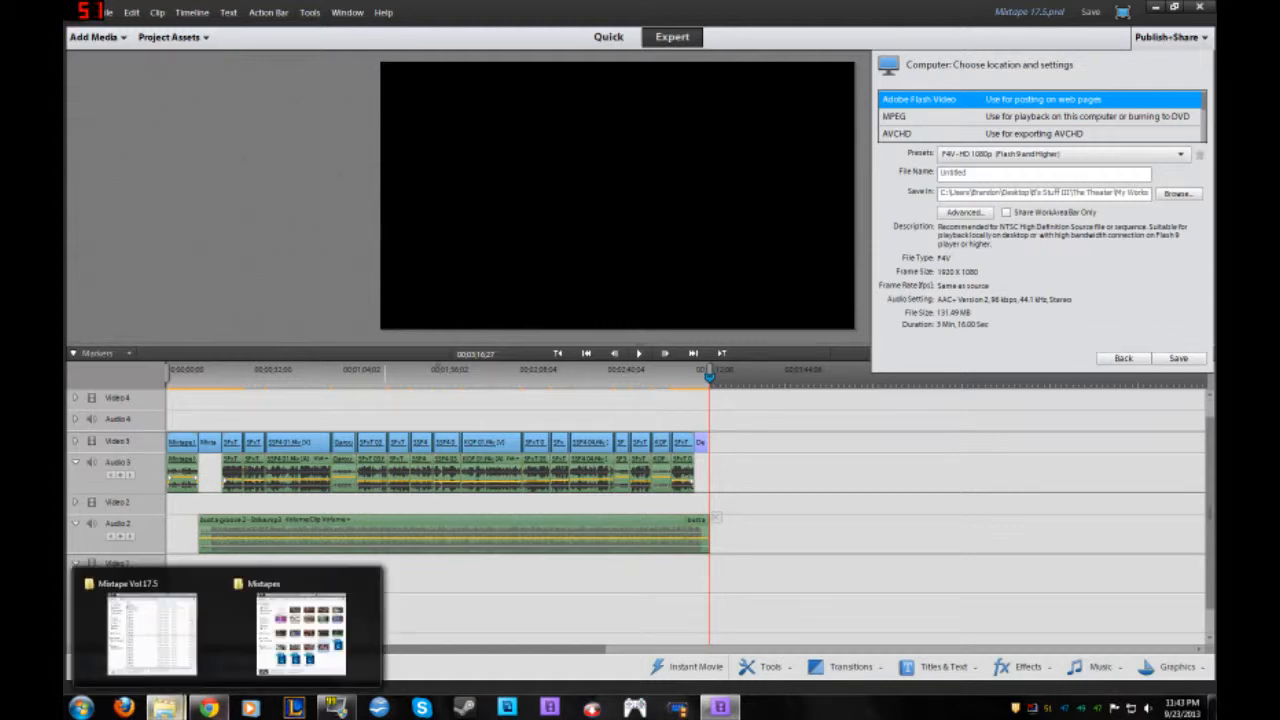
pyautogui.click(300, 630)
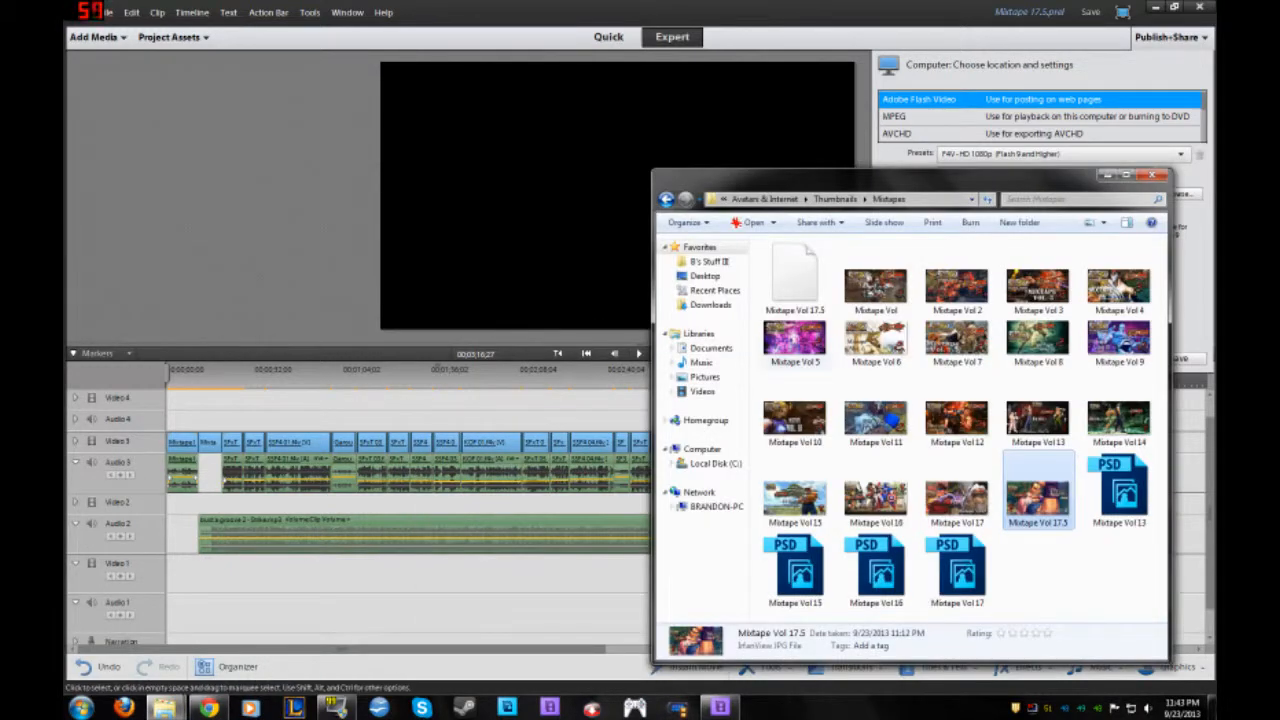
pyautogui.click(709, 261)
pyautogui.doubleClick(1116, 278)
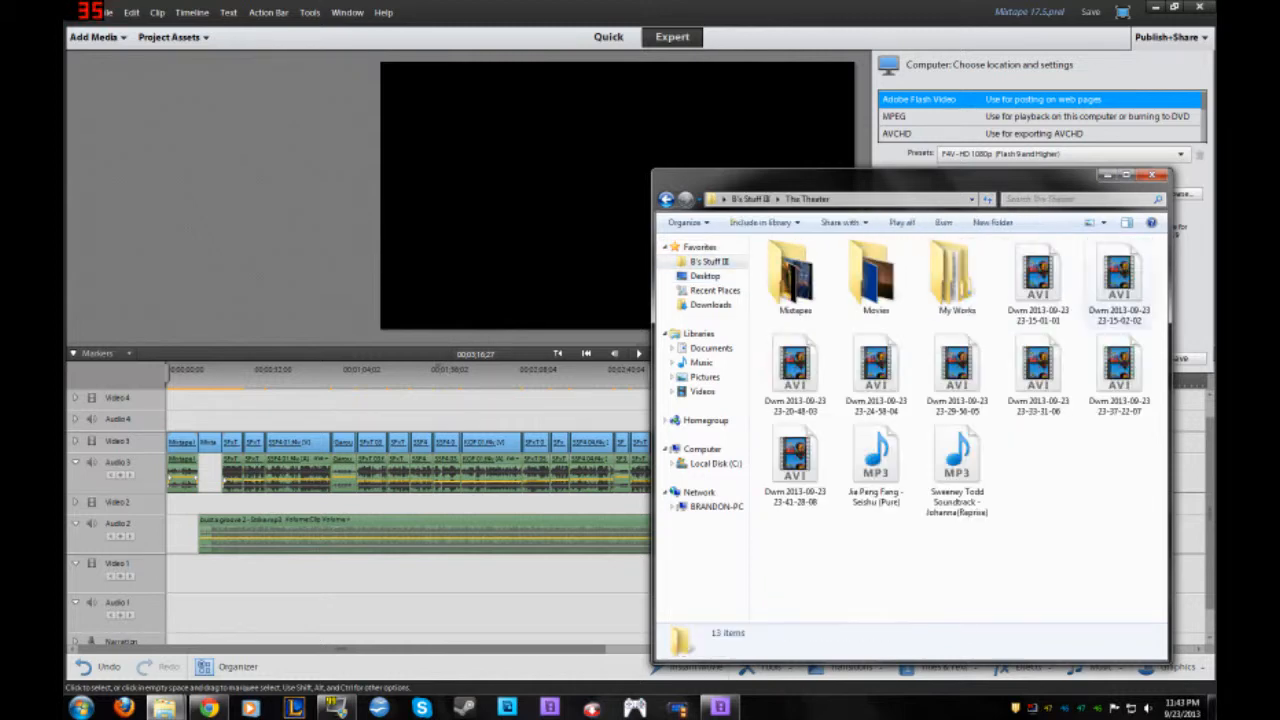
pyautogui.doubleClick(795, 280)
pyautogui.scroll(-3, 1045, 505)
pyautogui.scroll(-3, 1040, 505)
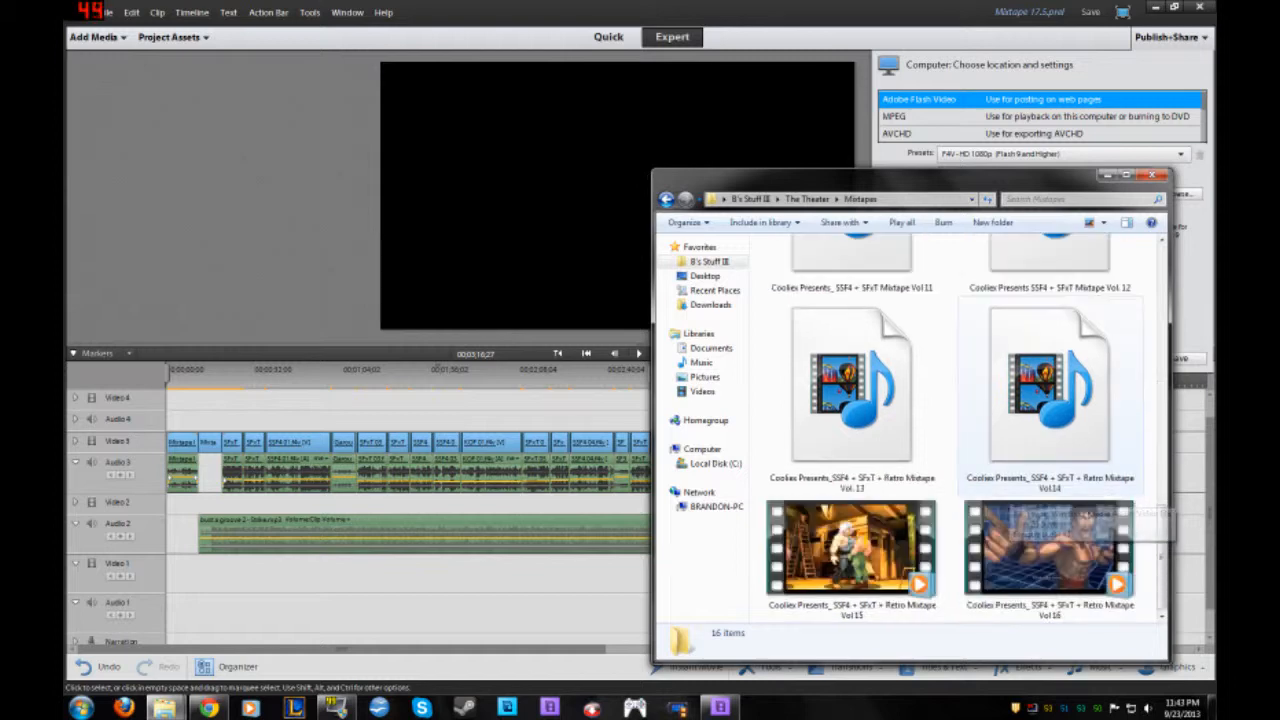
pyautogui.click(1048, 548)
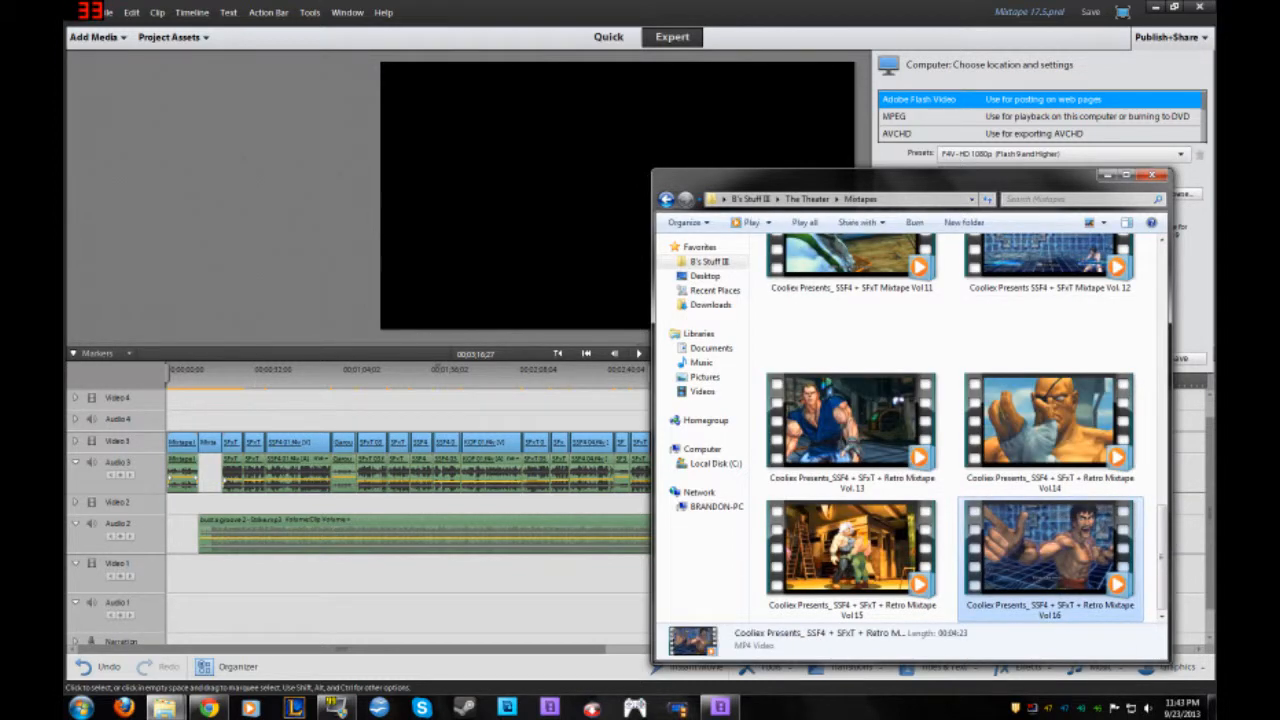
pyautogui.click(1050, 608)
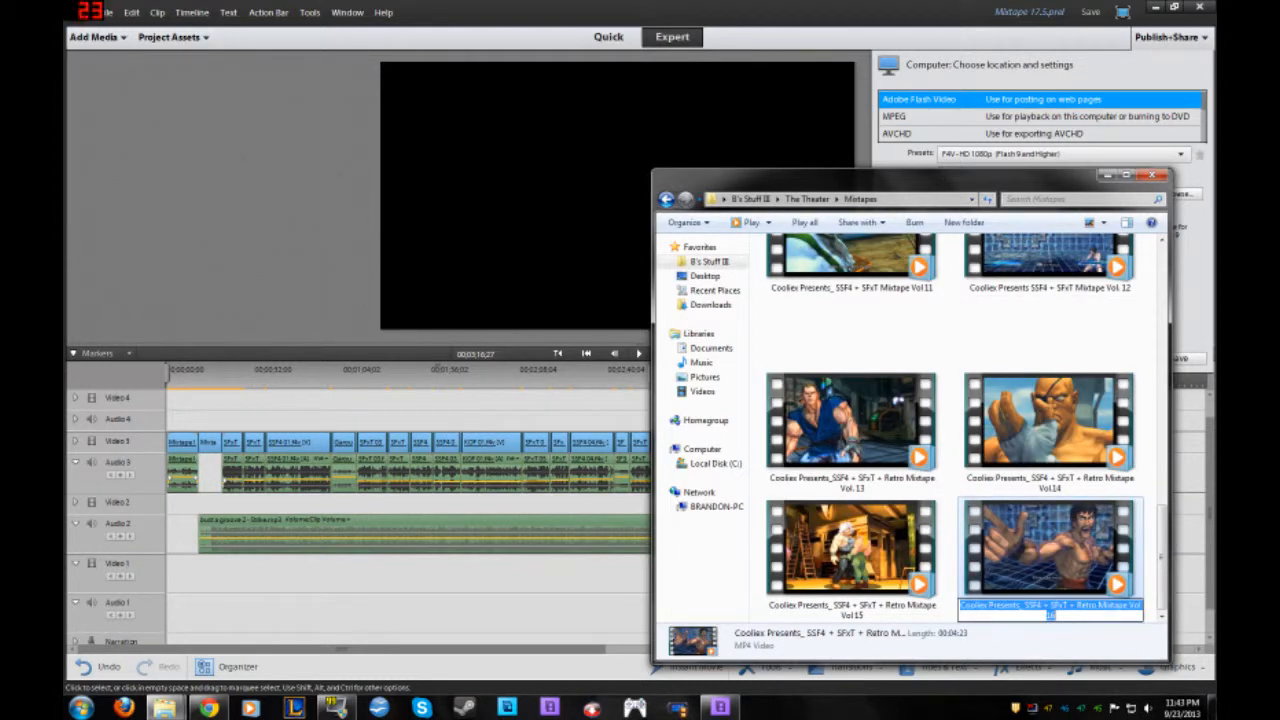
pyautogui.hotkey('alt', 'Tab')
# Name the export "Cooliex Presents_ SSF4 + SFxT + Retro Mixtape Vol 17.5" and start saving it as Adobe Flash Video with the F4V HD 1080p preset
pyautogui.doubleClick(954, 173)
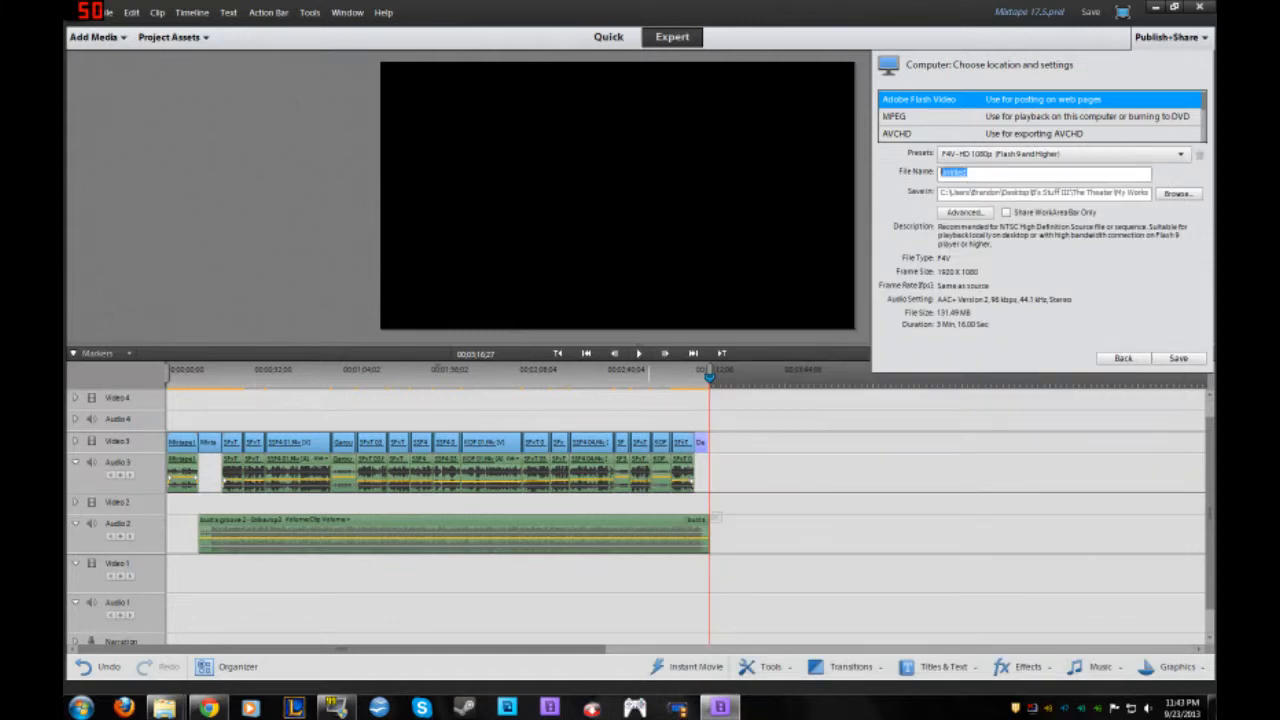
pyautogui.write('Coolex Presents_ SSF4 + SFxT + Retro Mixtape Vol 16')
pyautogui.press('BackSpace')
pyautogui.press('BackSpace')
pyautogui.write('17.5')
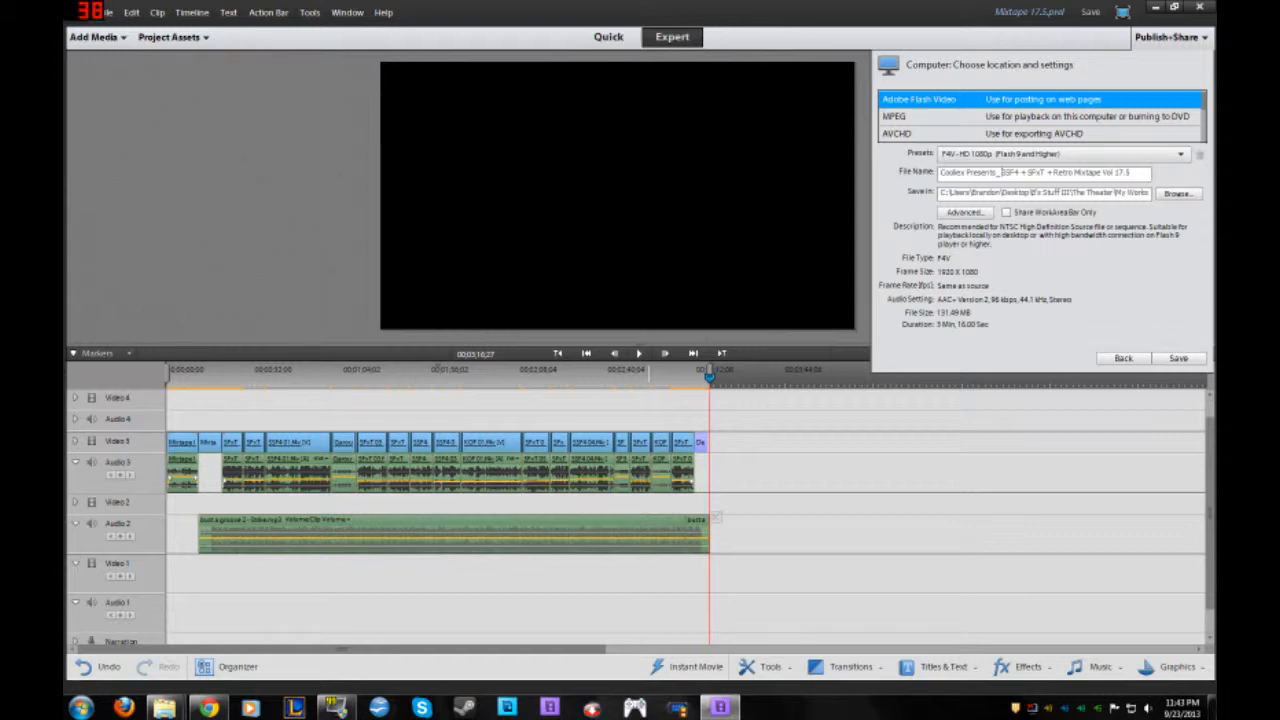
pyautogui.press('BackSpace')
pyautogui.press('Return')
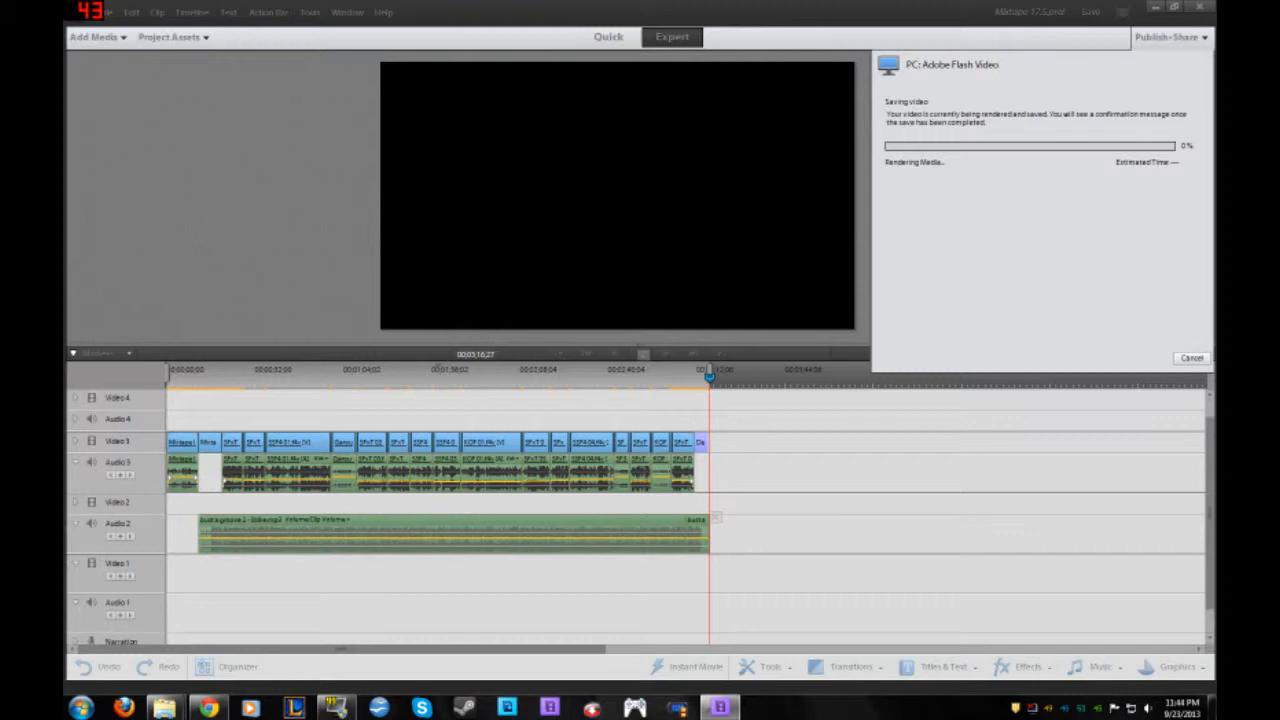